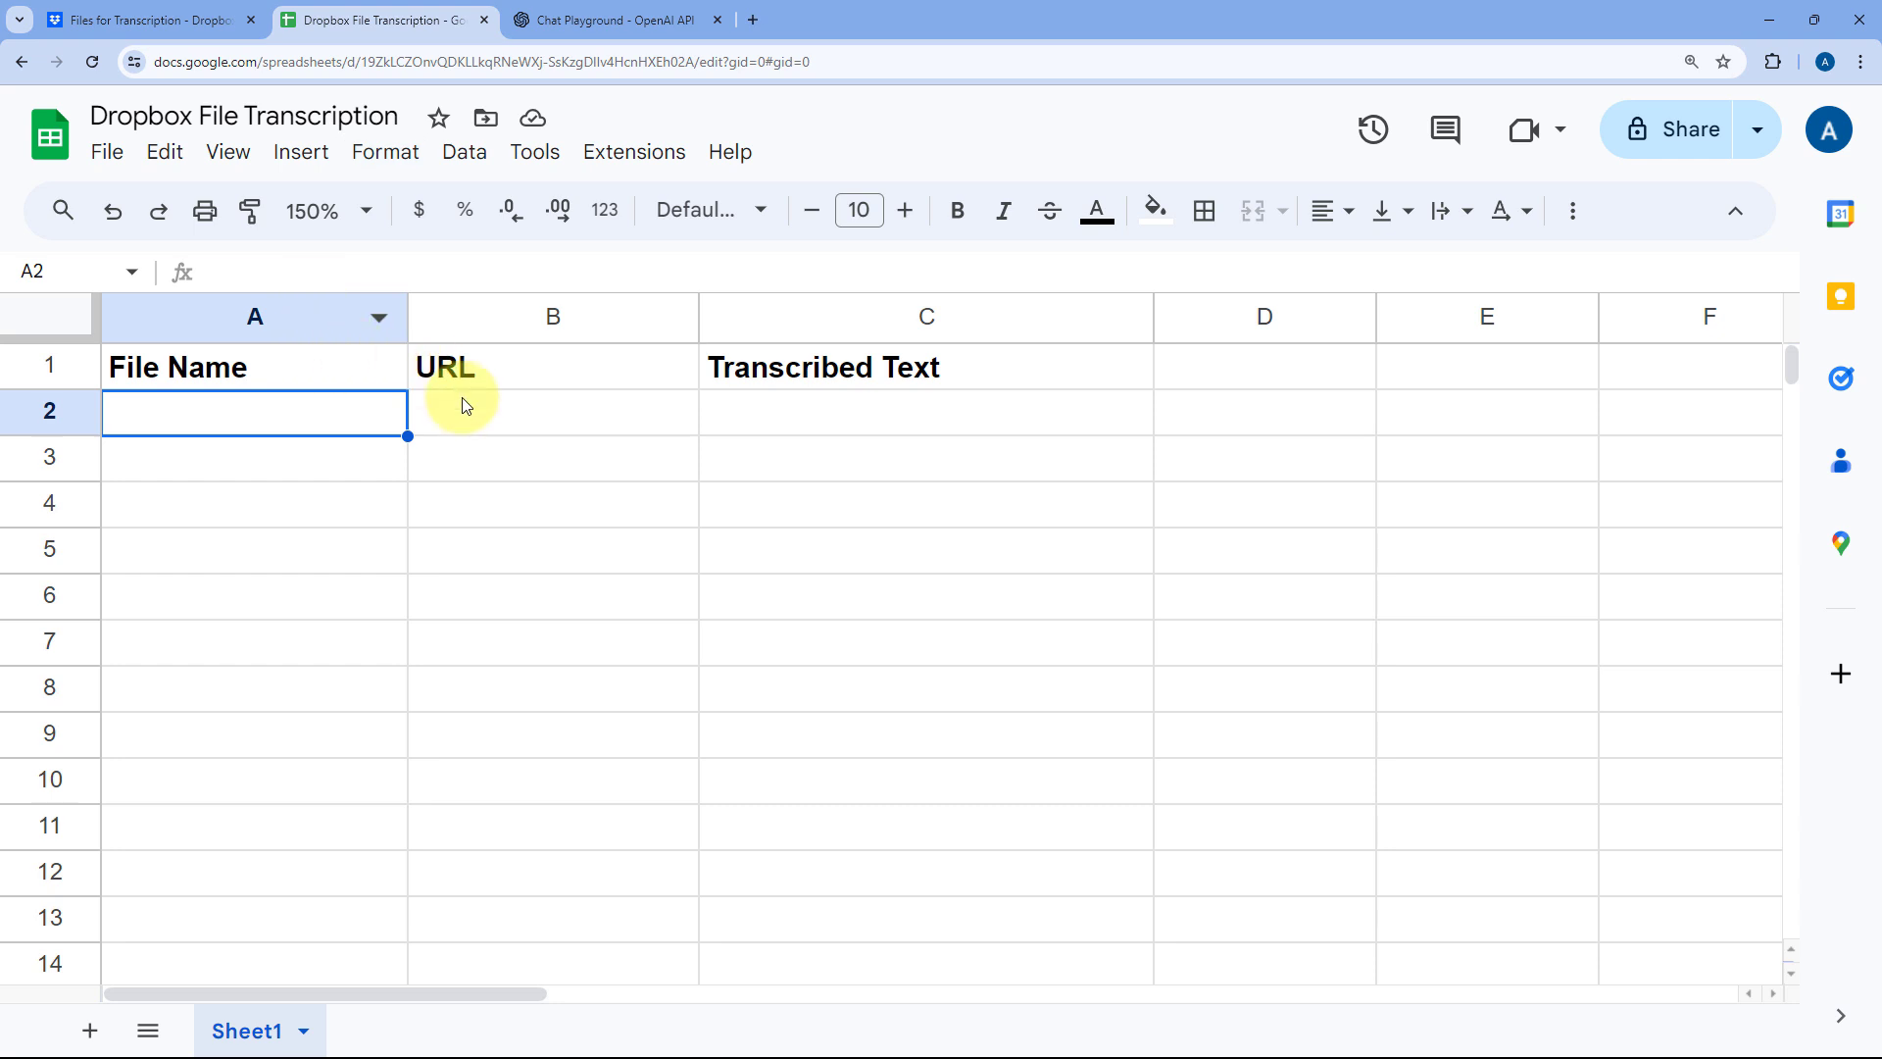
Step: Review the transcription spreadsheet's columns, the OpenAI playground and the Files for Transcription folder in Dropbox
{"action": "left_click", "coordinate": [540, 414]}
{"action": "left_click", "coordinate": [841, 405]}
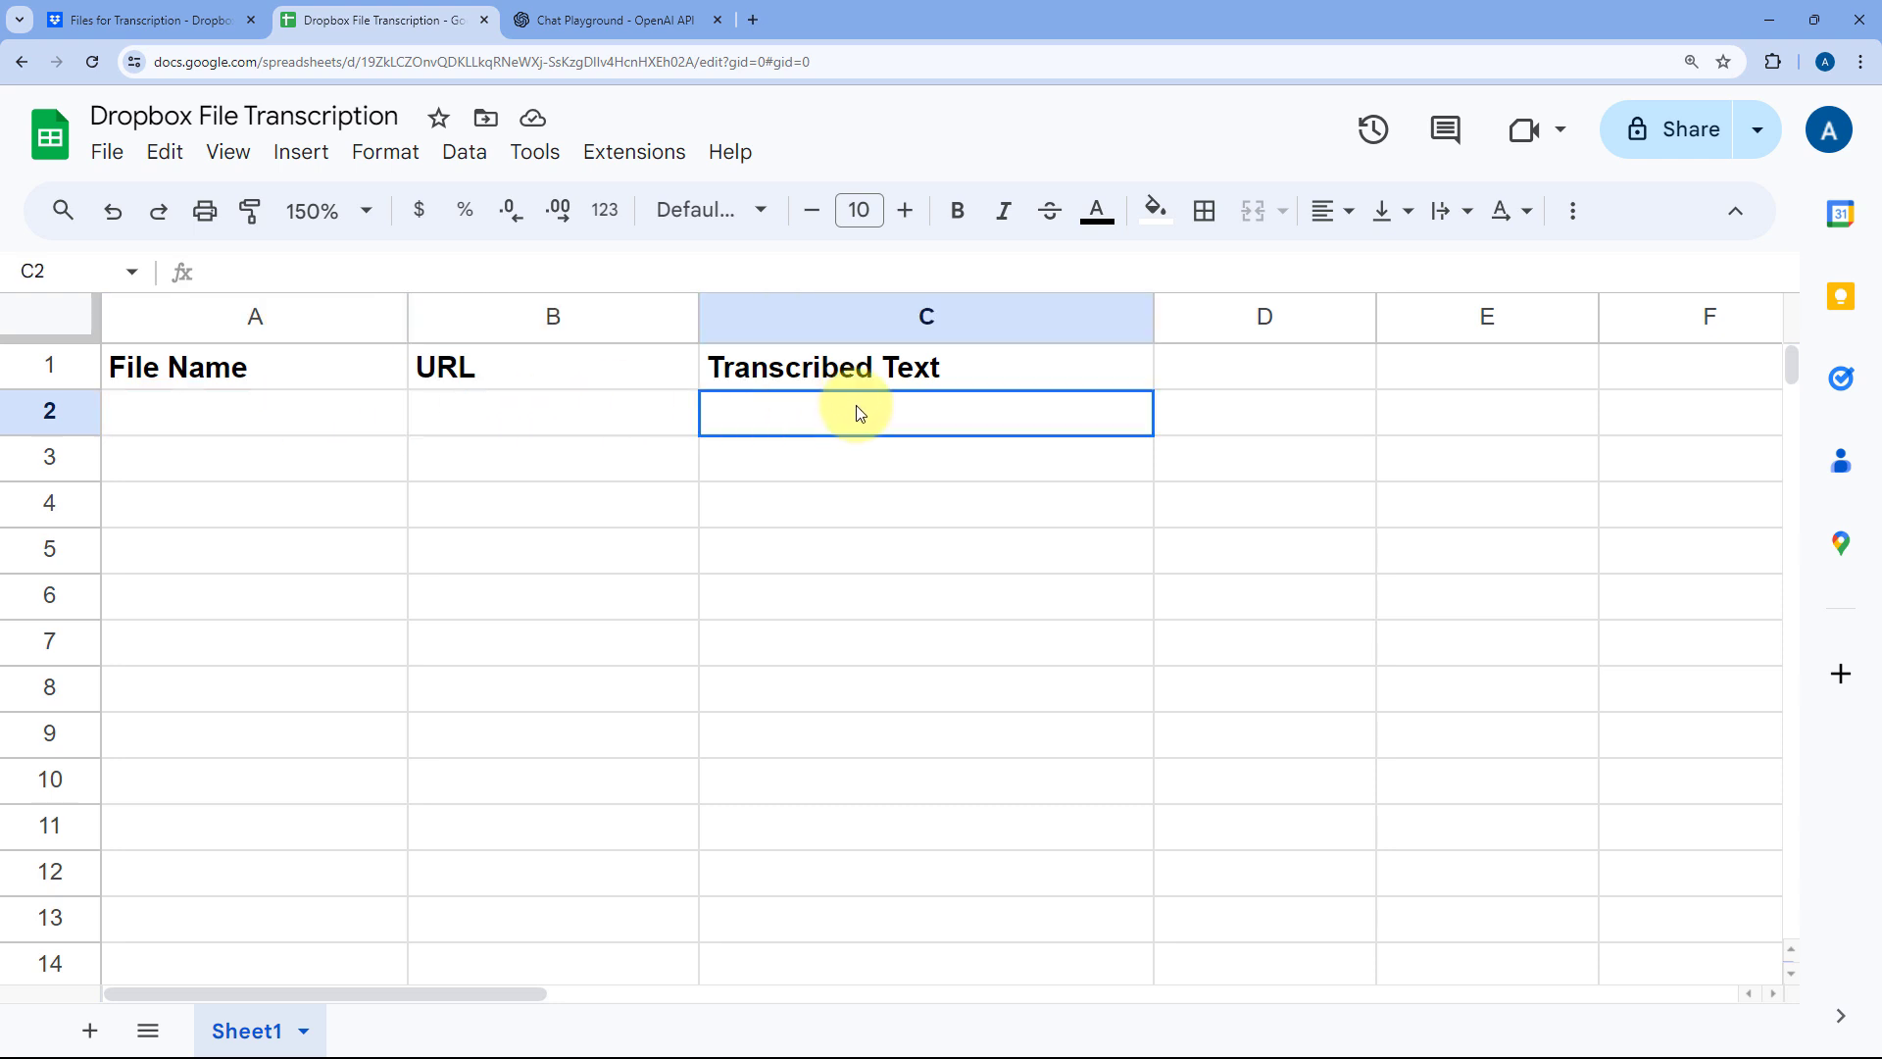
{"action": "left_click", "coordinate": [602, 19]}
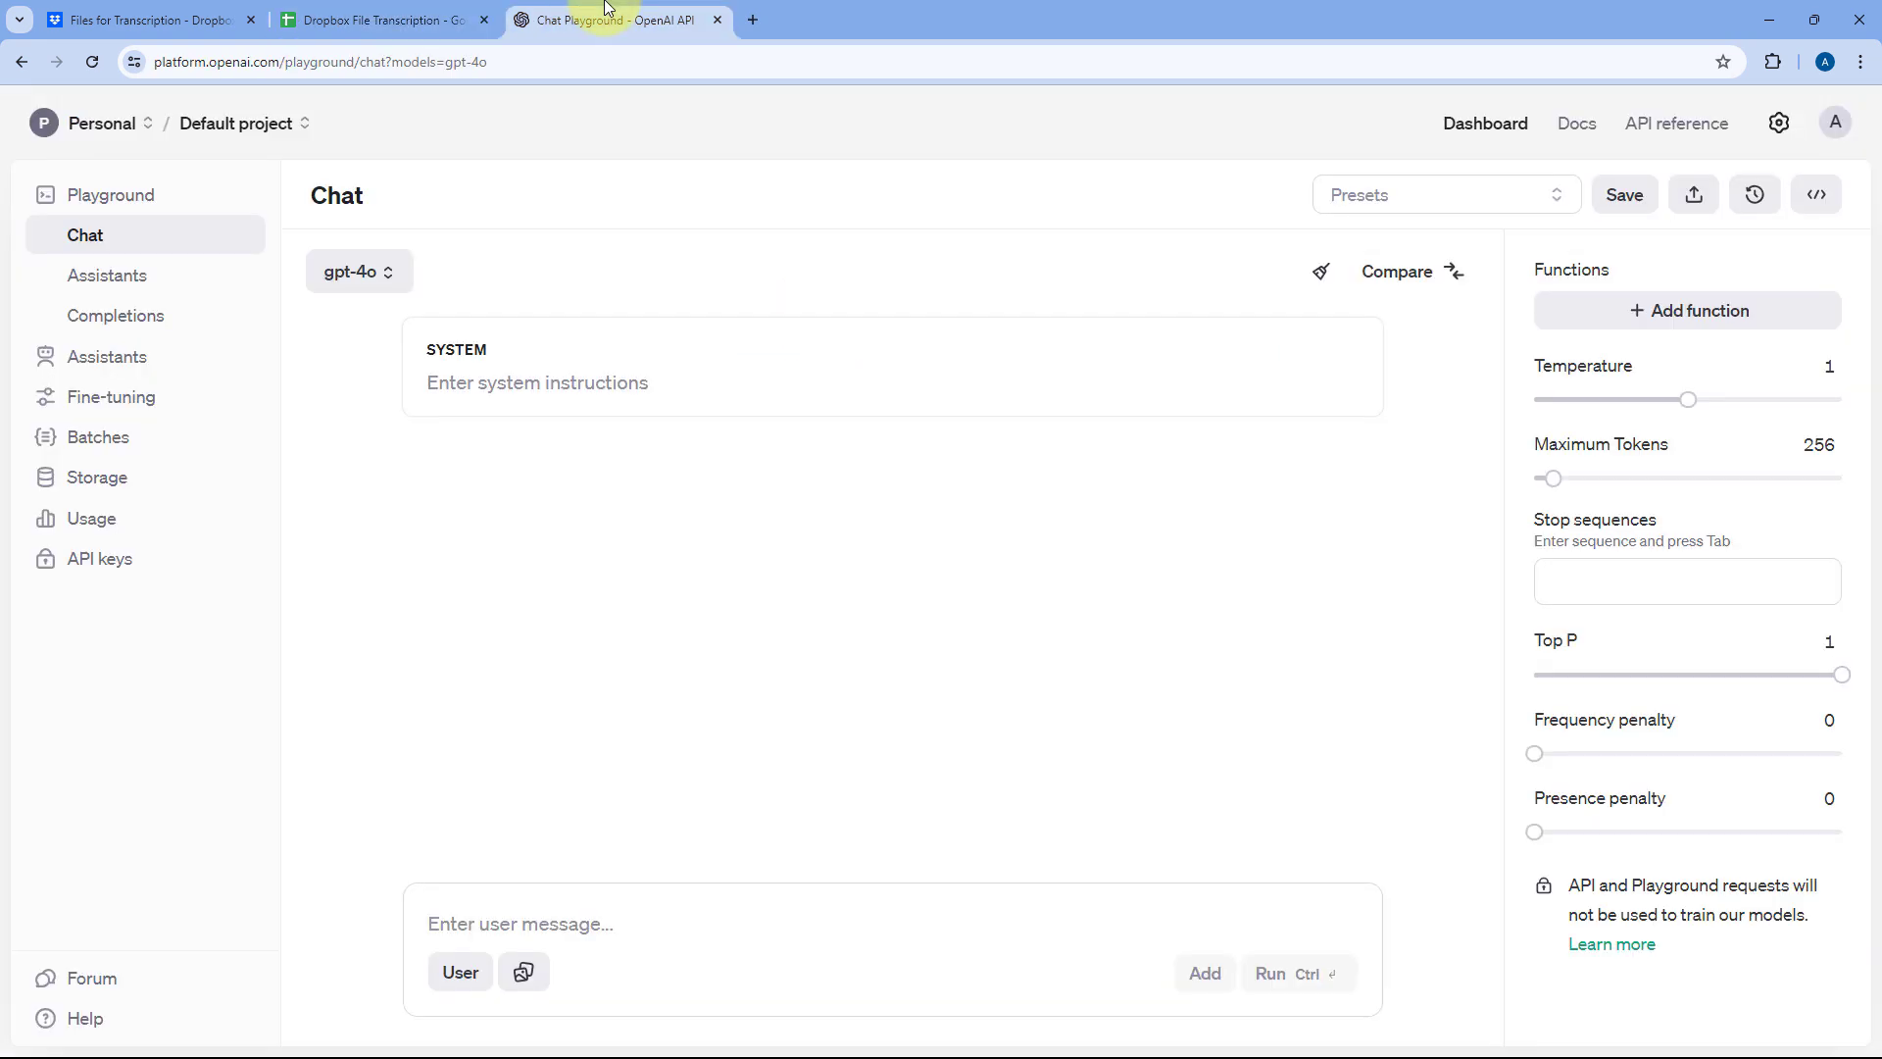
{"action": "left_click", "coordinate": [210, 20]}
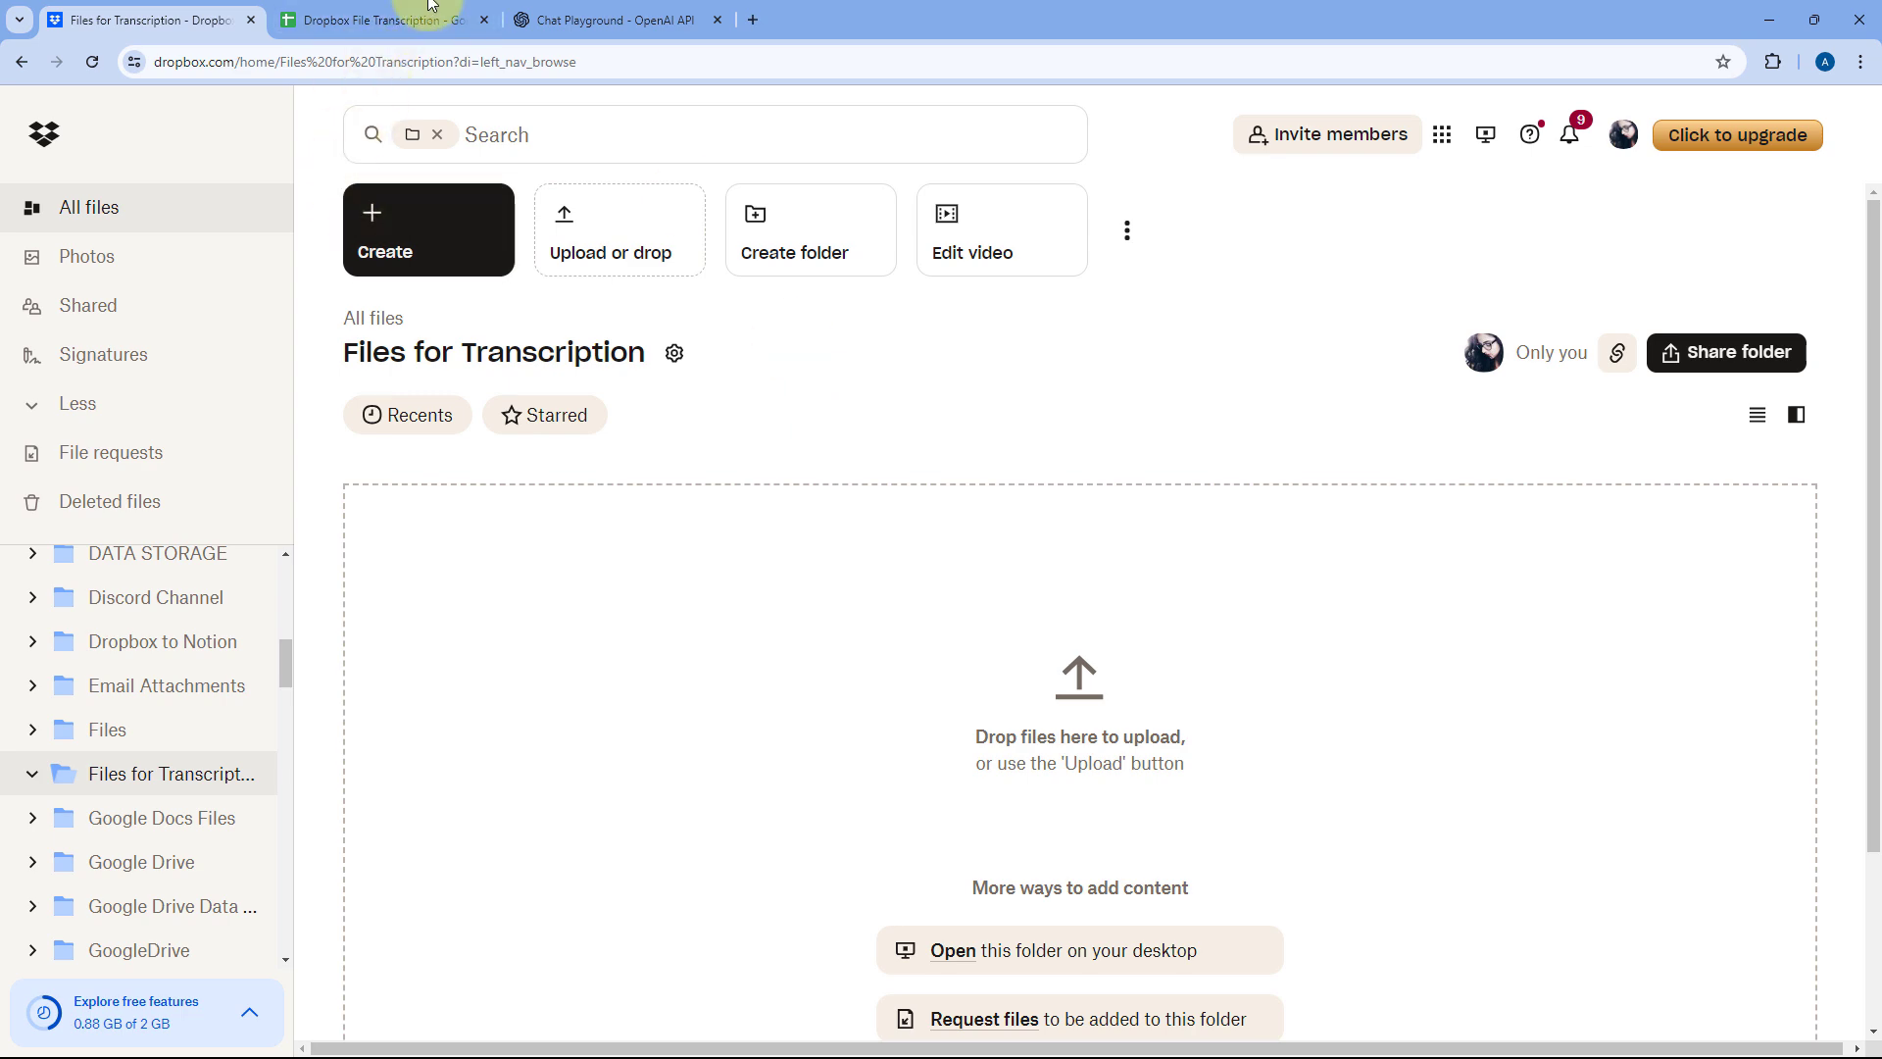
{"action": "left_click", "coordinate": [580, 20]}
{"action": "left_click", "coordinate": [417, 9]}
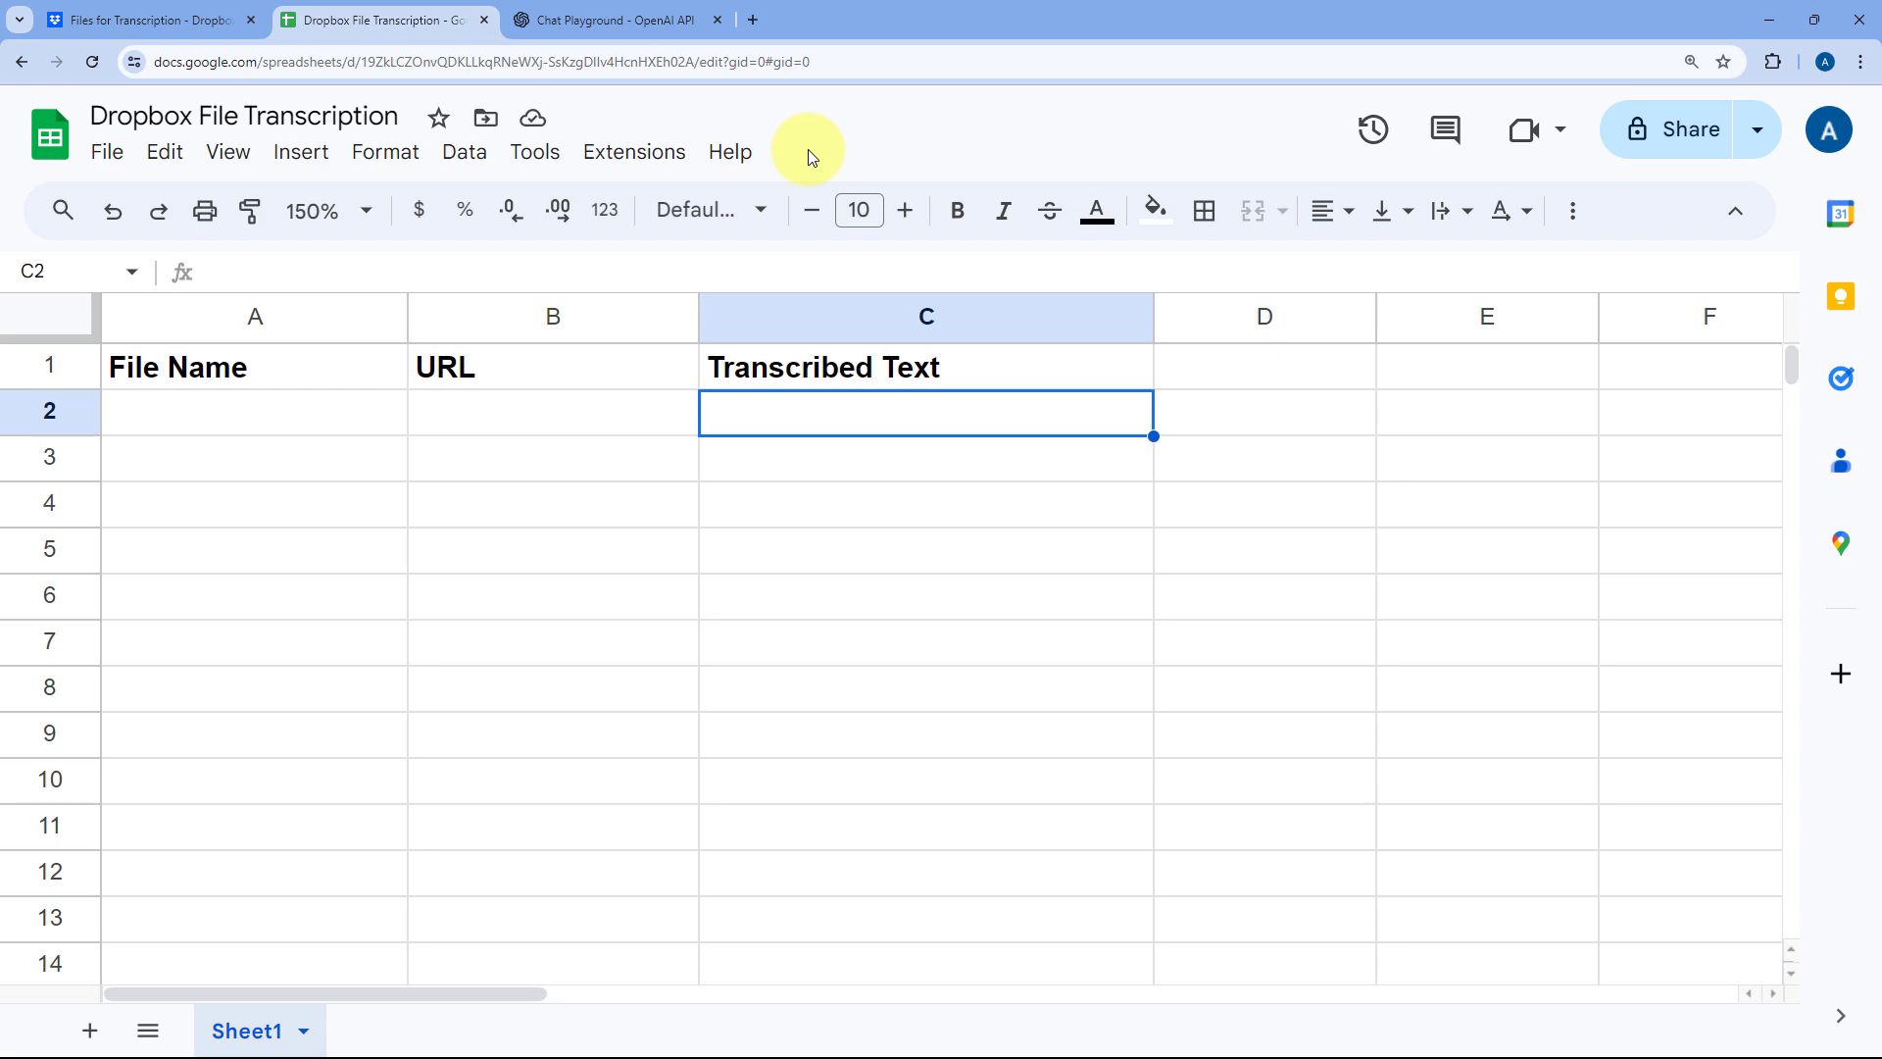
Step: Go to pabbly.com/connect in a new browser tab and sign in to reach the Pabbly Connect dashboard
{"action": "left_click", "coordinate": [753, 20]}
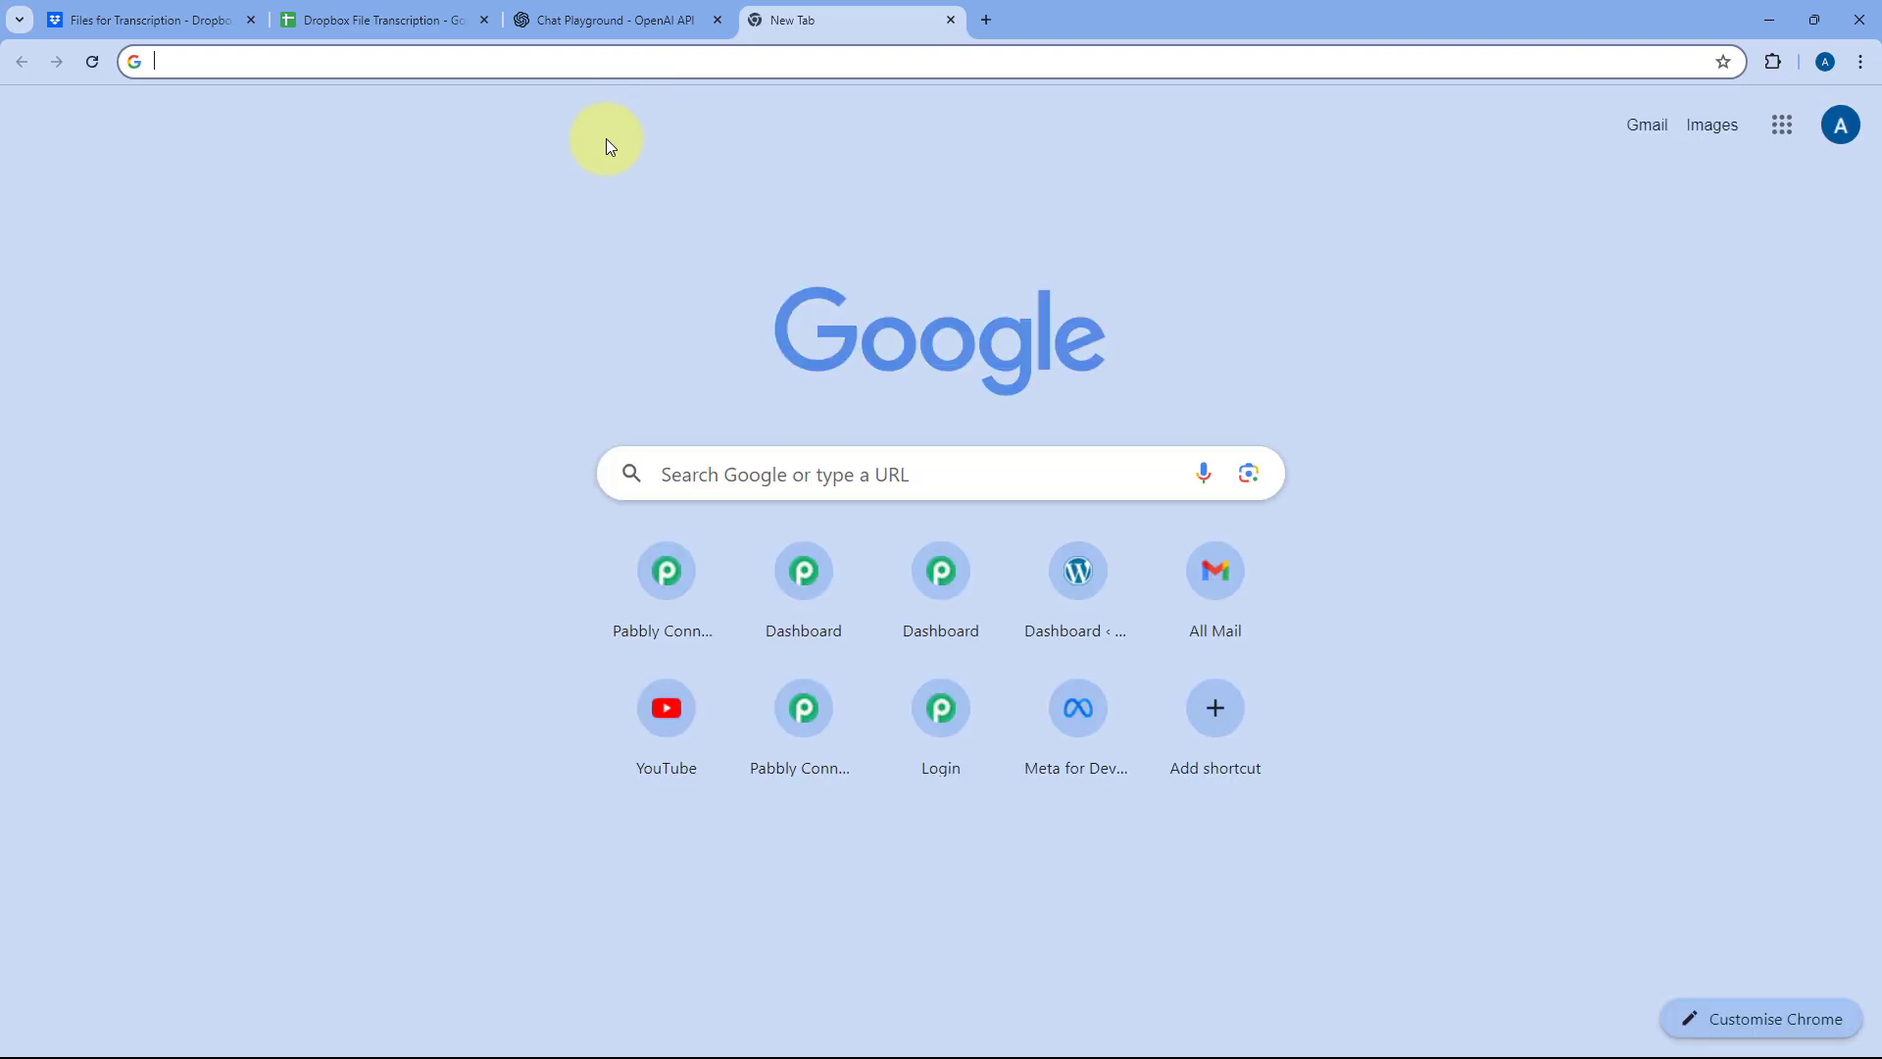
{"action": "type", "text": "pabbly.co"}
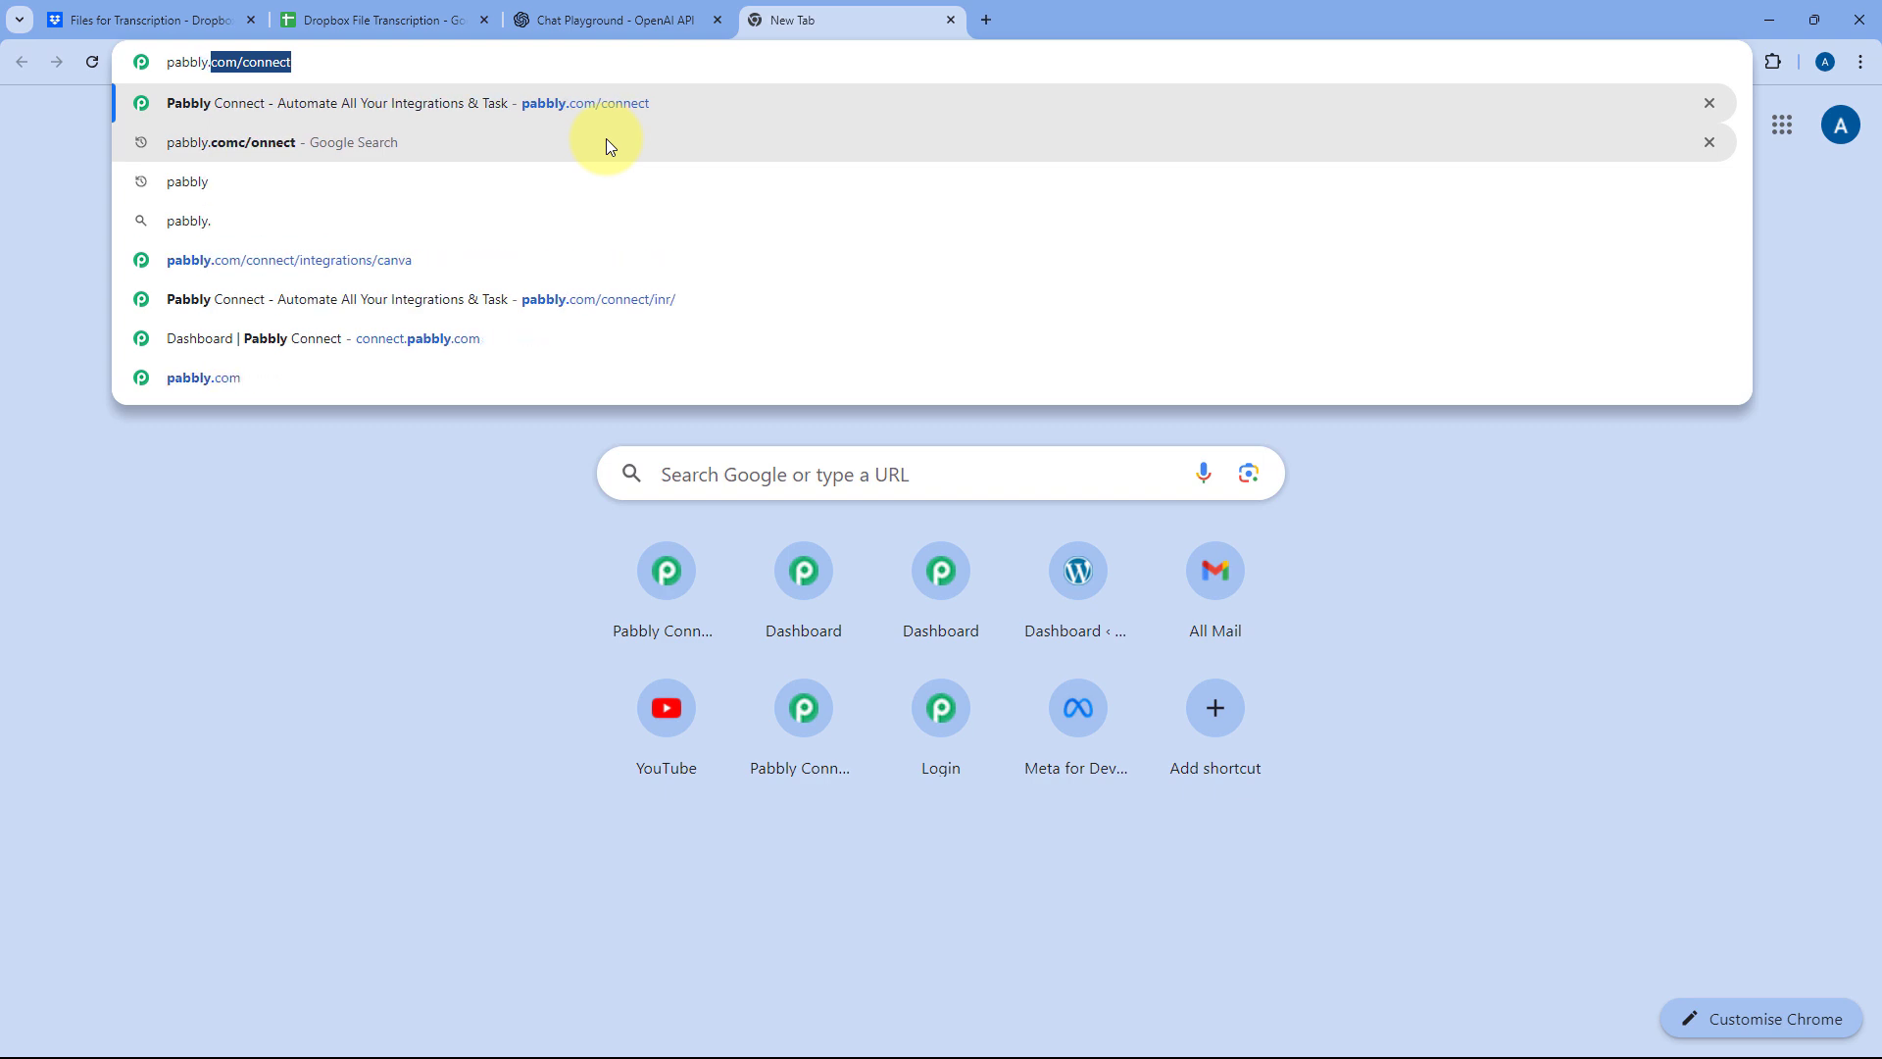
{"action": "type", "text": "m/co"}
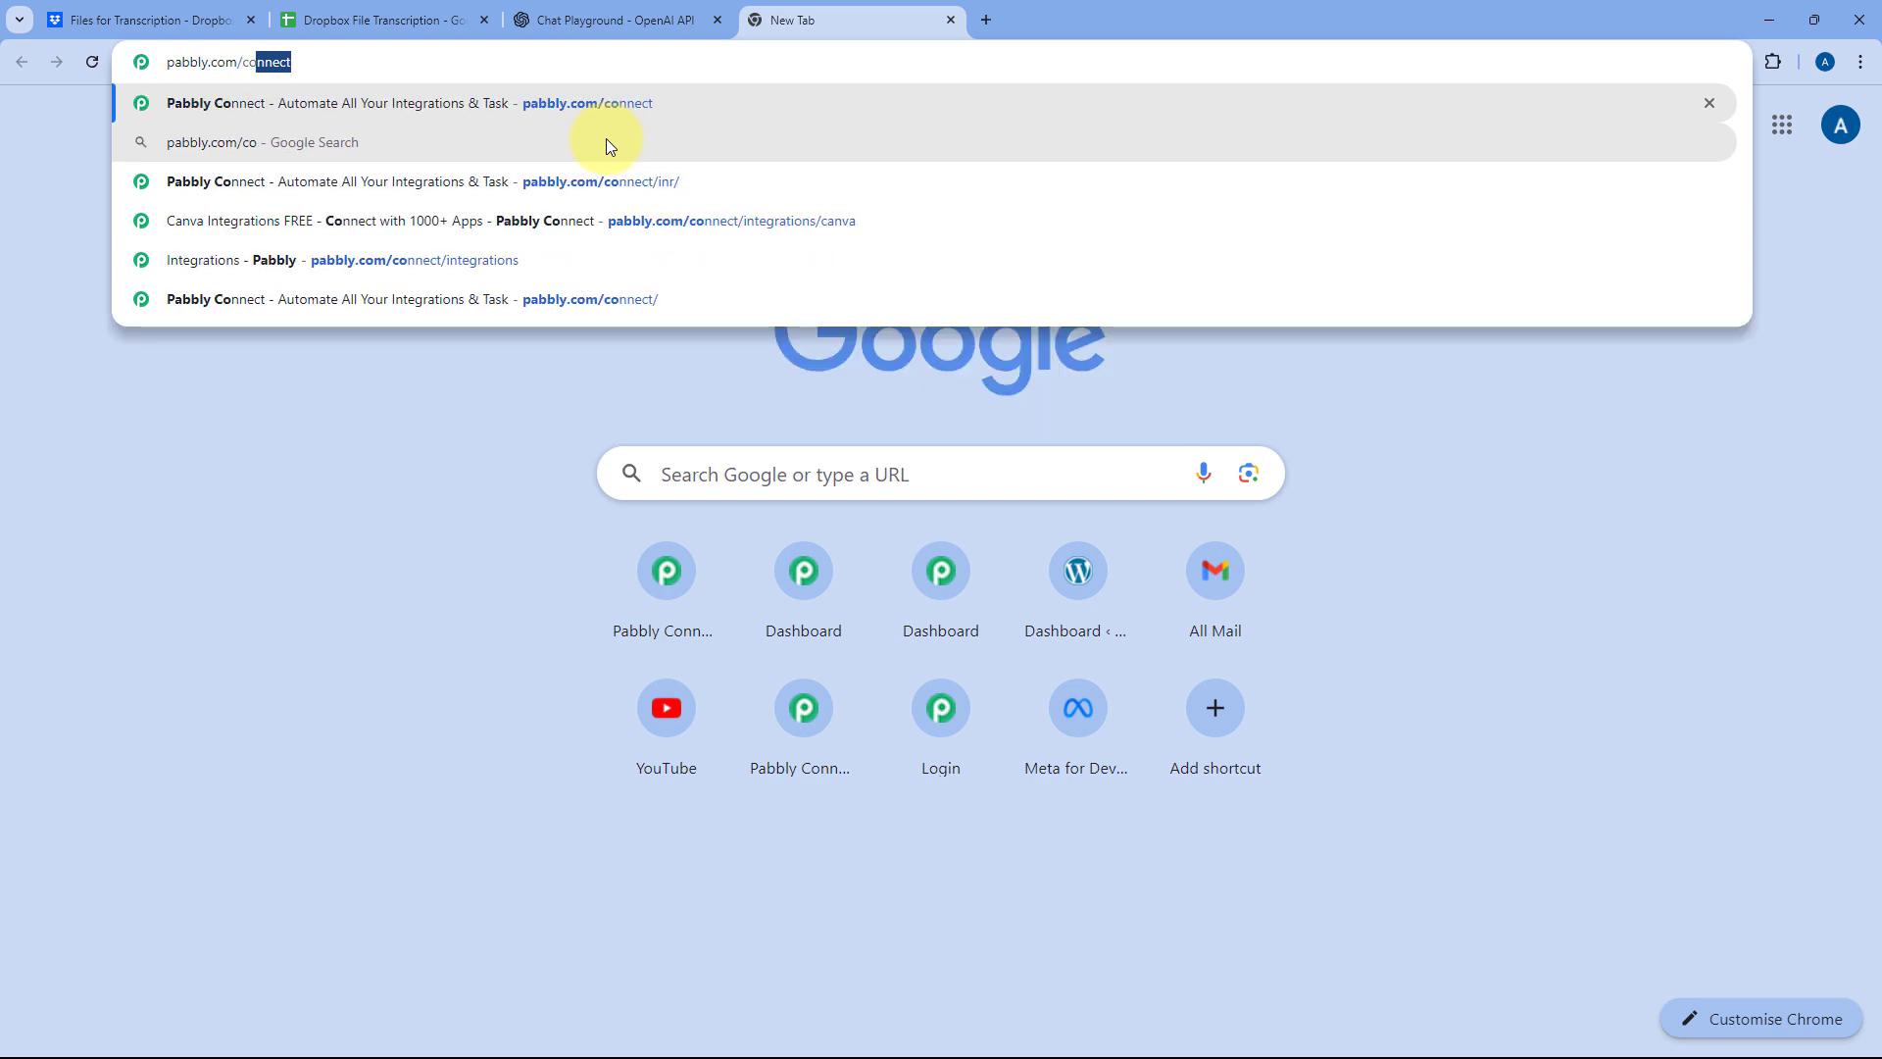
{"action": "type", "text": "nnect"}
{"action": "key", "text": "Return"}
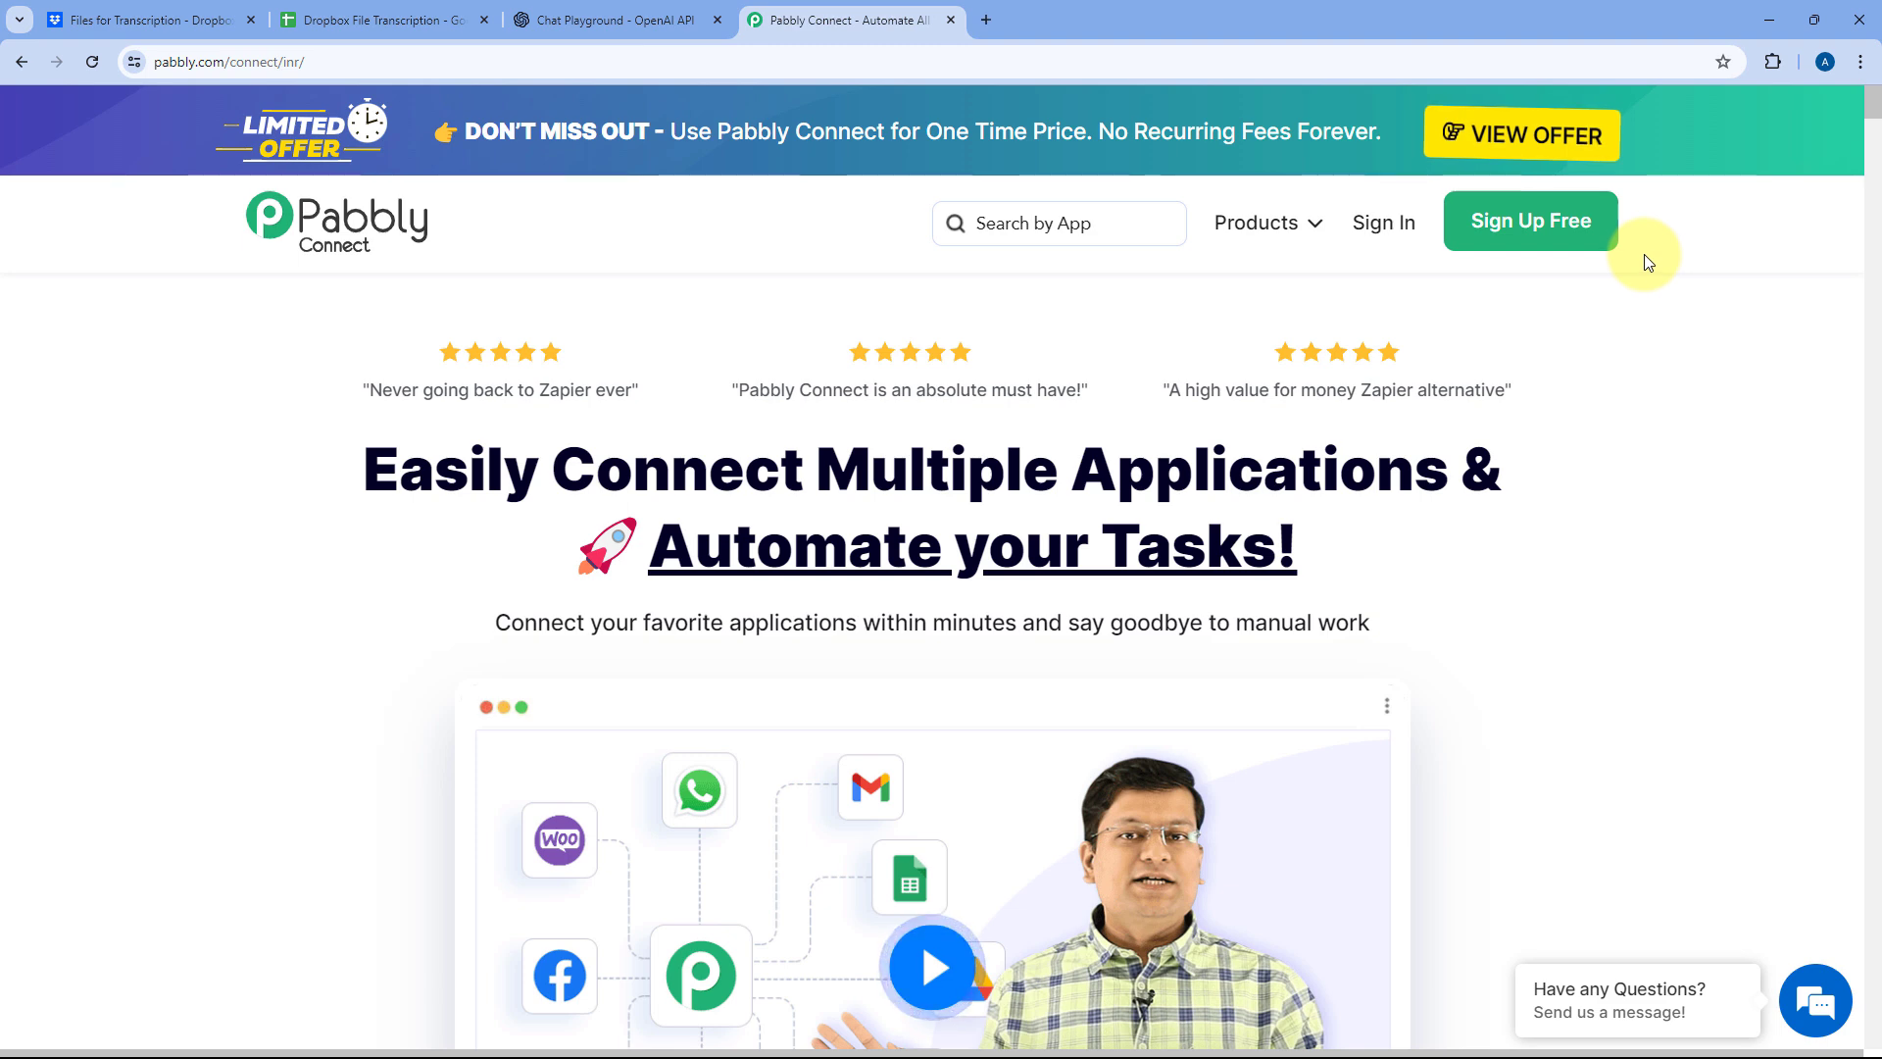
{"action": "left_click", "coordinate": [1384, 224]}
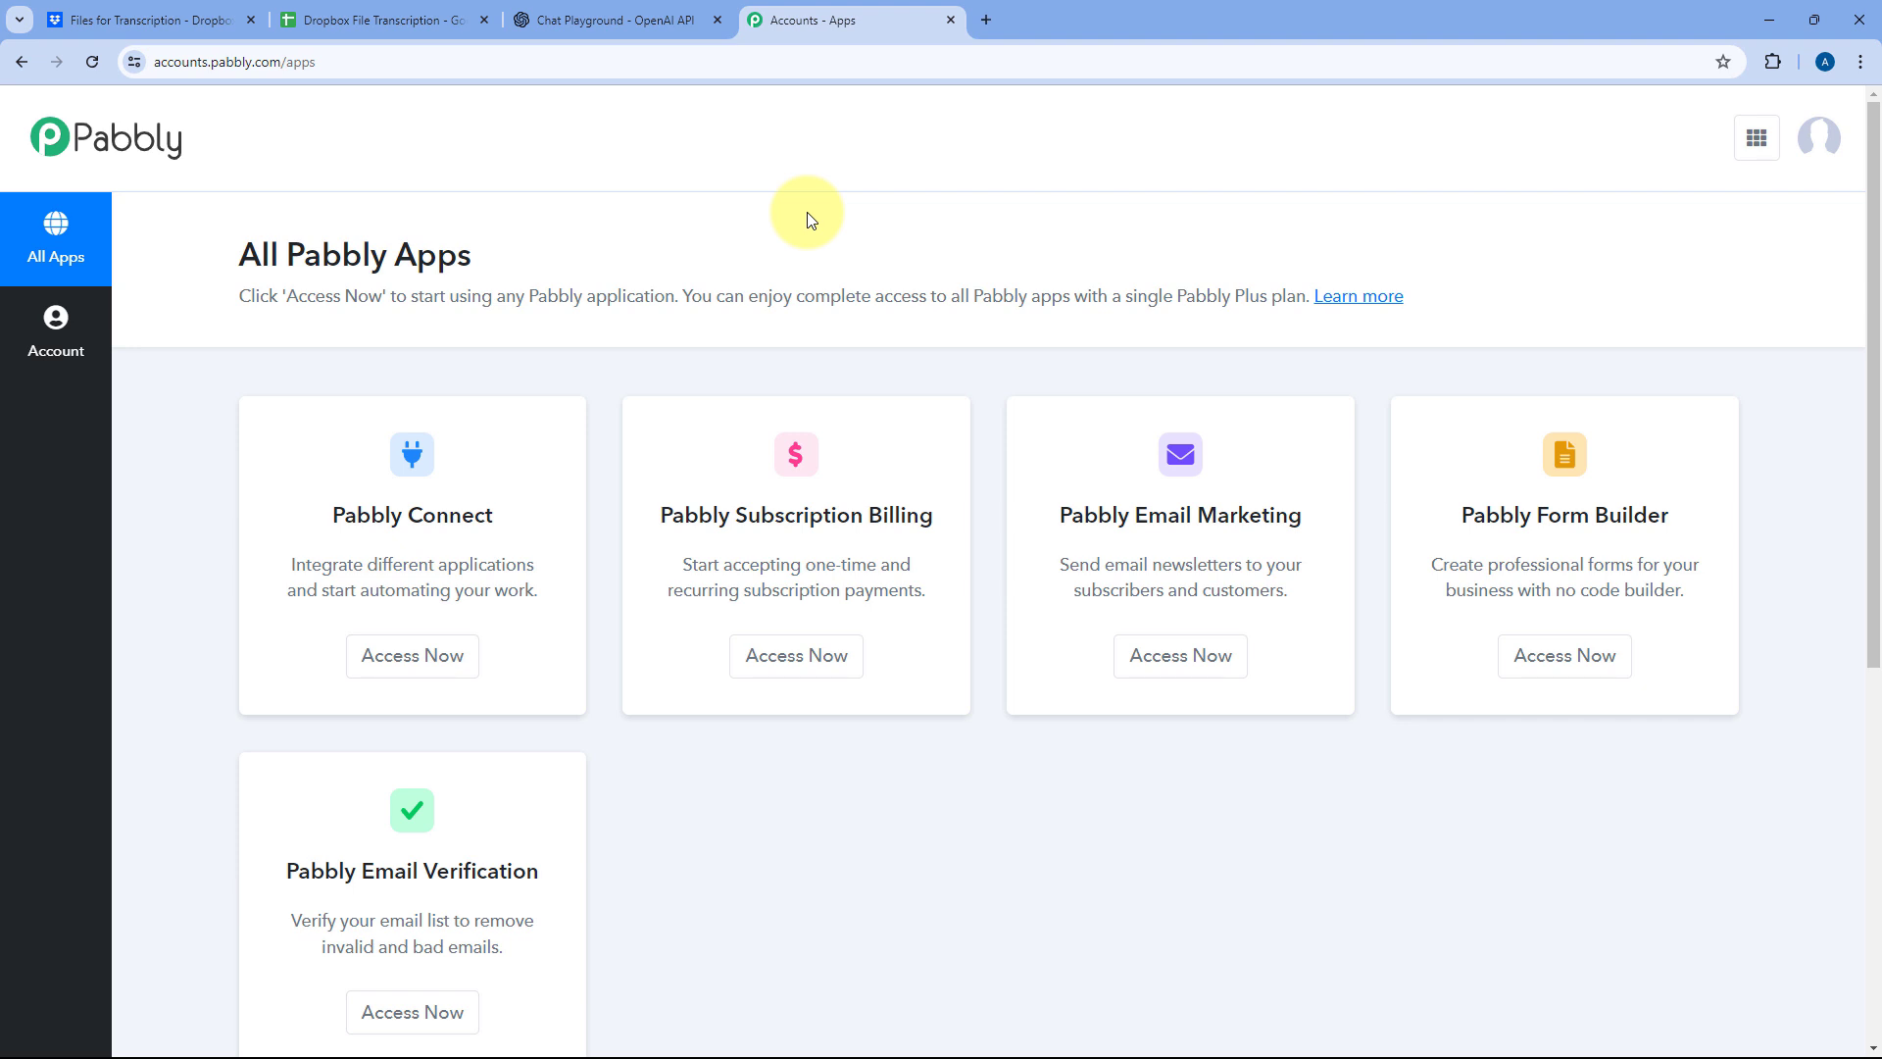
{"action": "left_click", "coordinate": [388, 664]}
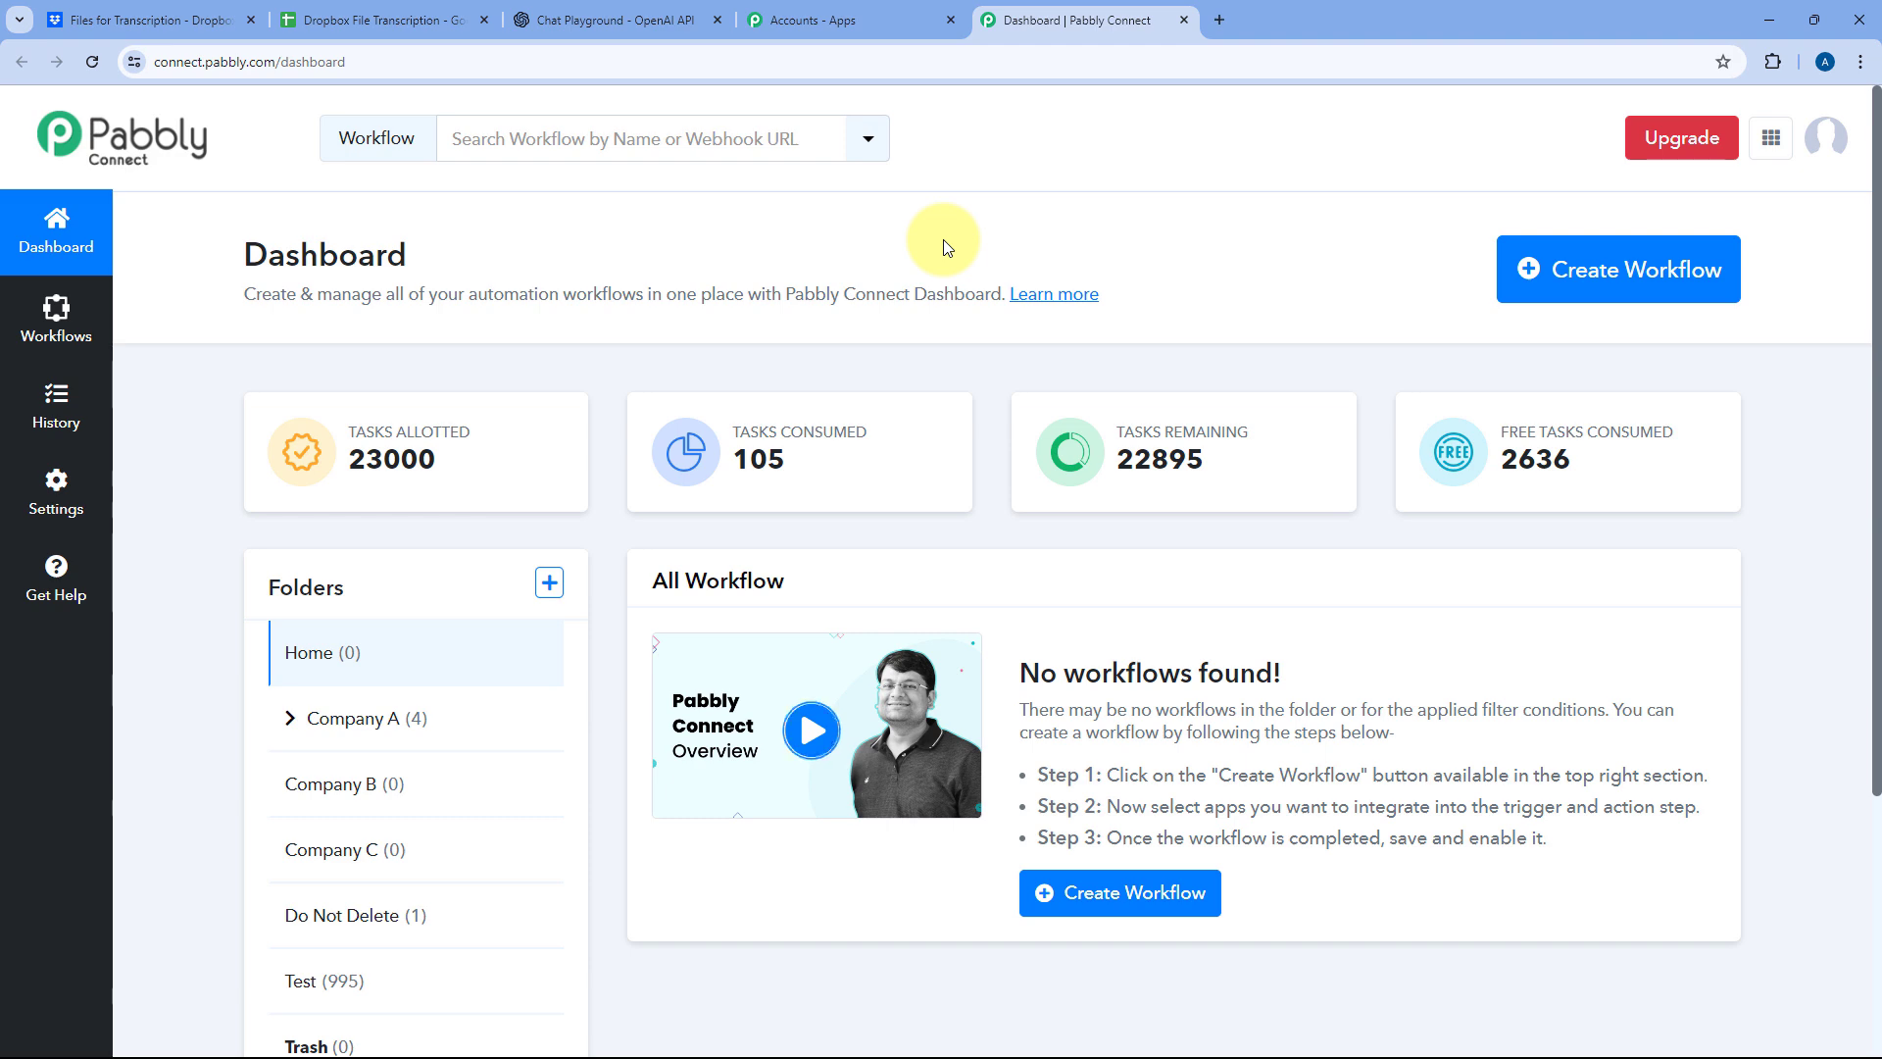
Step: Create a workflow named "Dropbox to OpenAI to Google Sheets" in the Home folder
{"action": "left_click", "coordinate": [1572, 261]}
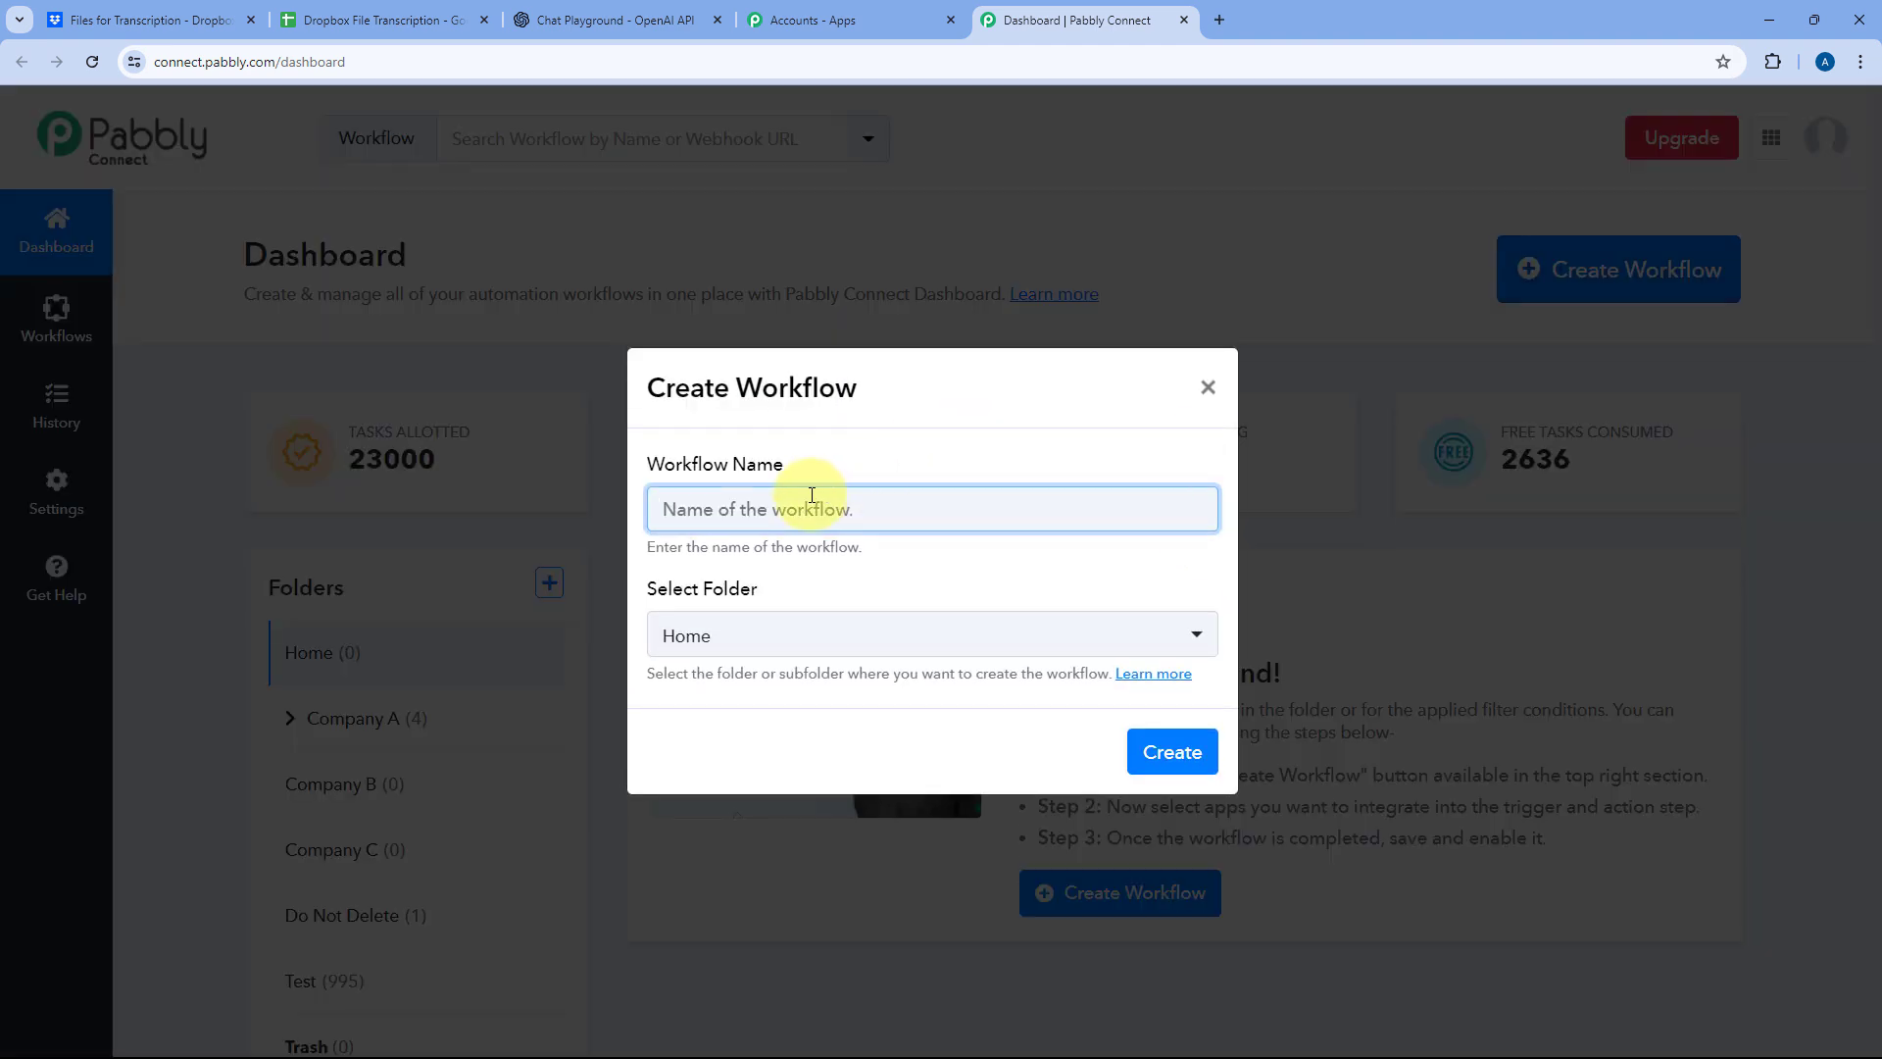
{"action": "type", "text": "123"}
{"action": "key", "text": "BackSpace"}
{"action": "key", "text": "BackSpace"}
{"action": "key", "text": "BackSpace"}
{"action": "type", "text": "Dropbox to OpenAI"}
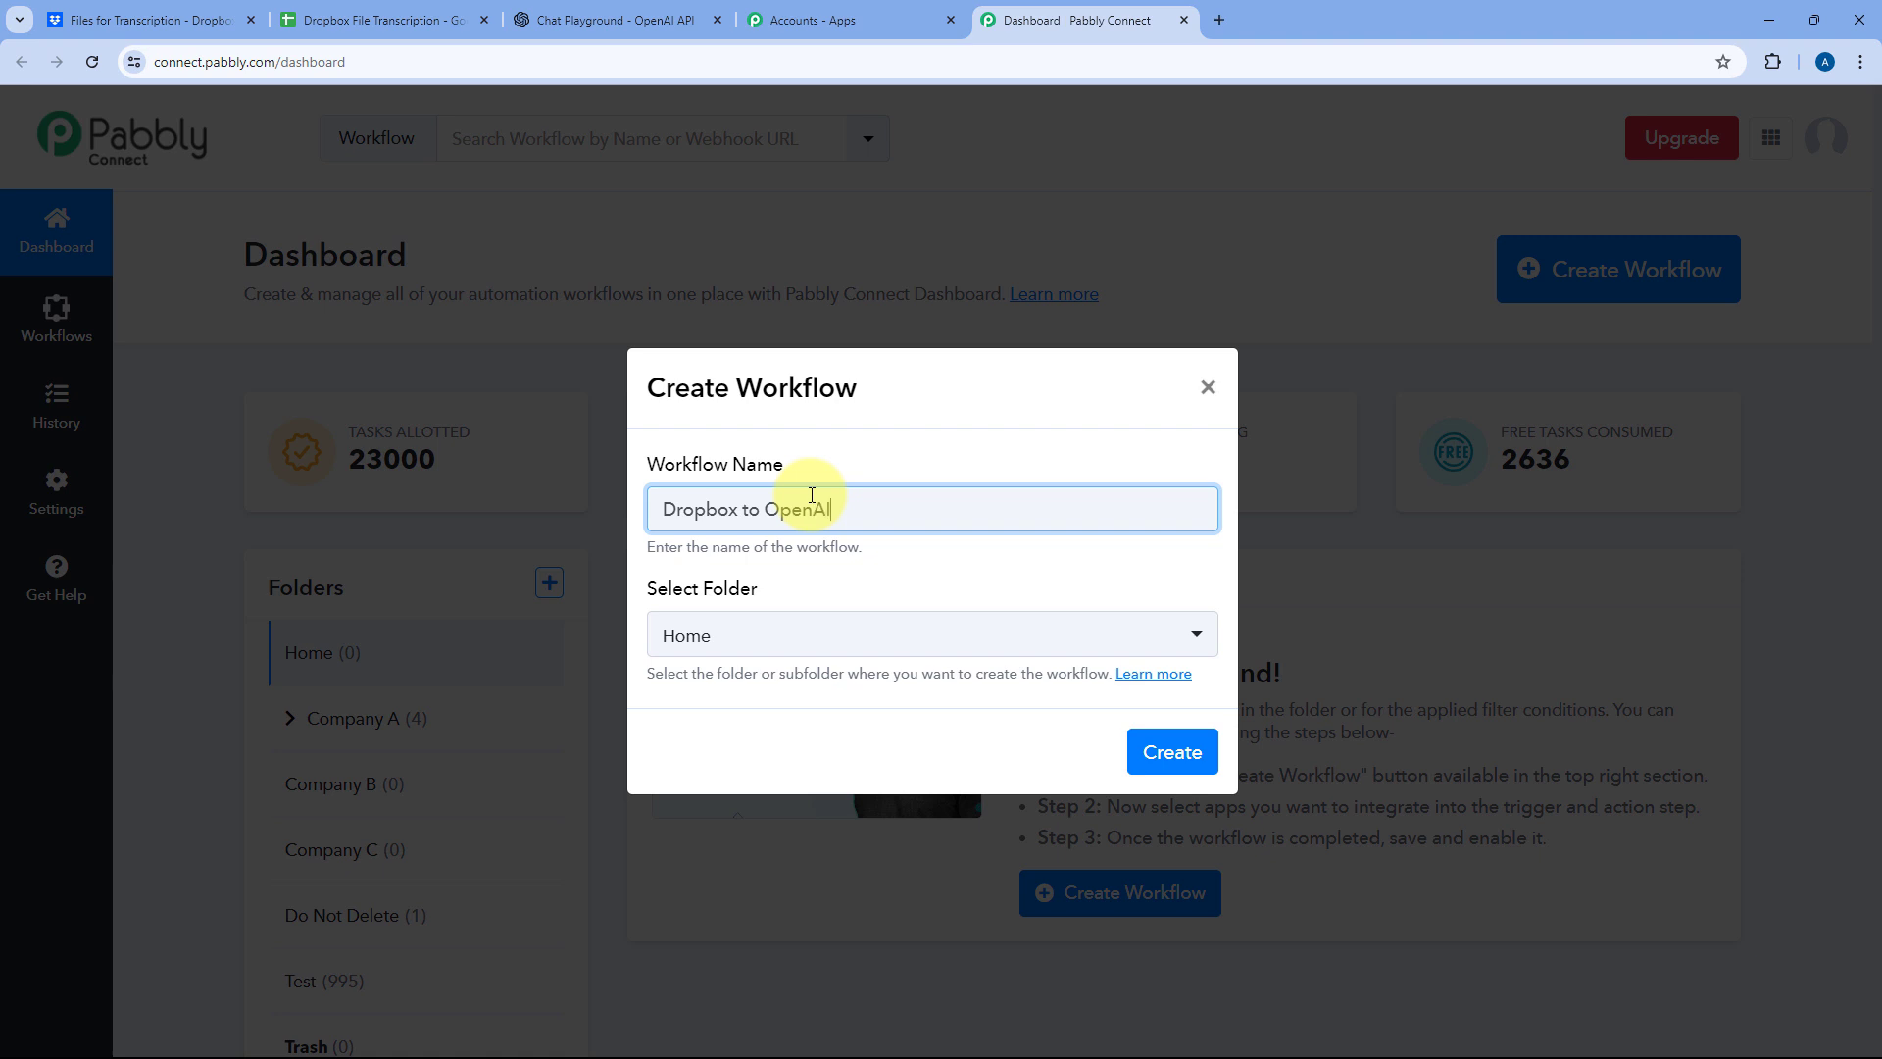
{"action": "type", "text": " to Google Sheets"}
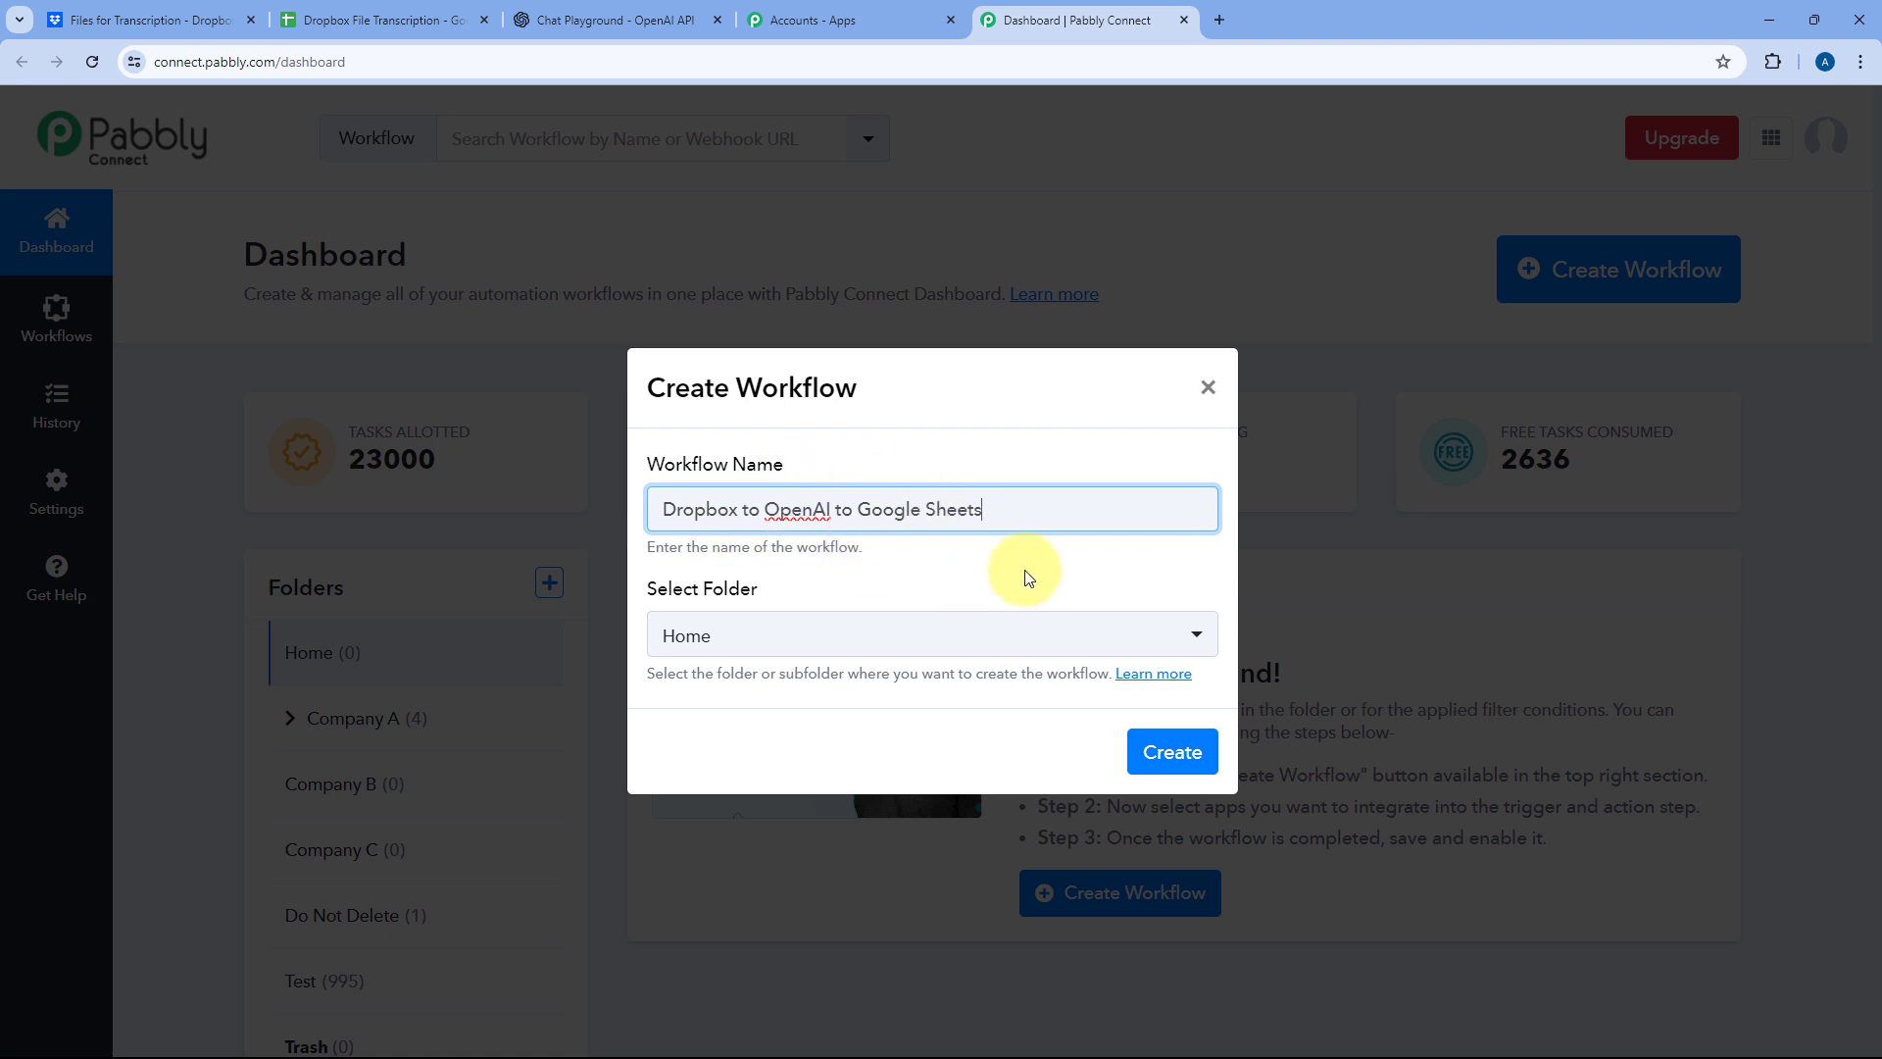
{"action": "left_click", "coordinate": [868, 642]}
{"action": "scroll", "coordinate": [895, 529], "scroll_direction": "down", "scroll_amount": 1}
{"action": "scroll", "coordinate": [895, 534], "scroll_direction": "up", "scroll_amount": 1}
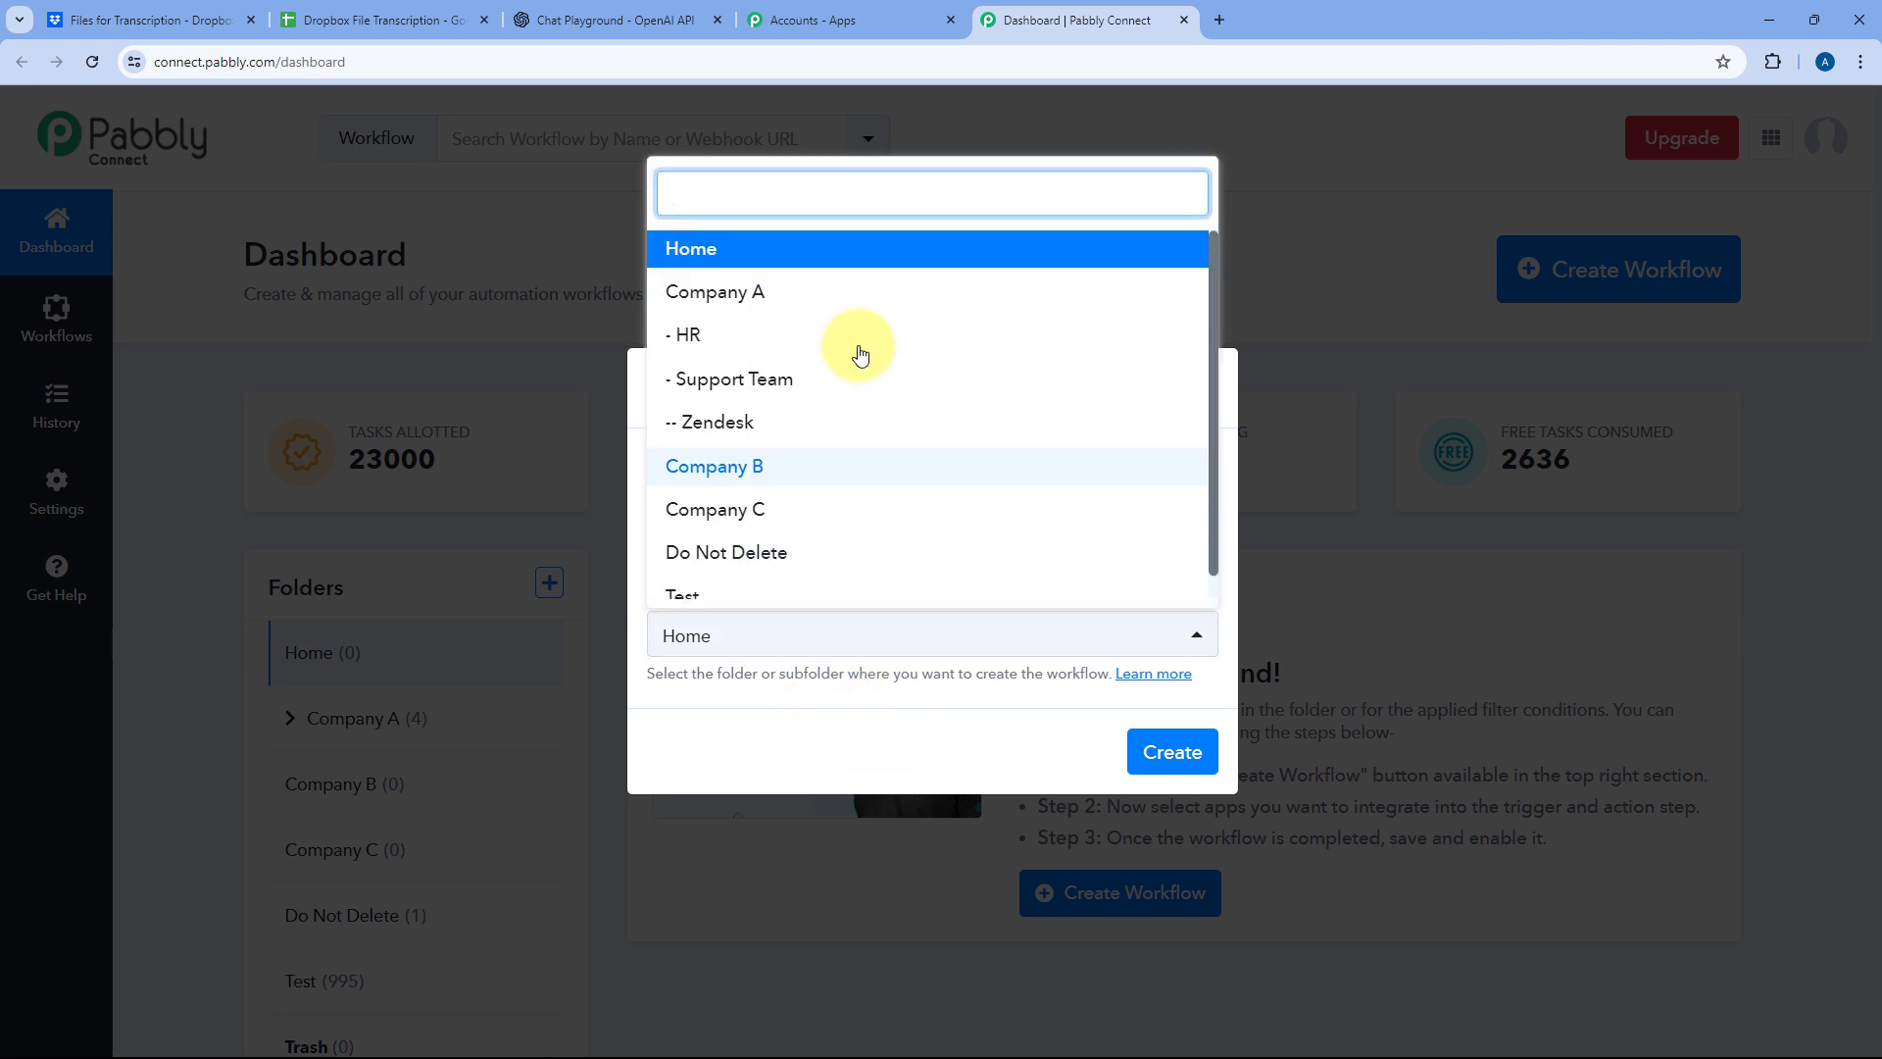
{"action": "left_click", "coordinate": [777, 268]}
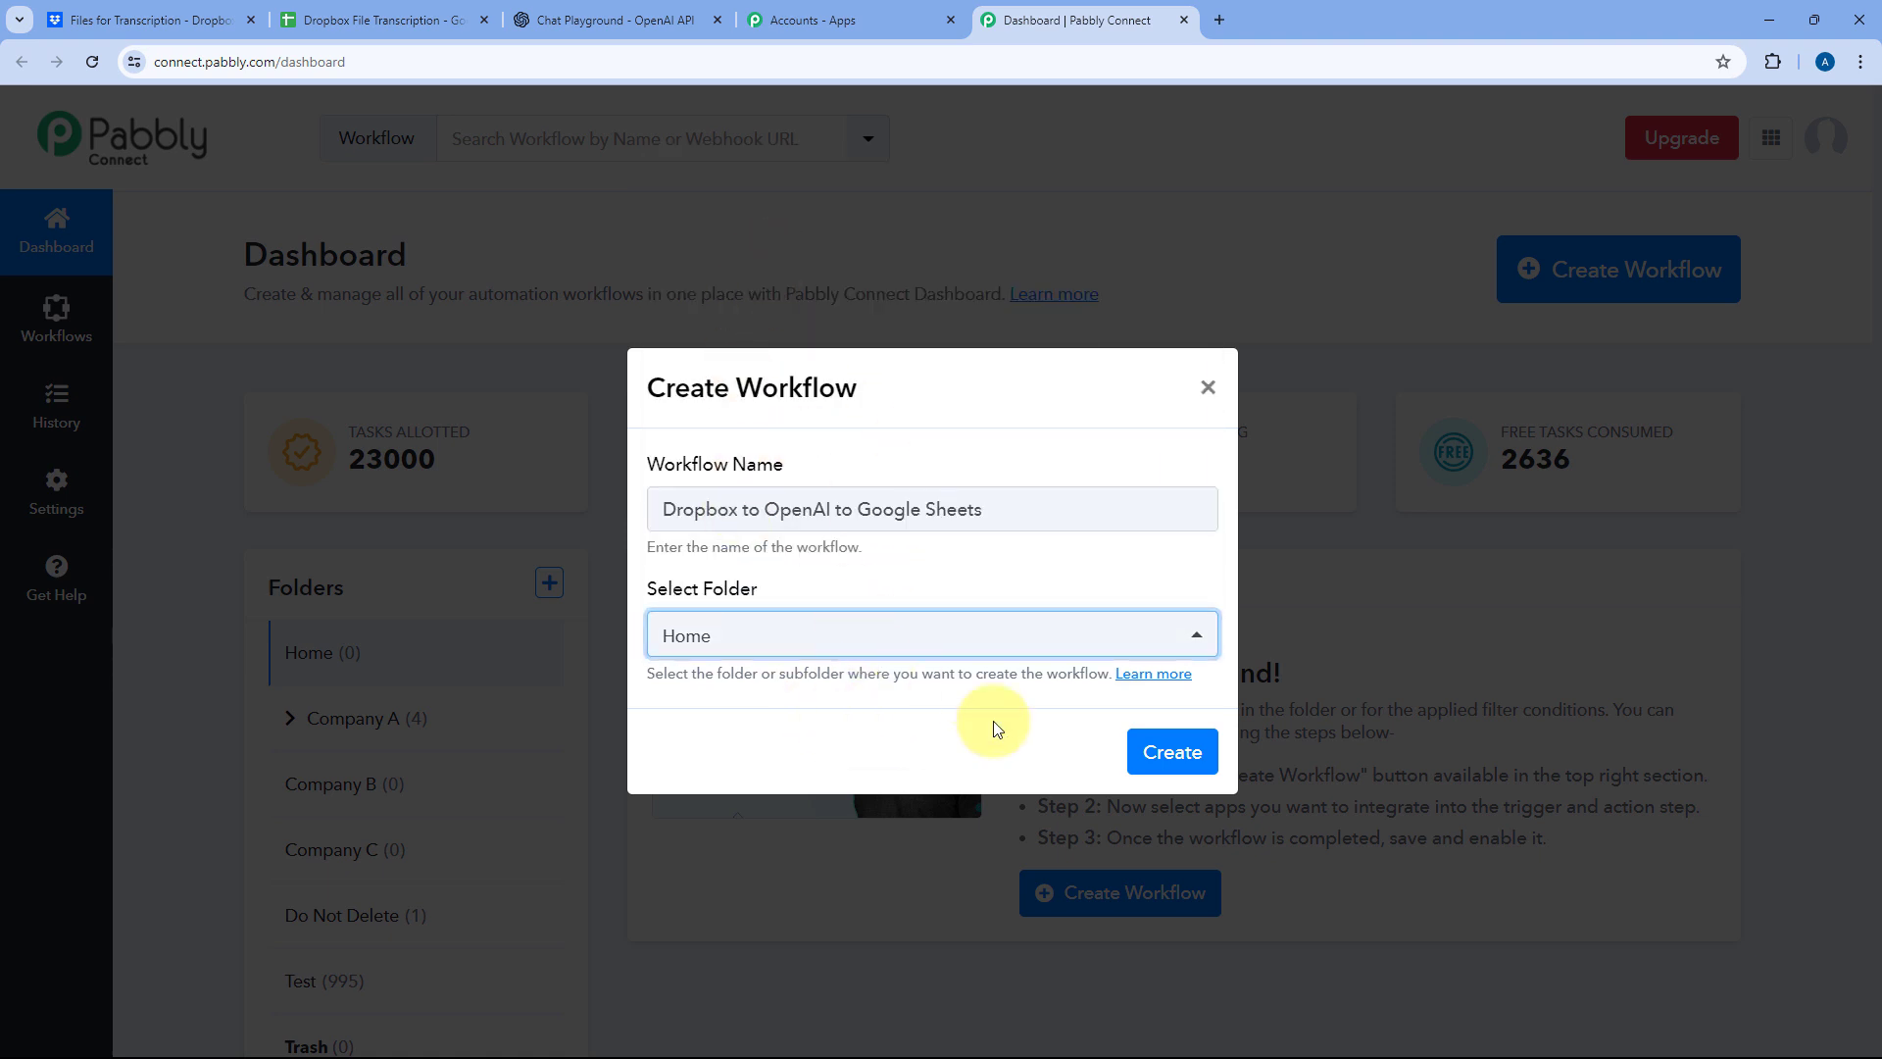
{"action": "left_click", "coordinate": [1154, 752]}
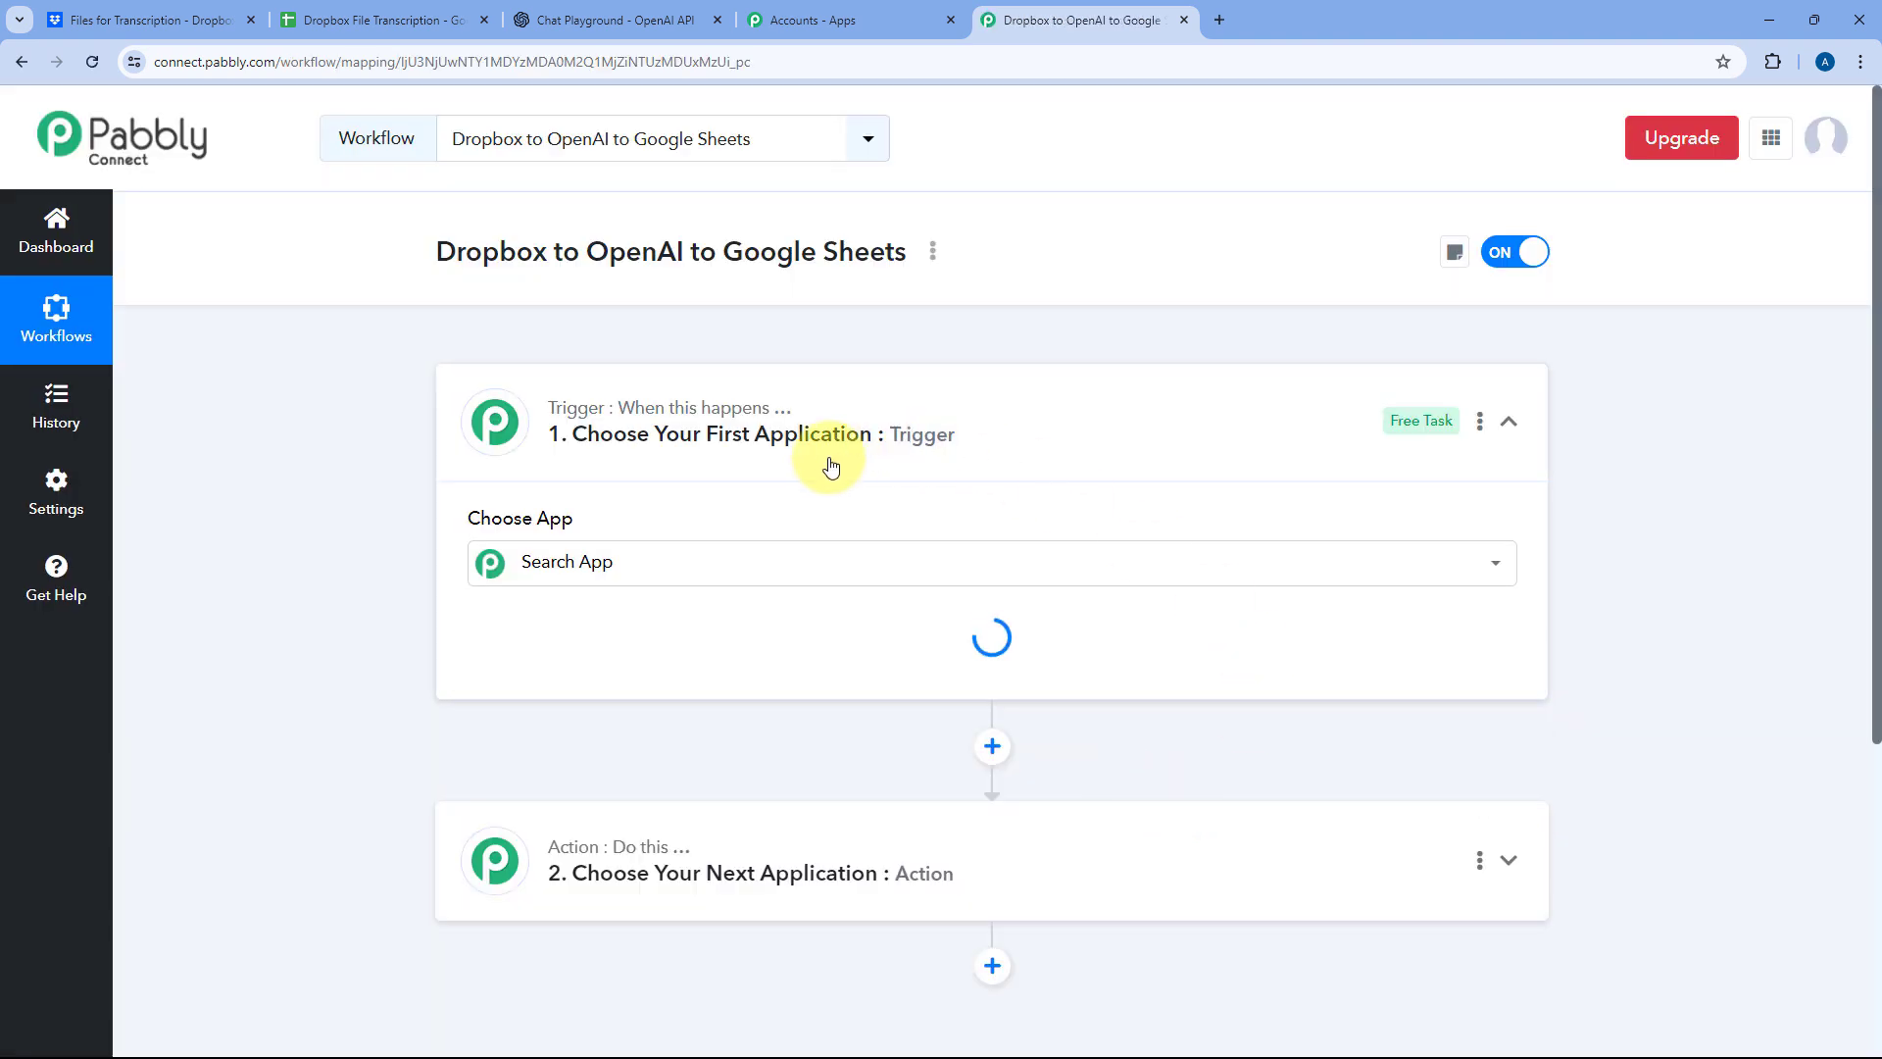
Step: Examine the workflow's trigger and action steps alongside the Files for Transcription folder in Dropbox
{"action": "left_click", "coordinate": [1035, 419]}
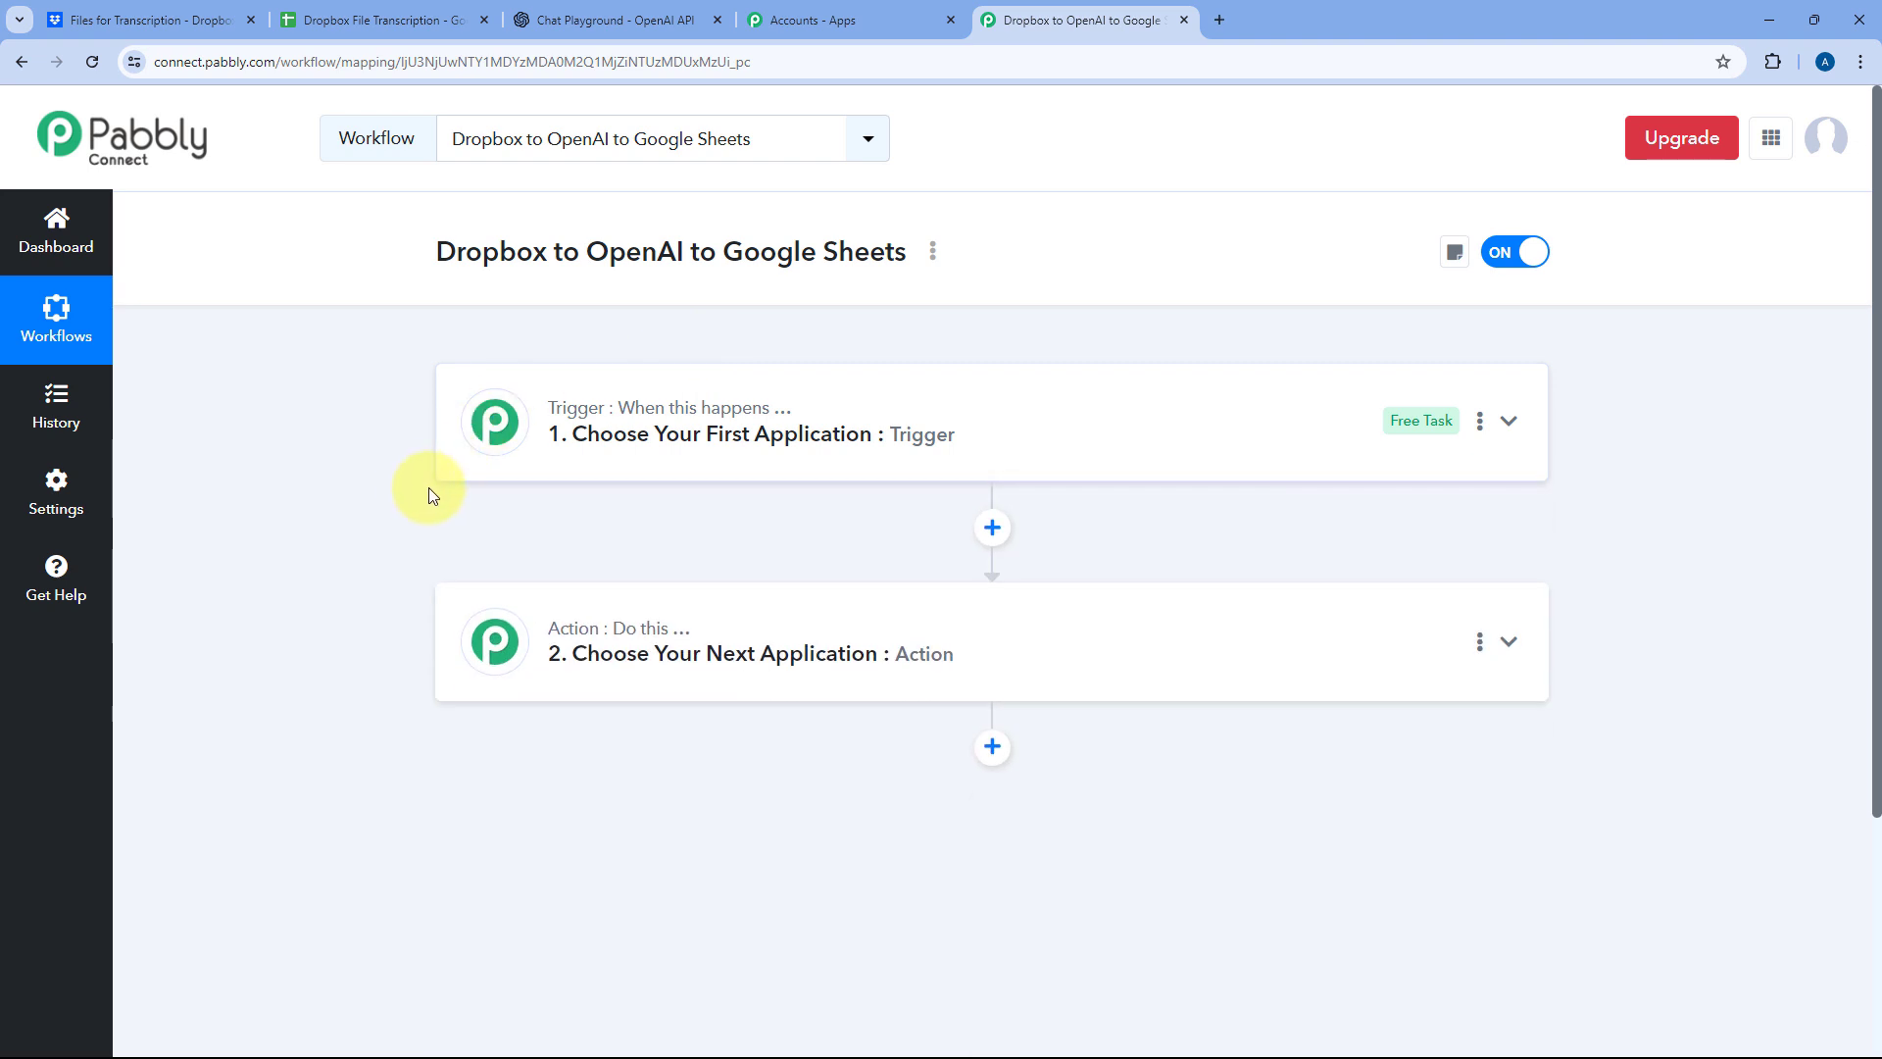
{"action": "scroll", "coordinate": [427, 487], "scroll_direction": "down", "scroll_amount": 1}
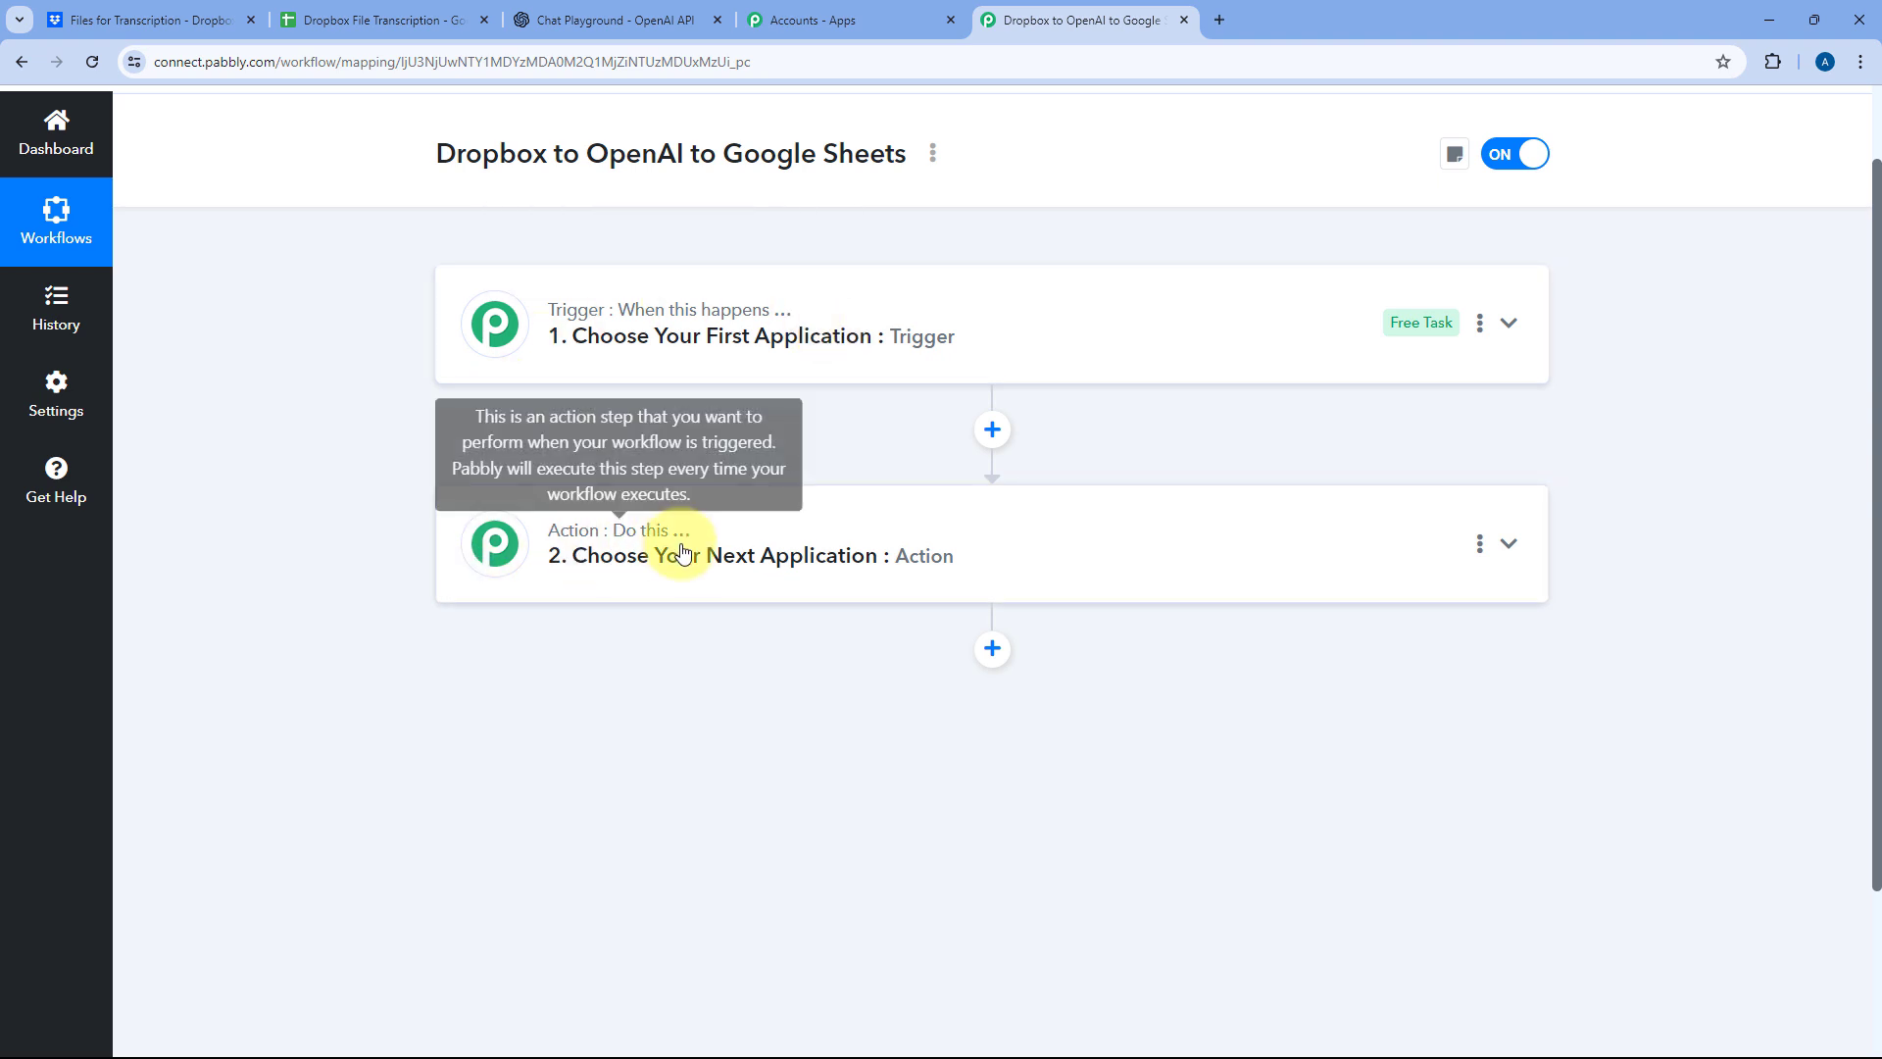
{"action": "left_click", "coordinate": [1005, 355]}
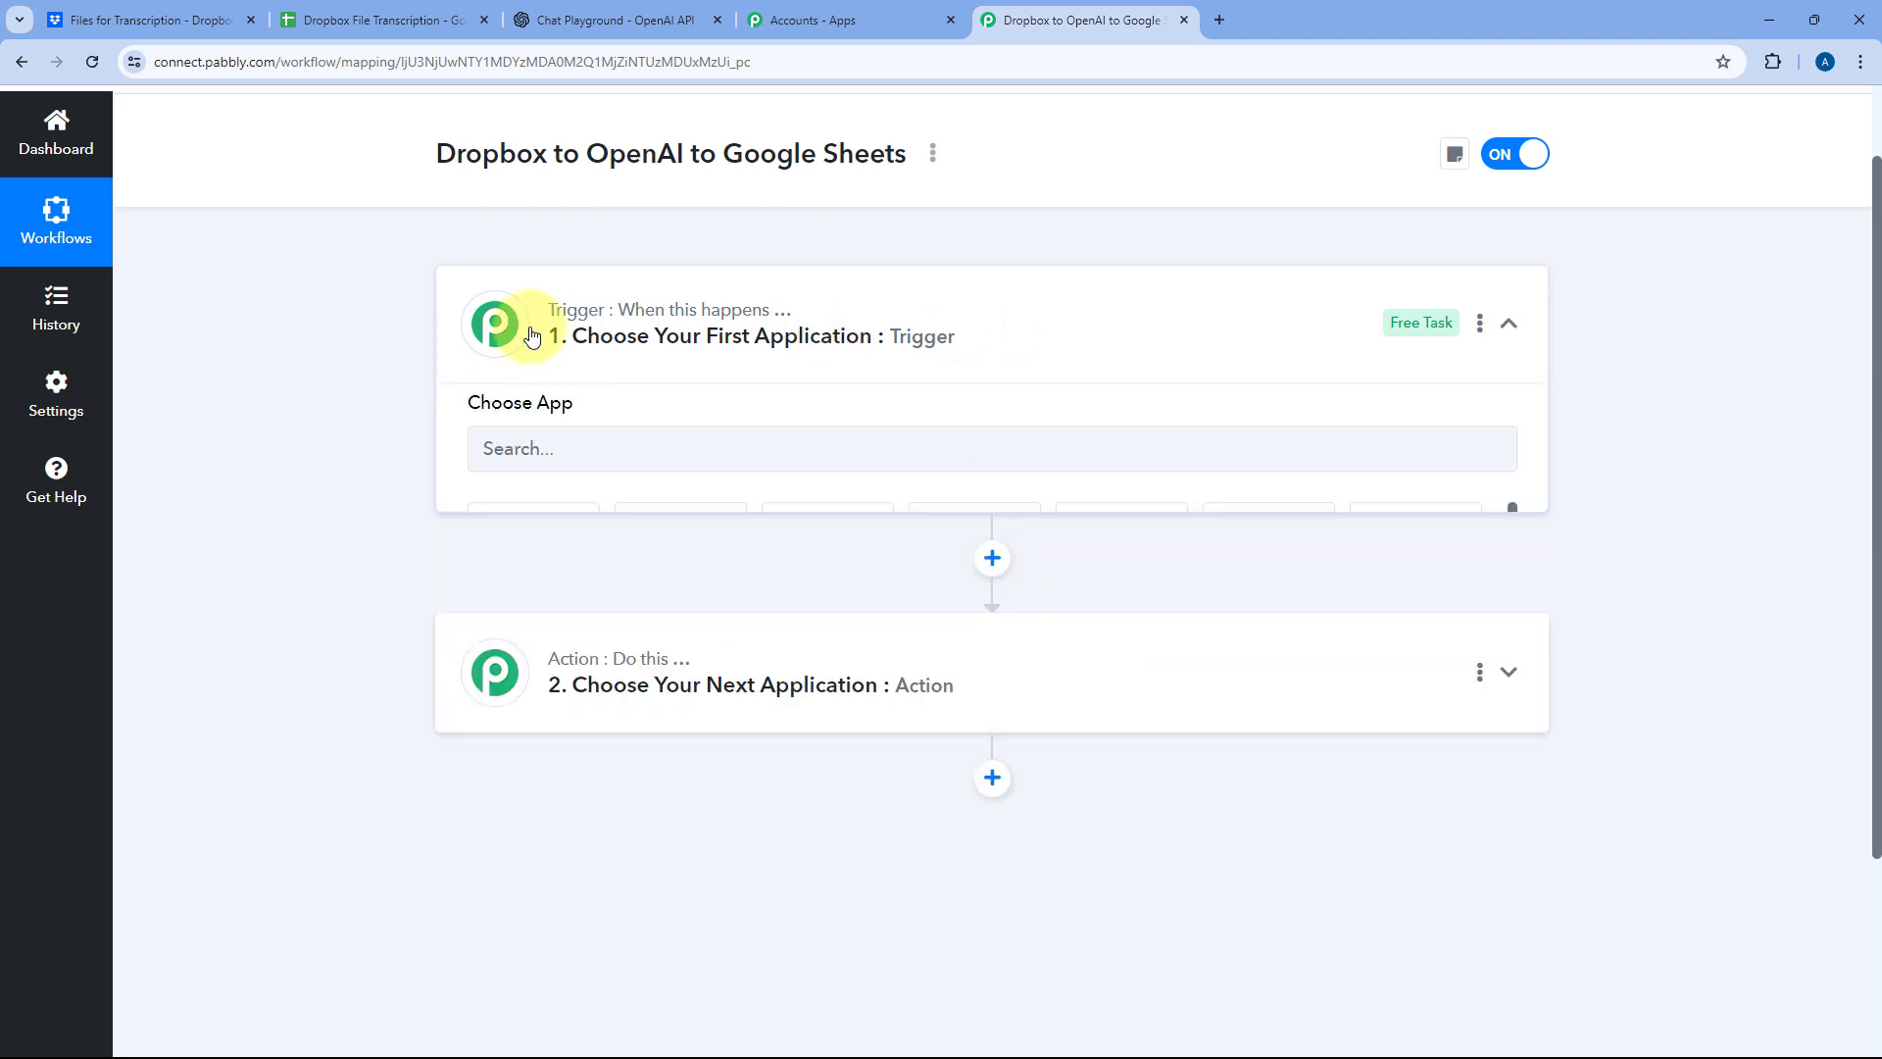
{"action": "scroll", "coordinate": [410, 390], "scroll_direction": "up", "scroll_amount": 1}
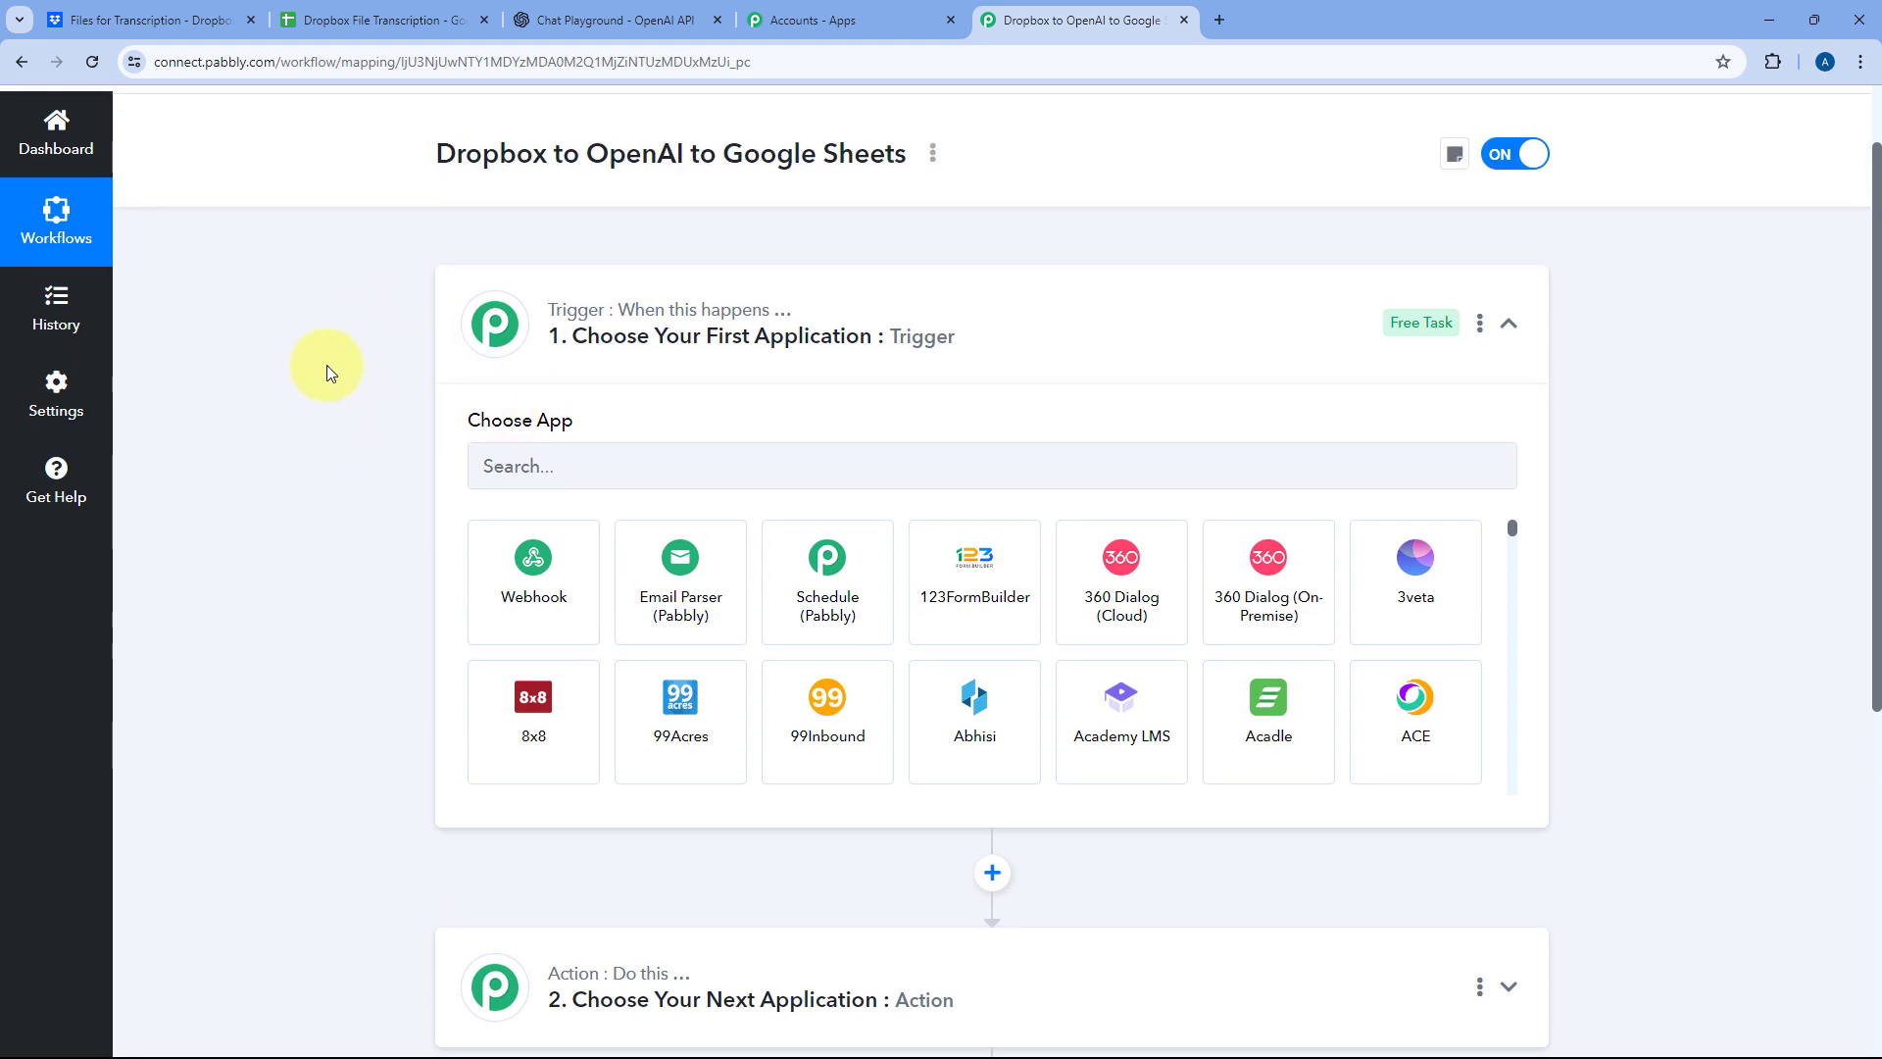
{"action": "left_click", "coordinate": [152, 20]}
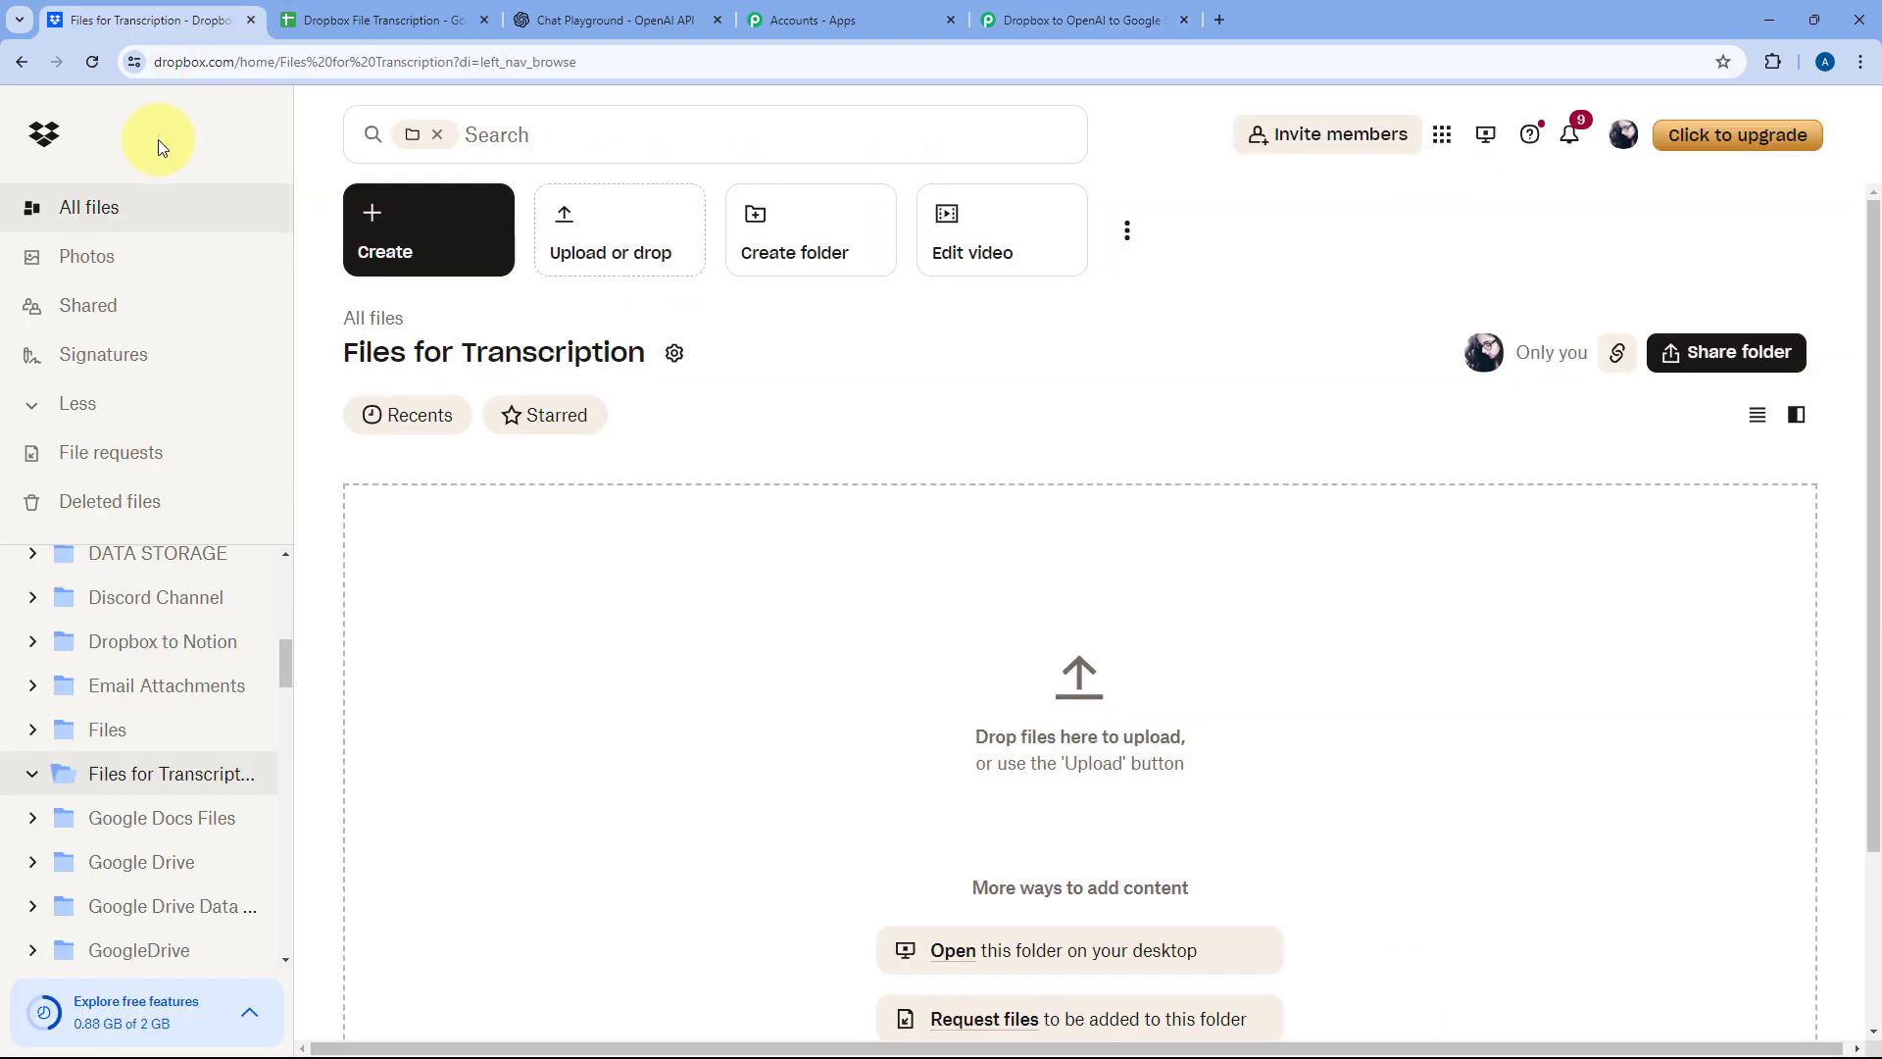
{"action": "left_click", "coordinate": [1028, 8]}
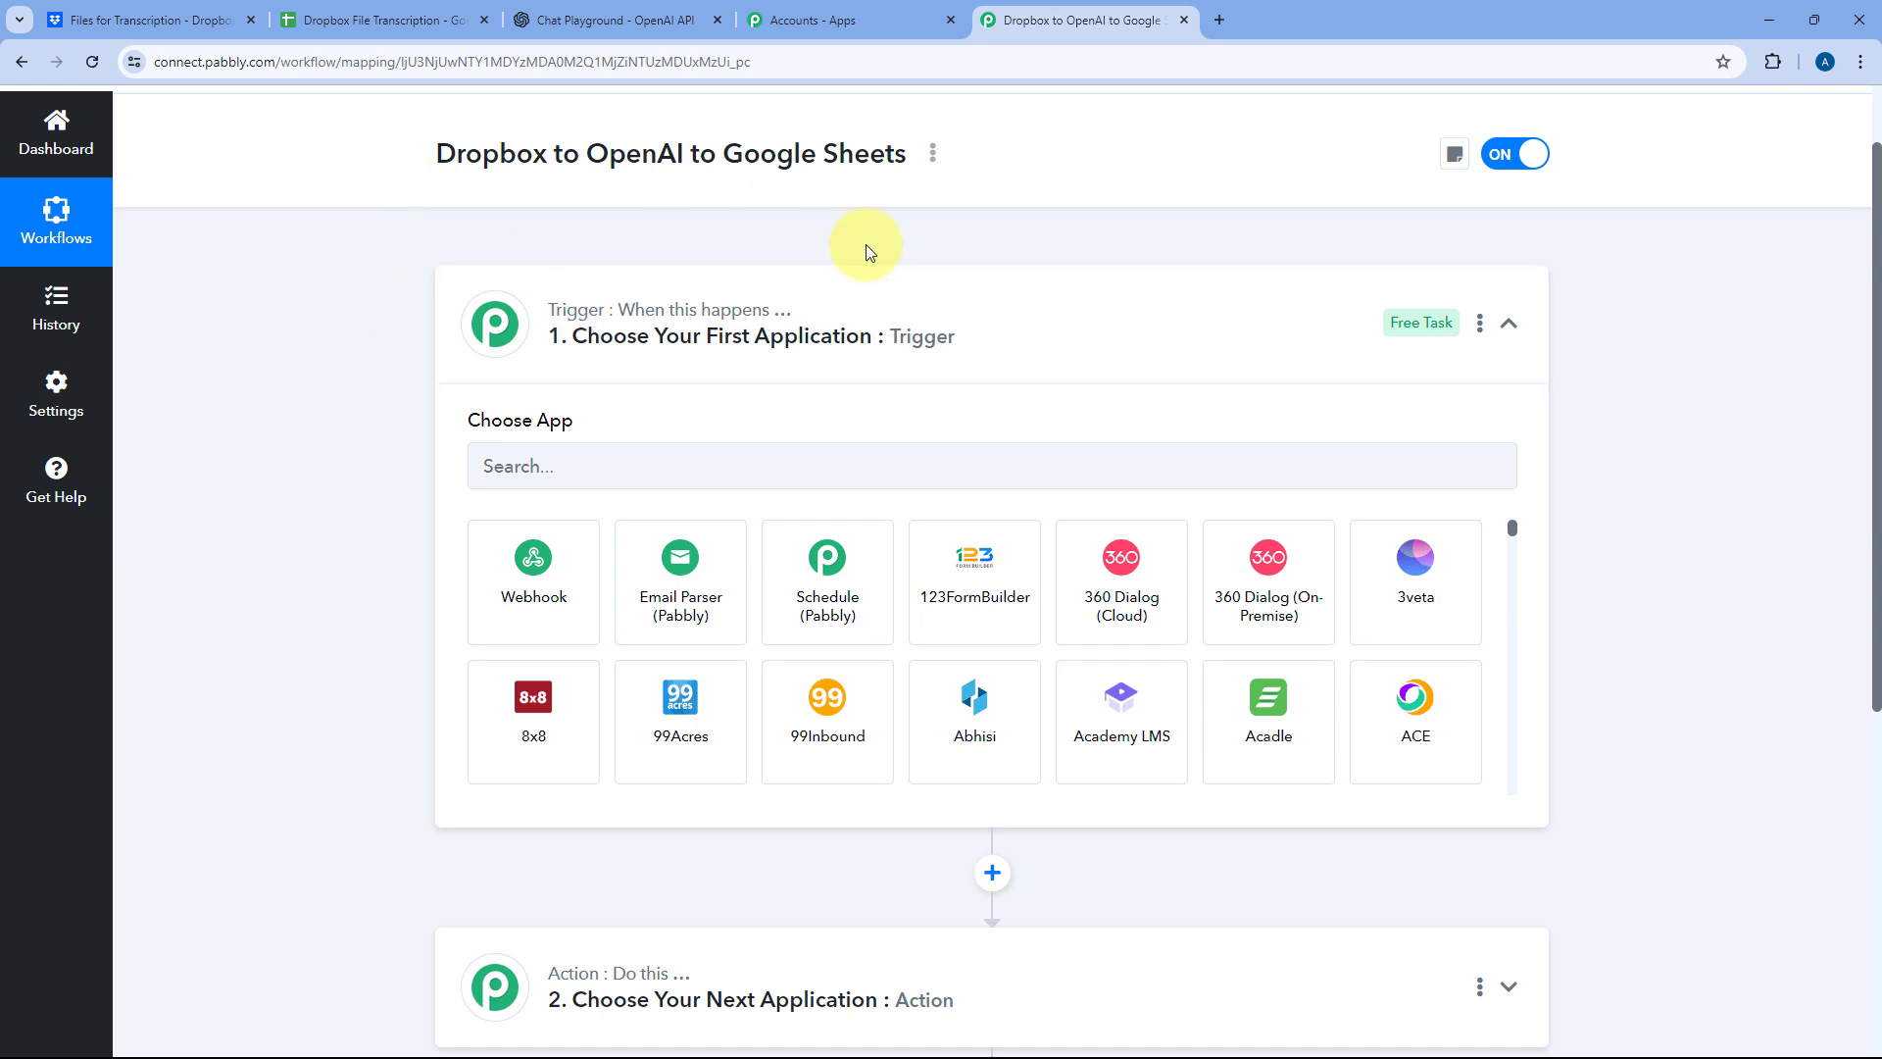
{"action": "left_click", "coordinate": [204, 19]}
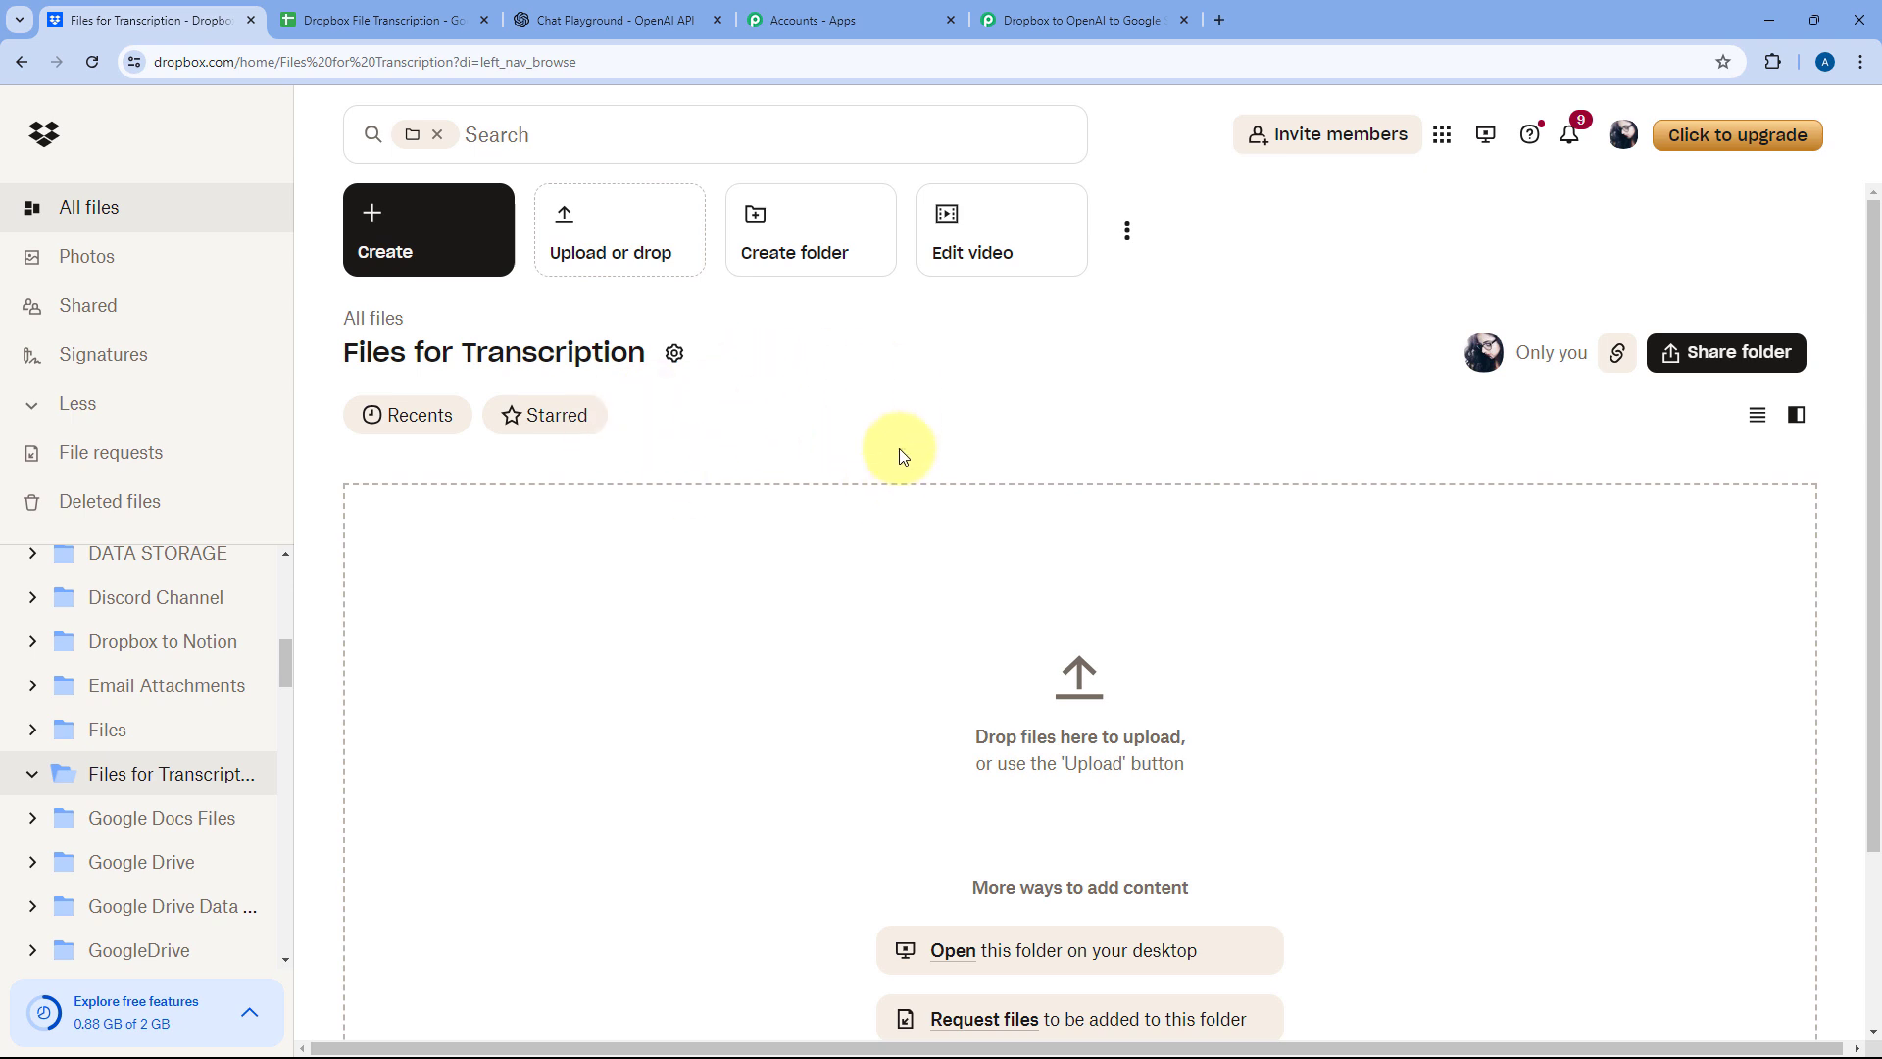
{"action": "left_click", "coordinate": [1096, 12]}
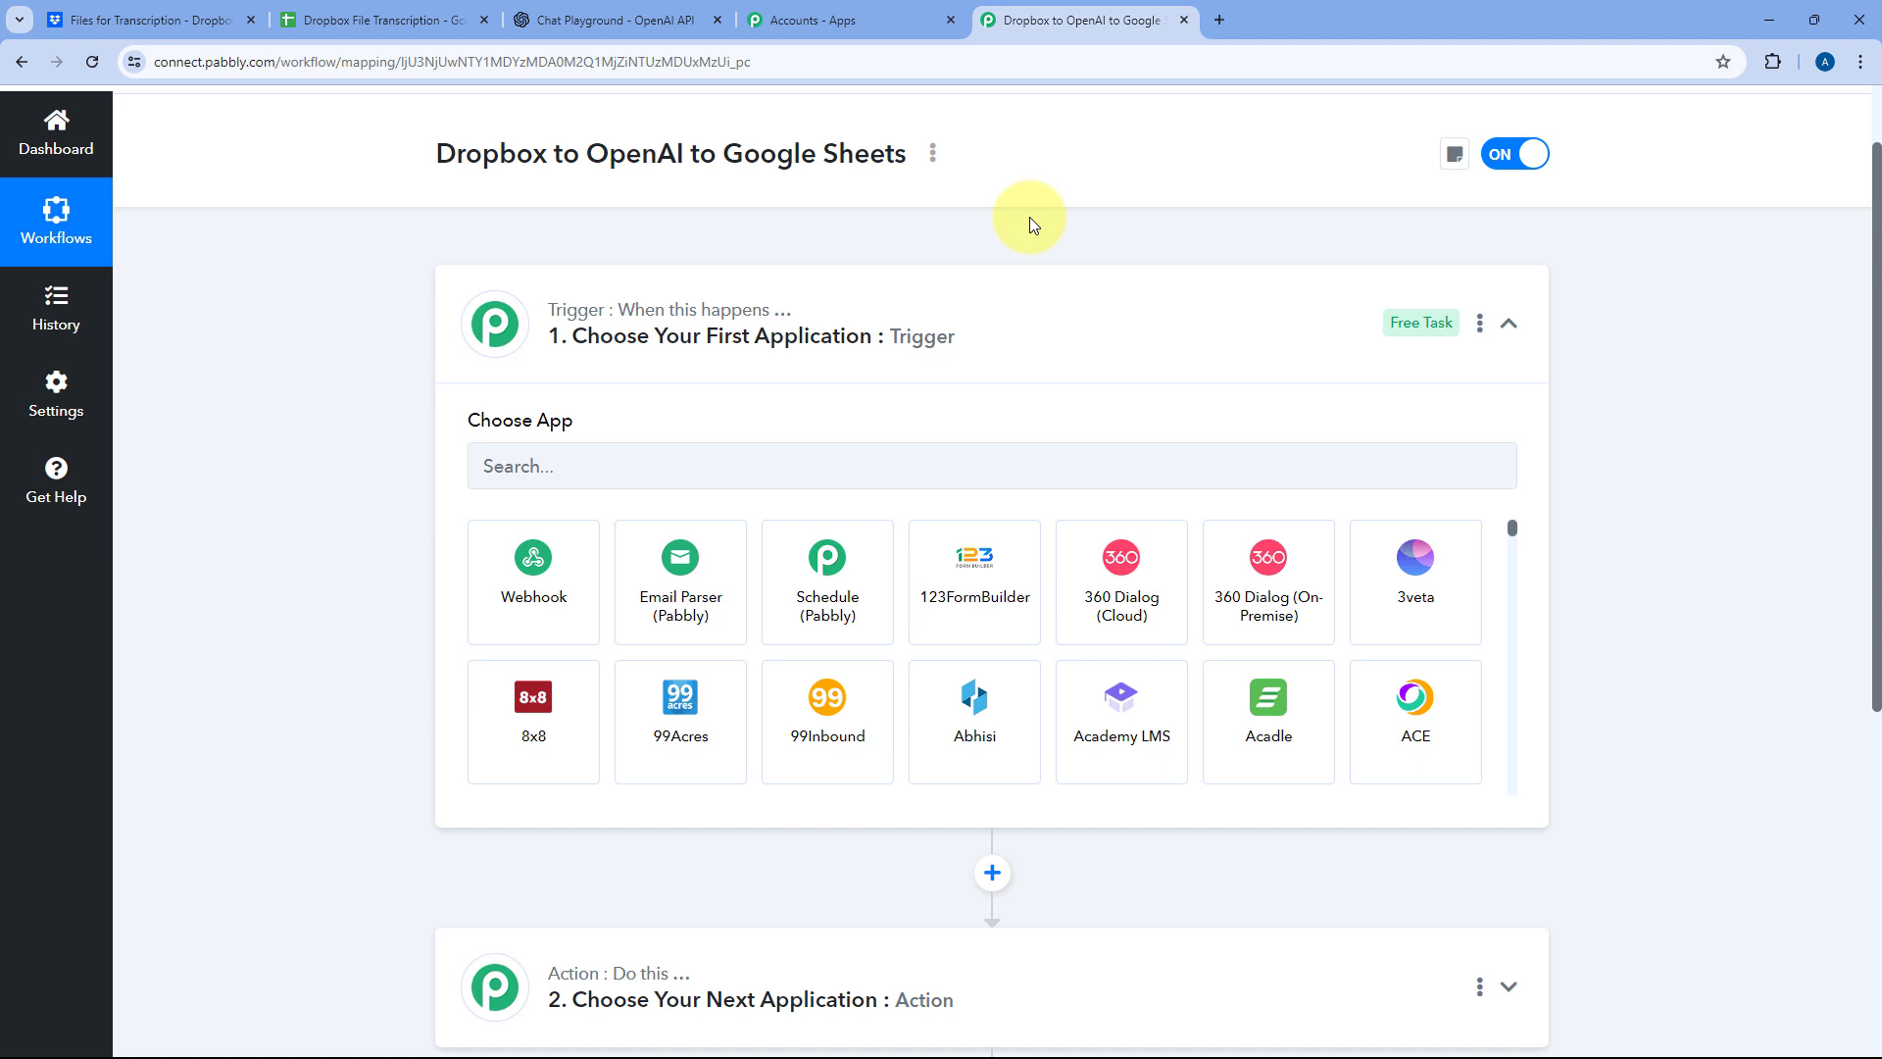
{"action": "scroll", "coordinate": [357, 380], "scroll_direction": "down", "scroll_amount": 2}
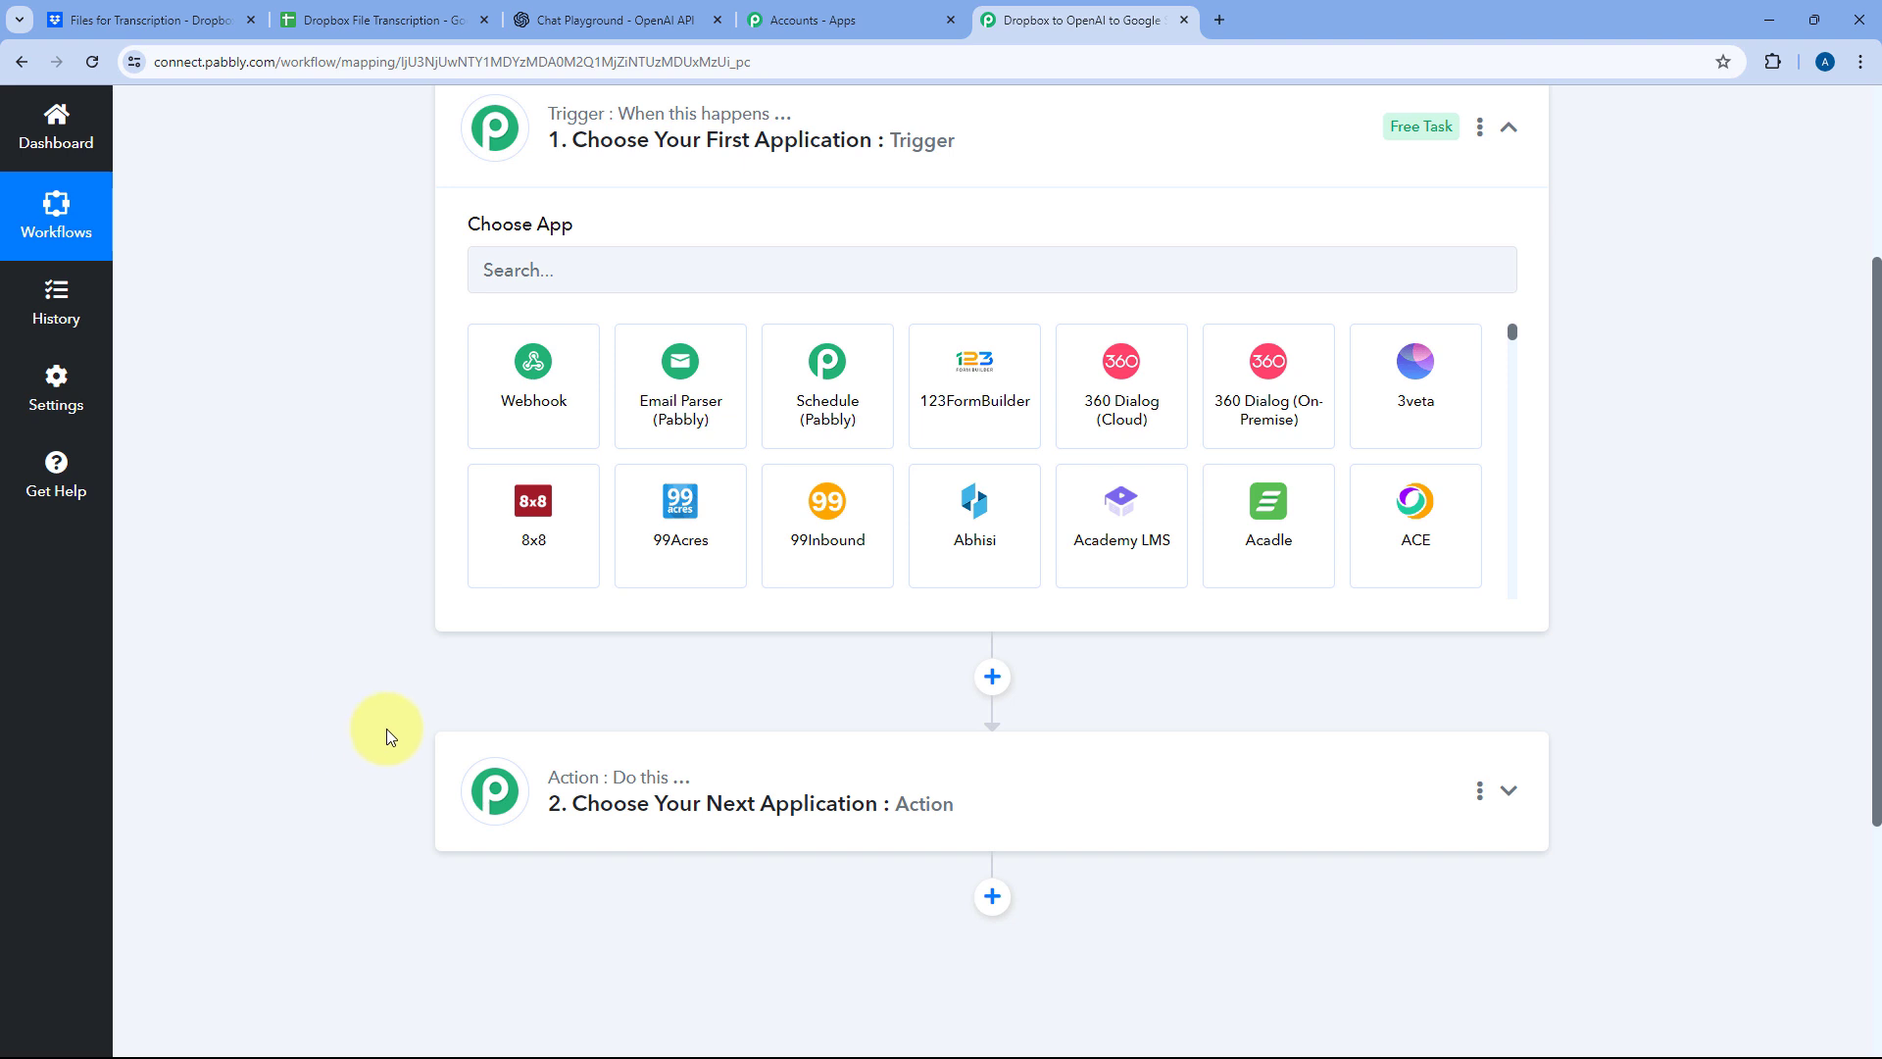
{"action": "scroll", "coordinate": [384, 714], "scroll_direction": "up", "scroll_amount": 2}
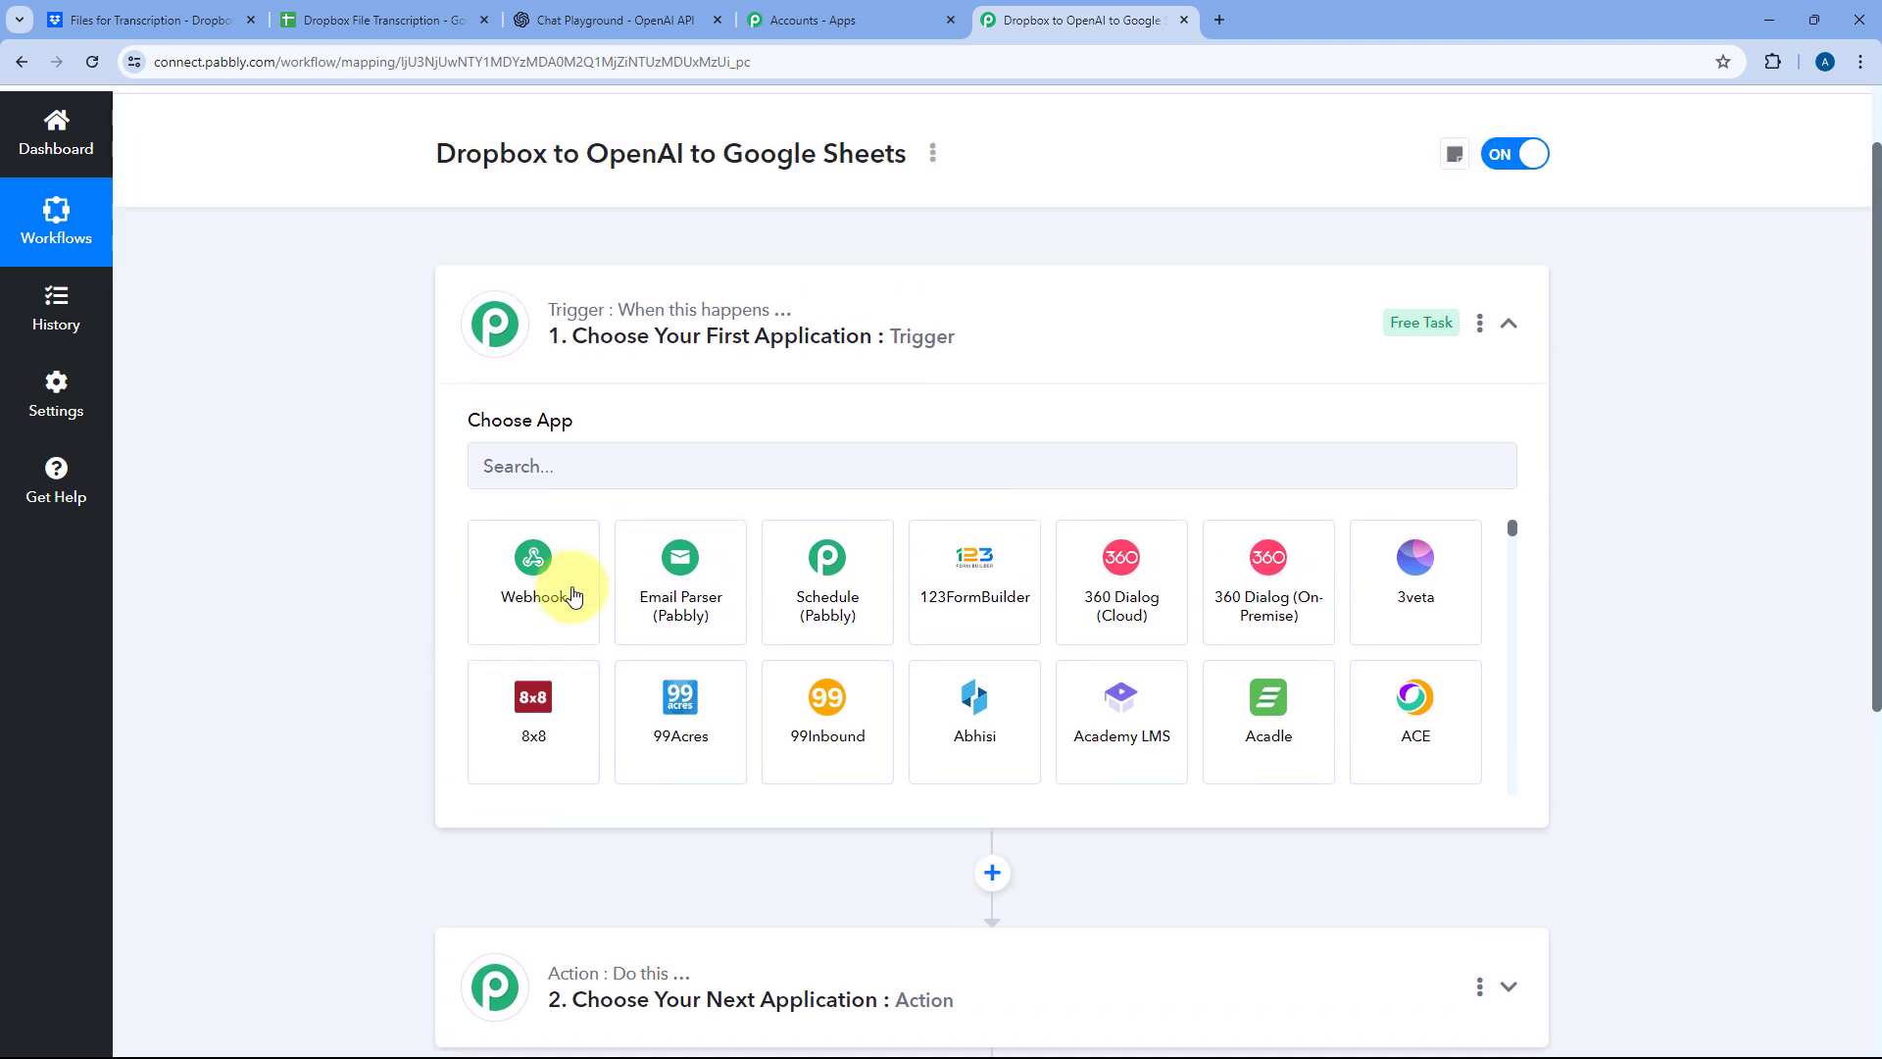
Step: Set the workflow's trigger application to Dropbox with New File as the trigger event
{"action": "left_click", "coordinate": [568, 469]}
{"action": "type", "text": "Dr"}
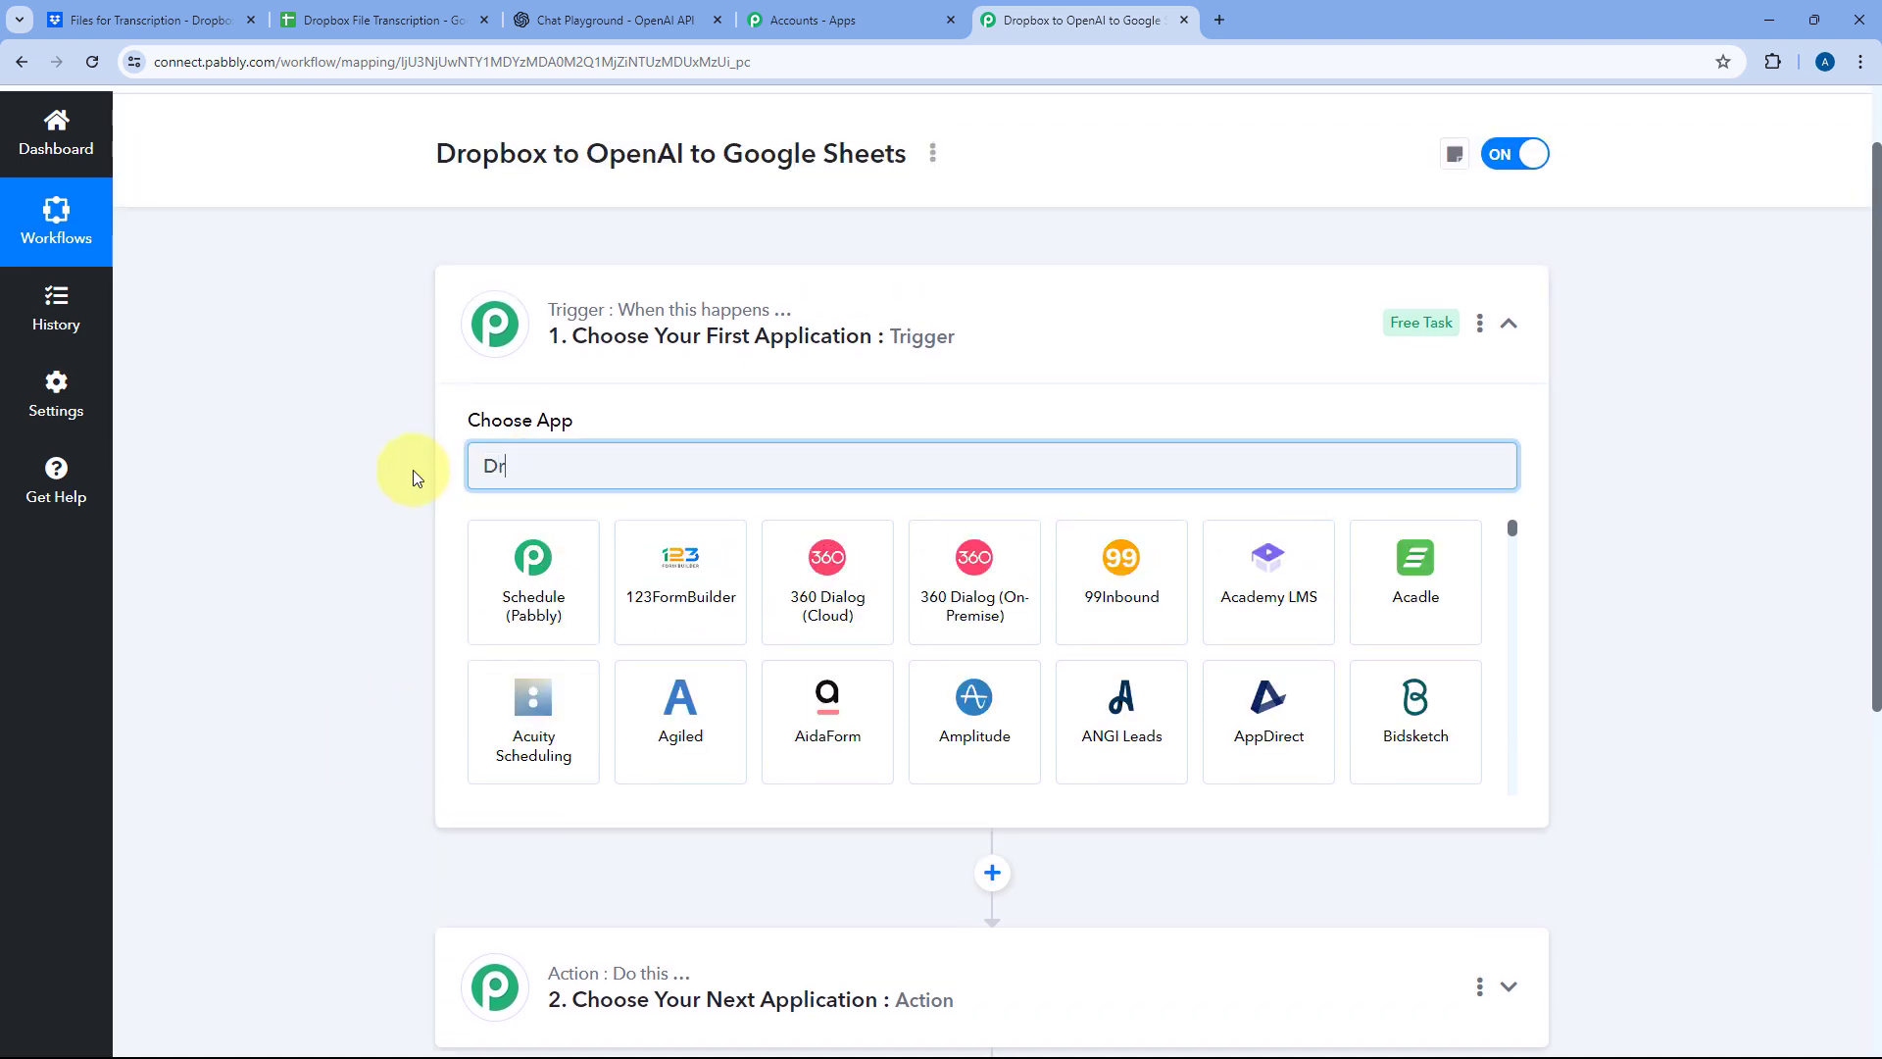
{"action": "type", "text": "opbox"}
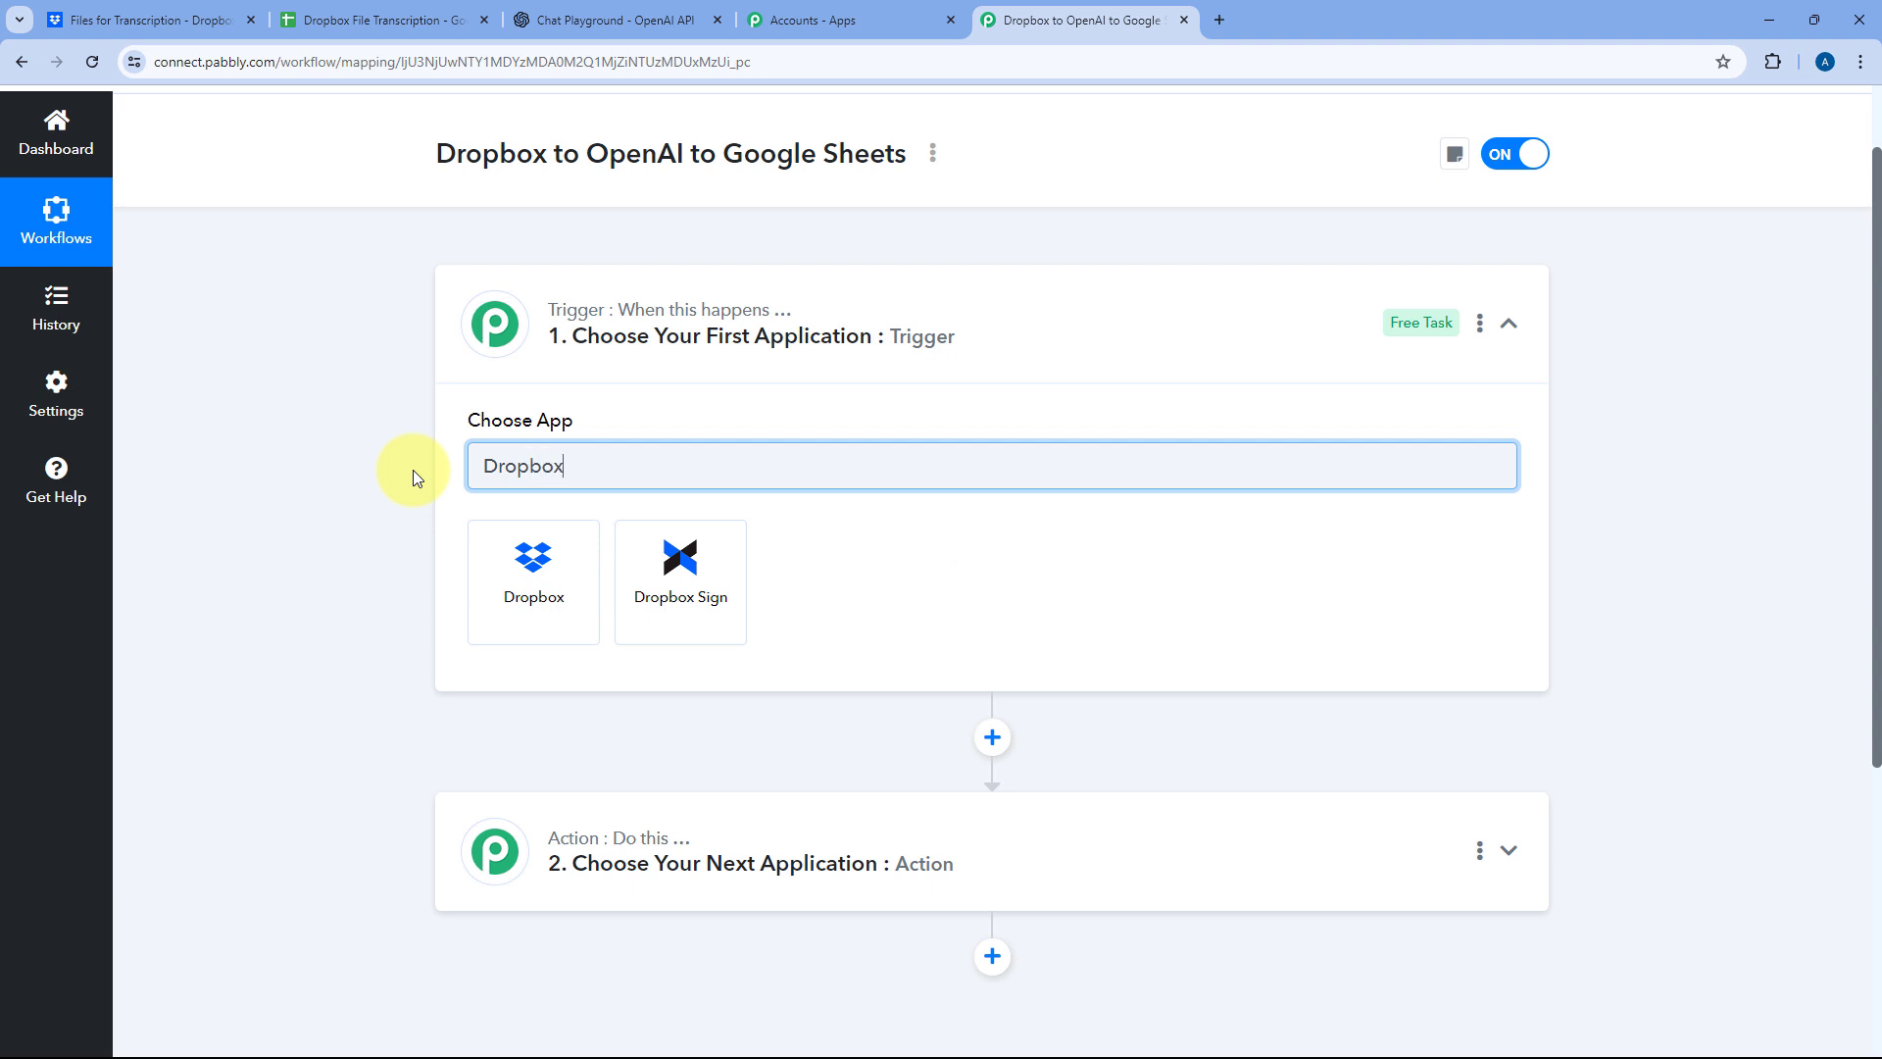
{"action": "left_click", "coordinate": [544, 590]}
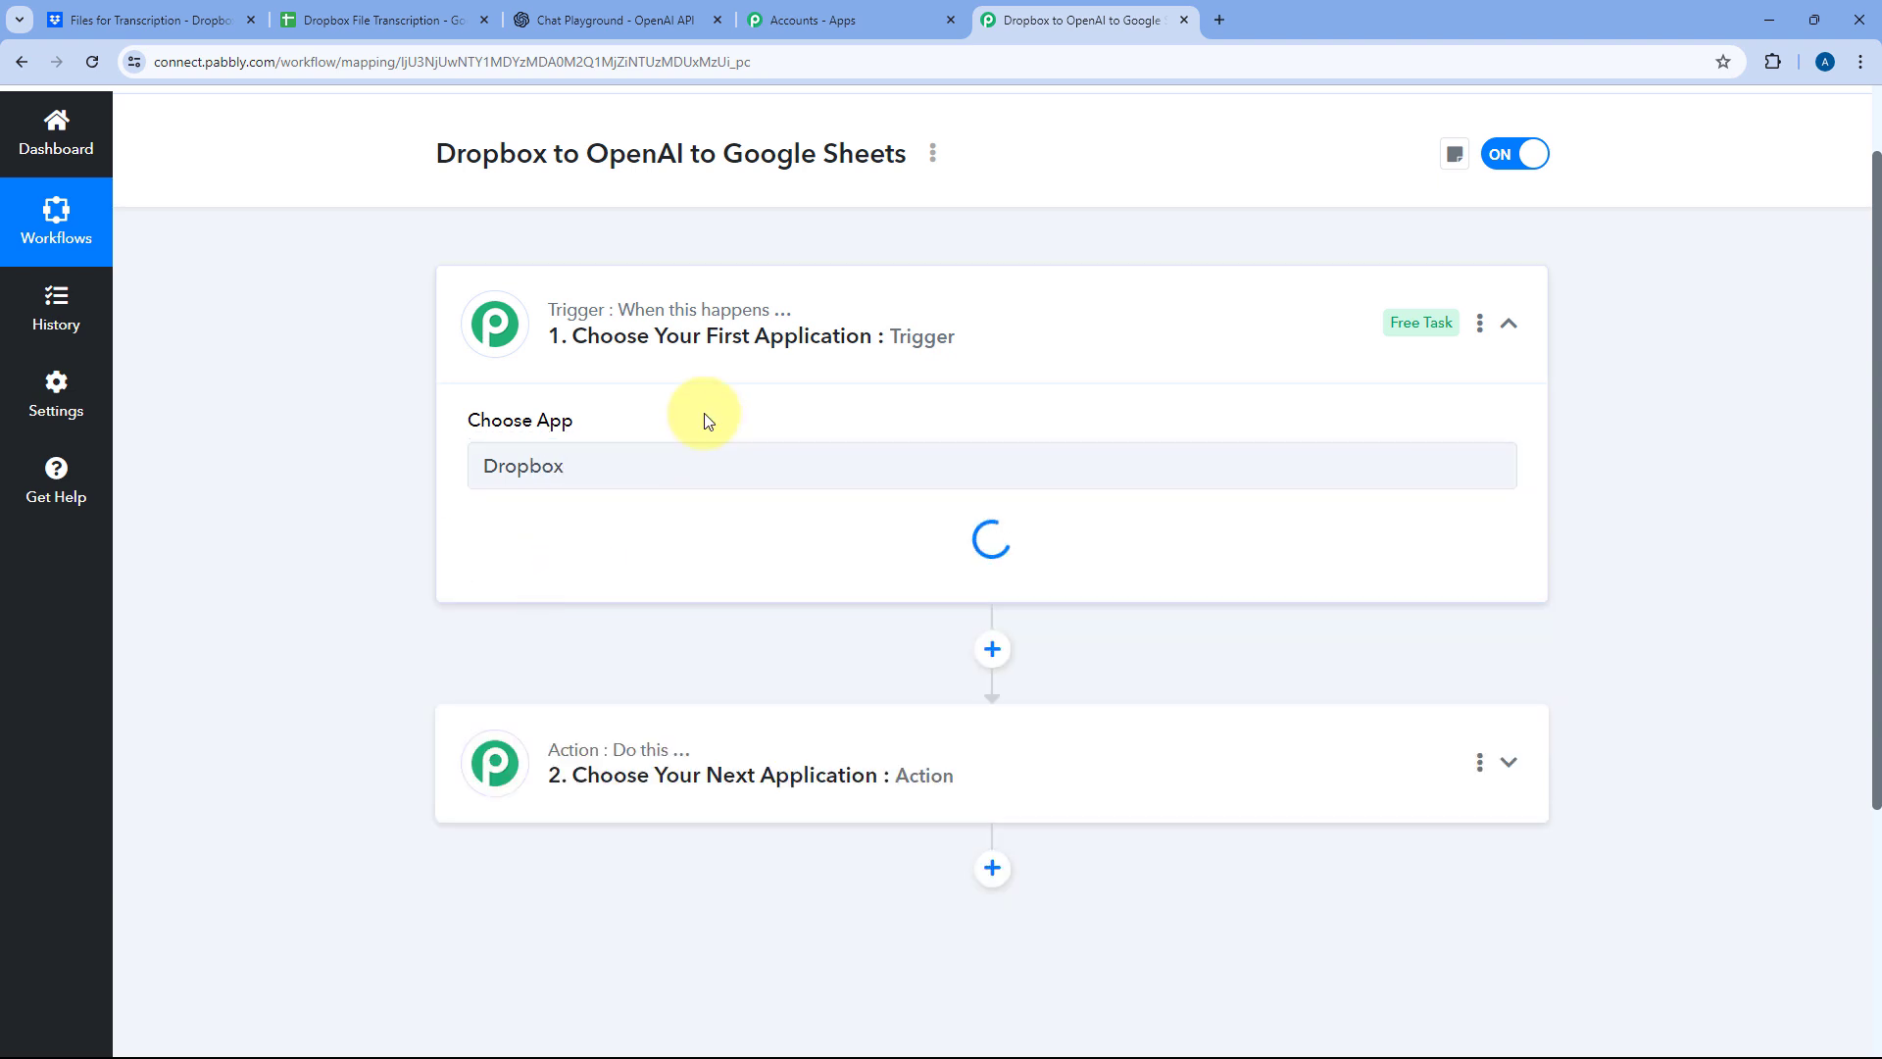
{"action": "scroll", "coordinate": [549, 451], "scroll_direction": "down", "scroll_amount": 1}
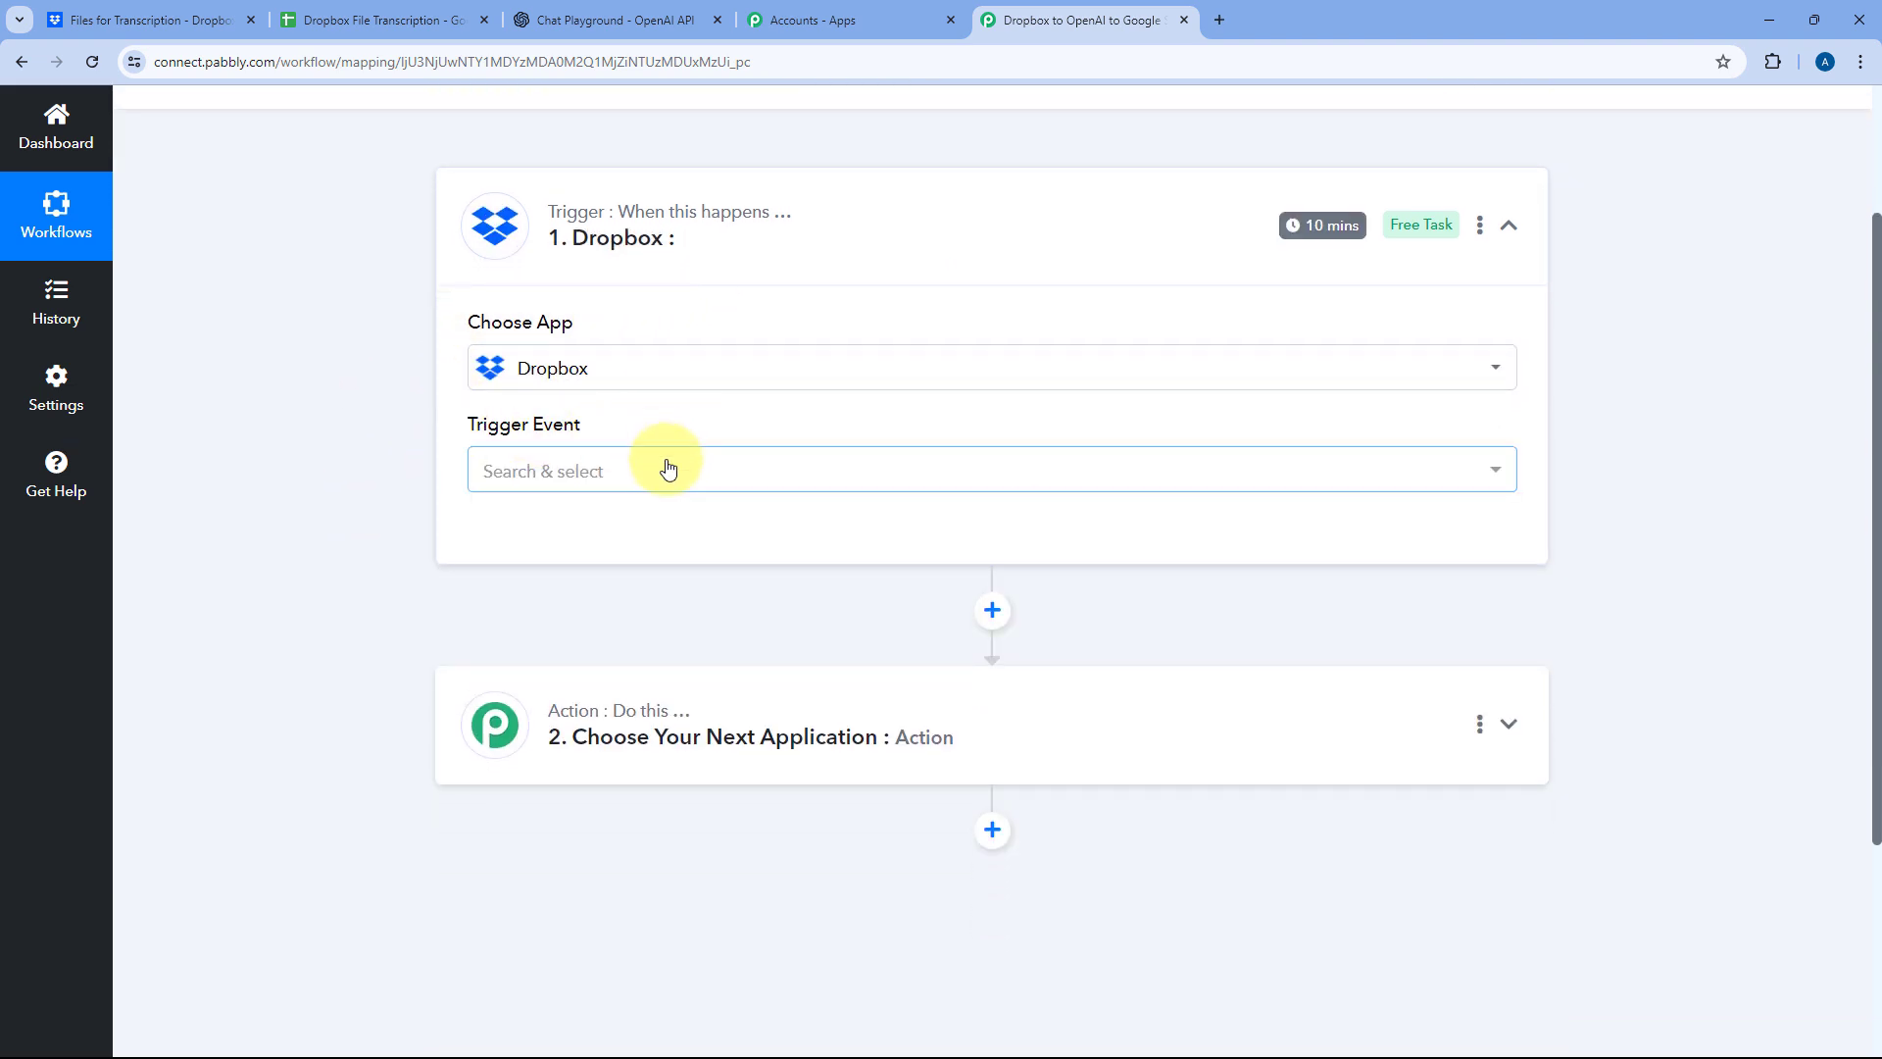
{"action": "left_click", "coordinate": [647, 470]}
{"action": "scroll", "coordinate": [422, 473], "scroll_direction": "down", "scroll_amount": 1}
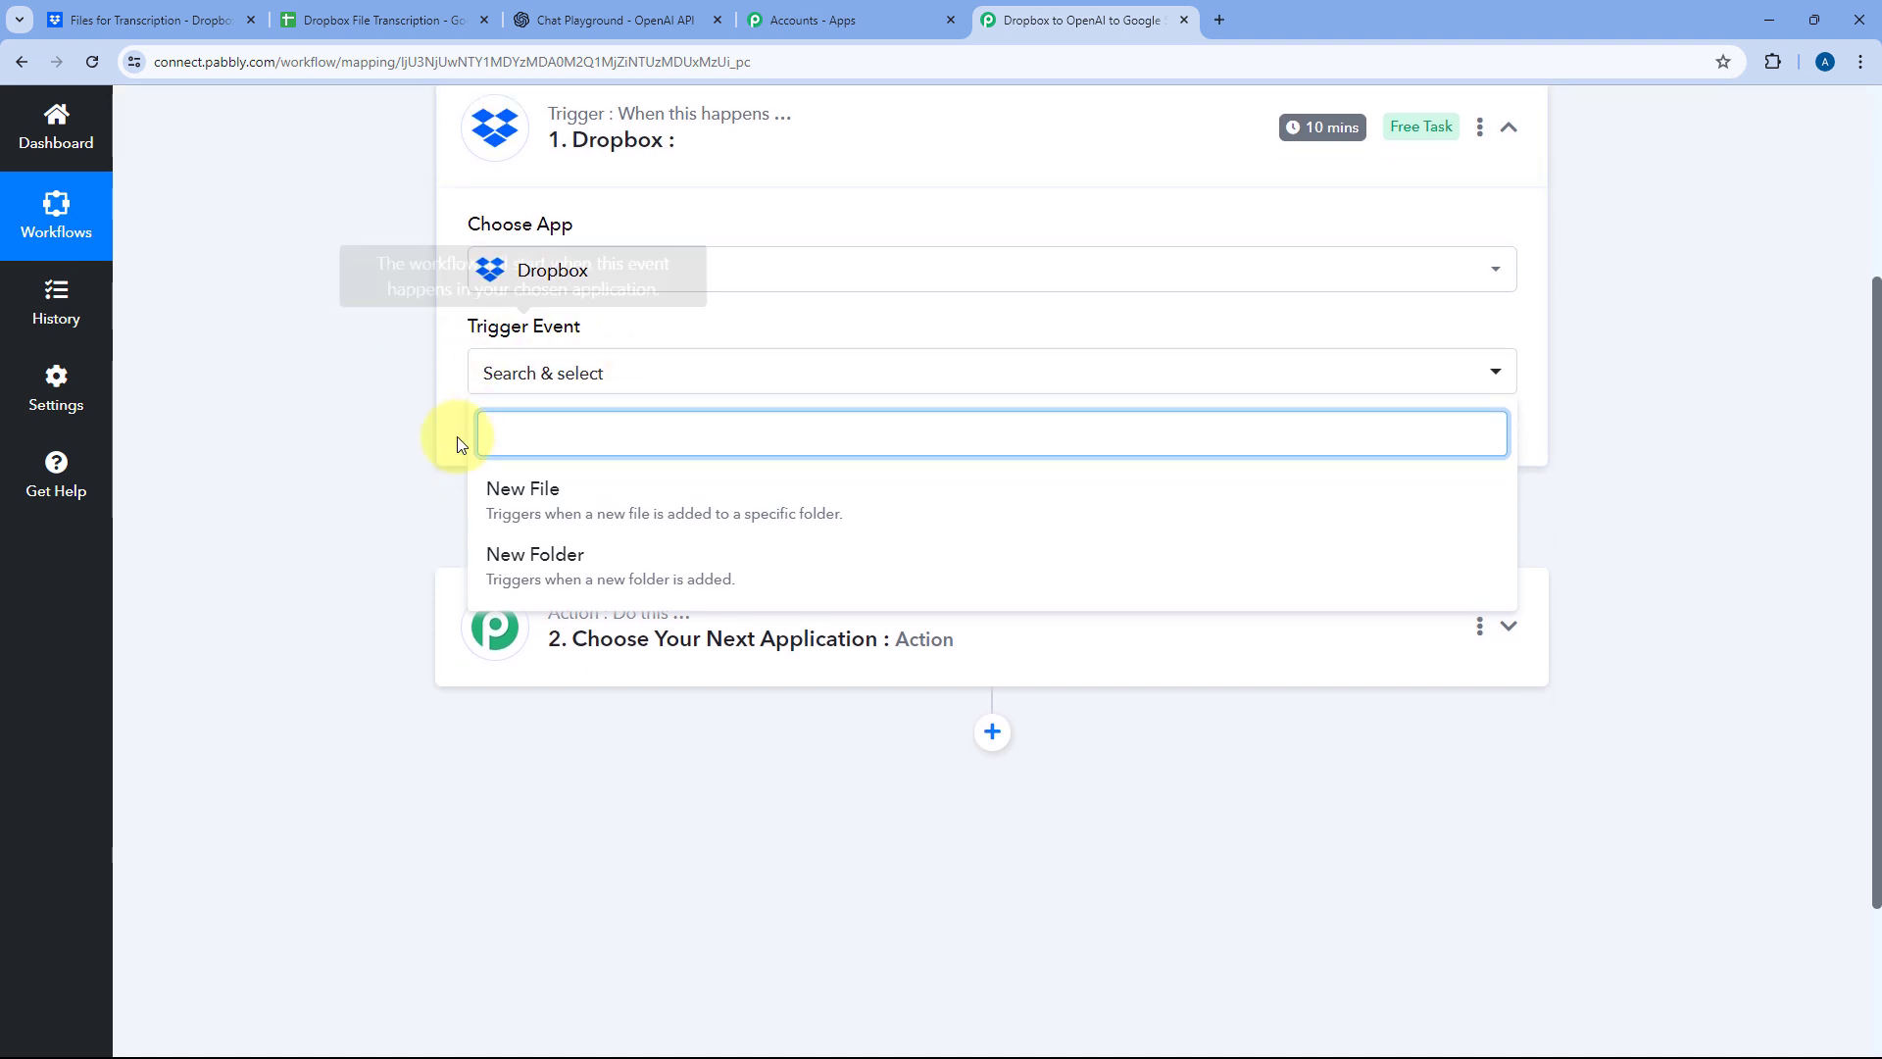
{"action": "left_click", "coordinate": [567, 488]}
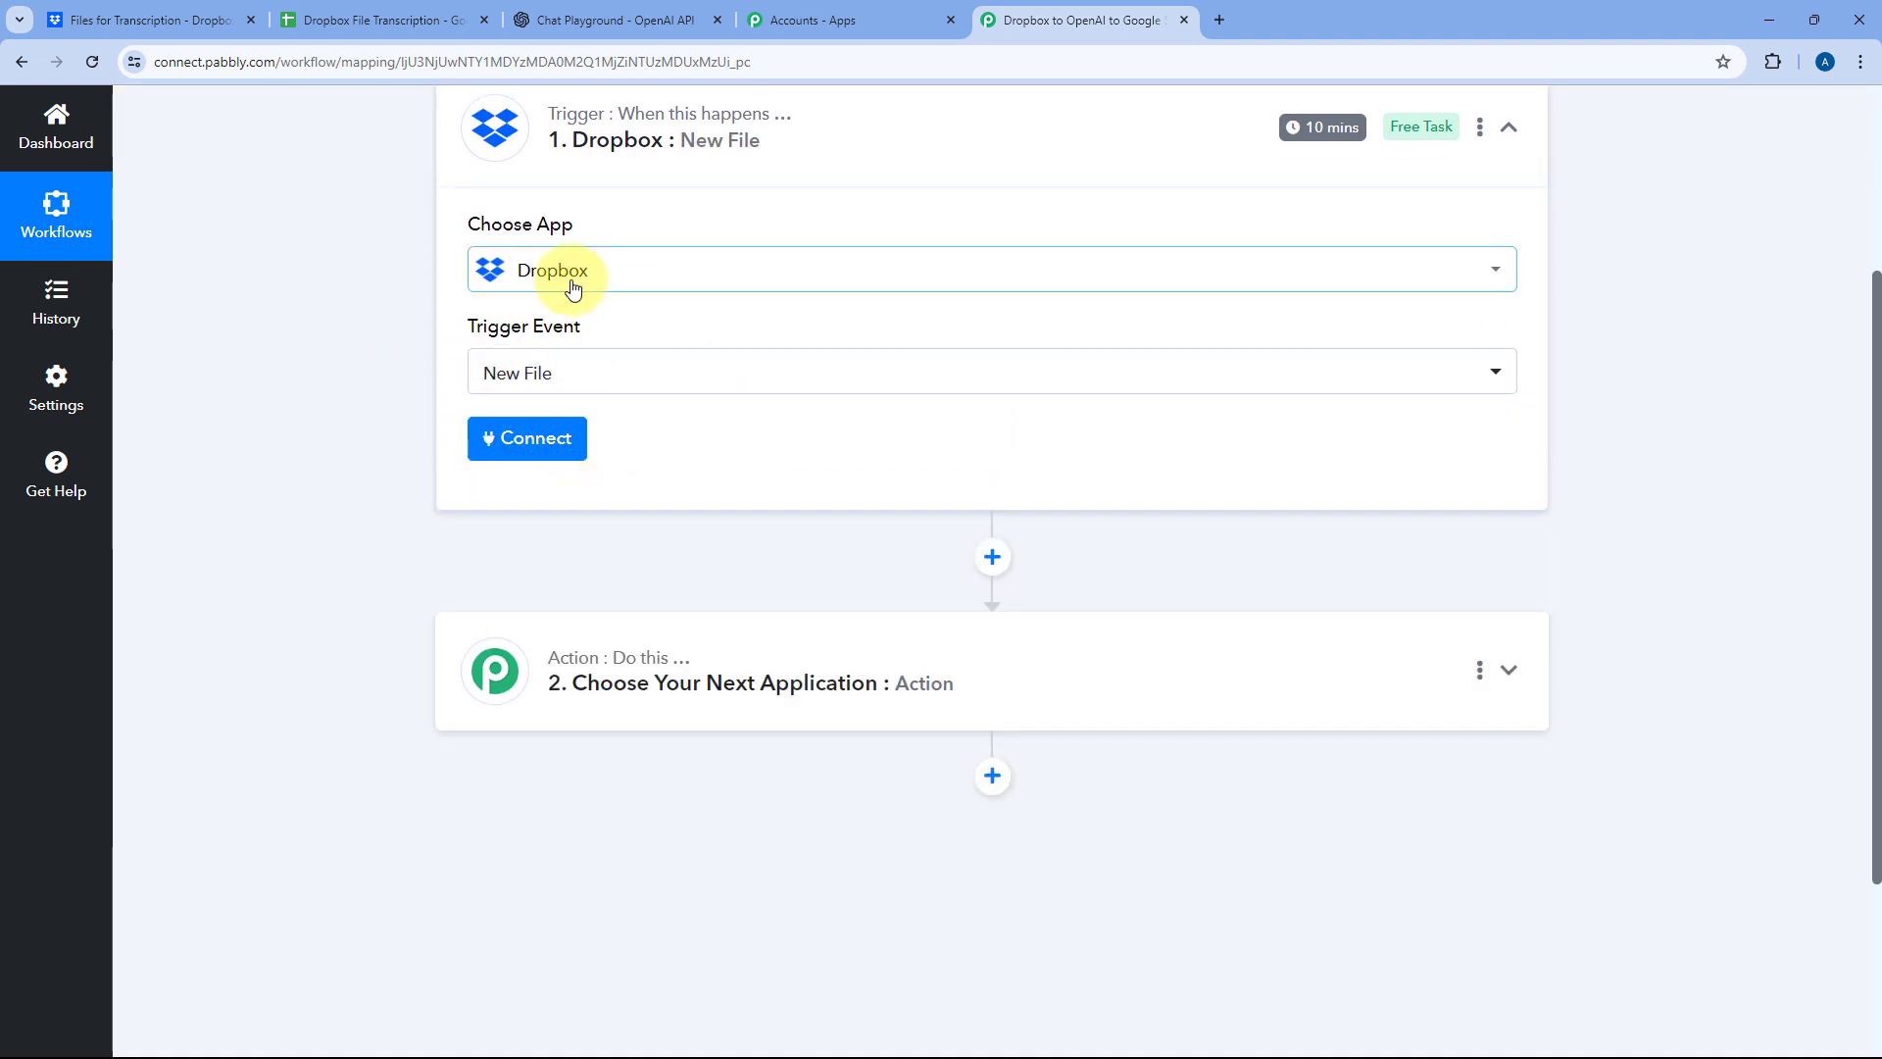
Step: Connect the trigger to the Dropbox account by adding a new connection
{"action": "left_click", "coordinate": [546, 443]}
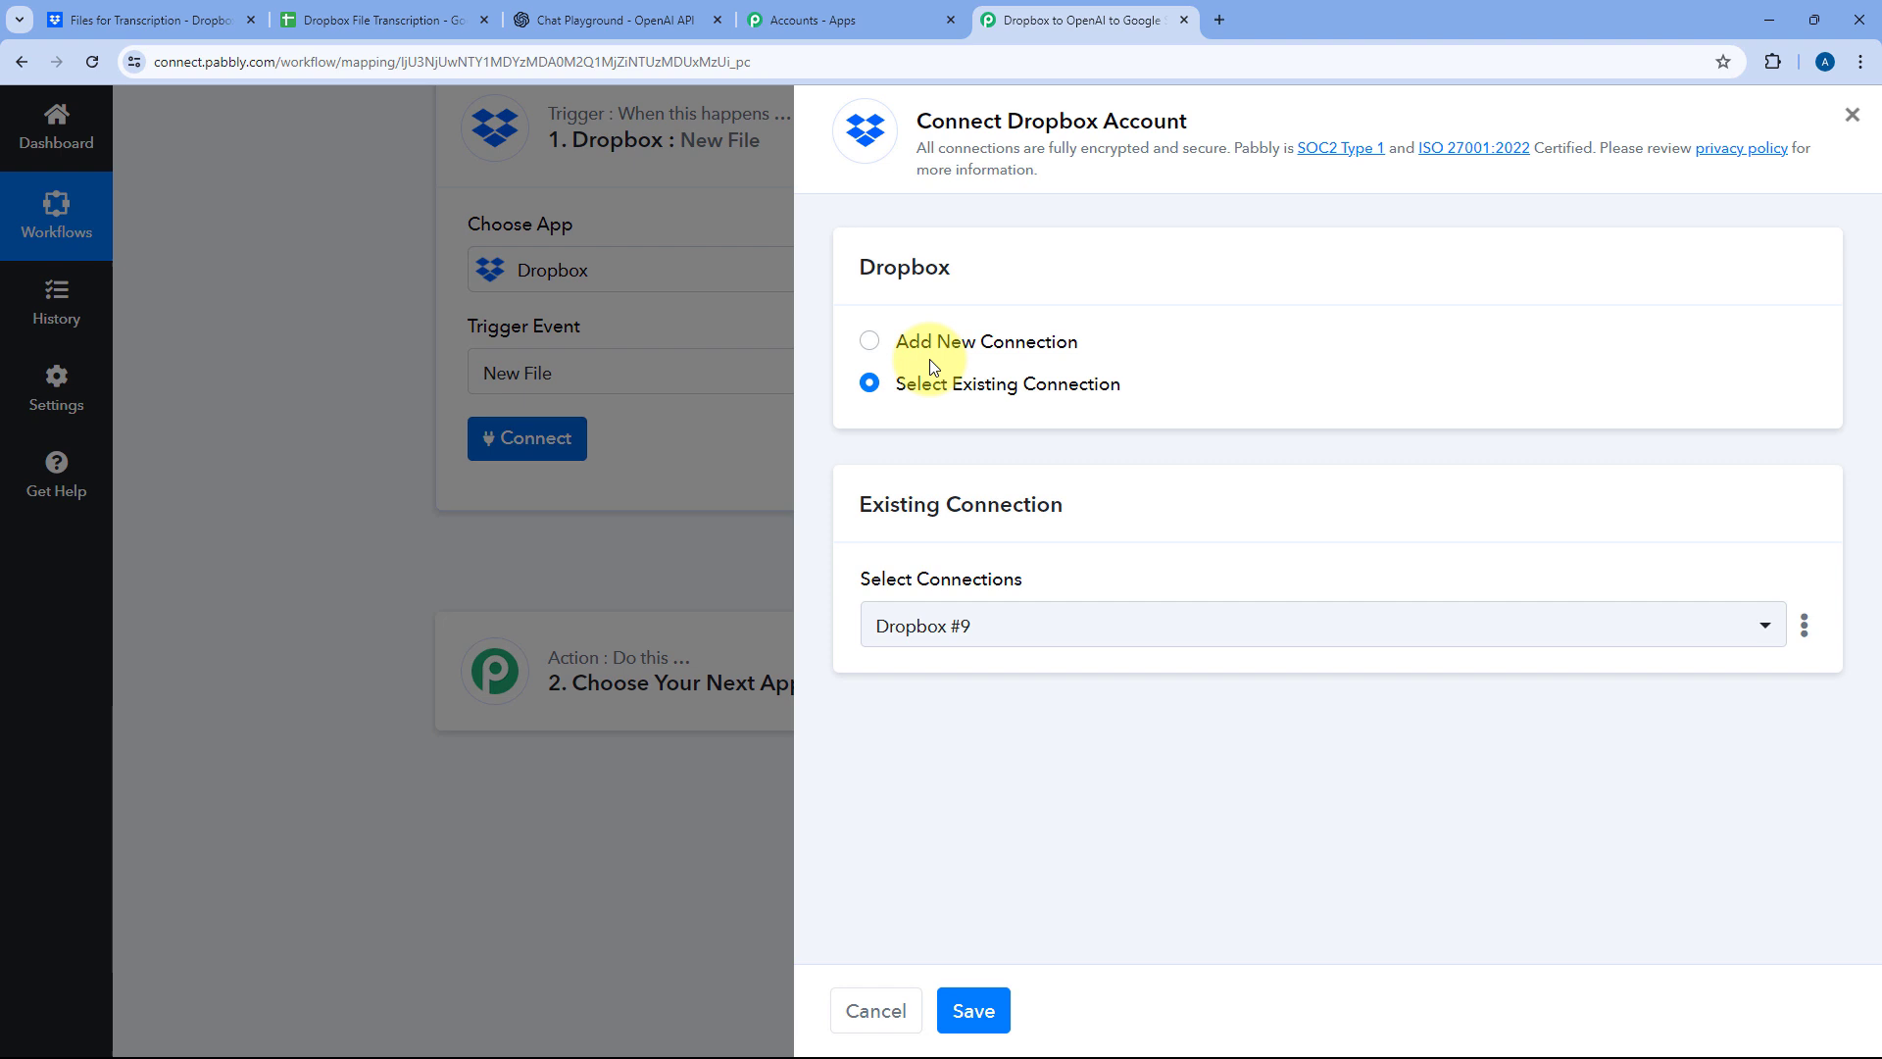
{"action": "left_click", "coordinate": [869, 343]}
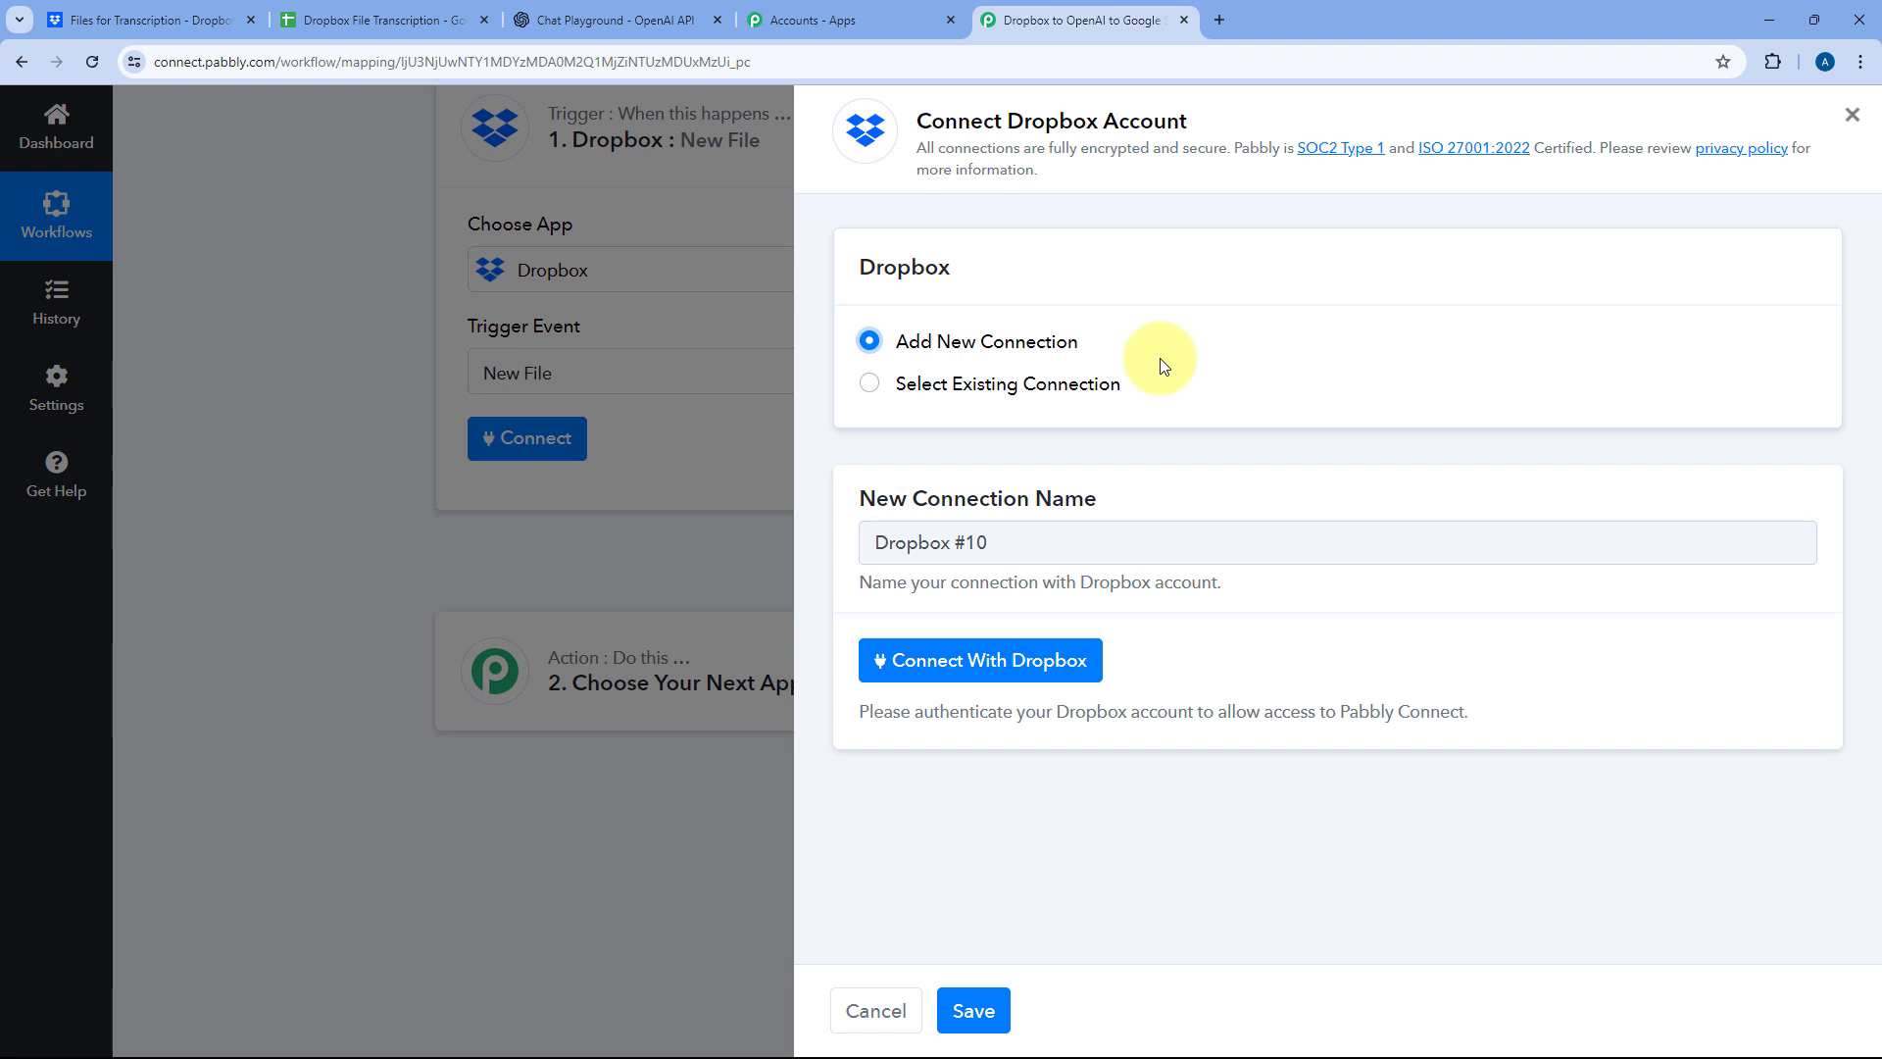
{"action": "left_click", "coordinate": [984, 666]}
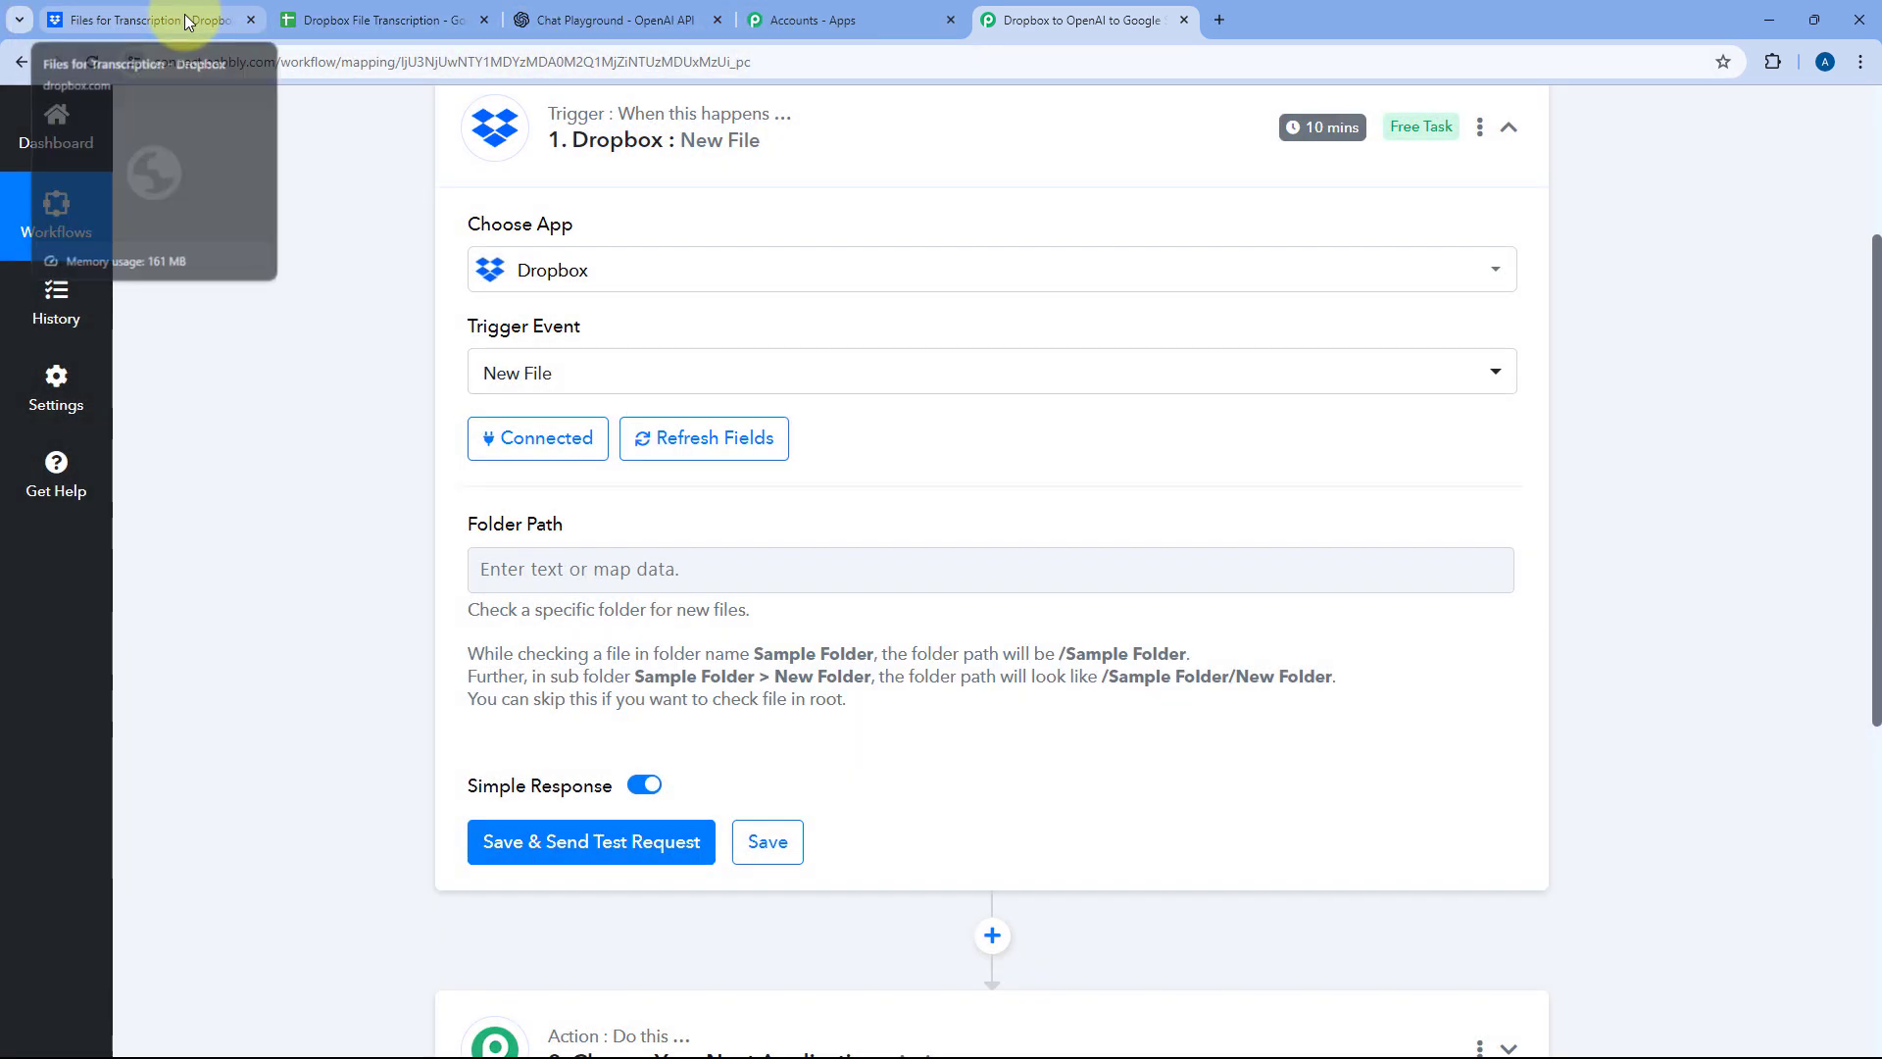
Step: Copy the name of the Files for Transcription folder from its heading in Dropbox
{"action": "left_click", "coordinate": [184, 13]}
{"action": "left_click", "coordinate": [1127, 17]}
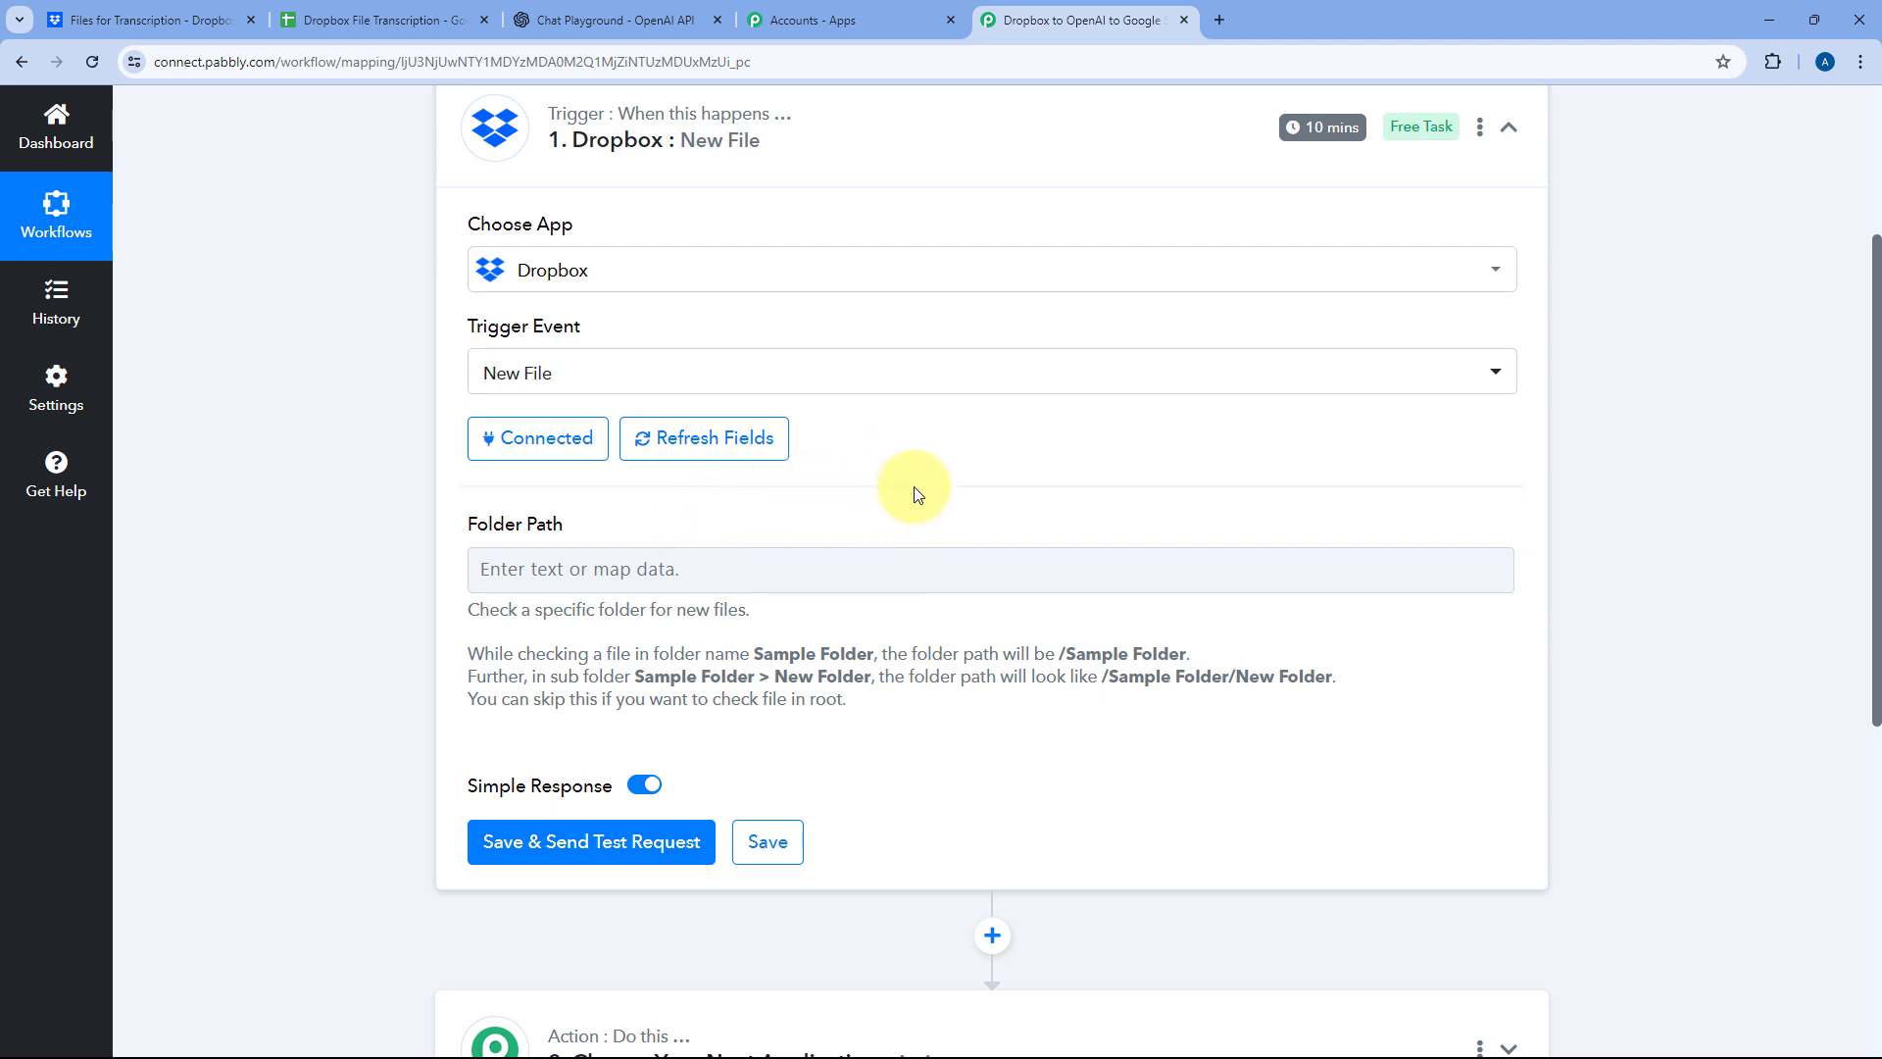
{"action": "left_click", "coordinate": [208, 16]}
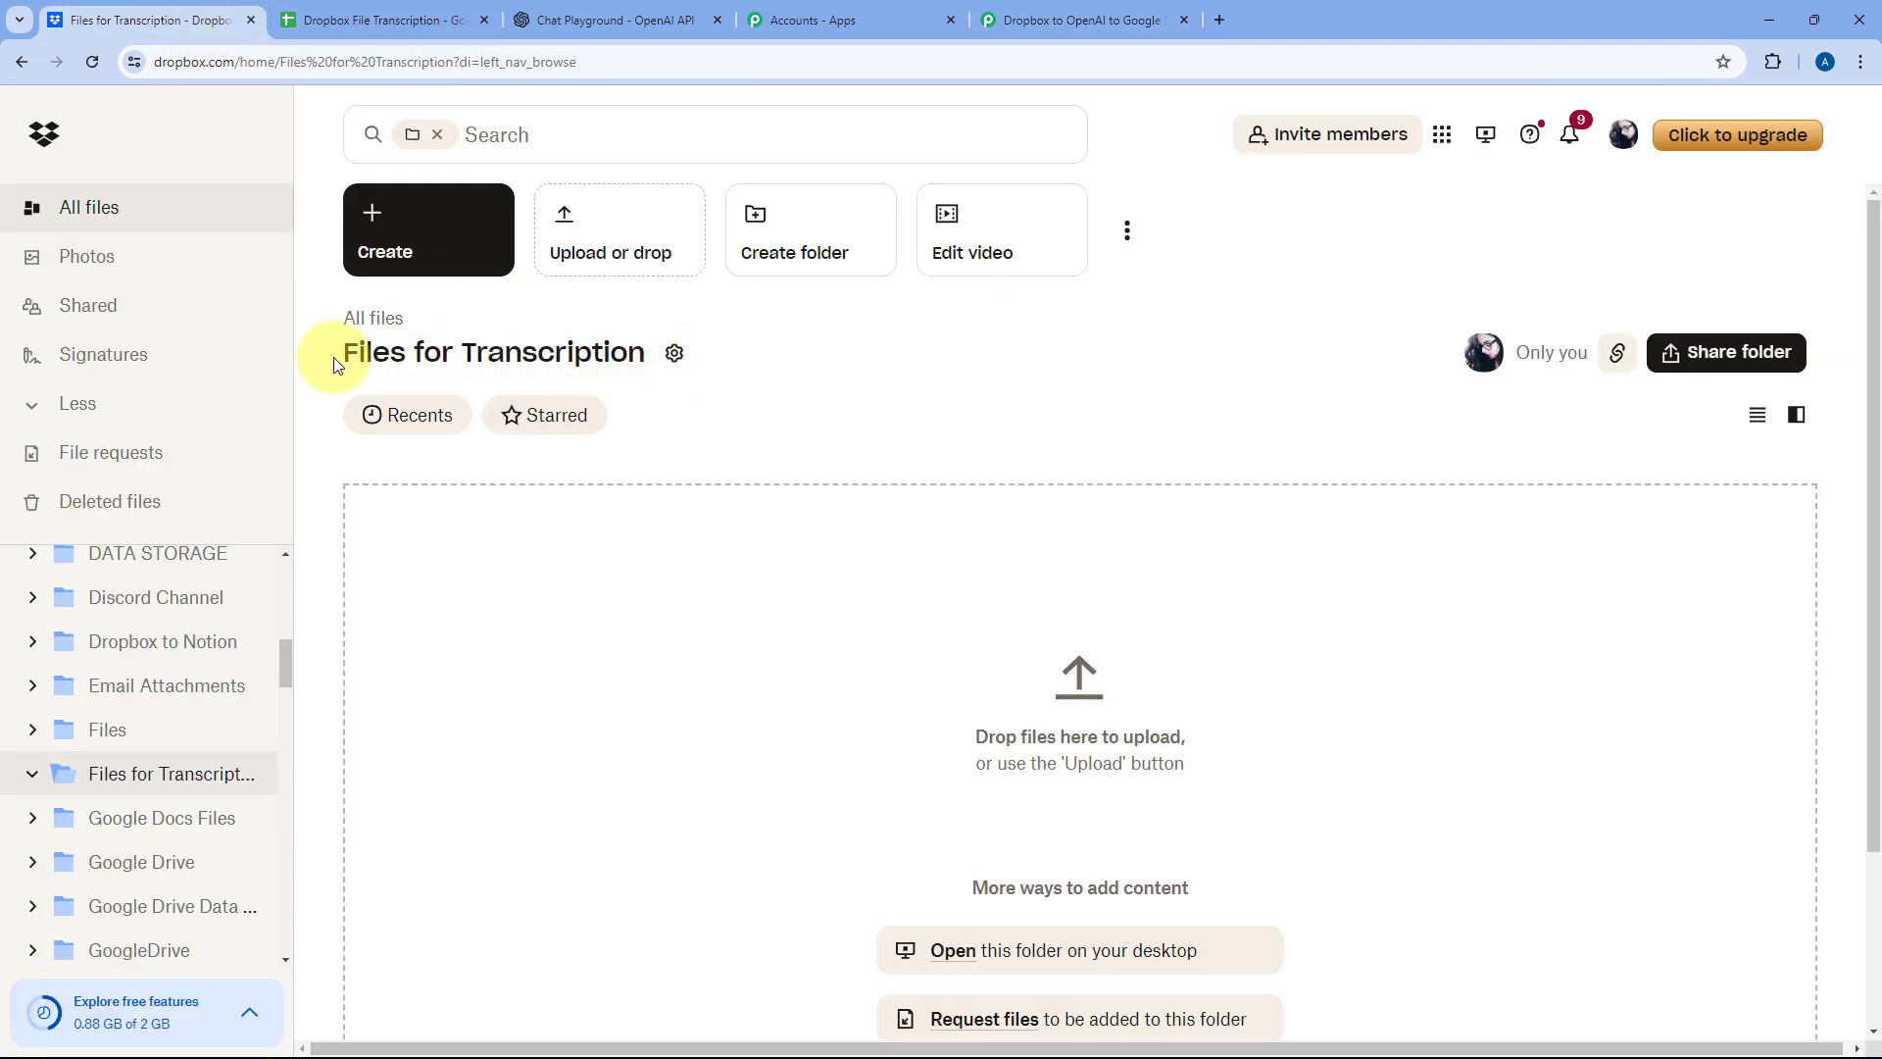
{"action": "left_click_drag", "start_coordinate": [343, 358], "coordinate": [653, 360]}
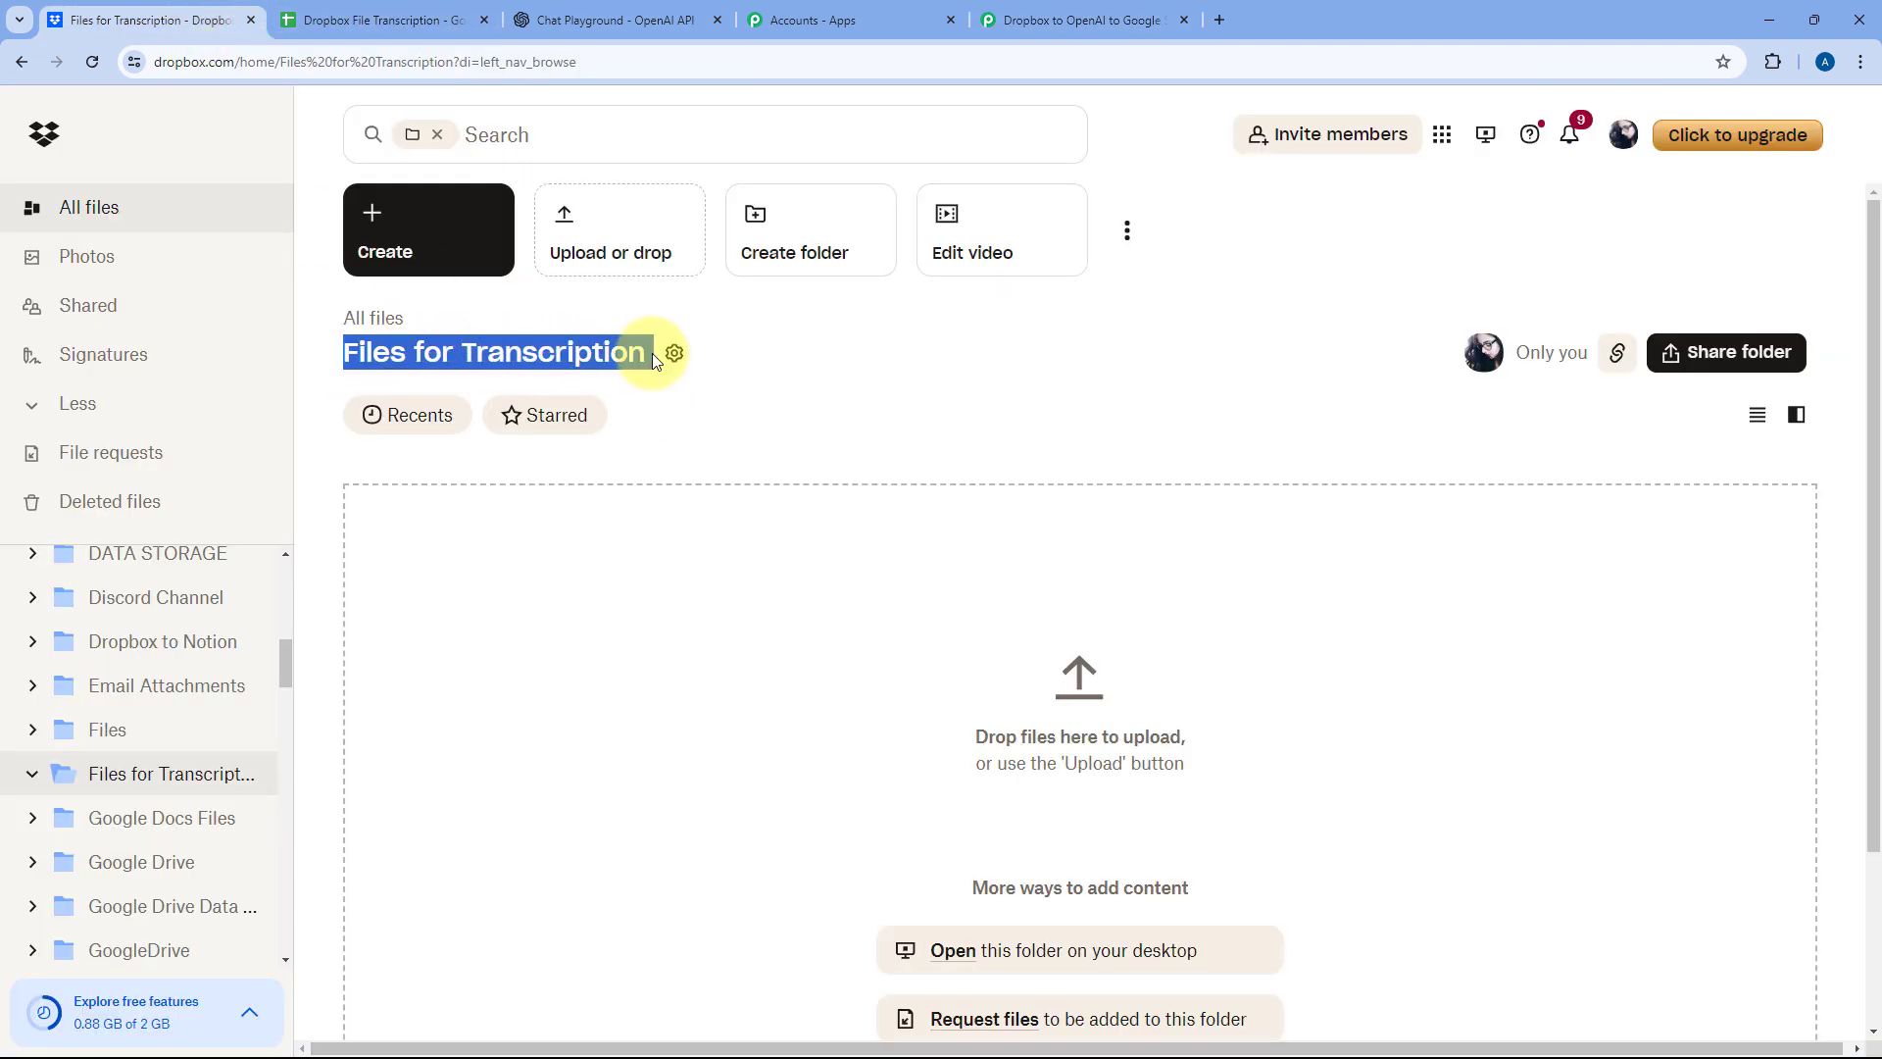
{"action": "right_click", "coordinate": [553, 357]}
{"action": "left_click", "coordinate": [600, 379]}
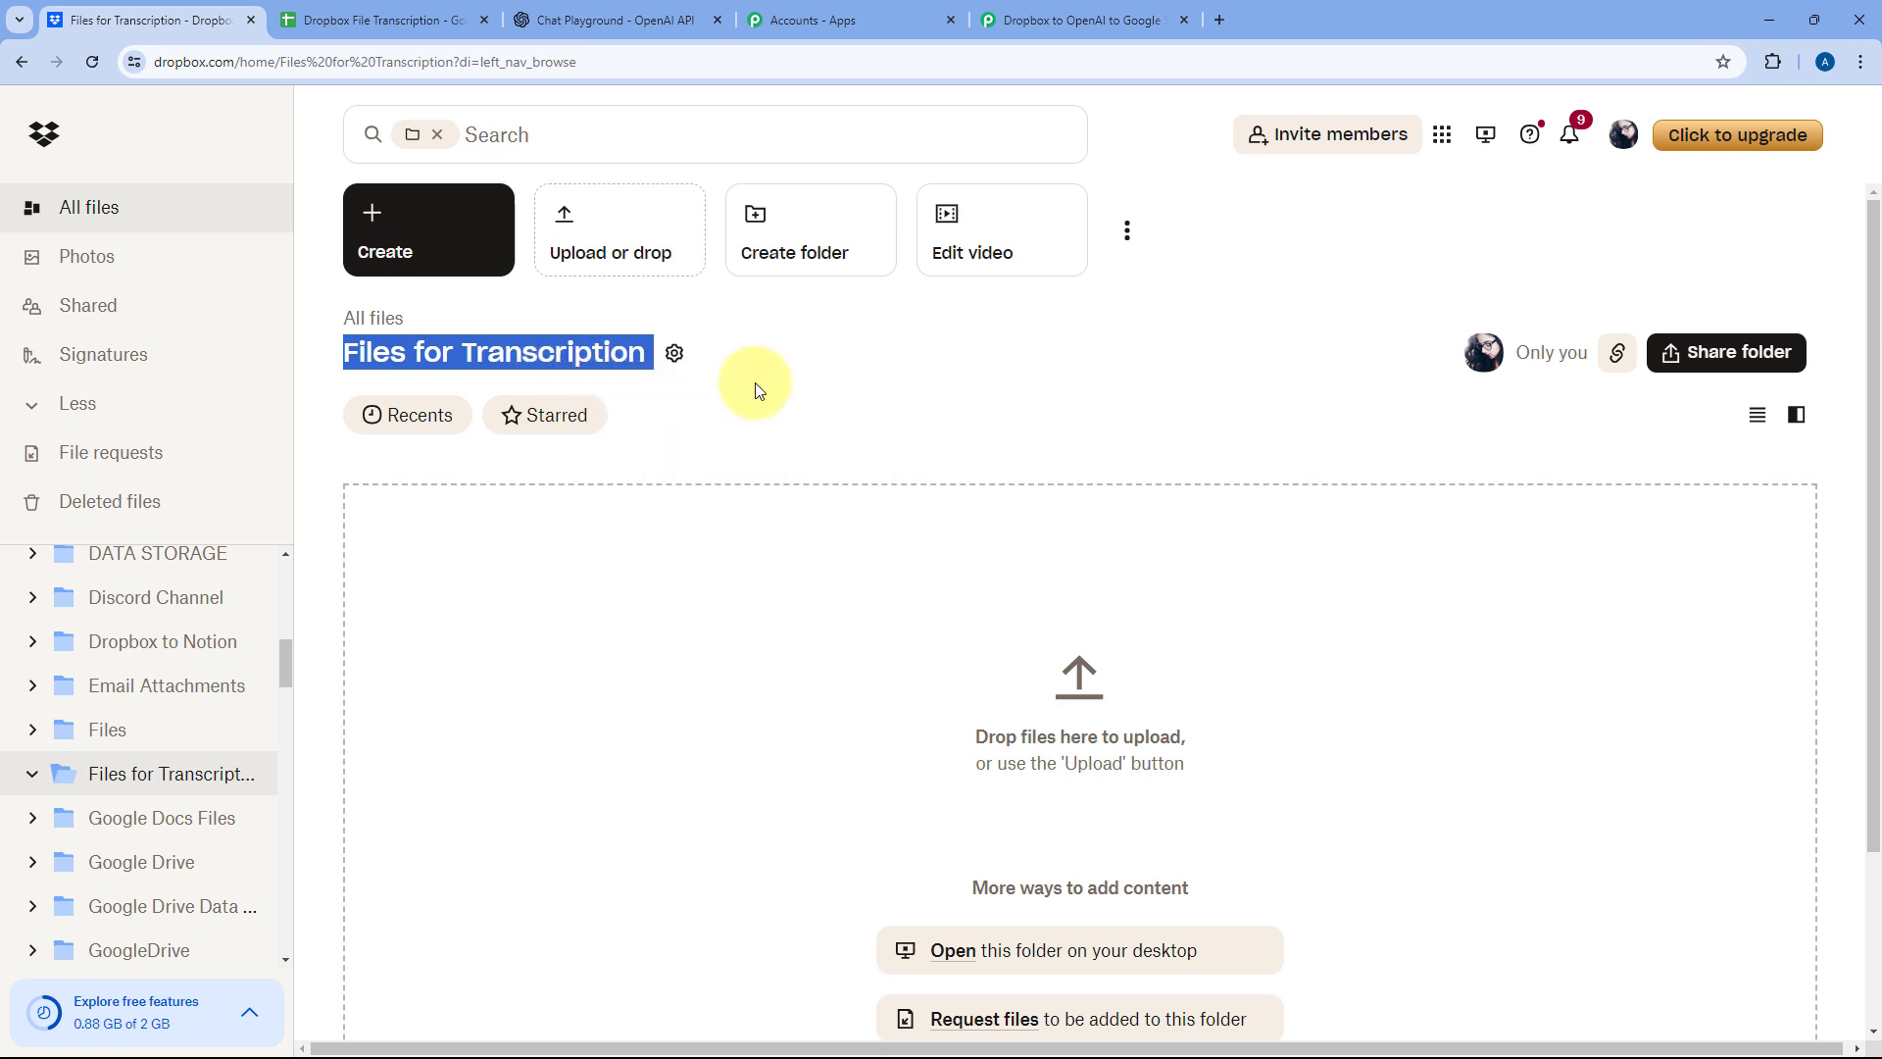
{"action": "left_click", "coordinate": [812, 416]}
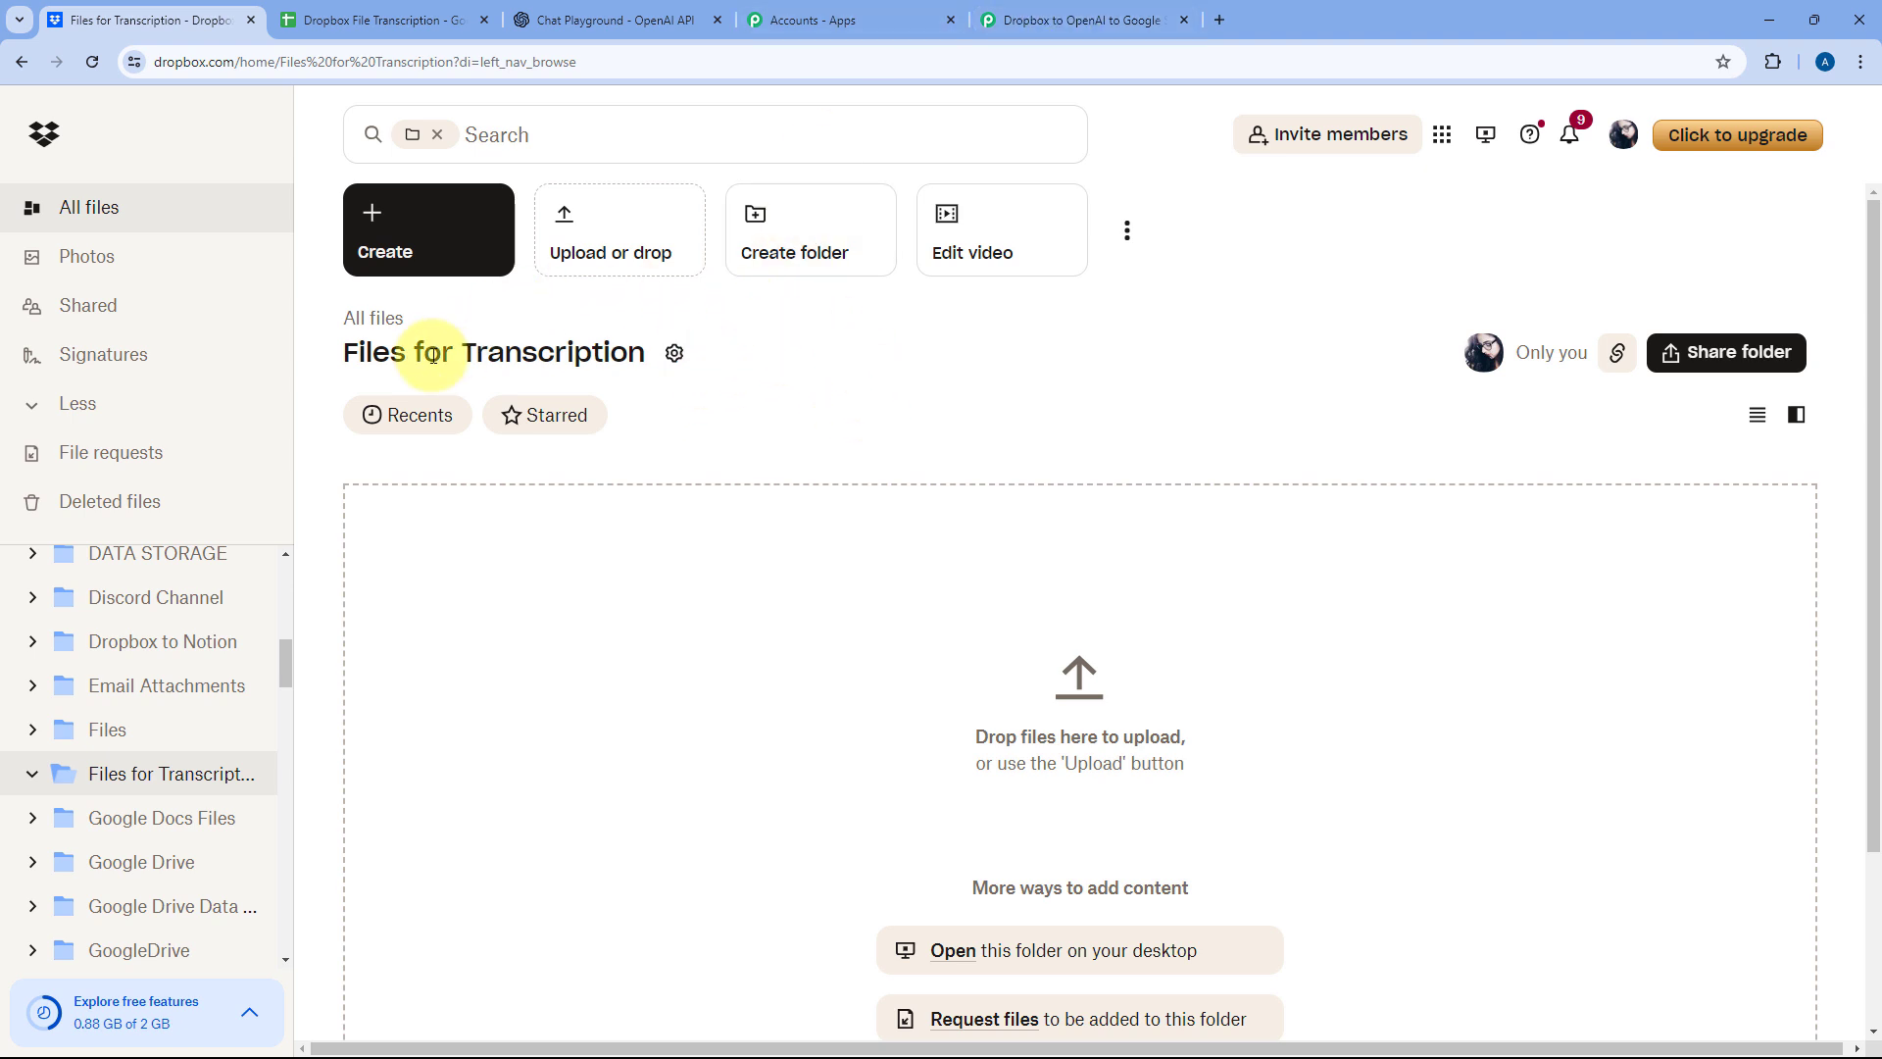
Step: Set the Dropbox trigger's folder path to "/Files for Transcription" in Pabbly Connect, without trailing spaces
{"action": "left_click", "coordinate": [1072, 20]}
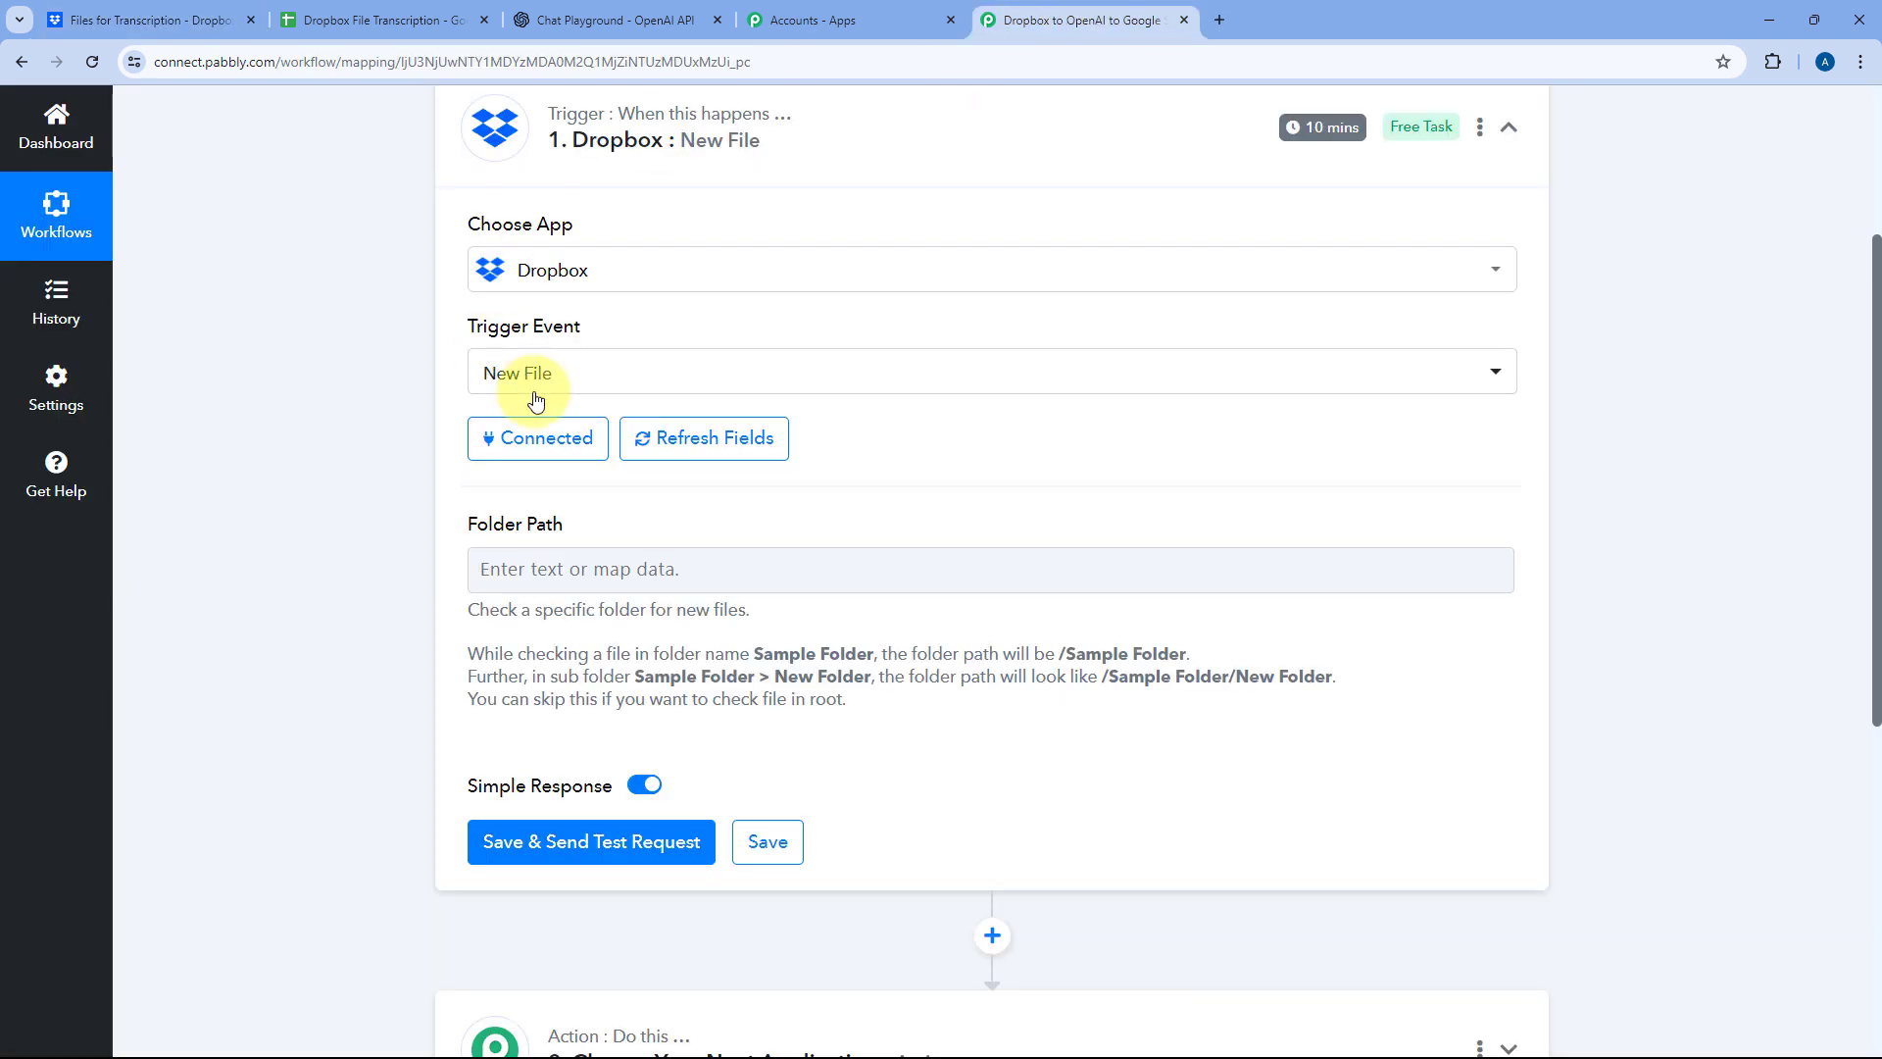
{"action": "left_click", "coordinate": [528, 571]}
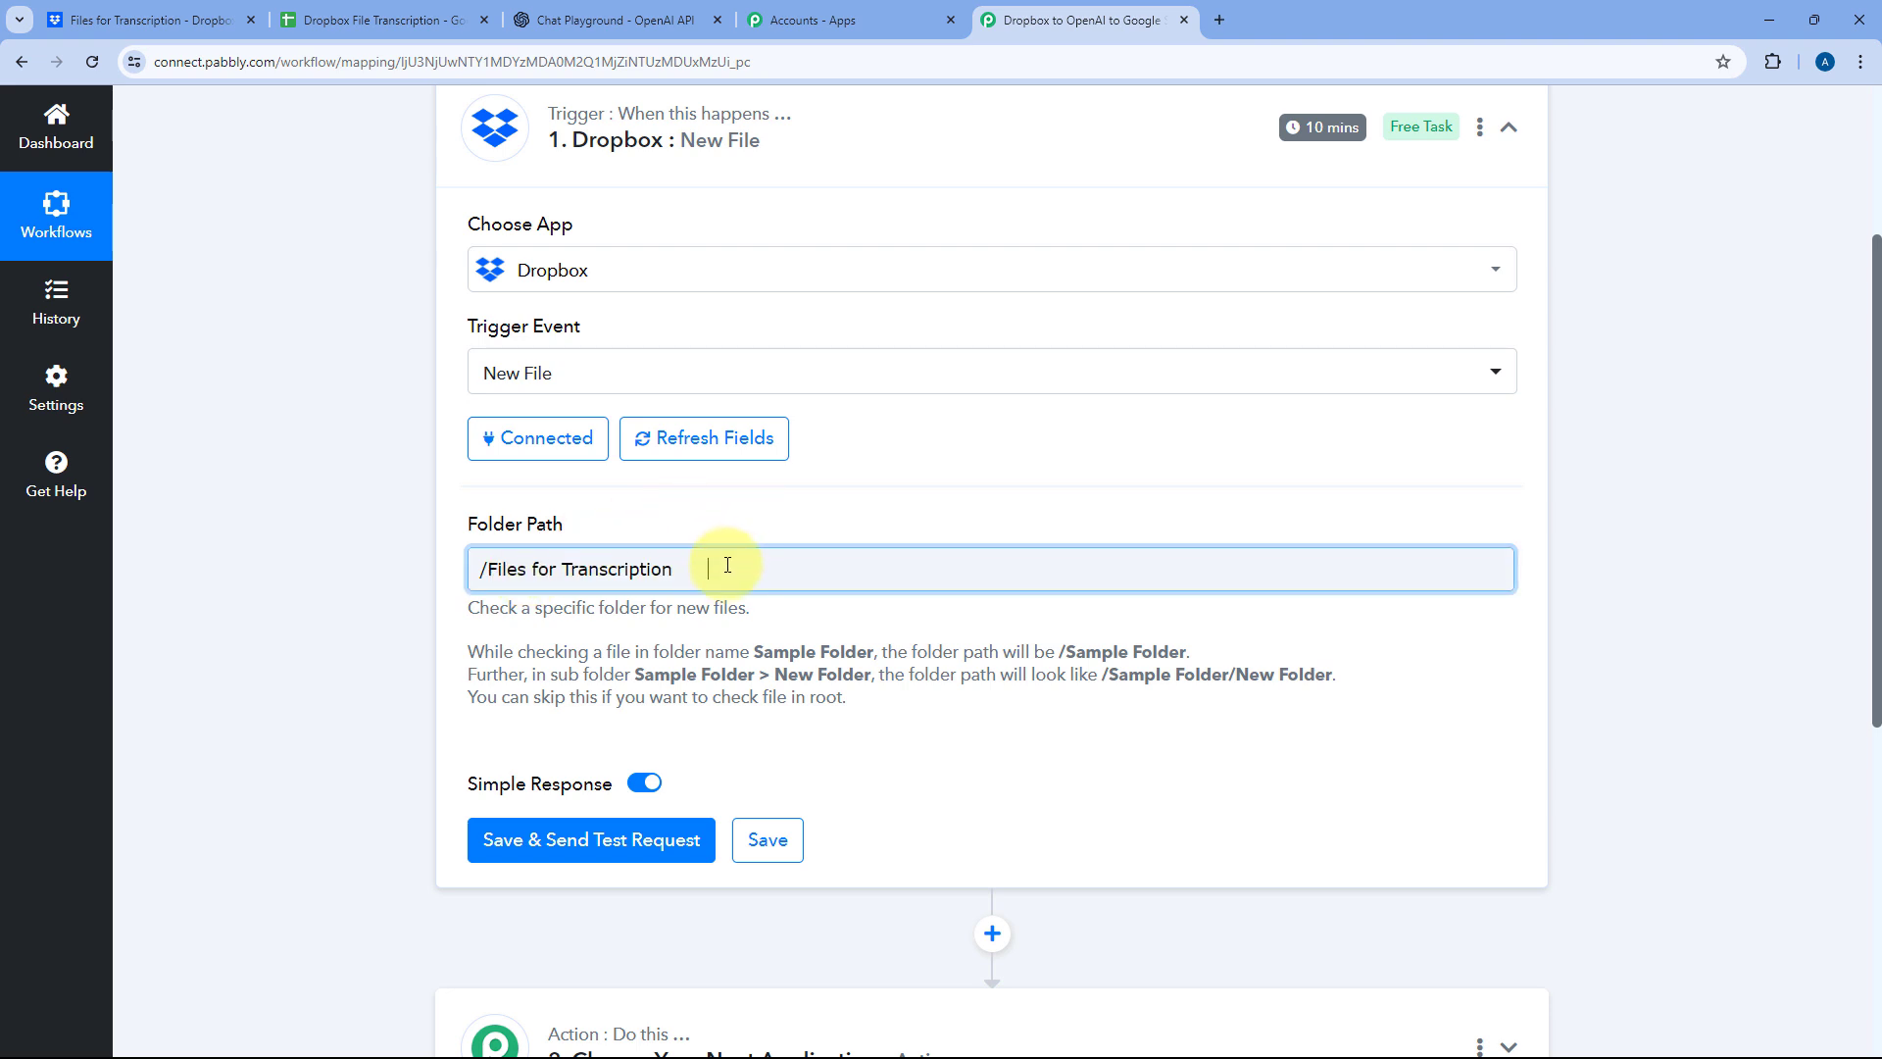
{"action": "left_click_drag", "start_coordinate": [716, 567], "coordinate": [673, 567]}
{"action": "key", "text": "BackSpace"}
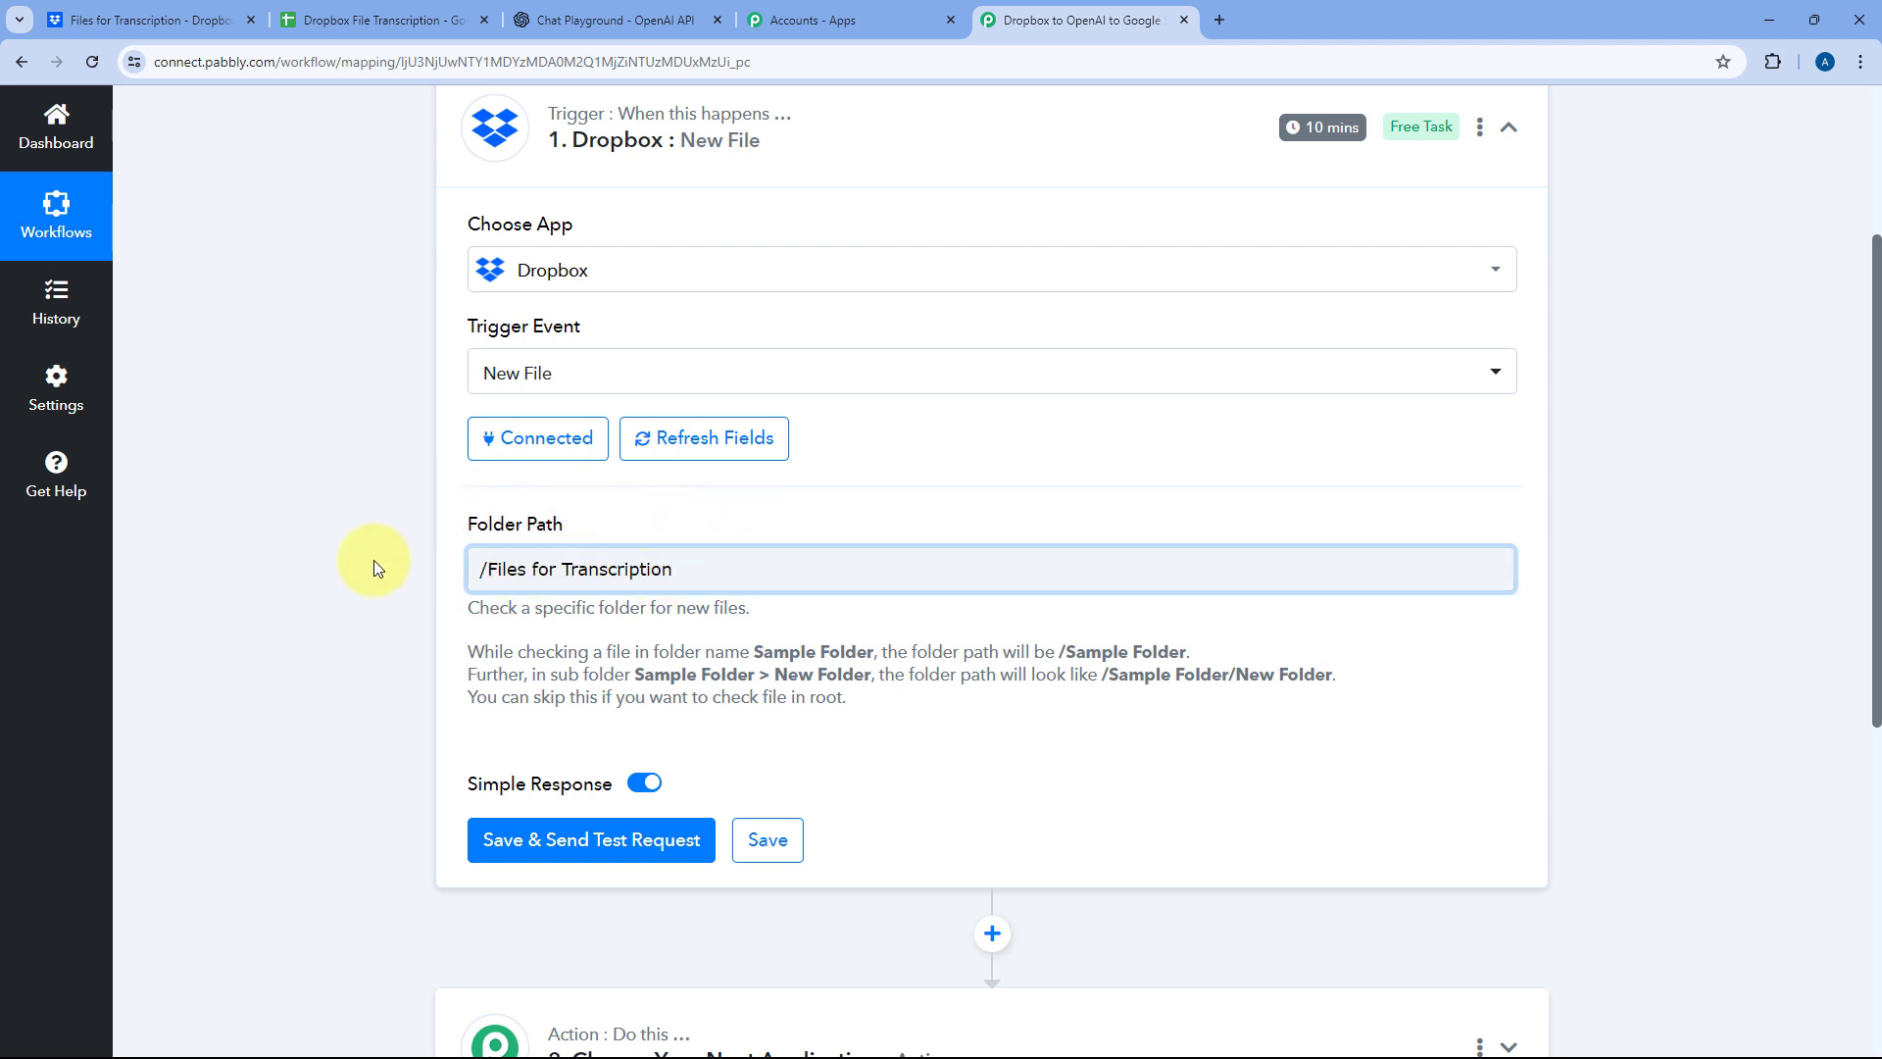
{"action": "left_click", "coordinate": [625, 513]}
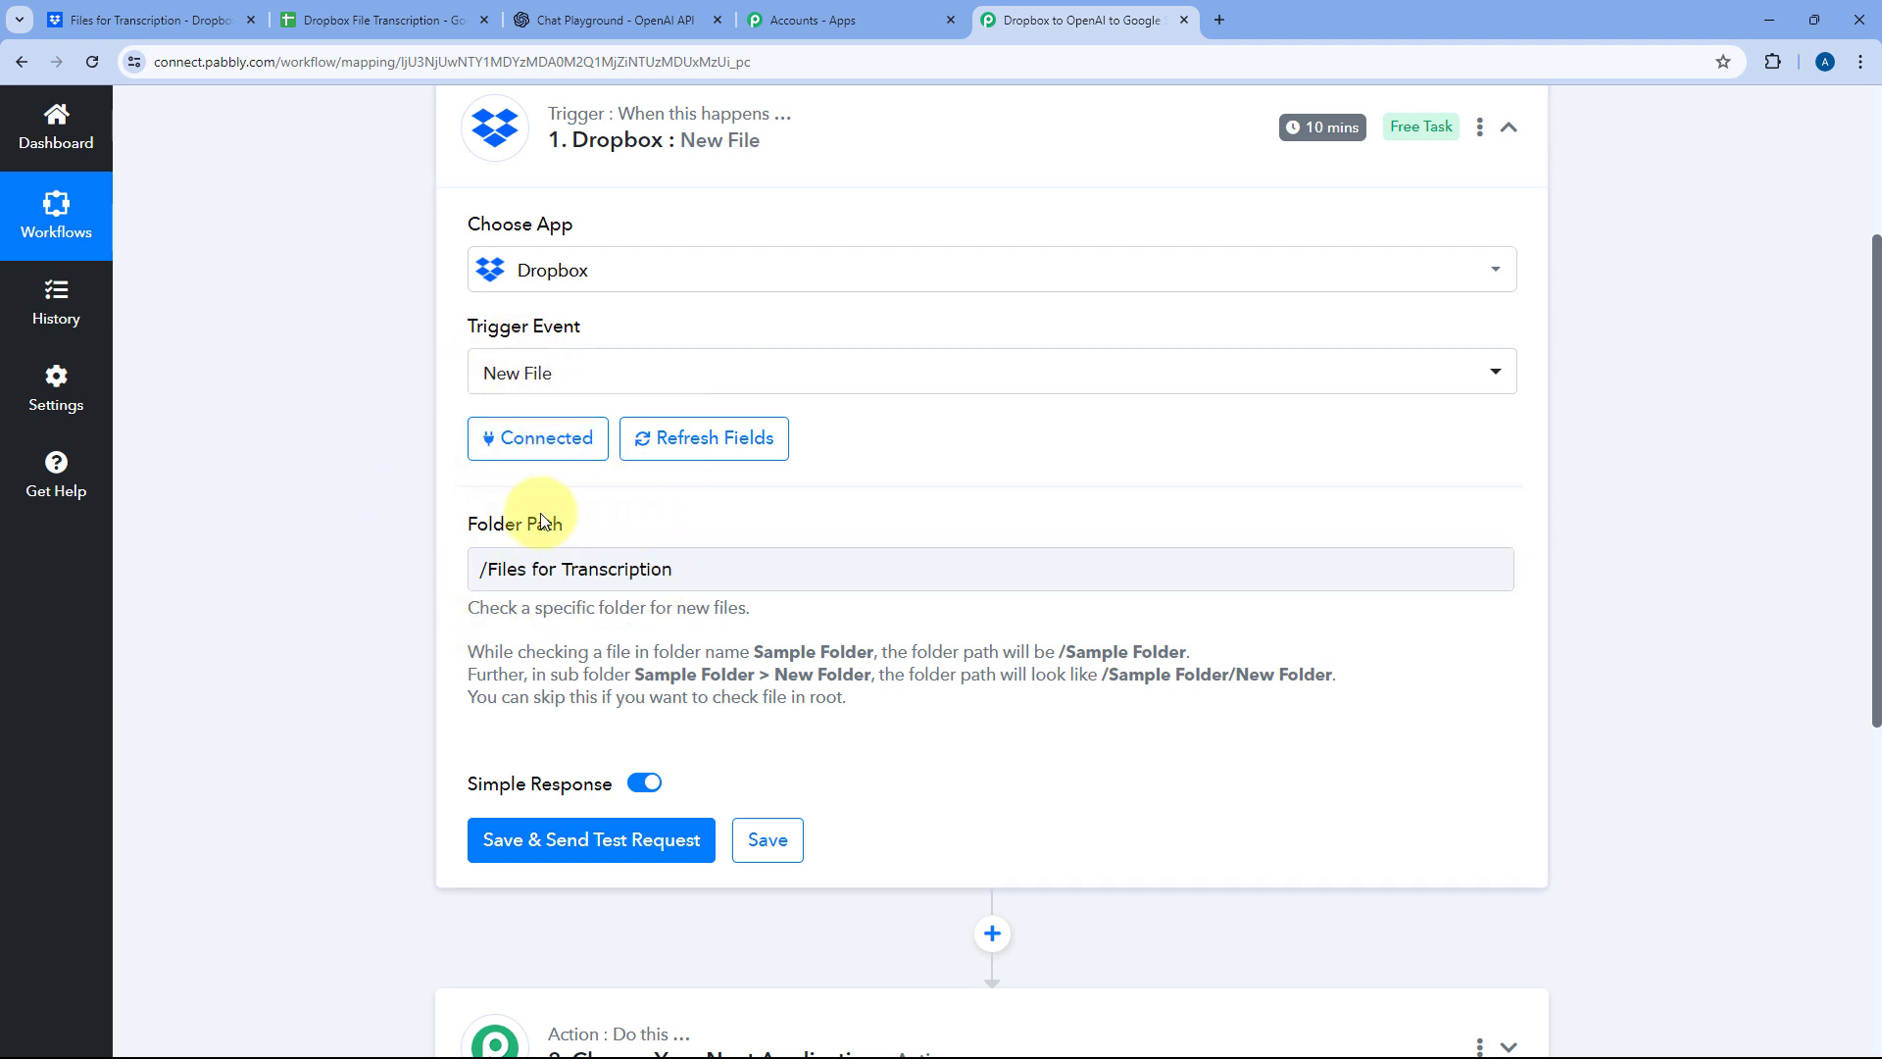
Step: Save the Dropbox trigger with a test request and check the response it receives
{"action": "scroll", "coordinate": [661, 542], "scroll_direction": "down", "scroll_amount": 1}
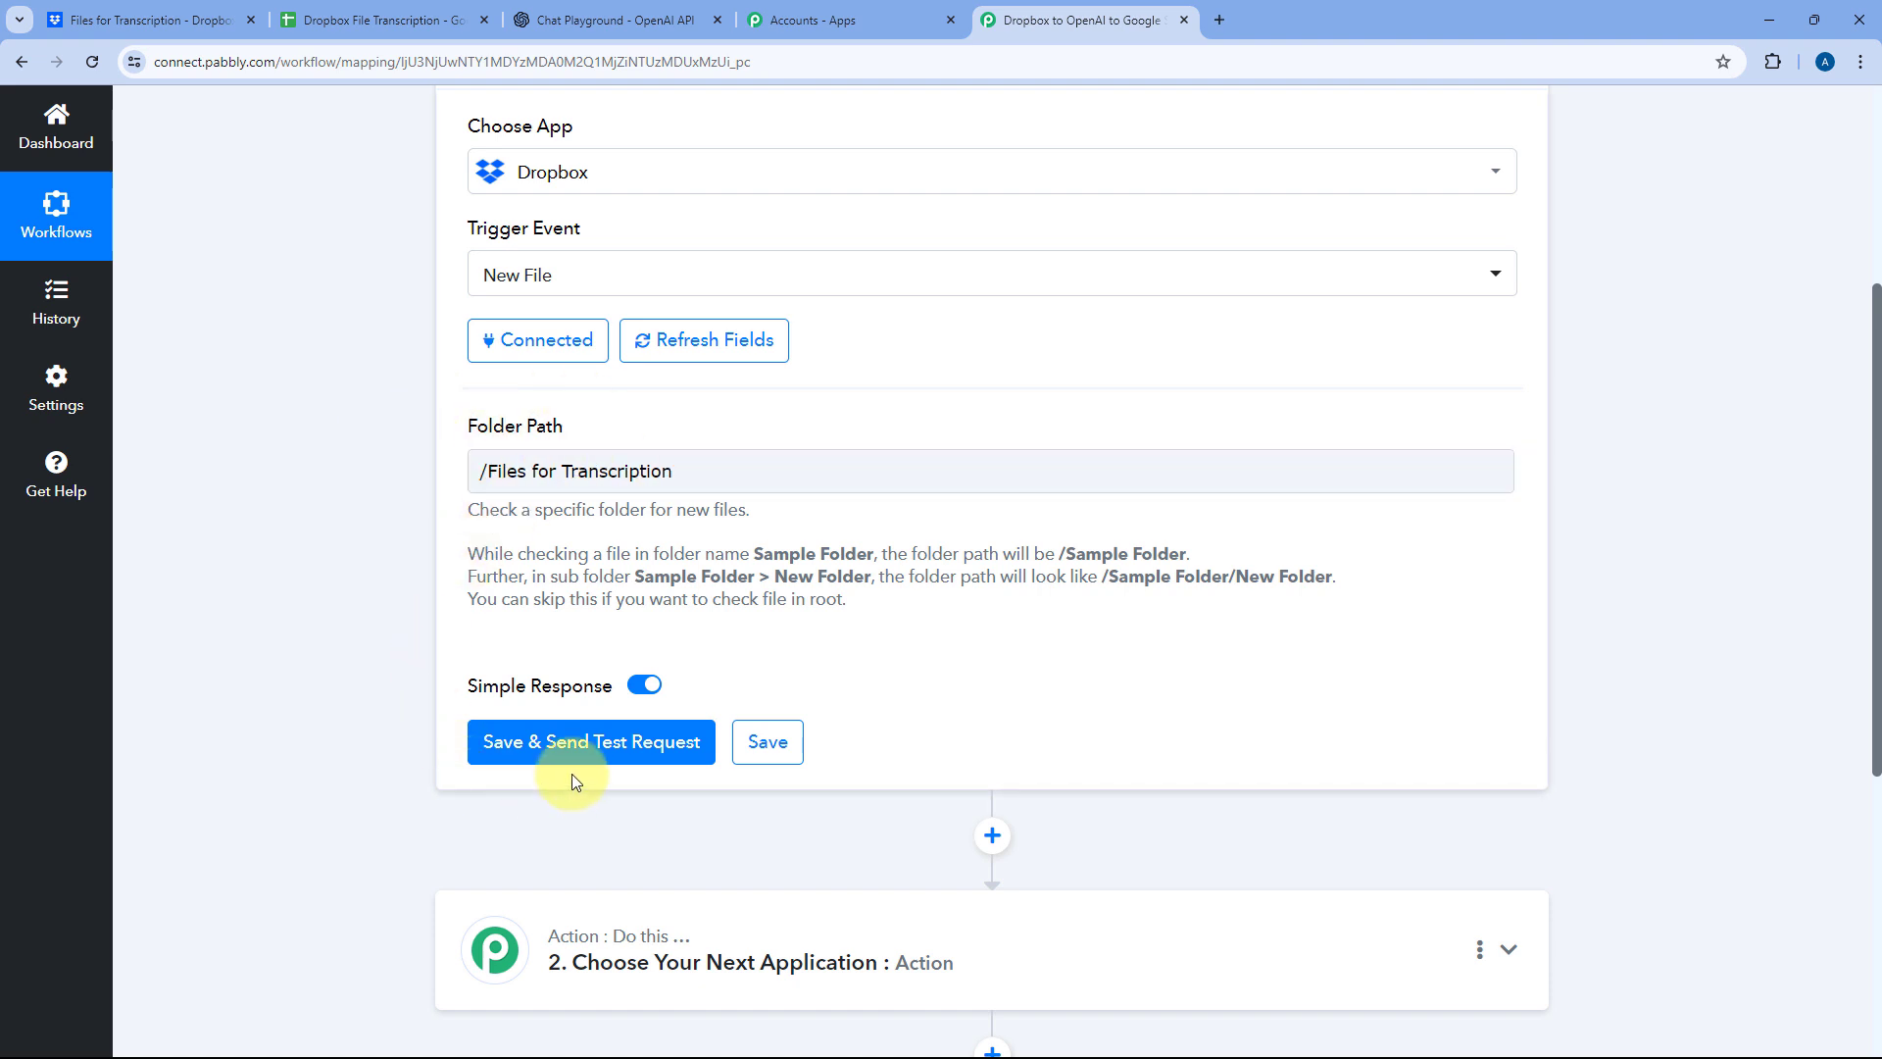
{"action": "left_click", "coordinate": [591, 742]}
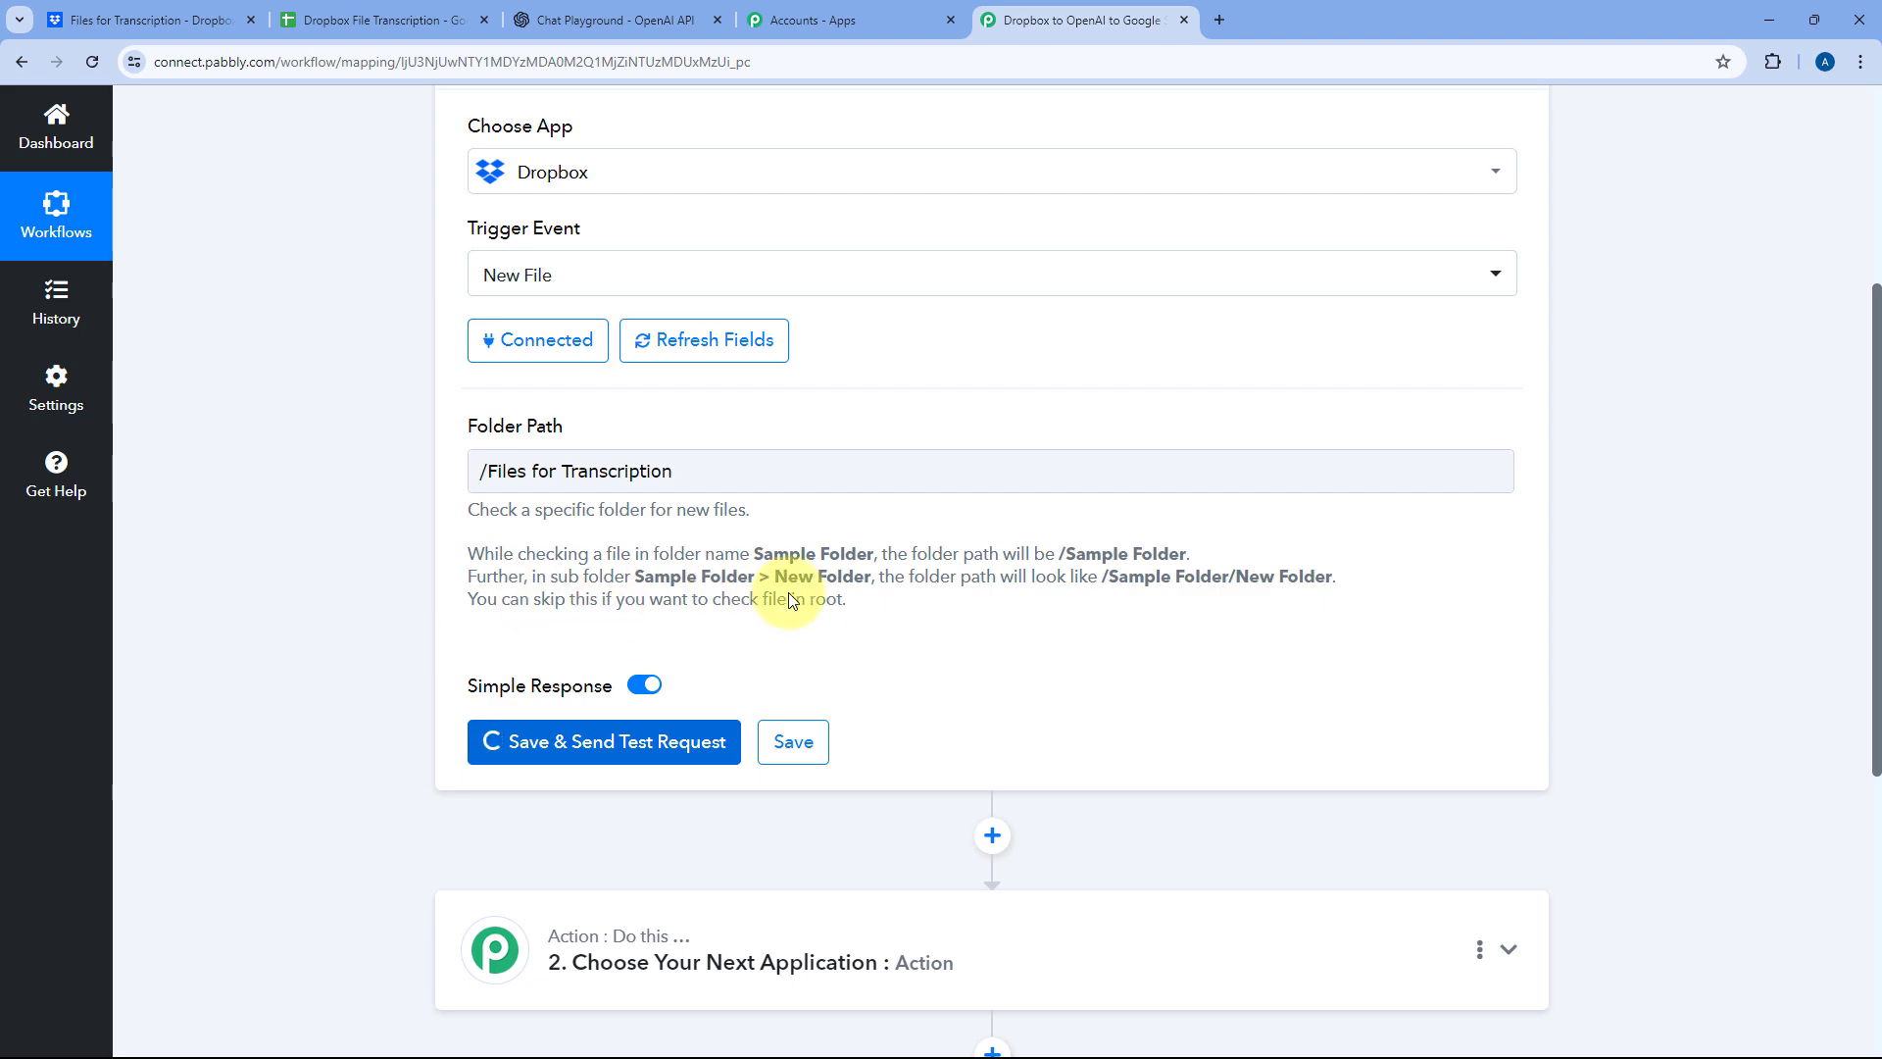
{"action": "scroll", "coordinate": [785, 603], "scroll_direction": "down", "scroll_amount": 4}
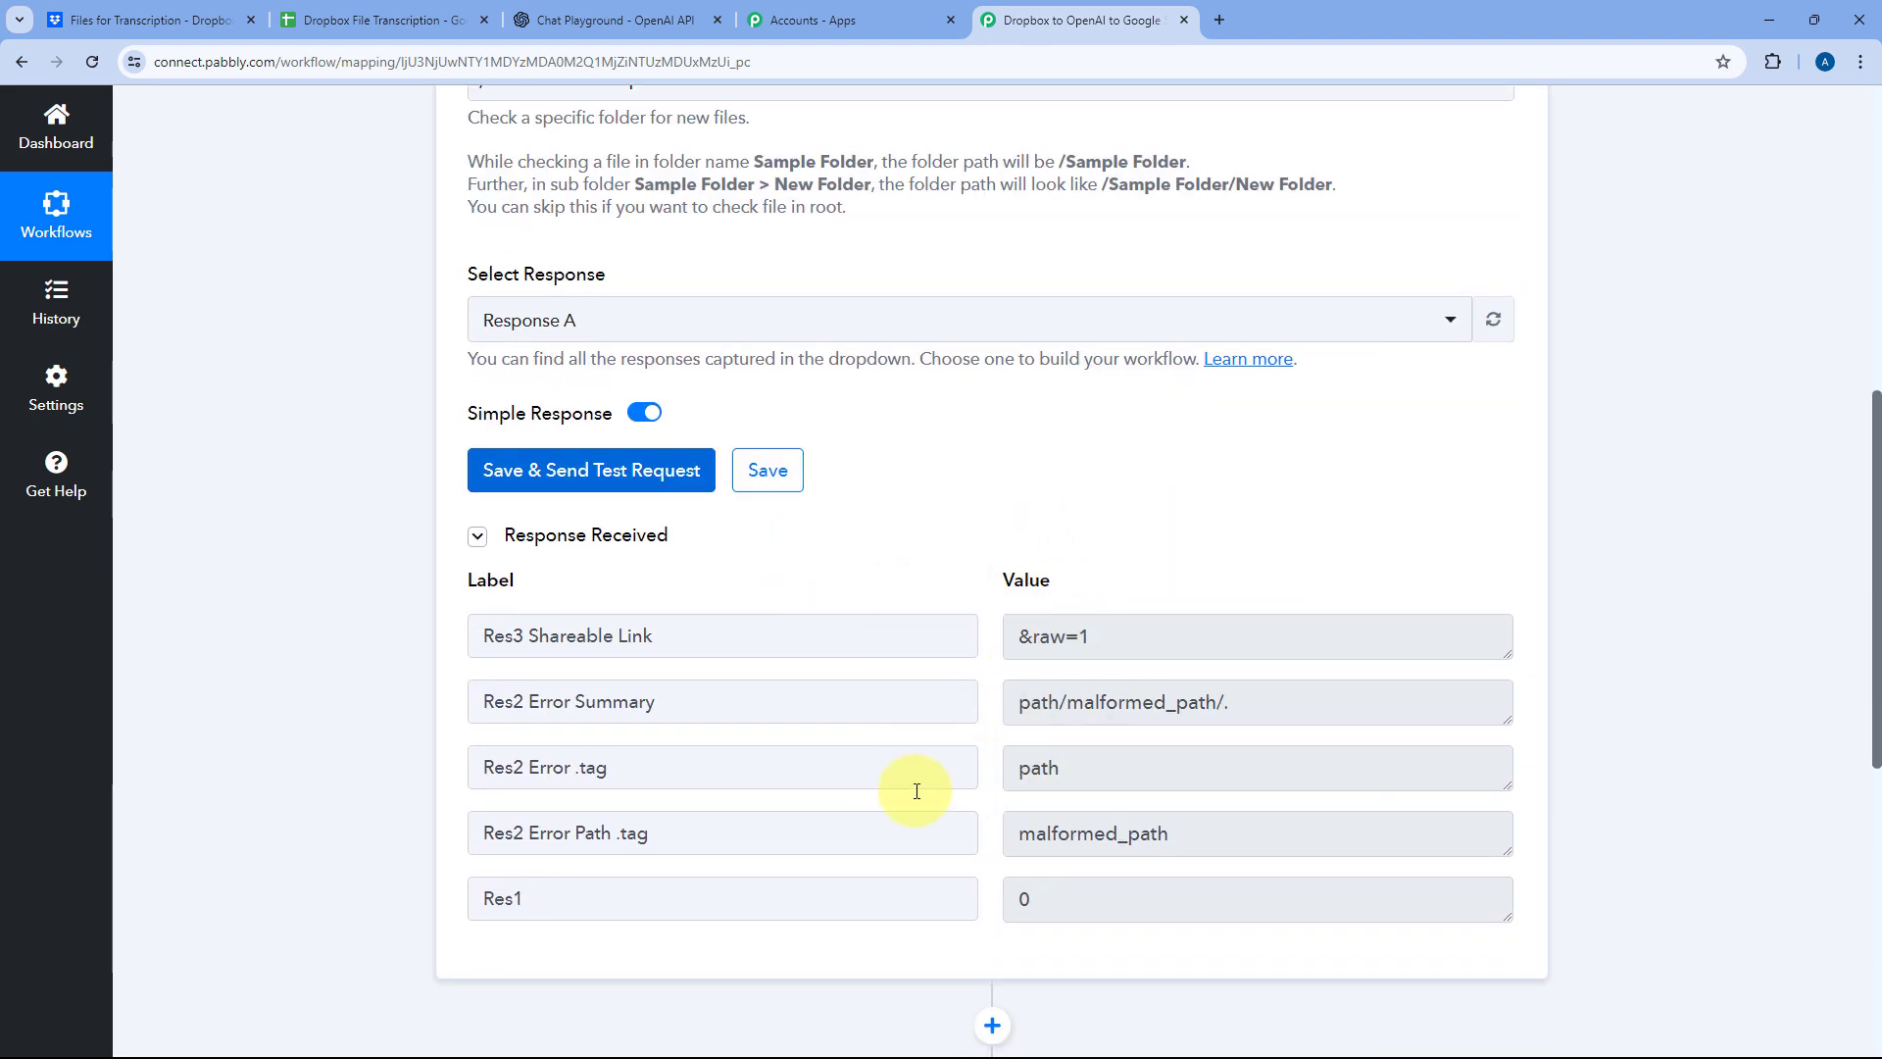
{"action": "scroll", "coordinate": [931, 578], "scroll_direction": "up", "scroll_amount": 2}
Step: Upload Demo Audio File from Downloads to the Files for Transcription folder in Dropbox, and close its preview
{"action": "left_click", "coordinate": [174, 23]}
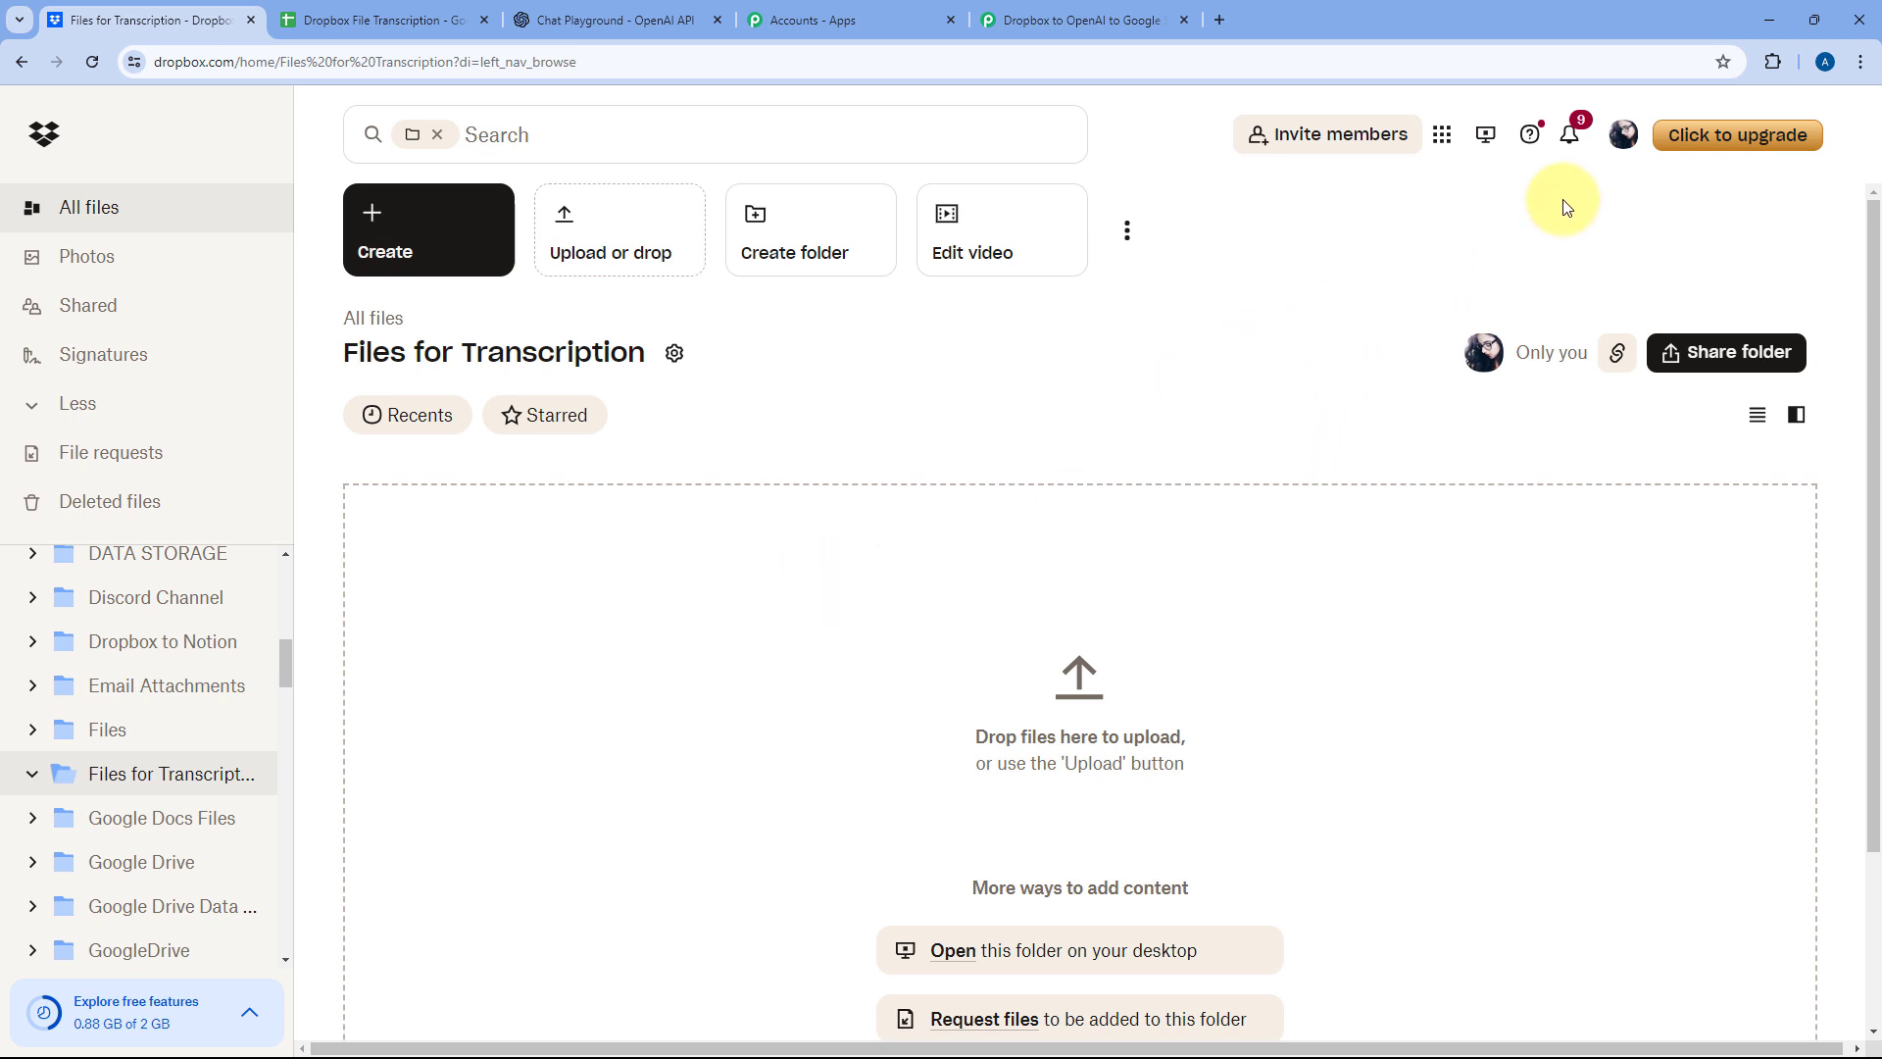
{"action": "left_click", "coordinate": [644, 242]}
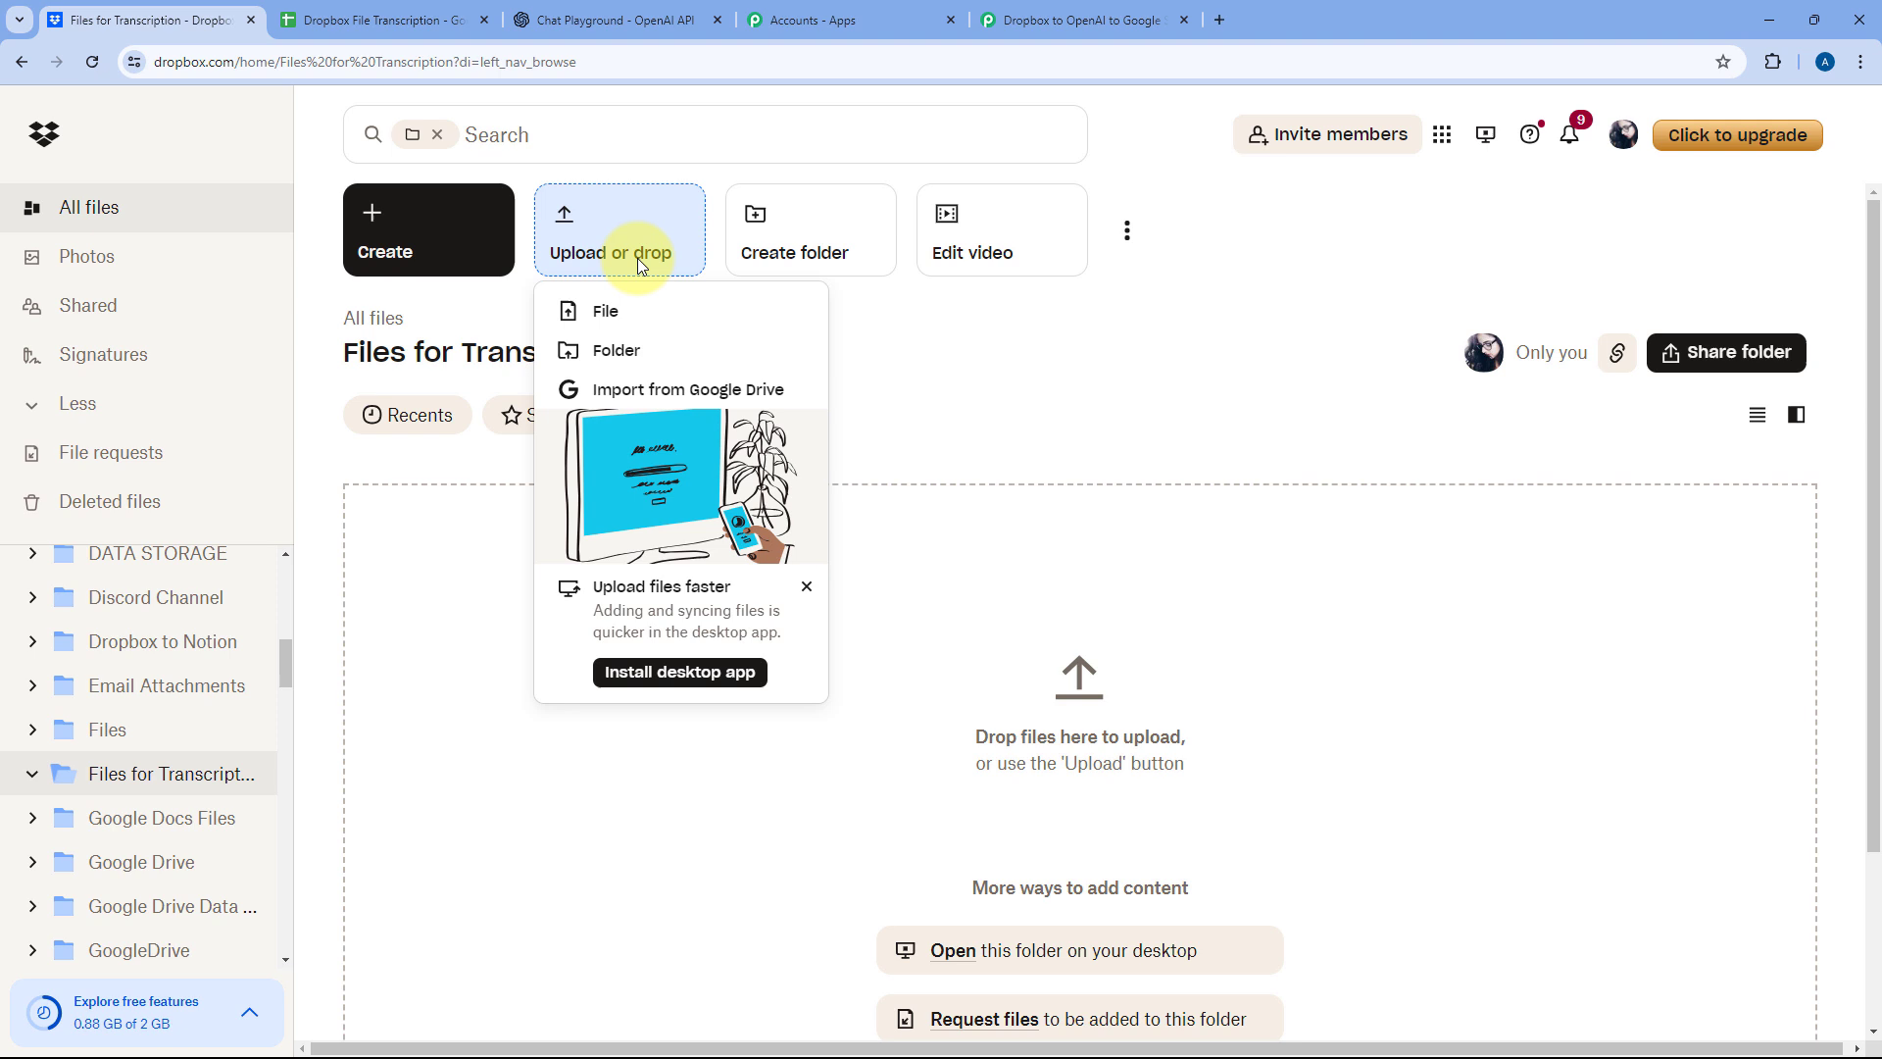
{"action": "left_click", "coordinate": [620, 319]}
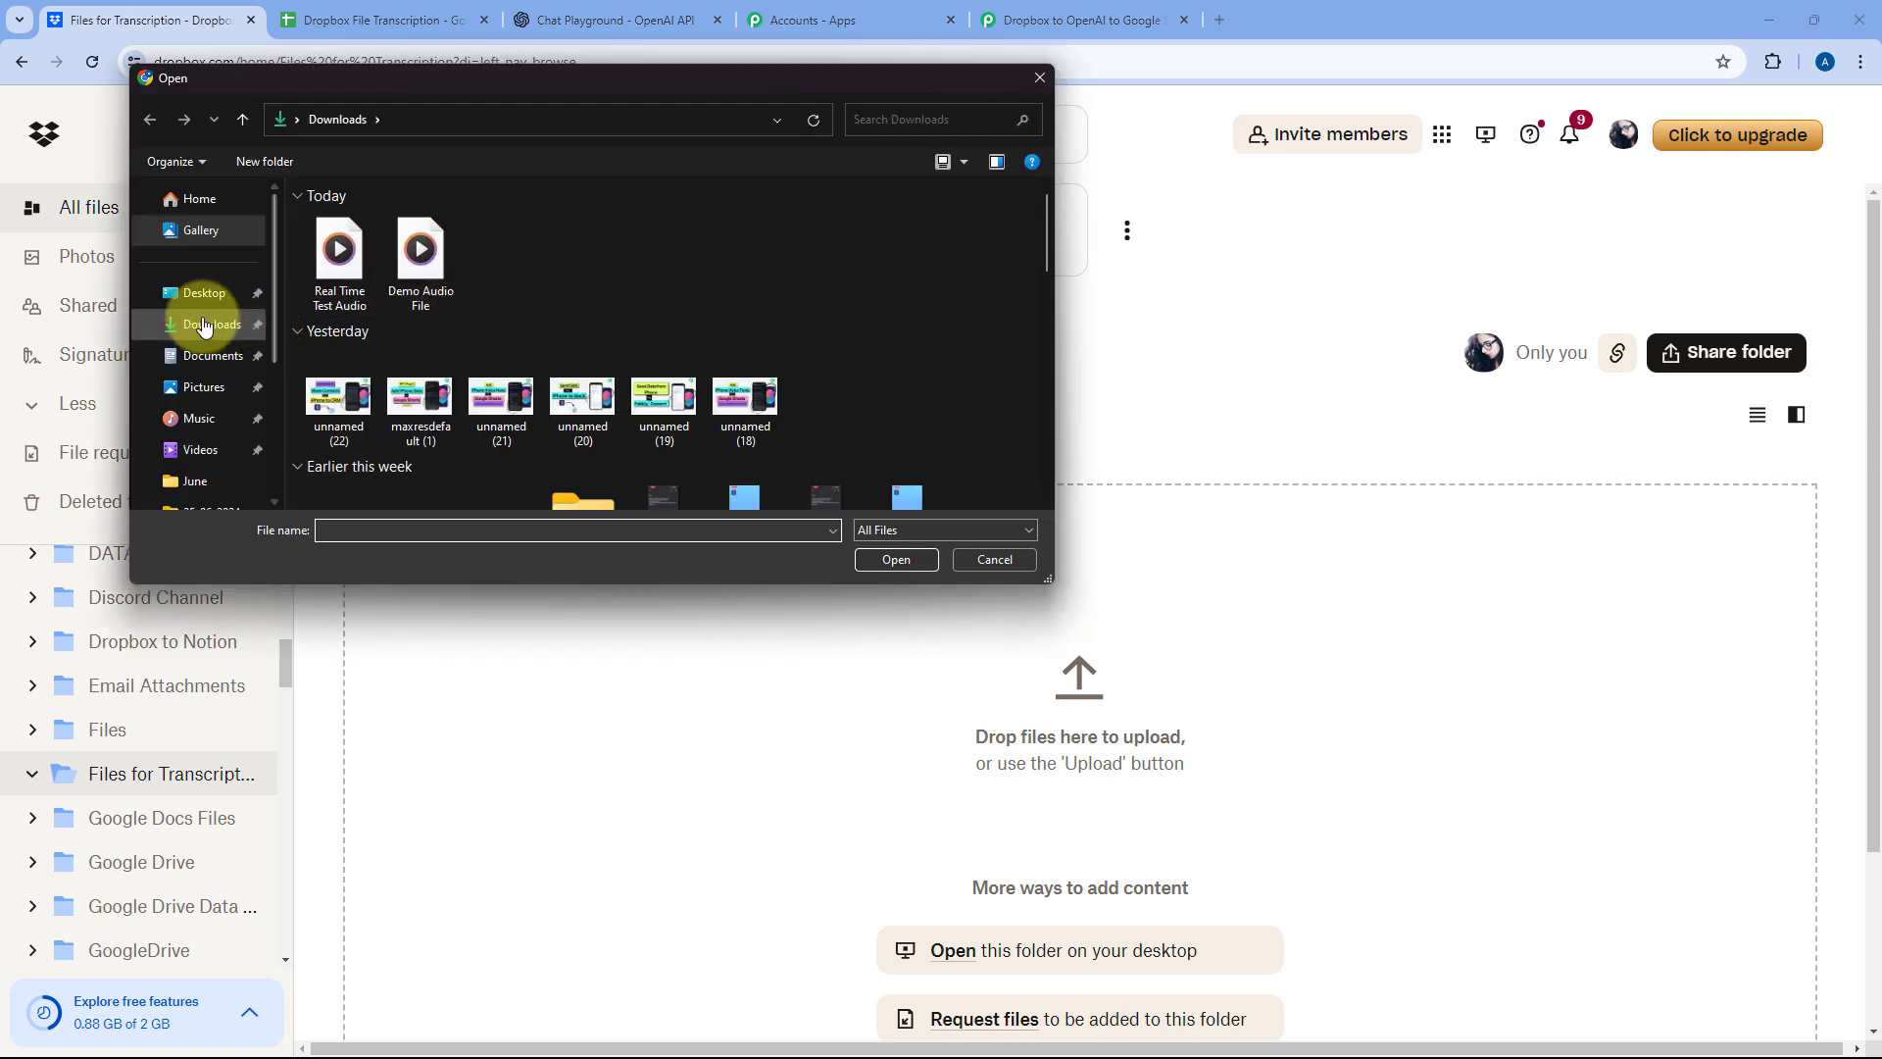
{"action": "left_click", "coordinate": [203, 325]}
{"action": "left_click", "coordinate": [397, 256]}
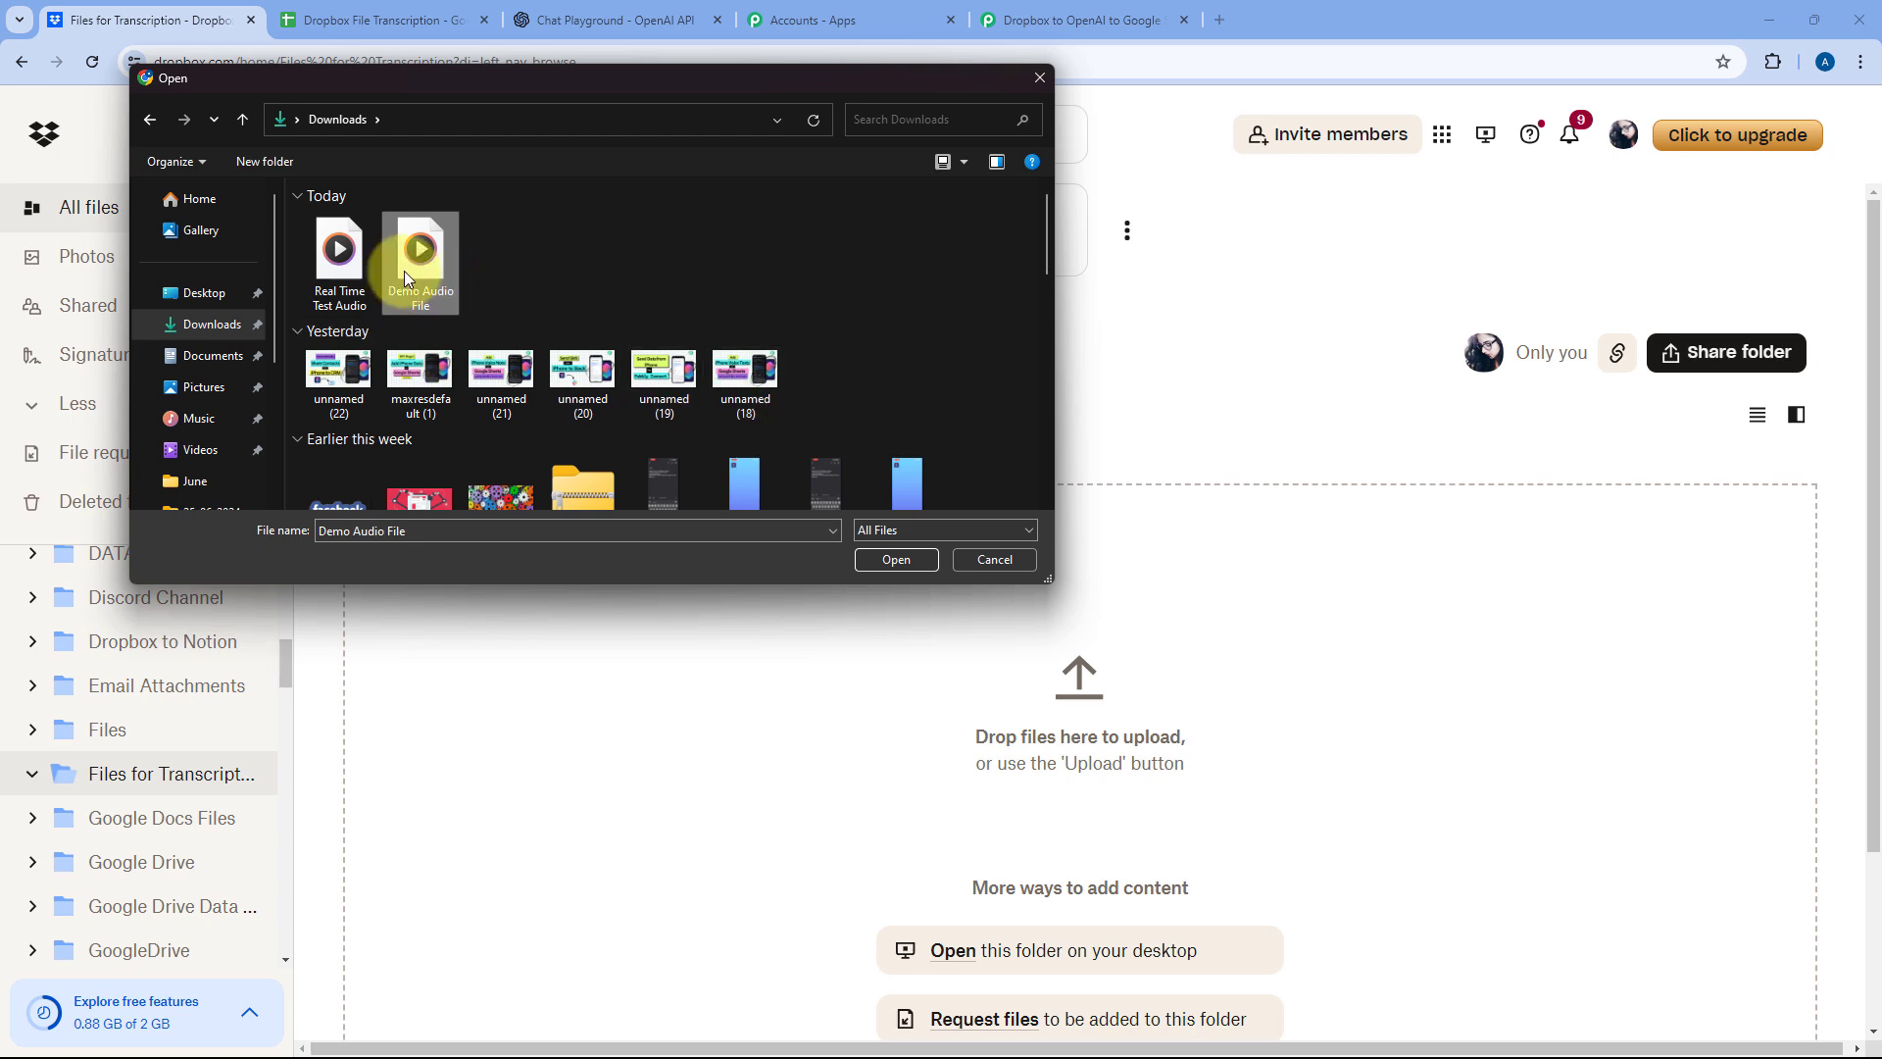
{"action": "left_click", "coordinate": [874, 555]}
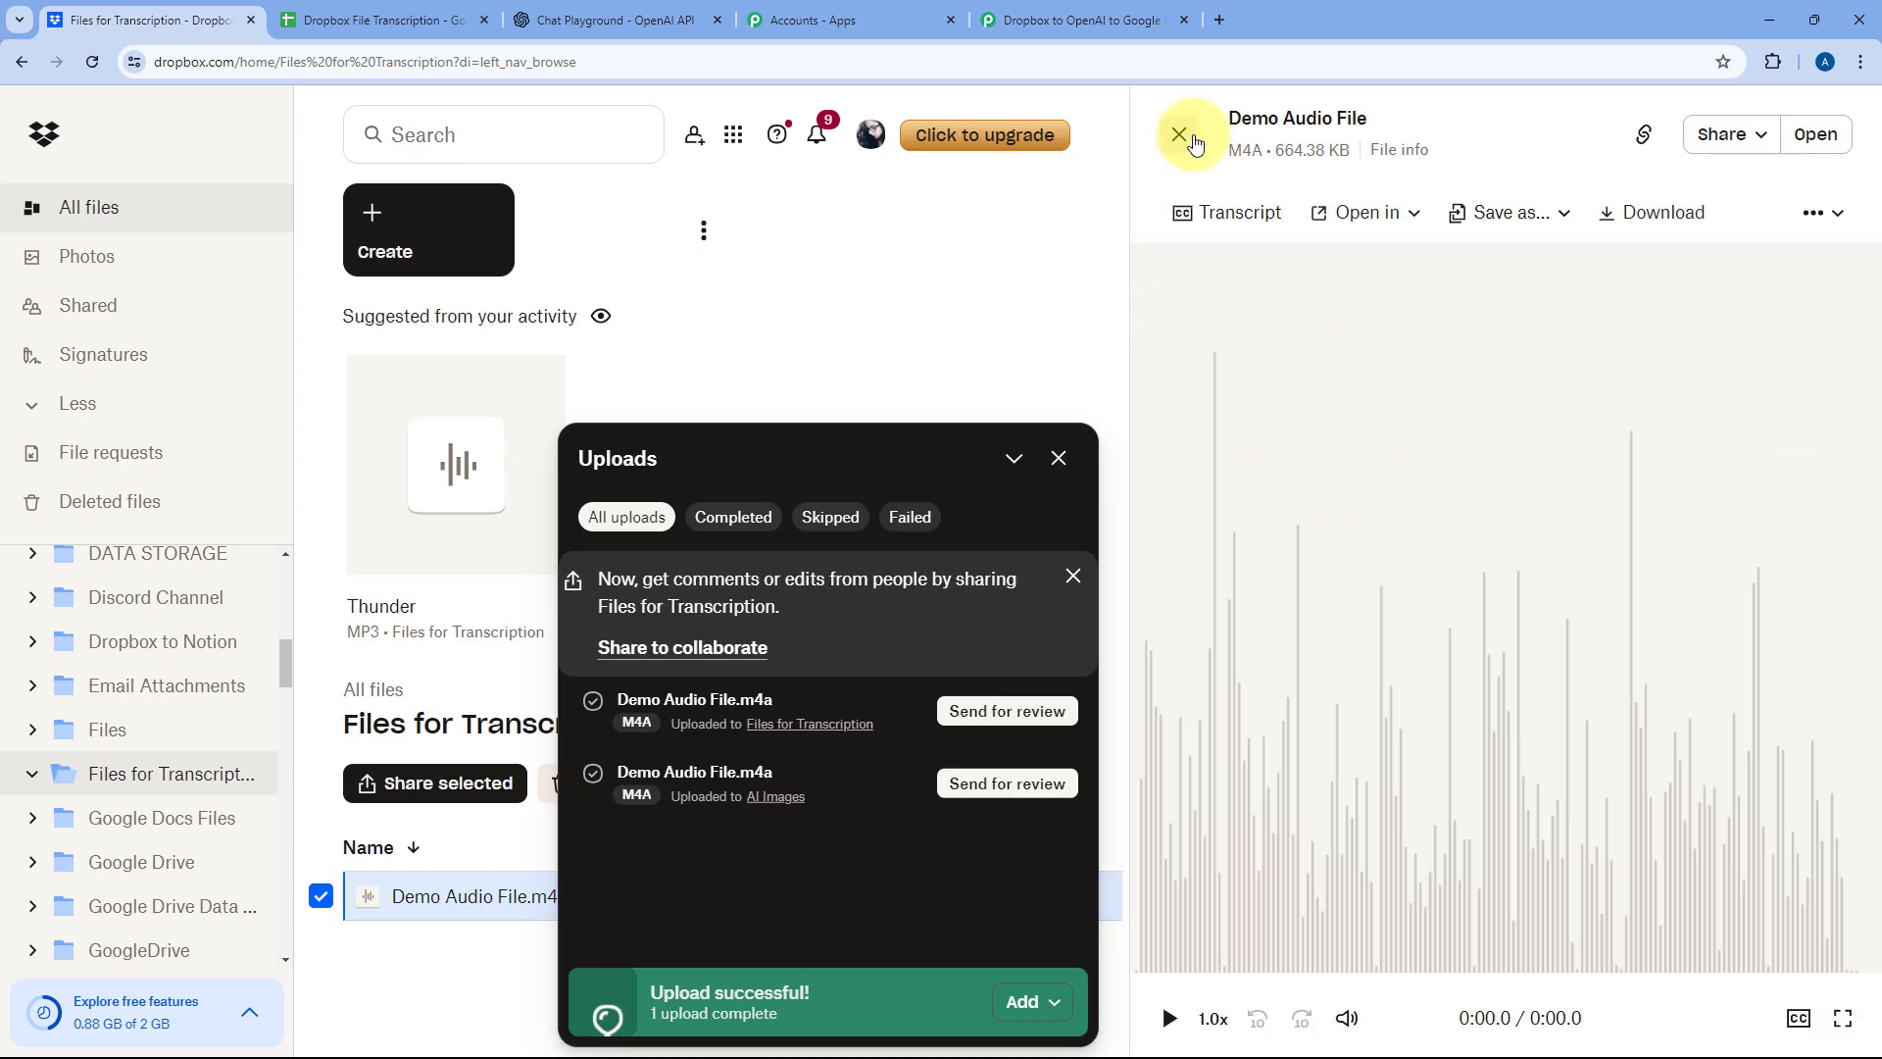
{"action": "left_click", "coordinate": [1179, 135]}
{"action": "left_click", "coordinate": [1819, 468]}
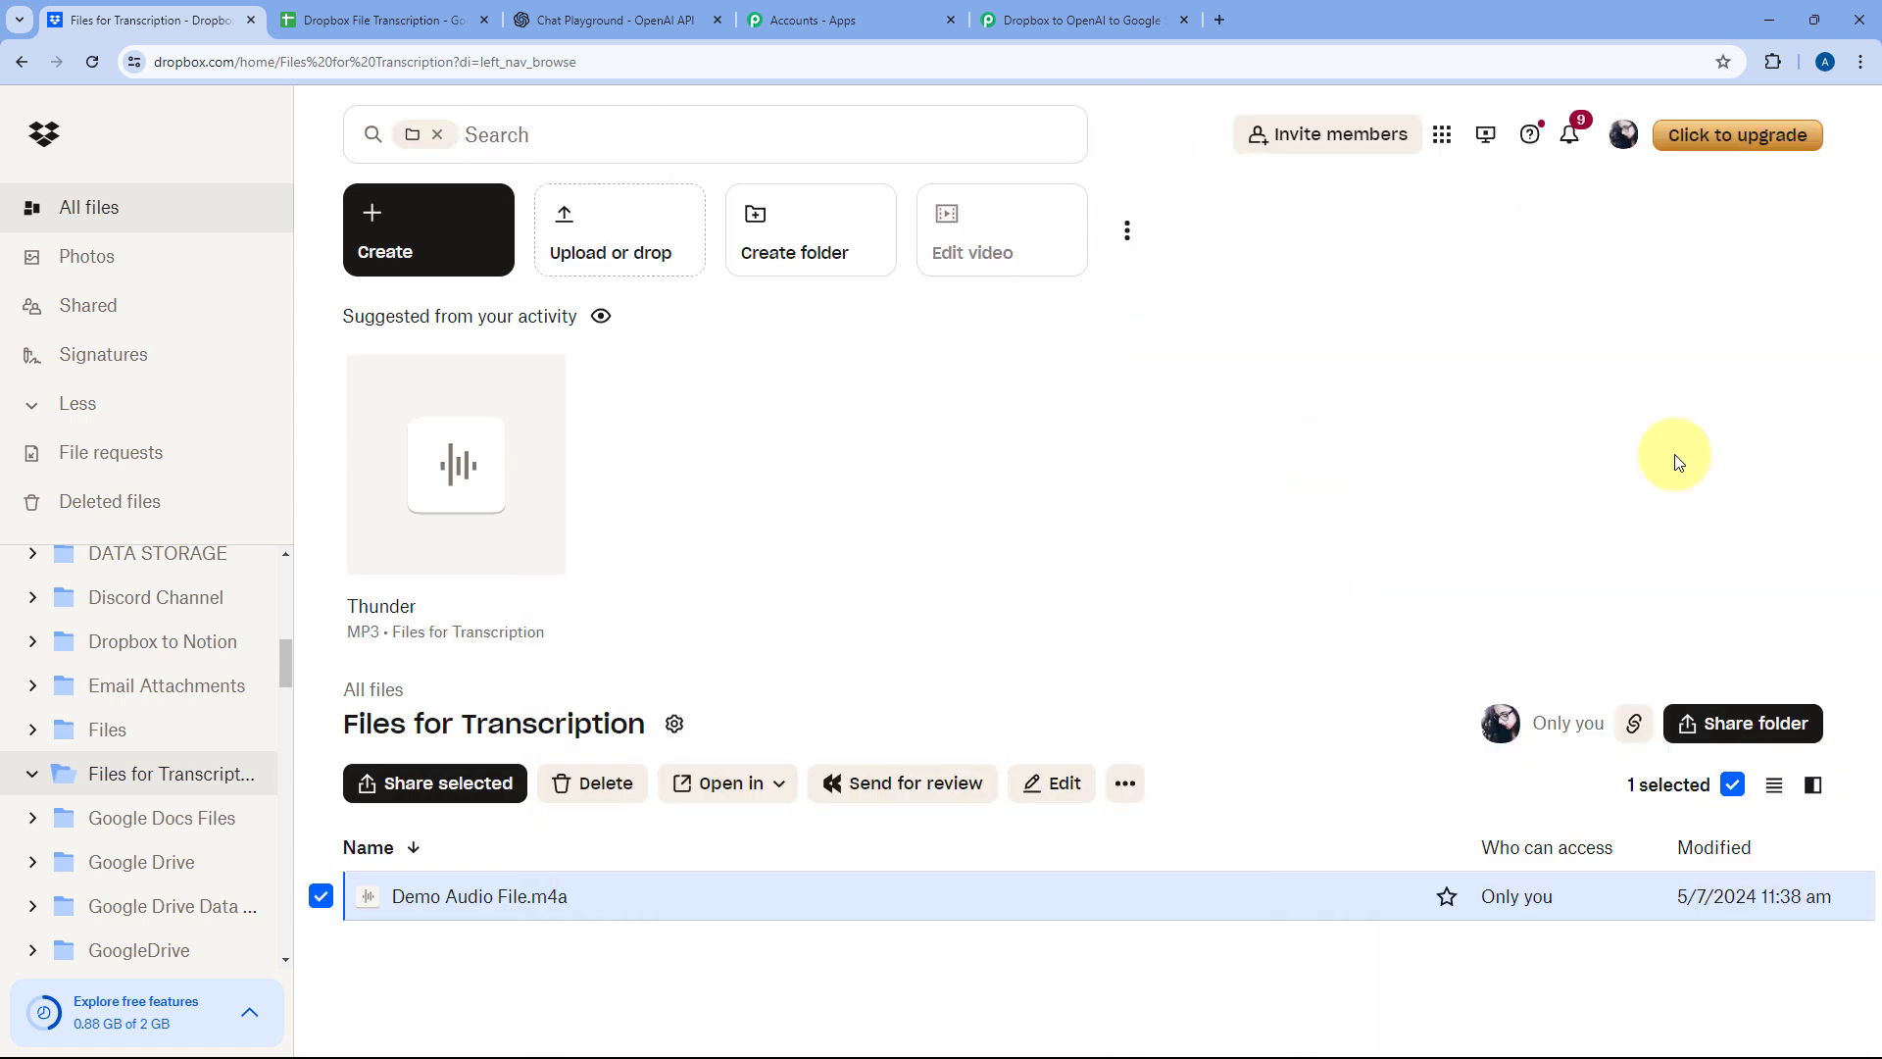
{"action": "left_click", "coordinate": [349, 914]}
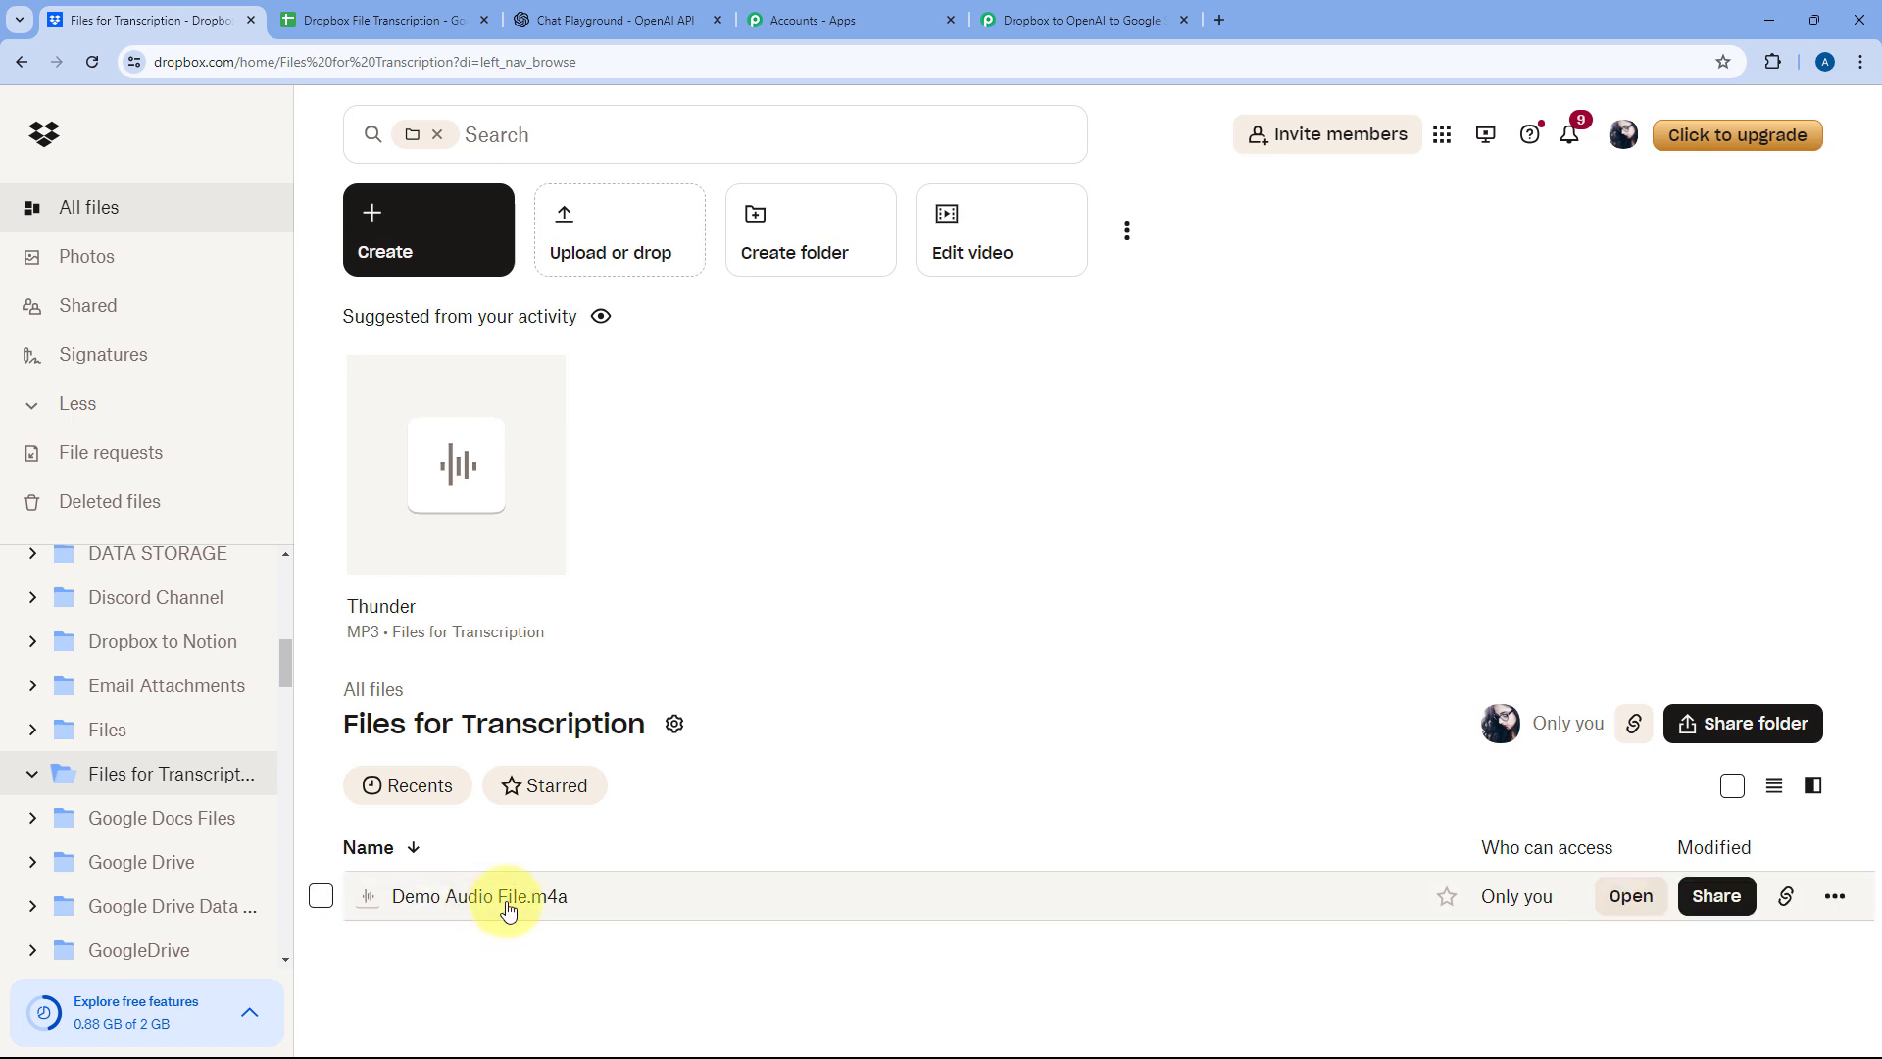
Step: Send the trigger's test request again in Pabbly Connect and compare the new response with the file in Dropbox
{"action": "left_click", "coordinate": [1078, 15]}
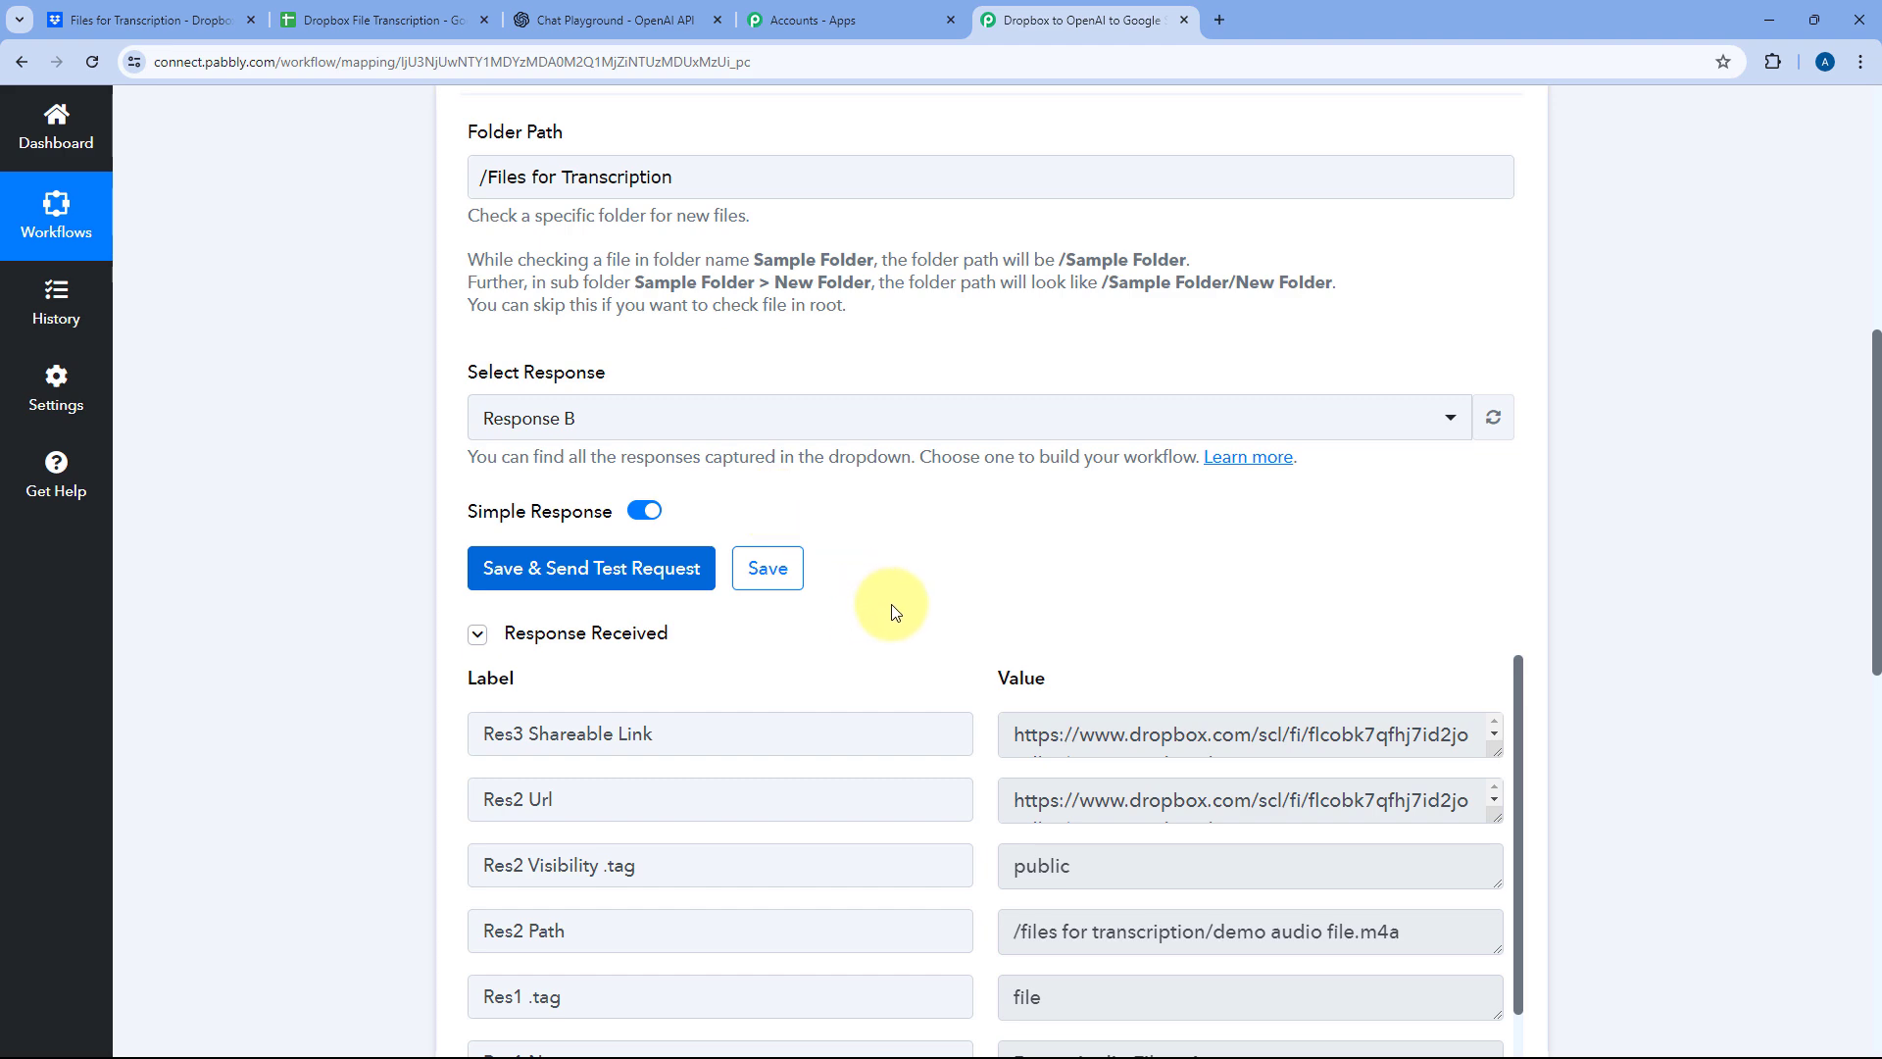
{"action": "scroll", "coordinate": [967, 609], "scroll_direction": "down", "scroll_amount": 3}
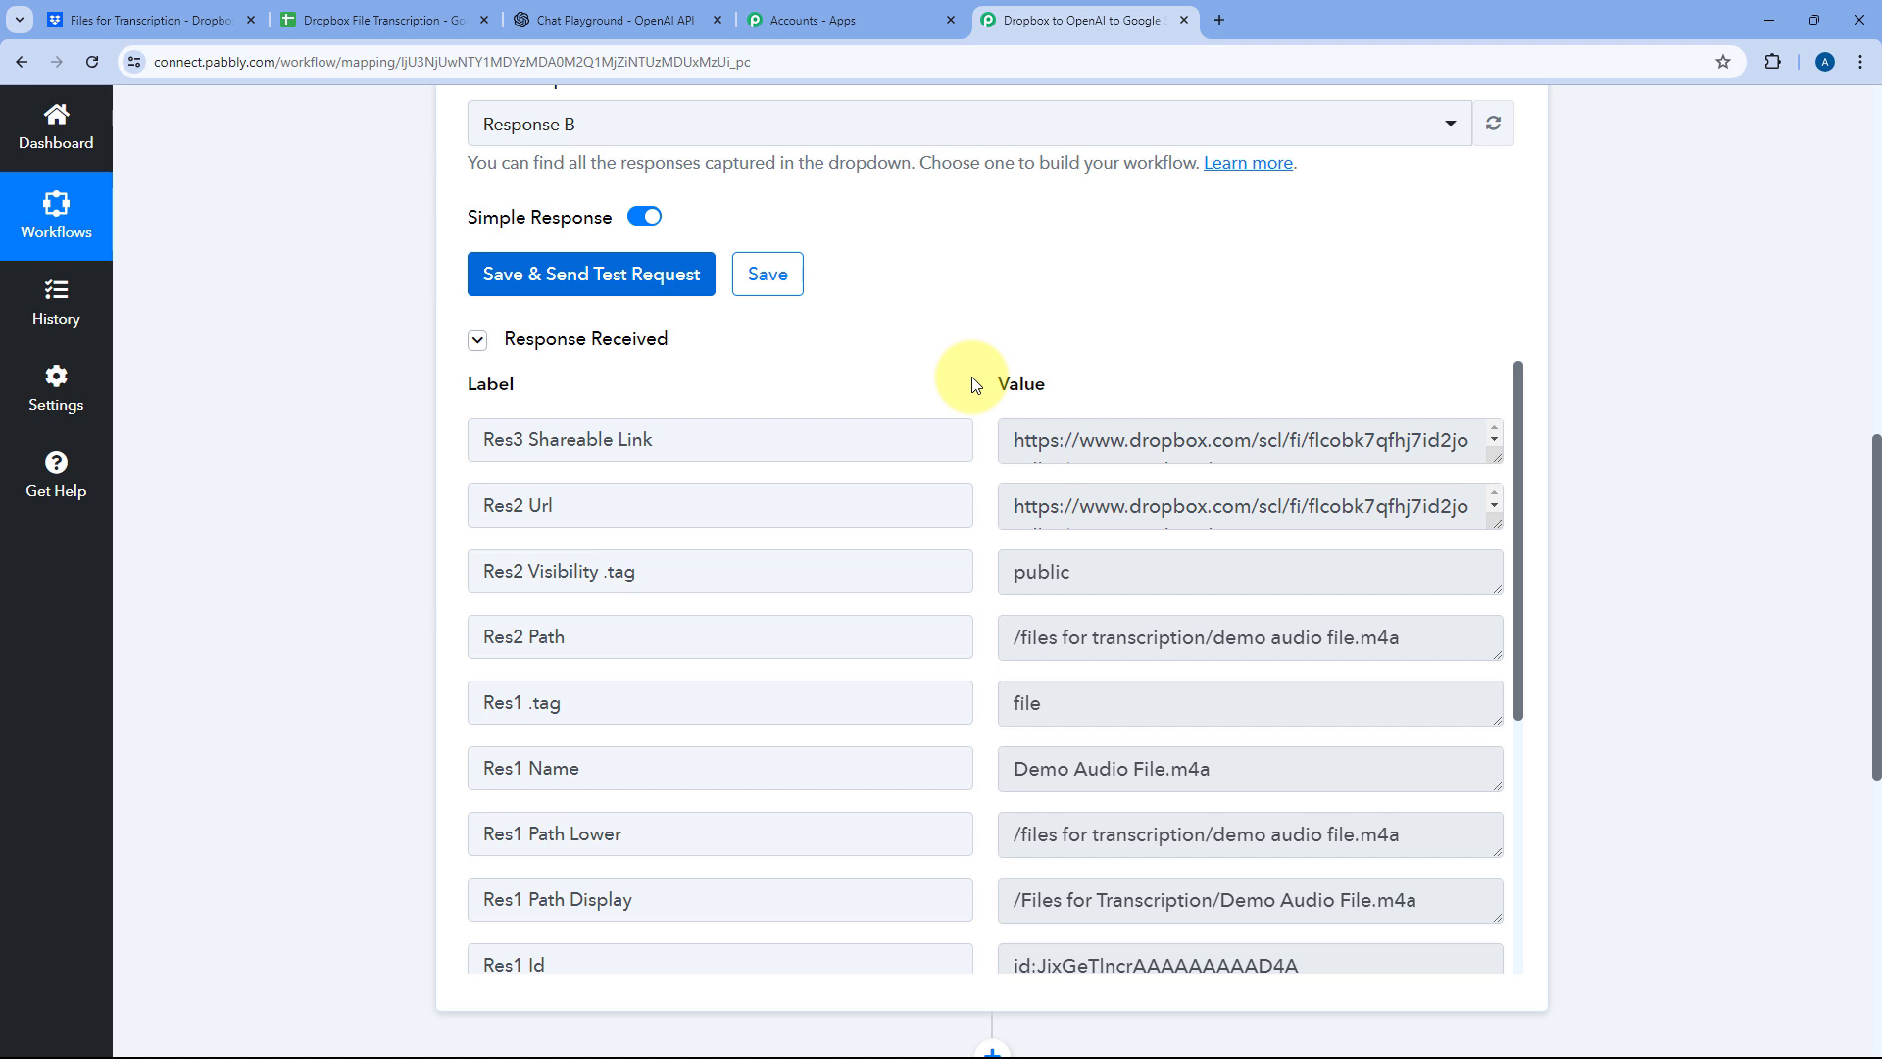
{"action": "left_click", "coordinate": [177, 20]}
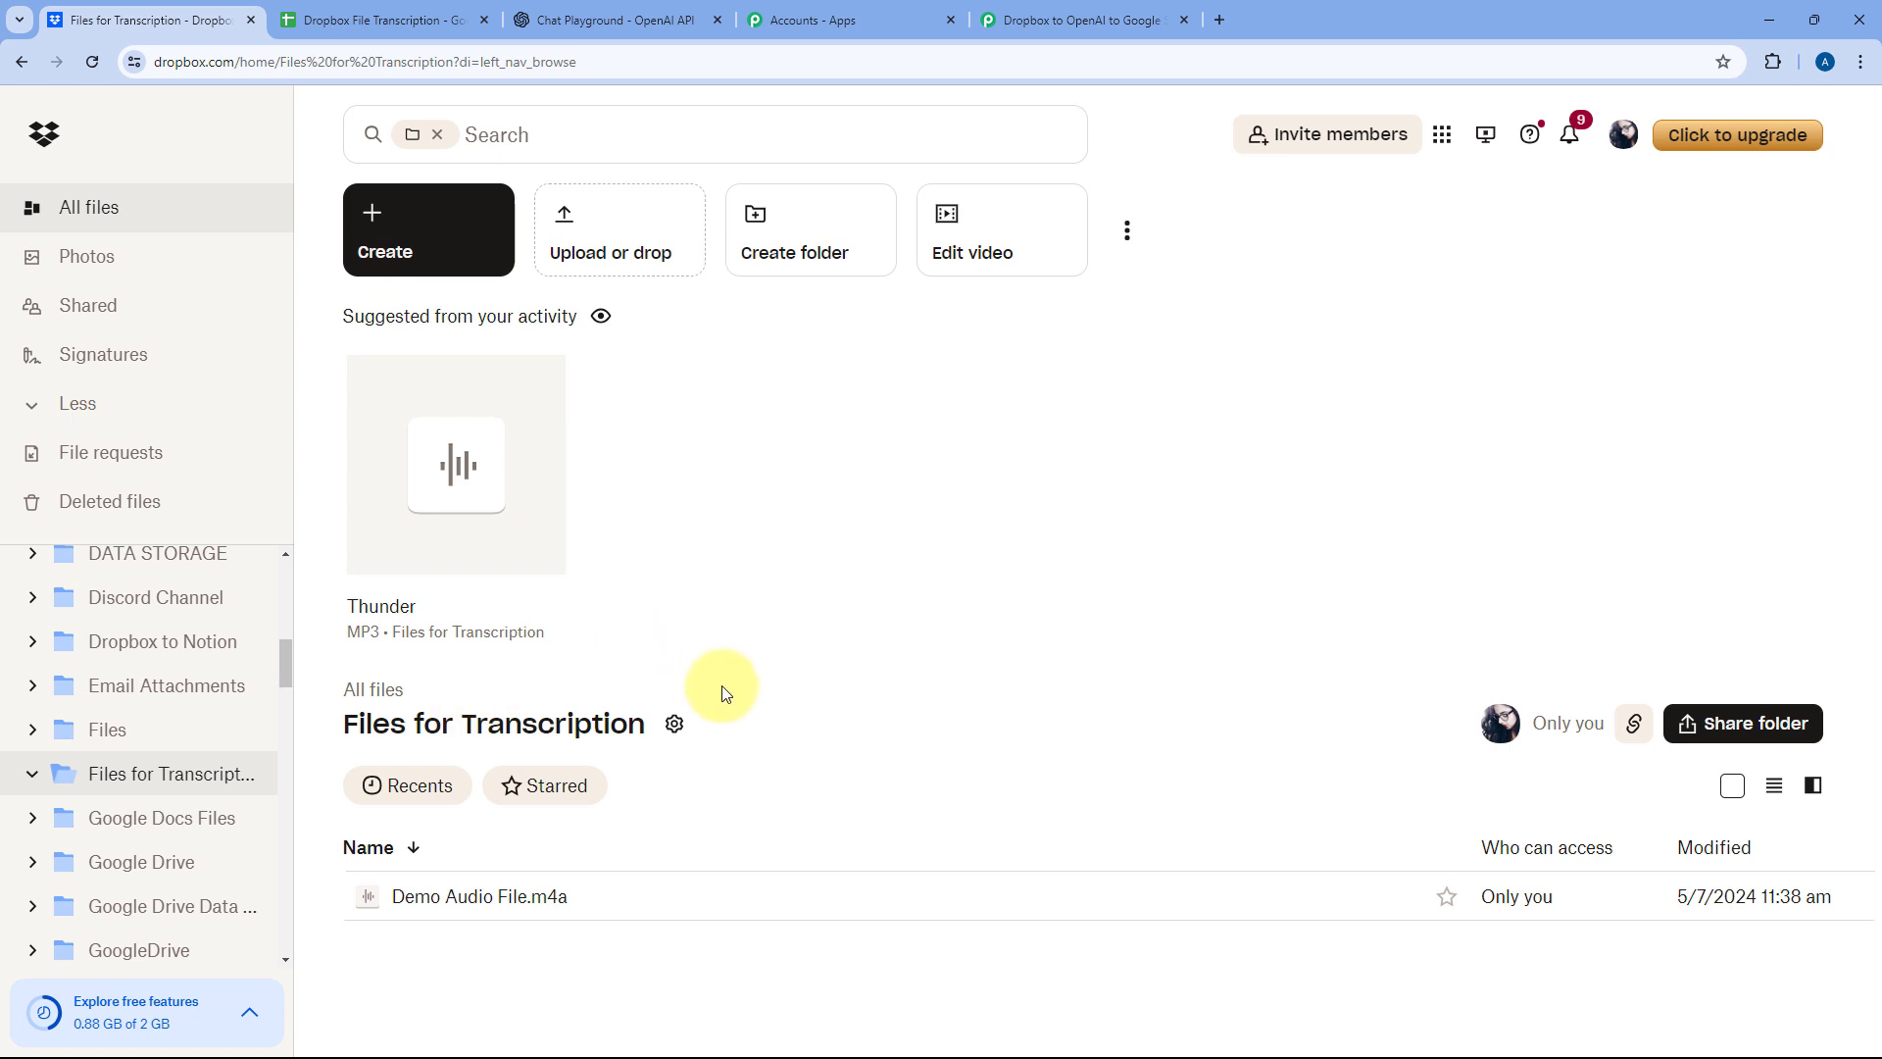
{"action": "left_click", "coordinate": [1127, 19]}
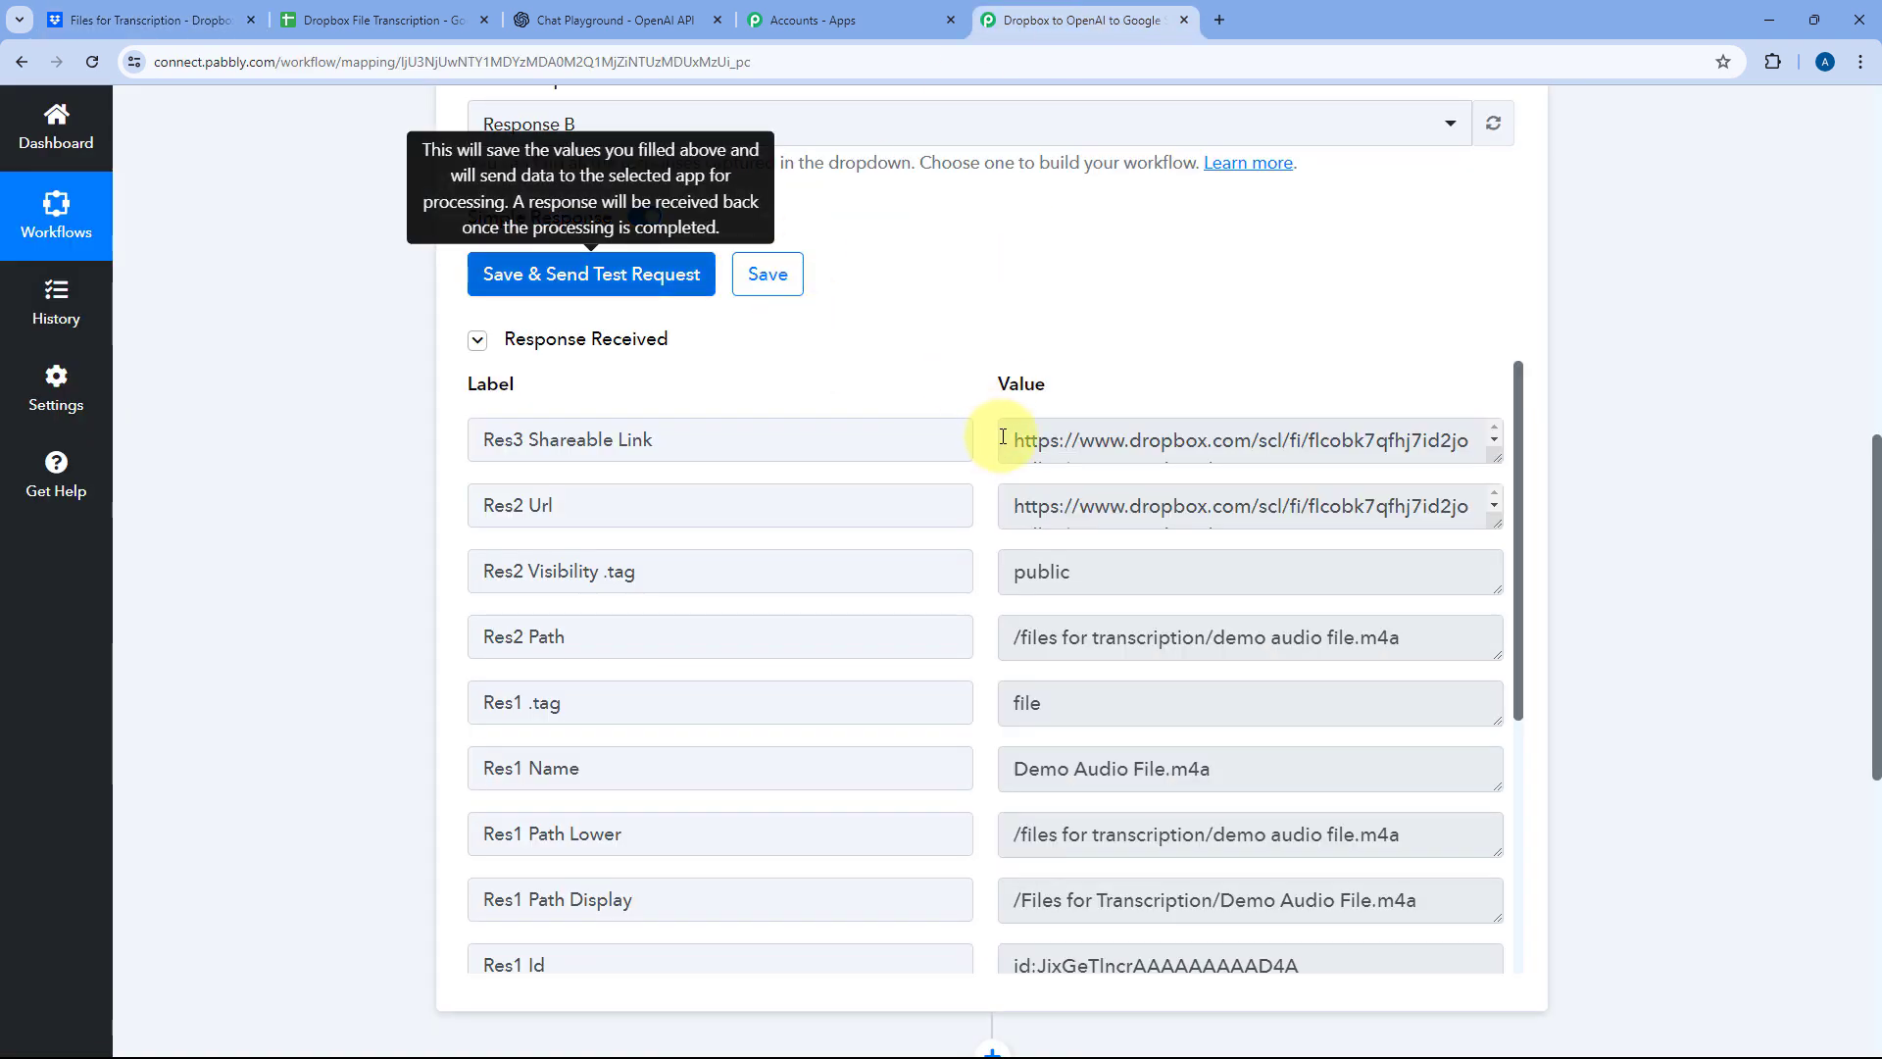
Step: Open the Res3 Shareable Link value in a new browser tab, play the audio briefly, and close the tab
{"action": "left_click_drag", "start_coordinate": [1002, 437], "coordinate": [1402, 480]}
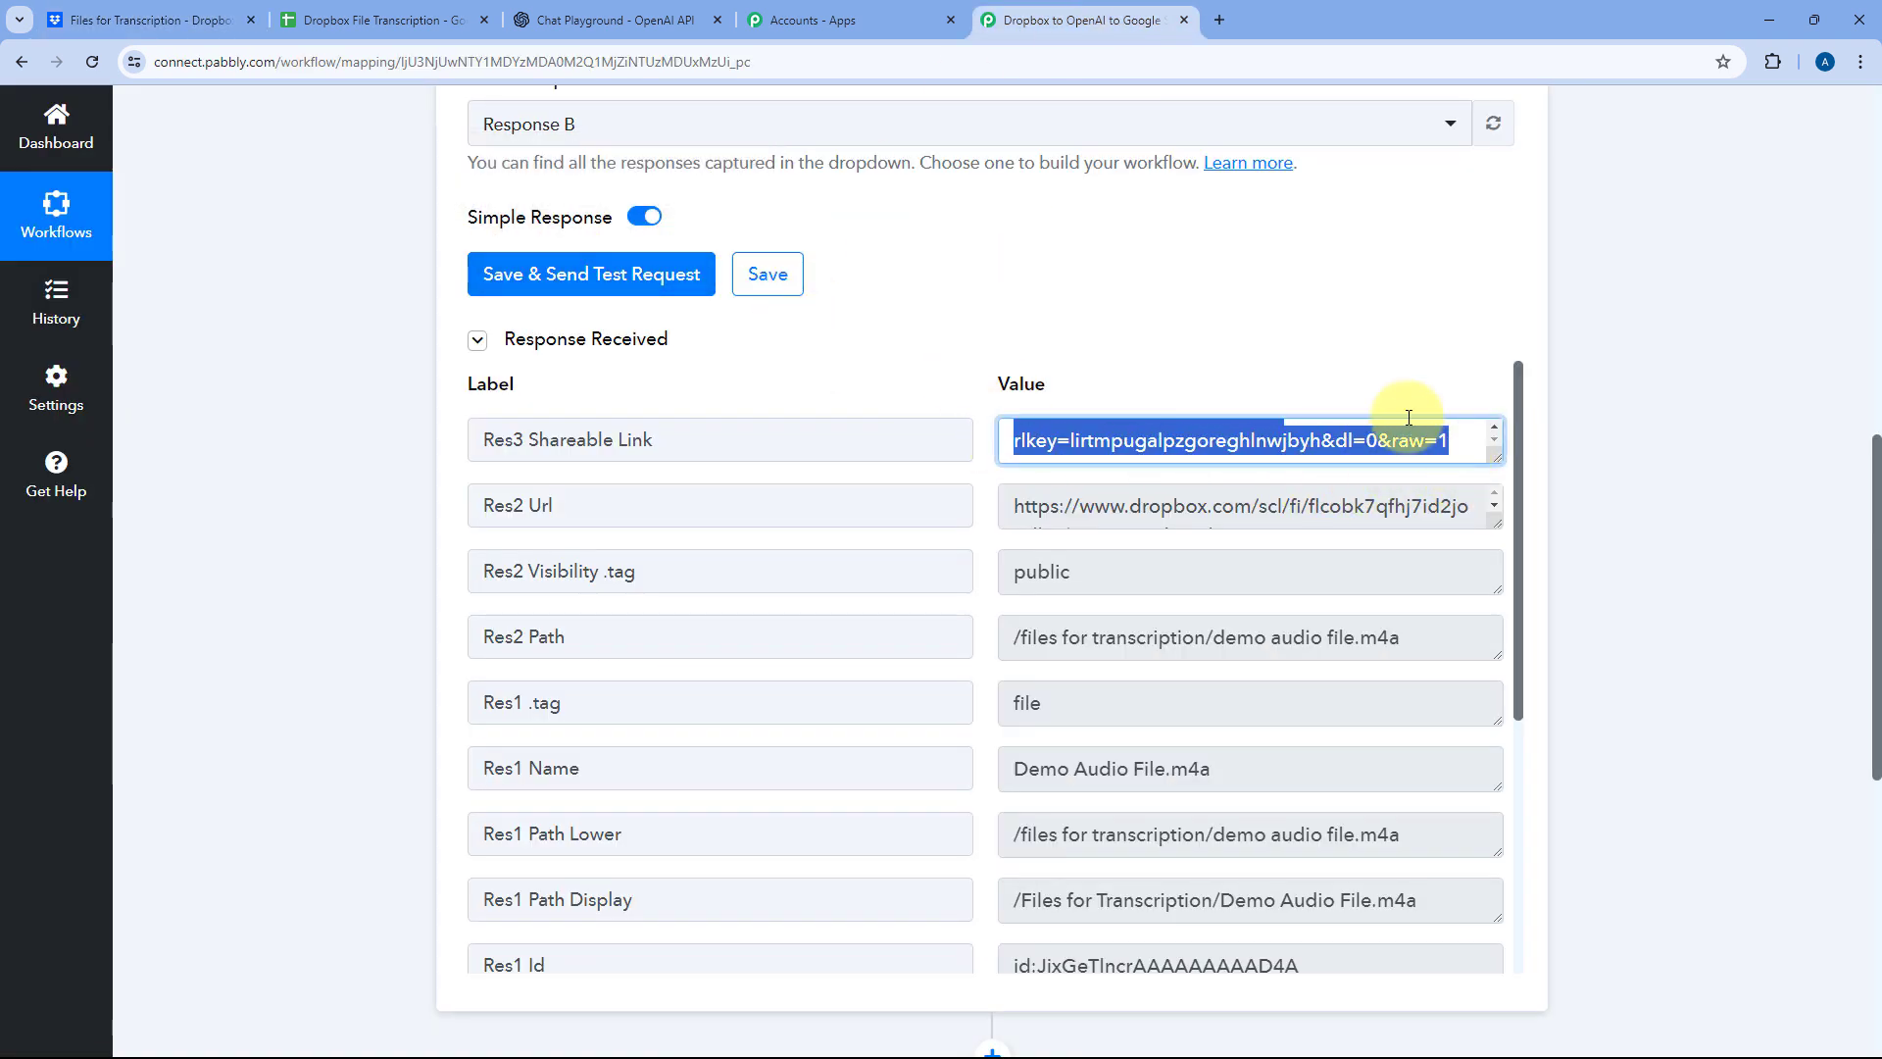
{"action": "key", "text": "ctrl+c"}
{"action": "key", "text": "ctrl+t"}
{"action": "key", "text": "ctrl+v"}
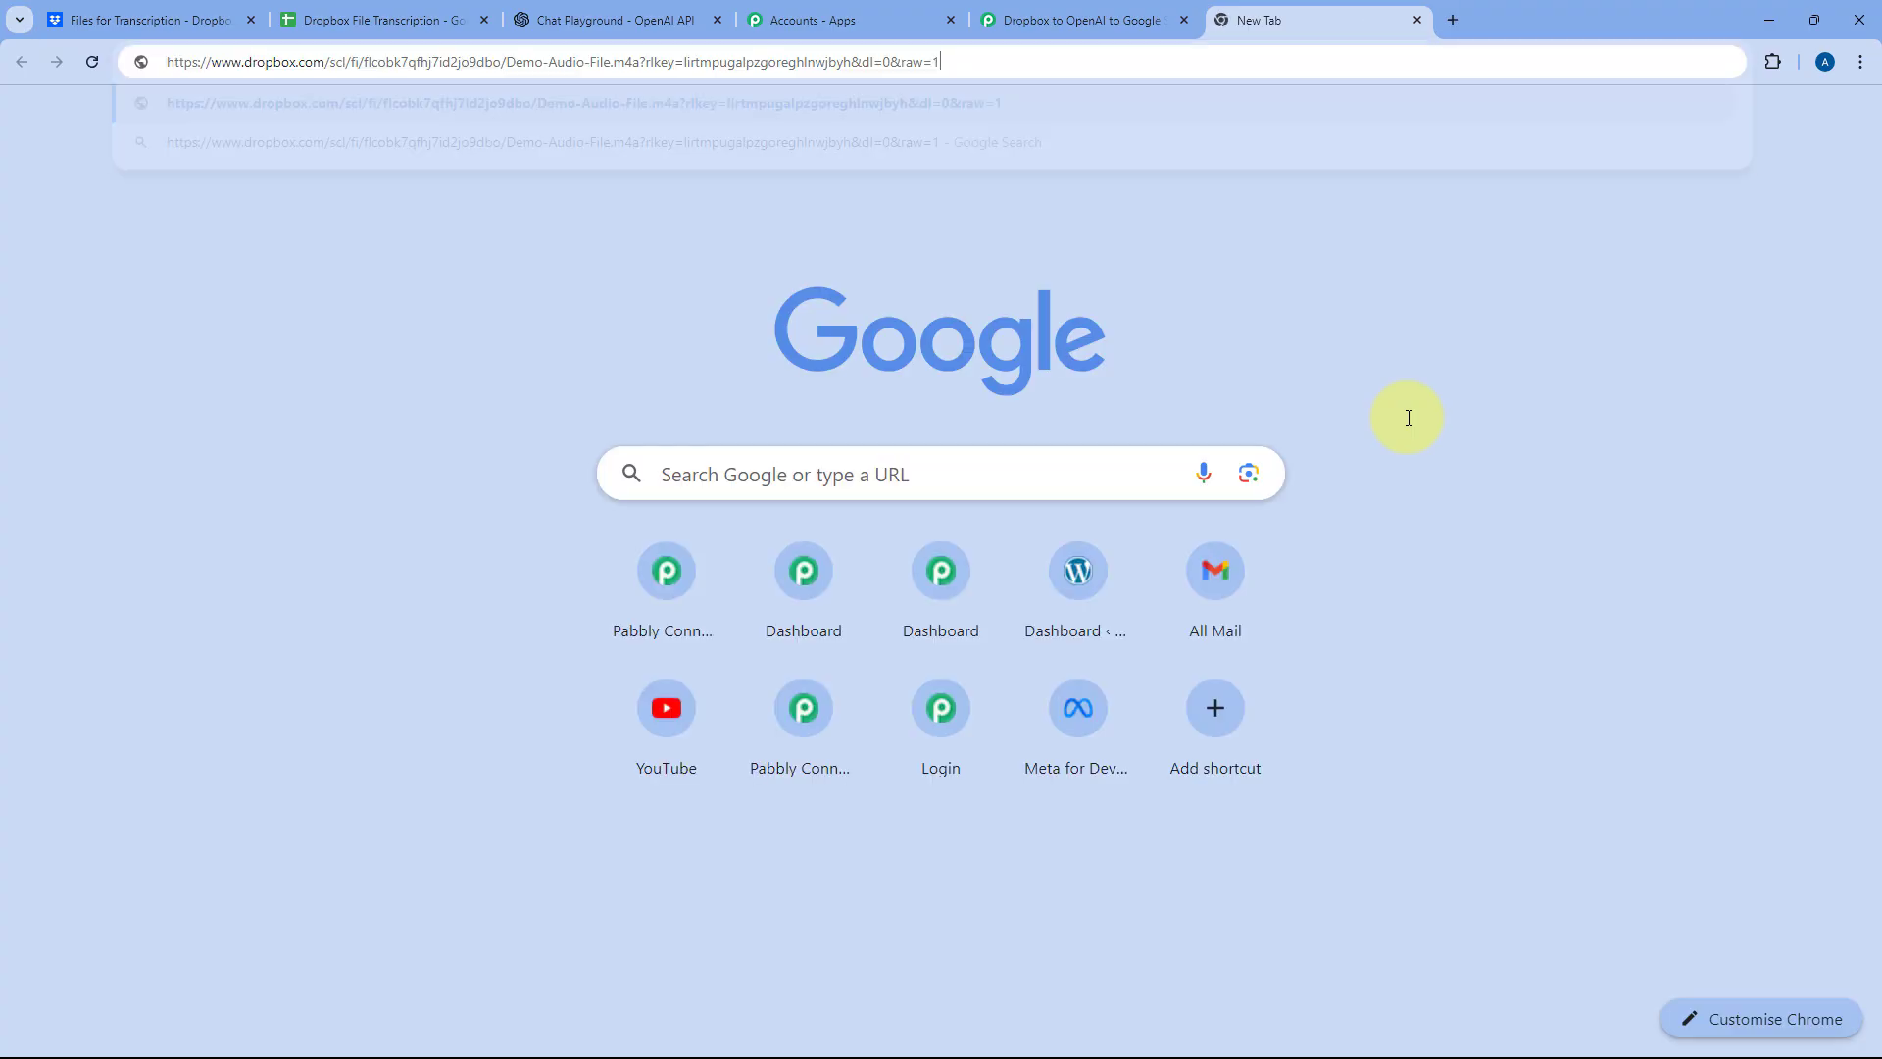
{"action": "key", "text": "Return"}
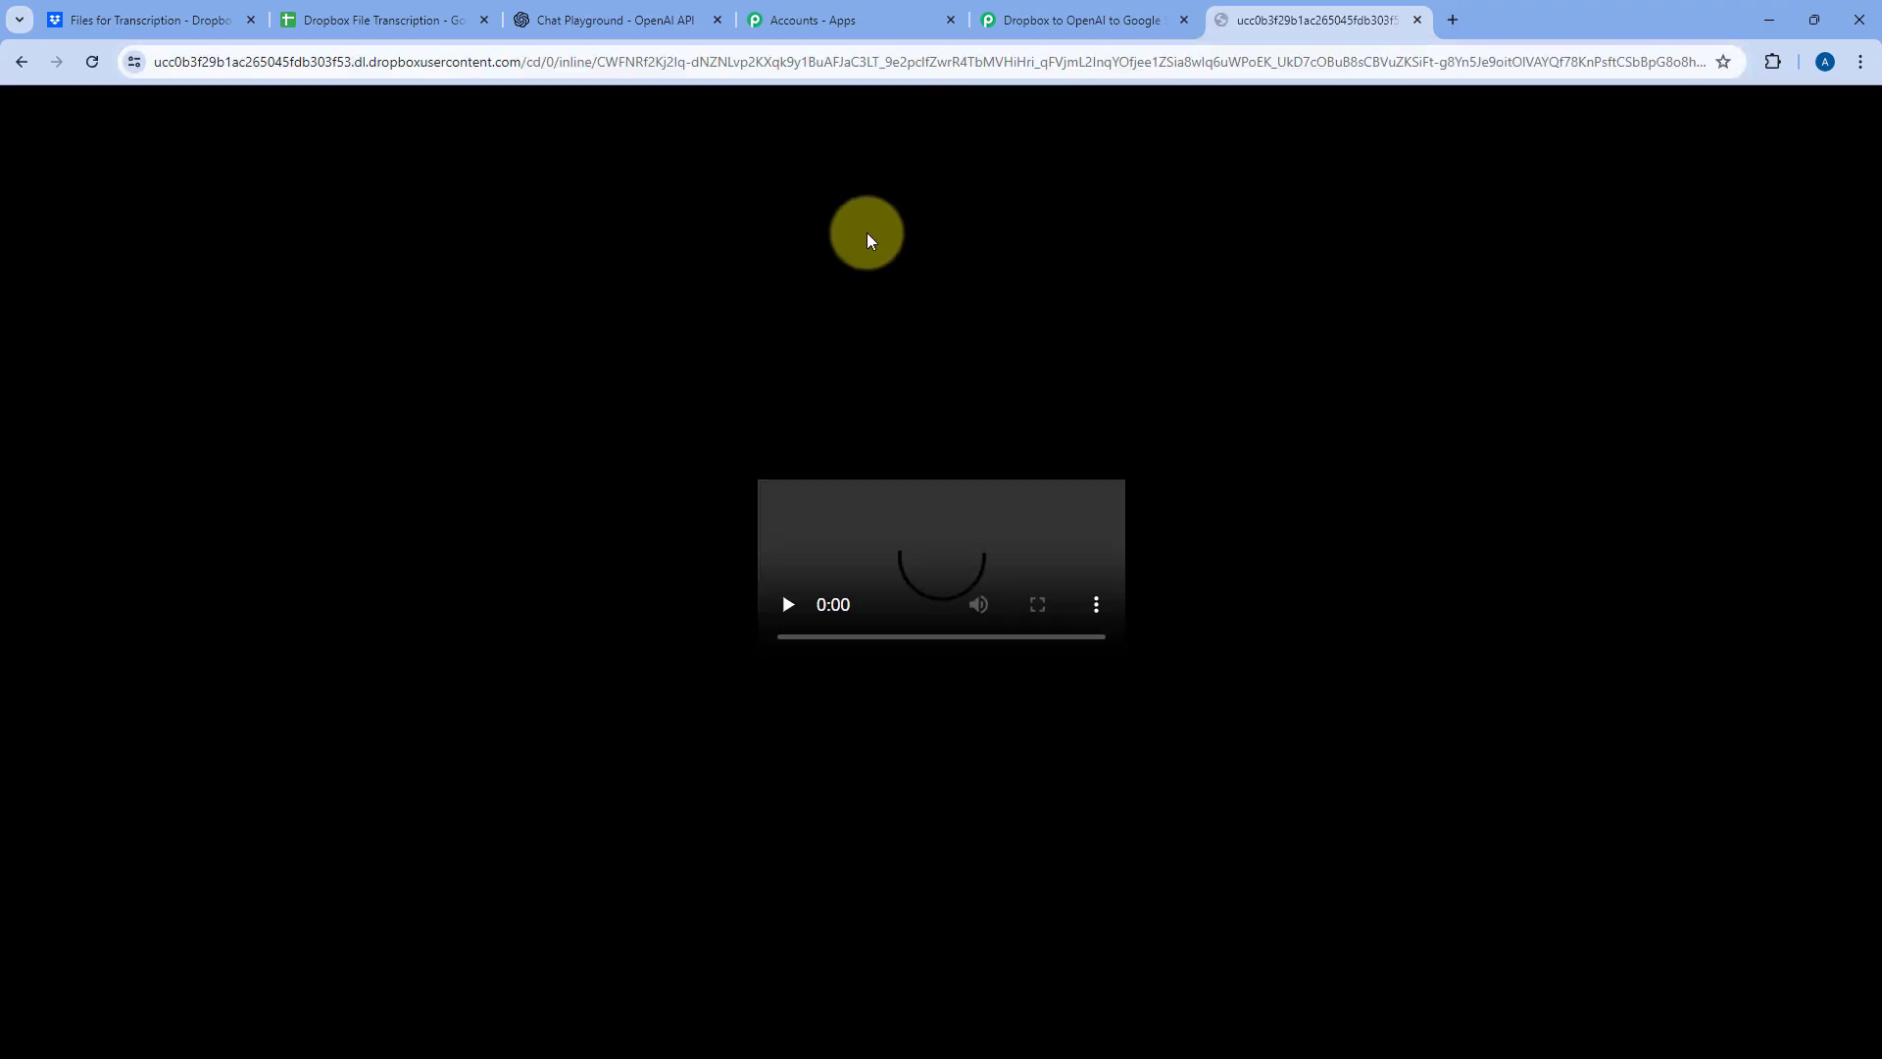
{"action": "left_click", "coordinate": [790, 631]}
{"action": "left_click", "coordinate": [792, 632]}
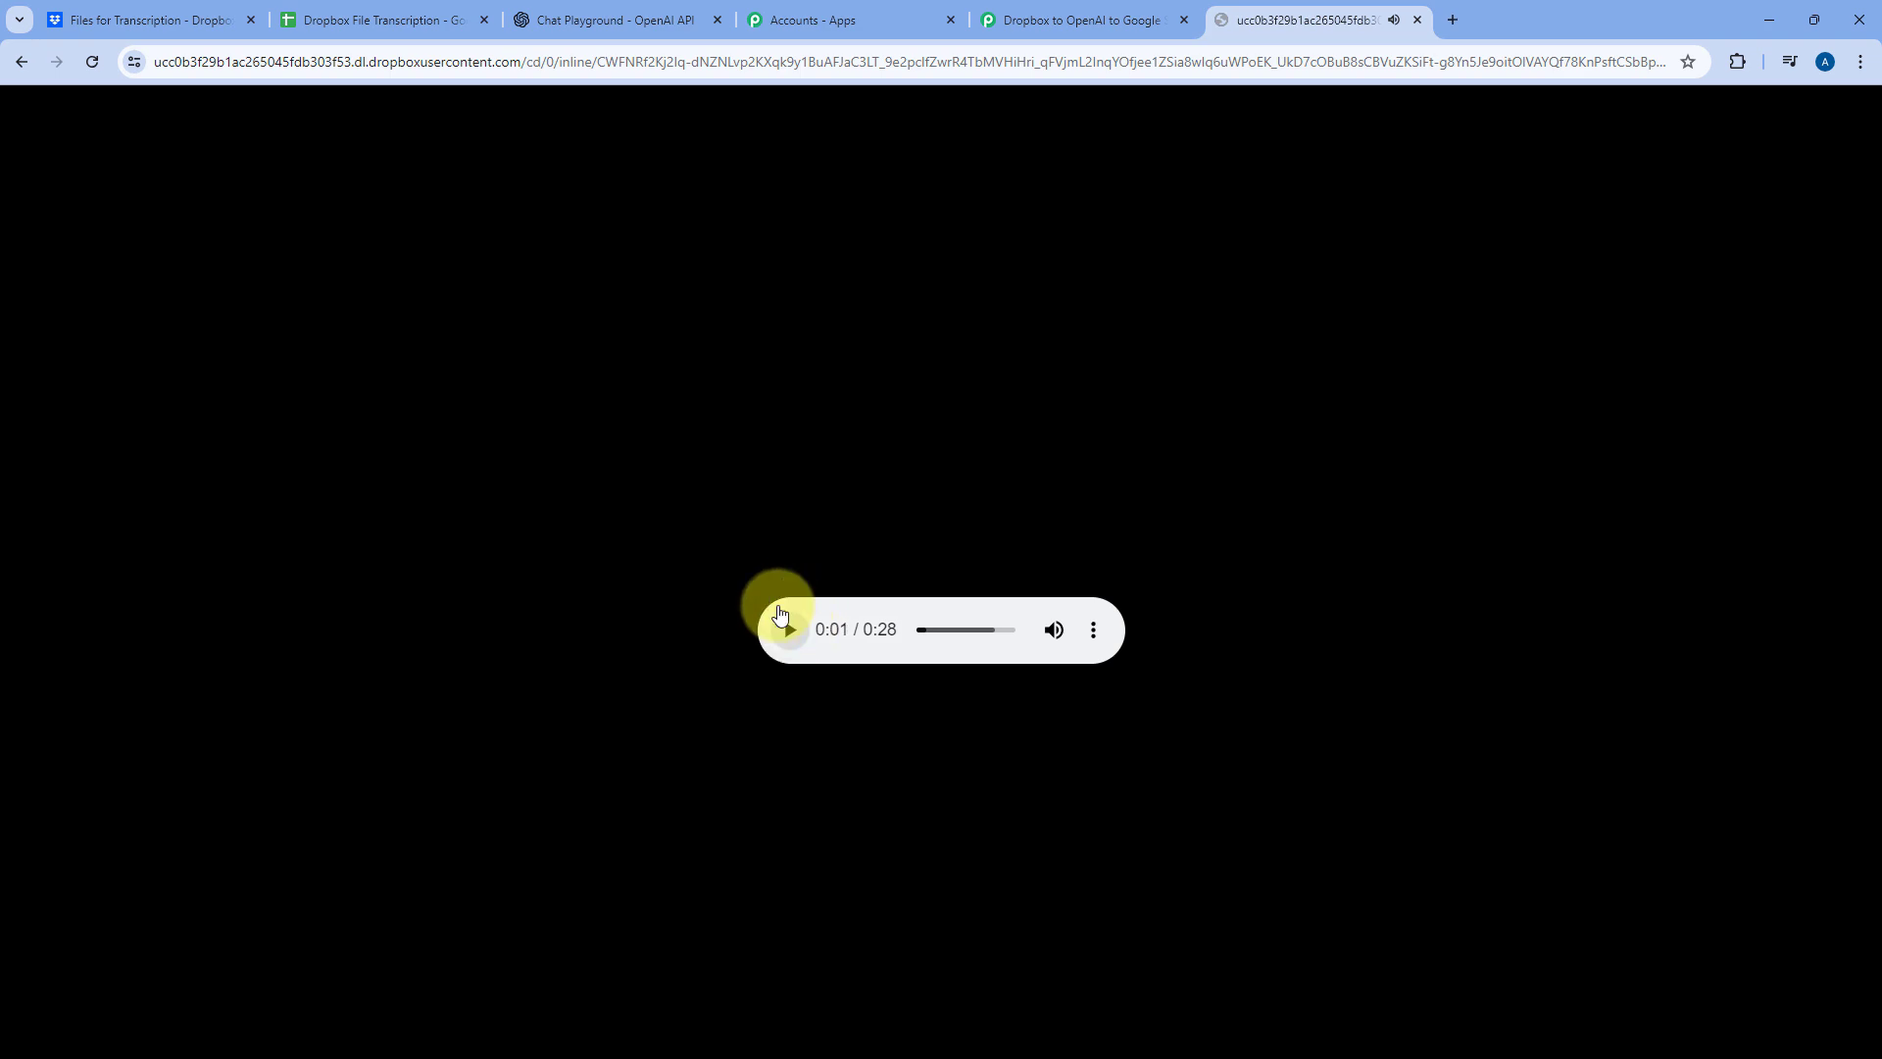
{"action": "left_click", "coordinate": [1422, 24]}
Step: Examine the rest of the trigger response, including the file's URL, path, name and size, and check the file name against Dropbox
{"action": "scroll", "coordinate": [1013, 412], "scroll_direction": "down", "scroll_amount": 1}
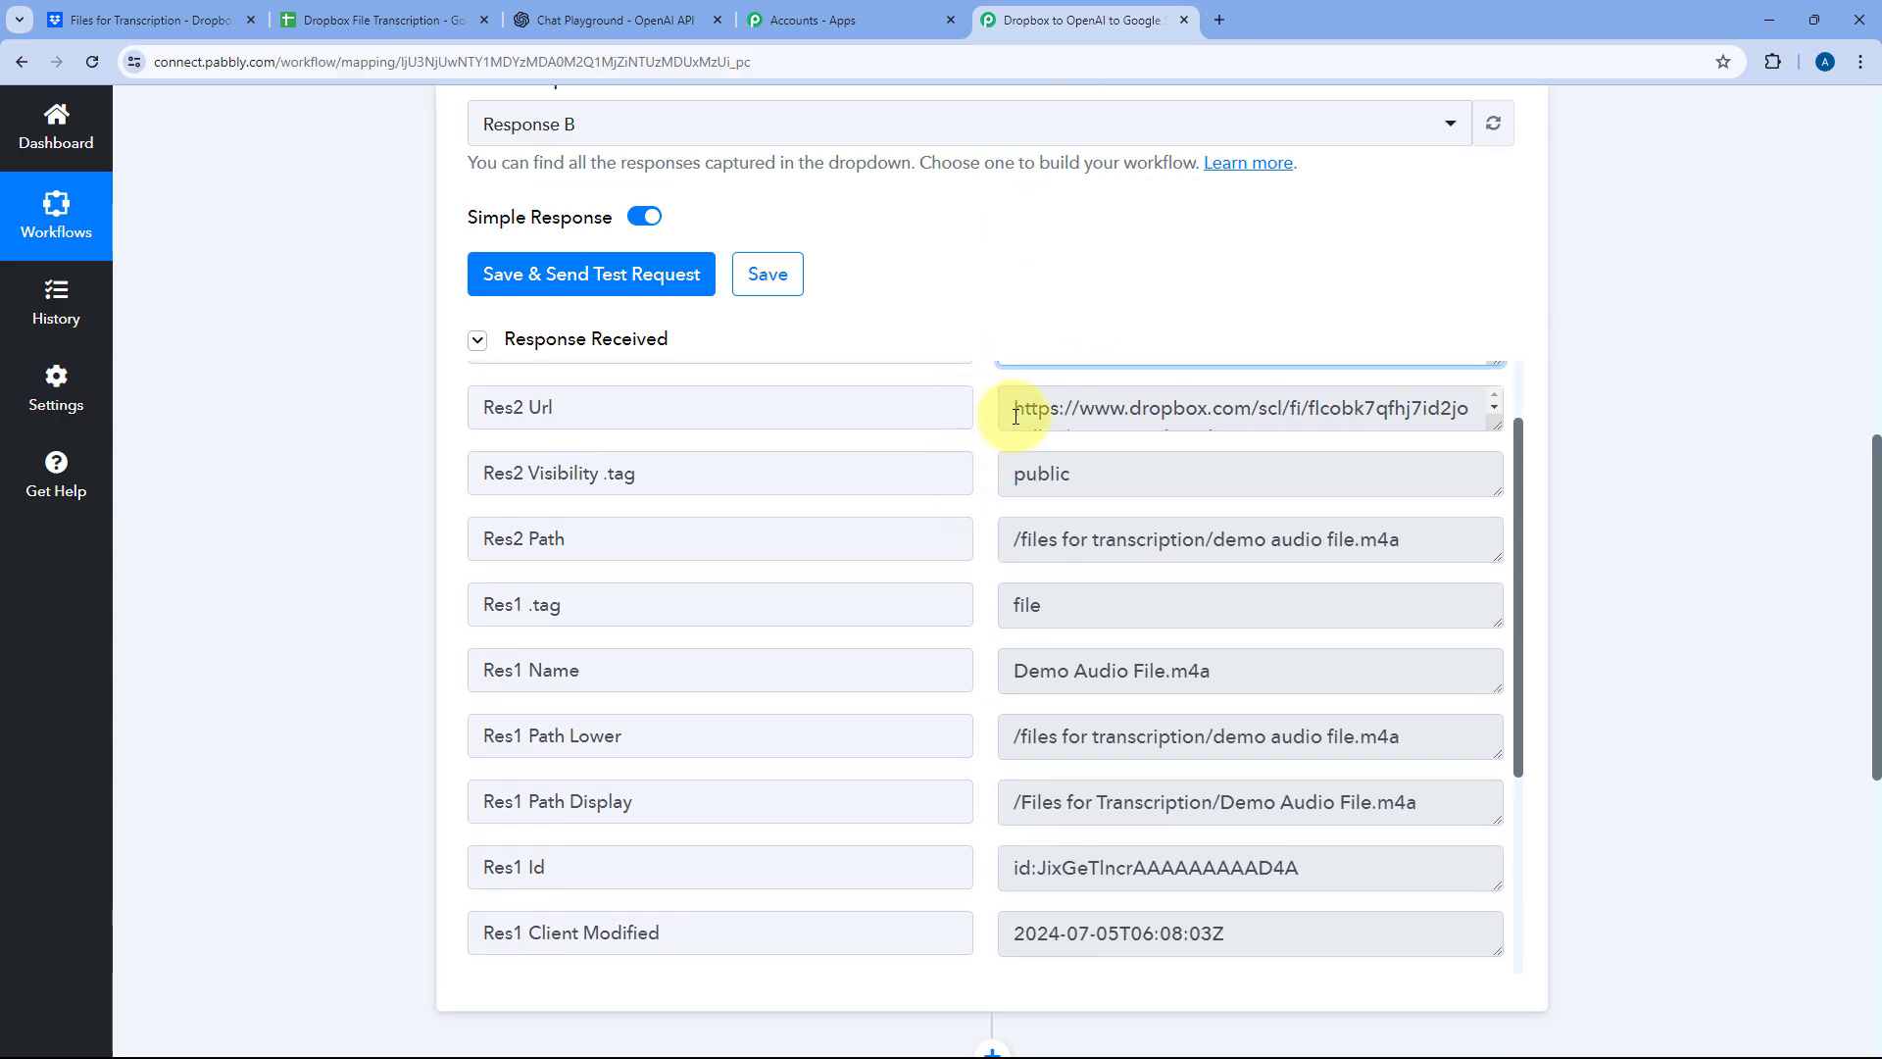
{"action": "left_click_drag", "start_coordinate": [1016, 416], "coordinate": [1338, 451]}
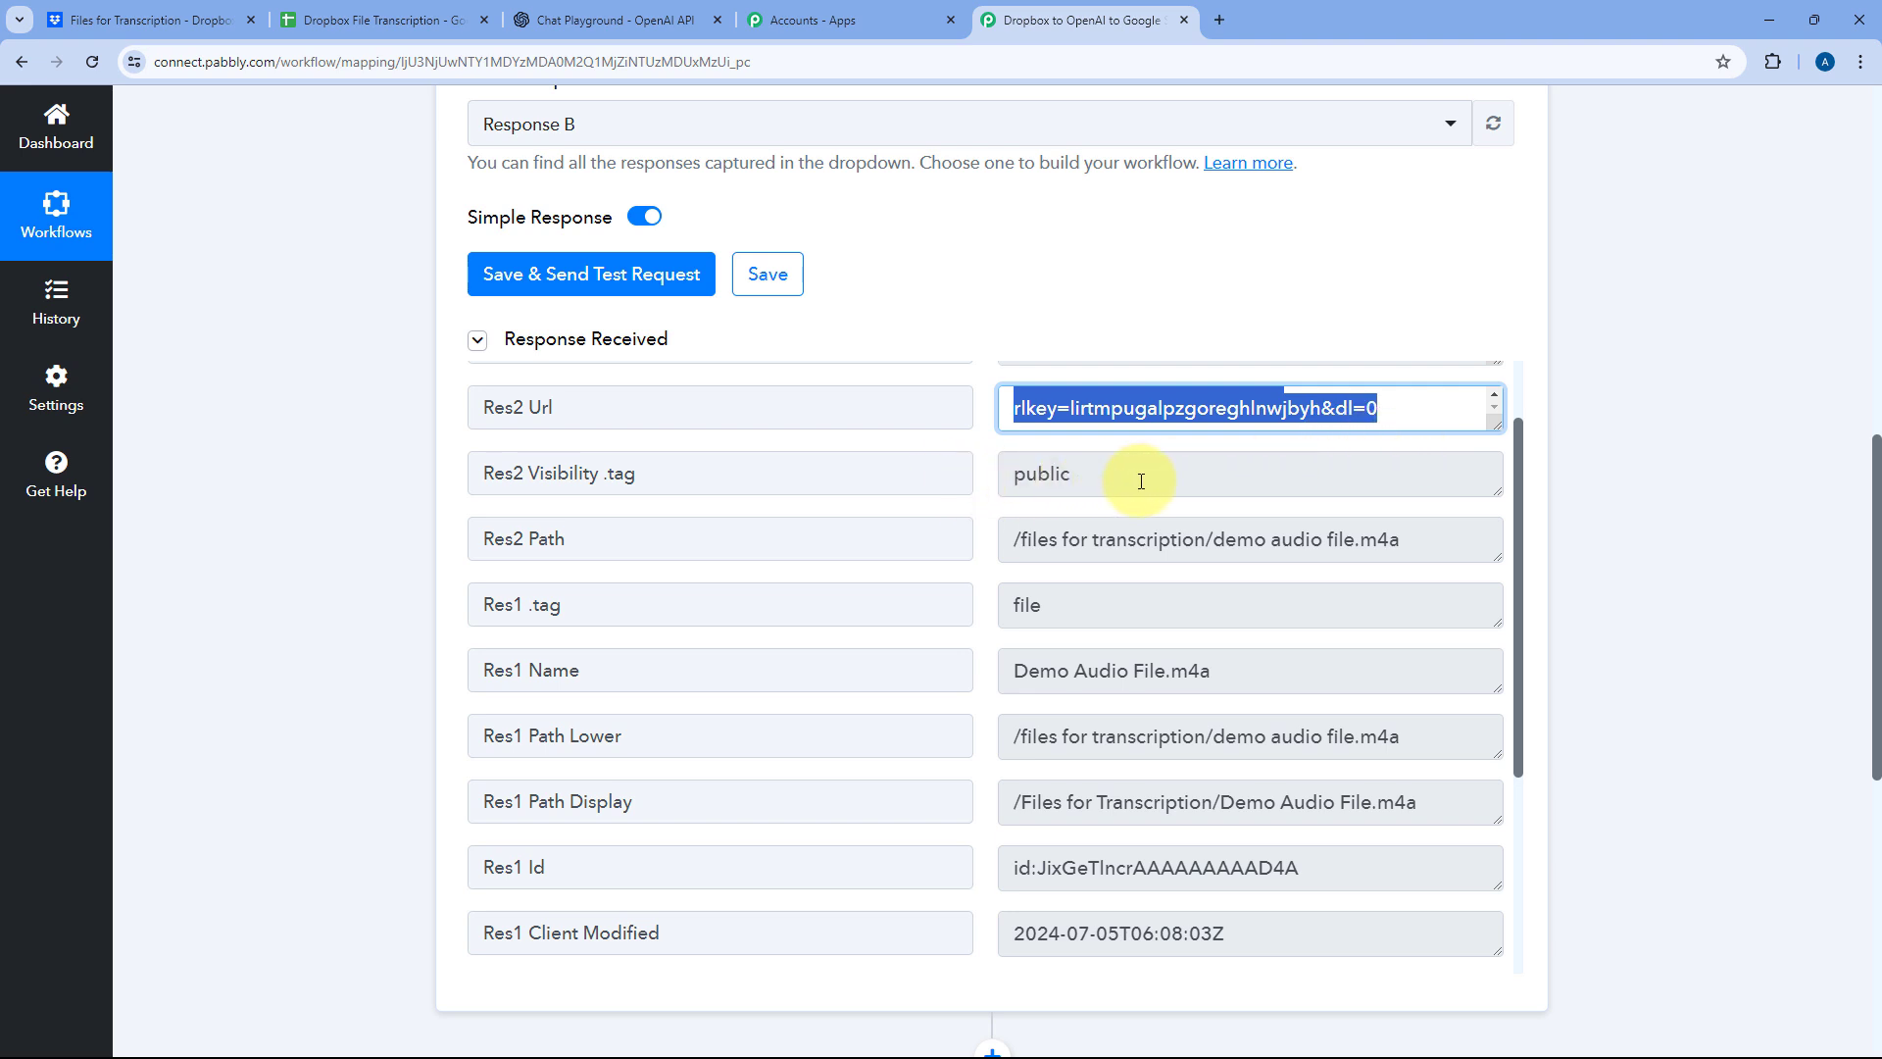
{"action": "left_click_drag", "start_coordinate": [1134, 475], "coordinate": [895, 474]}
{"action": "scroll", "coordinate": [938, 475], "scroll_direction": "down", "scroll_amount": 1}
{"action": "scroll", "coordinate": [939, 481], "scroll_direction": "down", "scroll_amount": 1}
{"action": "left_click_drag", "start_coordinate": [1015, 442], "coordinate": [1407, 441]}
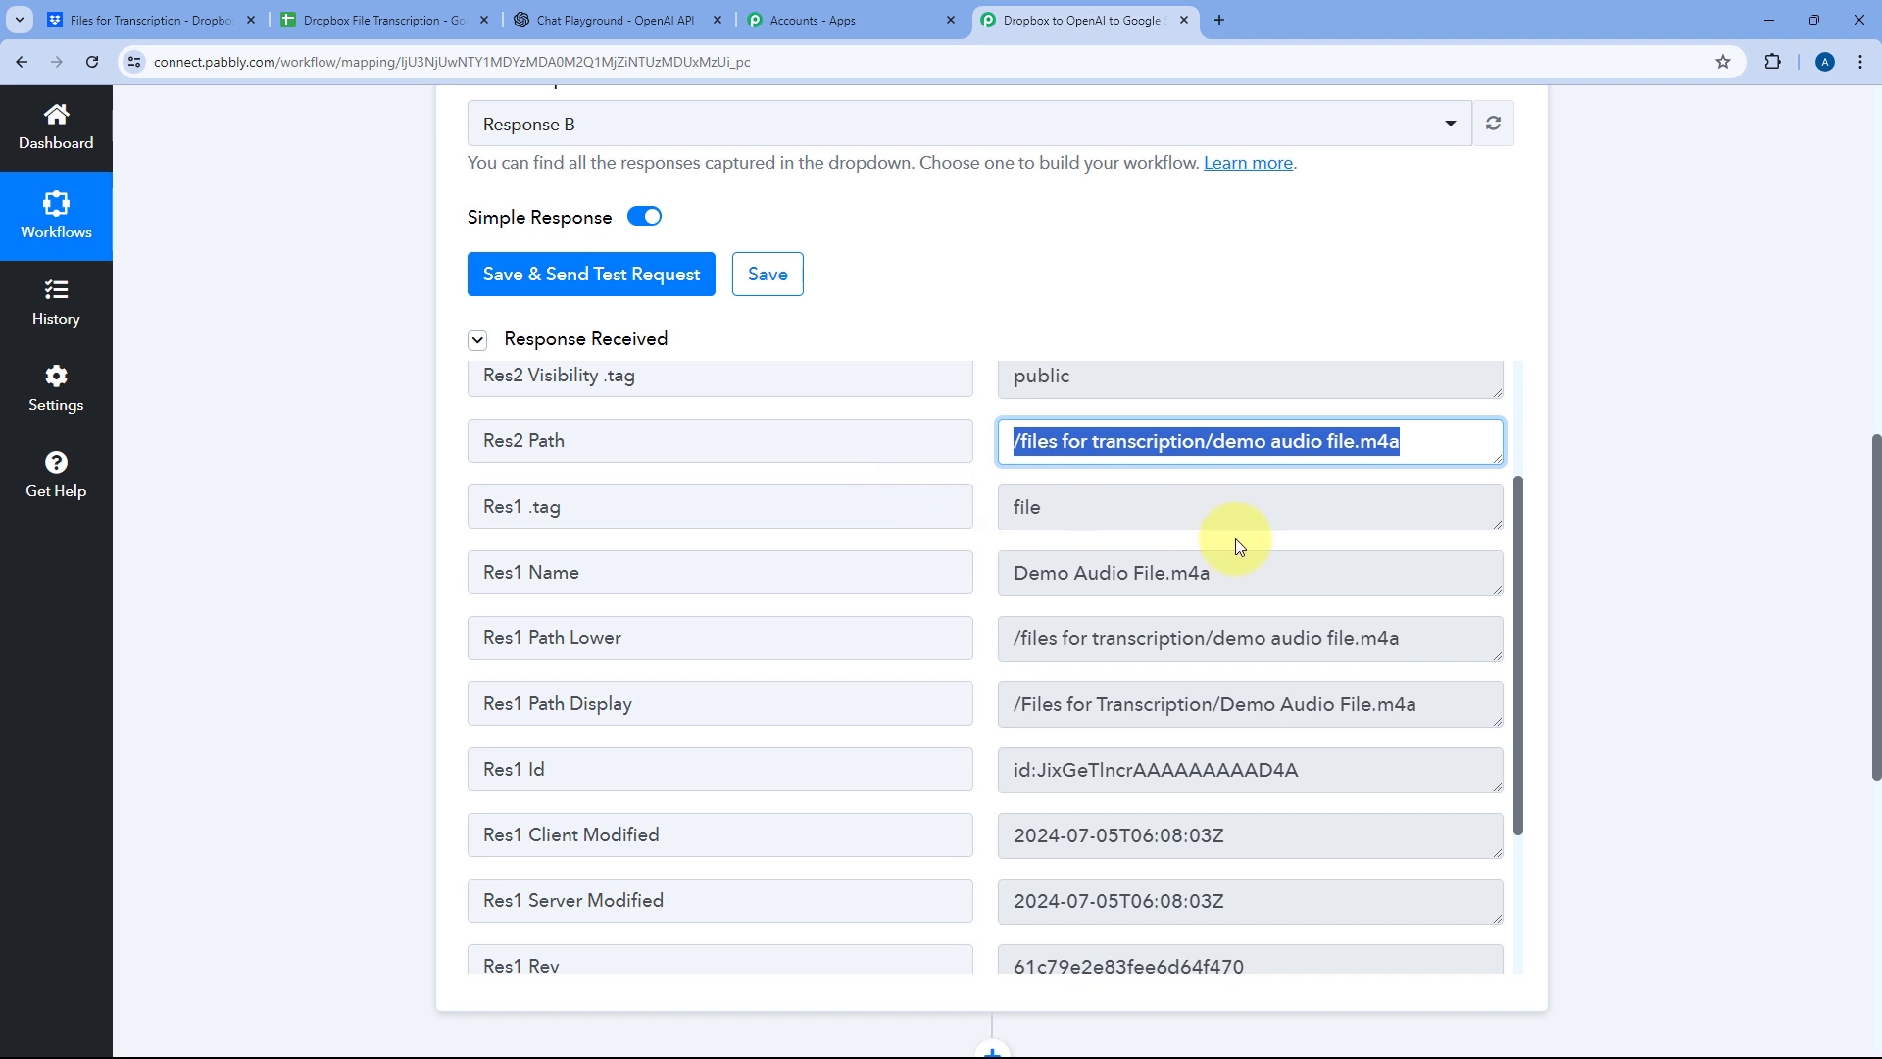
{"action": "left_click_drag", "start_coordinate": [1214, 573], "coordinate": [1011, 573]}
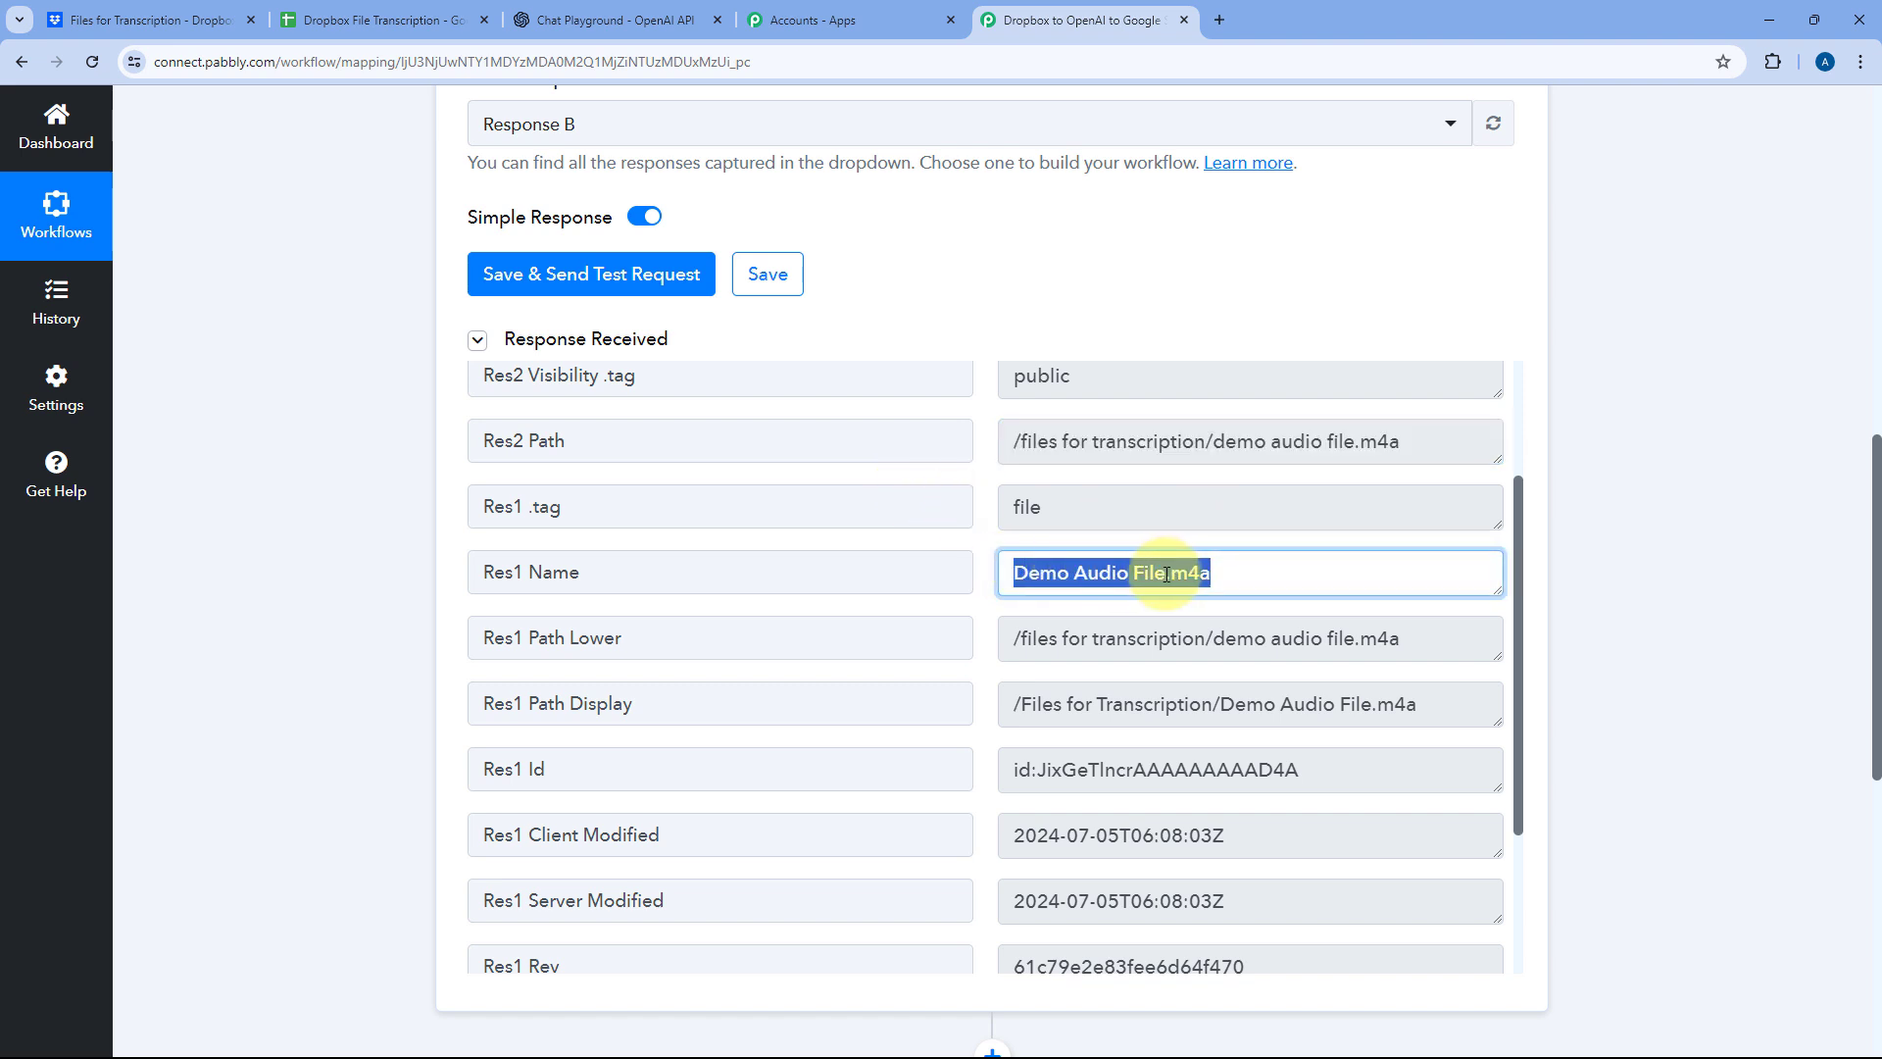
{"action": "left_click", "coordinate": [196, 20]}
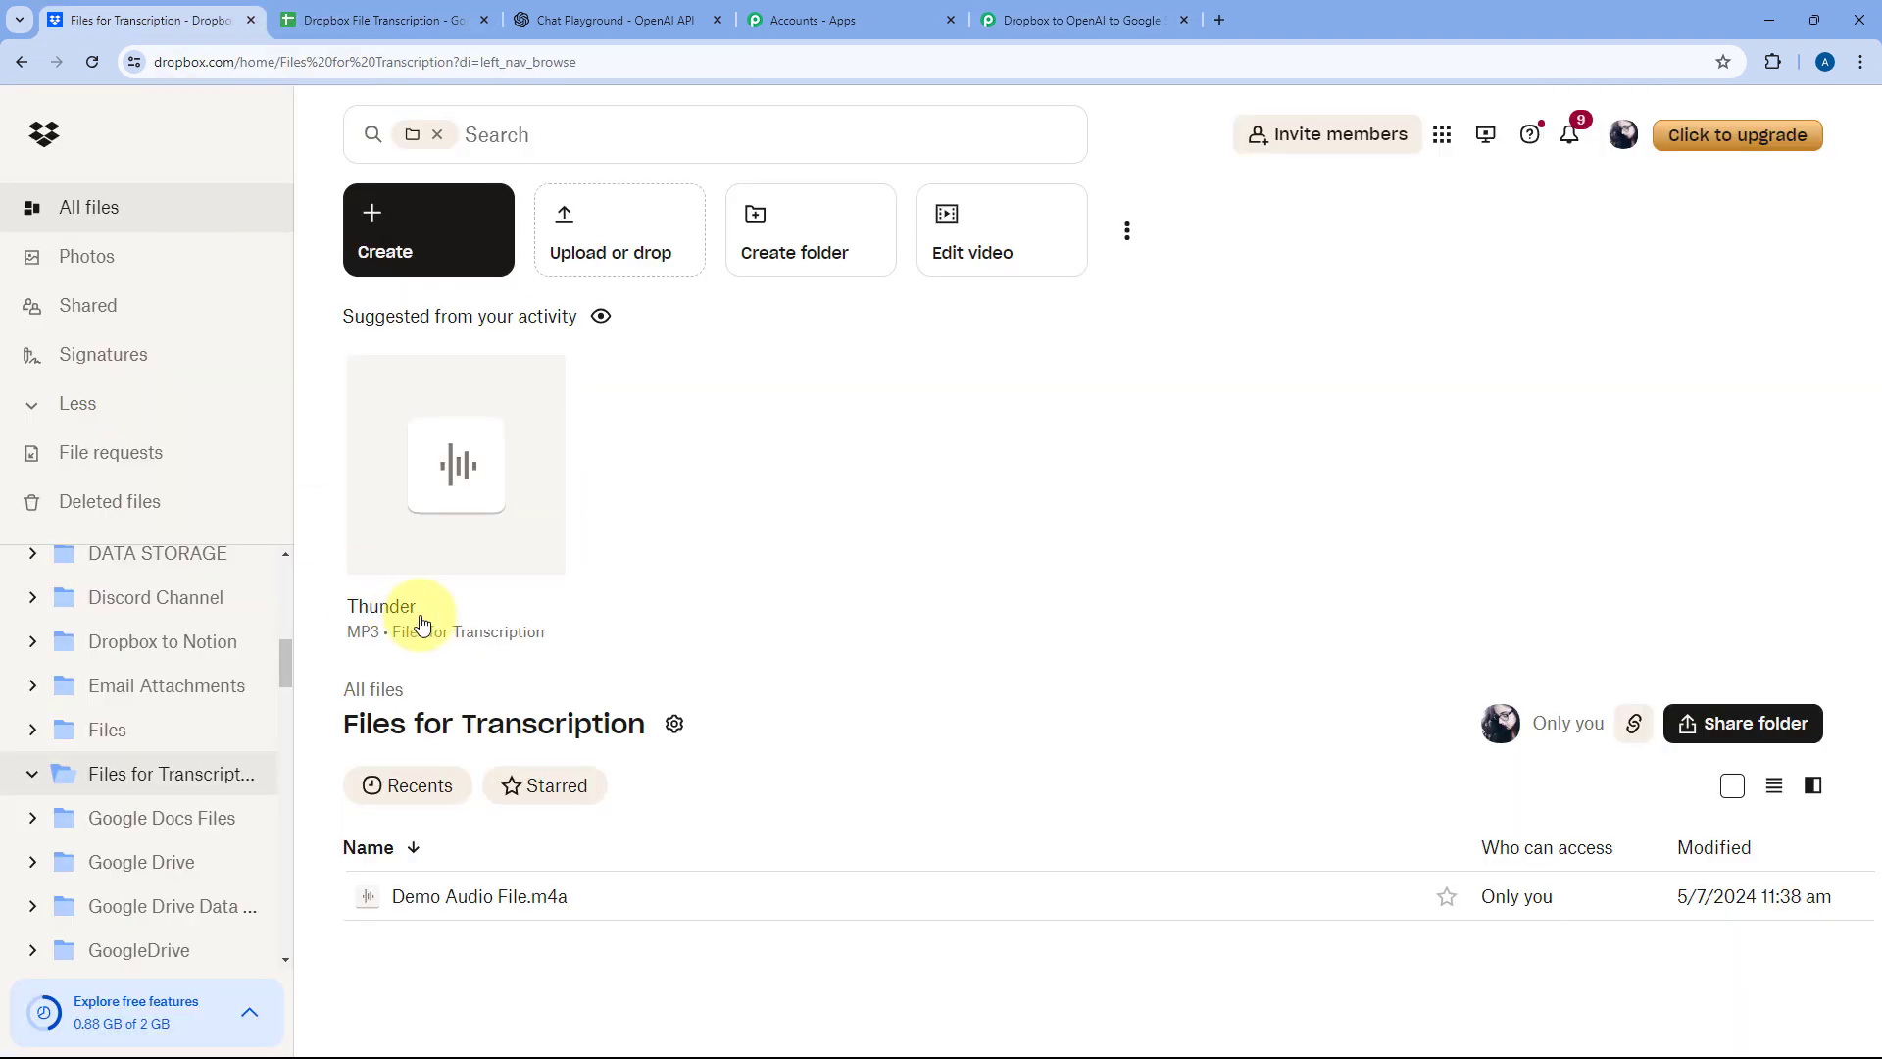
{"action": "left_click", "coordinate": [999, 15]}
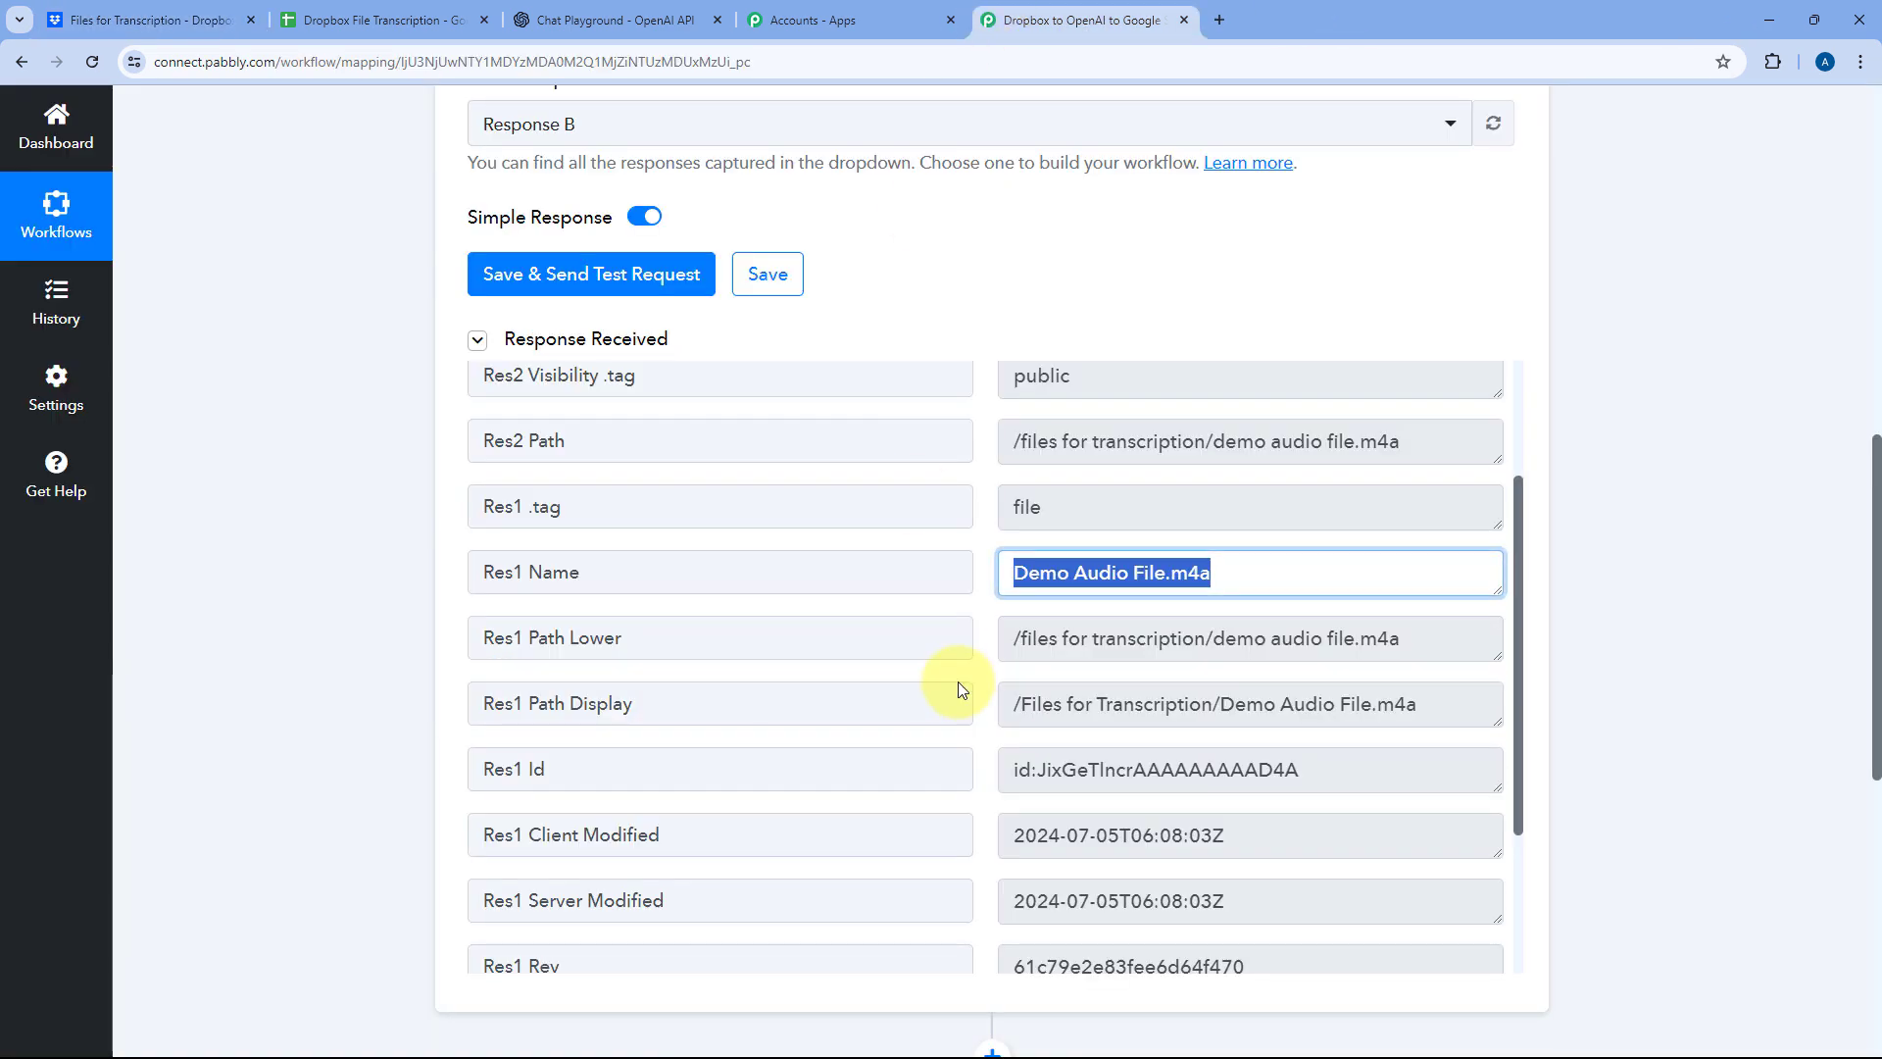
{"action": "scroll", "coordinate": [981, 676], "scroll_direction": "down", "scroll_amount": 1}
{"action": "scroll", "coordinate": [988, 655], "scroll_direction": "up", "scroll_amount": 1}
{"action": "scroll", "coordinate": [986, 647], "scroll_direction": "down", "scroll_amount": 3}
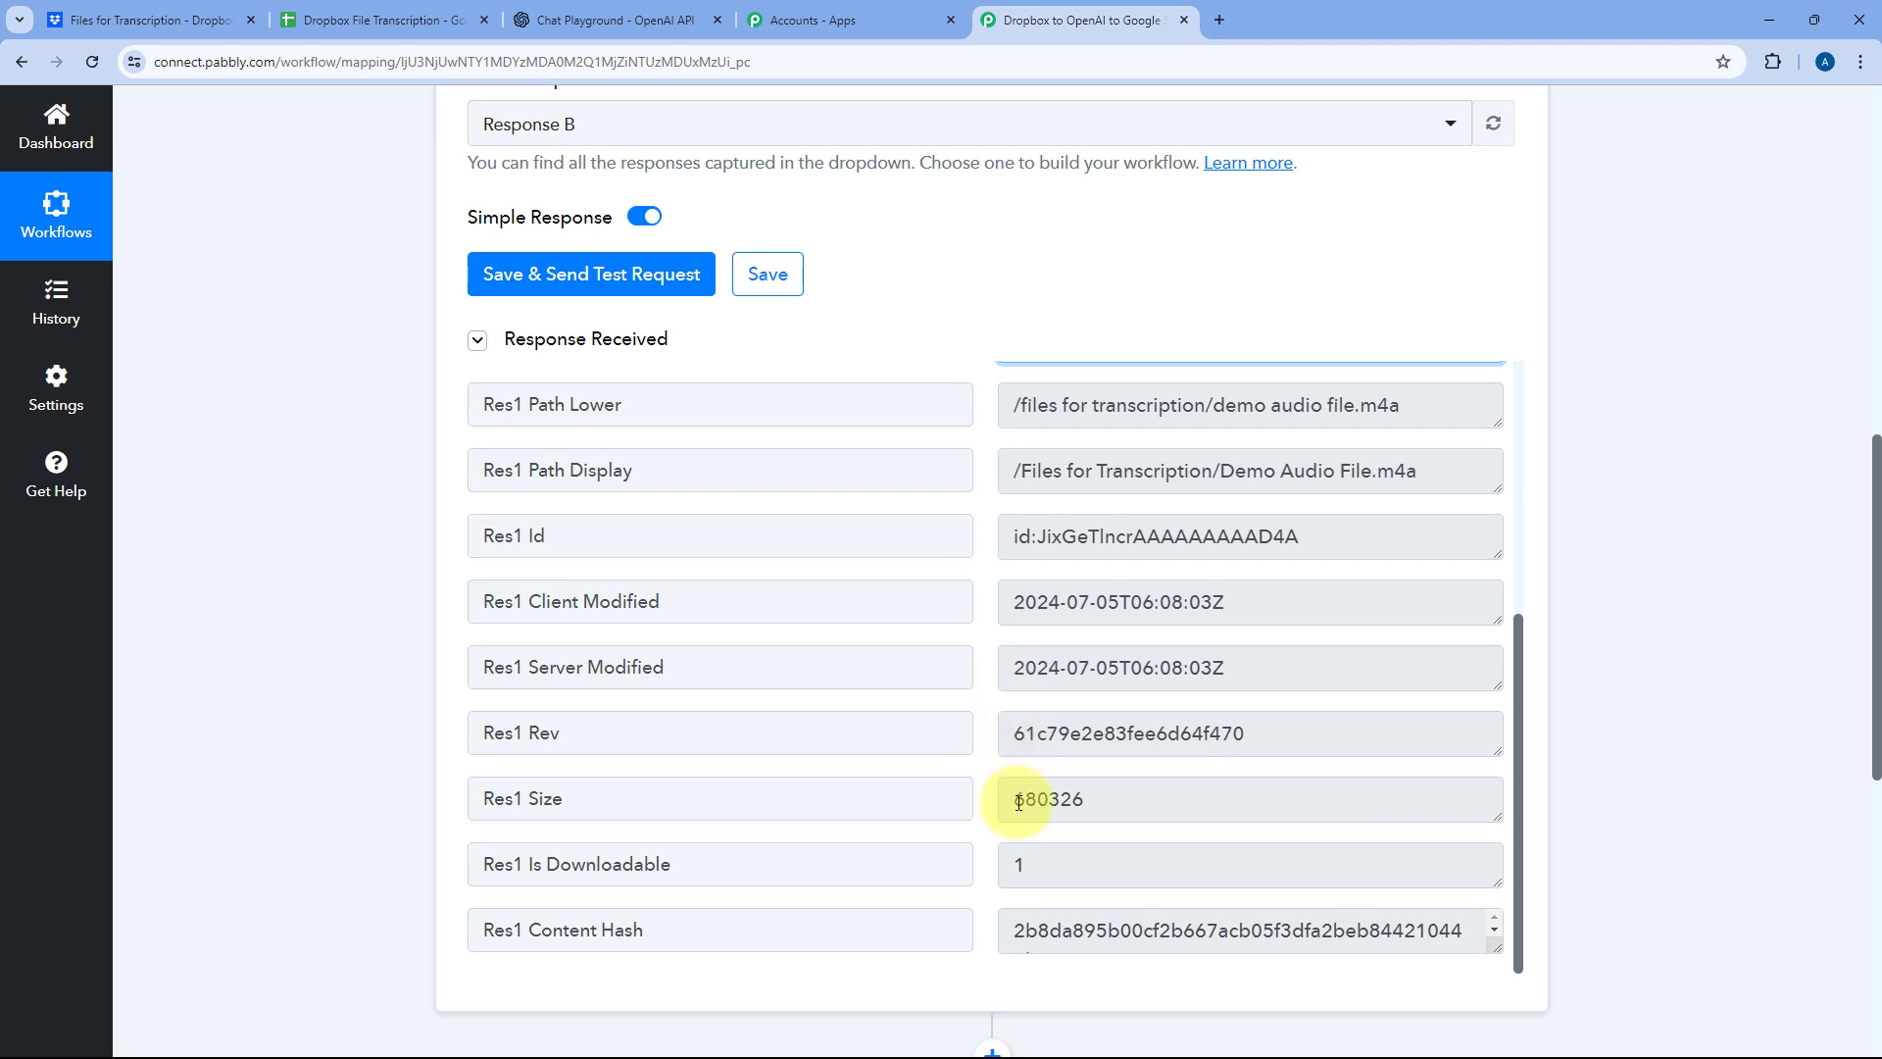
{"action": "scroll", "coordinate": [992, 627], "scroll_direction": "up", "scroll_amount": 1}
{"action": "scroll", "coordinate": [983, 601], "scroll_direction": "down", "scroll_amount": 1}
{"action": "scroll", "coordinate": [985, 603], "scroll_direction": "up", "scroll_amount": 1}
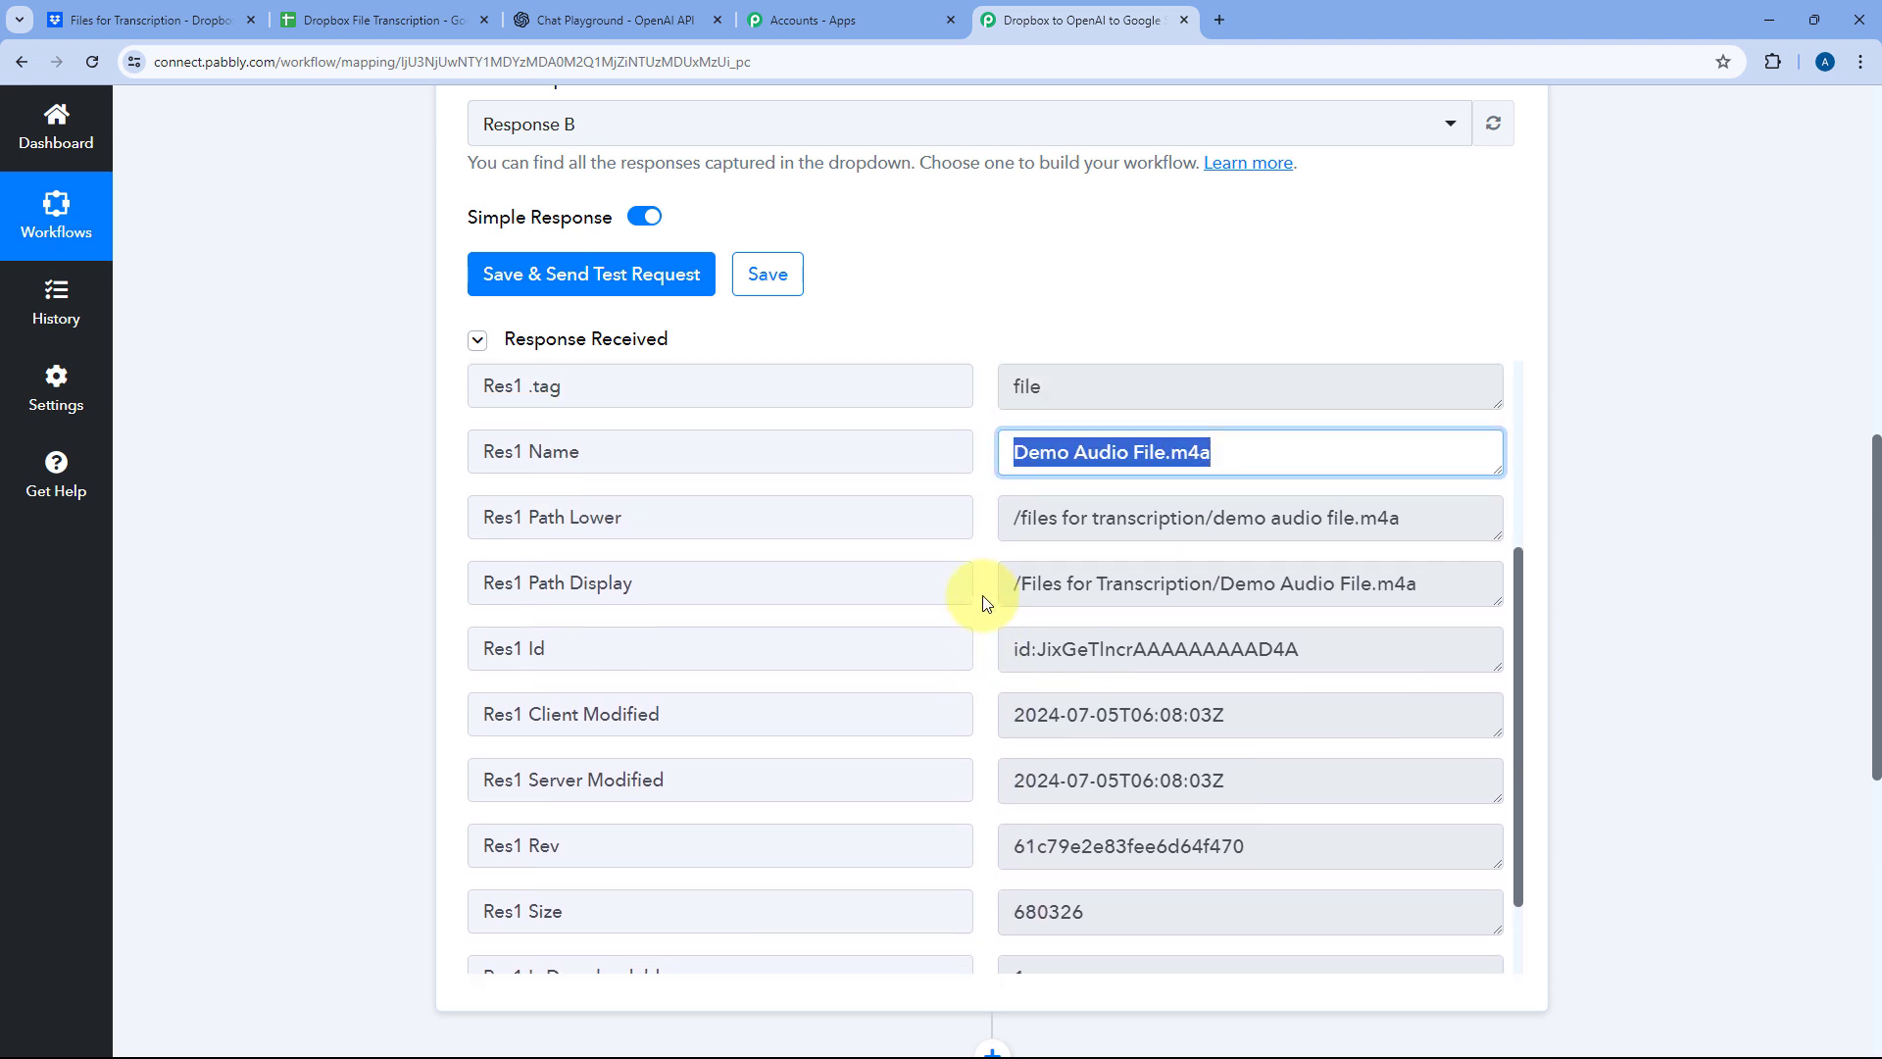
Step: Check the Dropbox folder against the trigger response again and enlarge the Res3 Shareable Link value to show the full link
{"action": "scroll", "coordinate": [988, 578], "scroll_direction": "up", "scroll_amount": 3}
{"action": "left_click", "coordinate": [979, 538]}
{"action": "scroll", "coordinate": [991, 475], "scroll_direction": "up", "scroll_amount": 1}
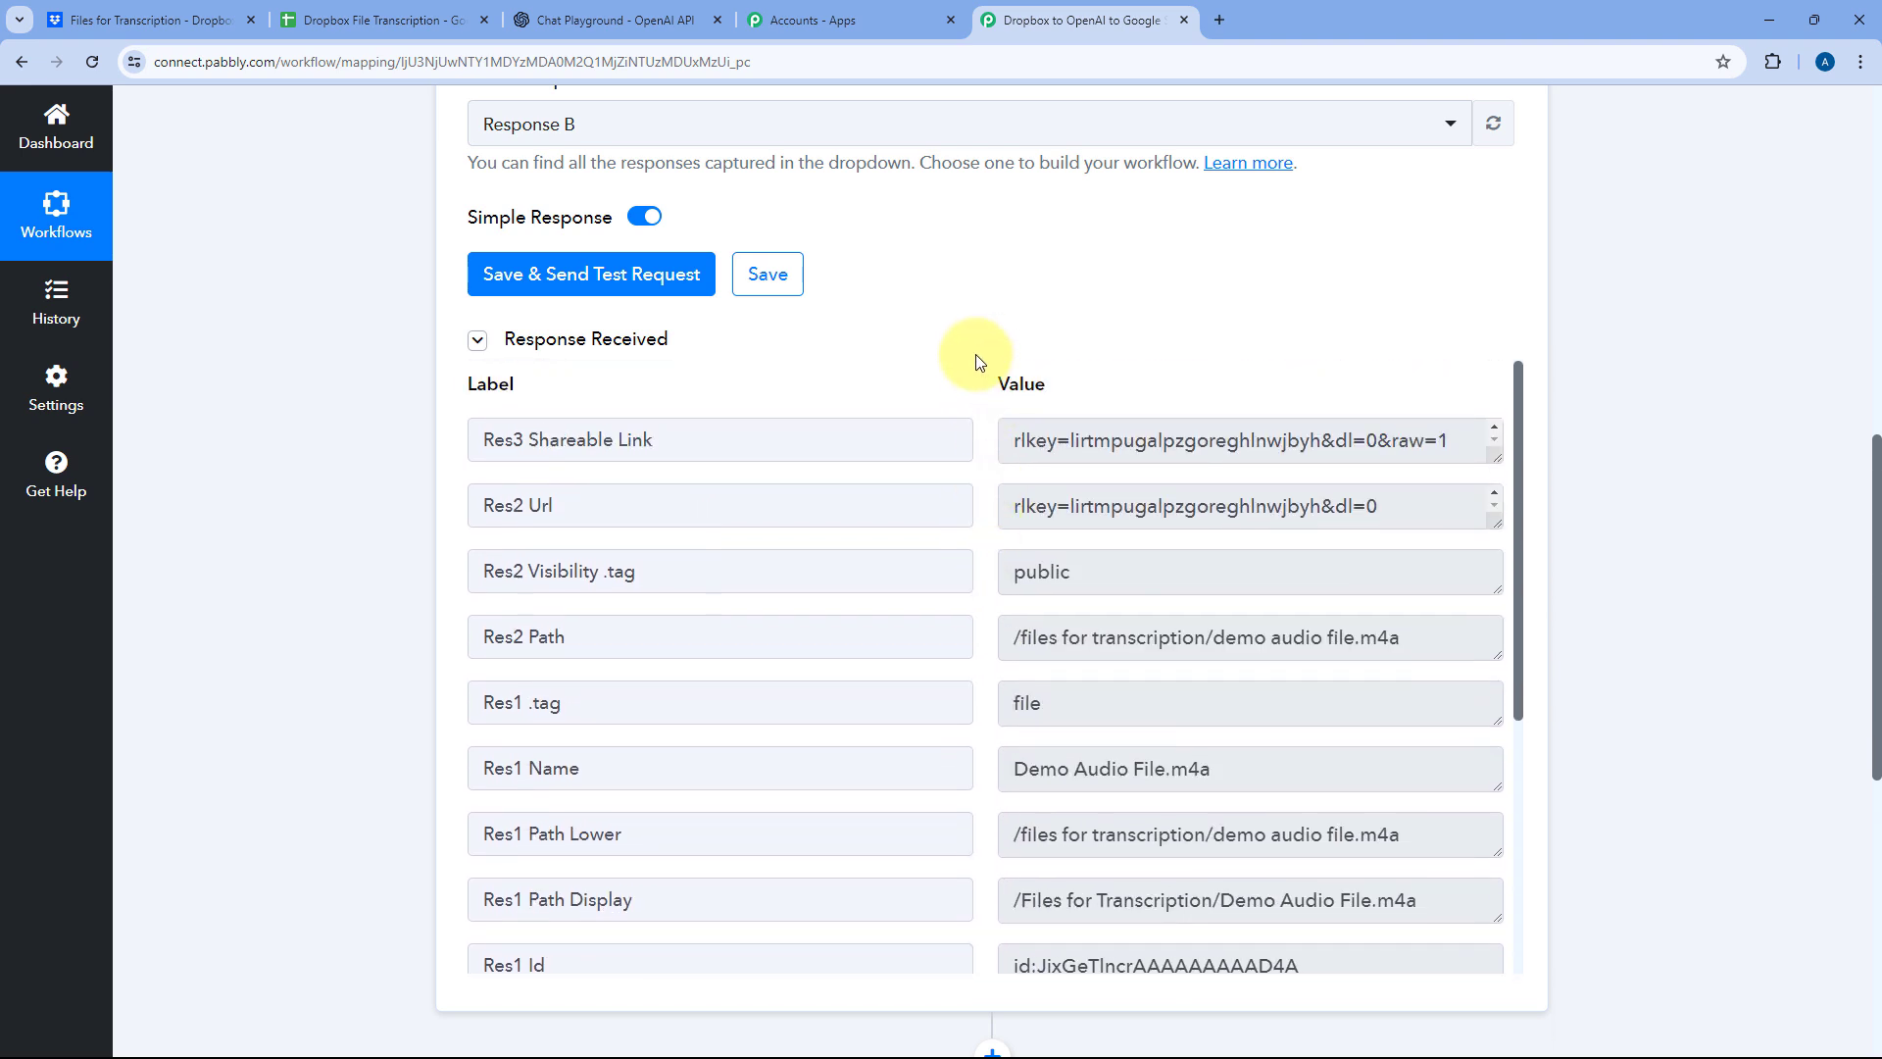
{"action": "left_click", "coordinate": [147, 20]}
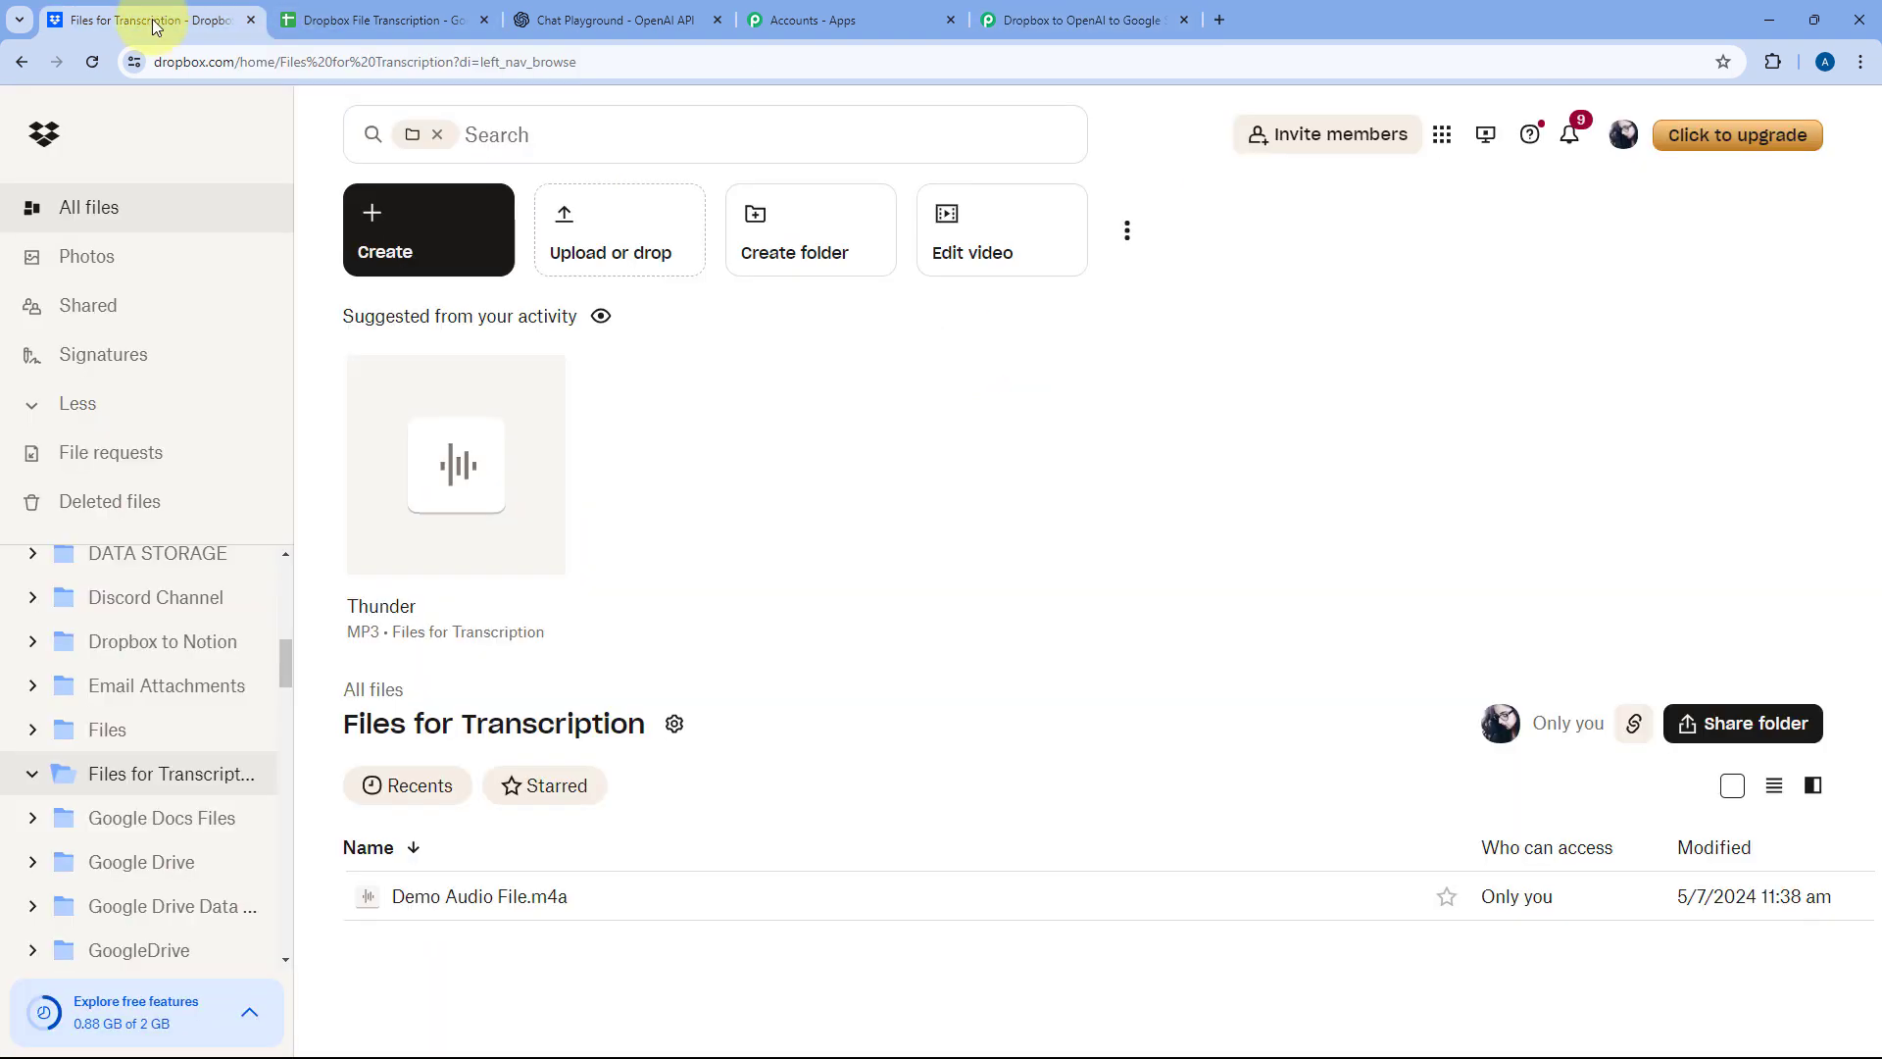
{"action": "left_click", "coordinate": [1010, 23]}
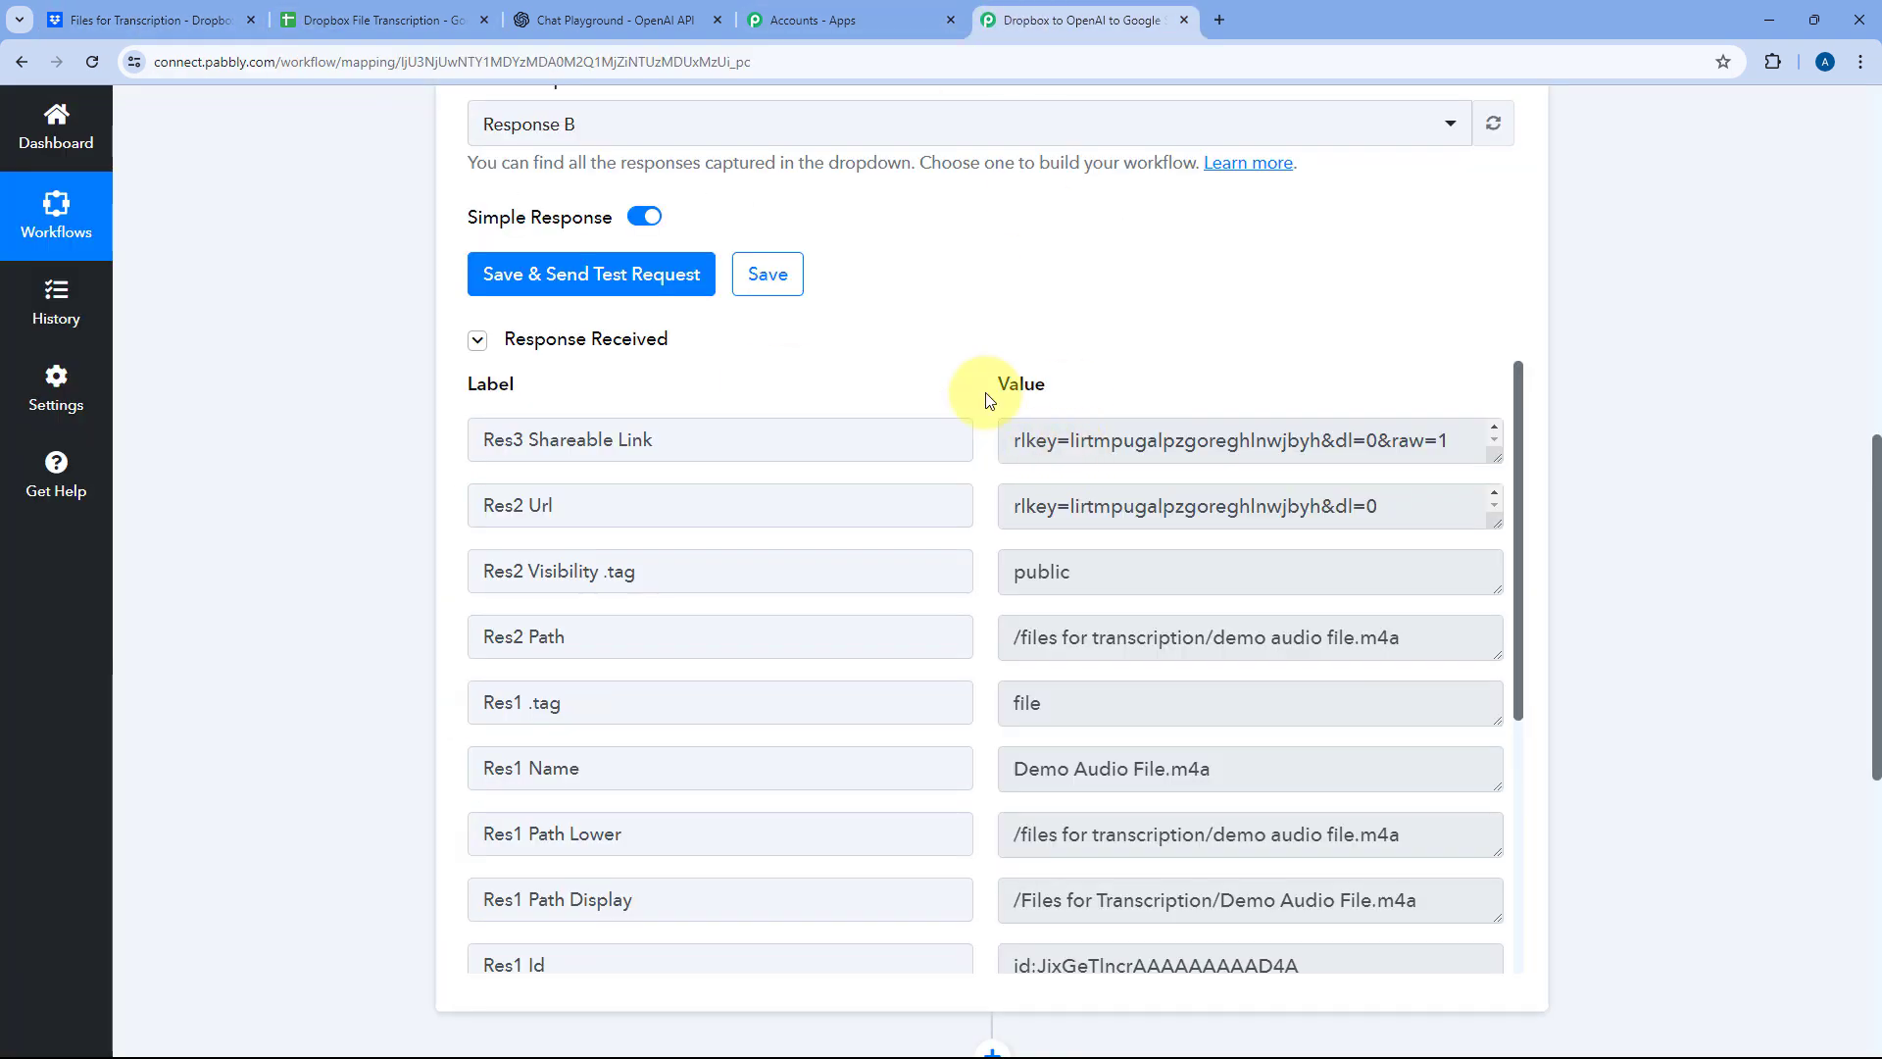
{"action": "scroll", "coordinate": [1002, 609], "scroll_direction": "up", "scroll_amount": 3}
{"action": "scroll", "coordinate": [1243, 621], "scroll_direction": "down", "scroll_amount": 1}
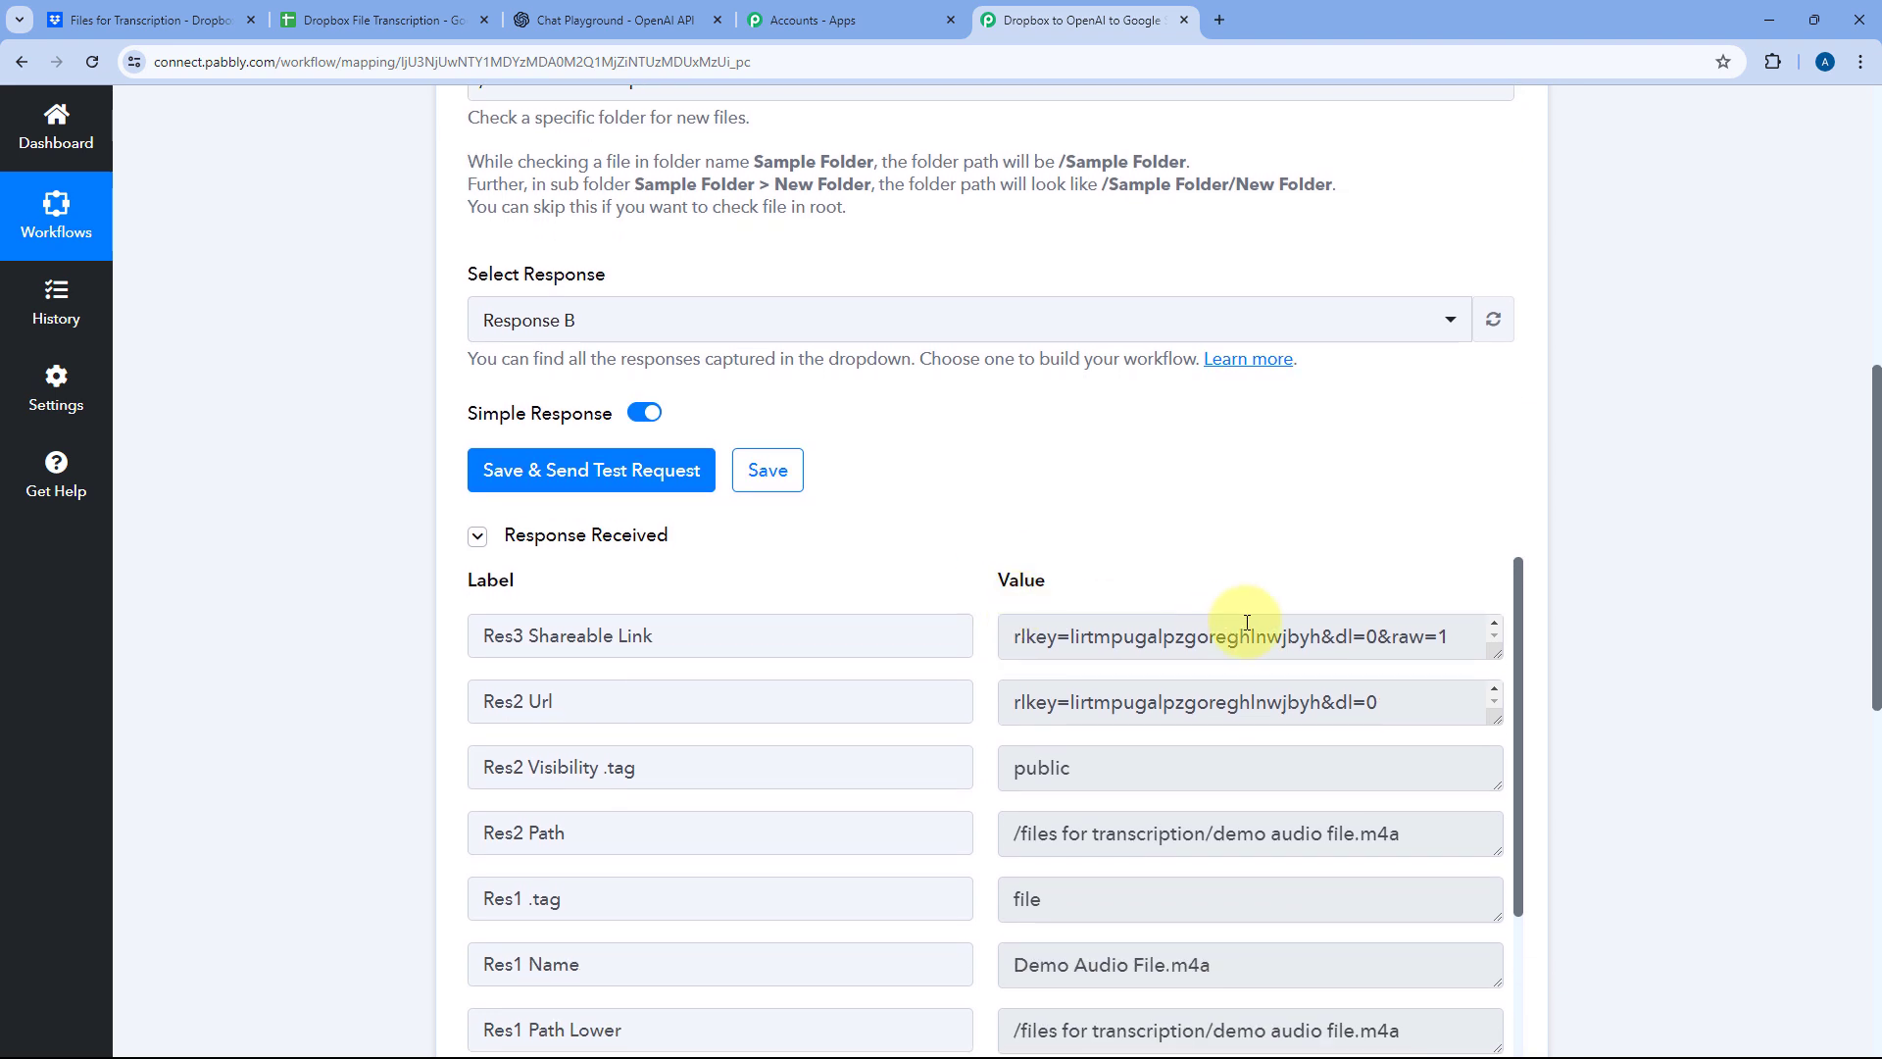
{"action": "scroll", "coordinate": [1225, 611], "scroll_direction": "up", "scroll_amount": 1}
{"action": "scroll", "coordinate": [1588, 468], "scroll_direction": "down", "scroll_amount": 2}
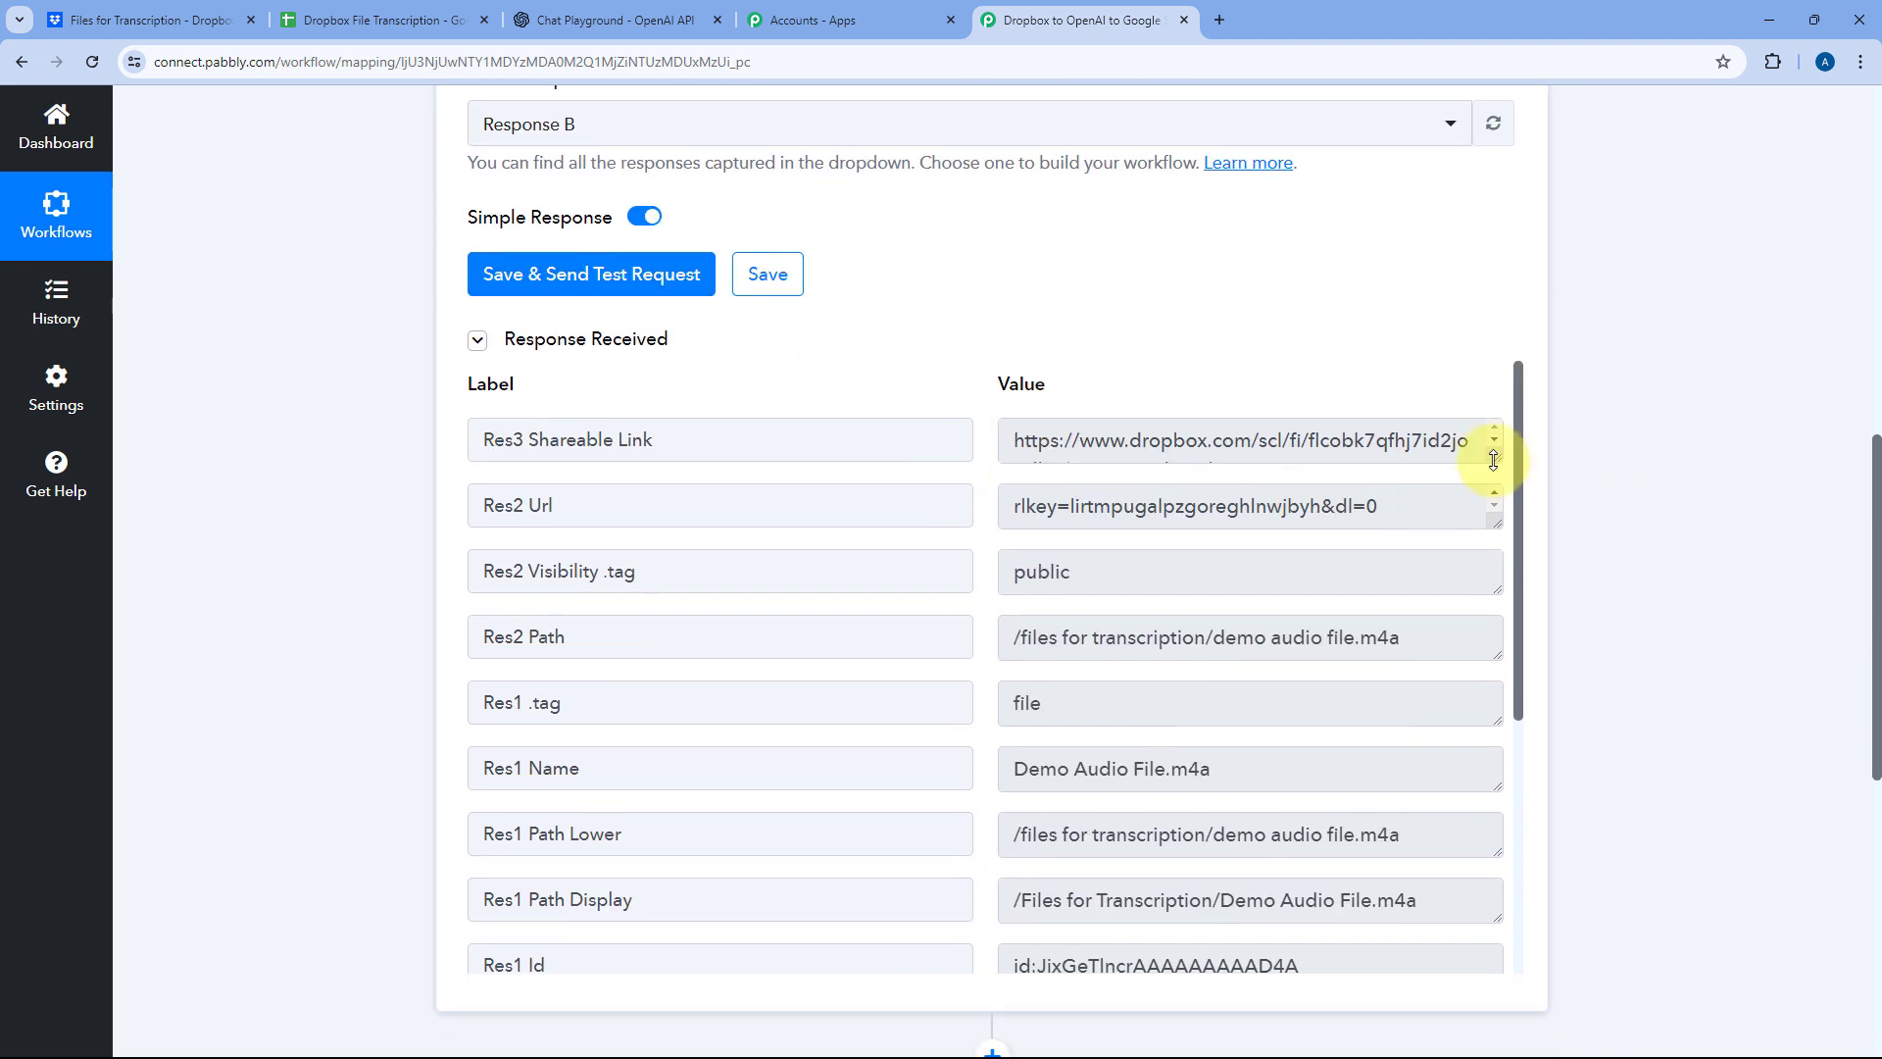
{"action": "left_click_drag", "start_coordinate": [1494, 459], "coordinate": [1491, 526]}
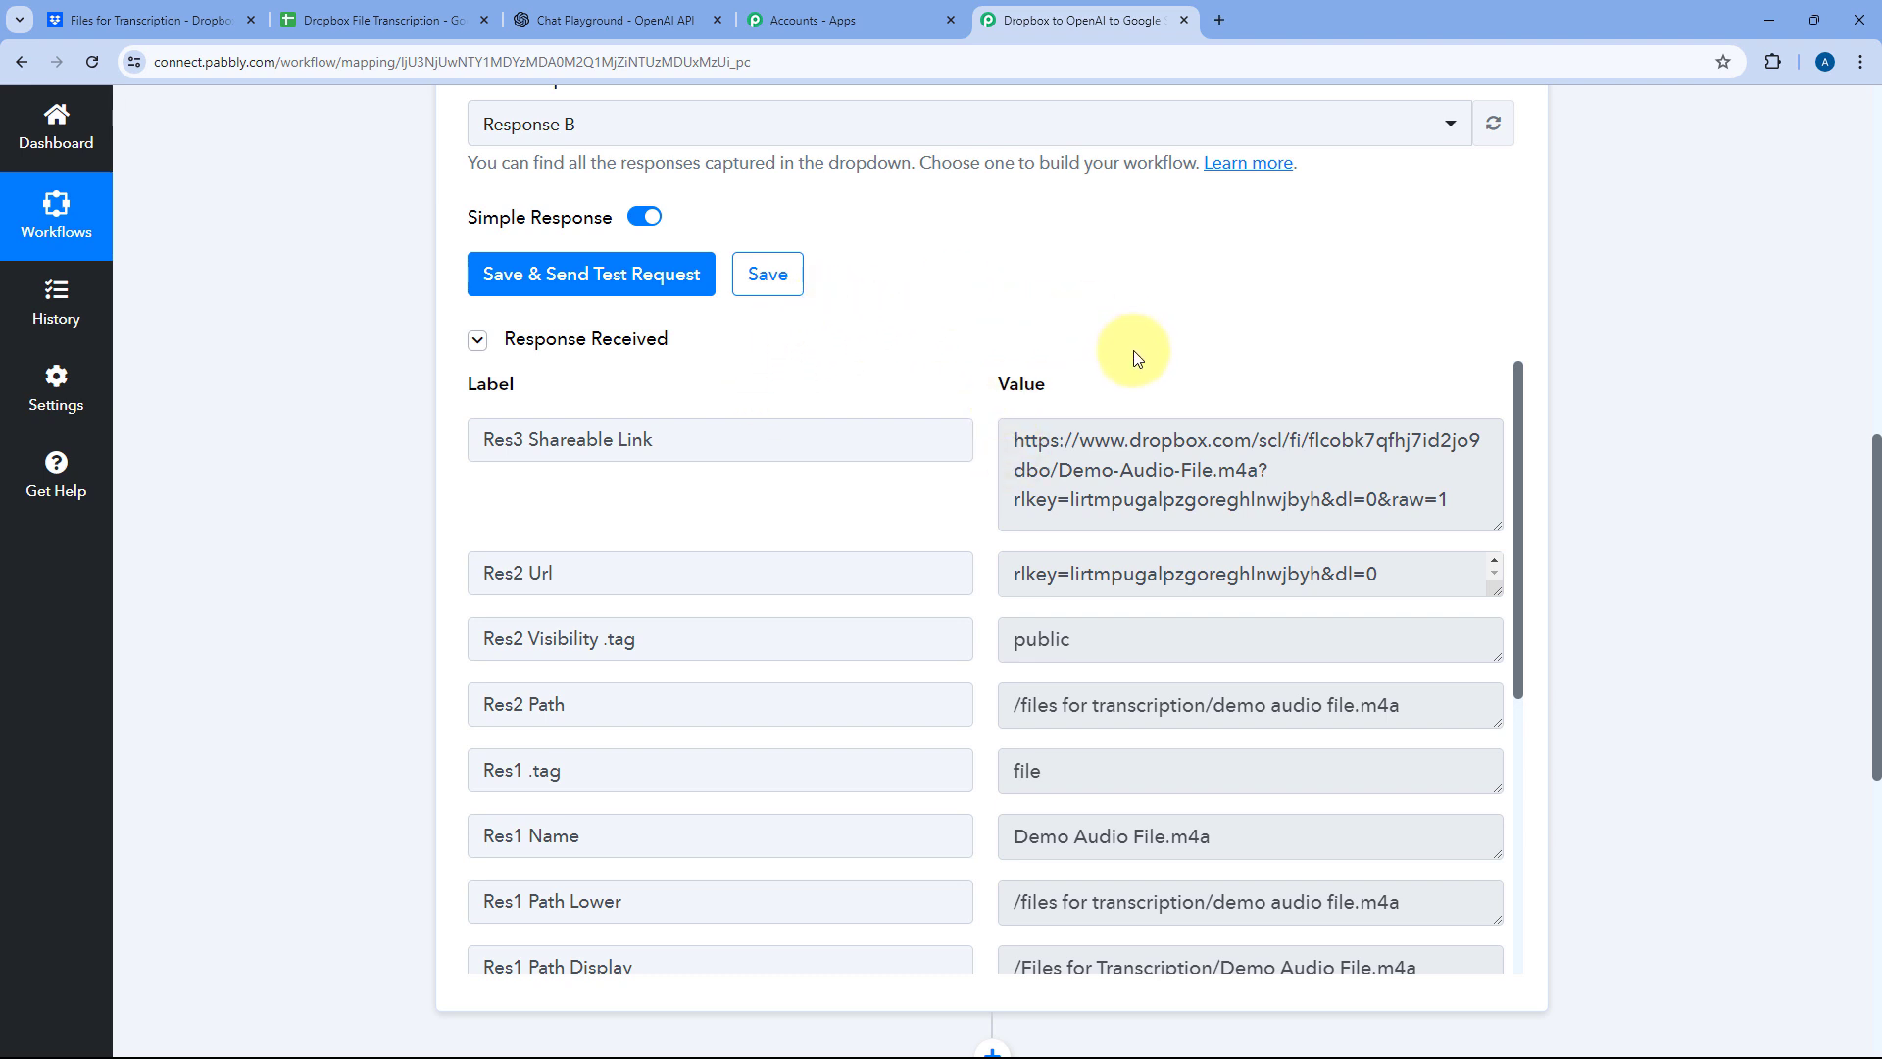
Step: Save the Dropbox trigger and choose OpenAI (ChatGPT, DALL-E, Whisper) as the app for the action step
{"action": "left_click", "coordinate": [762, 278]}
{"action": "scroll", "coordinate": [449, 490], "scroll_direction": "down", "scroll_amount": 6}
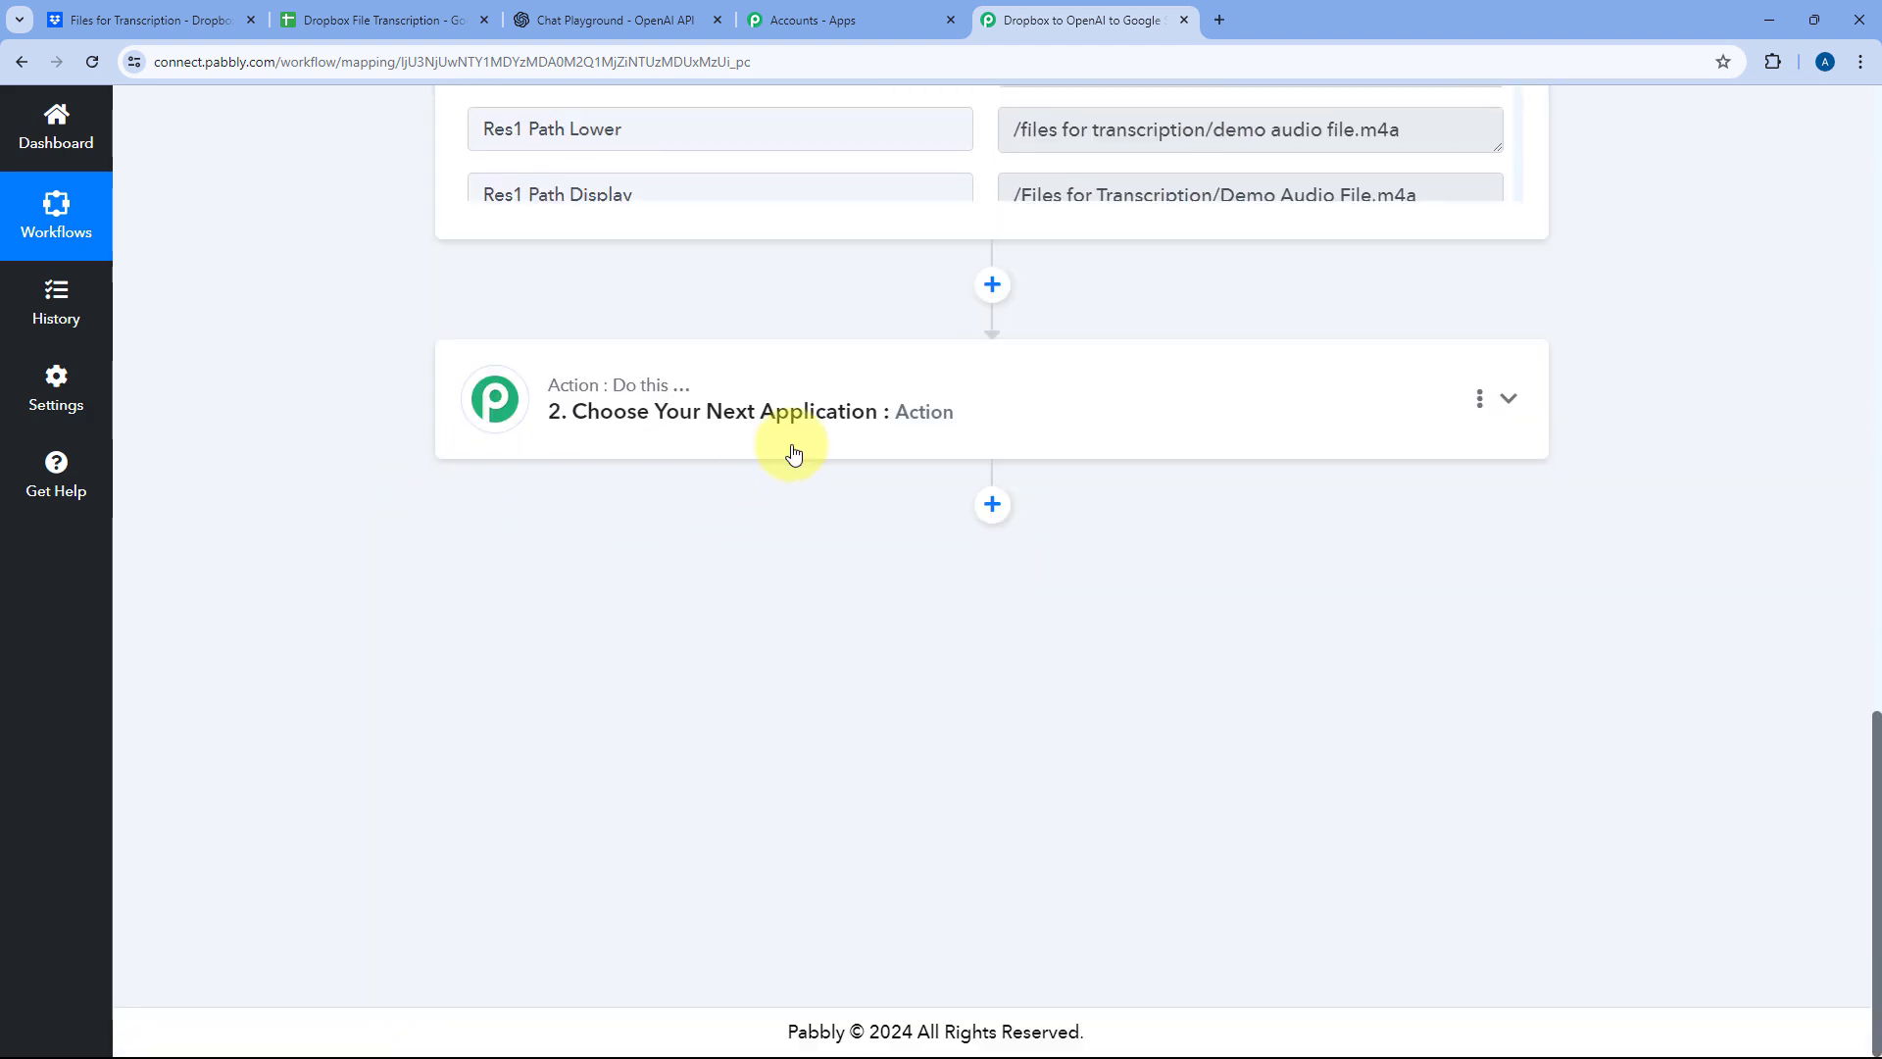
{"action": "left_click", "coordinate": [685, 370]}
{"action": "scroll", "coordinate": [490, 470], "scroll_direction": "down", "scroll_amount": 5}
{"action": "scroll", "coordinate": [522, 542], "scroll_direction": "up", "scroll_amount": 4}
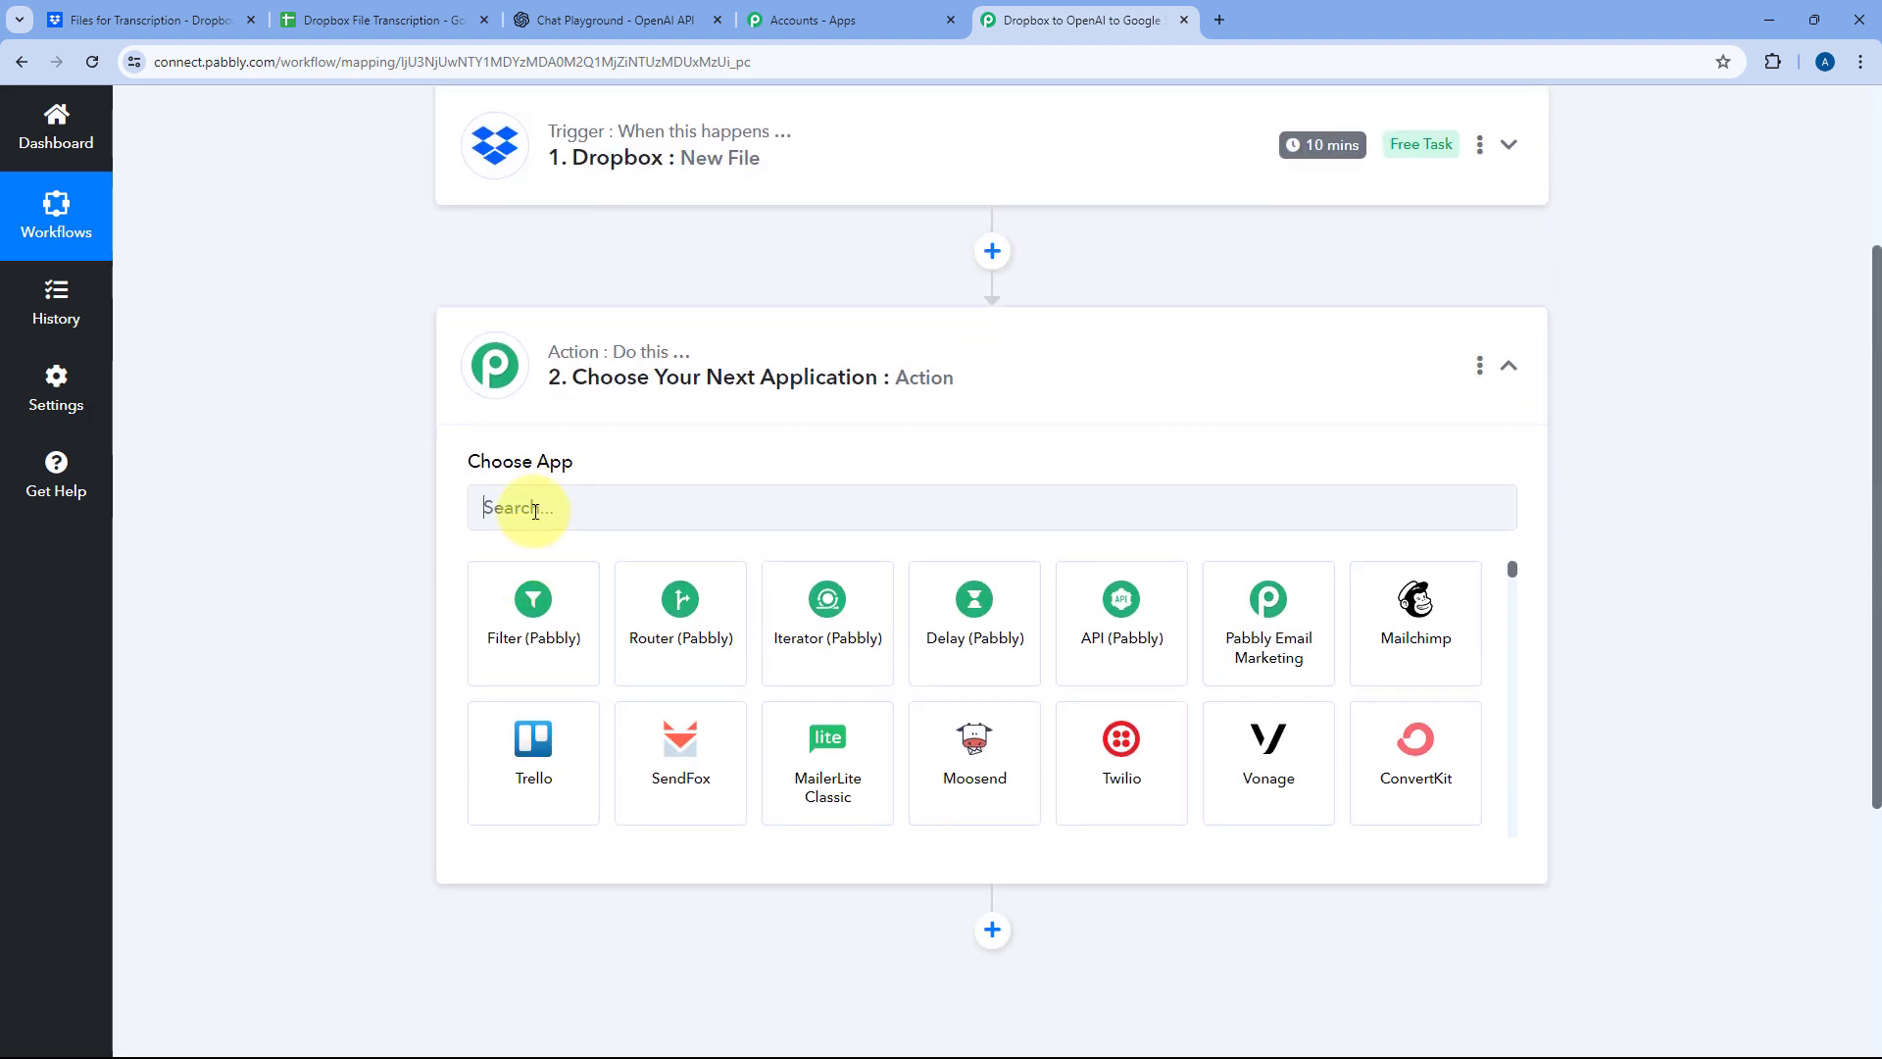
{"action": "left_click", "coordinate": [536, 511]}
{"action": "type", "text": "OpenAI"}
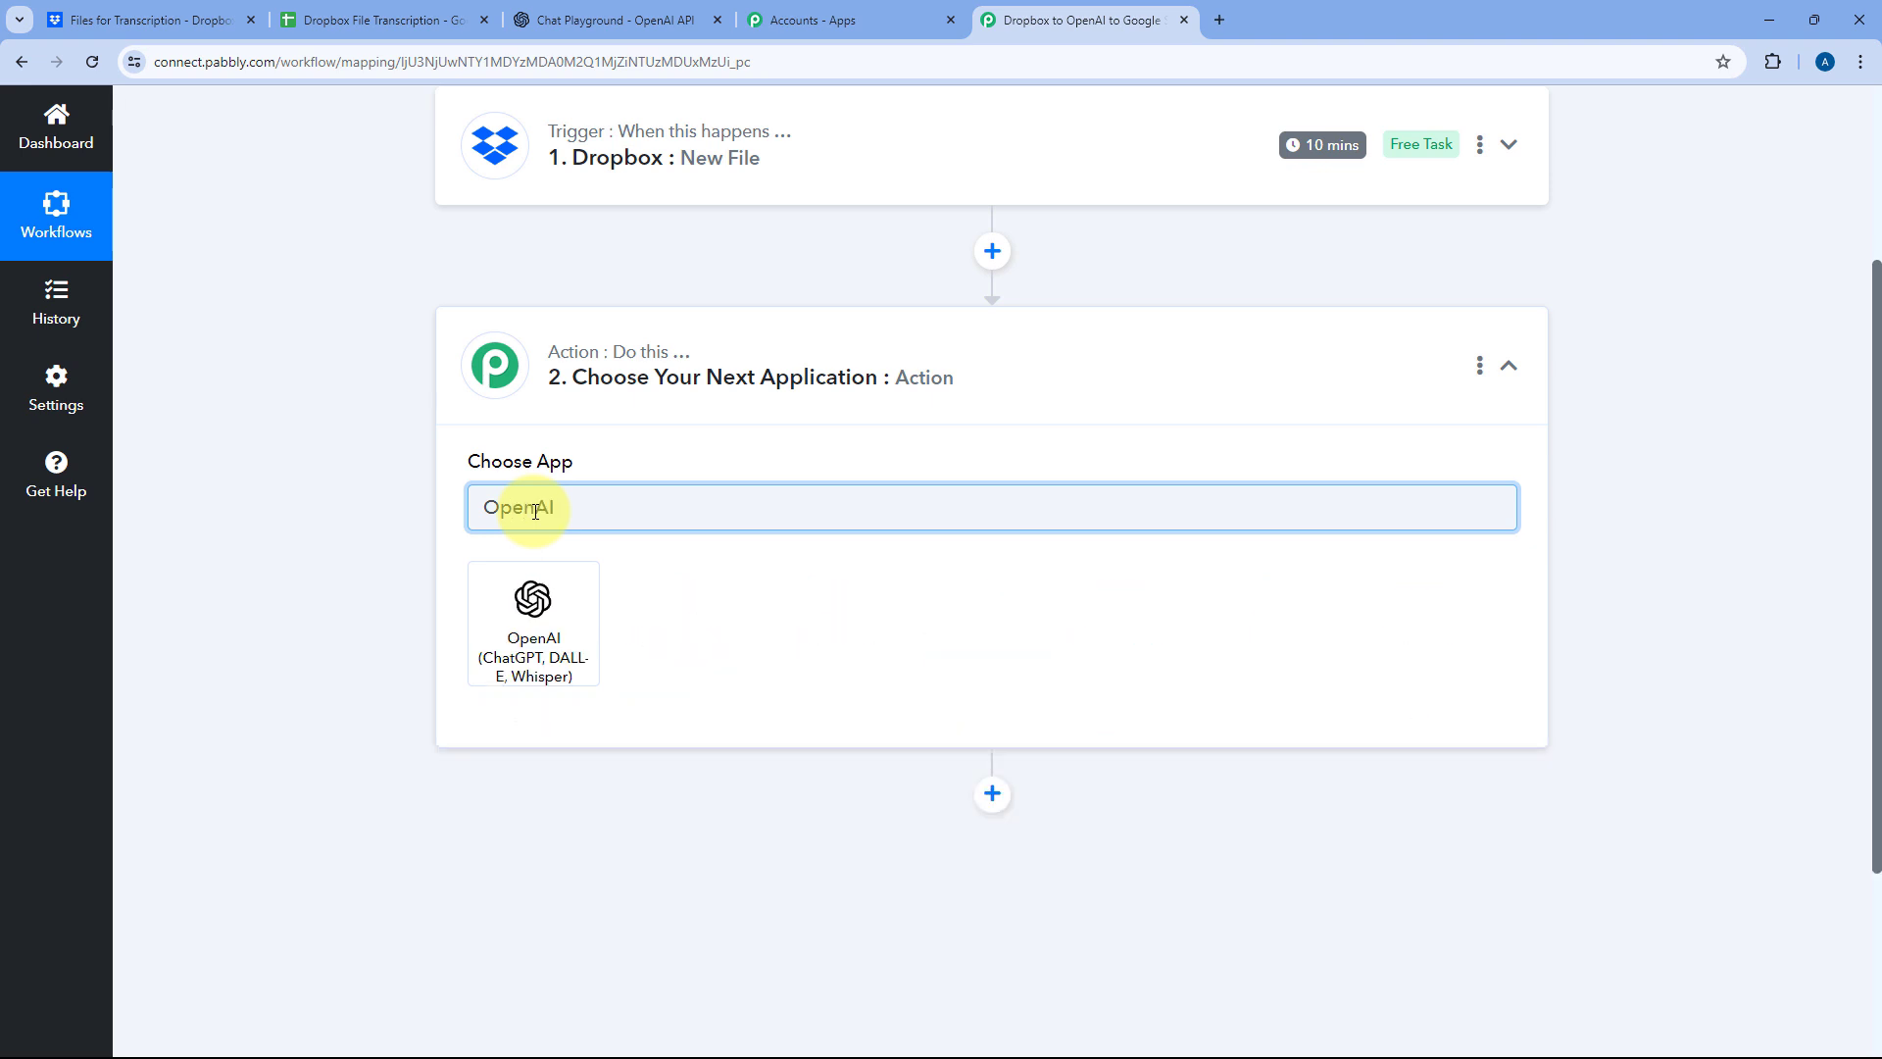
{"action": "left_click", "coordinate": [533, 616]}
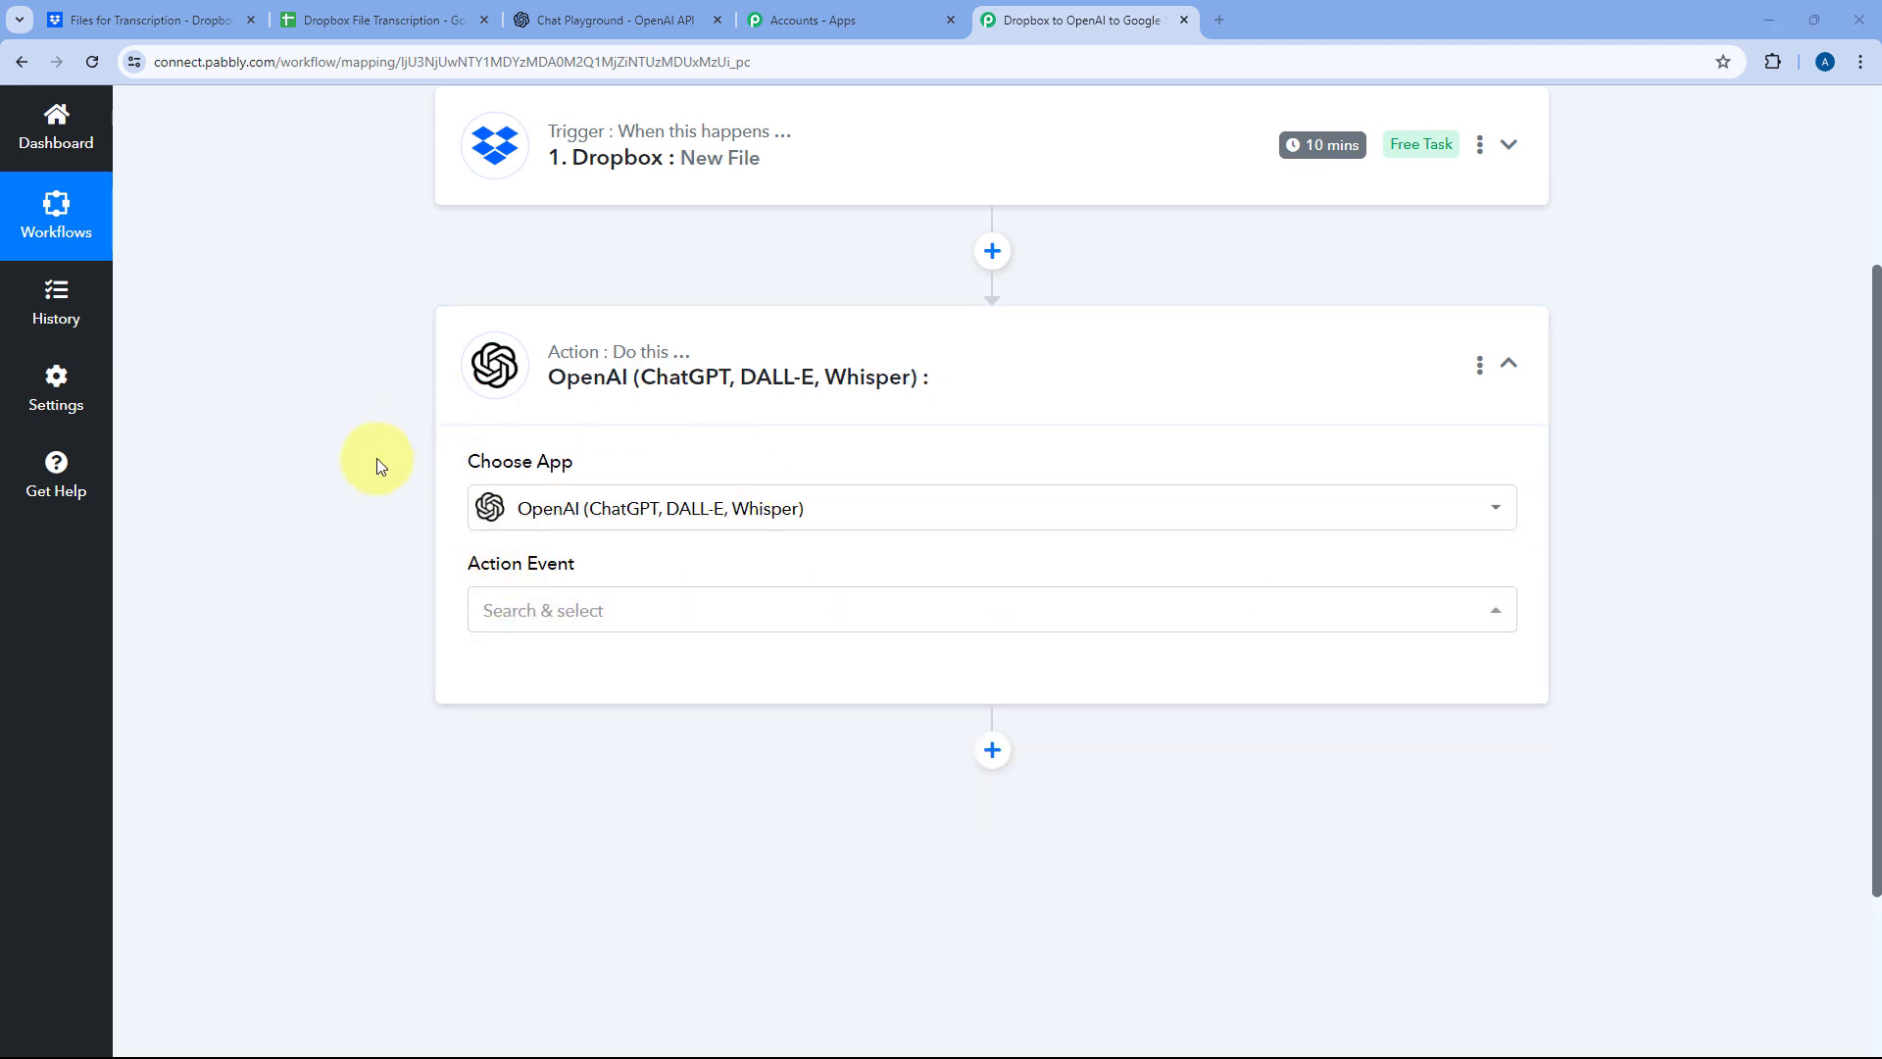
Step: Set the action event to Generate Transcript (Whisper) and start adding a new OpenAI connection
{"action": "scroll", "coordinate": [379, 461], "scroll_direction": "down", "scroll_amount": 3}
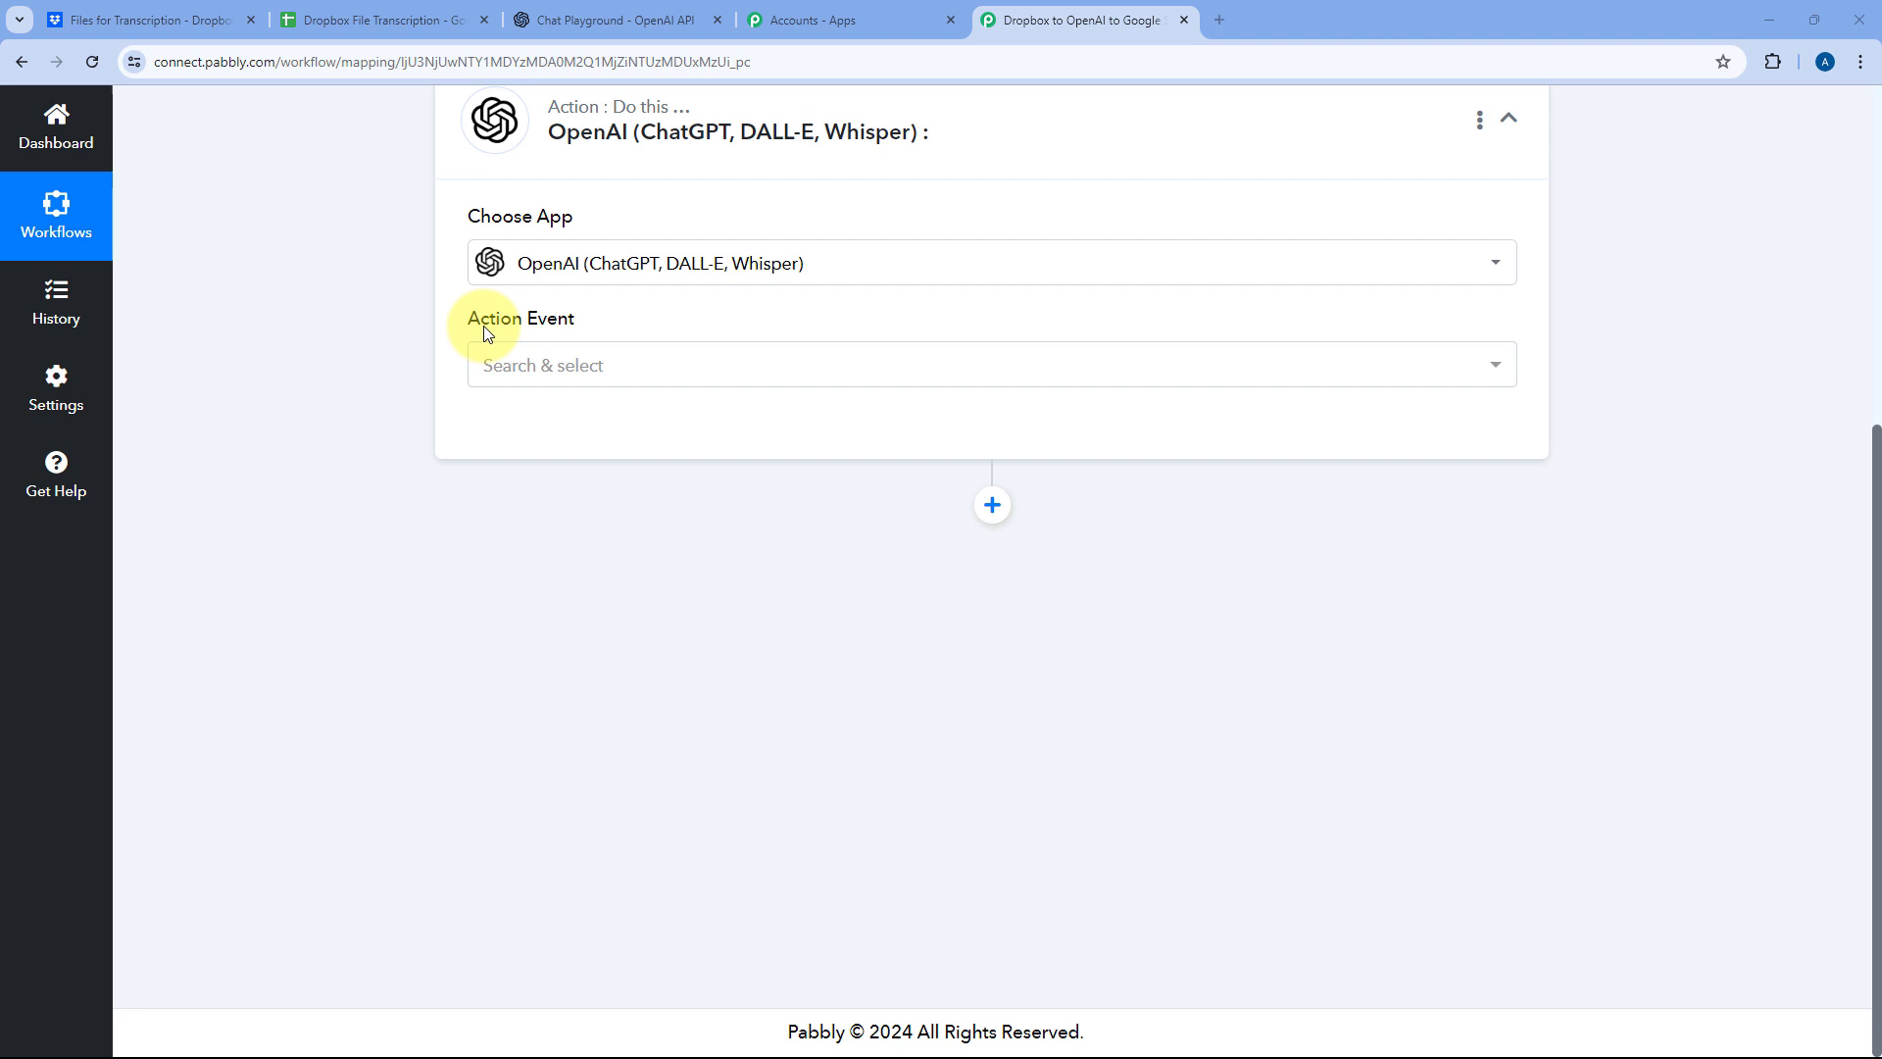
{"action": "left_click", "coordinate": [647, 365]}
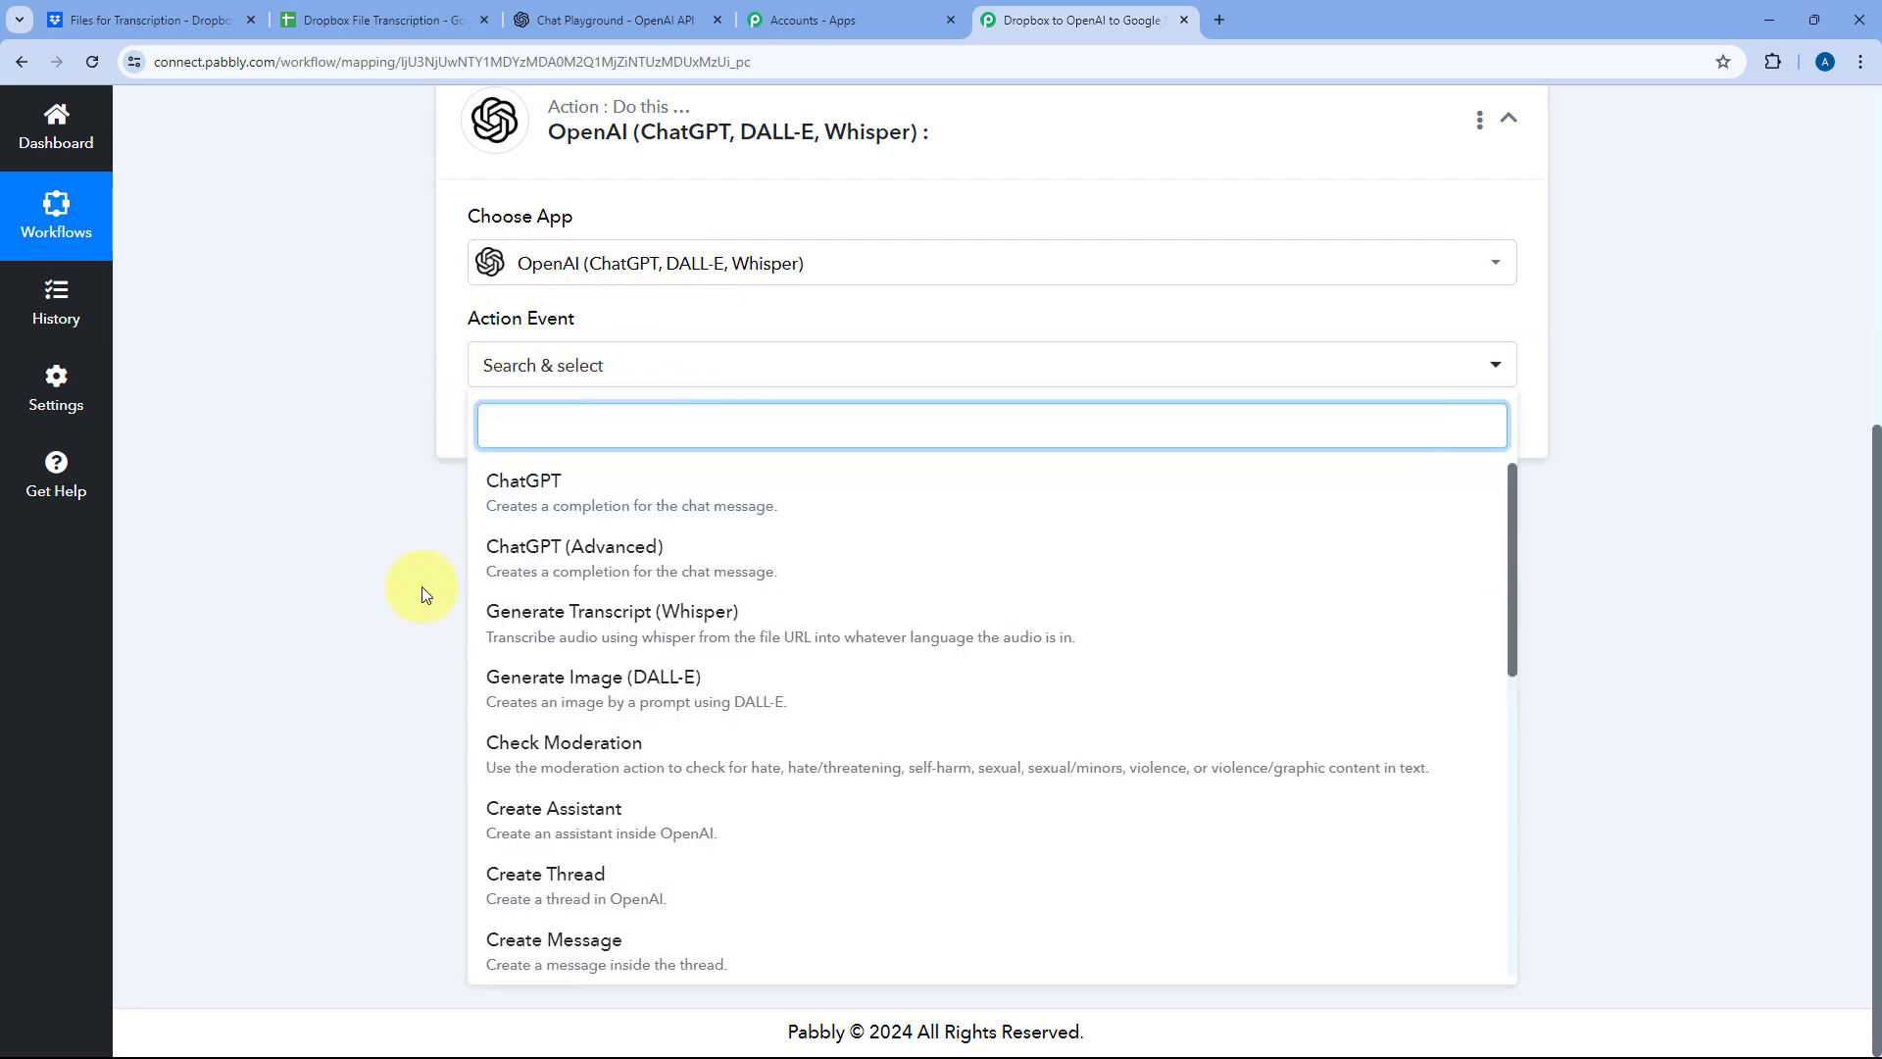
{"action": "left_click", "coordinate": [598, 627]}
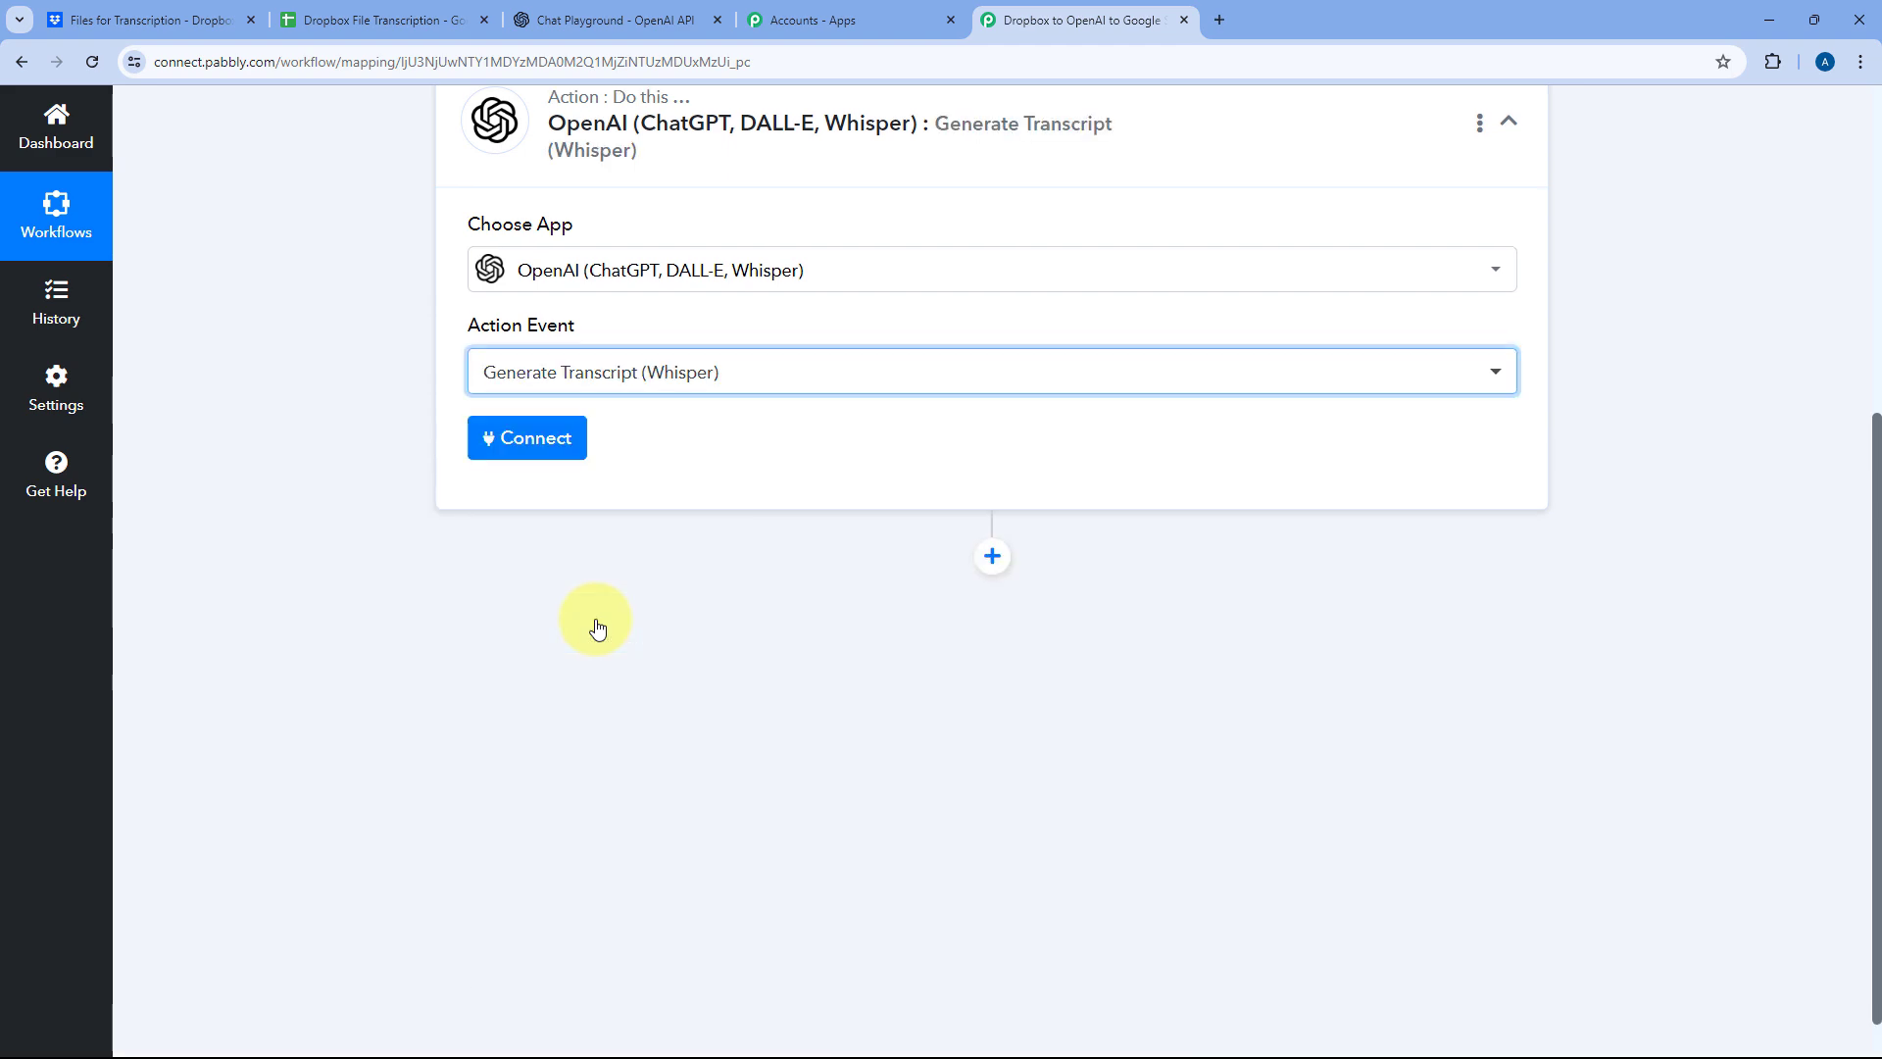
{"action": "left_click", "coordinate": [530, 437]}
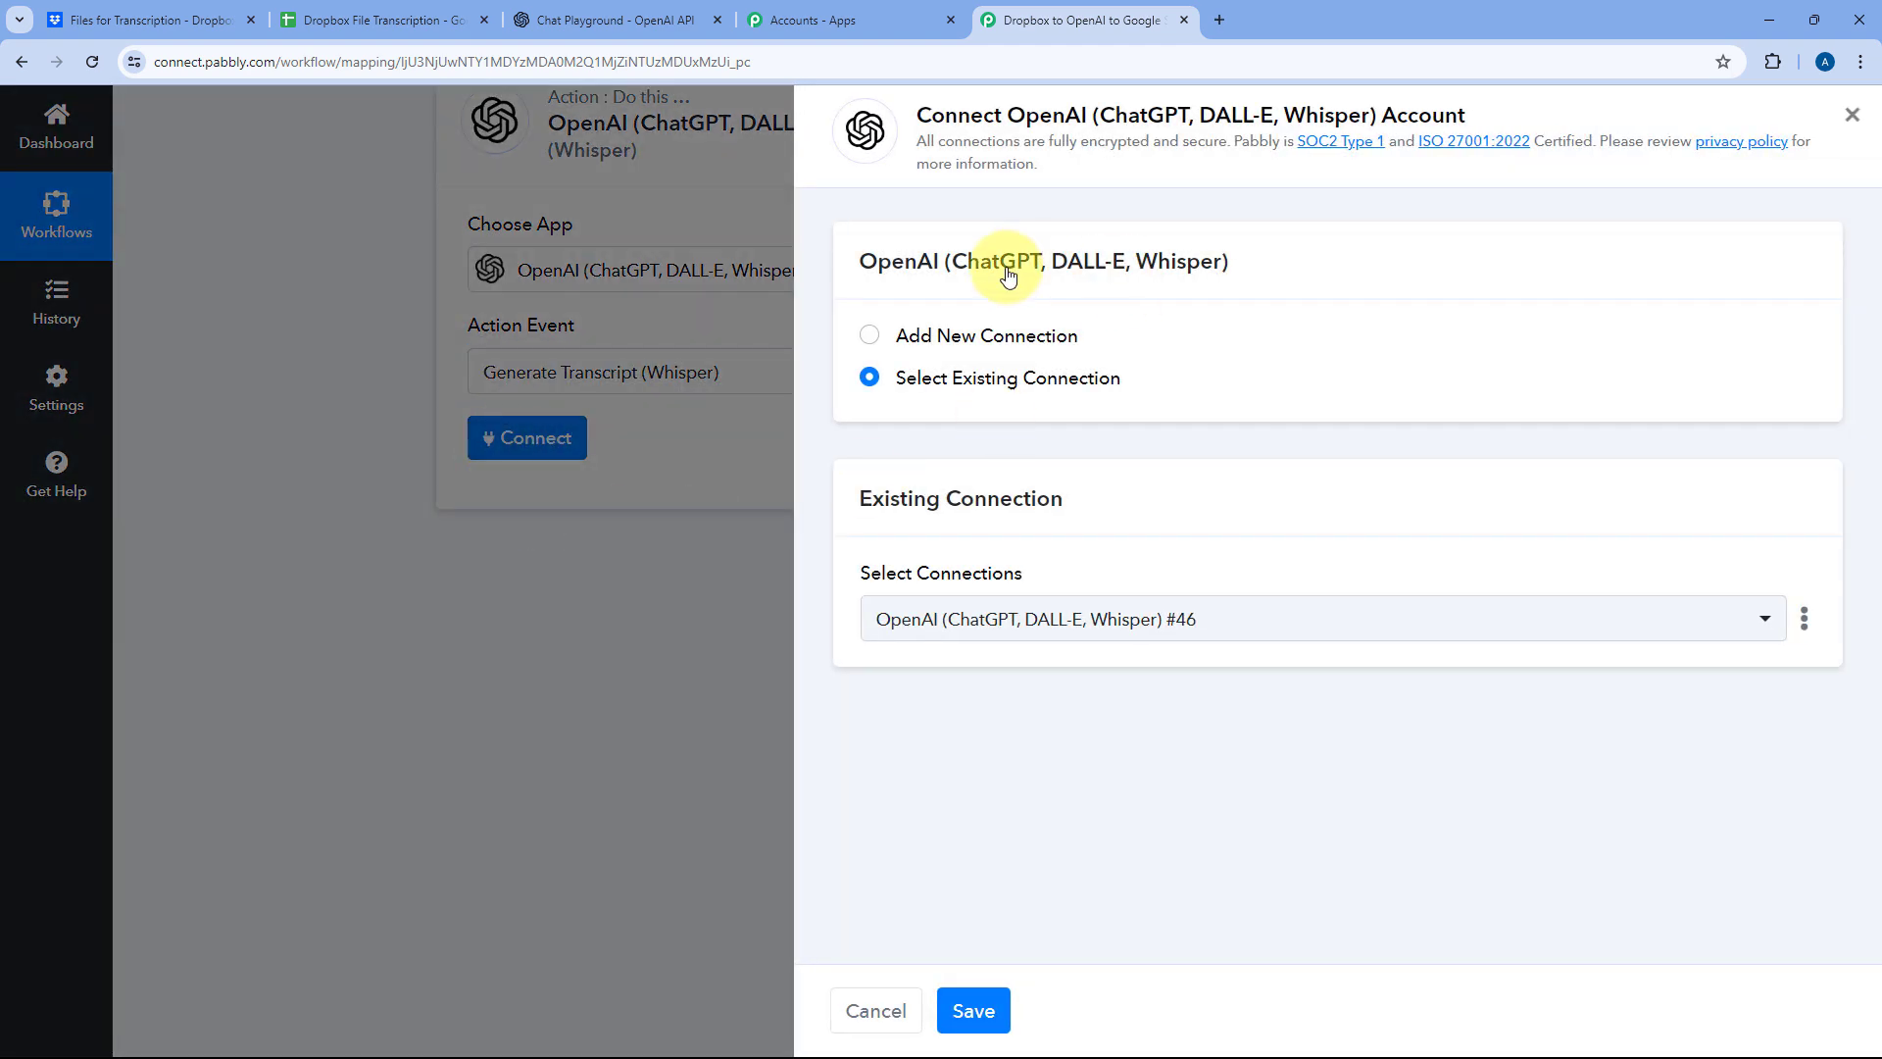
{"action": "left_click", "coordinate": [869, 335]}
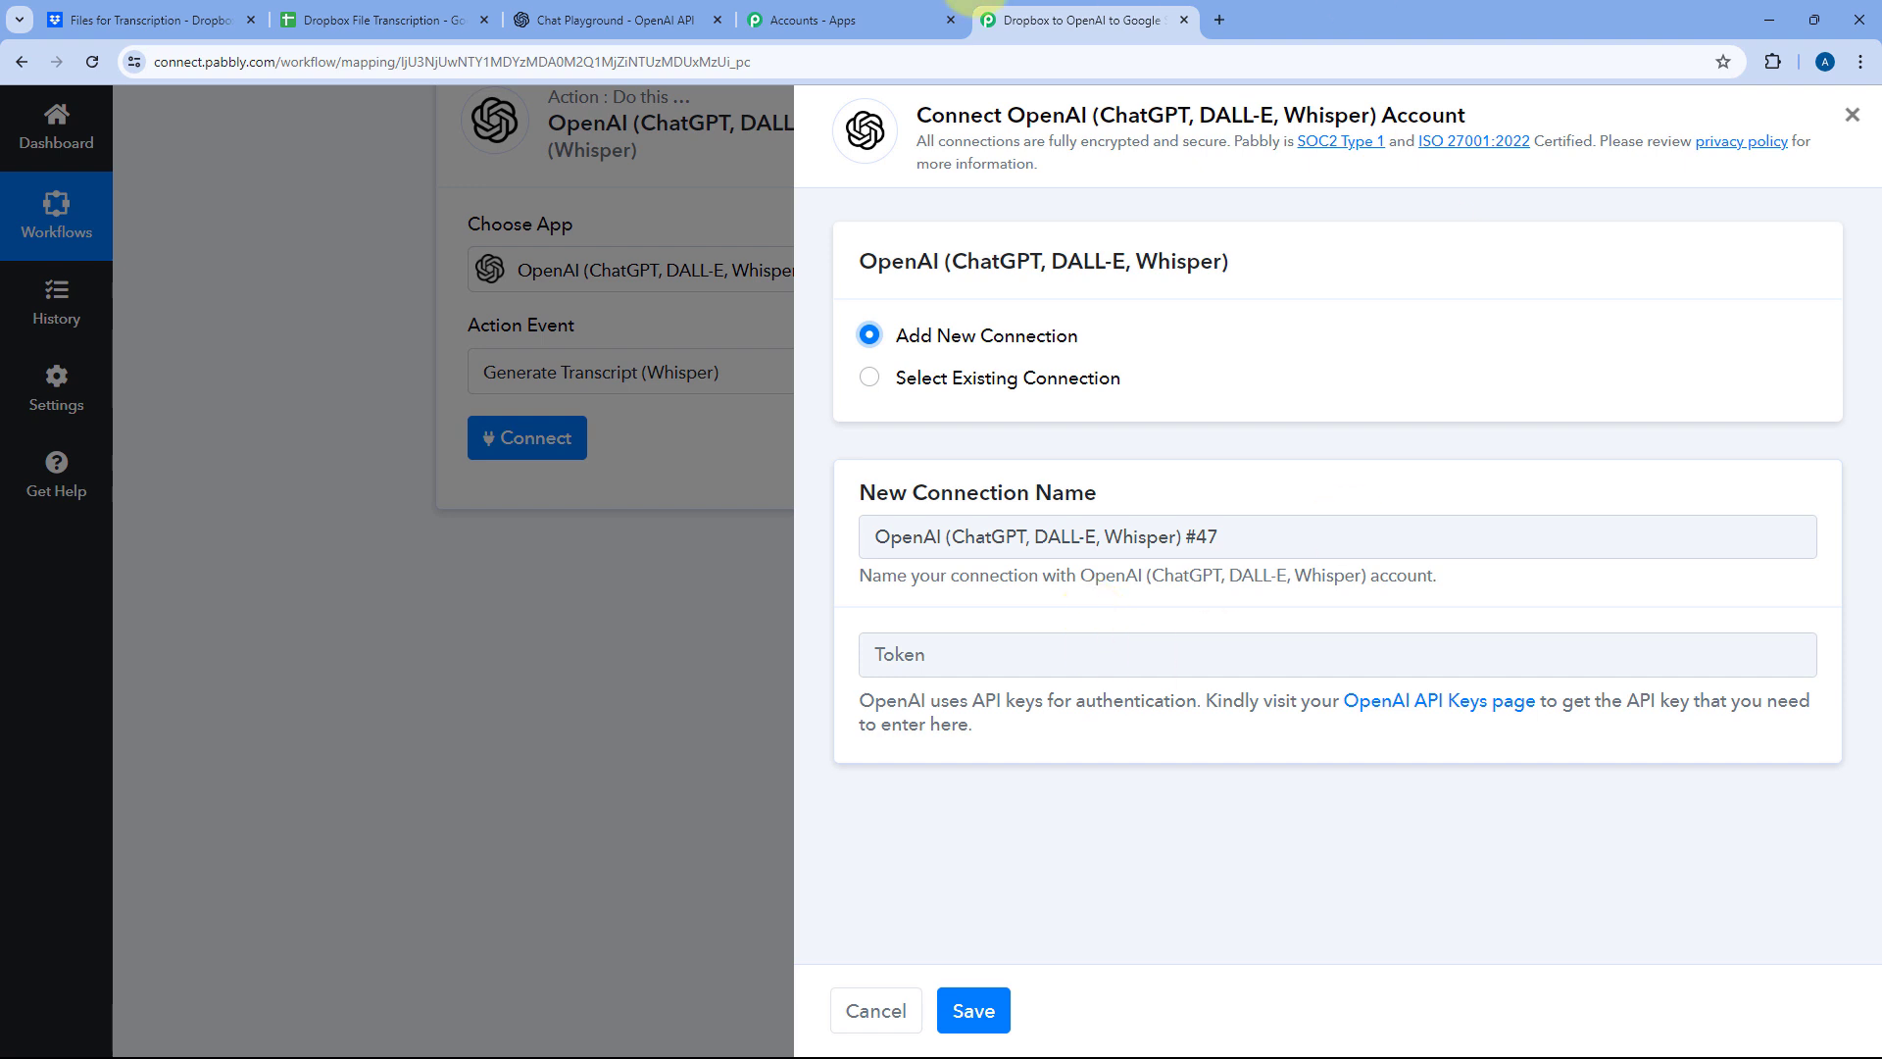
Step: Create an OpenAI secret key named Pabbly Connect in the Default project with All permissions, and copy it
{"action": "left_click", "coordinate": [624, 12]}
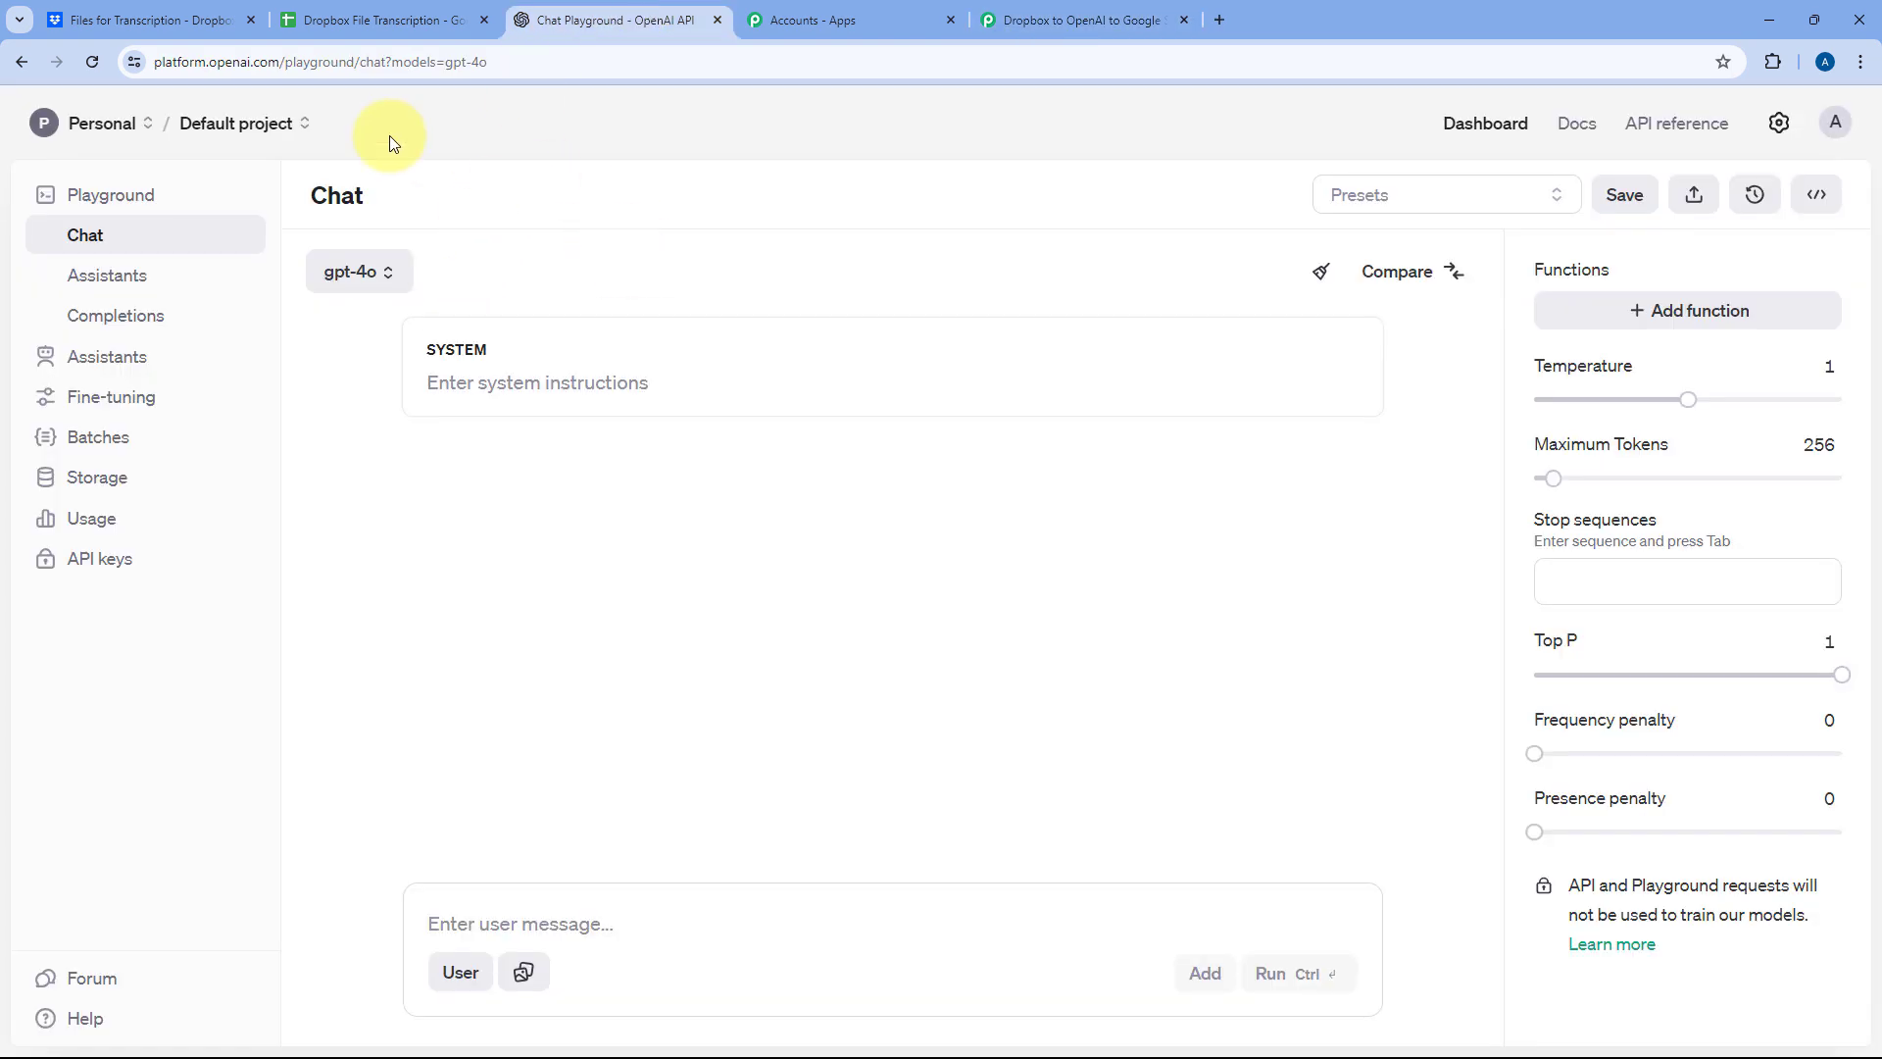
{"action": "left_click", "coordinate": [103, 567]}
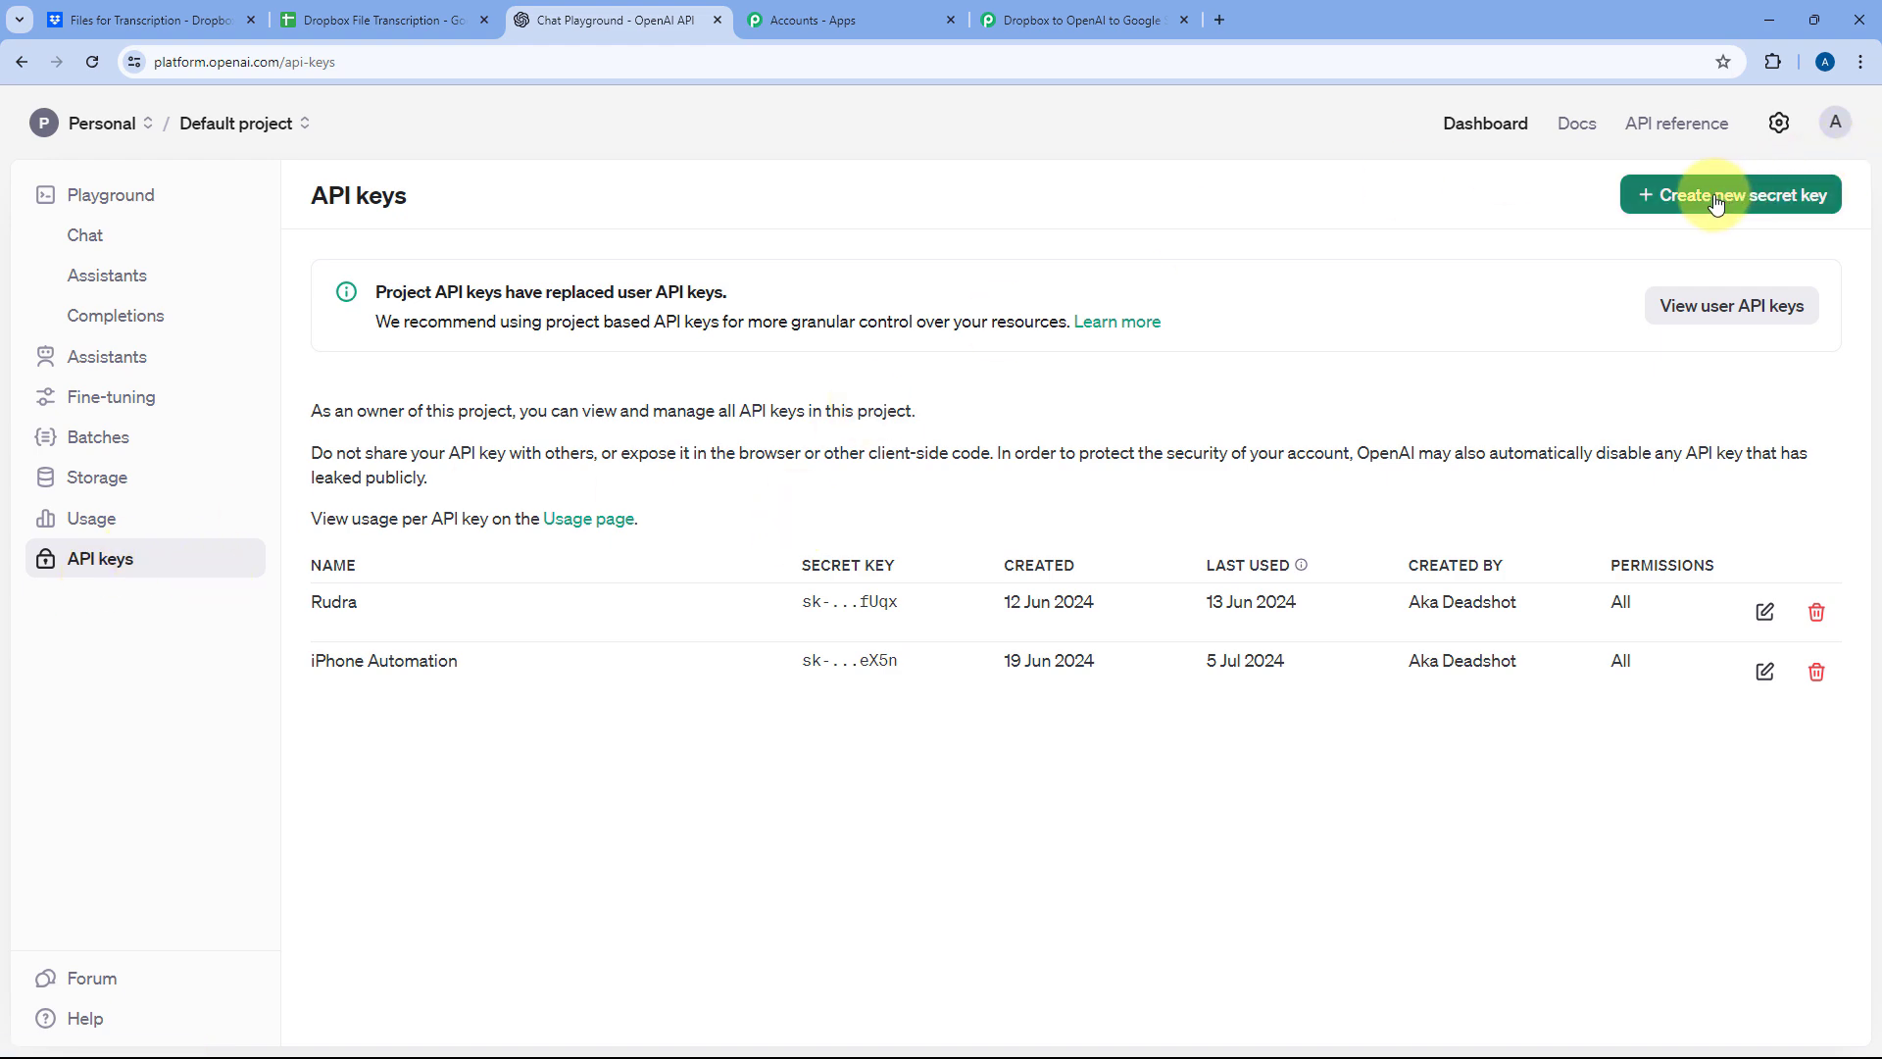
{"action": "left_click", "coordinate": [1748, 192]}
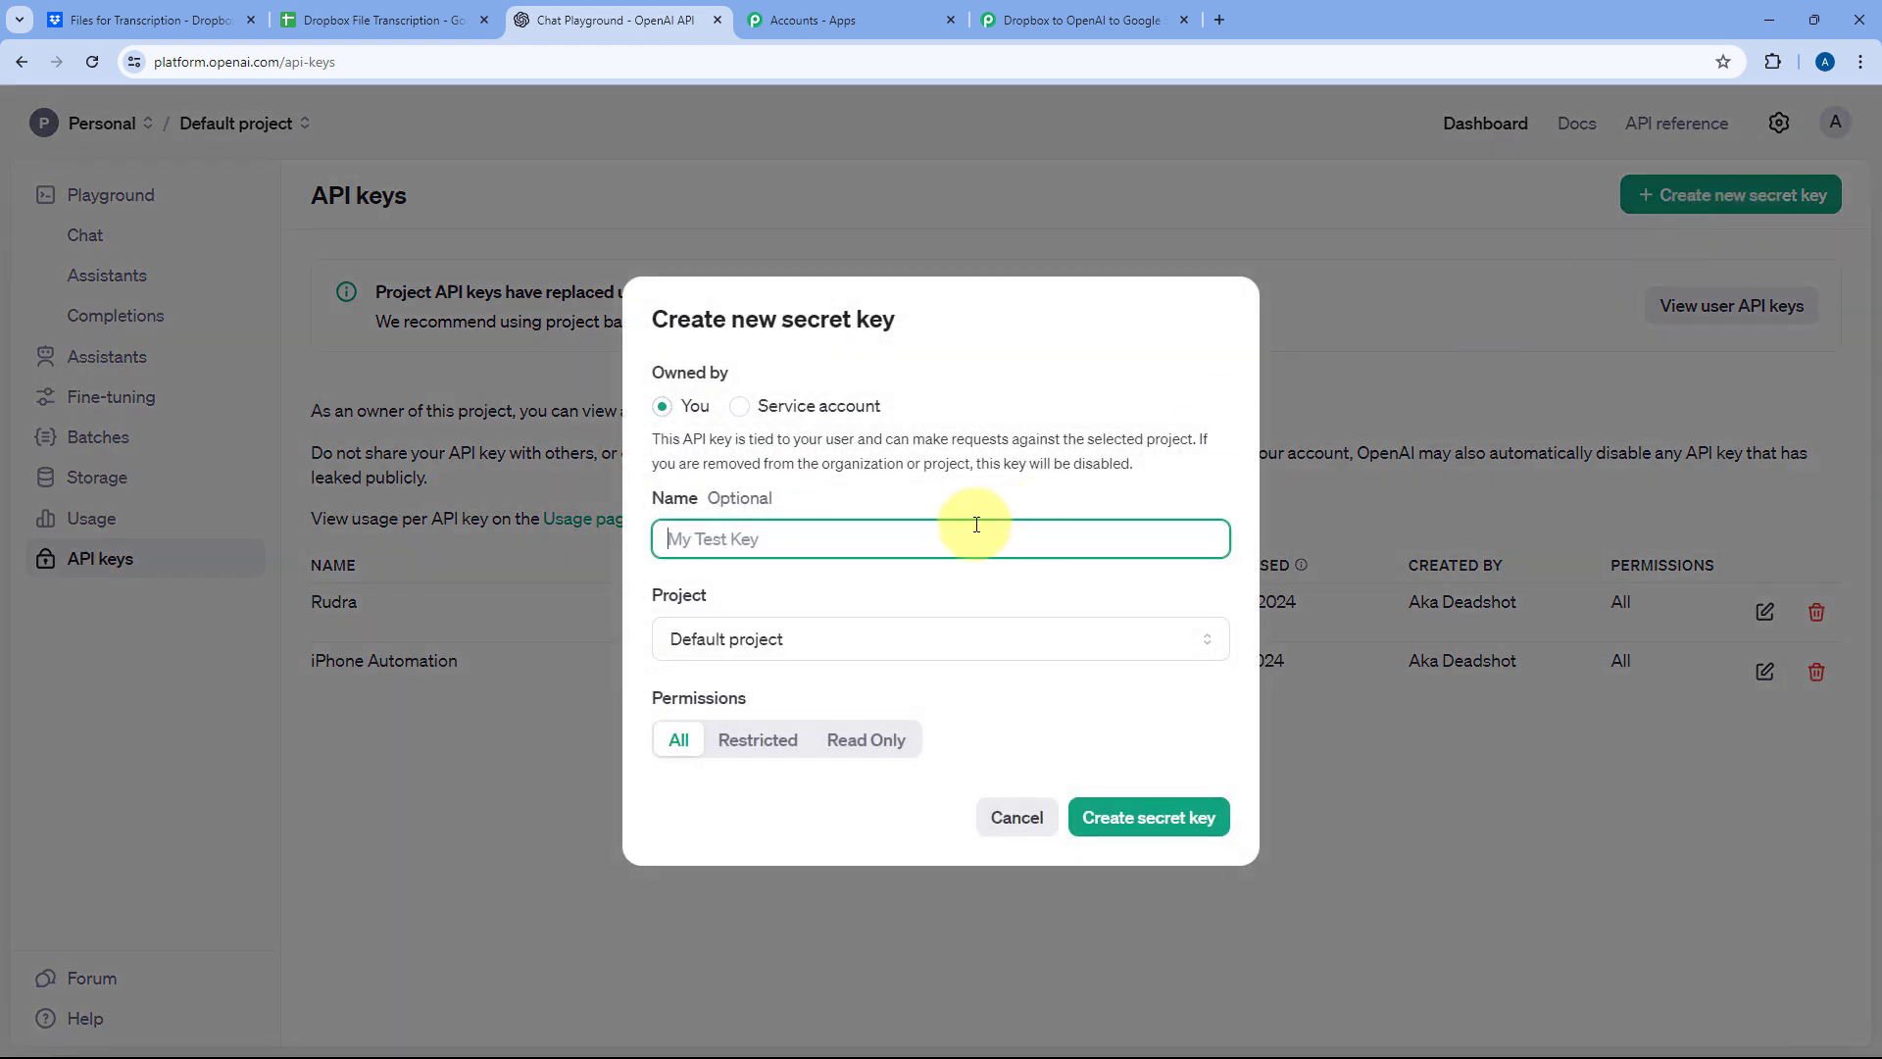
{"action": "type", "text": "Pabbly Connect"}
{"action": "left_click", "coordinate": [849, 640]}
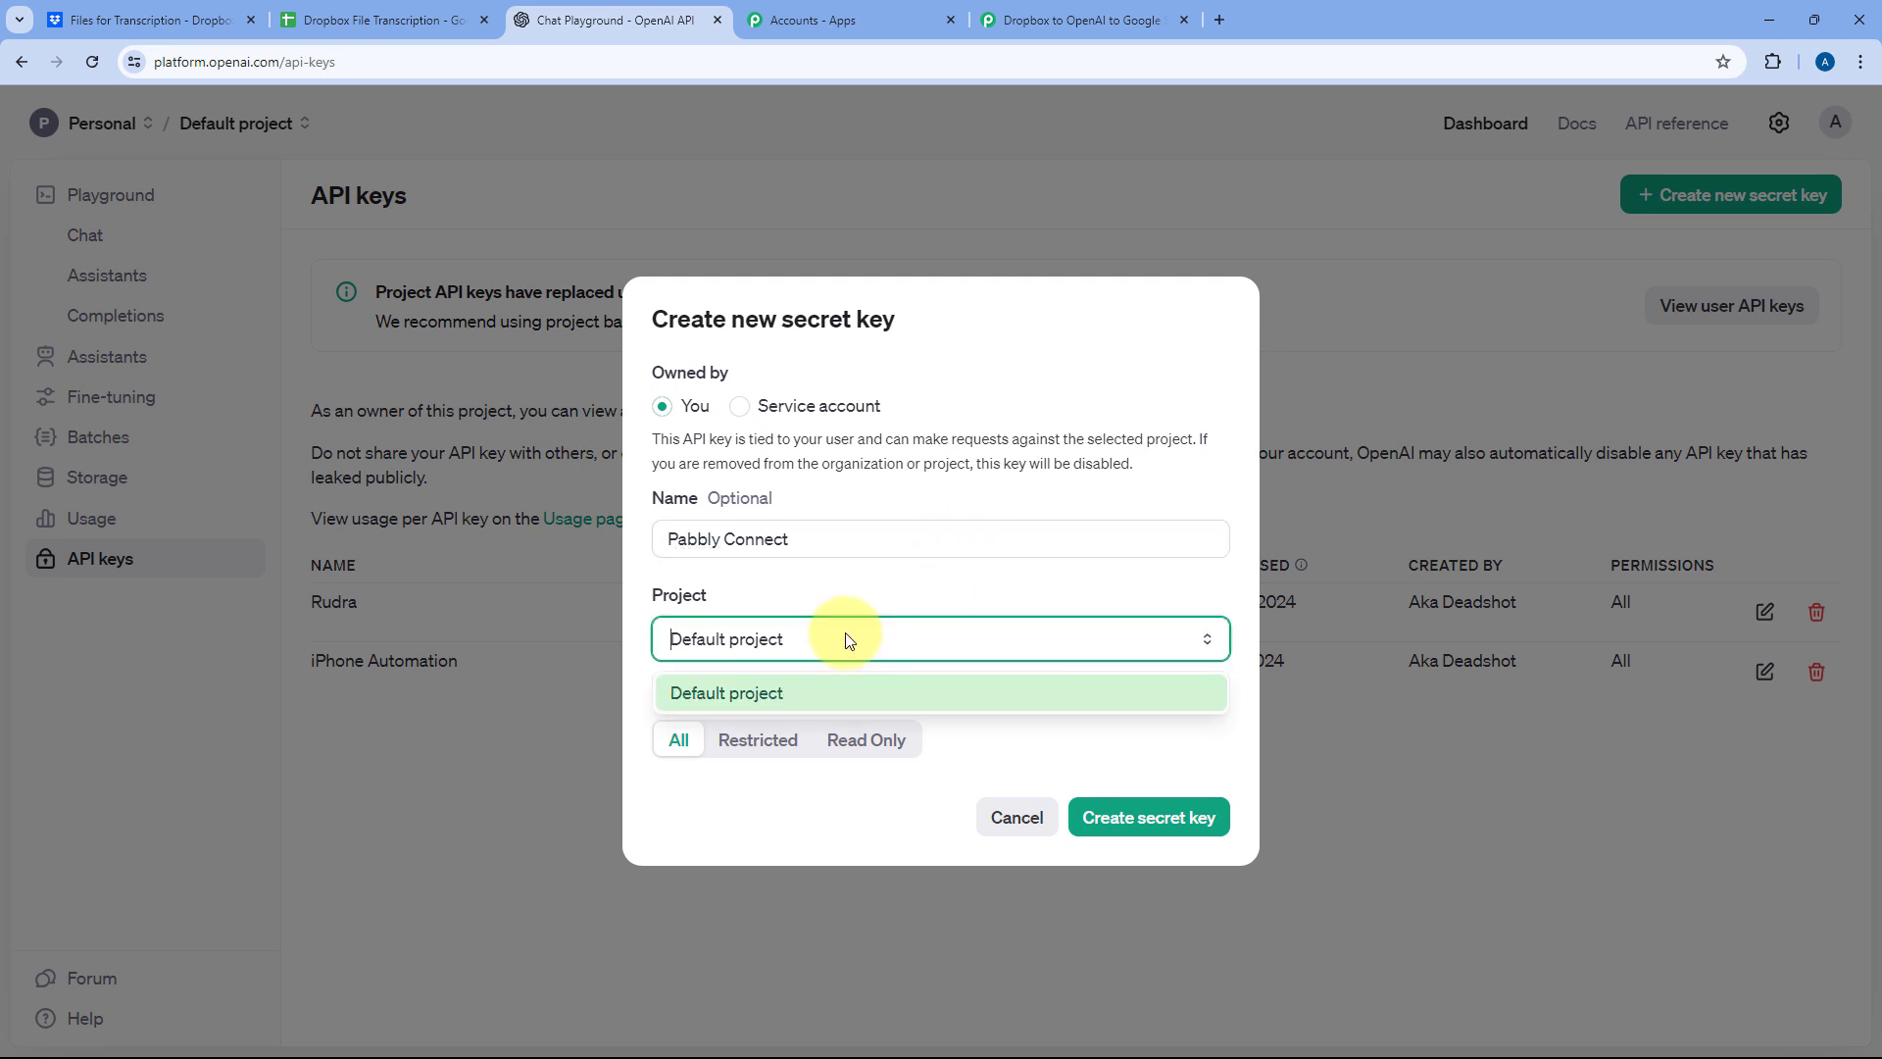
{"action": "left_click", "coordinate": [889, 600]}
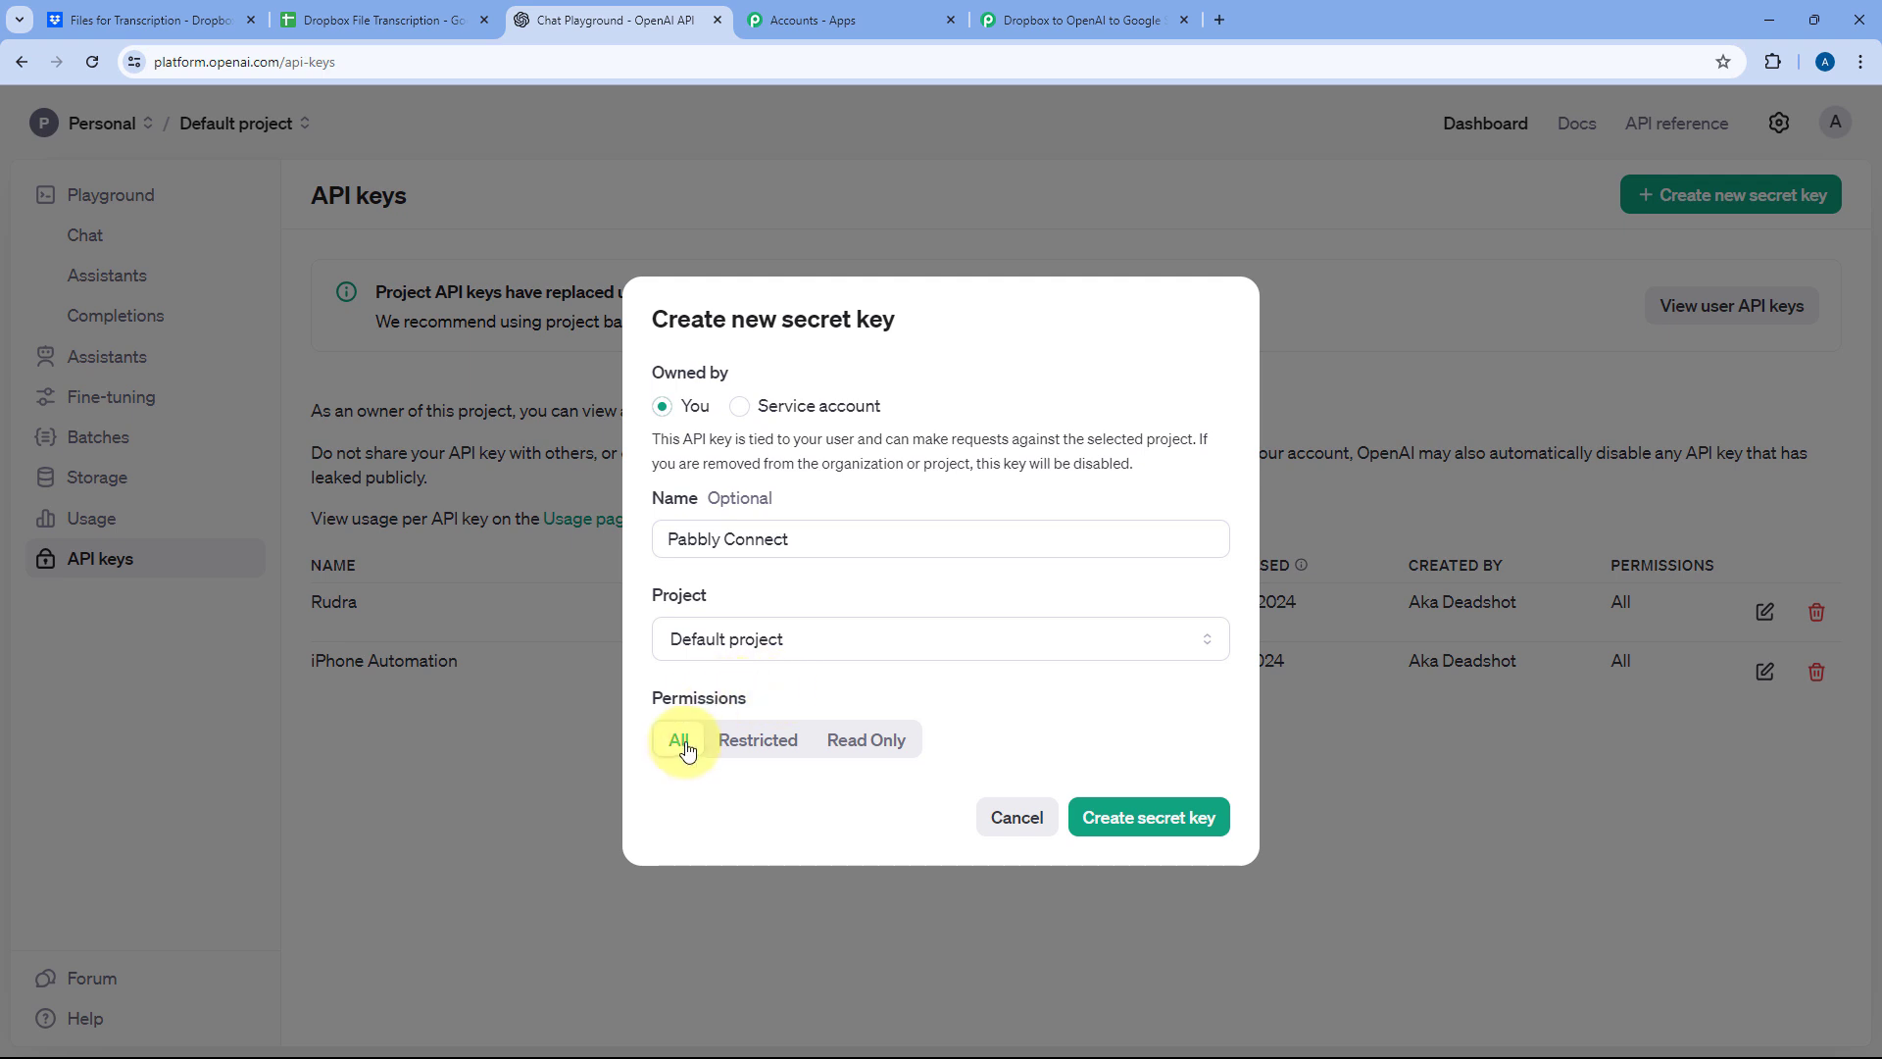
{"action": "left_click", "coordinate": [1137, 822]}
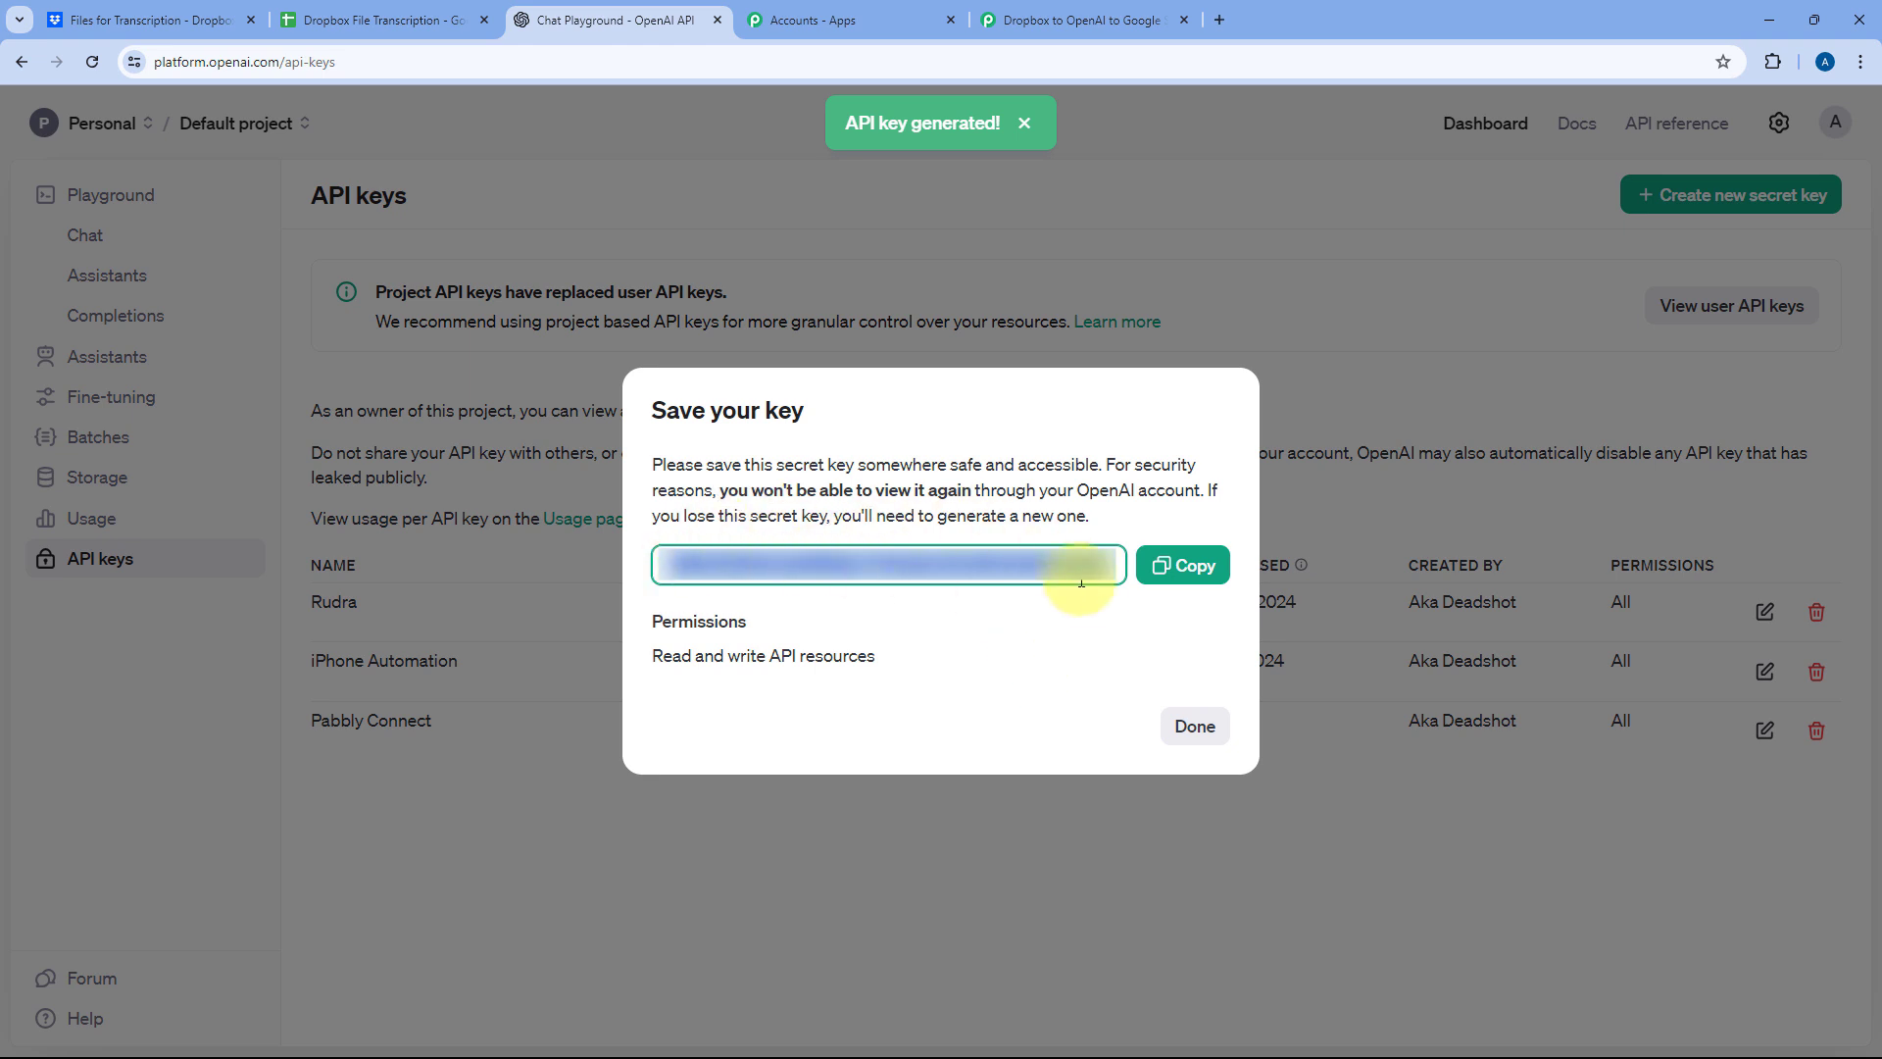
{"action": "left_click", "coordinate": [1191, 574]}
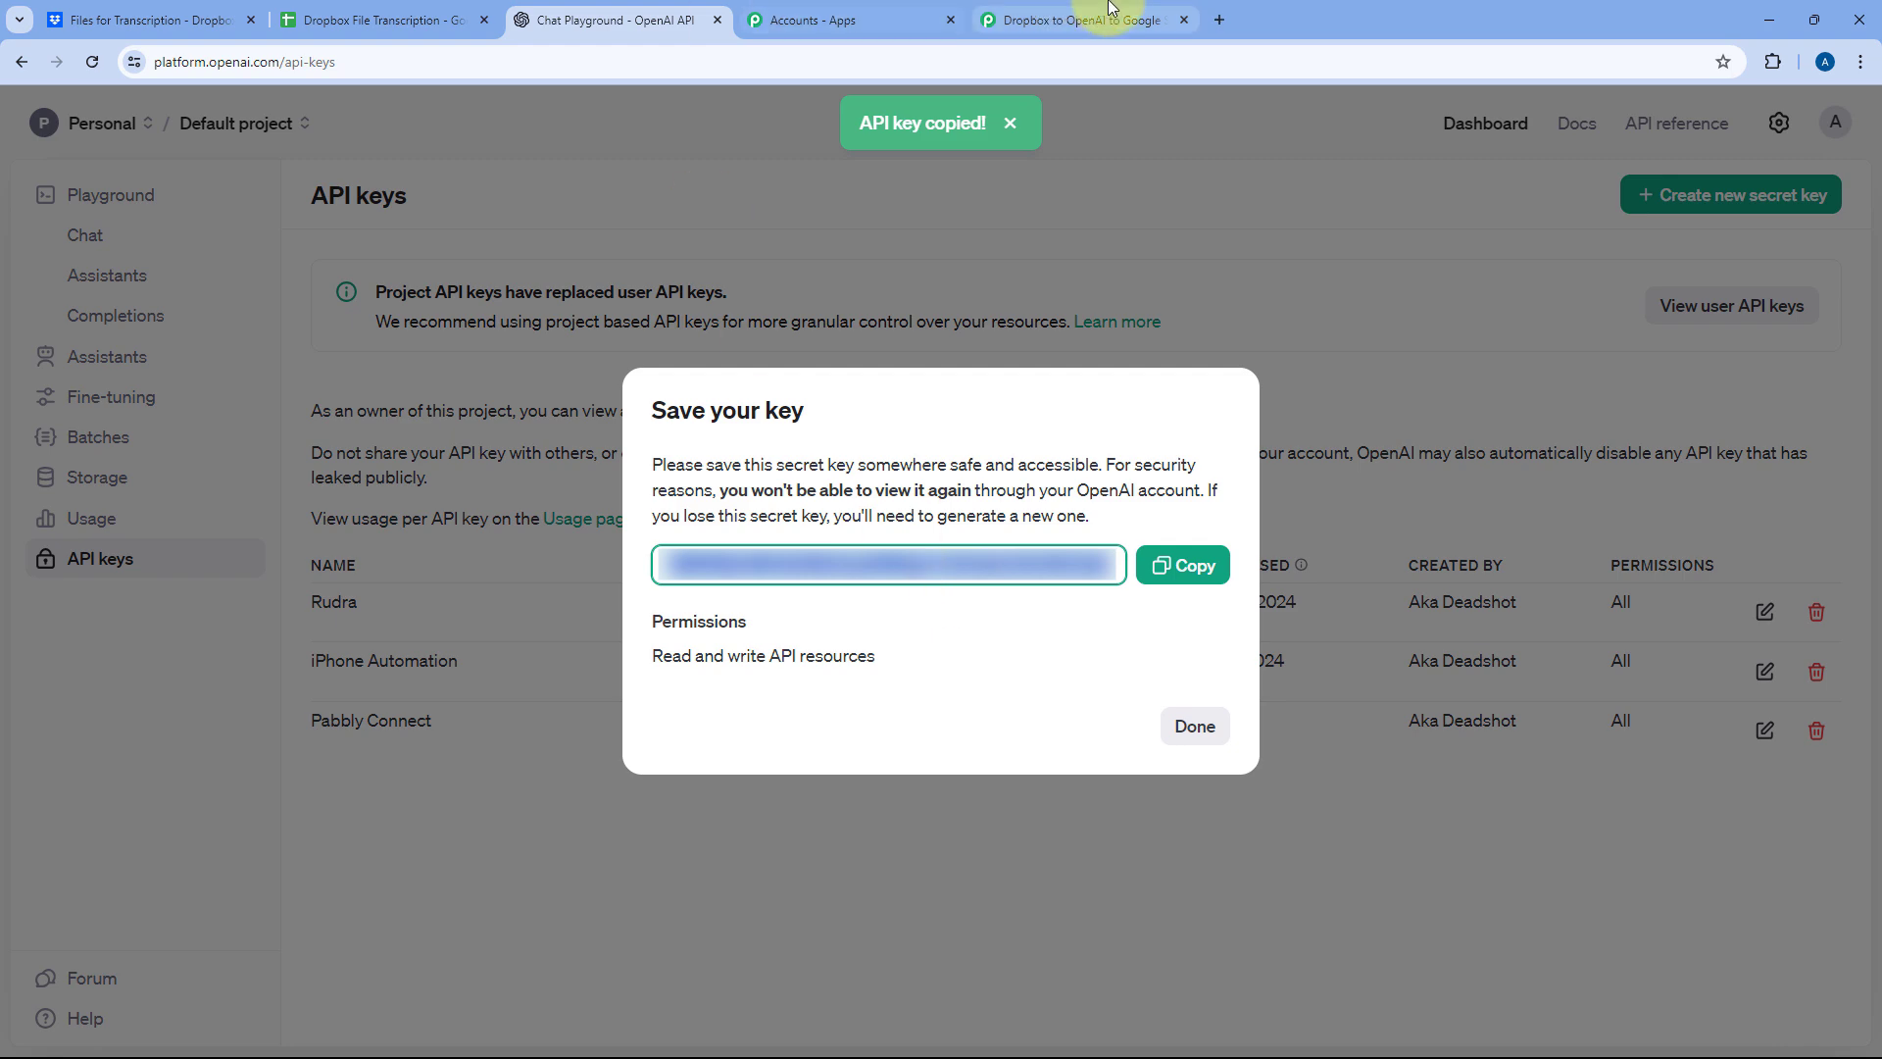
Step: Paste the copied API key as the new connection's token in Pabbly Connect and save the connection
{"action": "left_click", "coordinate": [1082, 19]}
{"action": "left_click", "coordinate": [956, 652]}
{"action": "right_click", "coordinate": [956, 652]}
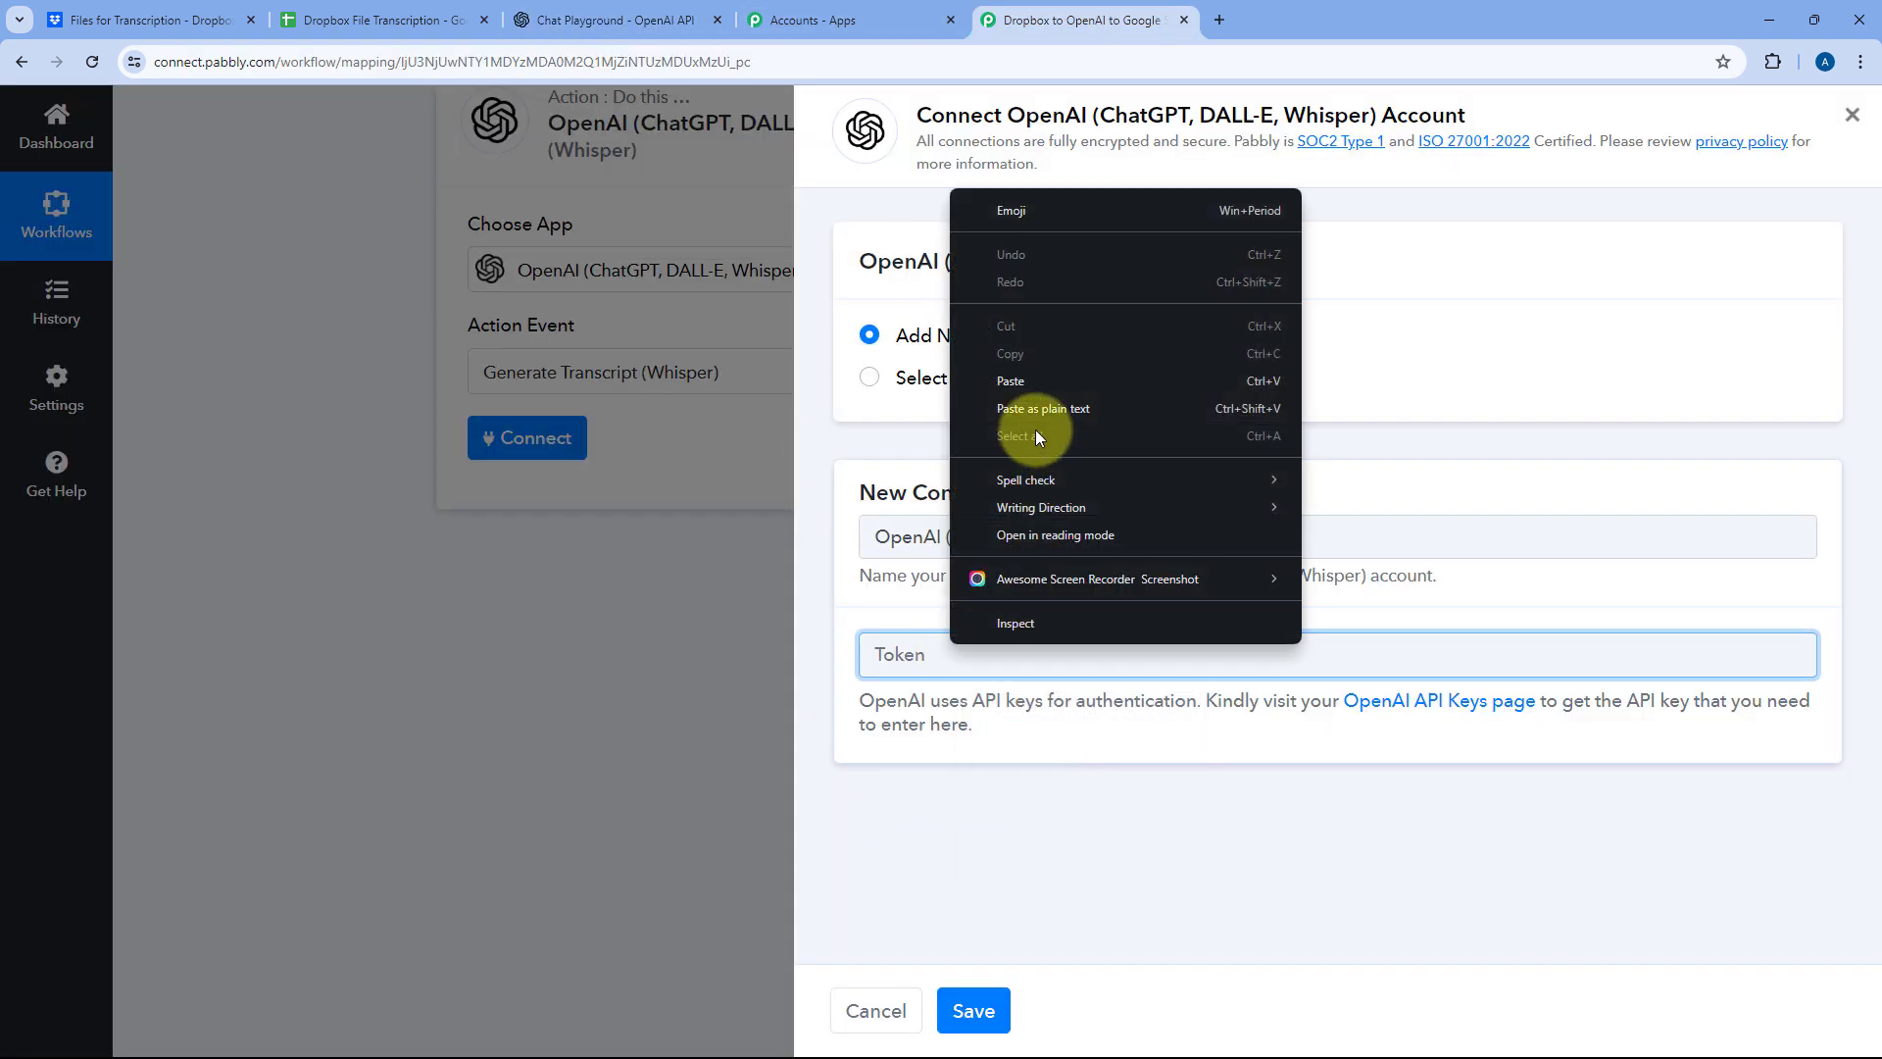
{"action": "left_click", "coordinate": [1035, 422]}
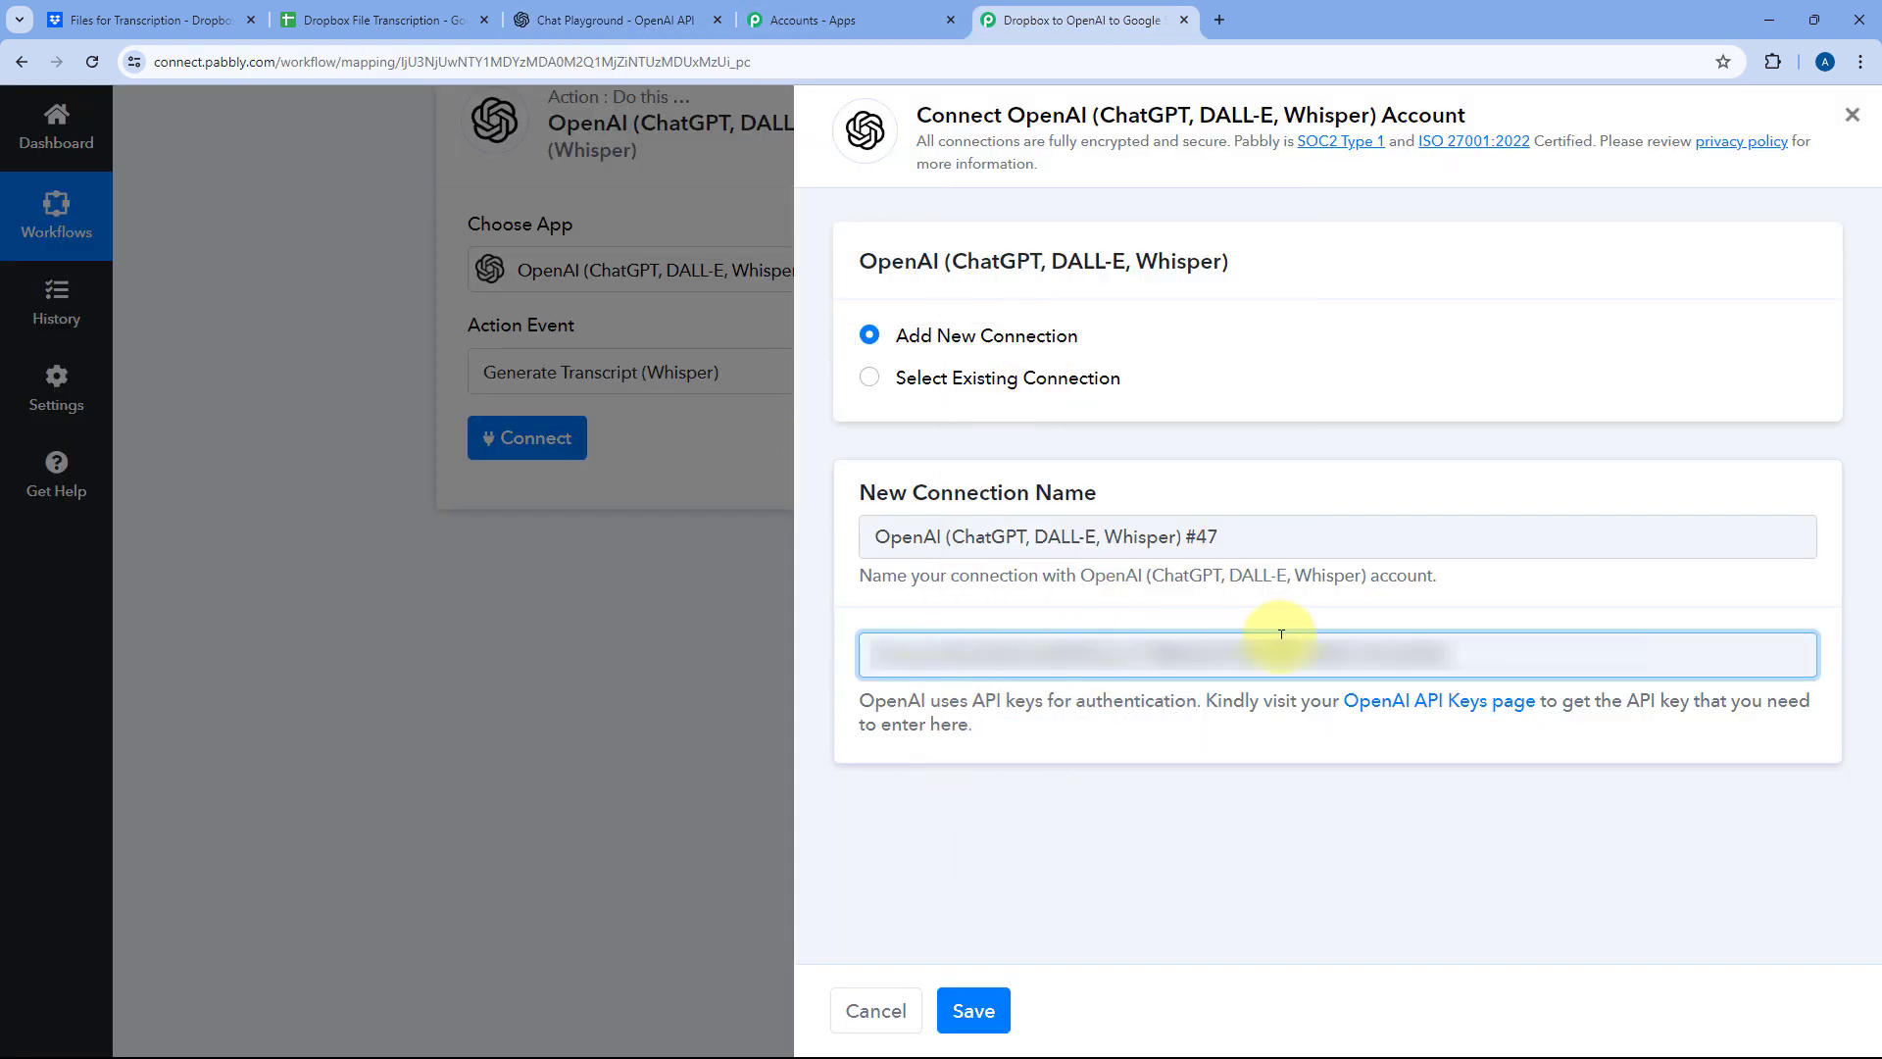
{"action": "left_click", "coordinate": [973, 1010]}
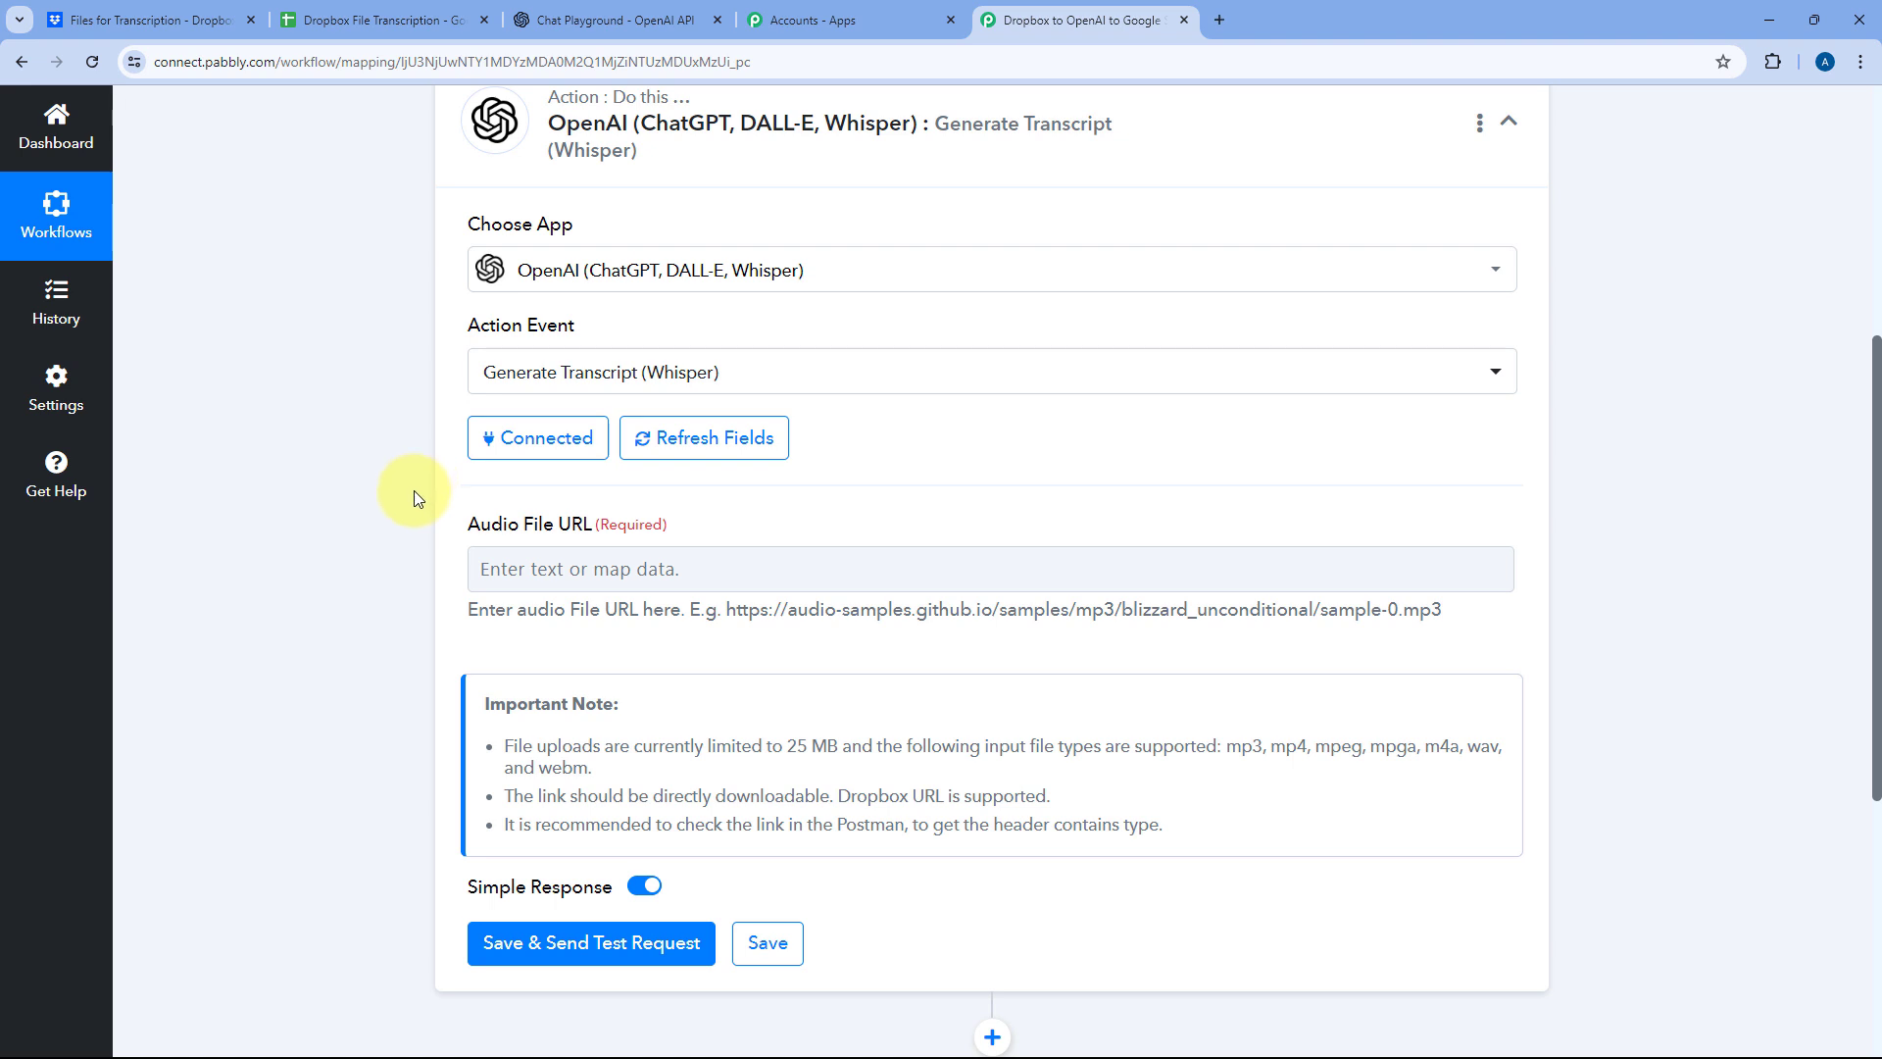
Step: View the Audio File URL requirements and the audio file in Dropbox's Files for Transcription folder, and return to Pabbly Connect
{"action": "scroll", "coordinate": [414, 490], "scroll_direction": "down", "scroll_amount": 1}
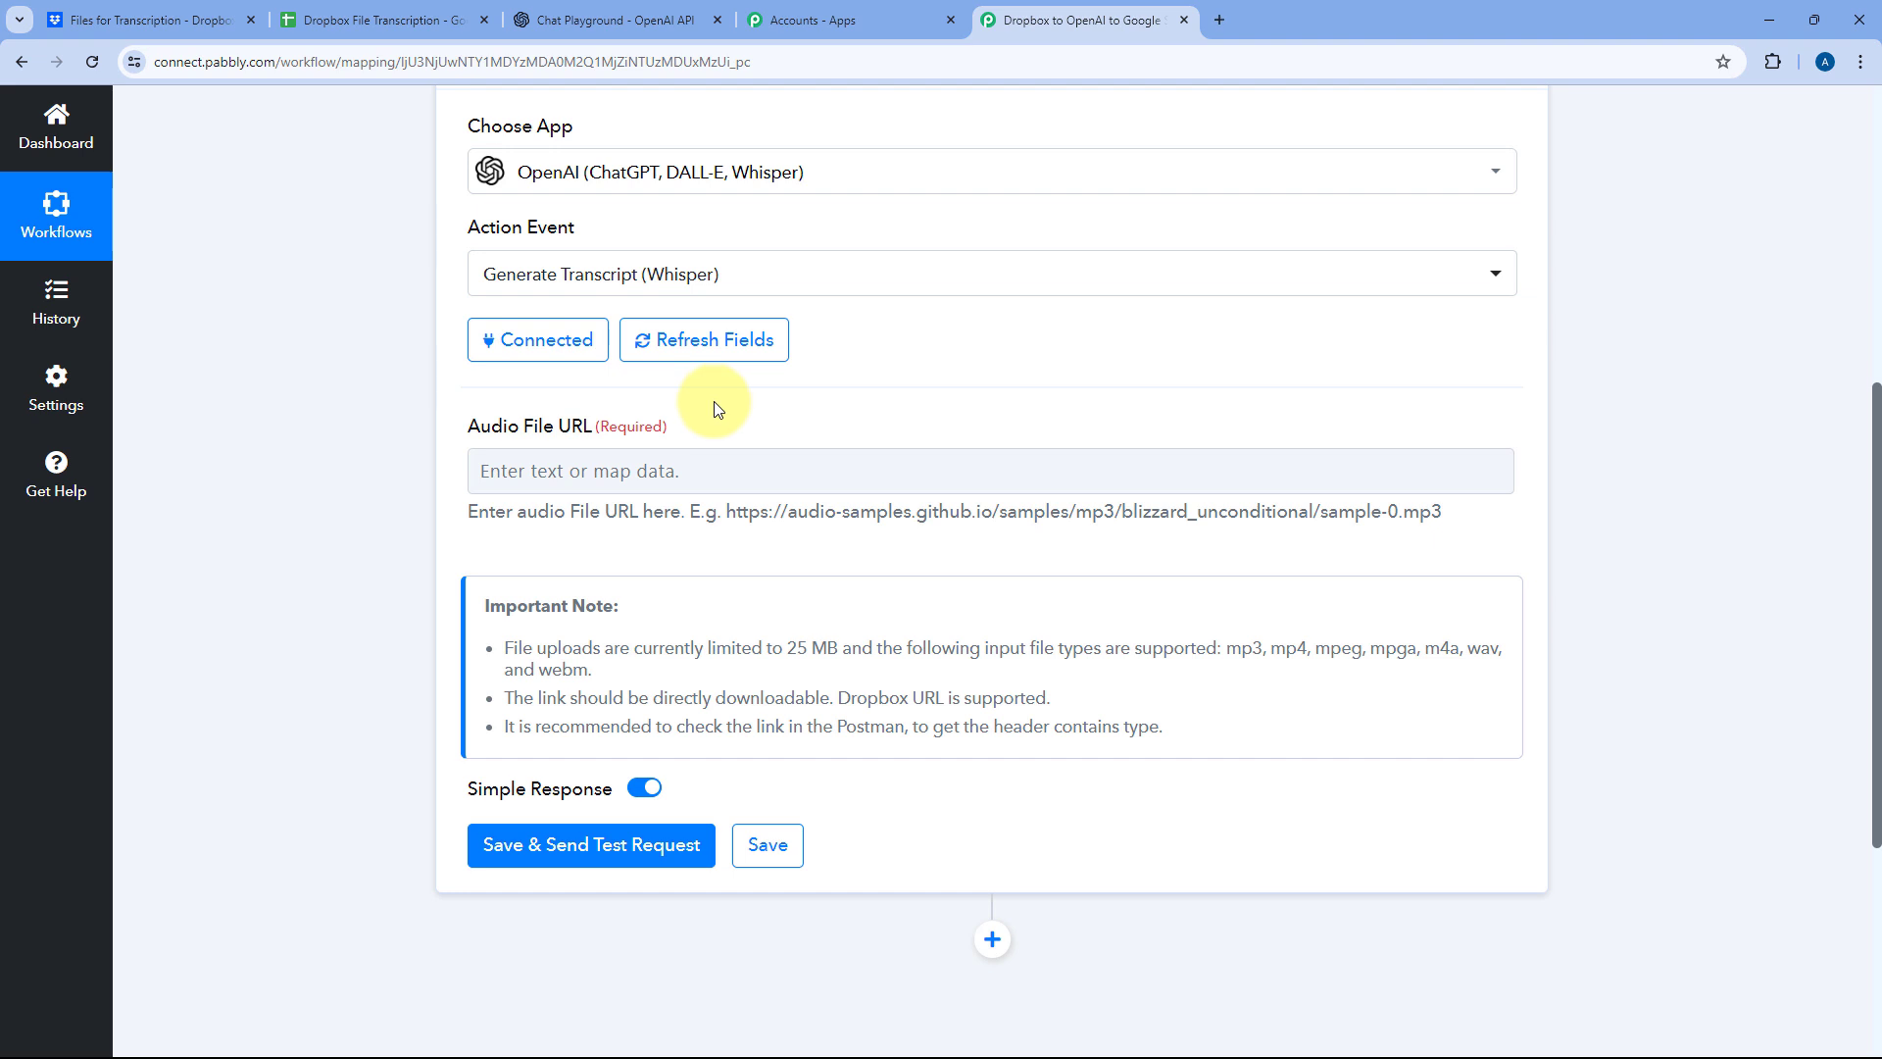
{"action": "left_click", "coordinate": [208, 12]}
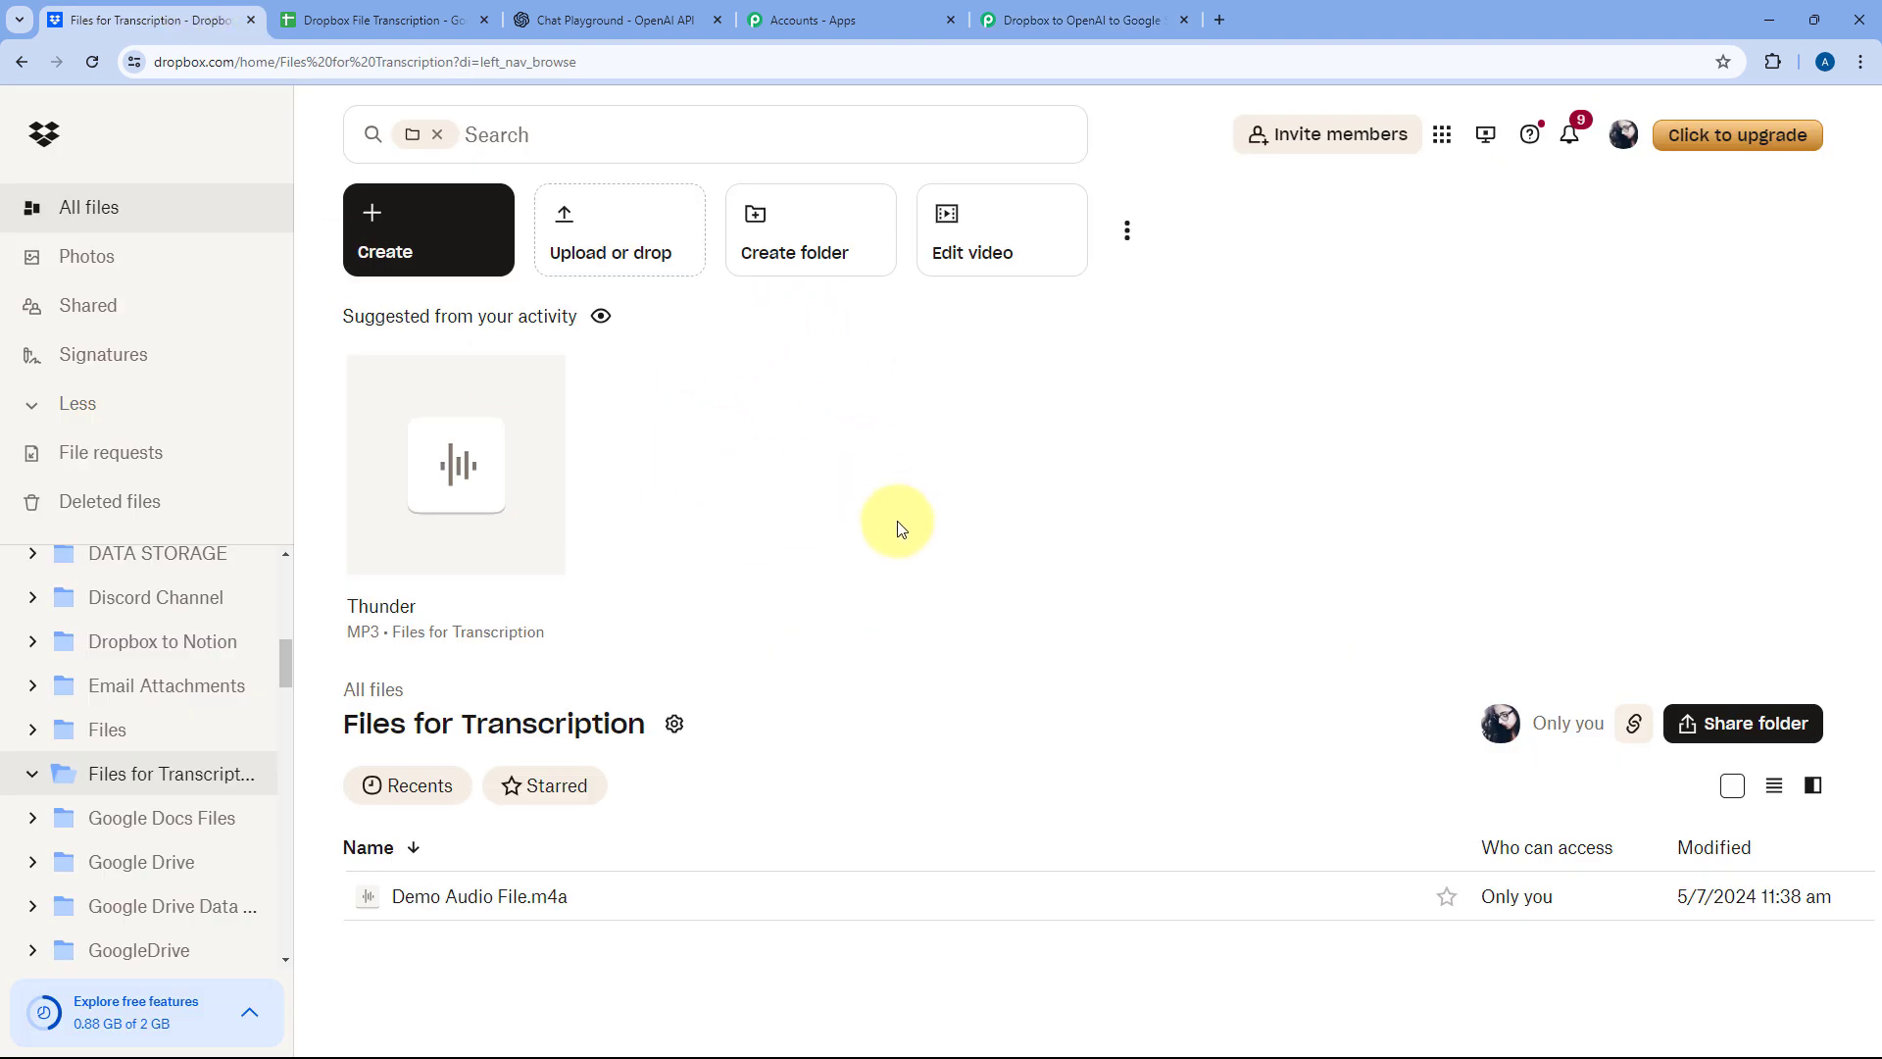
{"action": "left_click", "coordinate": [1051, 12]}
Step: Review the Res3 Shareable Link label and value in the Dropbox trigger response, and reopen the OpenAI action
{"action": "scroll", "coordinate": [660, 294], "scroll_direction": "up", "scroll_amount": 6}
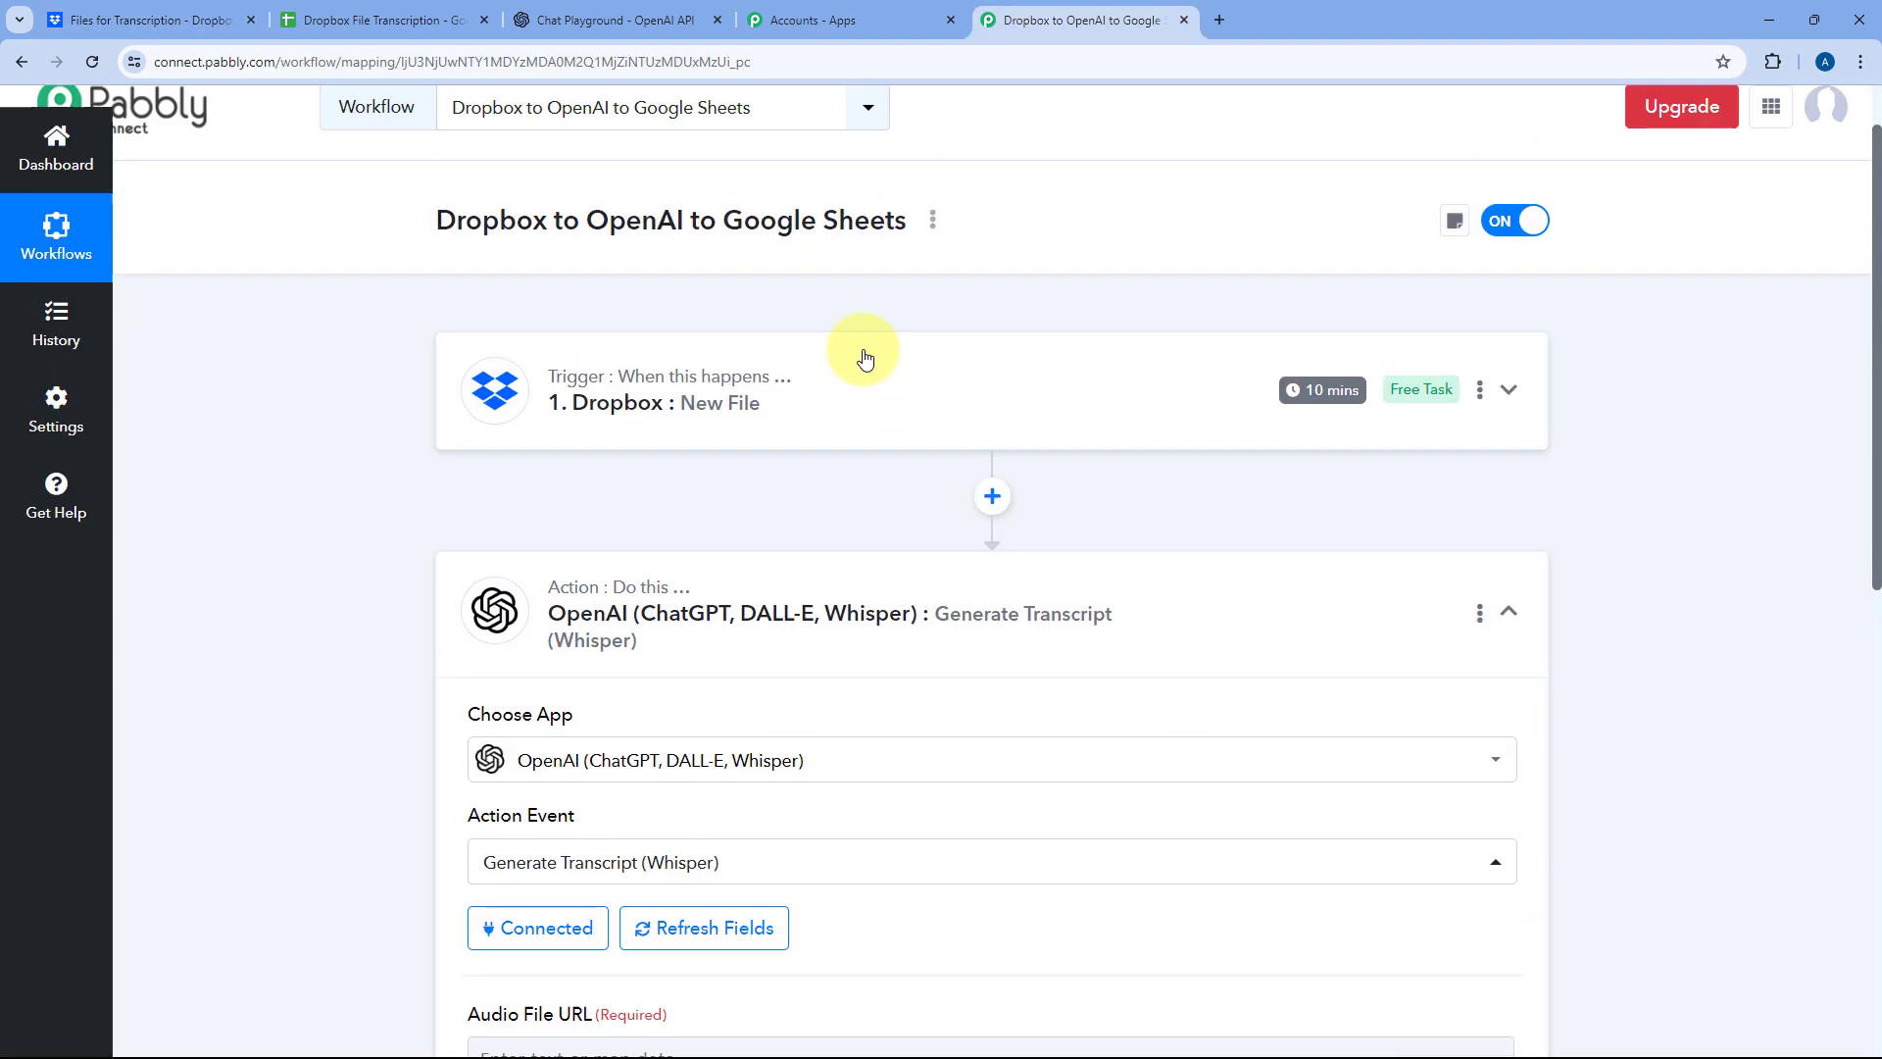
{"action": "left_click", "coordinate": [810, 432]}
{"action": "scroll", "coordinate": [402, 498], "scroll_direction": "down", "scroll_amount": 9}
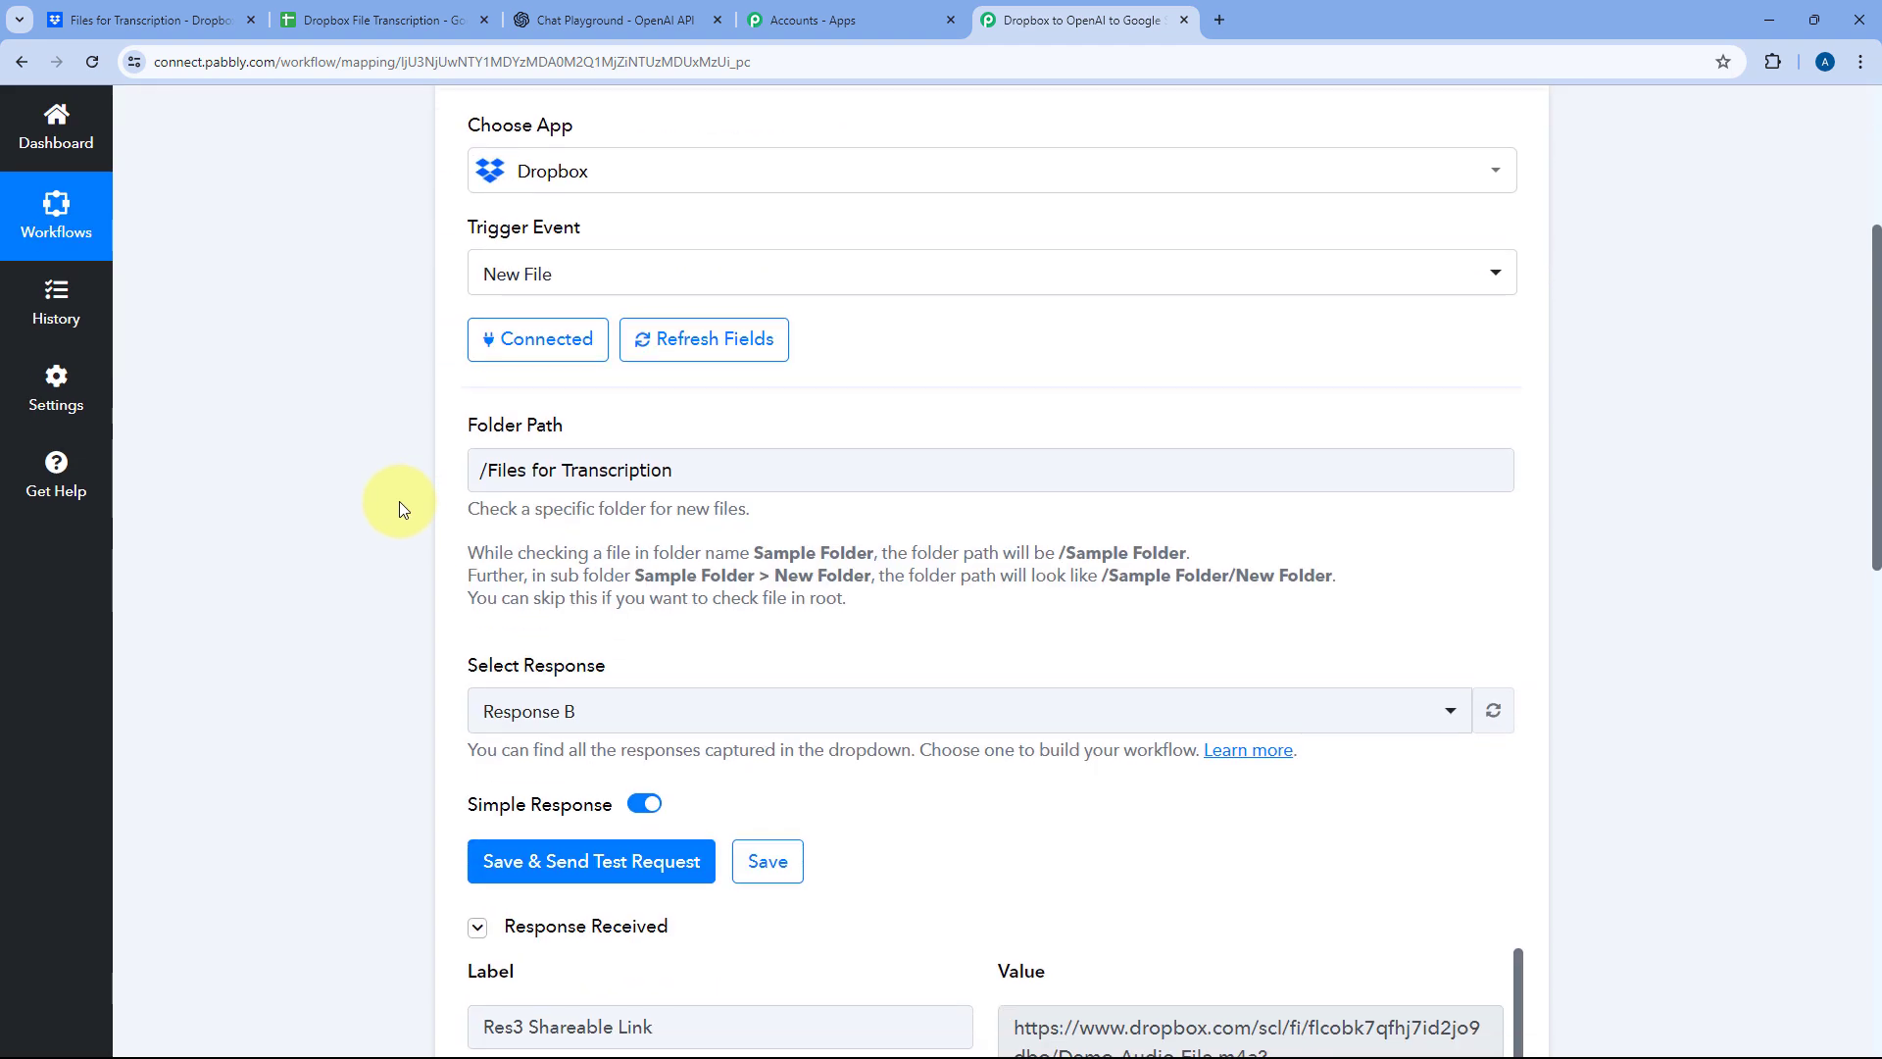
{"action": "scroll", "coordinate": [402, 483], "scroll_direction": "down", "scroll_amount": 3}
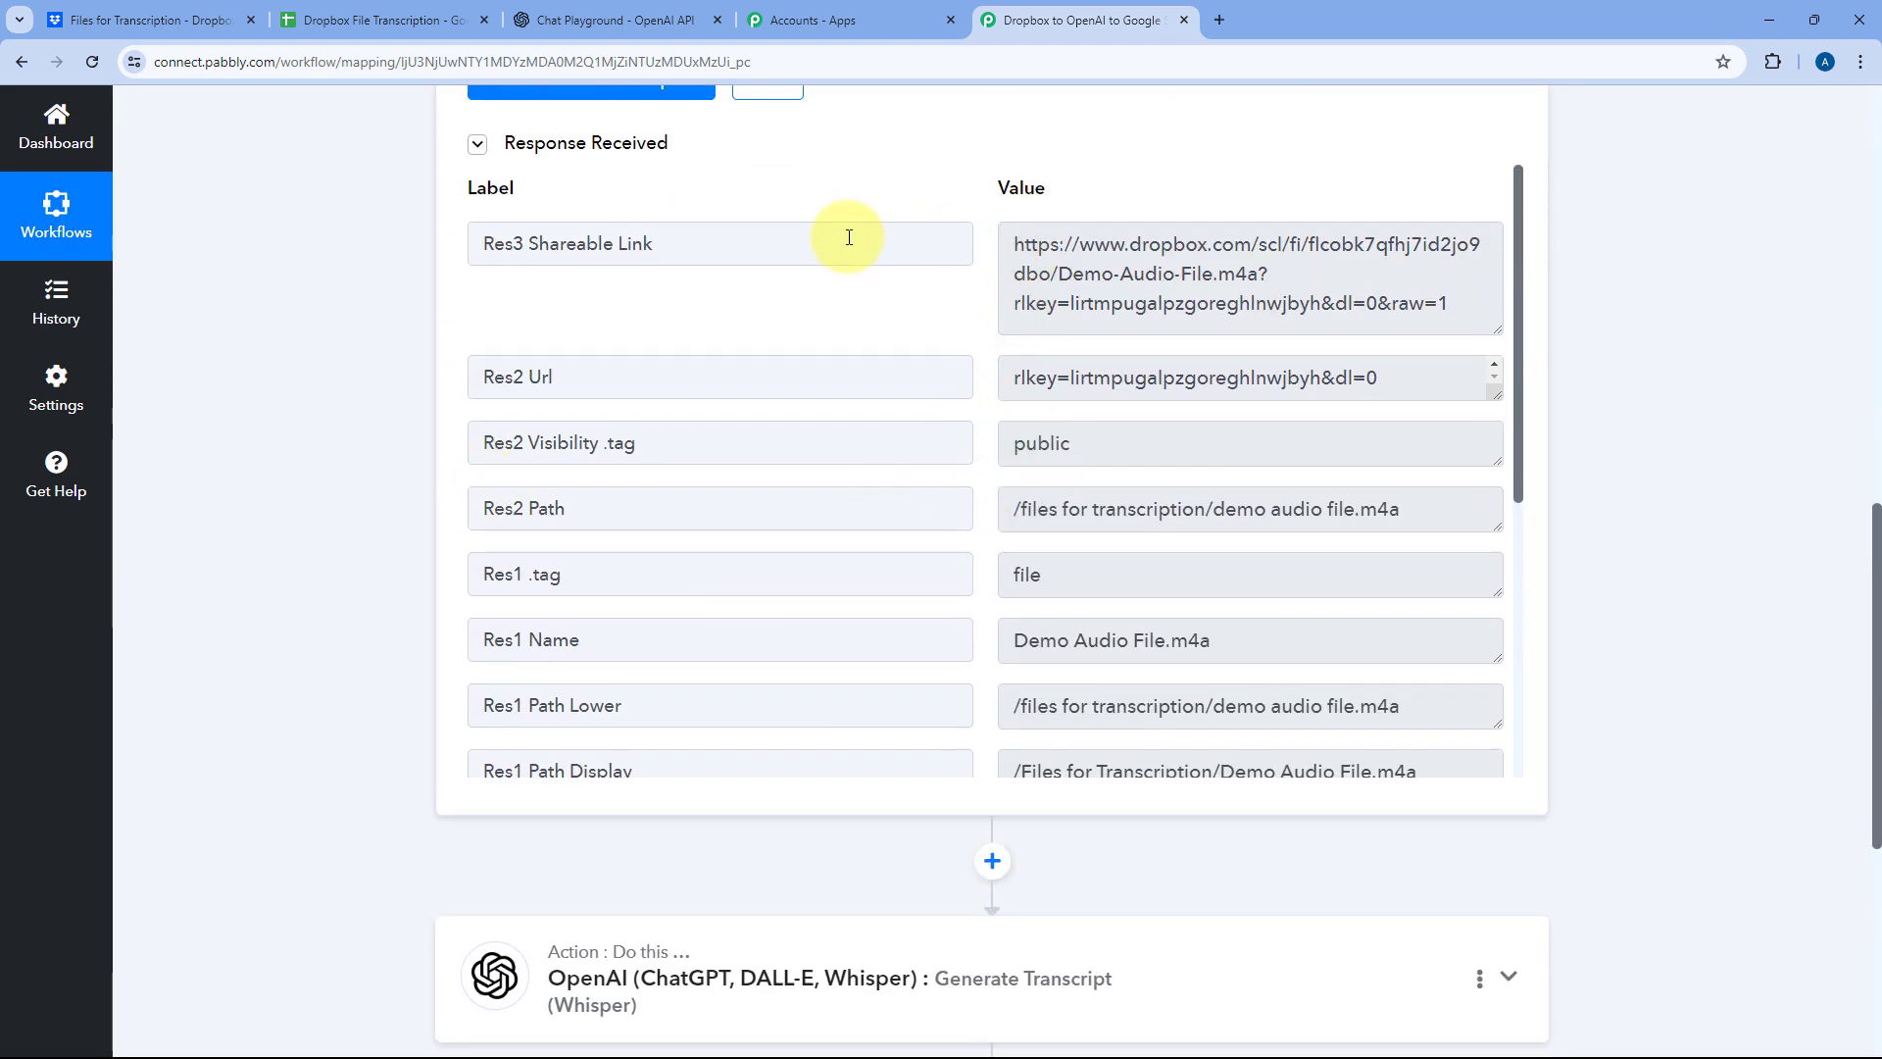
{"action": "left_click_drag", "start_coordinate": [657, 243], "coordinate": [456, 243]}
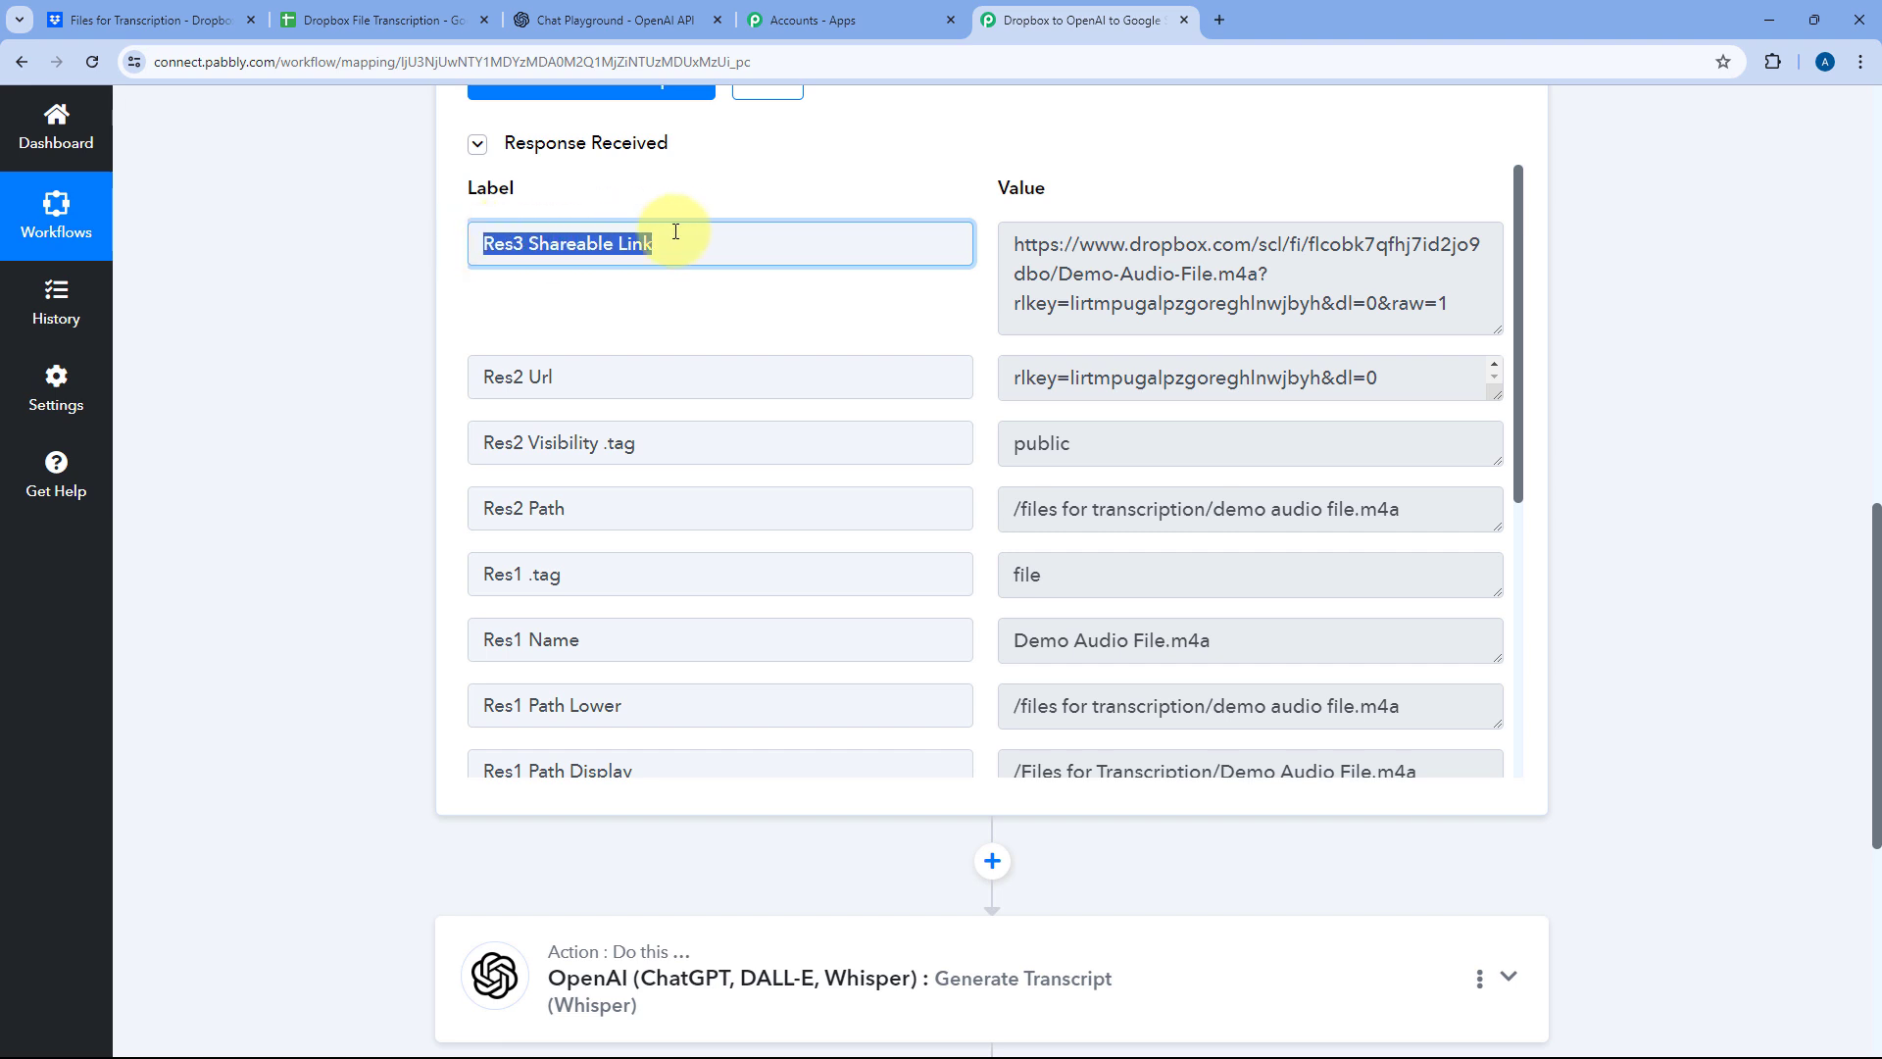
{"action": "left_click", "coordinate": [685, 243]}
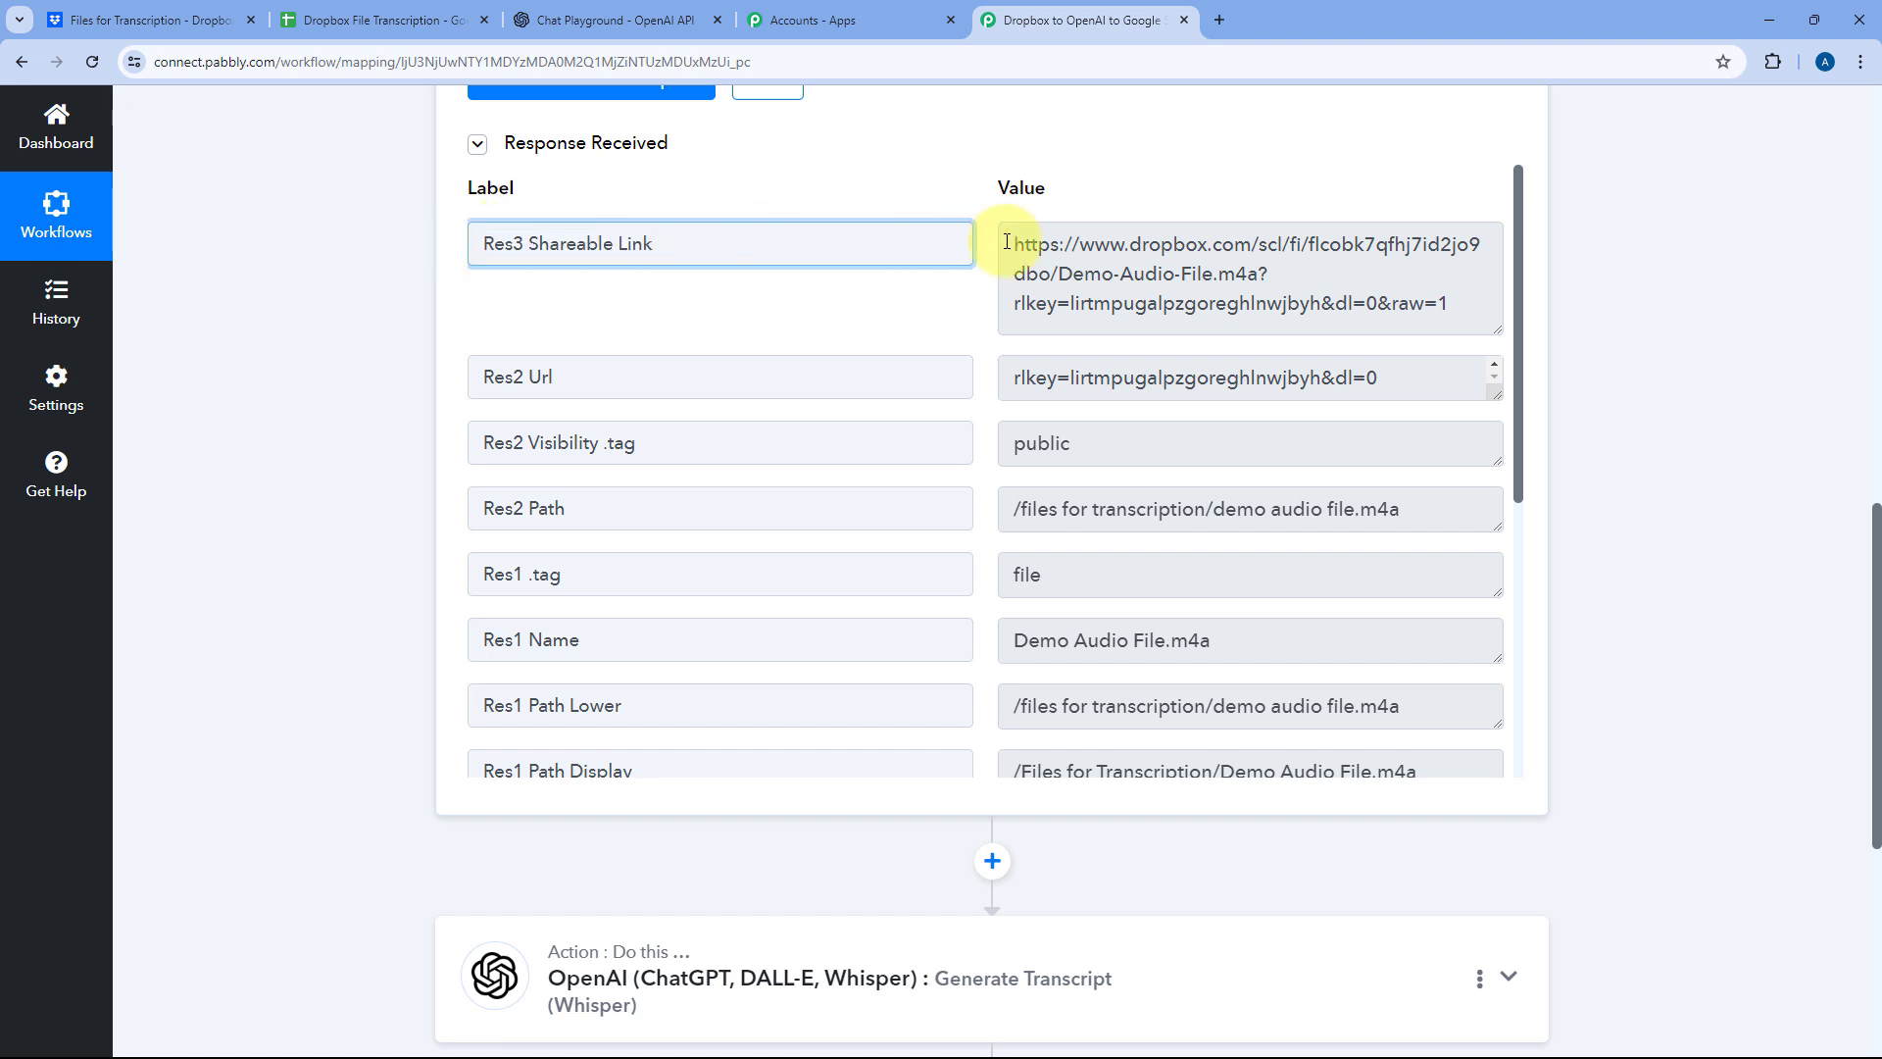
{"action": "left_click_drag", "start_coordinate": [1006, 241], "coordinate": [1478, 323]}
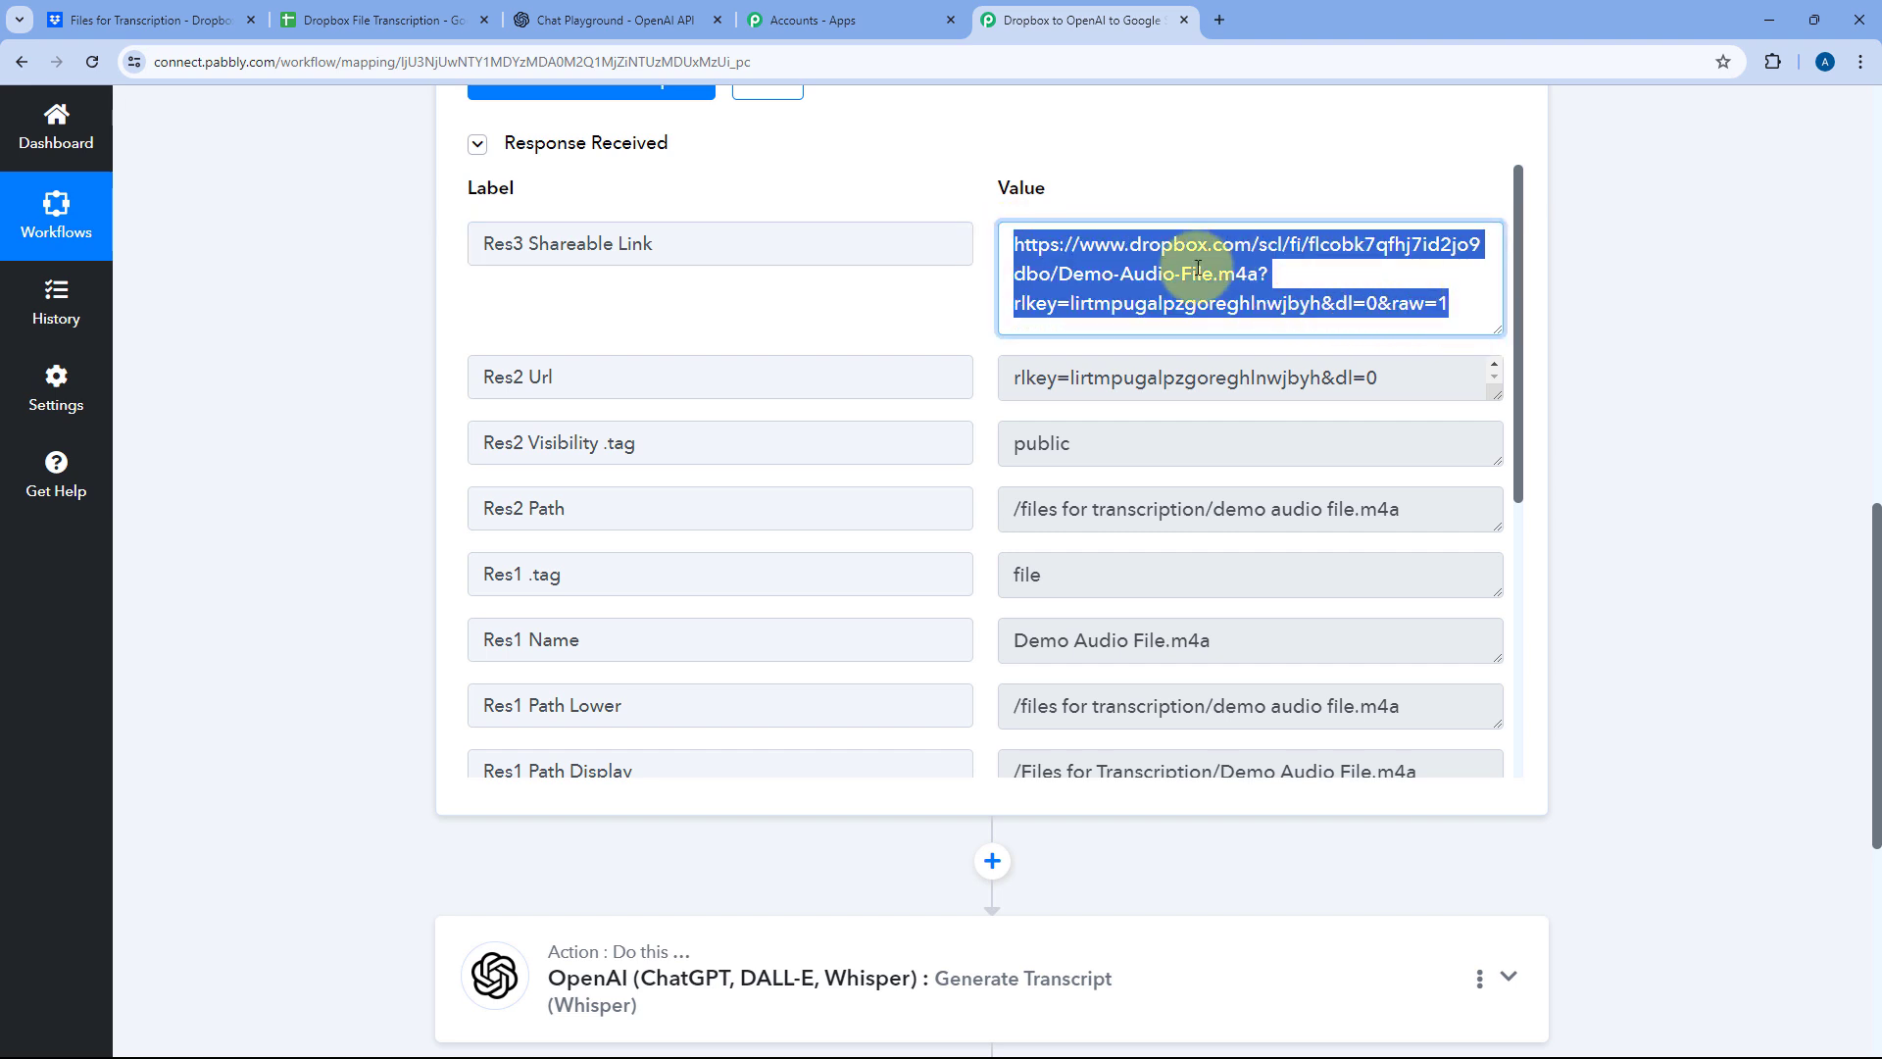
{"action": "scroll", "coordinate": [412, 447], "scroll_direction": "down", "scroll_amount": 3}
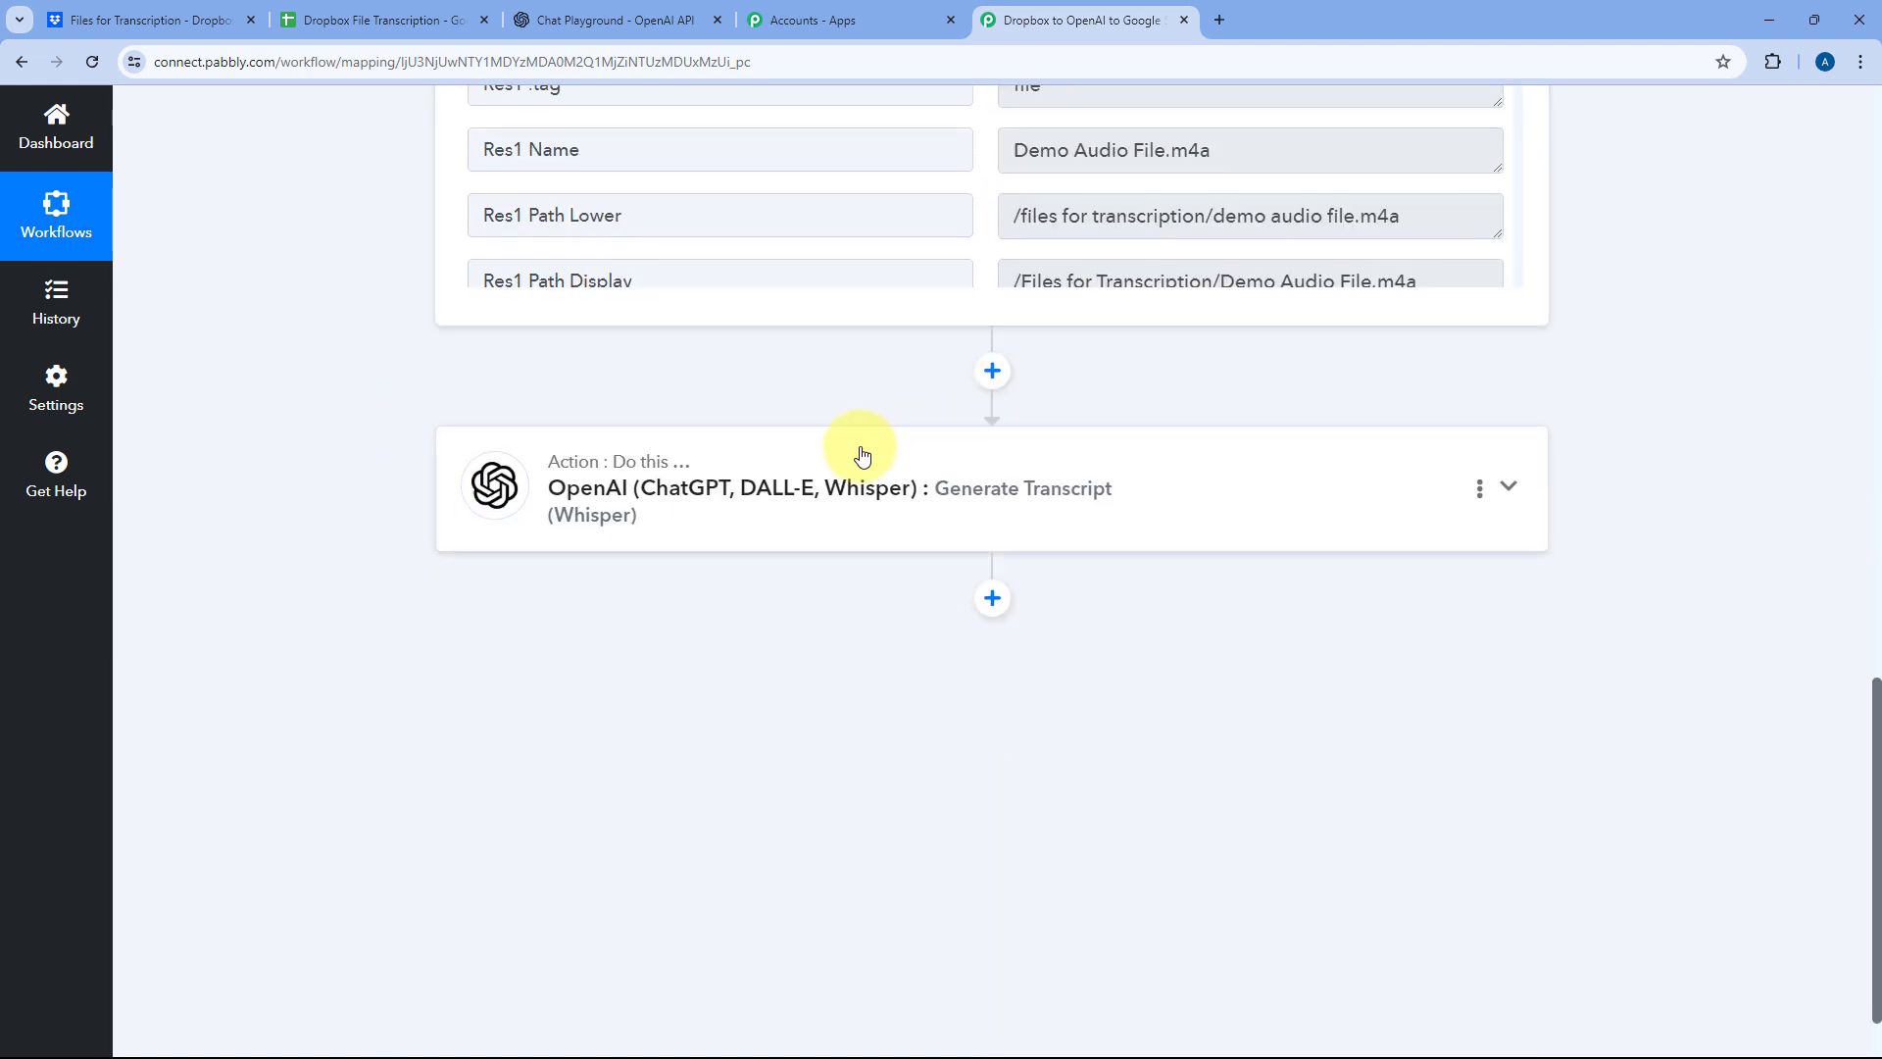
{"action": "left_click", "coordinate": [862, 450]}
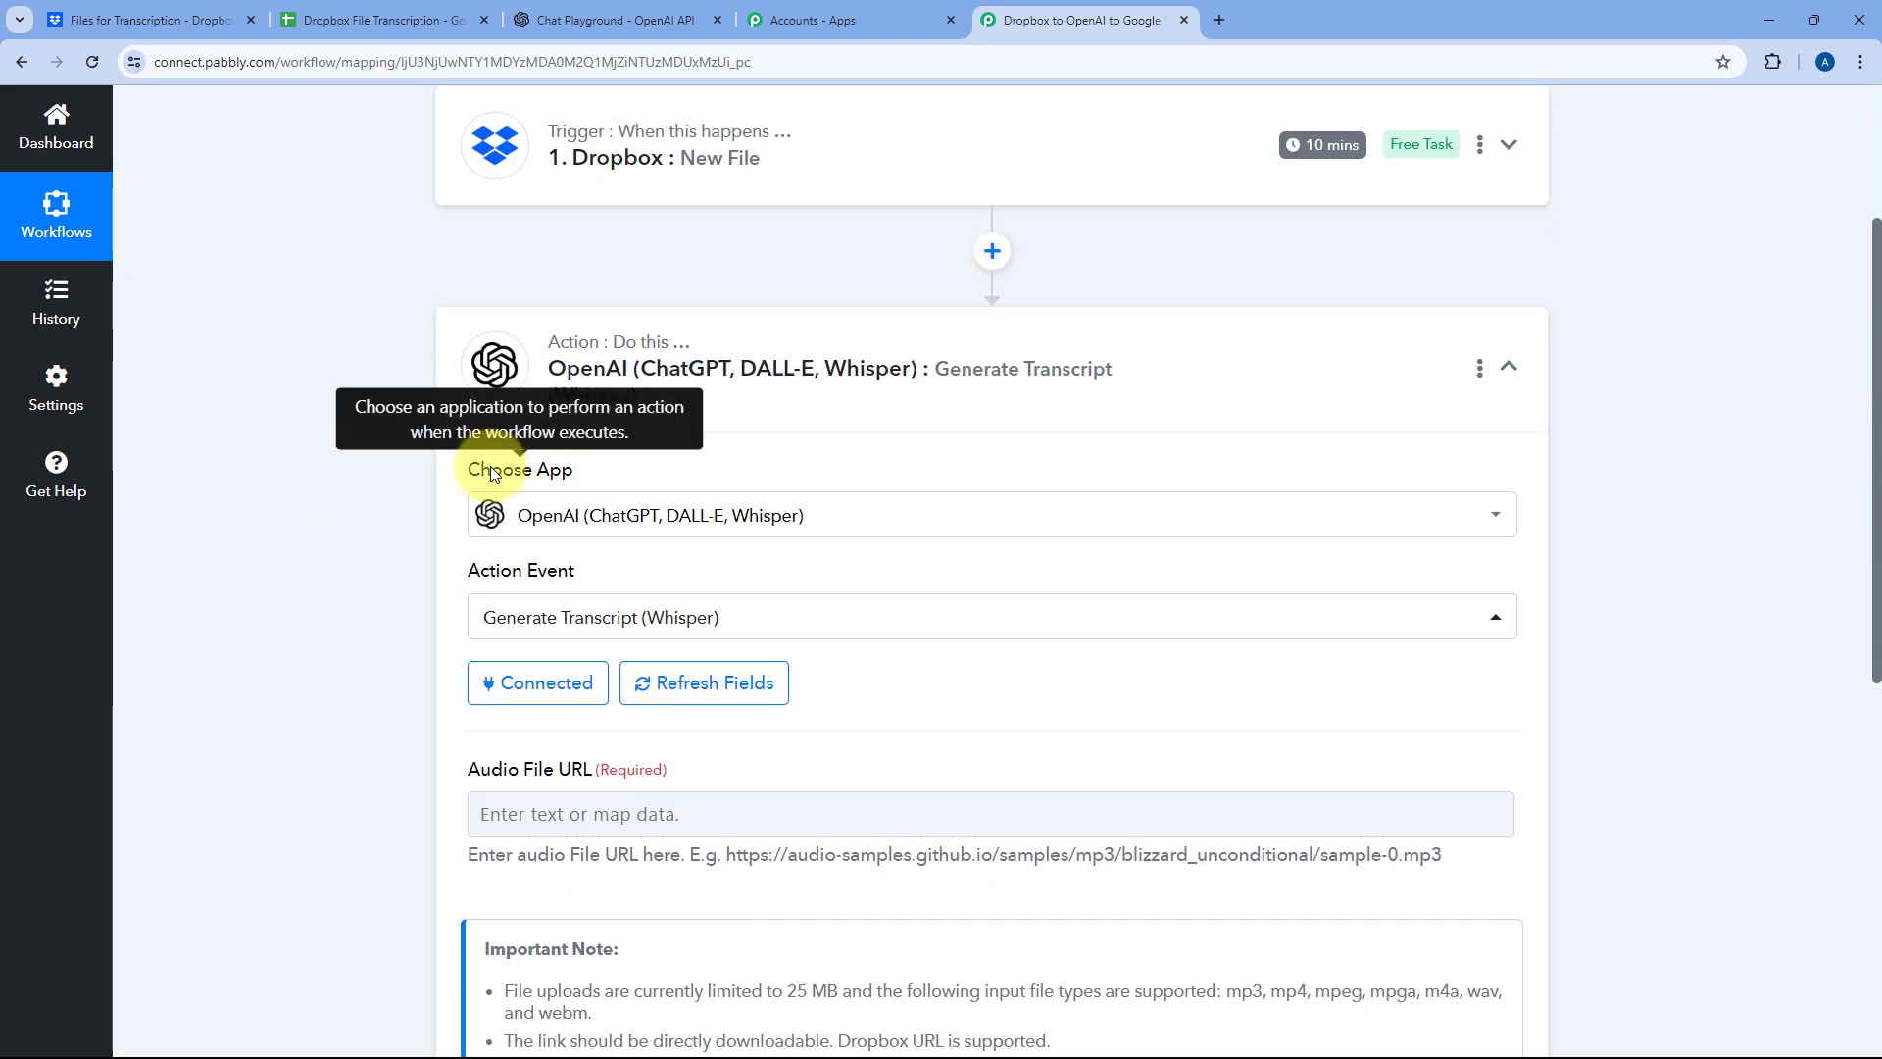
Step: Map the Audio File URL of the OpenAI action to the Res3 Shareable Link from the Dropbox New File step
{"action": "scroll", "coordinate": [416, 486], "scroll_direction": "down", "scroll_amount": 4}
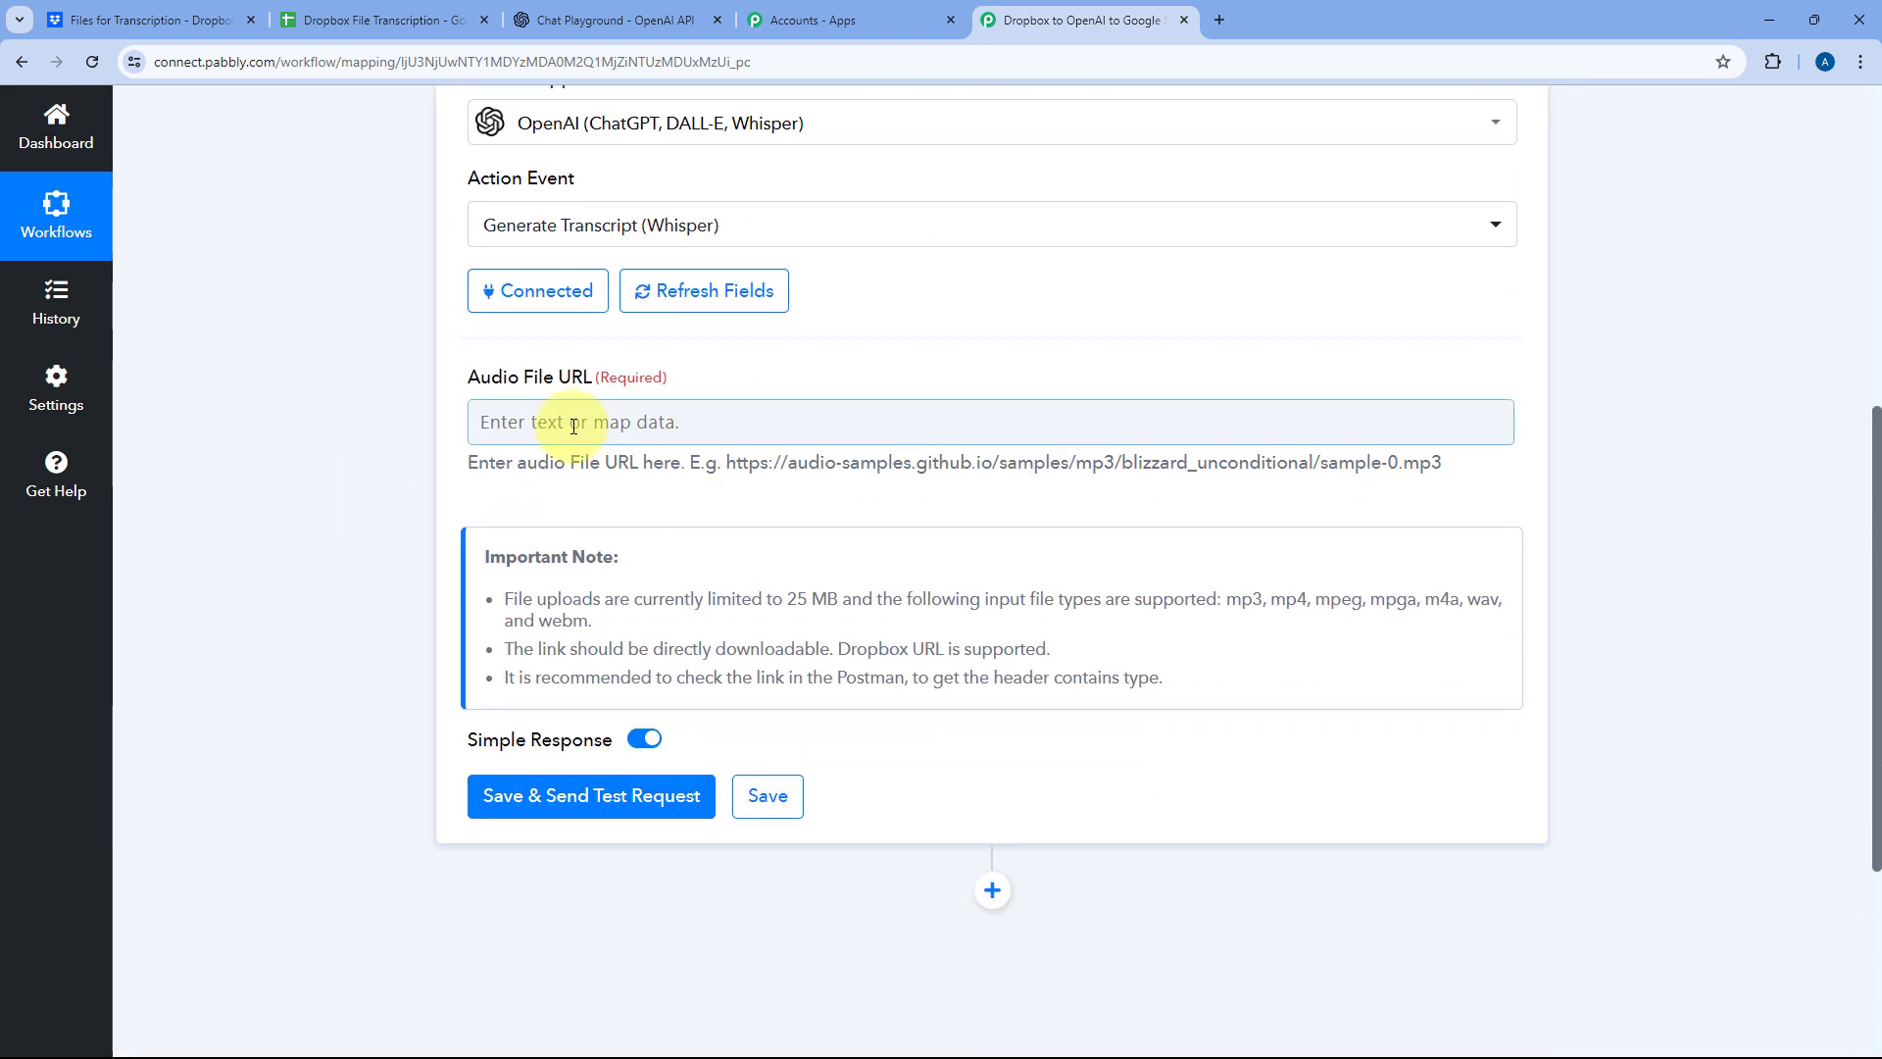
{"action": "left_click", "coordinate": [573, 426]}
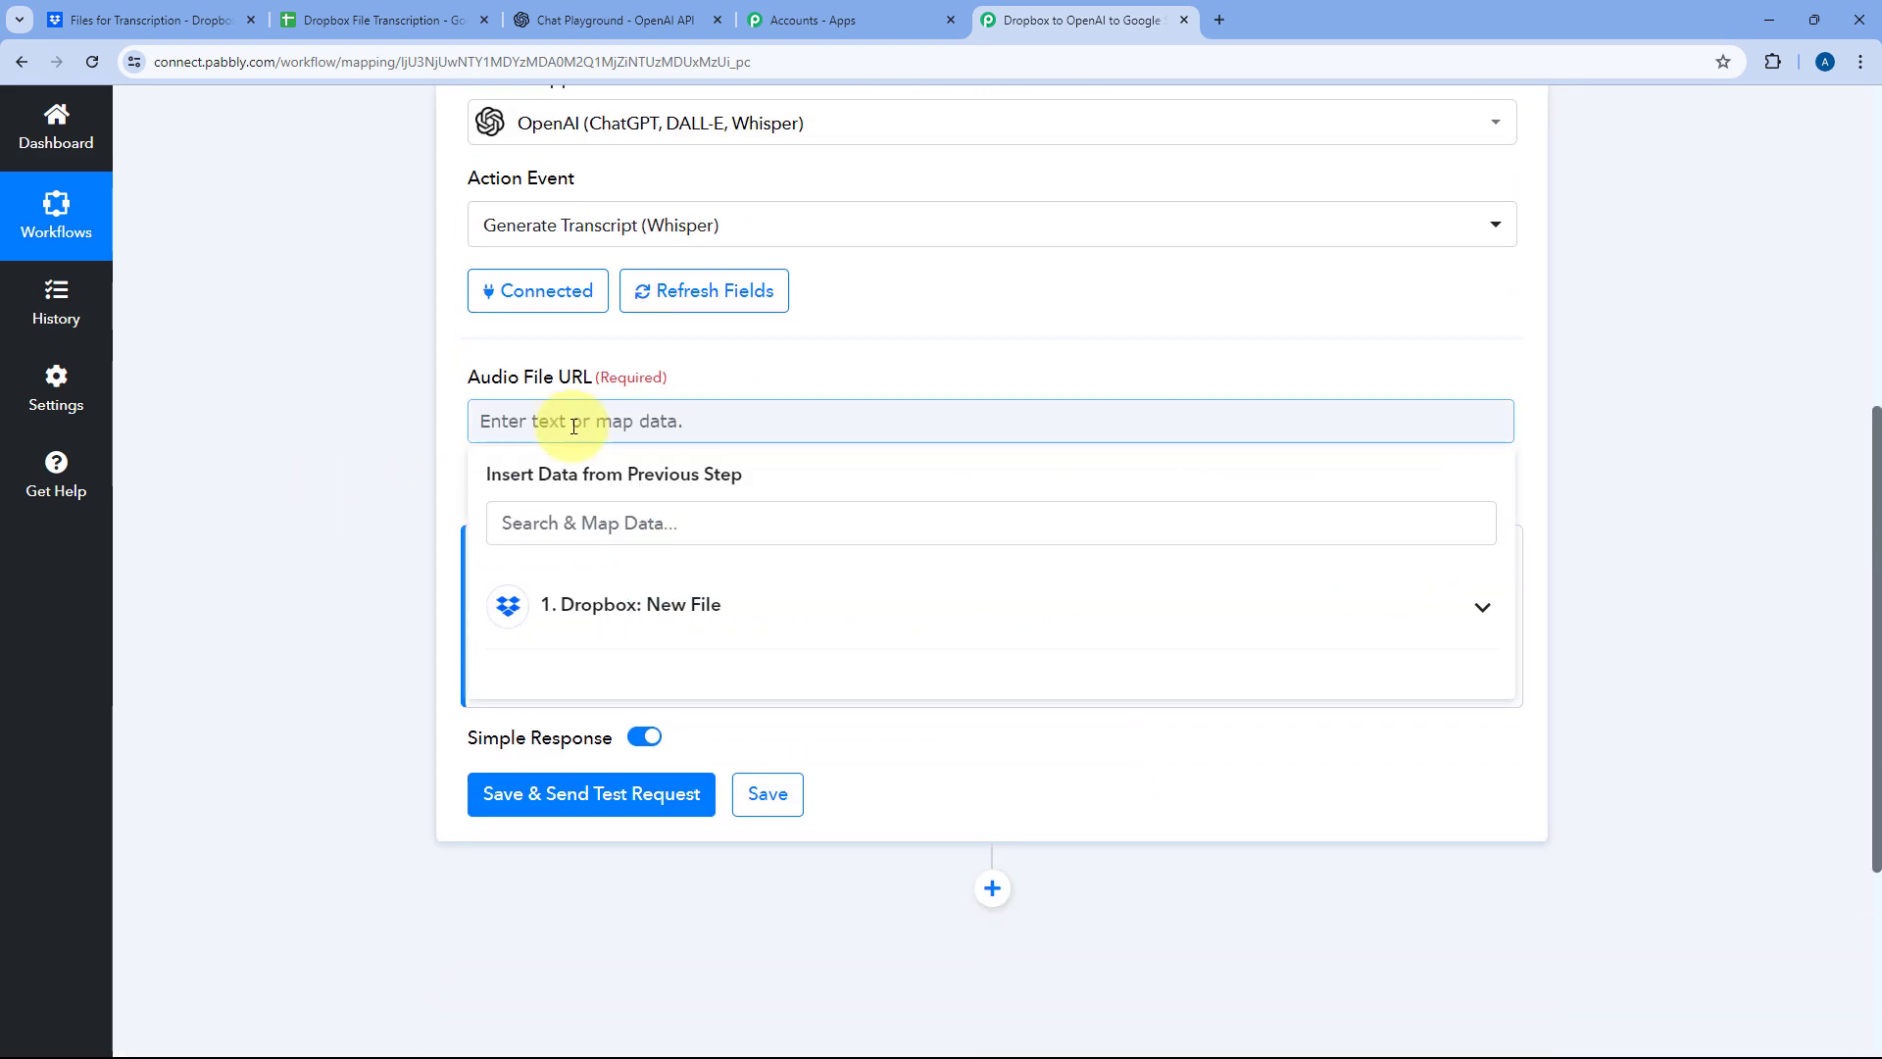
{"action": "left_click", "coordinate": [733, 615]}
{"action": "scroll", "coordinate": [419, 529], "scroll_direction": "down", "scroll_amount": 3}
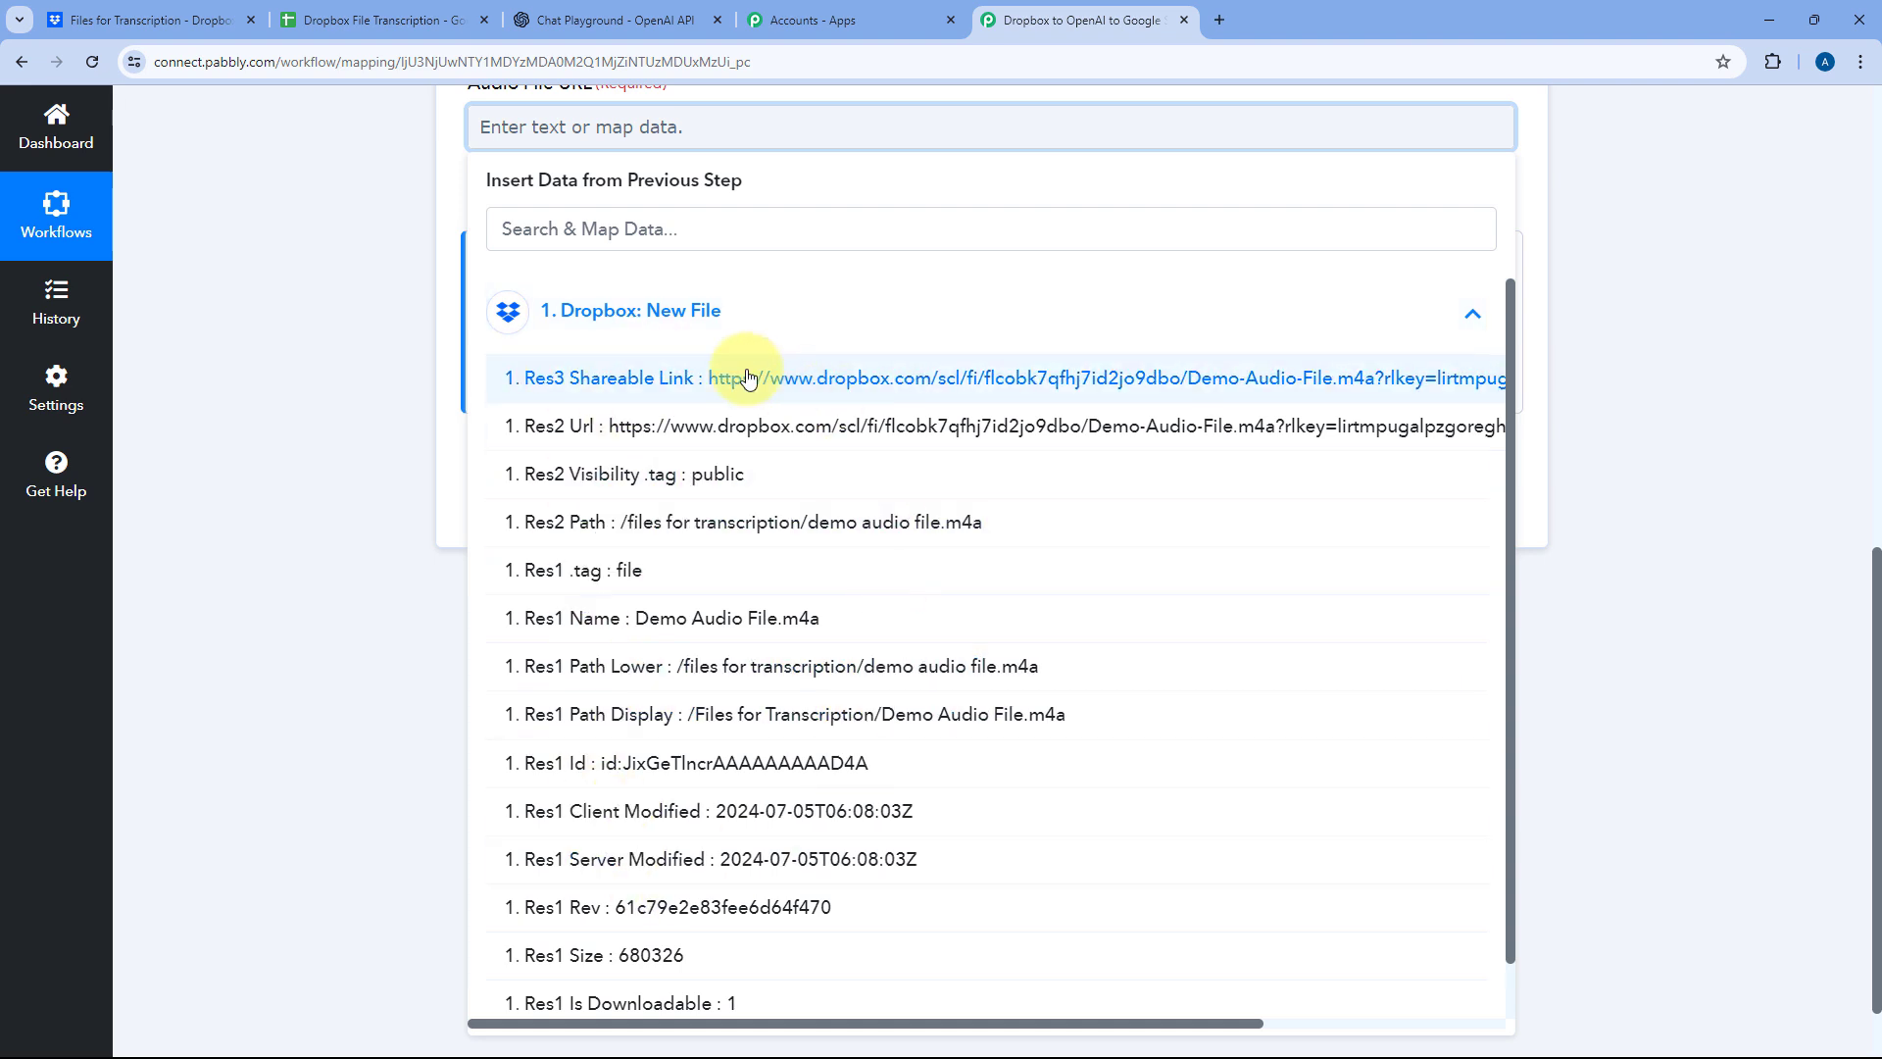
{"action": "left_click", "coordinate": [747, 378]}
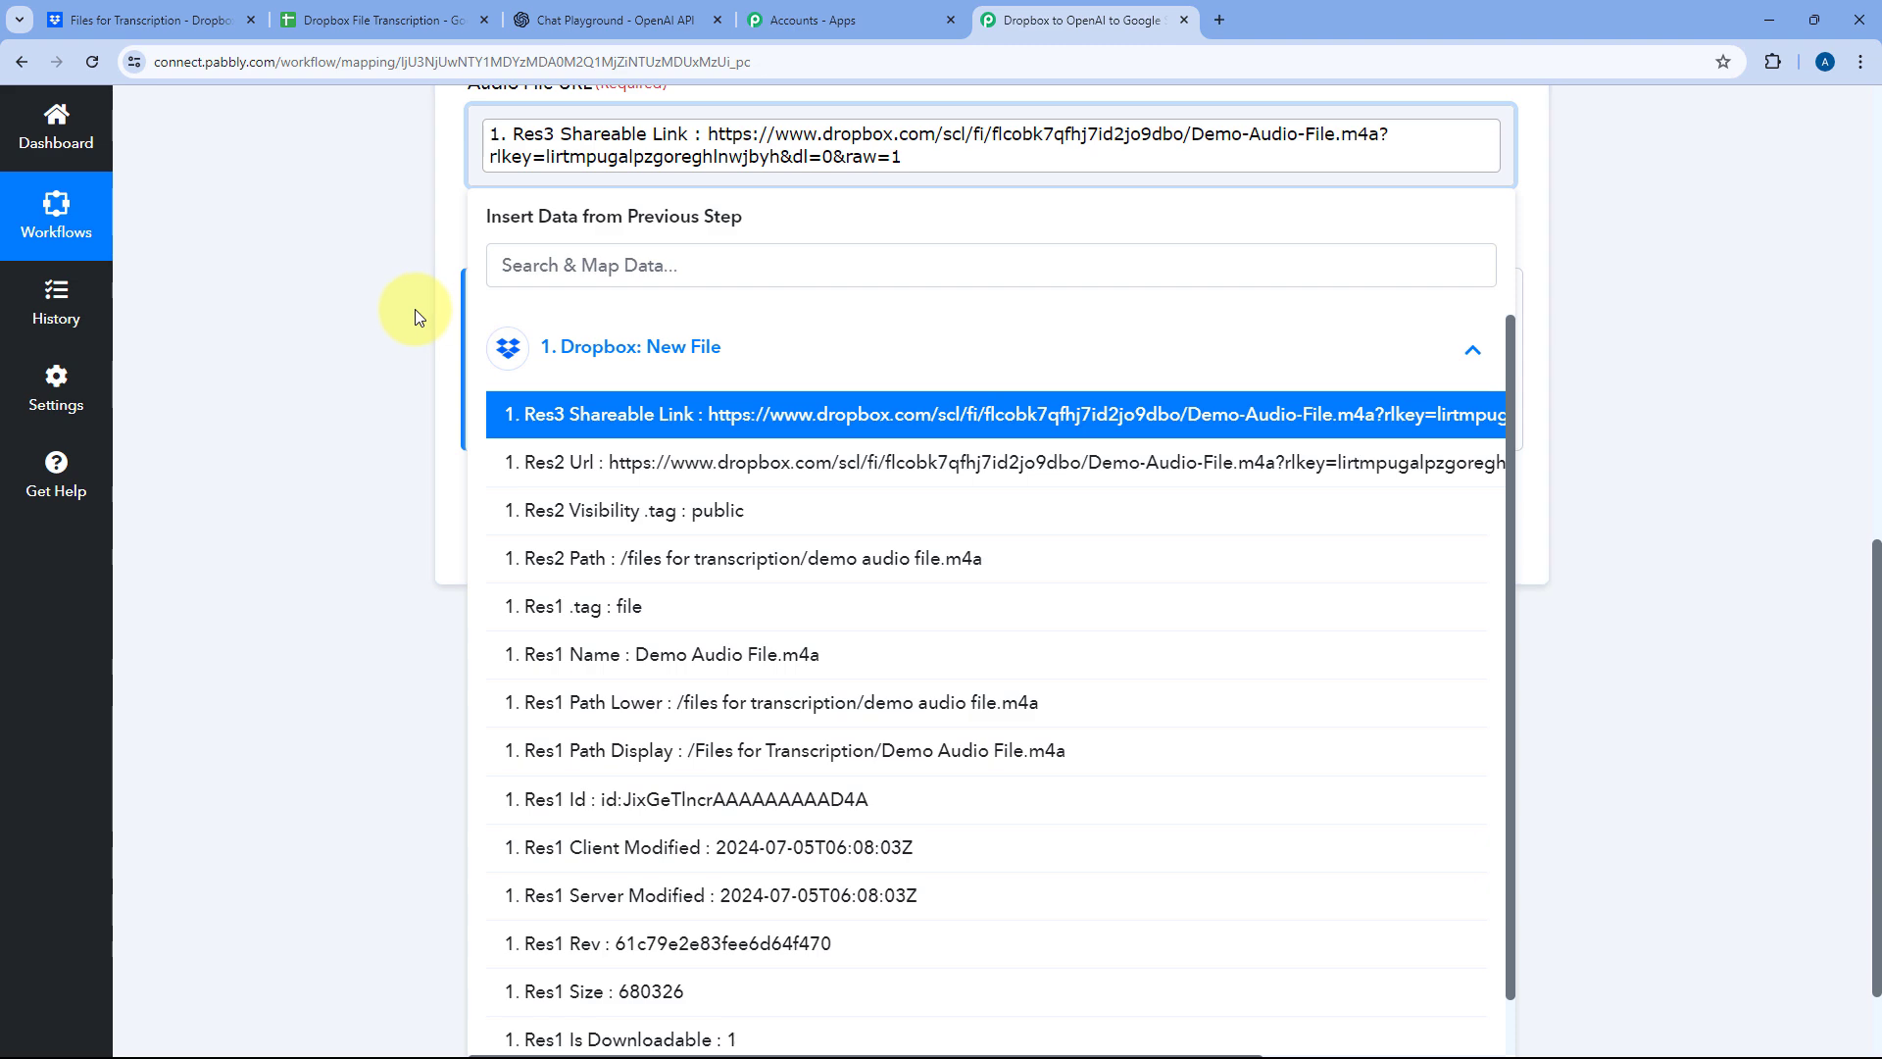
{"action": "left_click", "coordinate": [415, 308]}
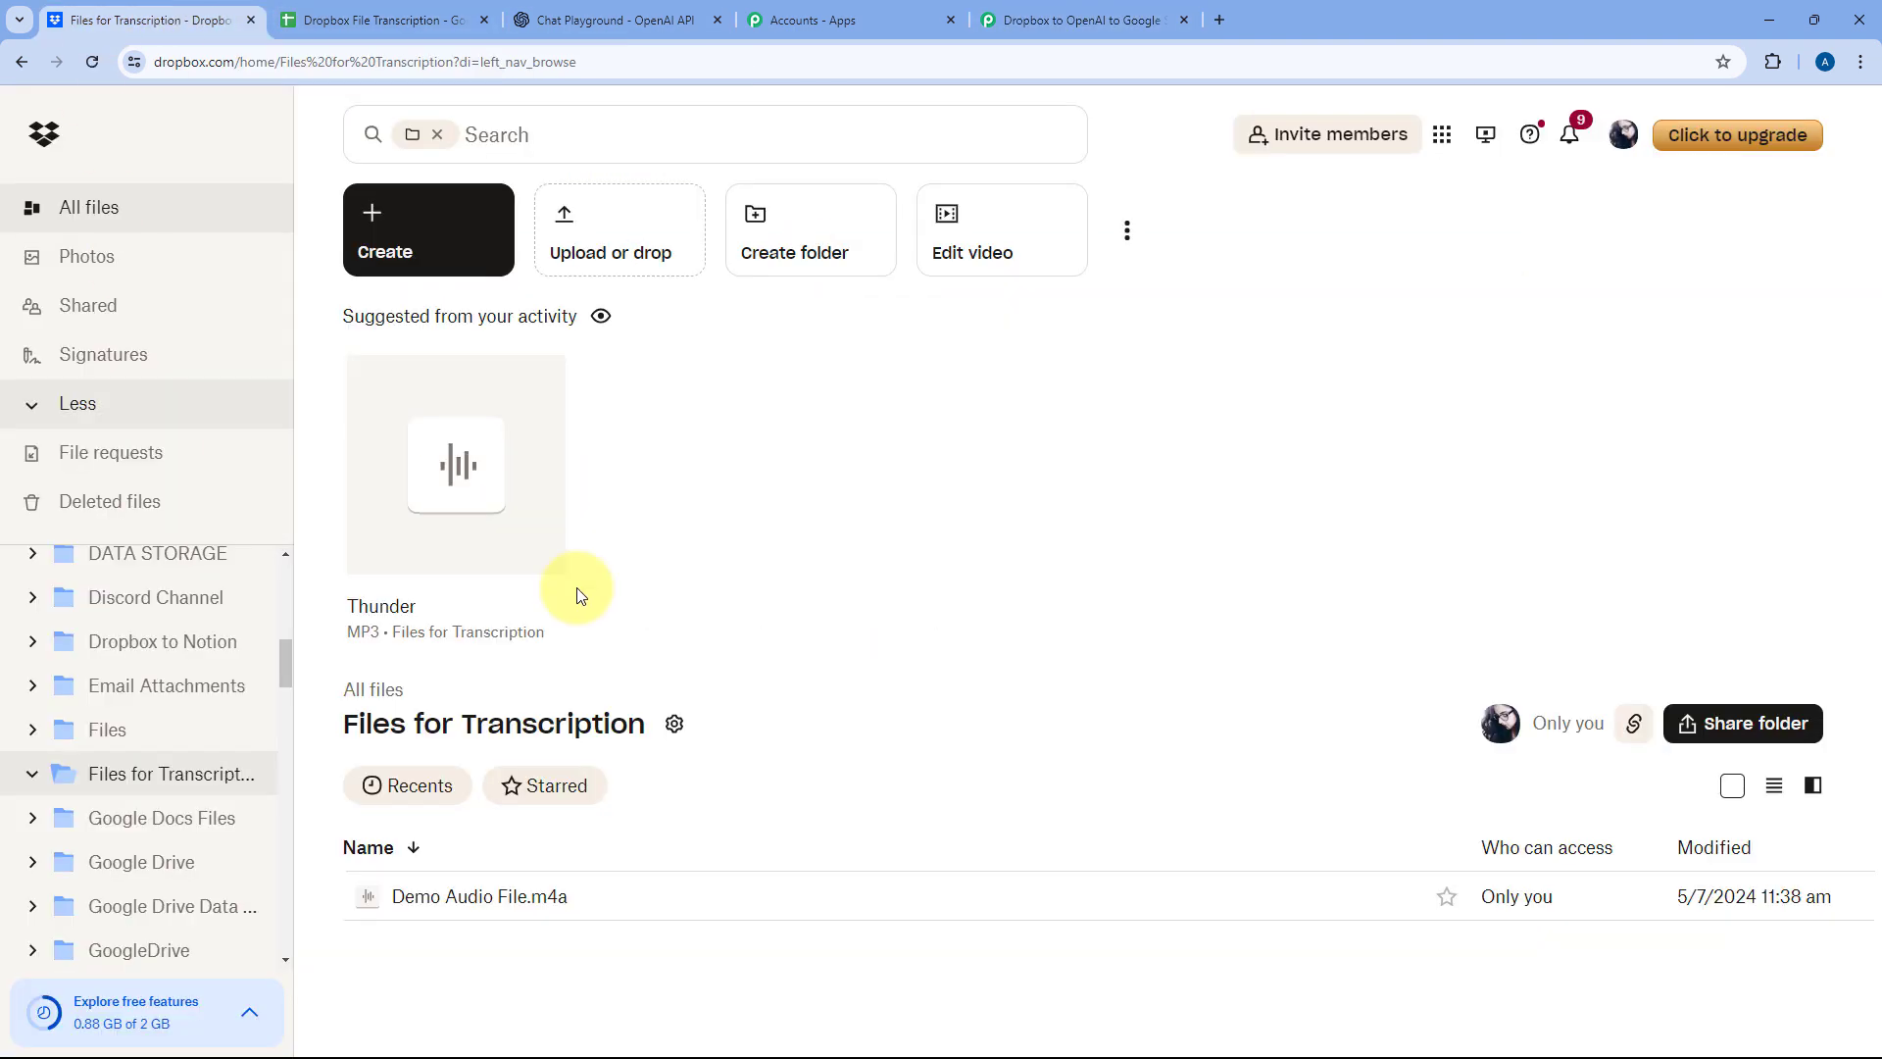
Step: View the audio file in Dropbox's Files for Transcription folder, and return to the OpenAI action's settings in Pabbly Connect
{"action": "left_click", "coordinate": [147, 20]}
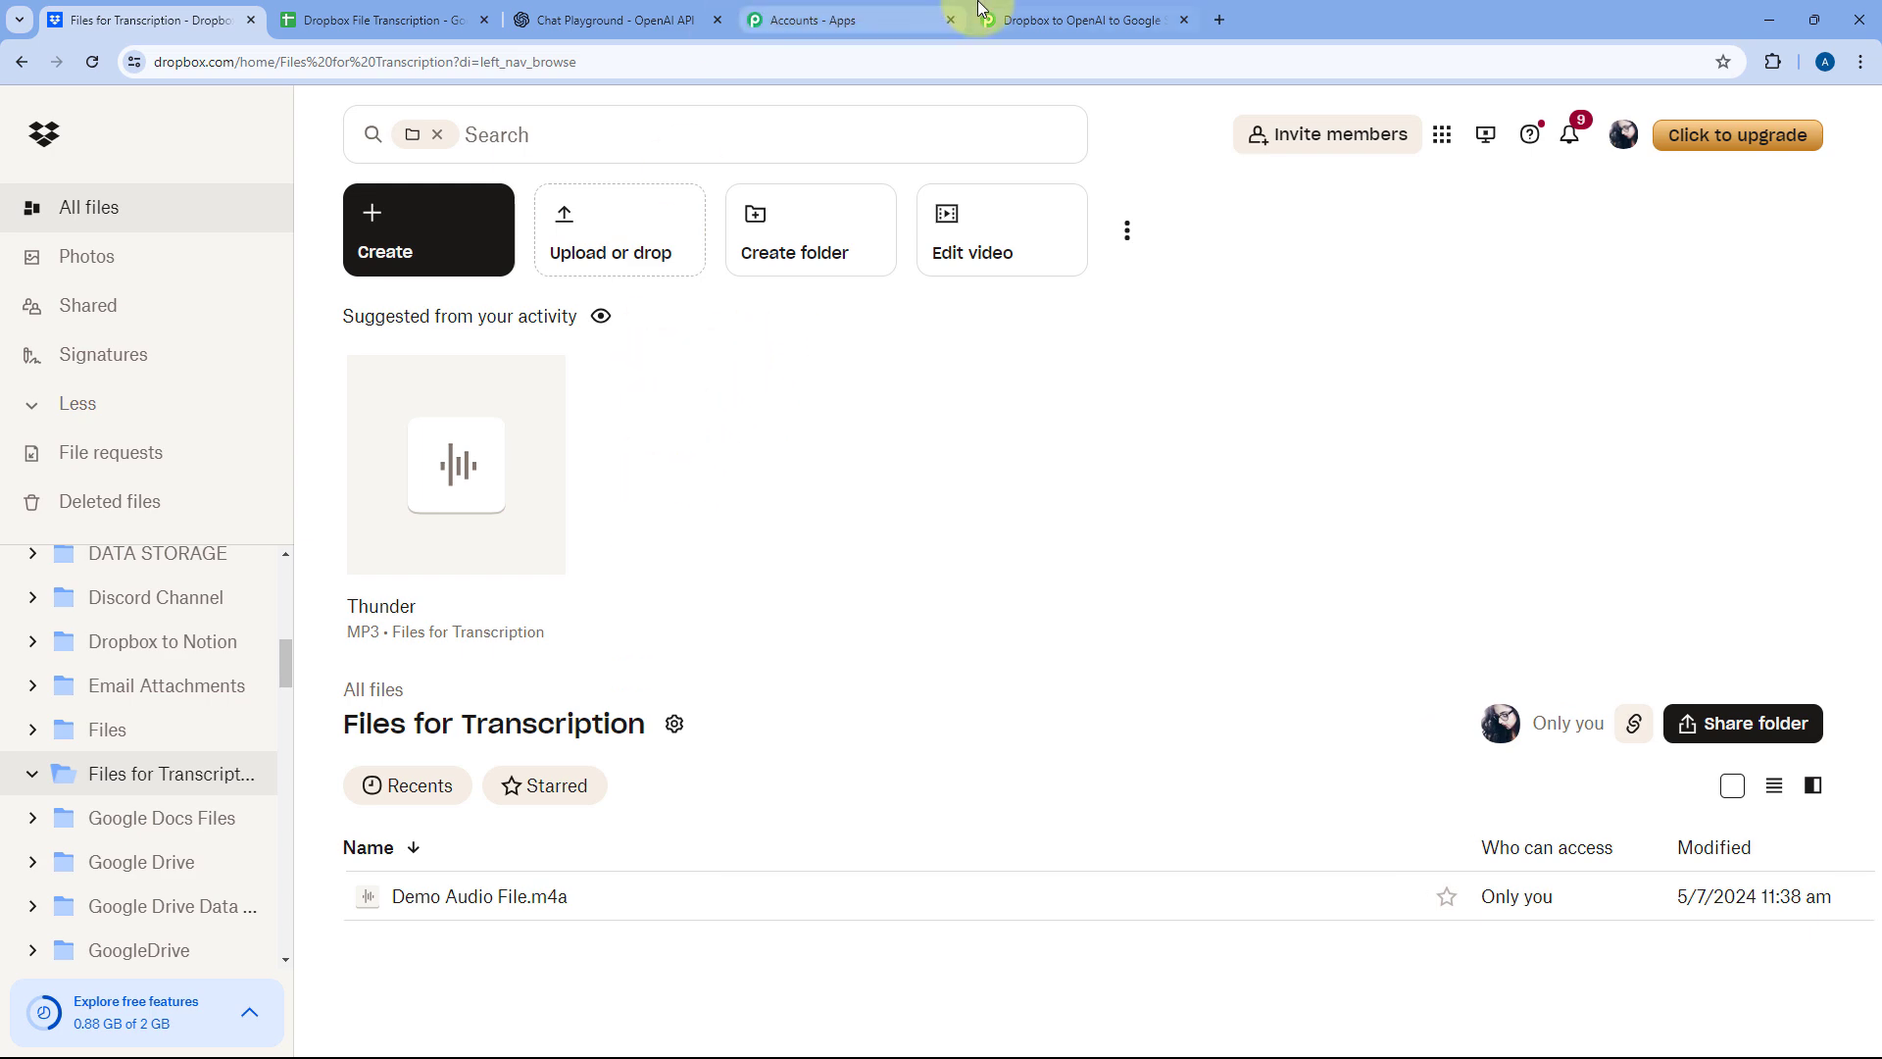
{"action": "left_click", "coordinate": [1105, 18]}
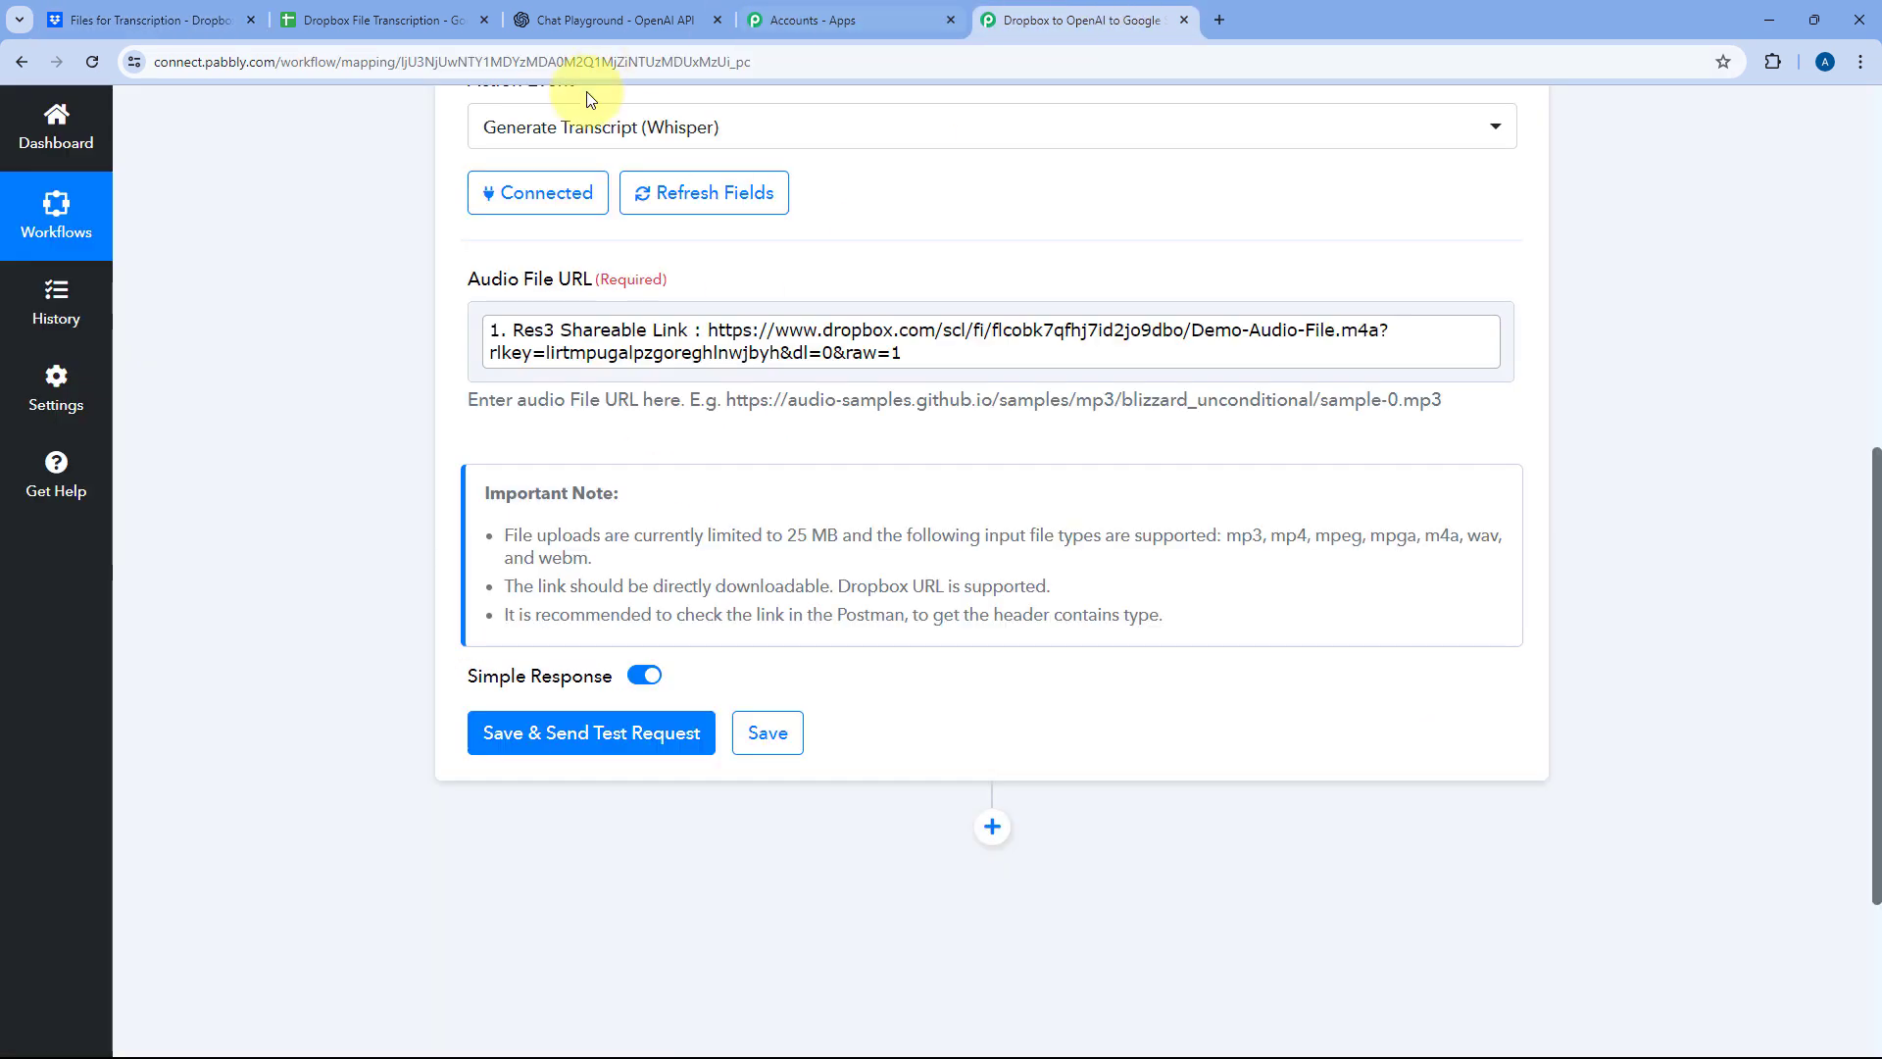
{"action": "scroll", "coordinate": [980, 304], "scroll_direction": "up", "scroll_amount": 5}
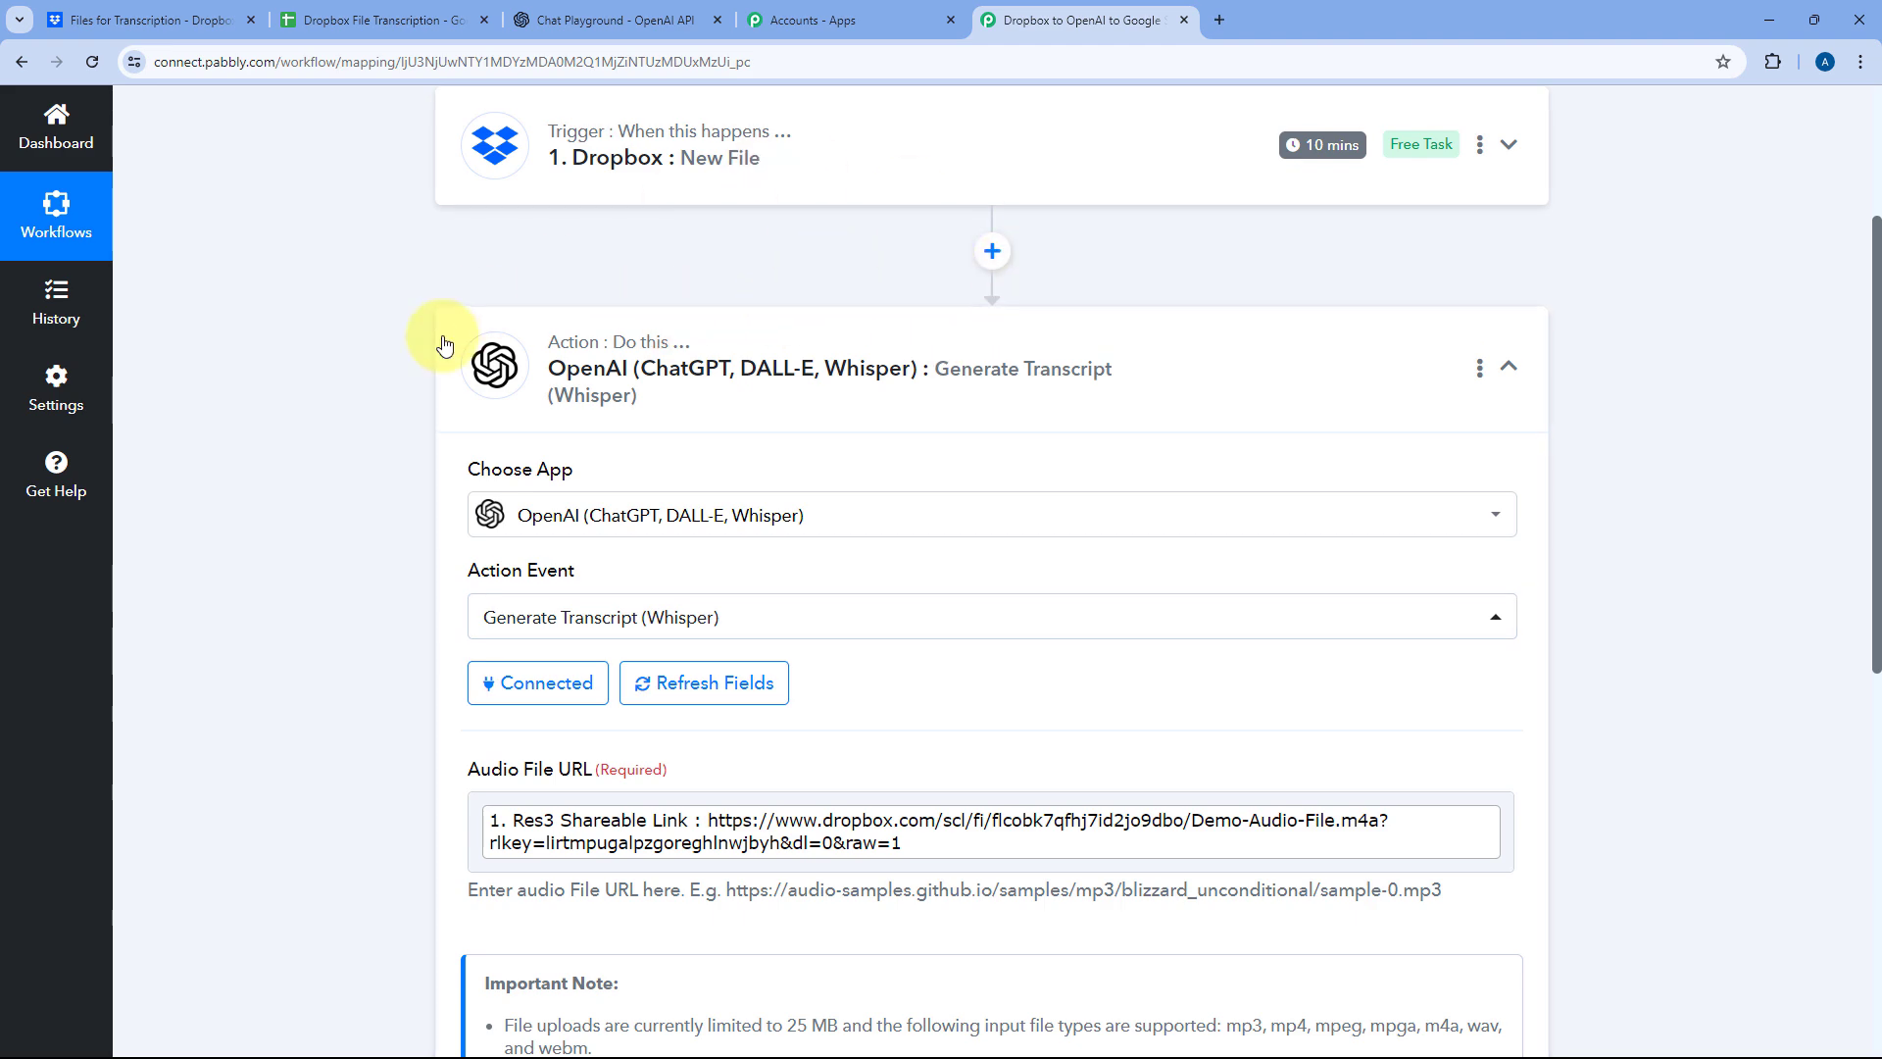
{"action": "scroll", "coordinate": [444, 344], "scroll_direction": "down", "scroll_amount": 5}
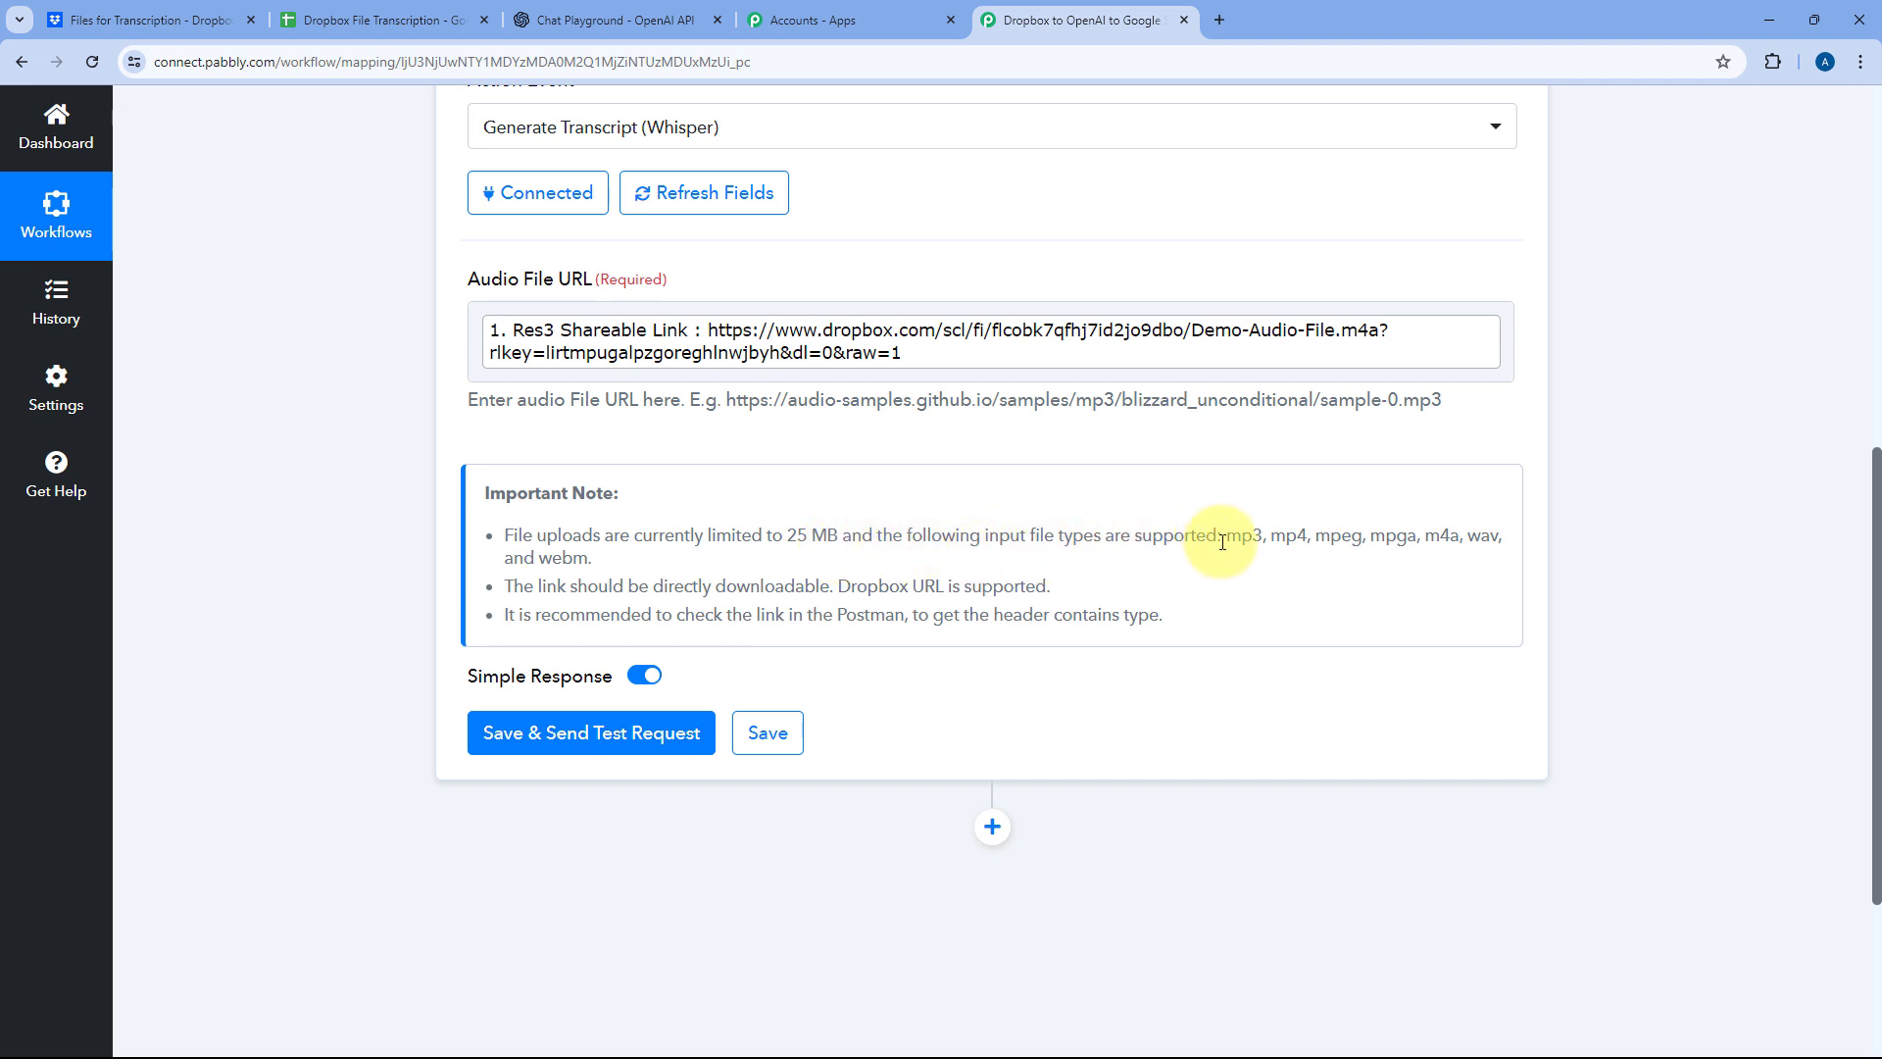
Step: Review the supported file types and Dropbox URL support in the Important Note, rechecking the audio file in Dropbox
{"action": "left_click_drag", "start_coordinate": [1223, 542], "coordinate": [592, 558]}
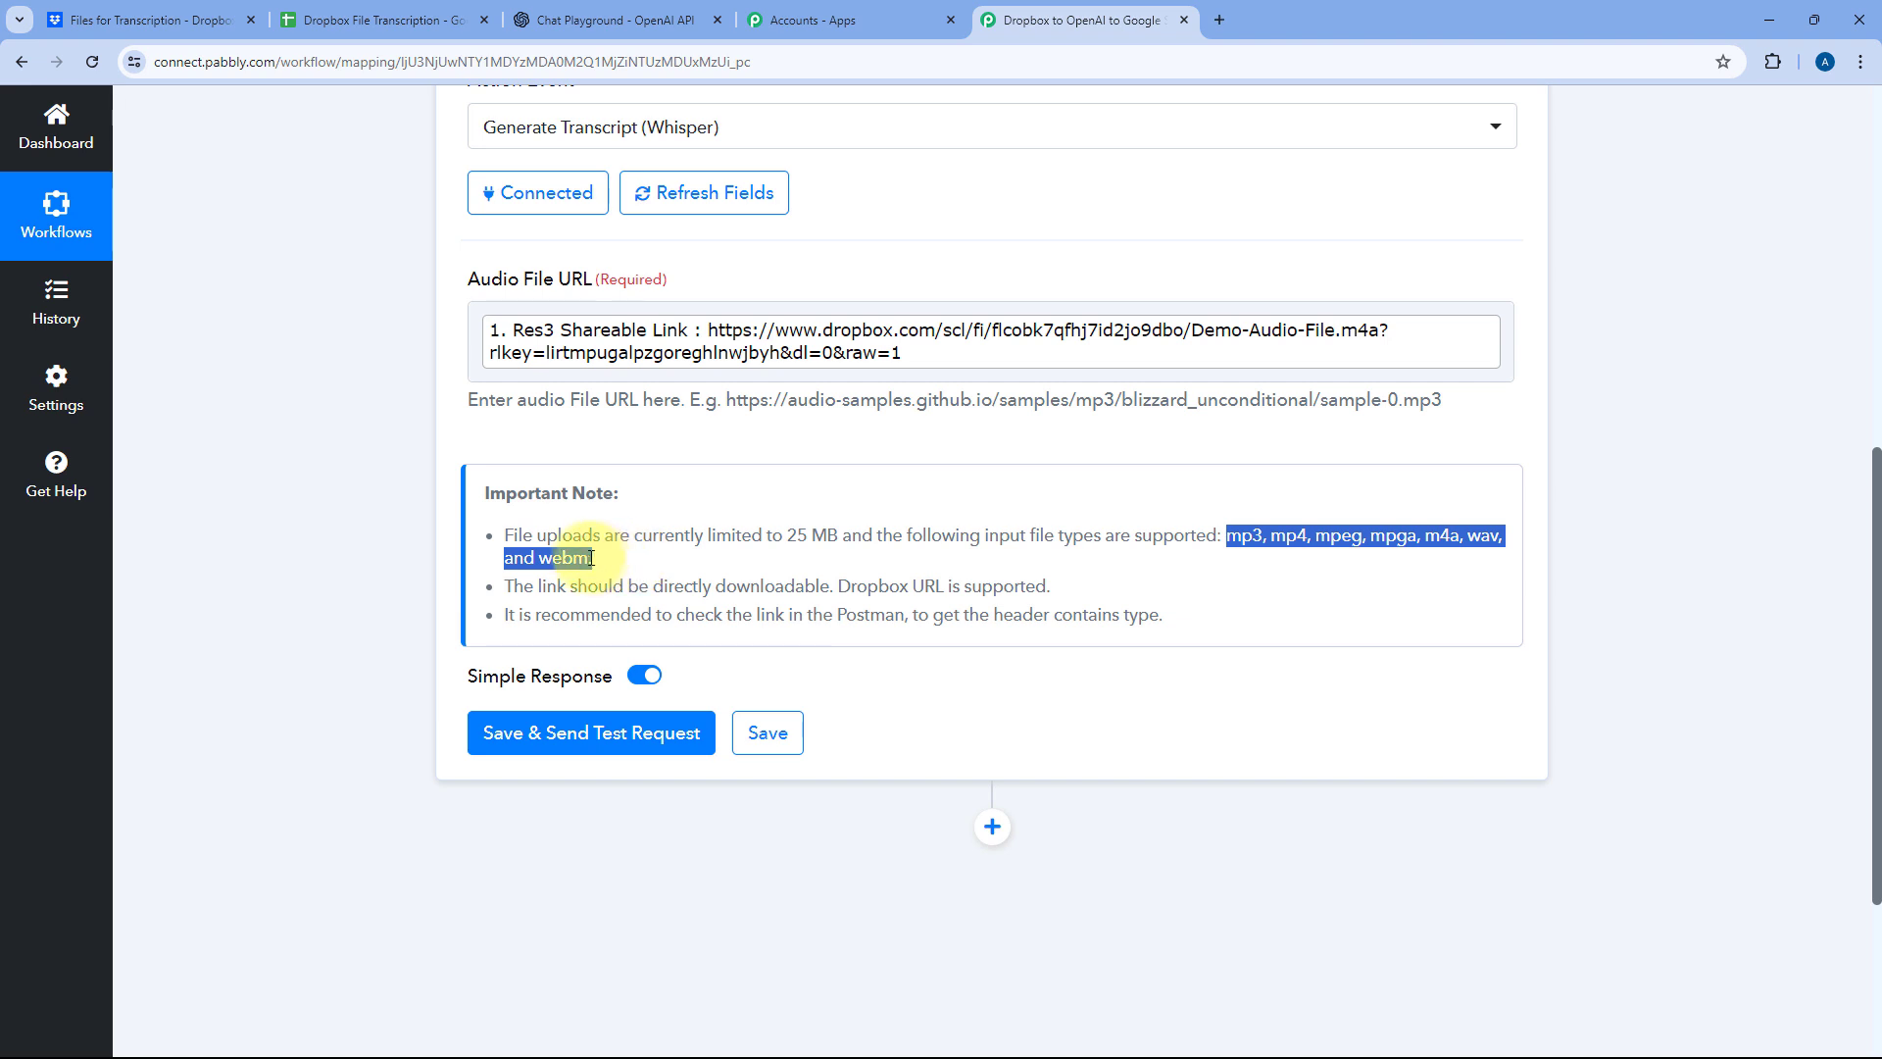
{"action": "left_click", "coordinate": [635, 556]}
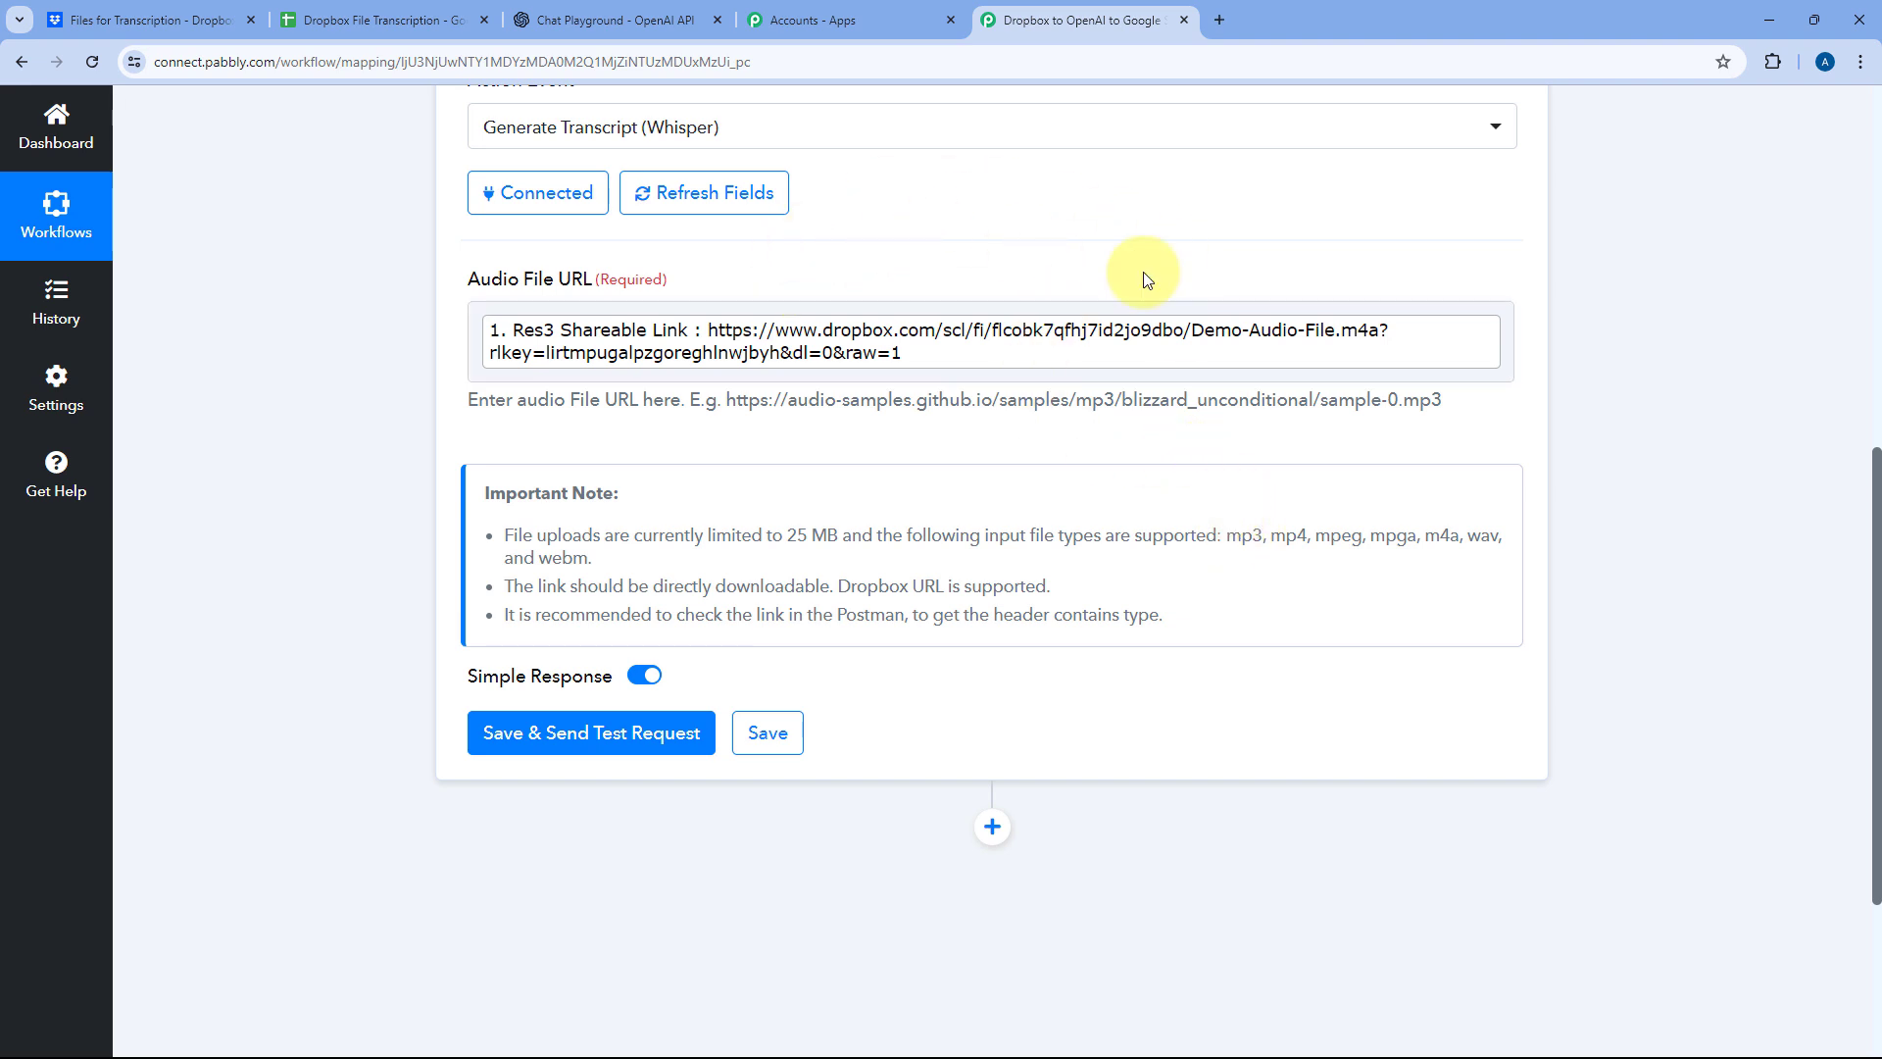
{"action": "left_click", "coordinate": [186, 19]}
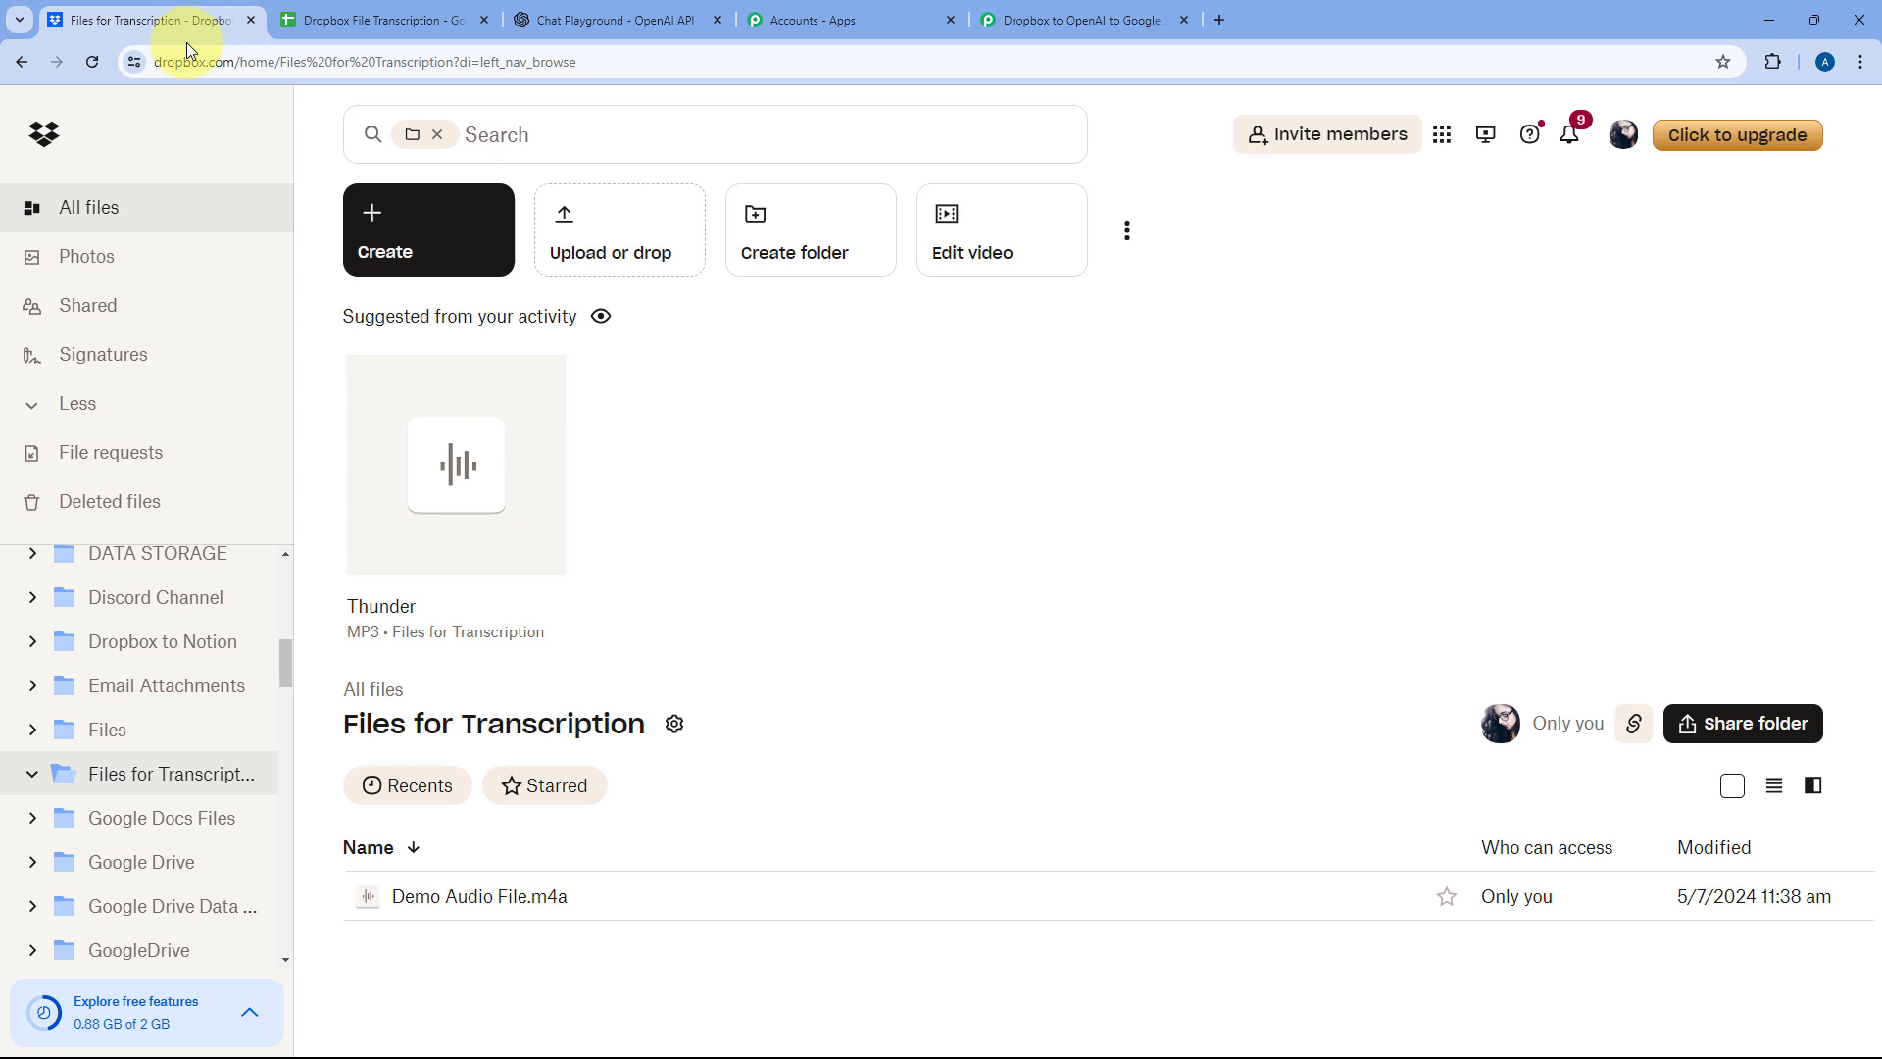
{"action": "left_click", "coordinate": [1059, 12]}
{"action": "left_click_drag", "start_coordinate": [1226, 536], "coordinate": [538, 555]}
{"action": "left_click", "coordinate": [504, 572]}
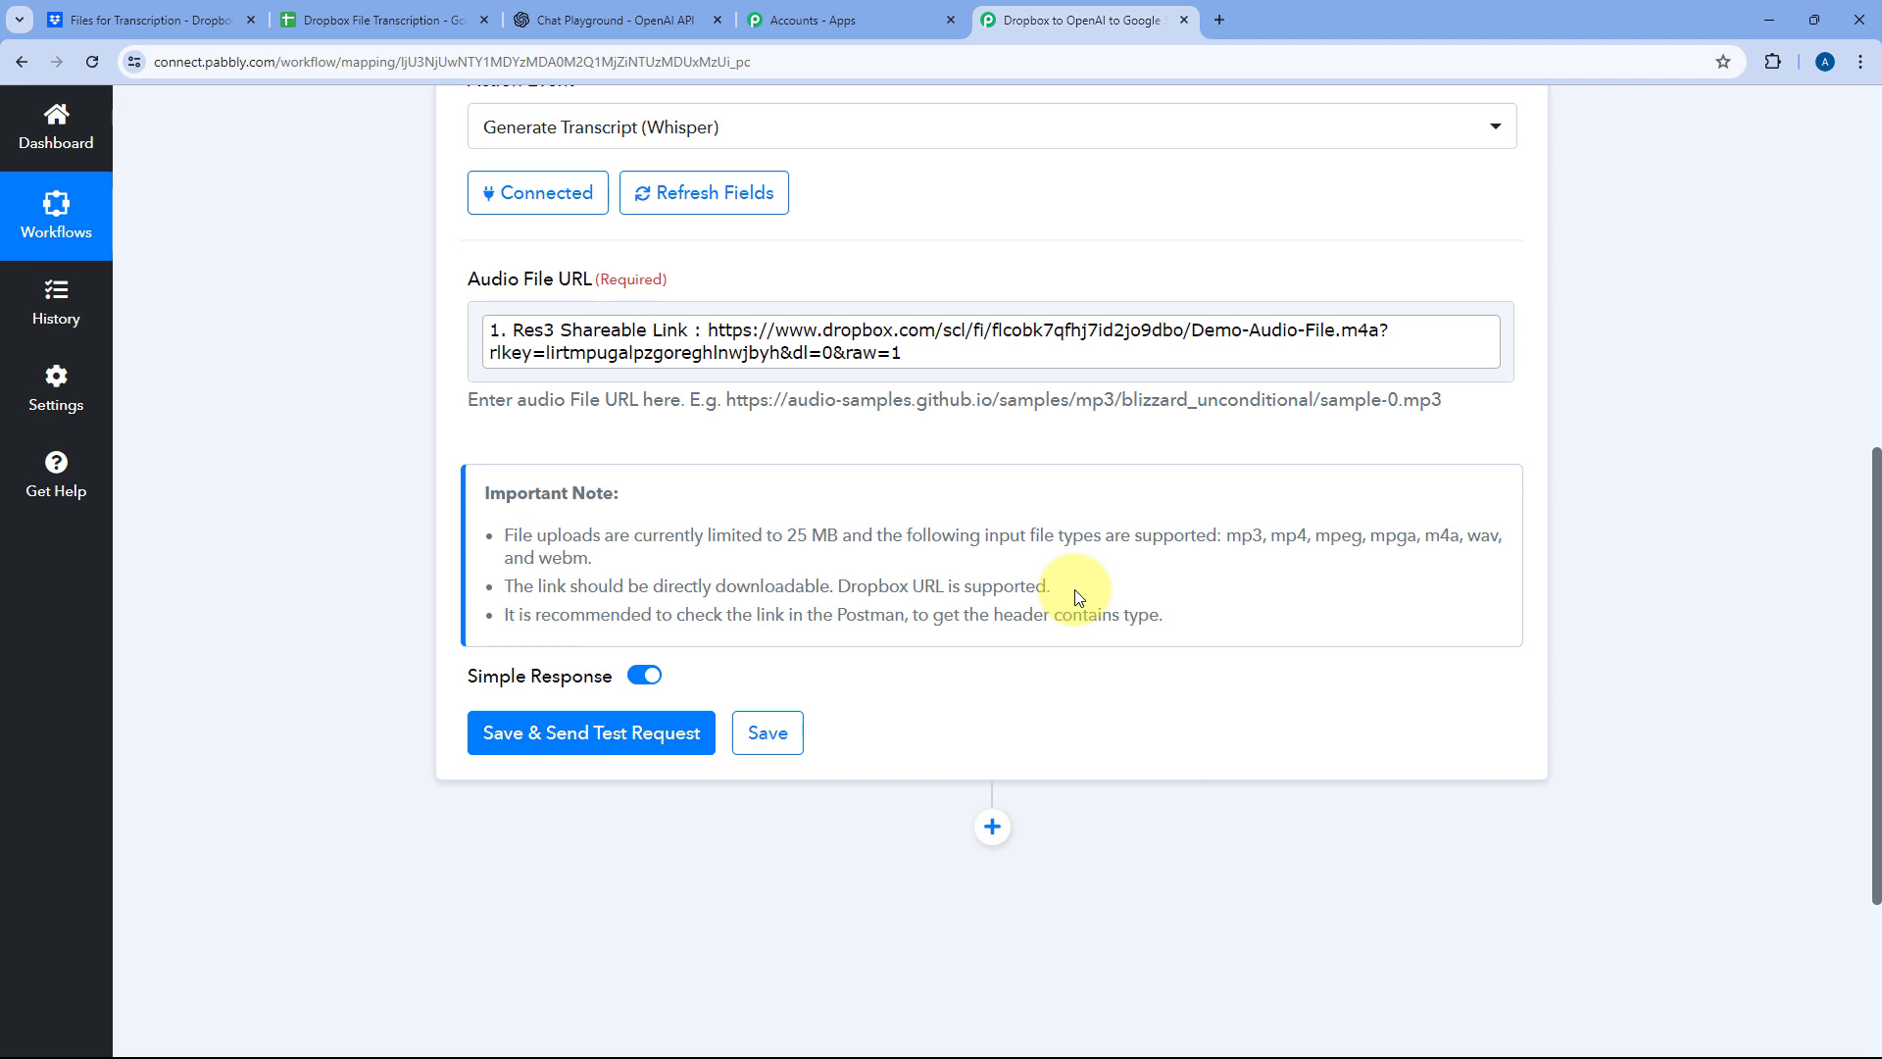
{"action": "left_click_drag", "start_coordinate": [1079, 597], "coordinate": [842, 583]}
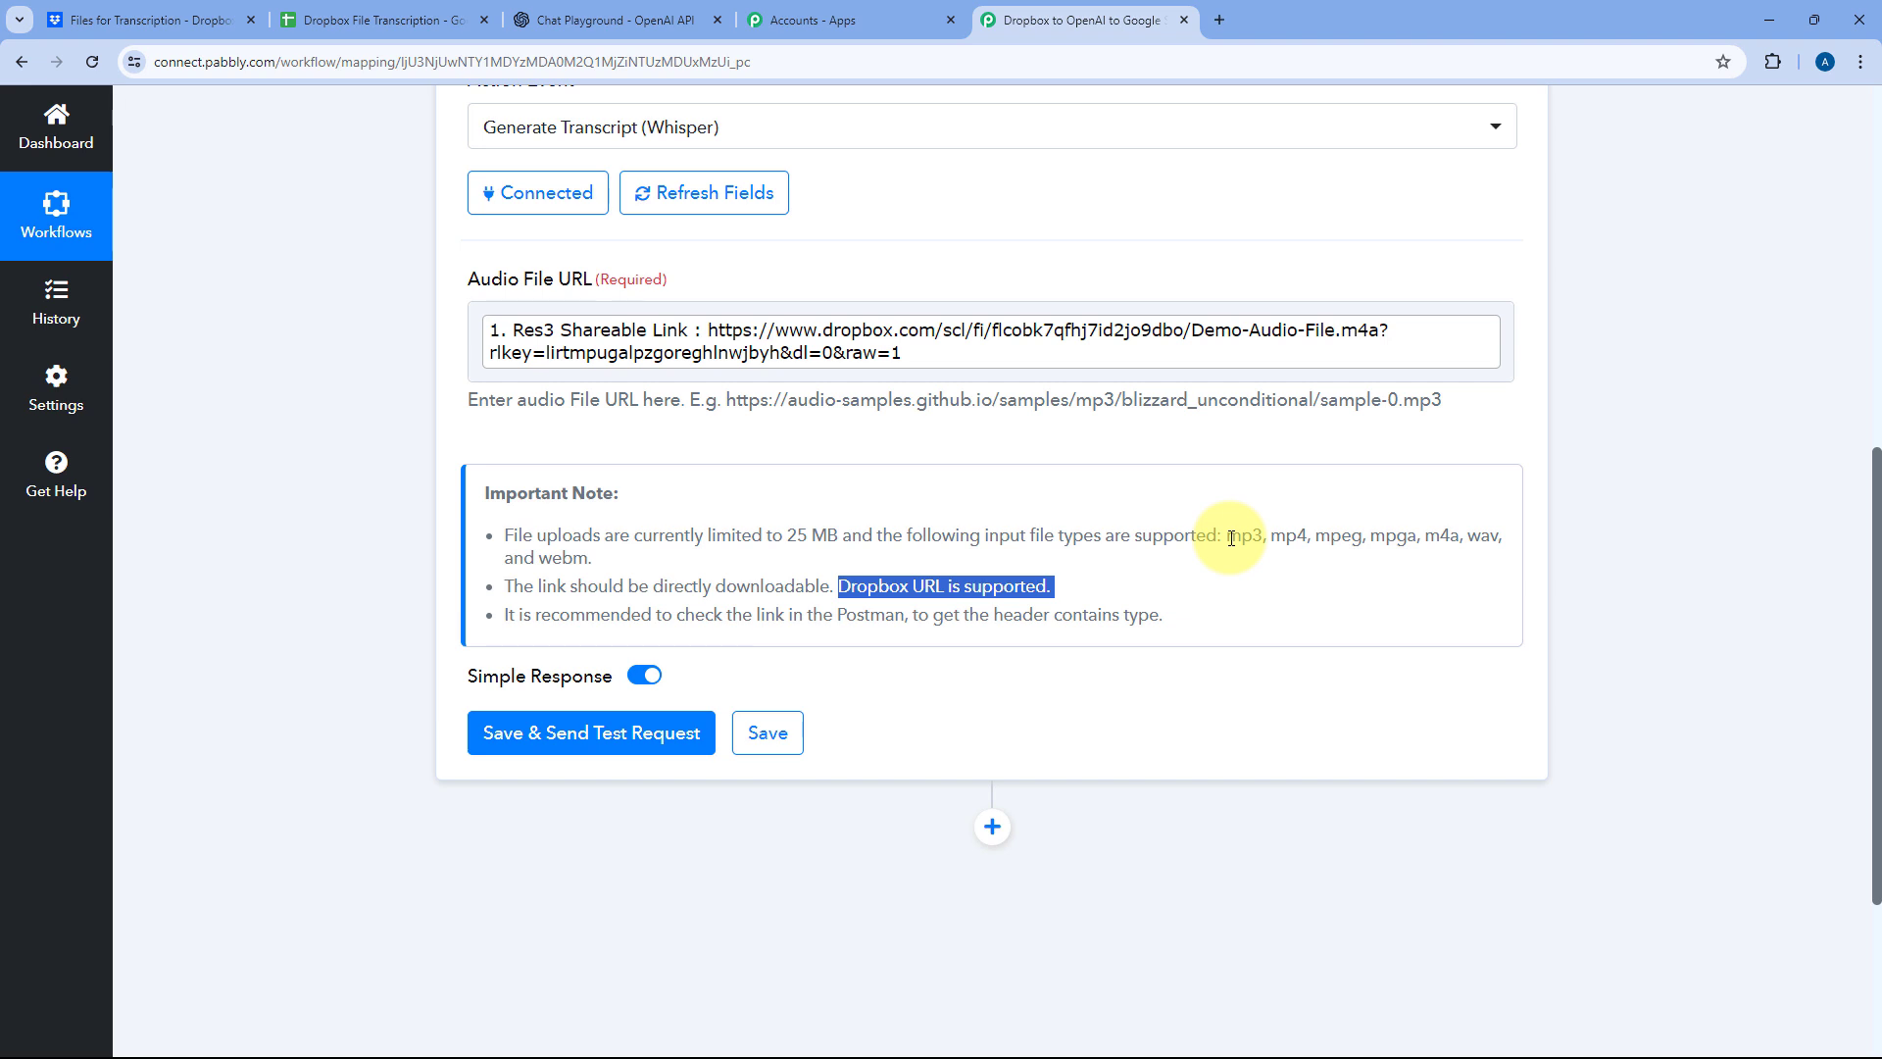
{"action": "left_click_drag", "start_coordinate": [1231, 538], "coordinate": [1344, 559]}
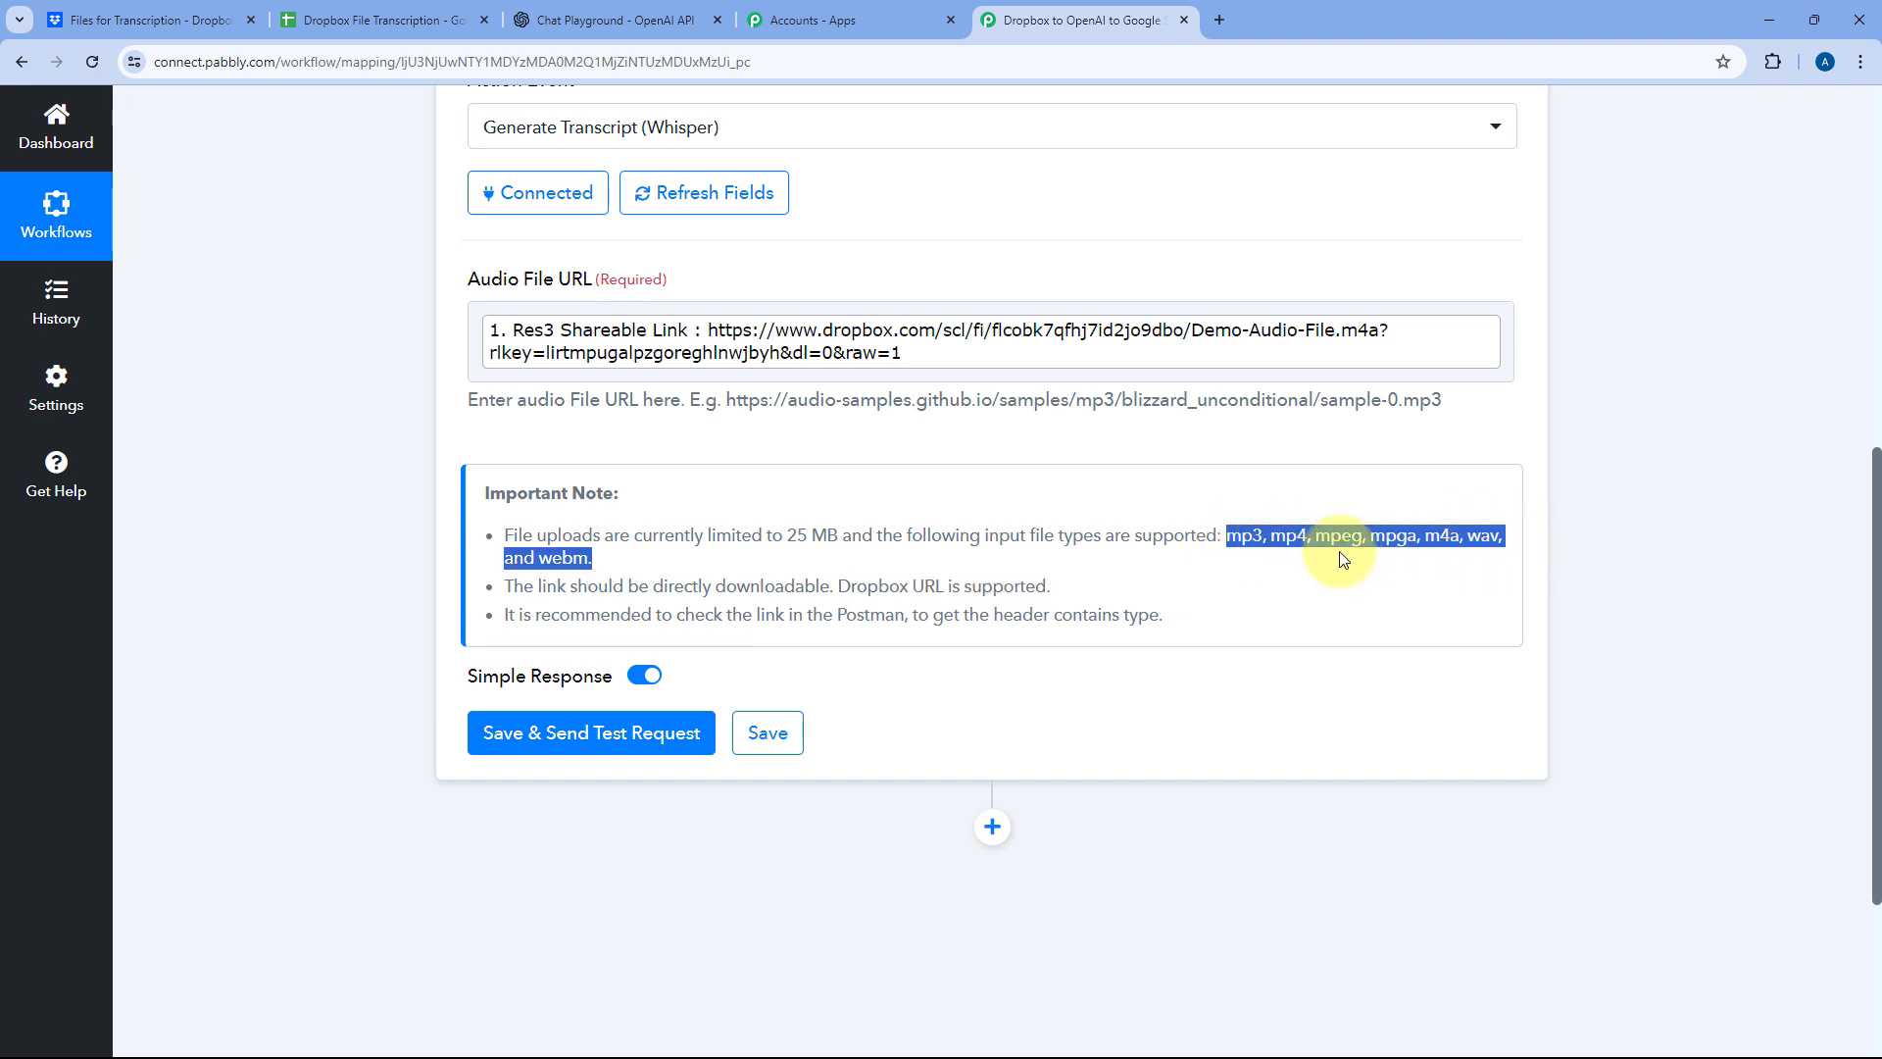
{"action": "left_click", "coordinate": [609, 566]}
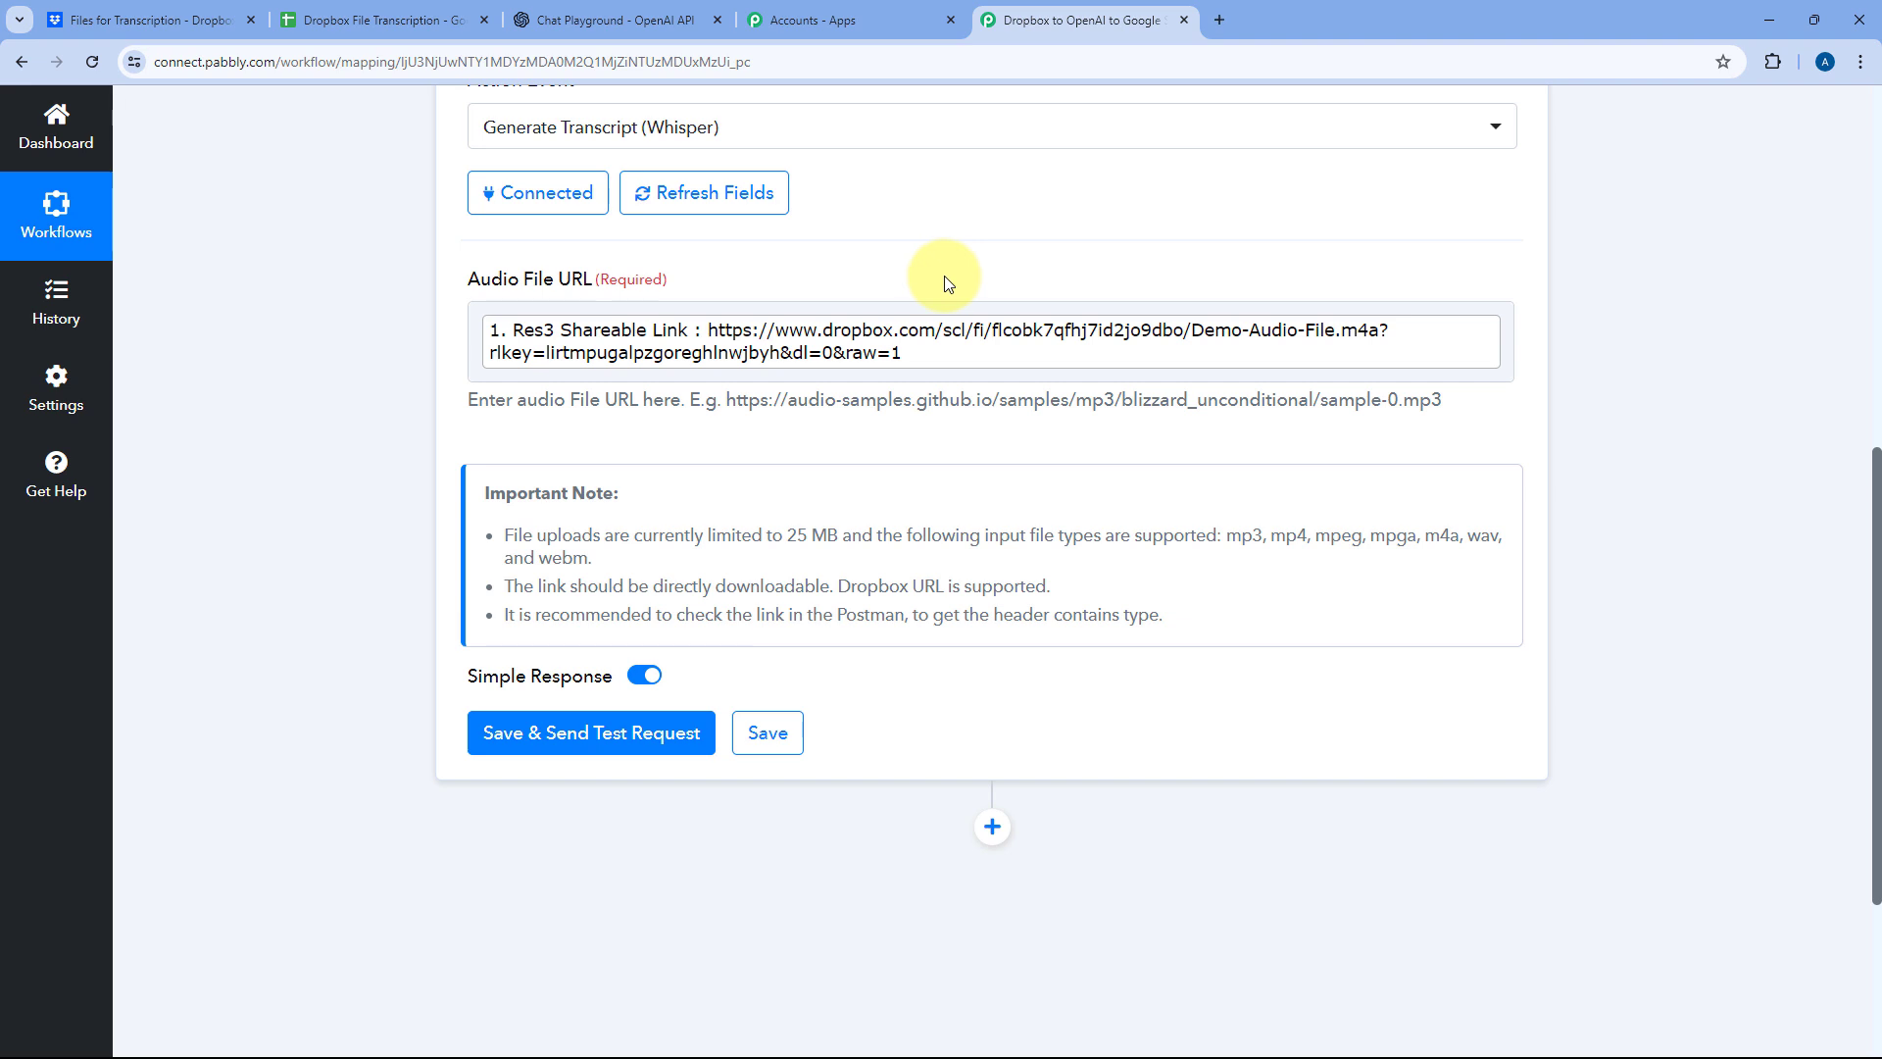
Step: Save the Generate Transcript action with a test request, and enlarge the received response's Text value
{"action": "left_click", "coordinate": [600, 741]}
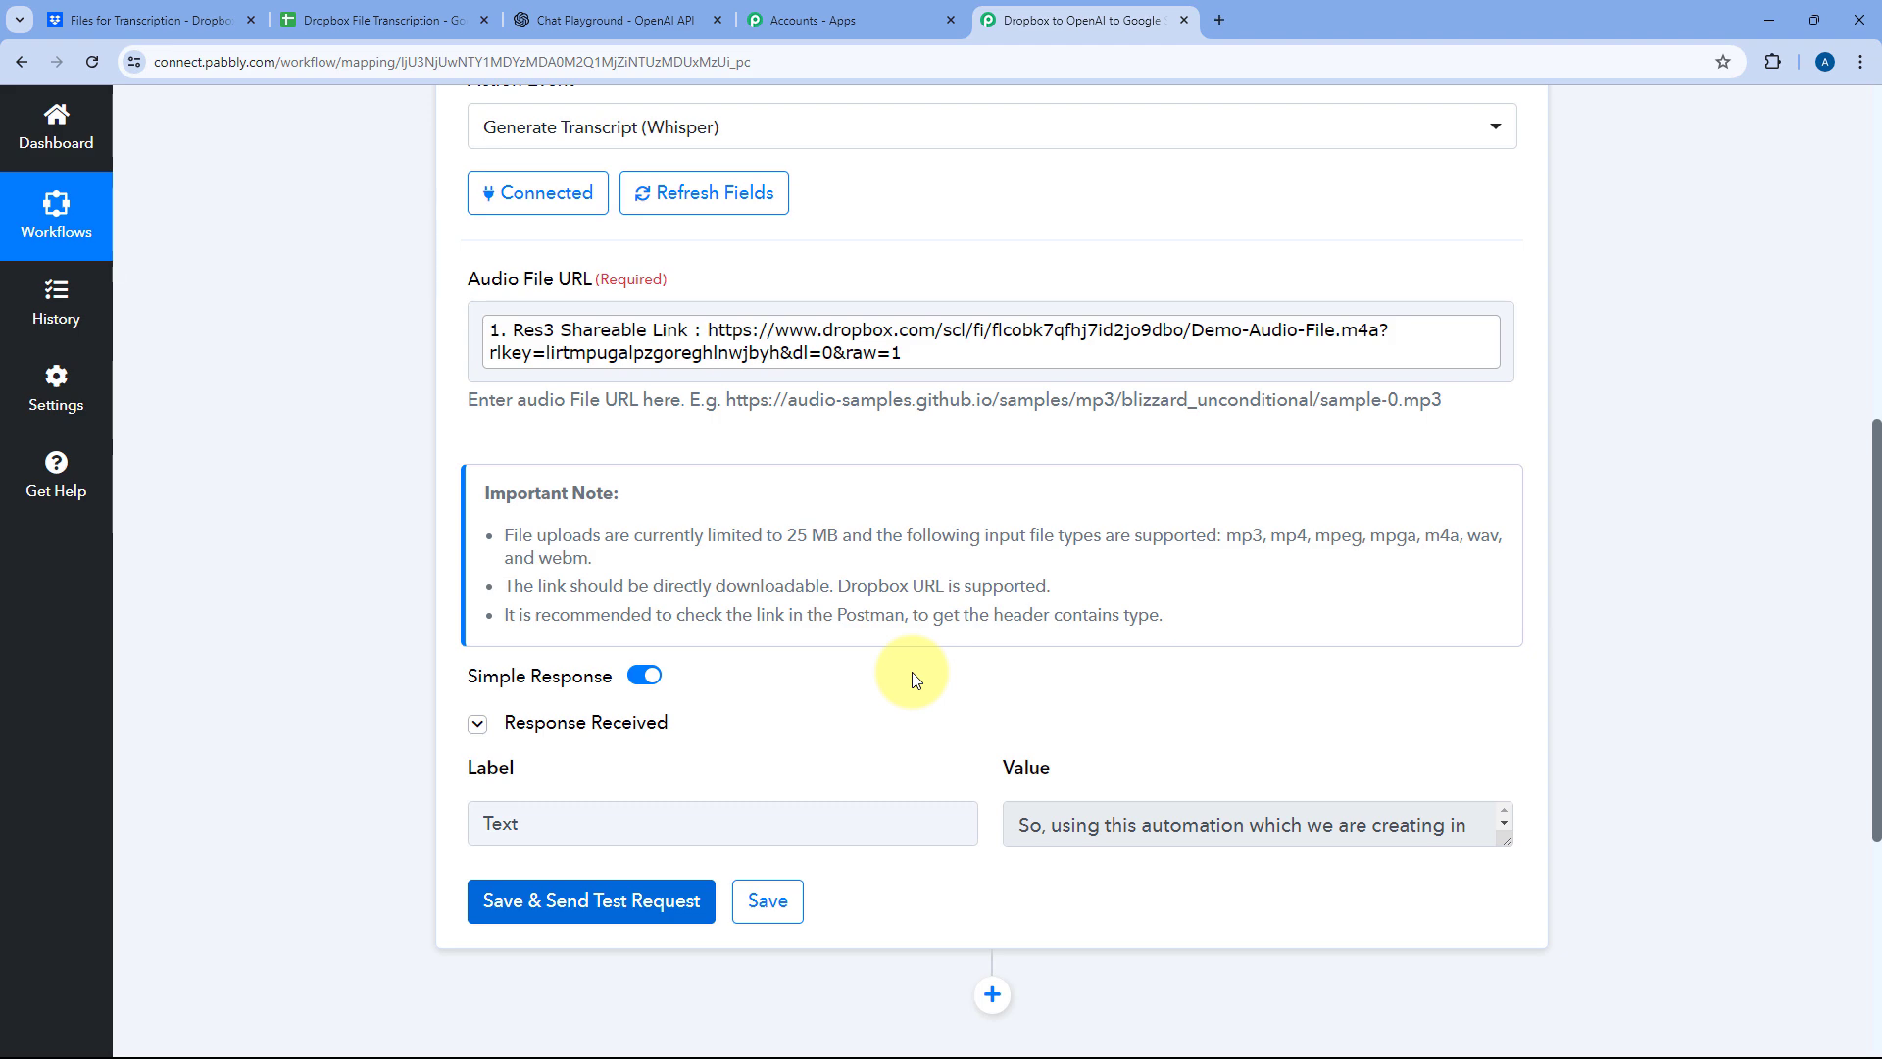
{"action": "scroll", "coordinate": [911, 673], "scroll_direction": "down", "scroll_amount": 3}
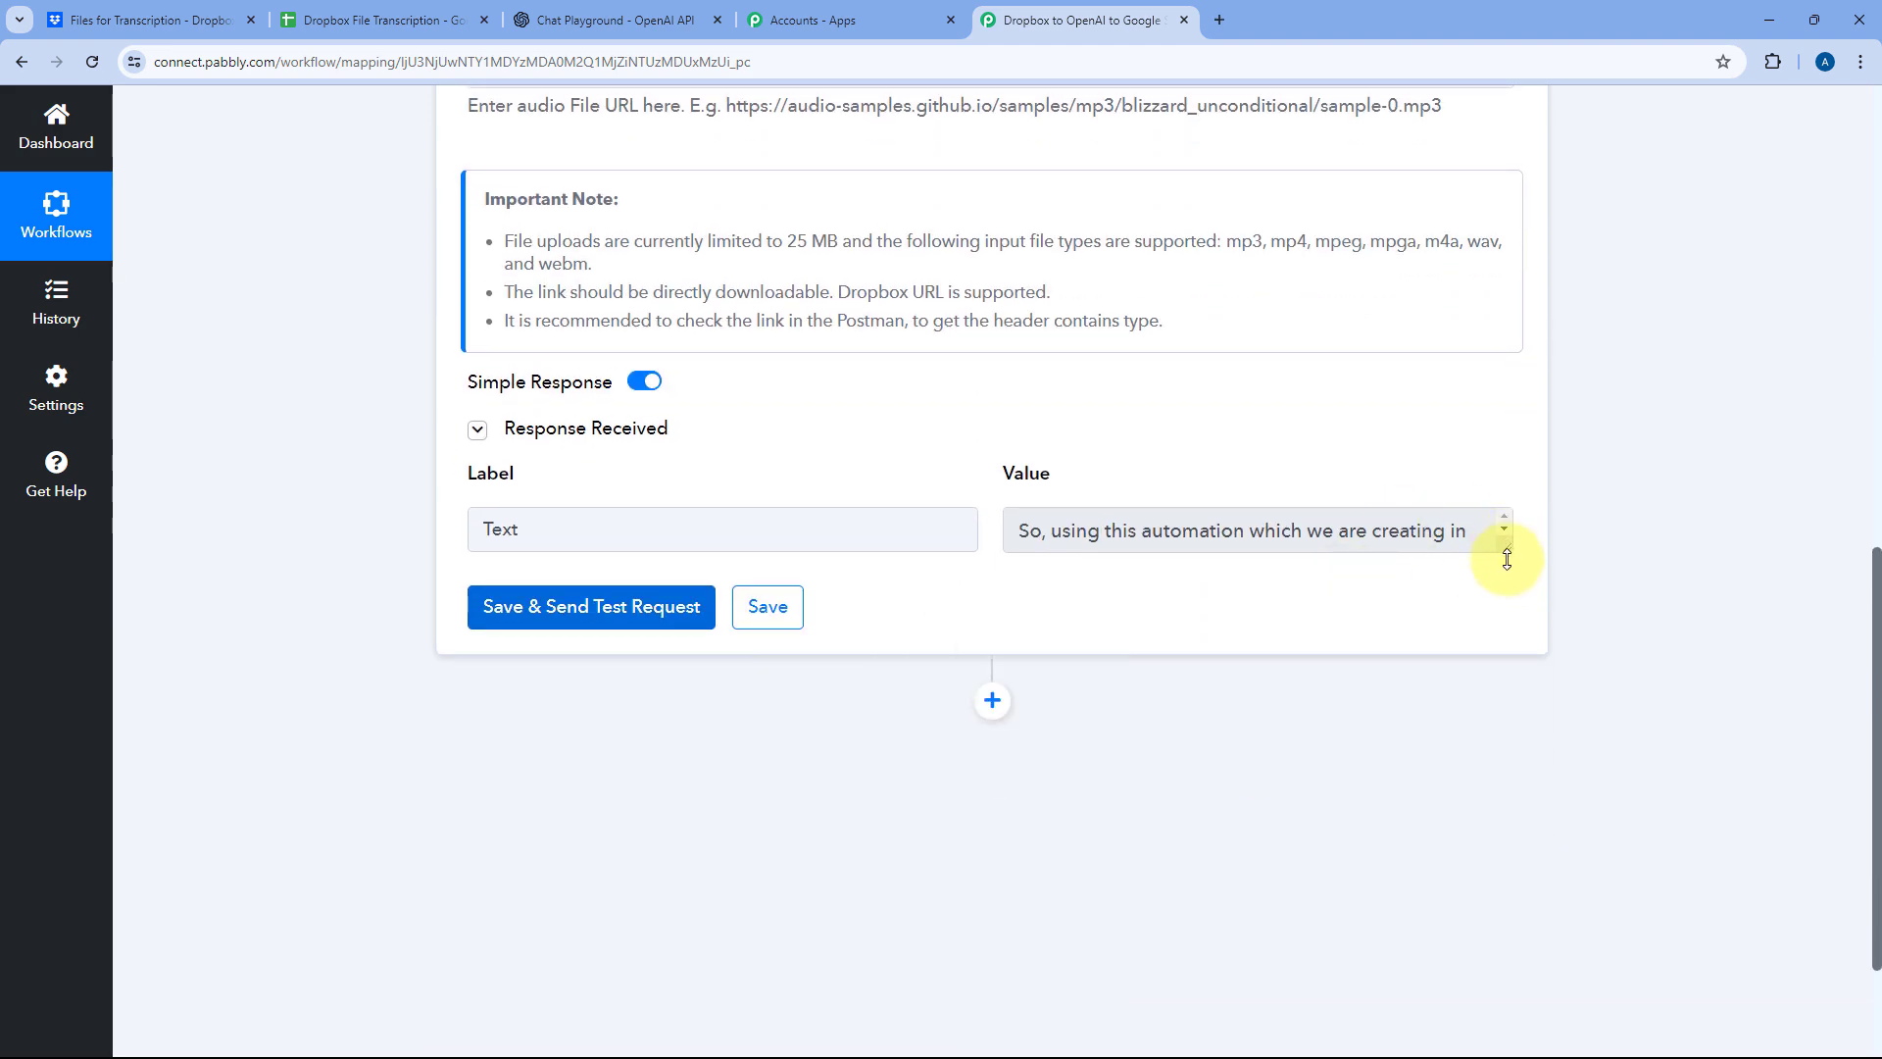
{"action": "left_click_drag", "start_coordinate": [1507, 559], "coordinate": [1542, 908]}
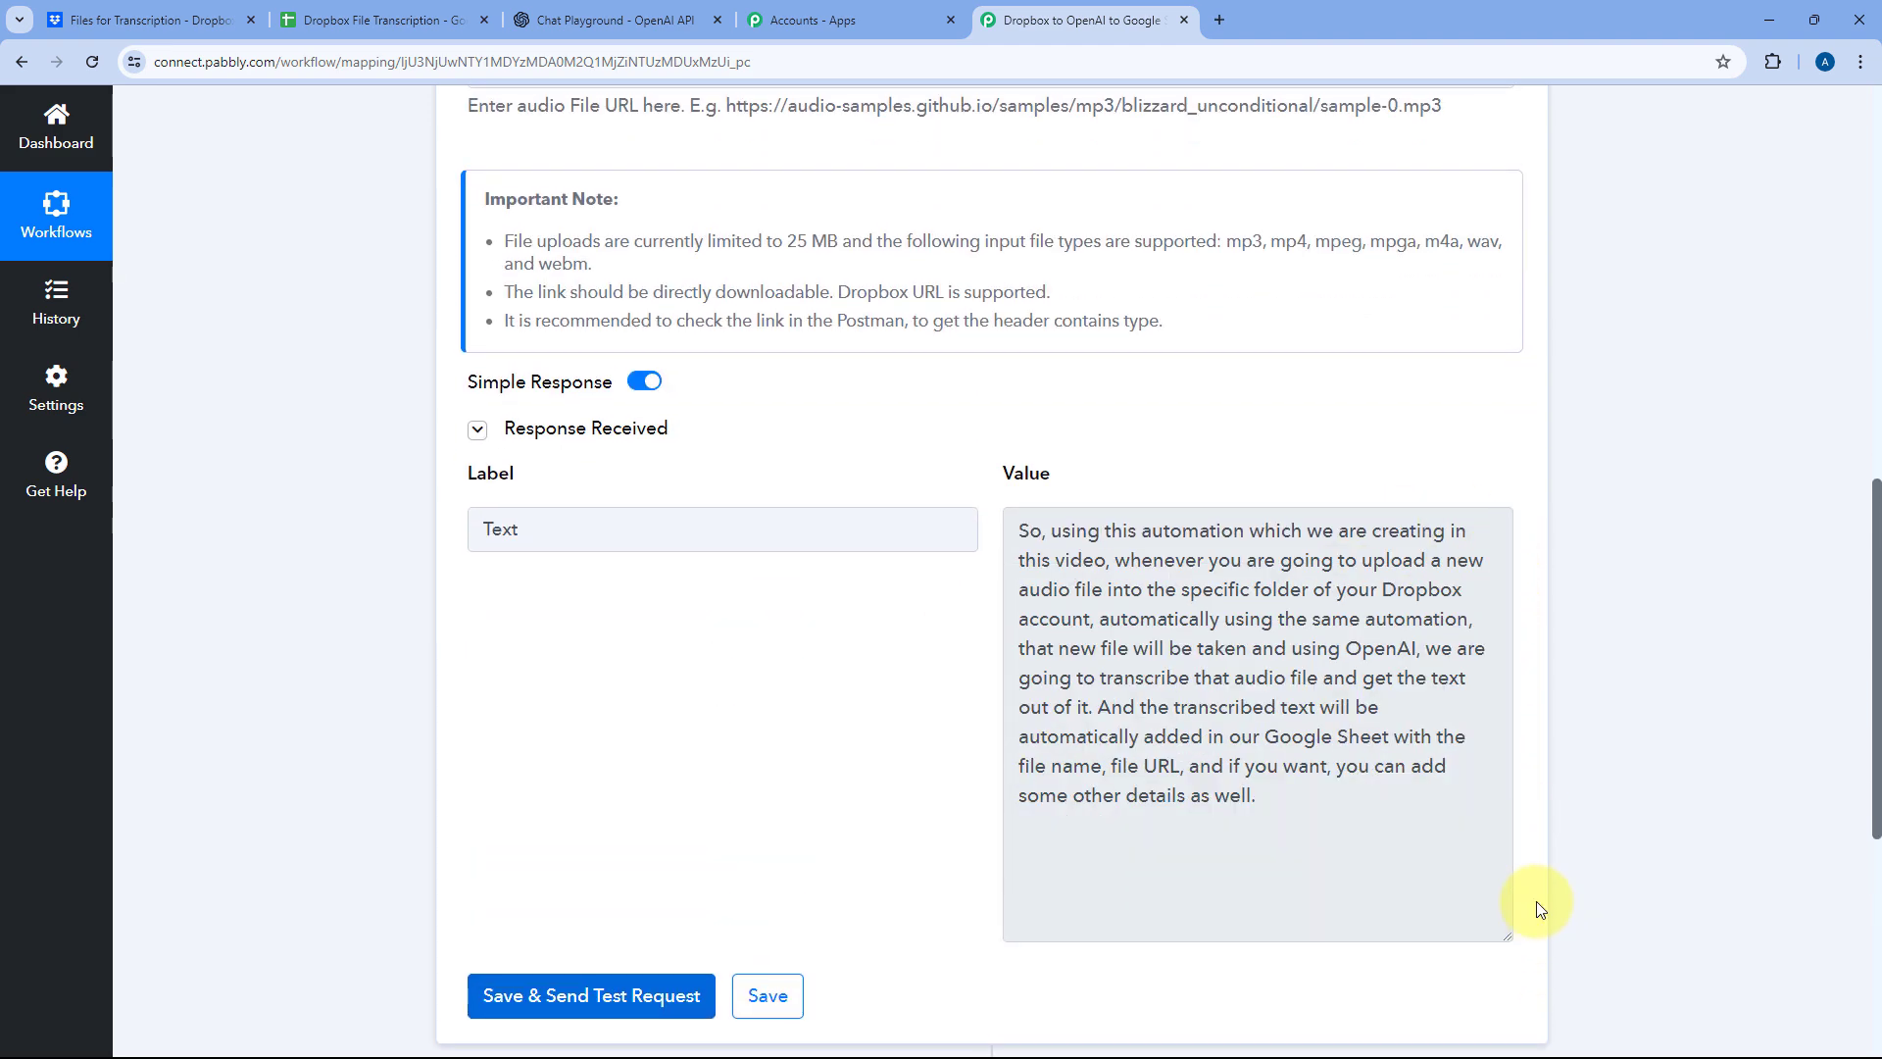
Step: Examine the transcribed Text value together with the mapped Audio File URL and the source file in Dropbox
{"action": "left_click", "coordinate": [157, 12]}
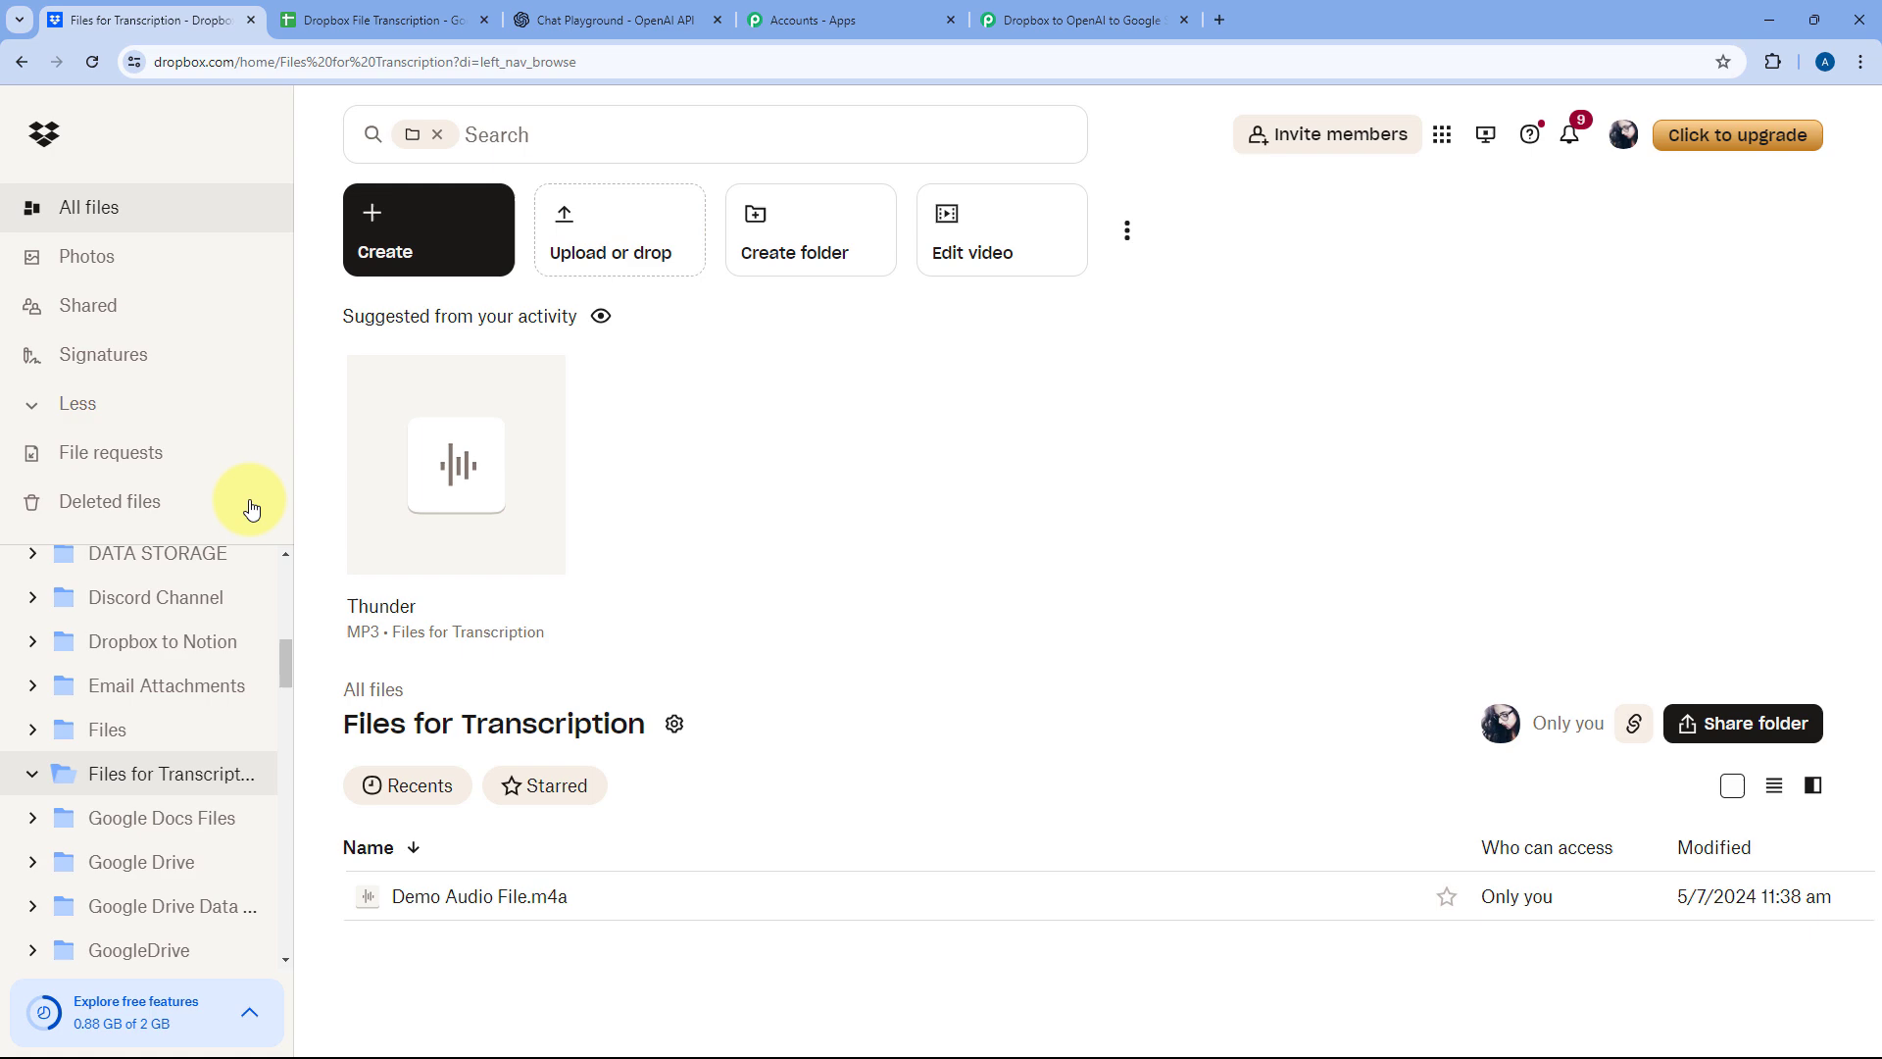
{"action": "left_click", "coordinate": [1102, 12]}
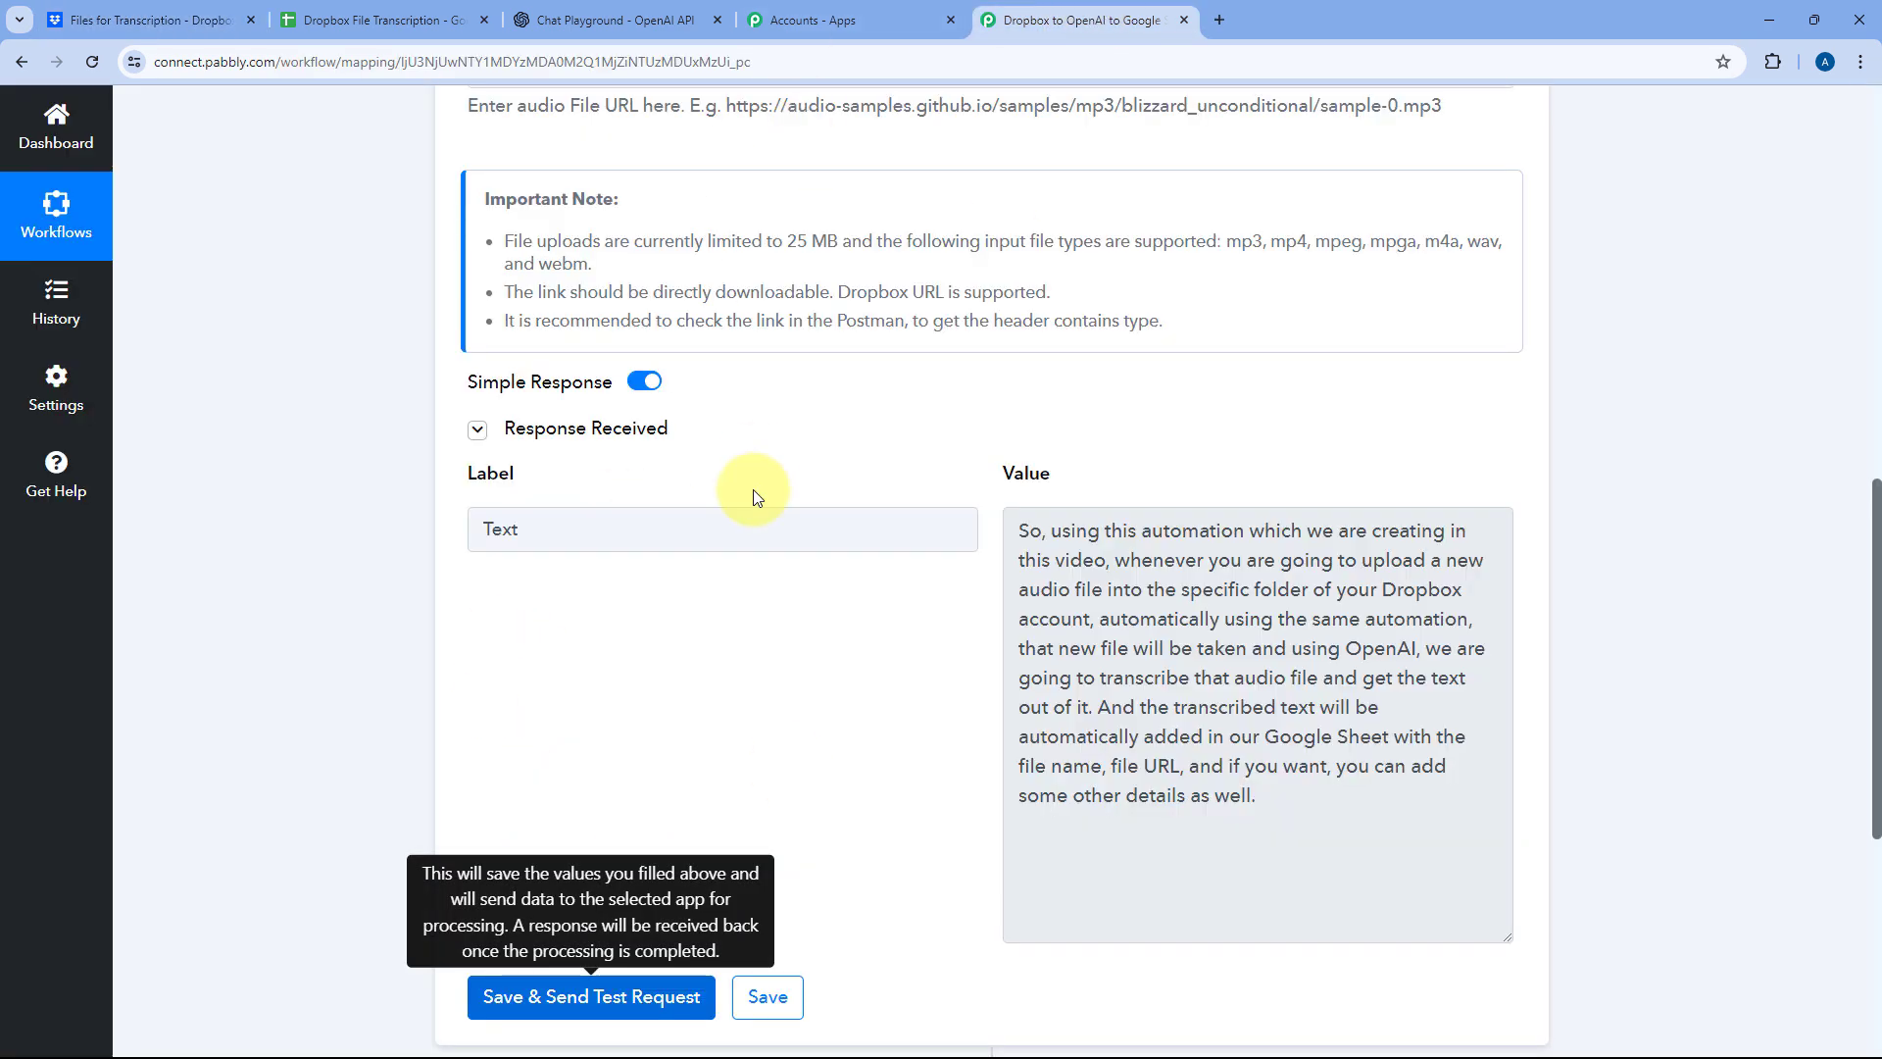
{"action": "scroll", "coordinate": [626, 414], "scroll_direction": "up", "scroll_amount": 4}
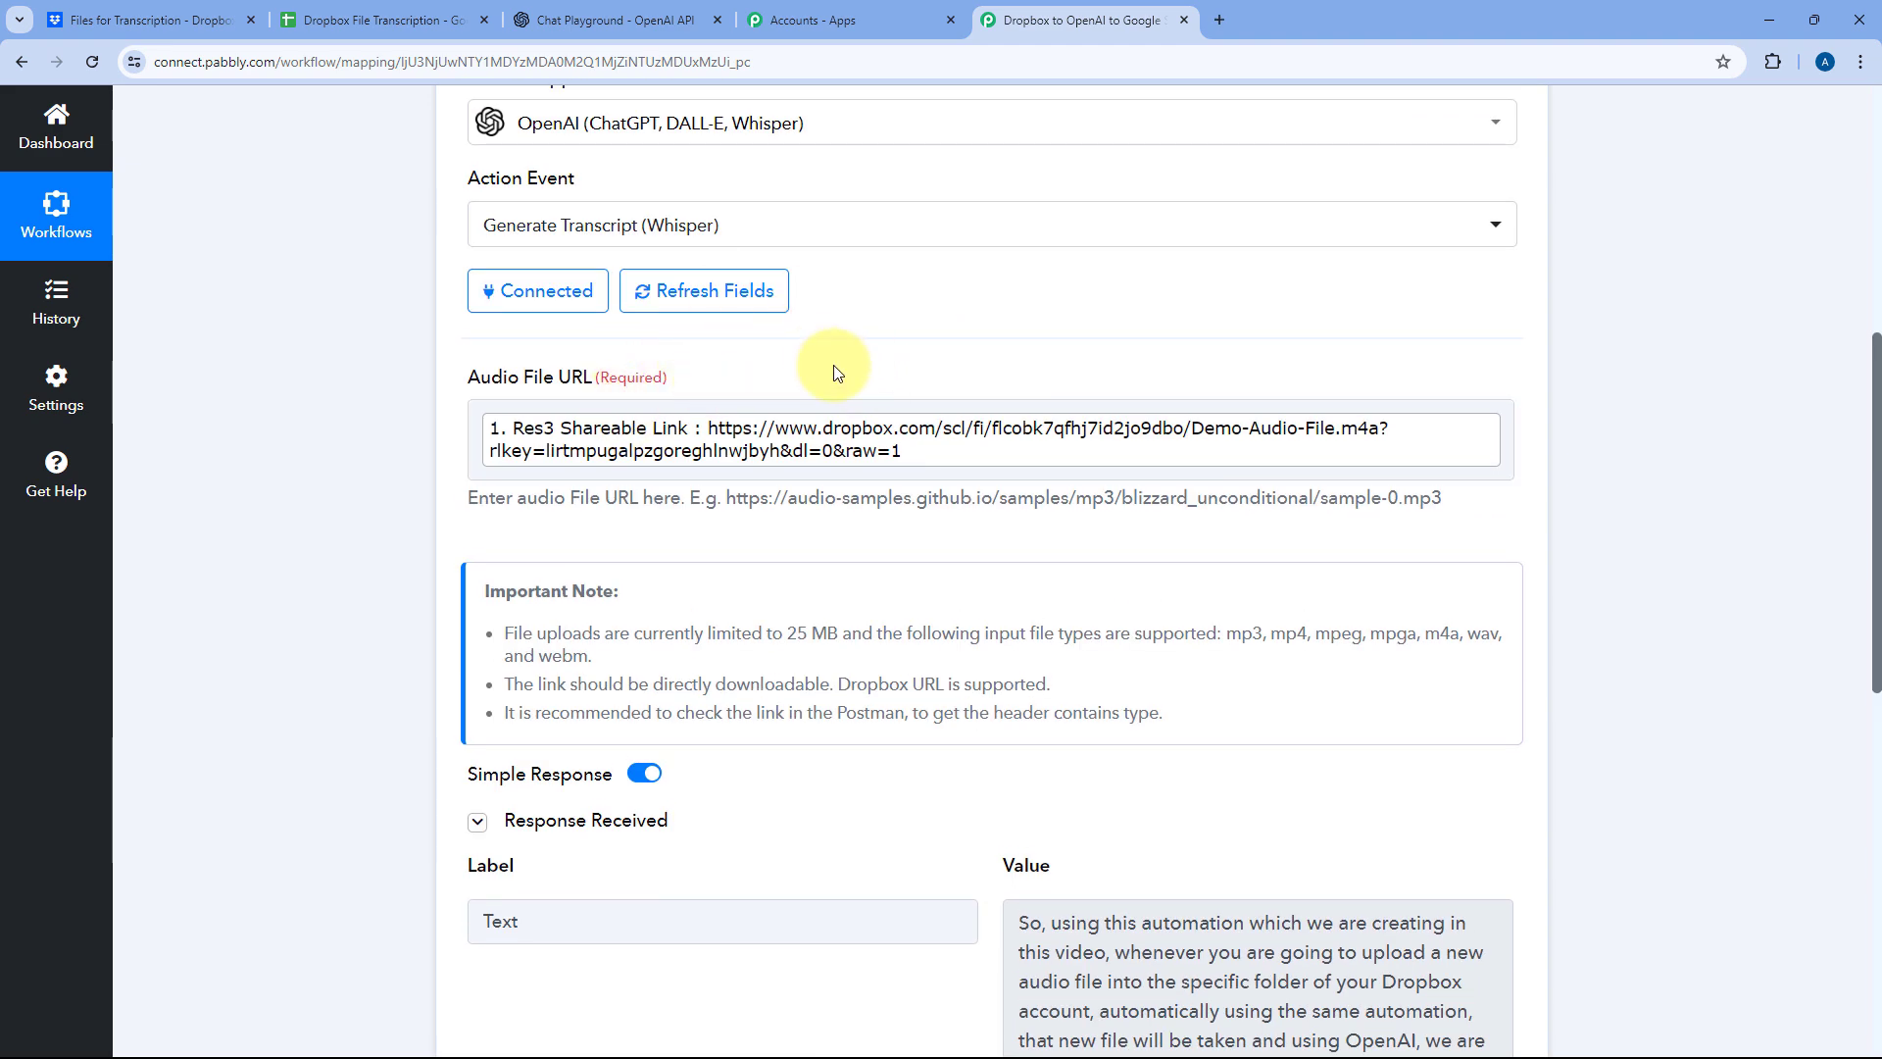
{"action": "scroll", "coordinate": [1082, 527], "scroll_direction": "down", "scroll_amount": 4}
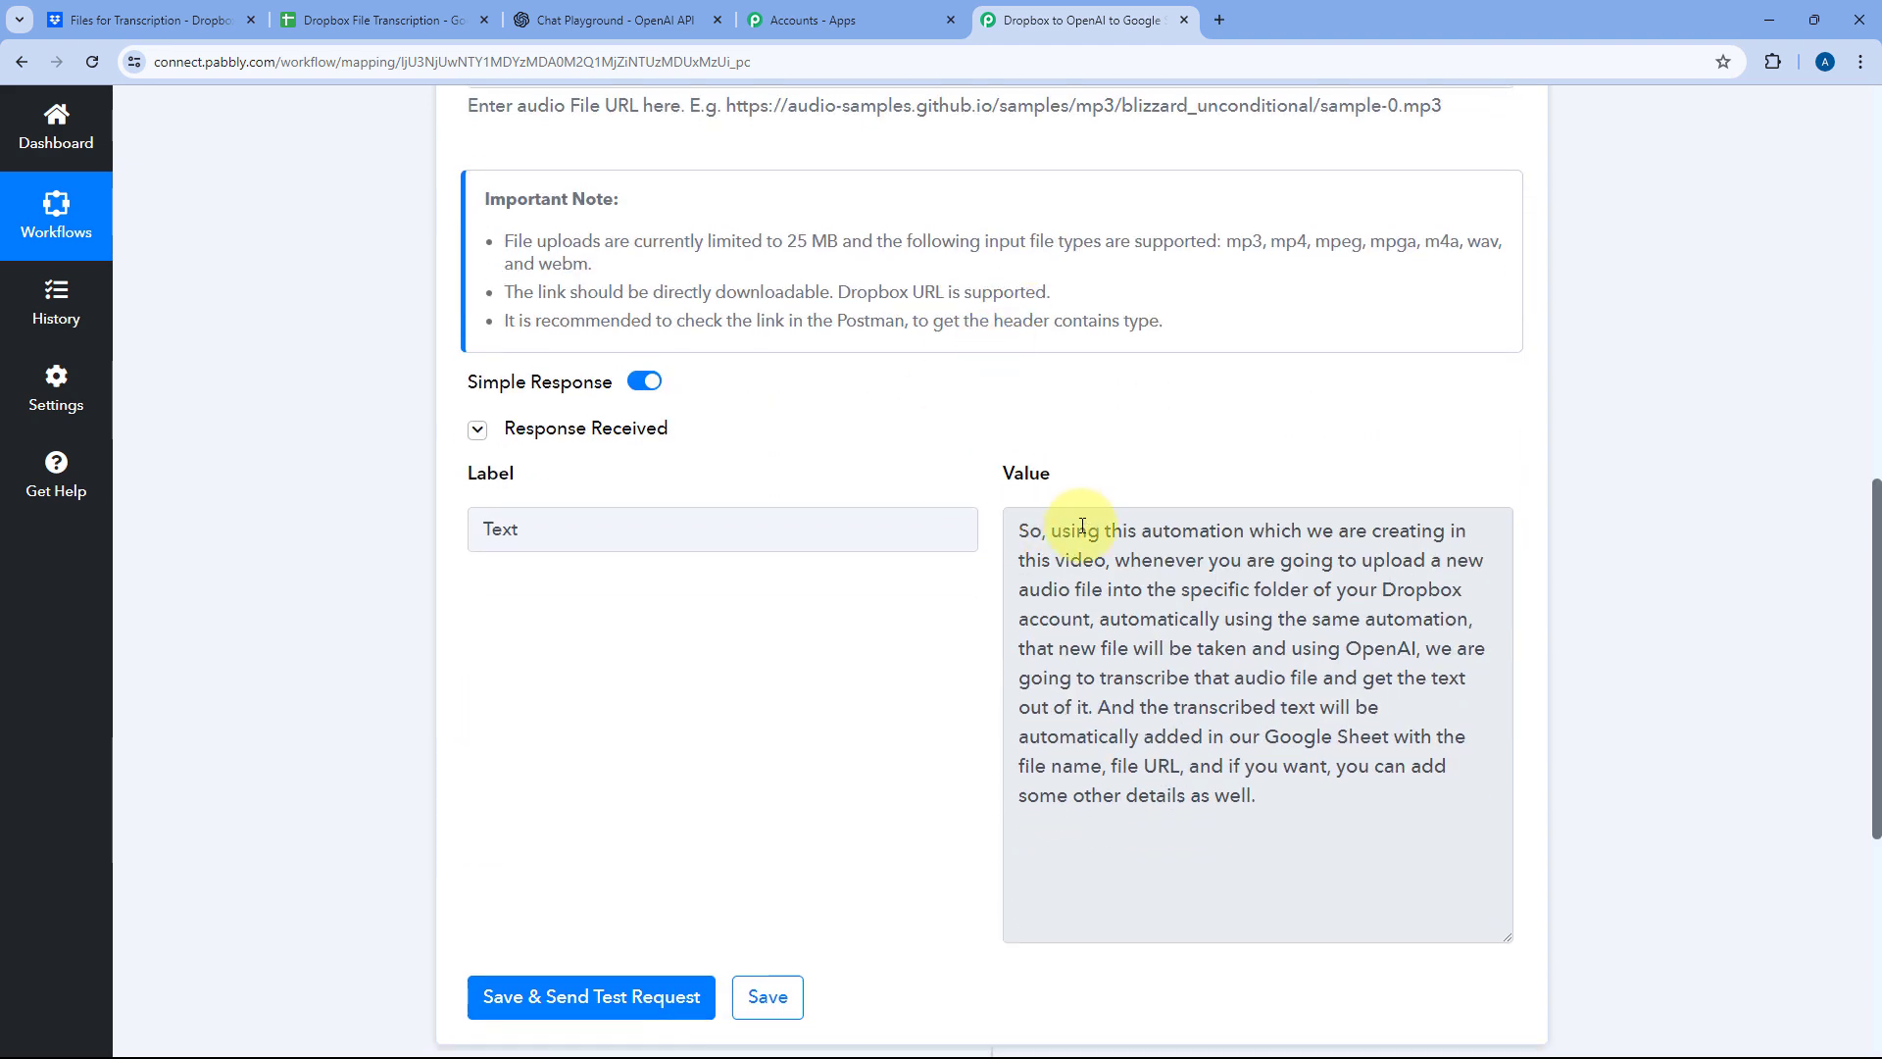
{"action": "left_click_drag", "start_coordinate": [1008, 527], "coordinate": [1272, 793]}
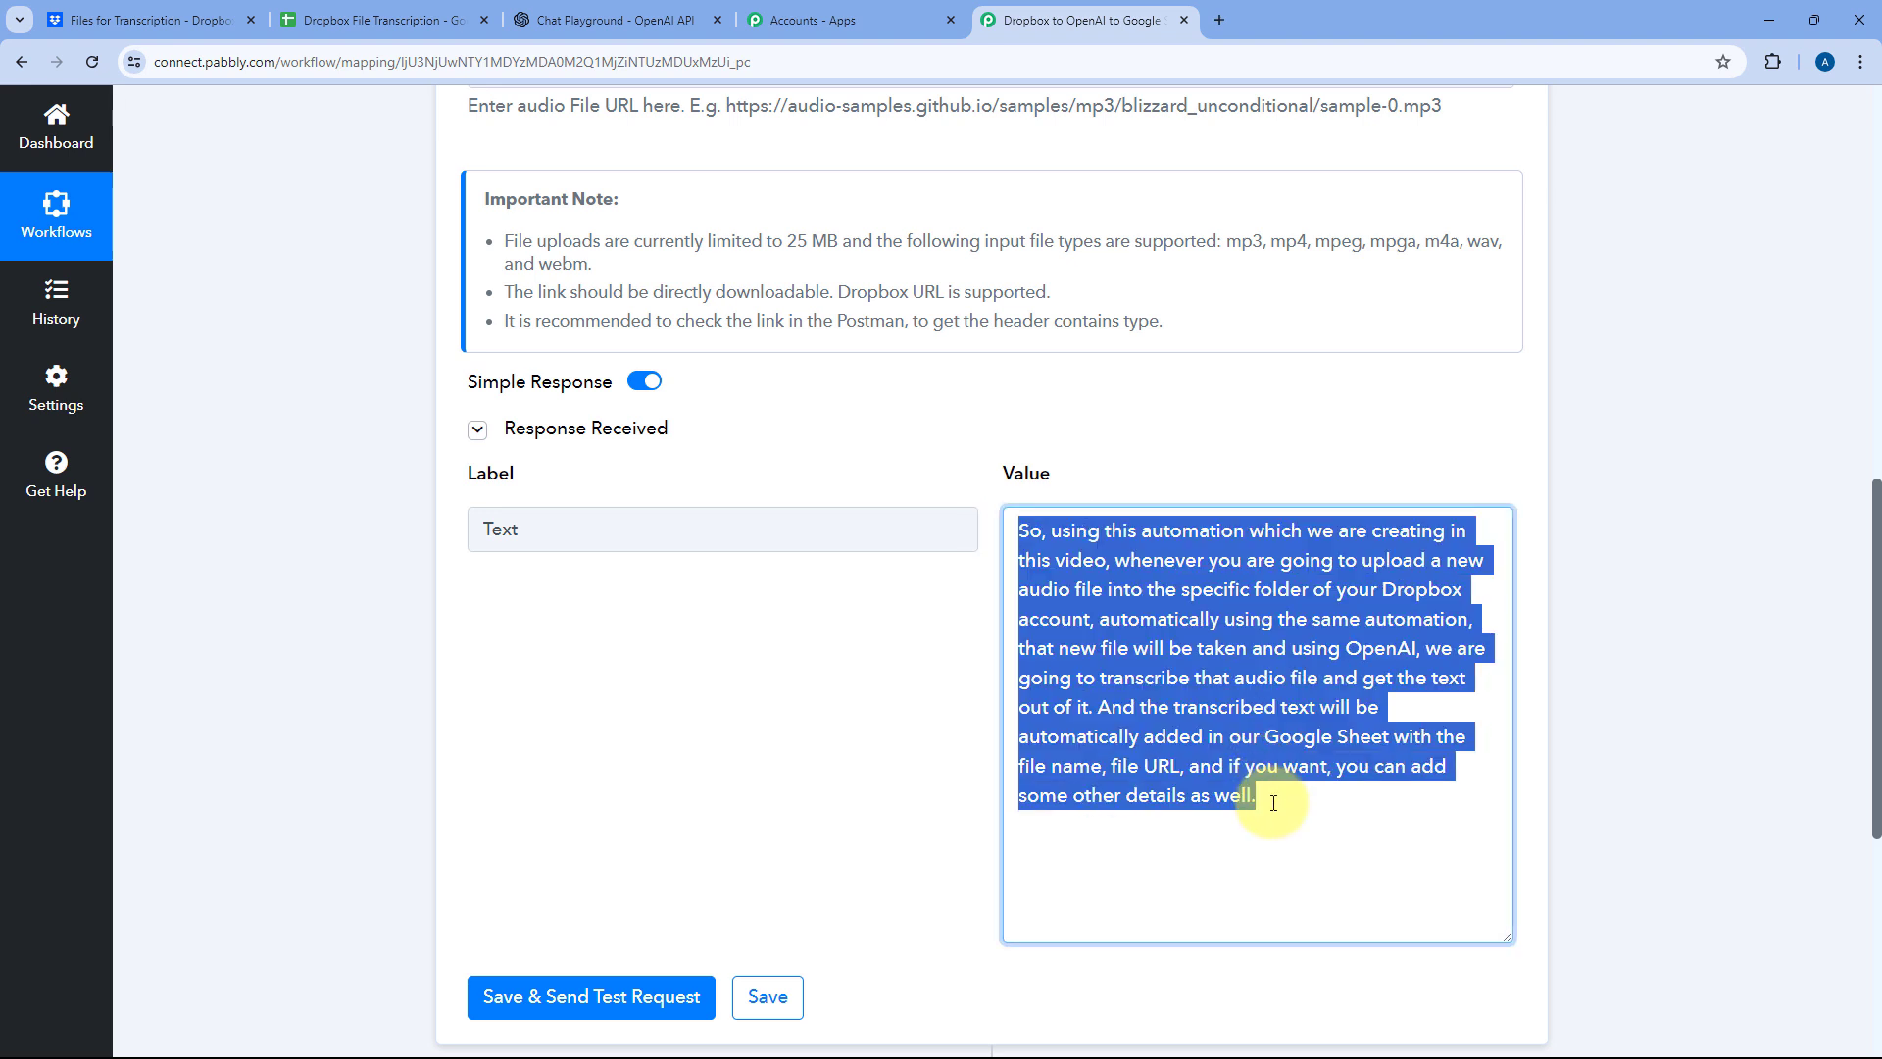
{"action": "left_click", "coordinate": [1273, 803]}
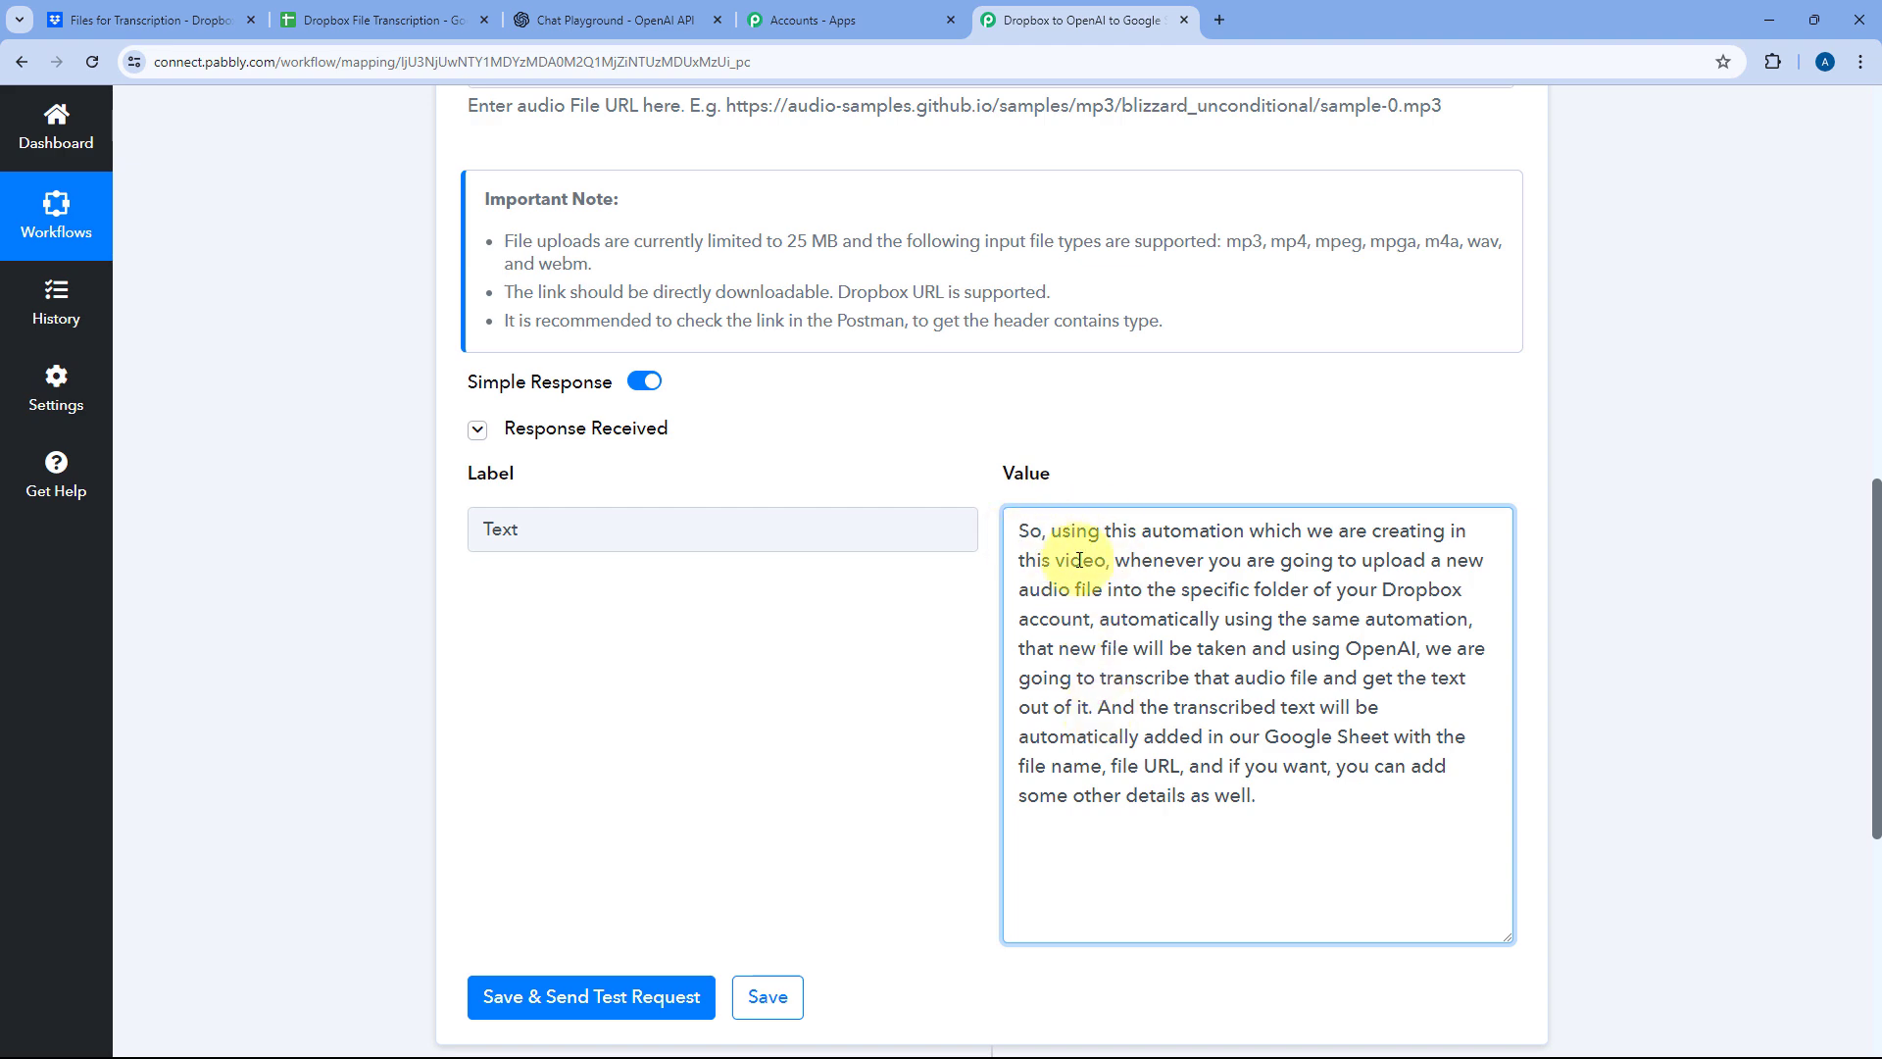
{"action": "left_click_drag", "start_coordinate": [1019, 530], "coordinate": [1263, 799]}
Step: Play part of Demo Audio File.m4a in Dropbox, pause it, and return to the Pabbly Connect workflow
{"action": "left_click", "coordinate": [186, 19]}
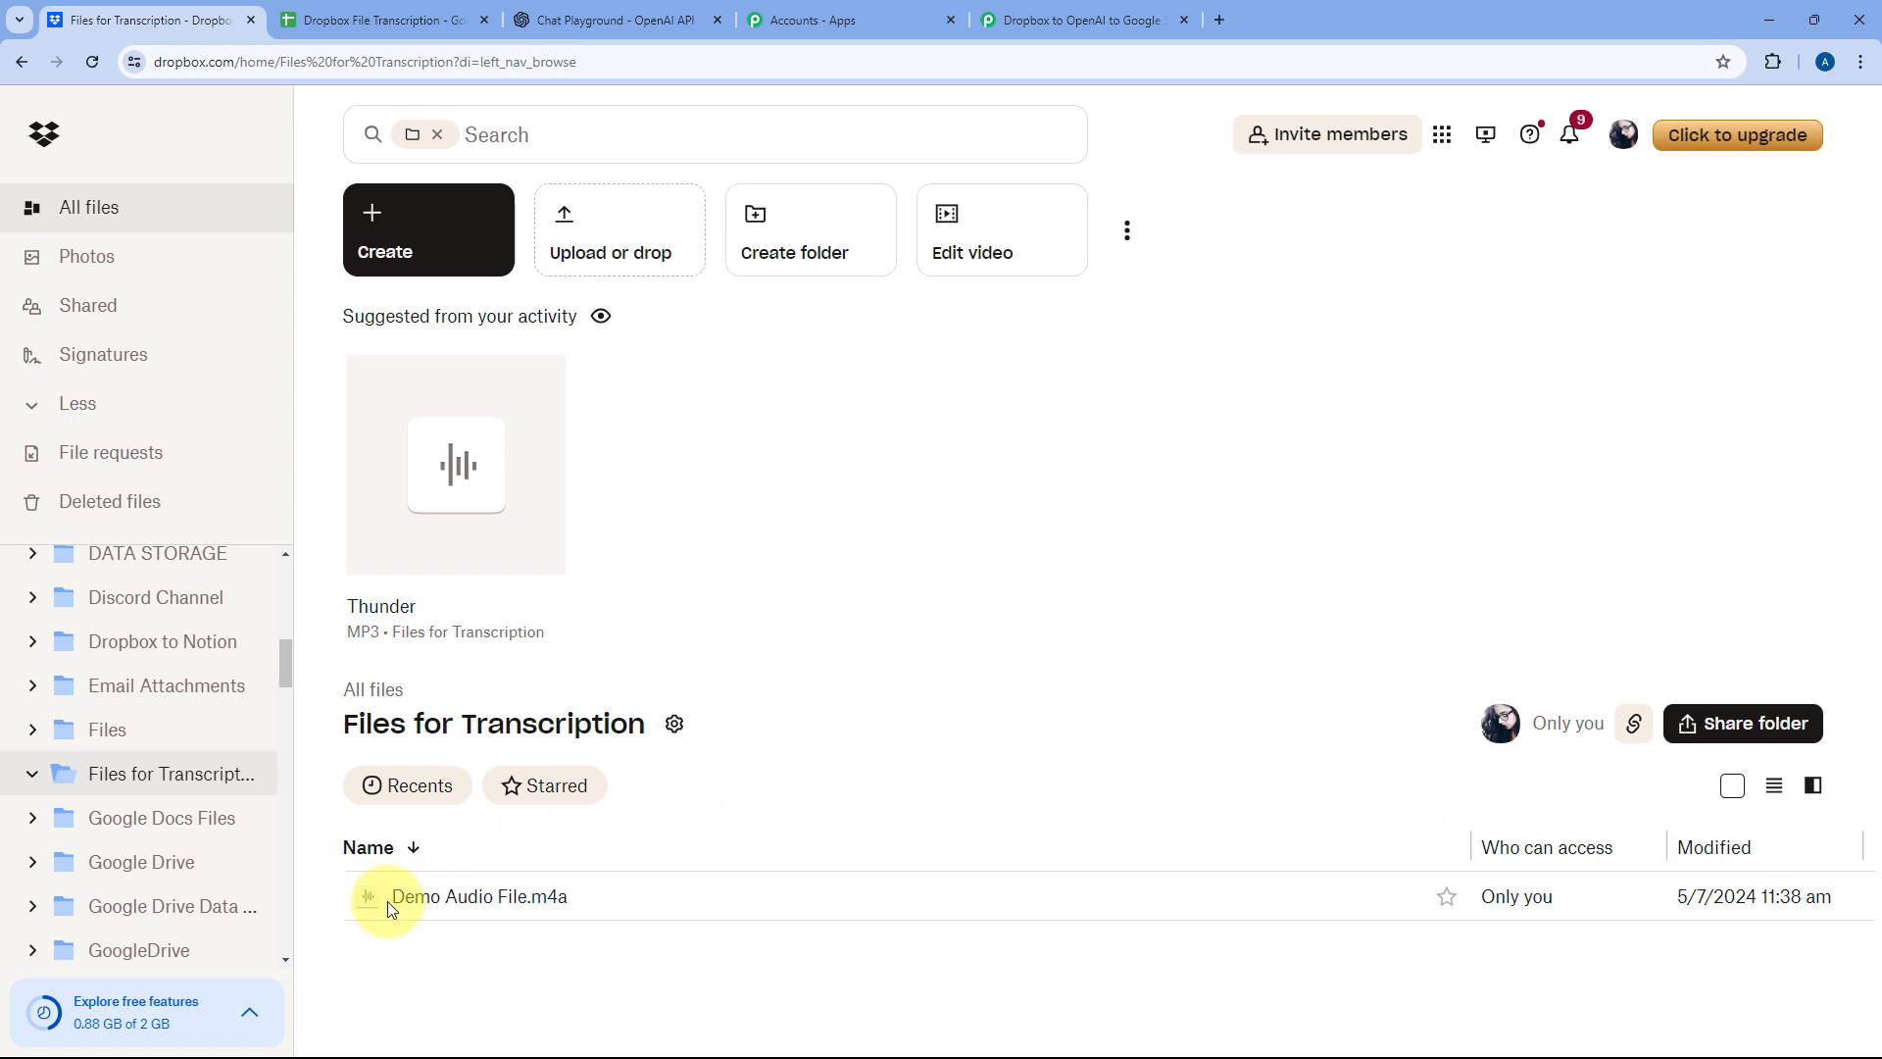
{"action": "left_click", "coordinate": [513, 900]}
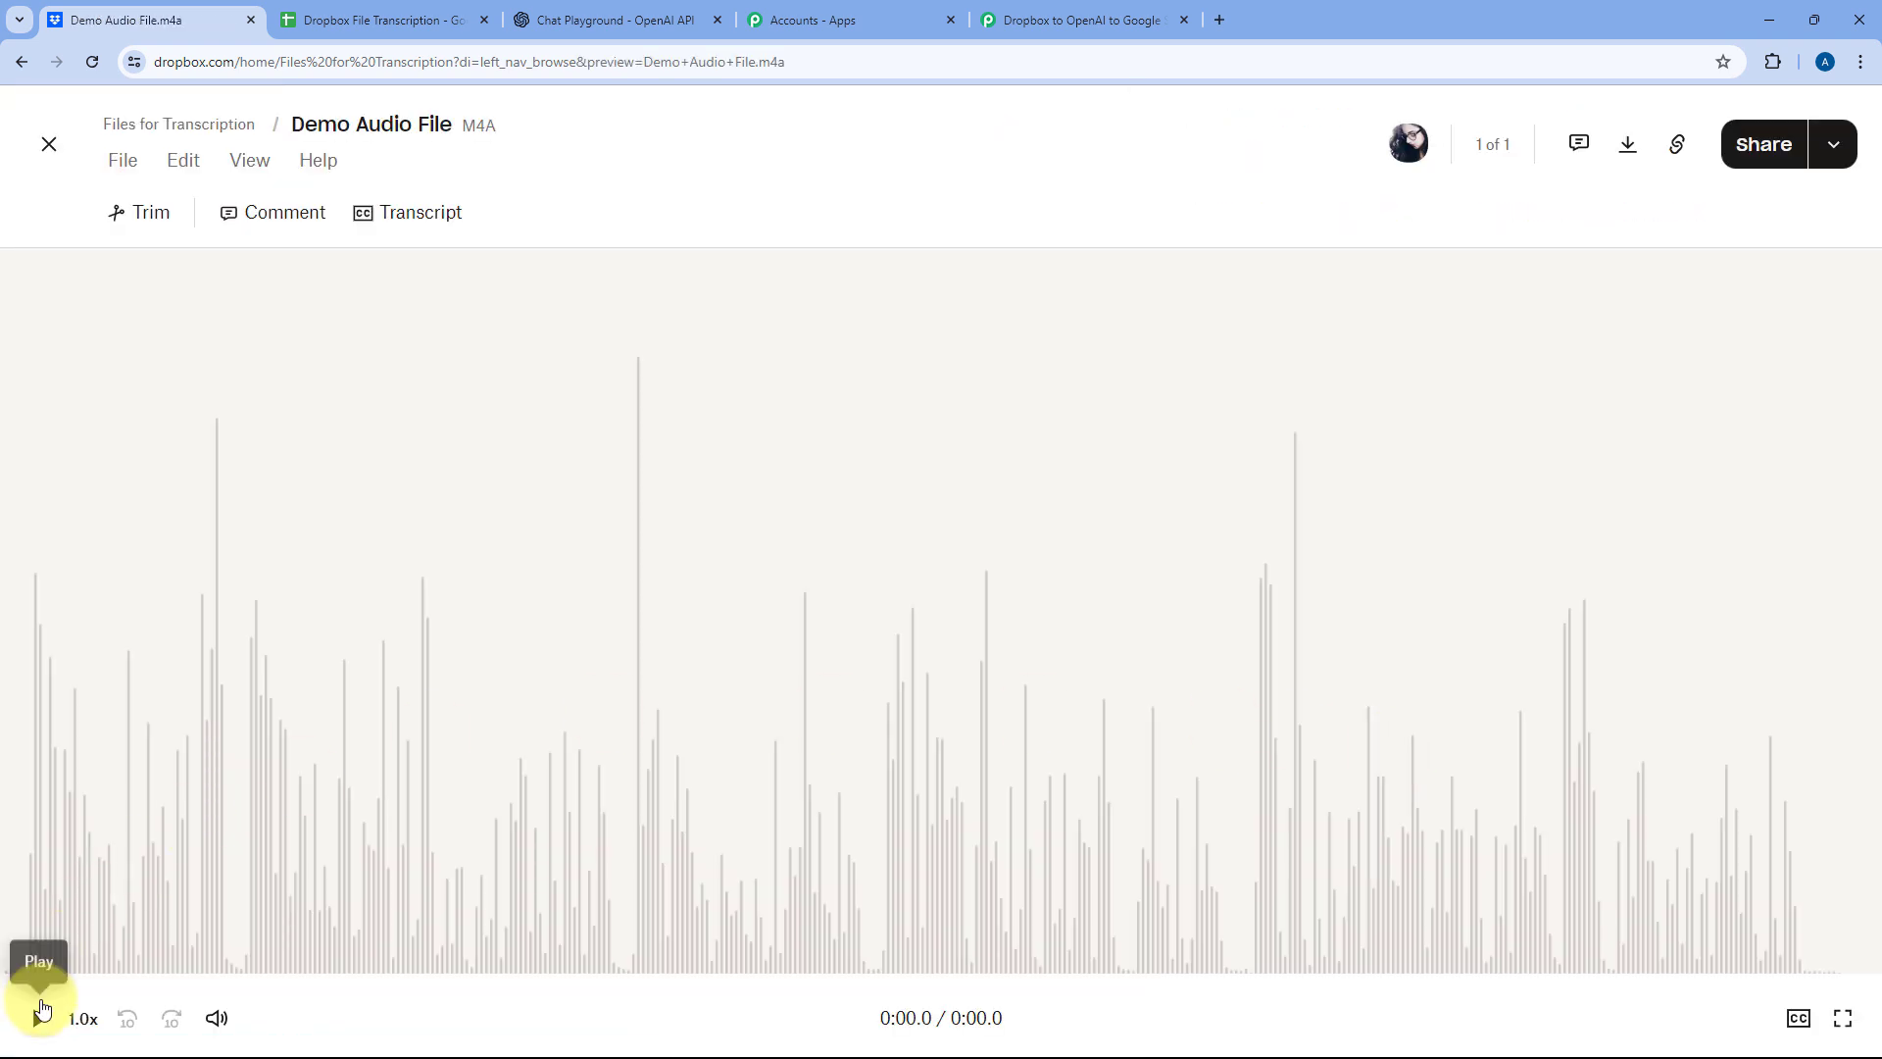
{"action": "left_click", "coordinate": [41, 1017]}
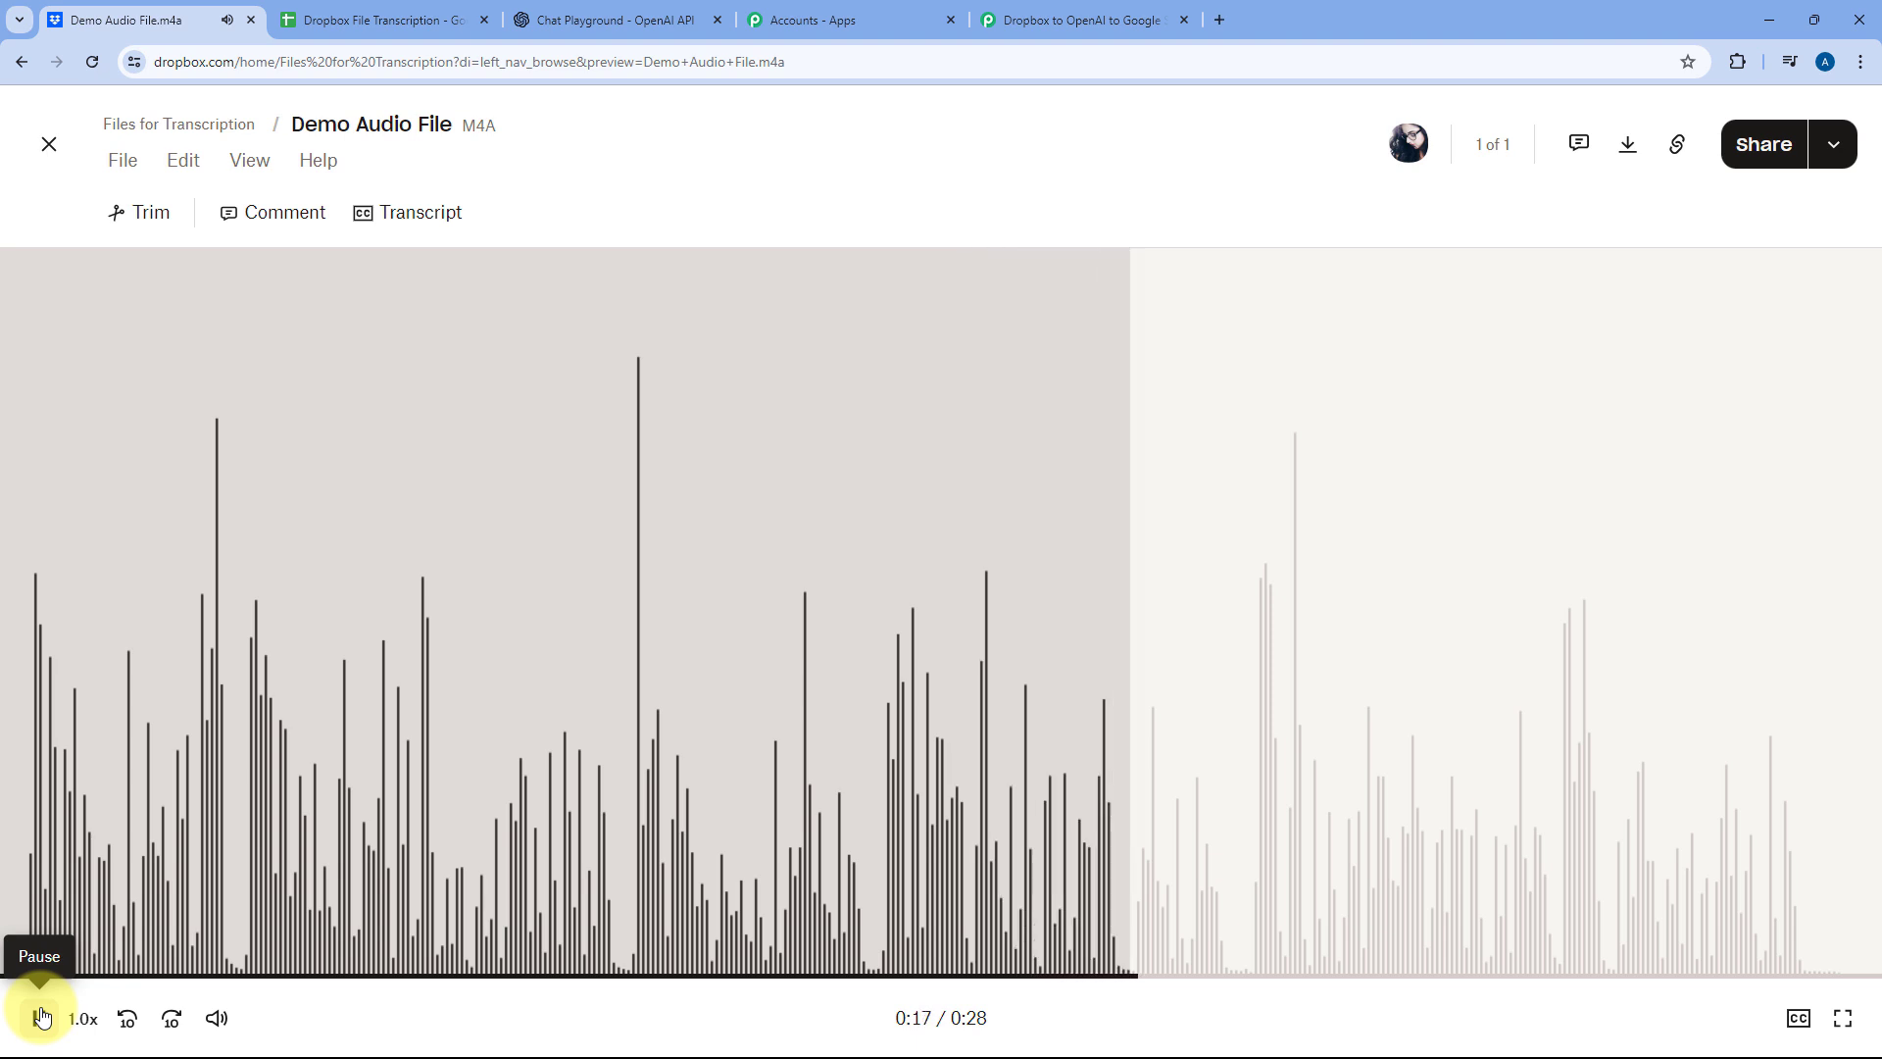
{"action": "left_click", "coordinate": [41, 1016]}
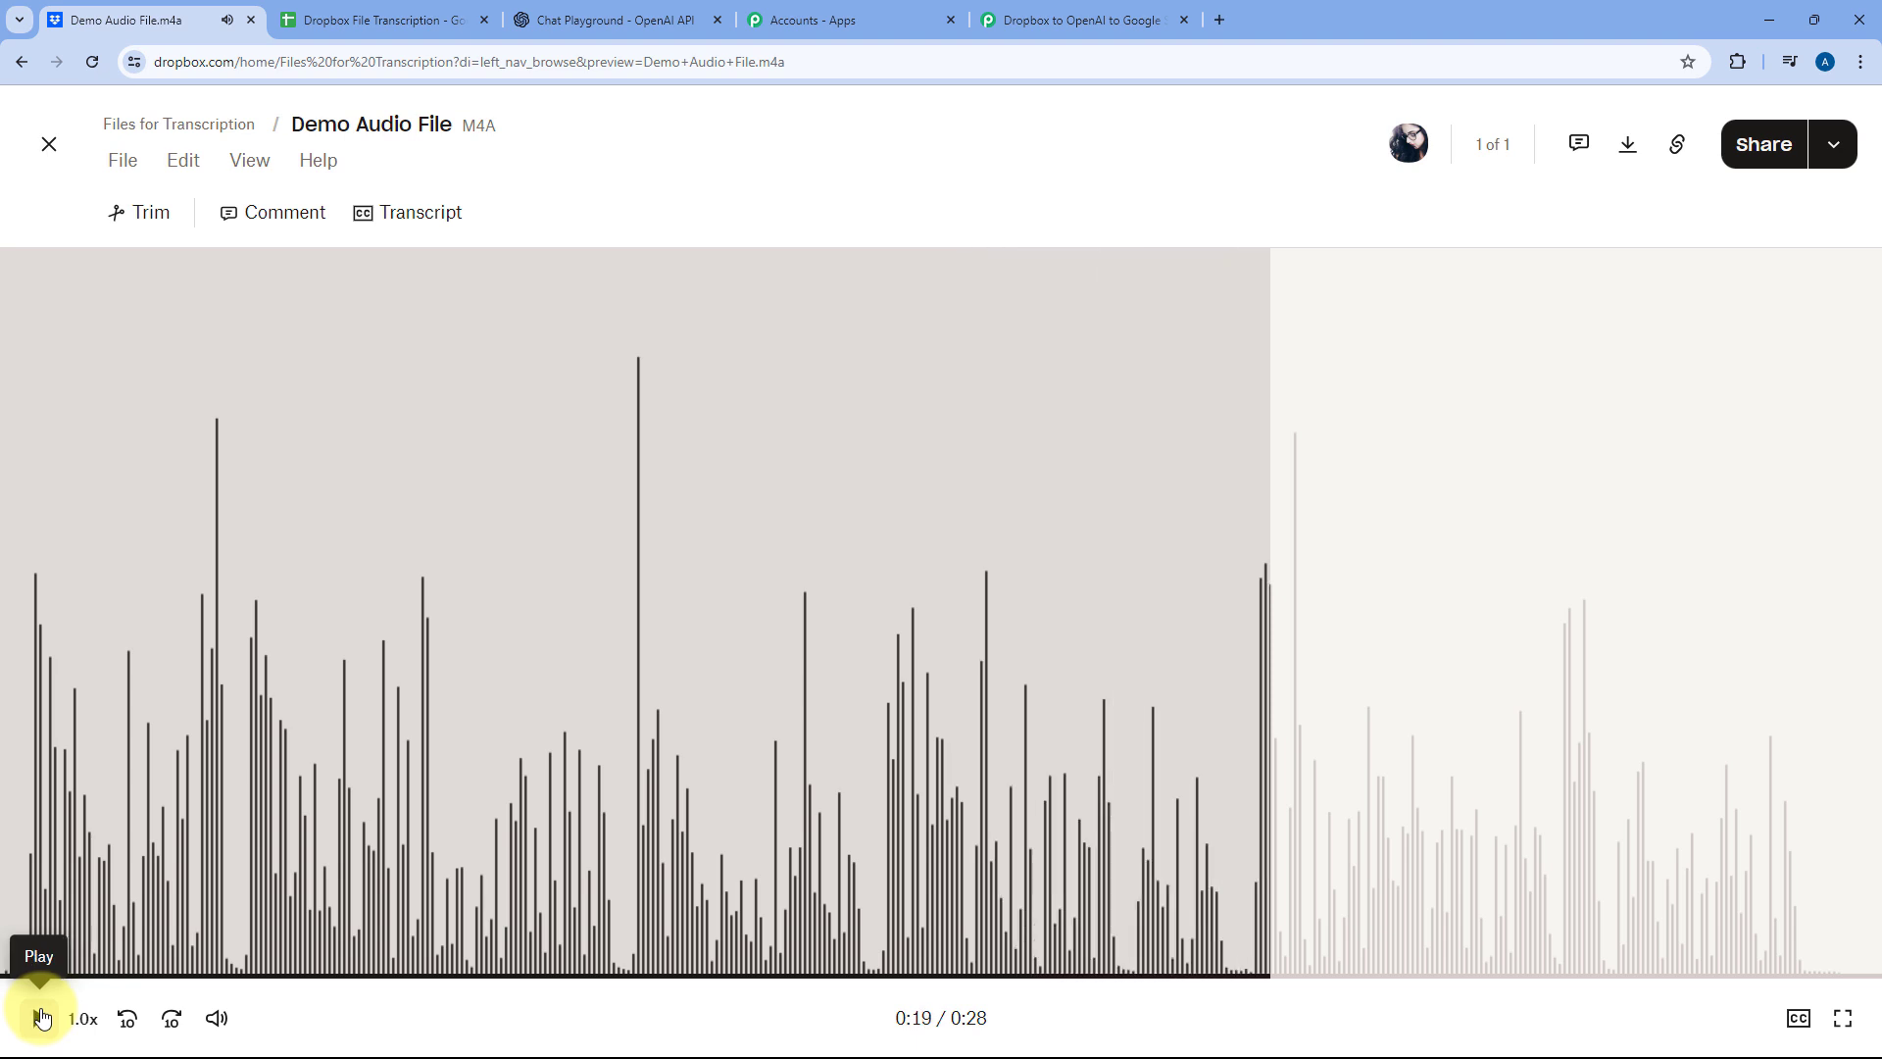
{"action": "left_click", "coordinate": [1108, 20]}
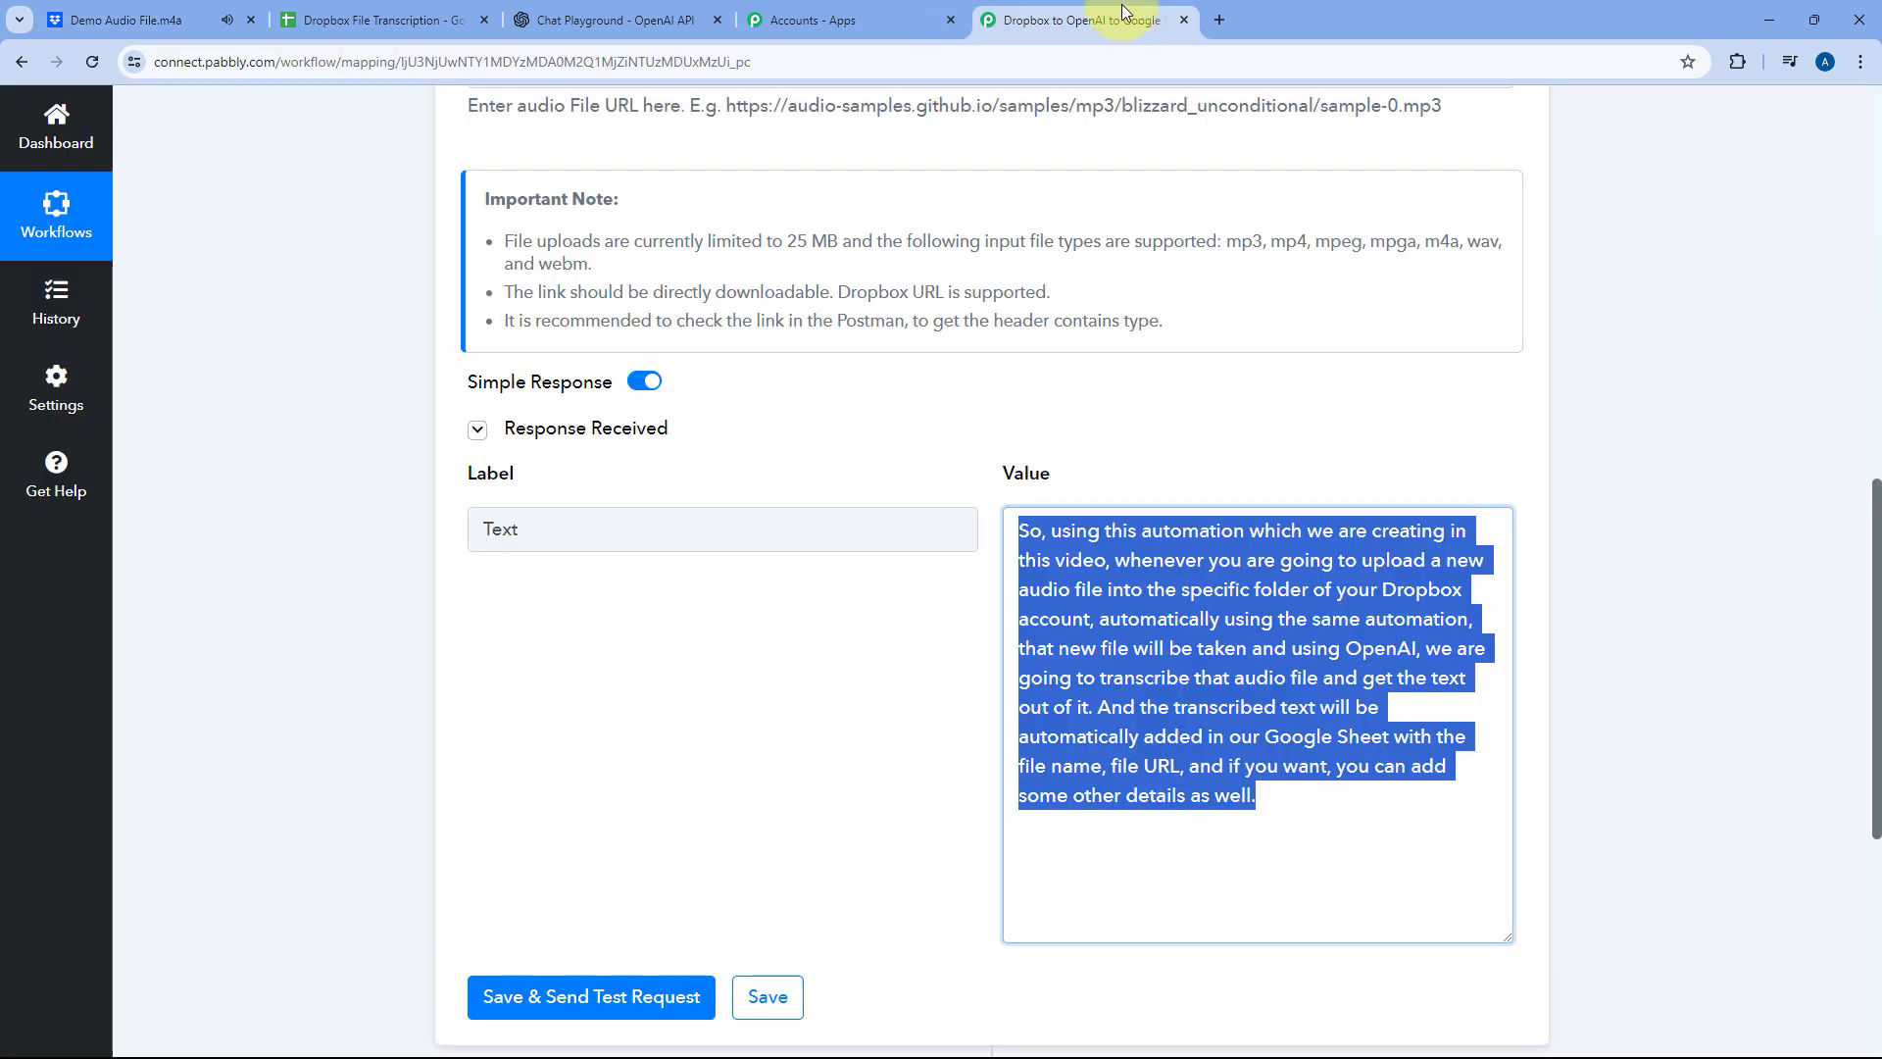
Step: Compare the full transcribed text in the OpenAI response with the audio just played
{"action": "left_click", "coordinate": [956, 428]}
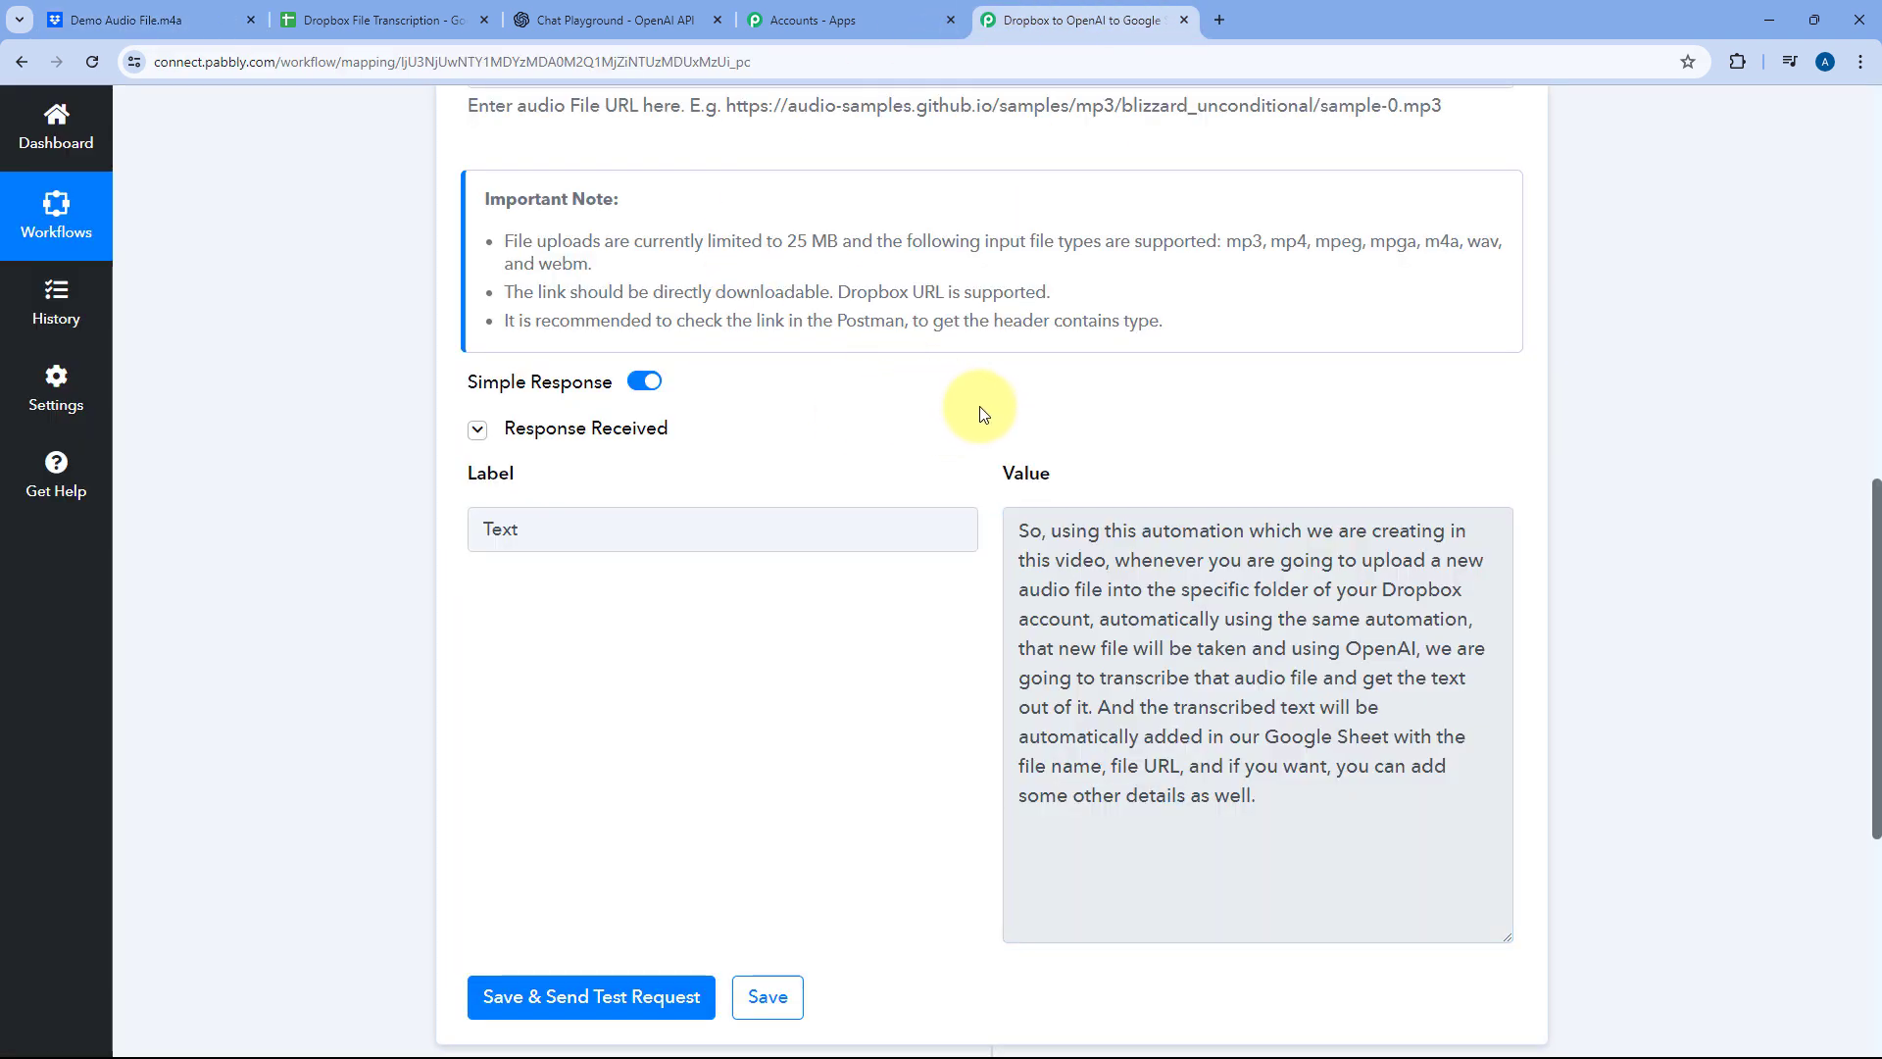
{"action": "left_click_drag", "start_coordinate": [1023, 526], "coordinate": [1305, 817]}
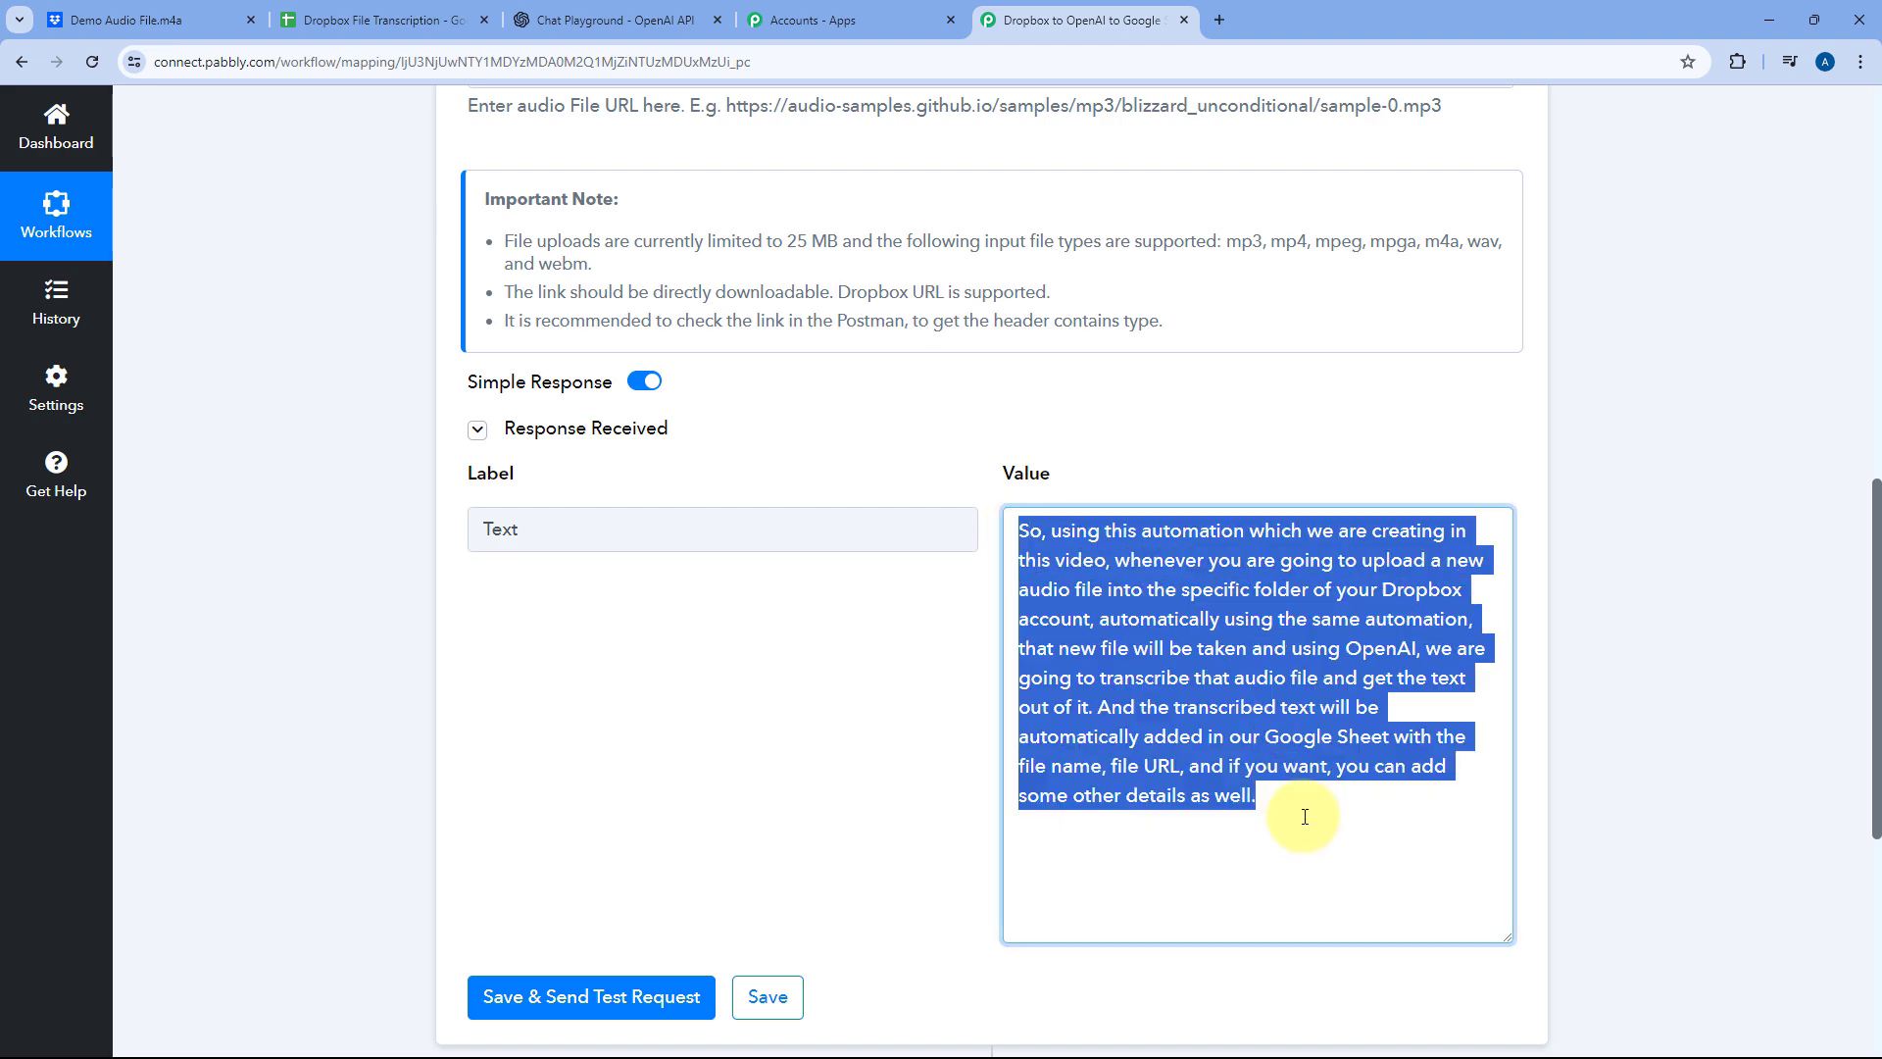
{"action": "left_click", "coordinate": [993, 490]}
Step: Collapse the OpenAI Generate Transcript action and switch to the Dropbox File Transcription spreadsheet in Google Sheets
{"action": "scroll", "coordinate": [872, 460], "scroll_direction": "up", "scroll_amount": 7}
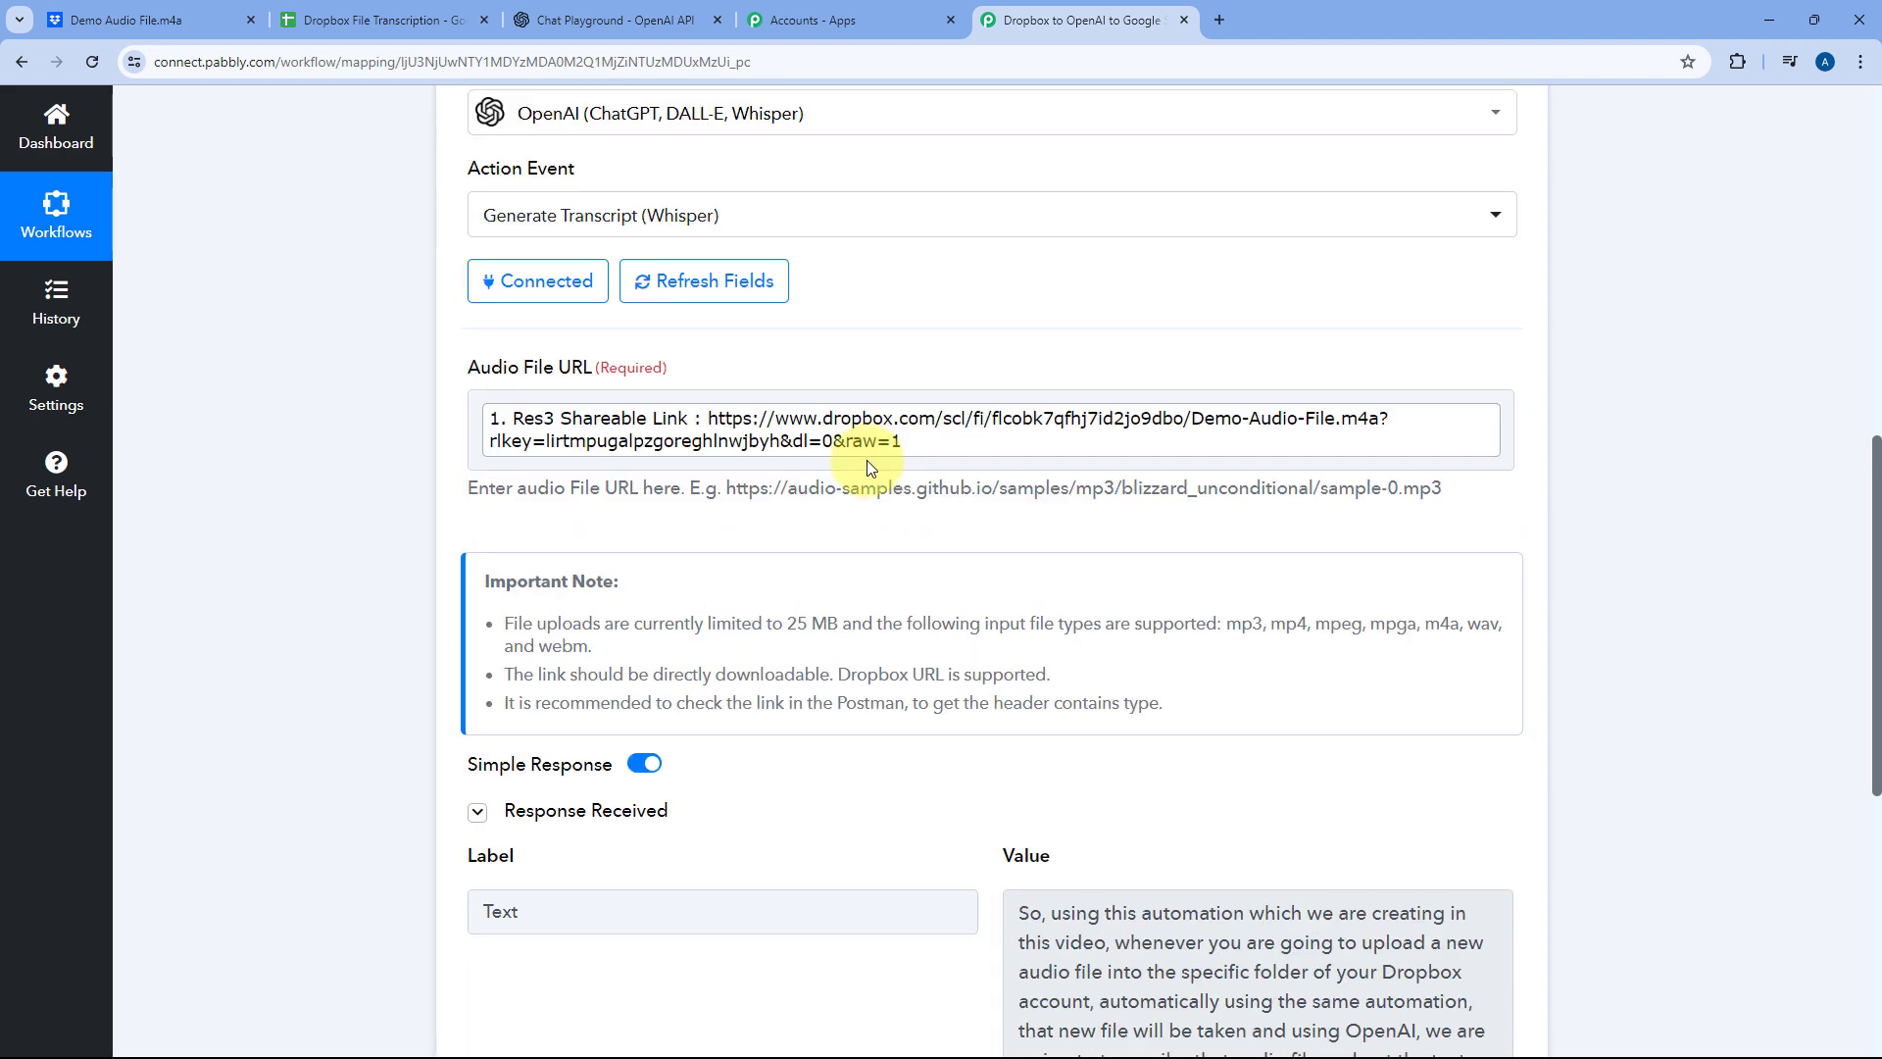
{"action": "left_click", "coordinate": [934, 278]}
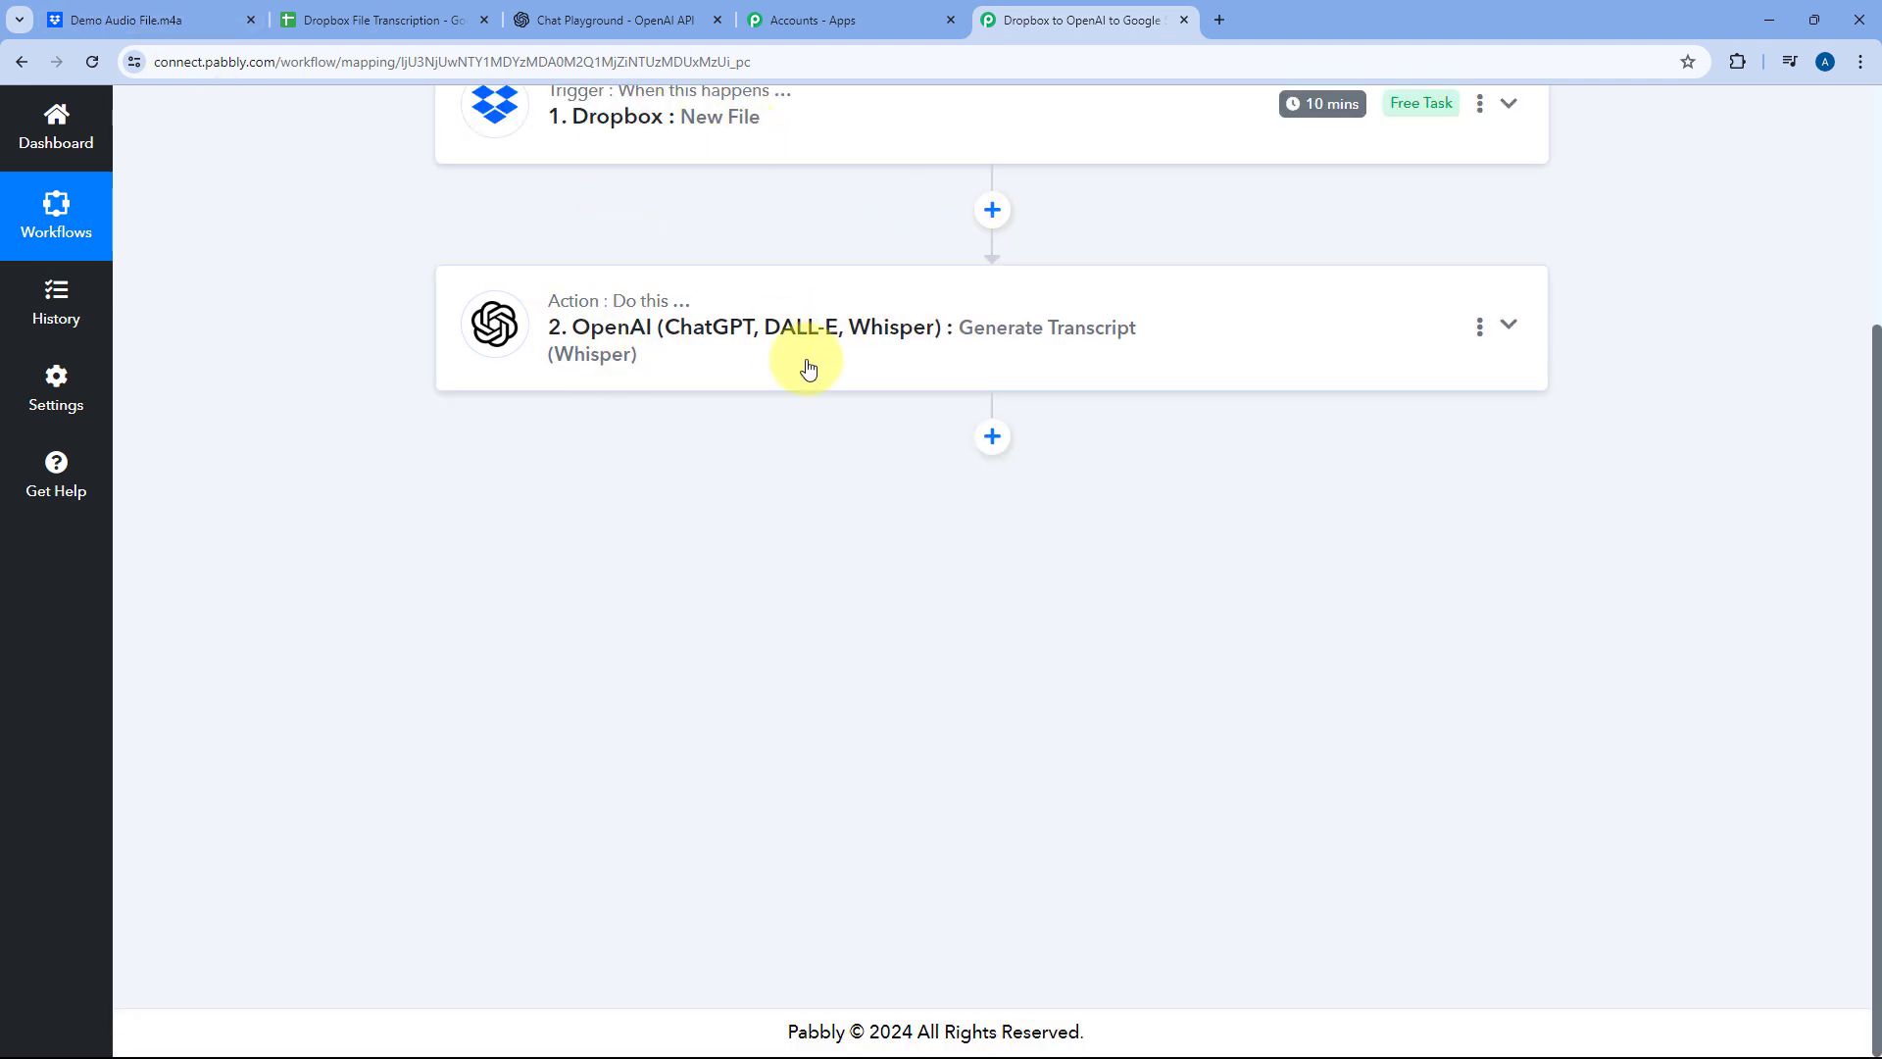
{"action": "left_click", "coordinate": [382, 19]}
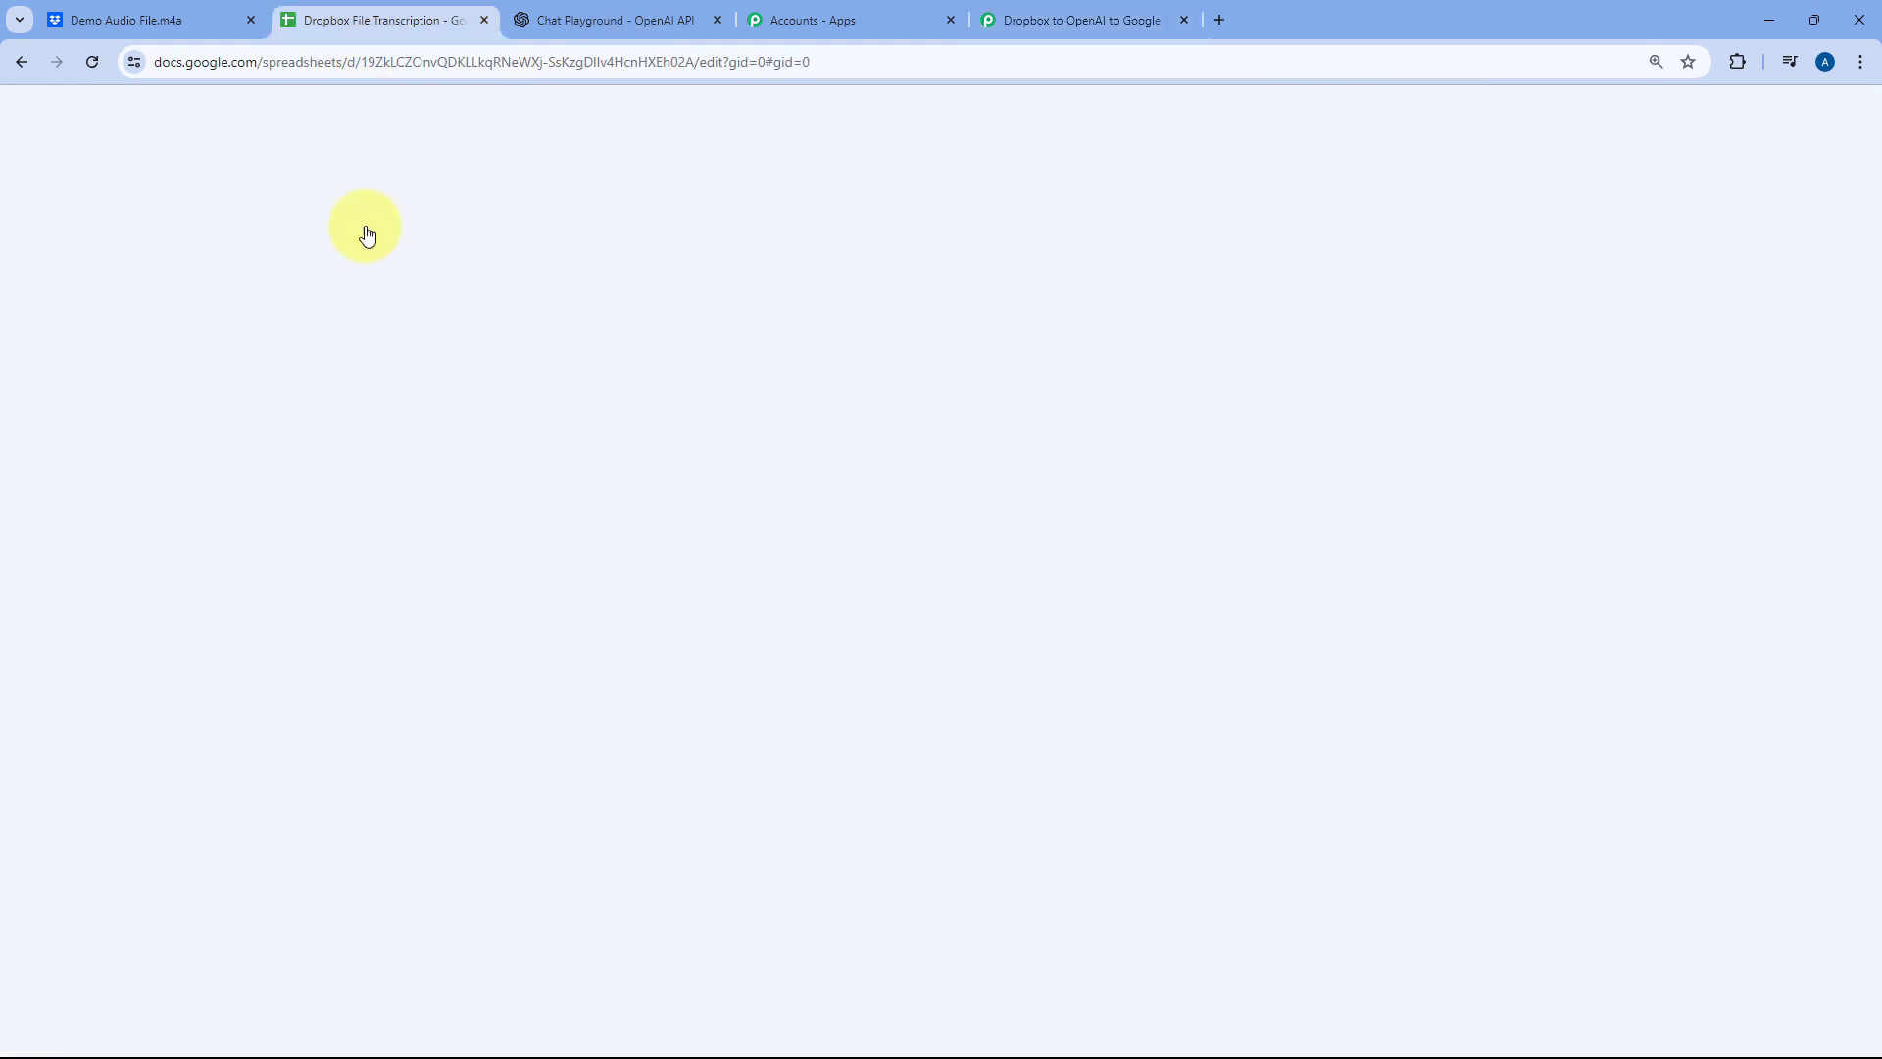
Step: Switch back to Pabbly Connect and add a Google Sheets action with the Add New Row event after the OpenAI step
{"action": "left_click", "coordinate": [1078, 20]}
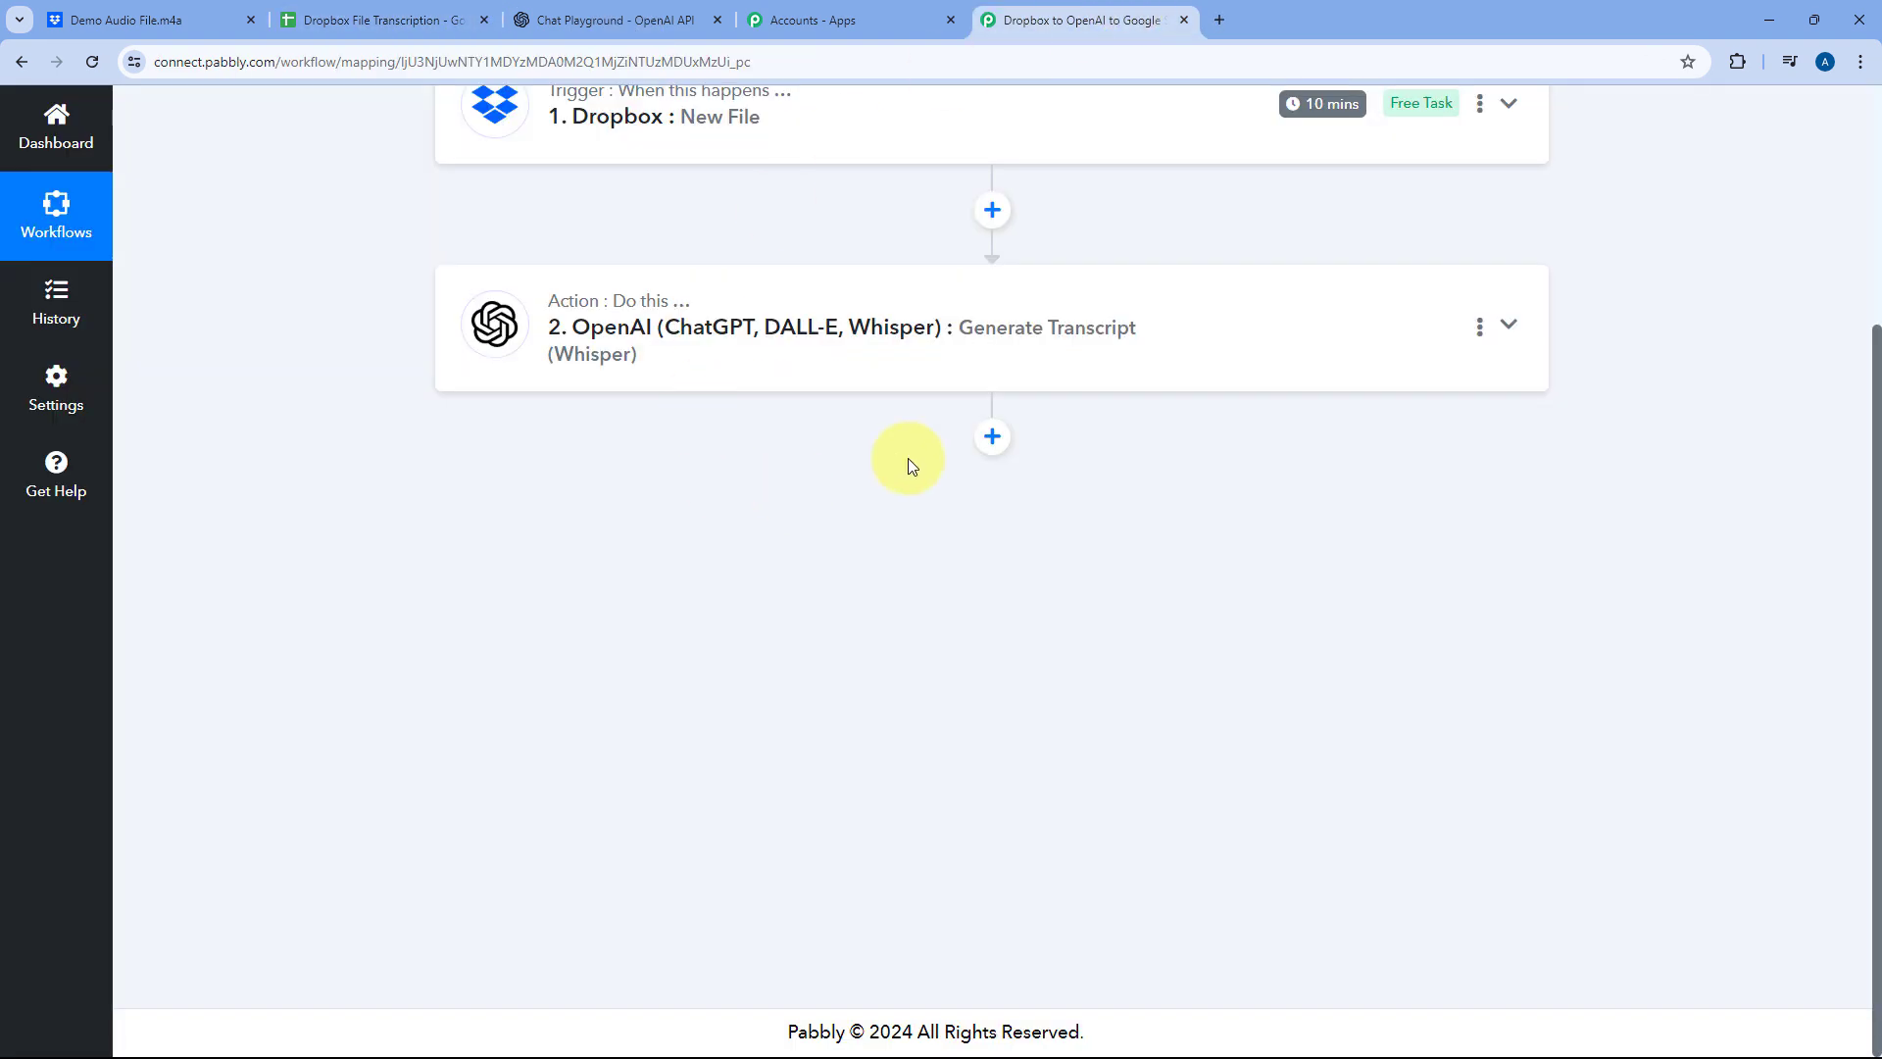
{"action": "left_click", "coordinate": [992, 436]}
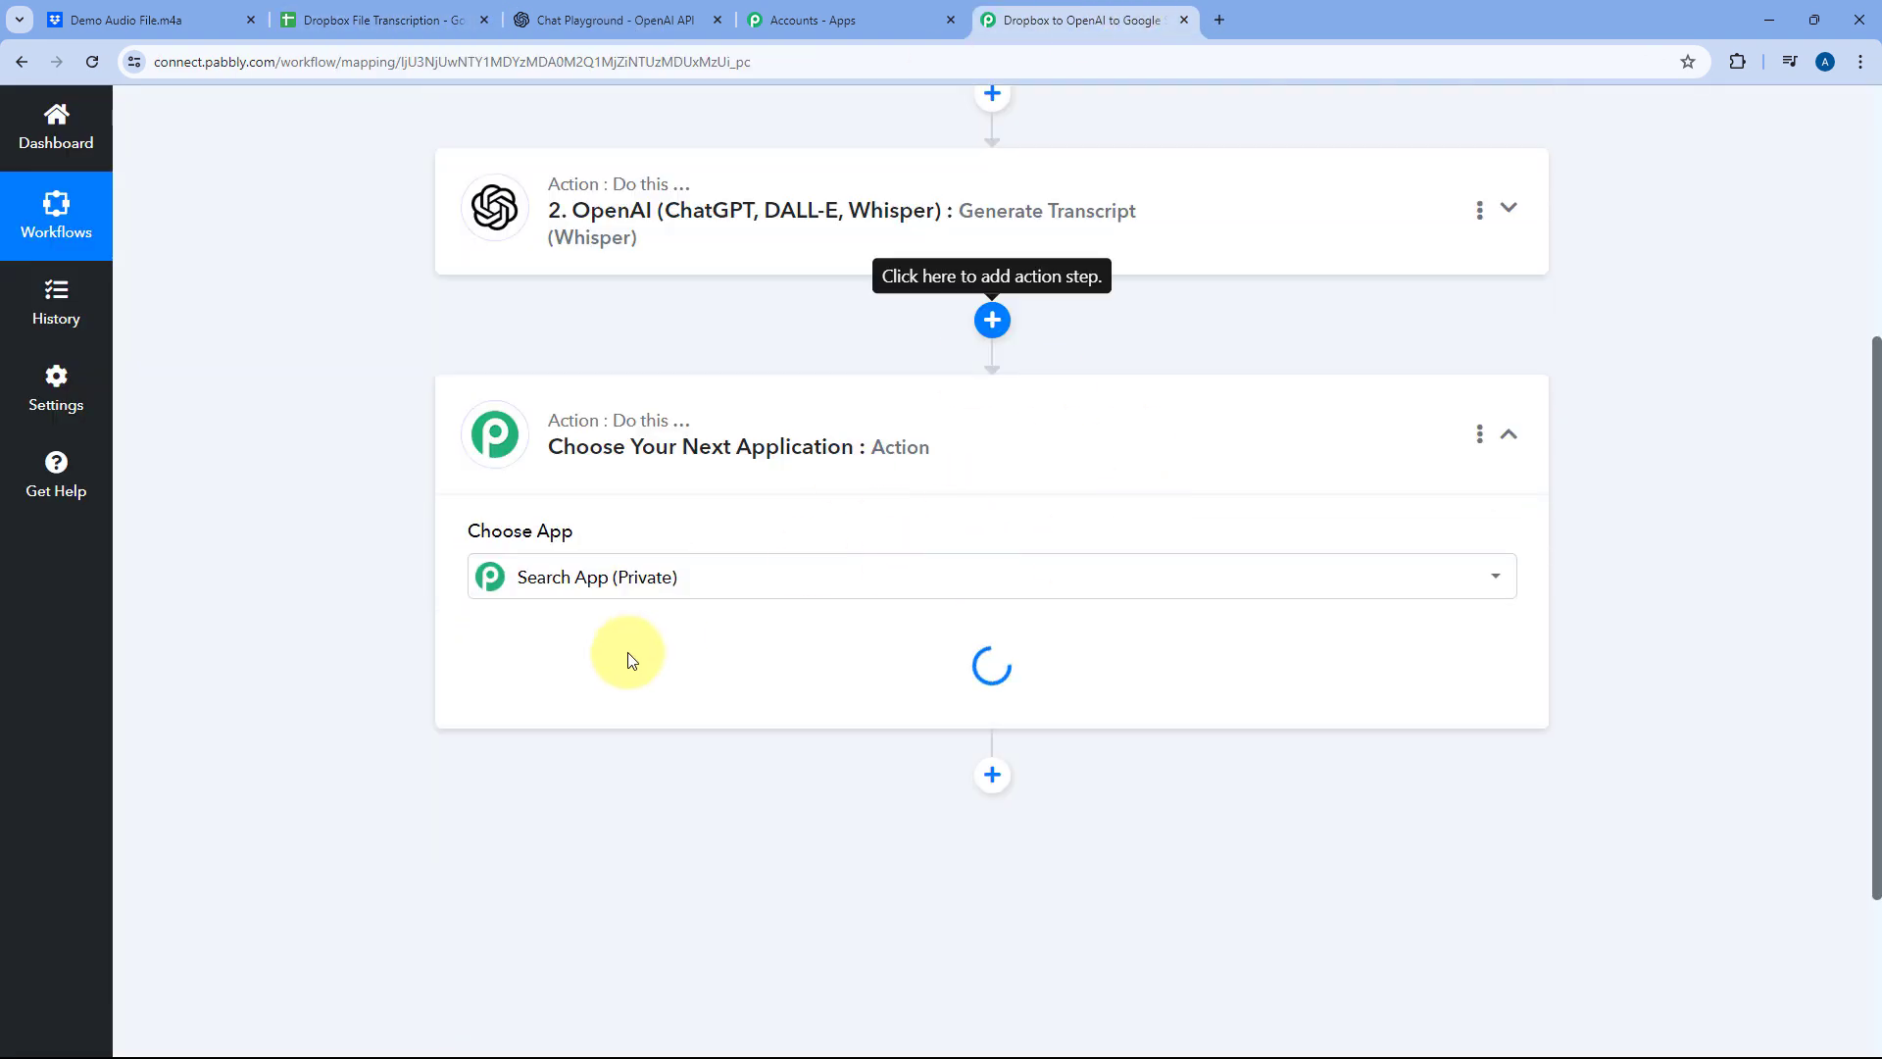
{"action": "type", "text": "Google"}
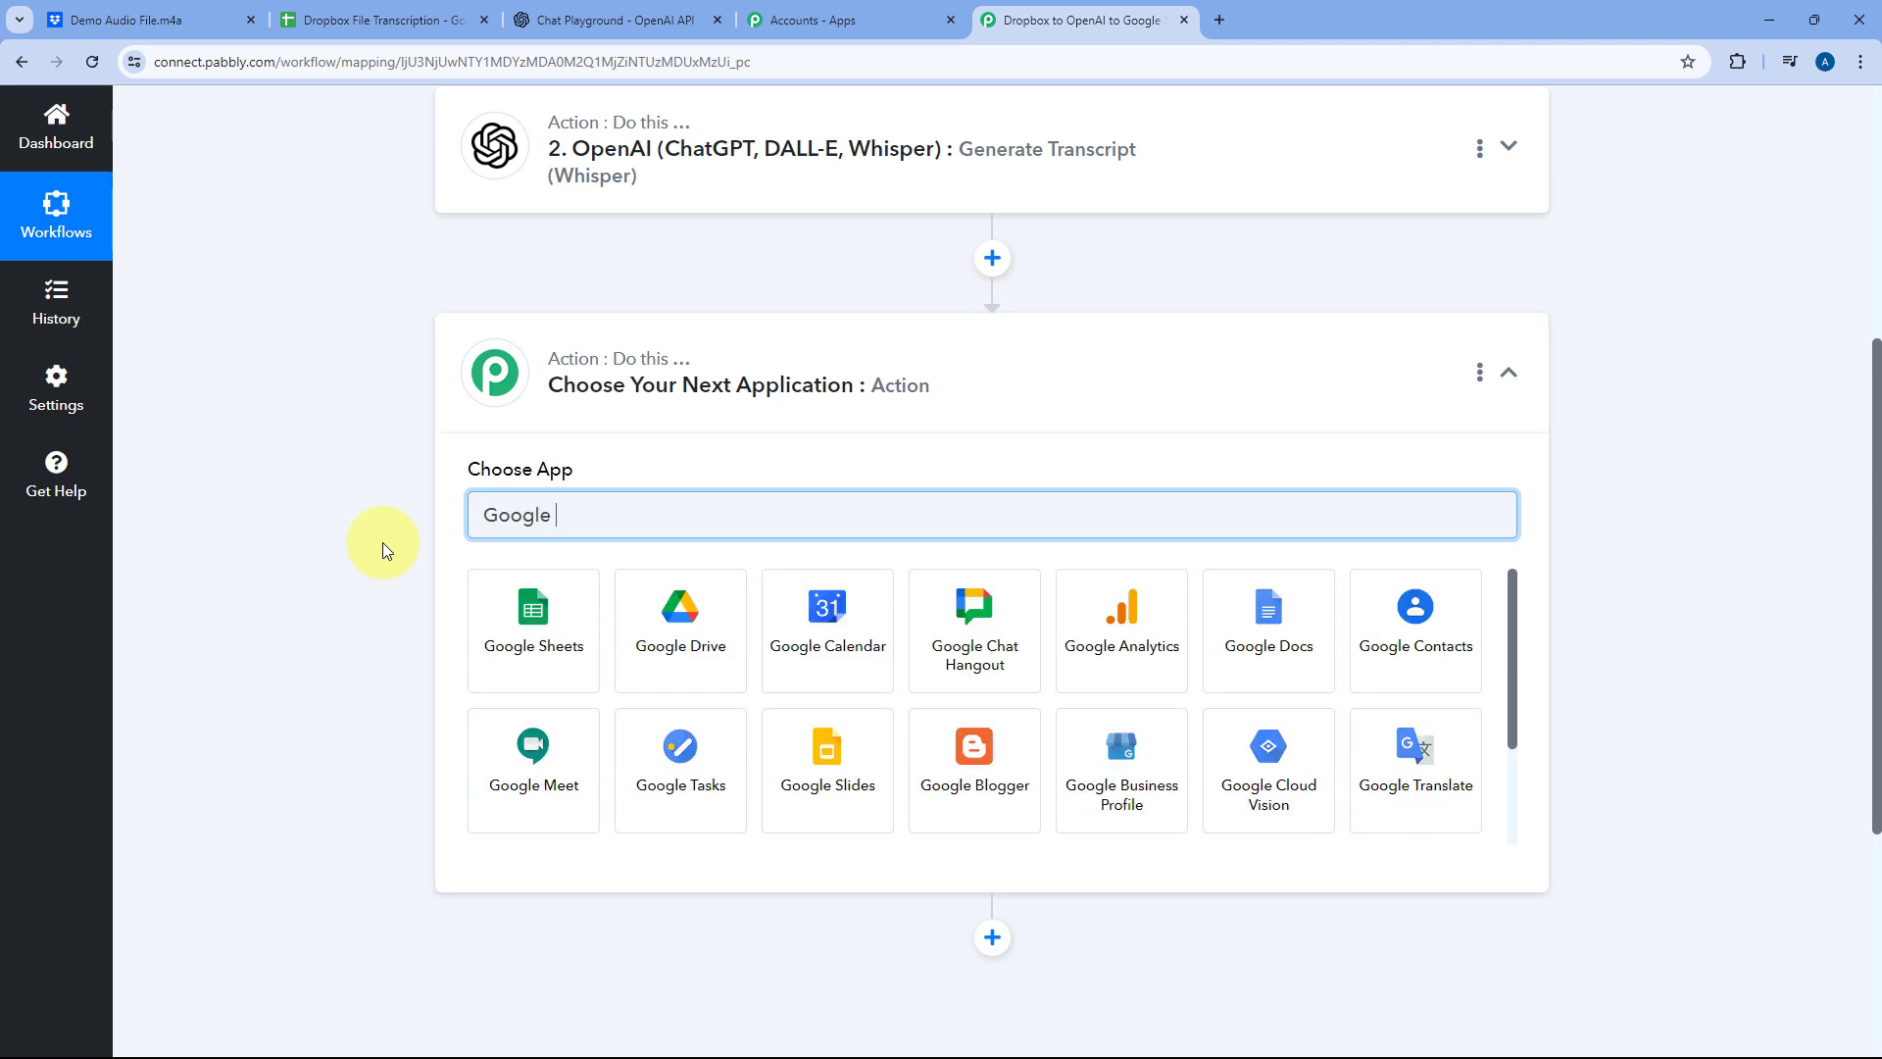
{"action": "type", "text": " Sheets"}
{"action": "left_click", "coordinate": [502, 619]}
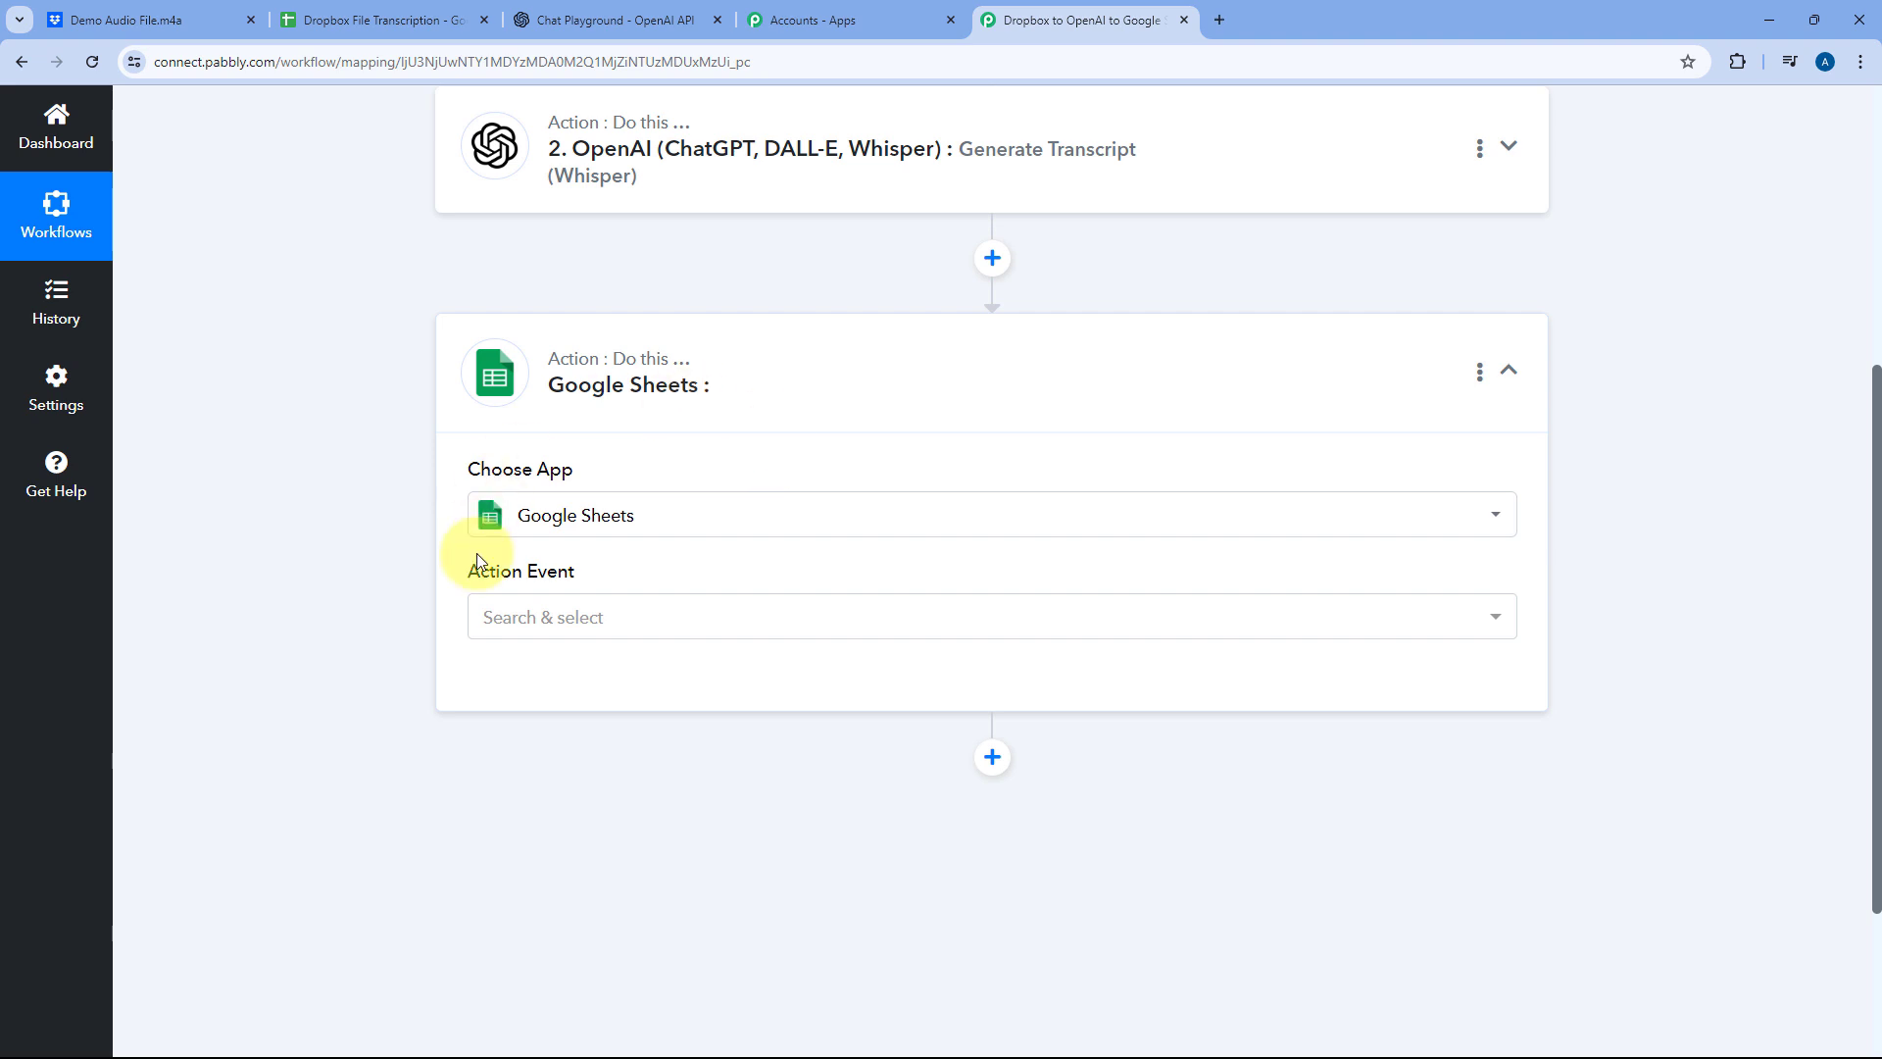
{"action": "scroll", "coordinate": [437, 505], "scroll_direction": "down", "scroll_amount": 2}
{"action": "left_click", "coordinate": [618, 421]}
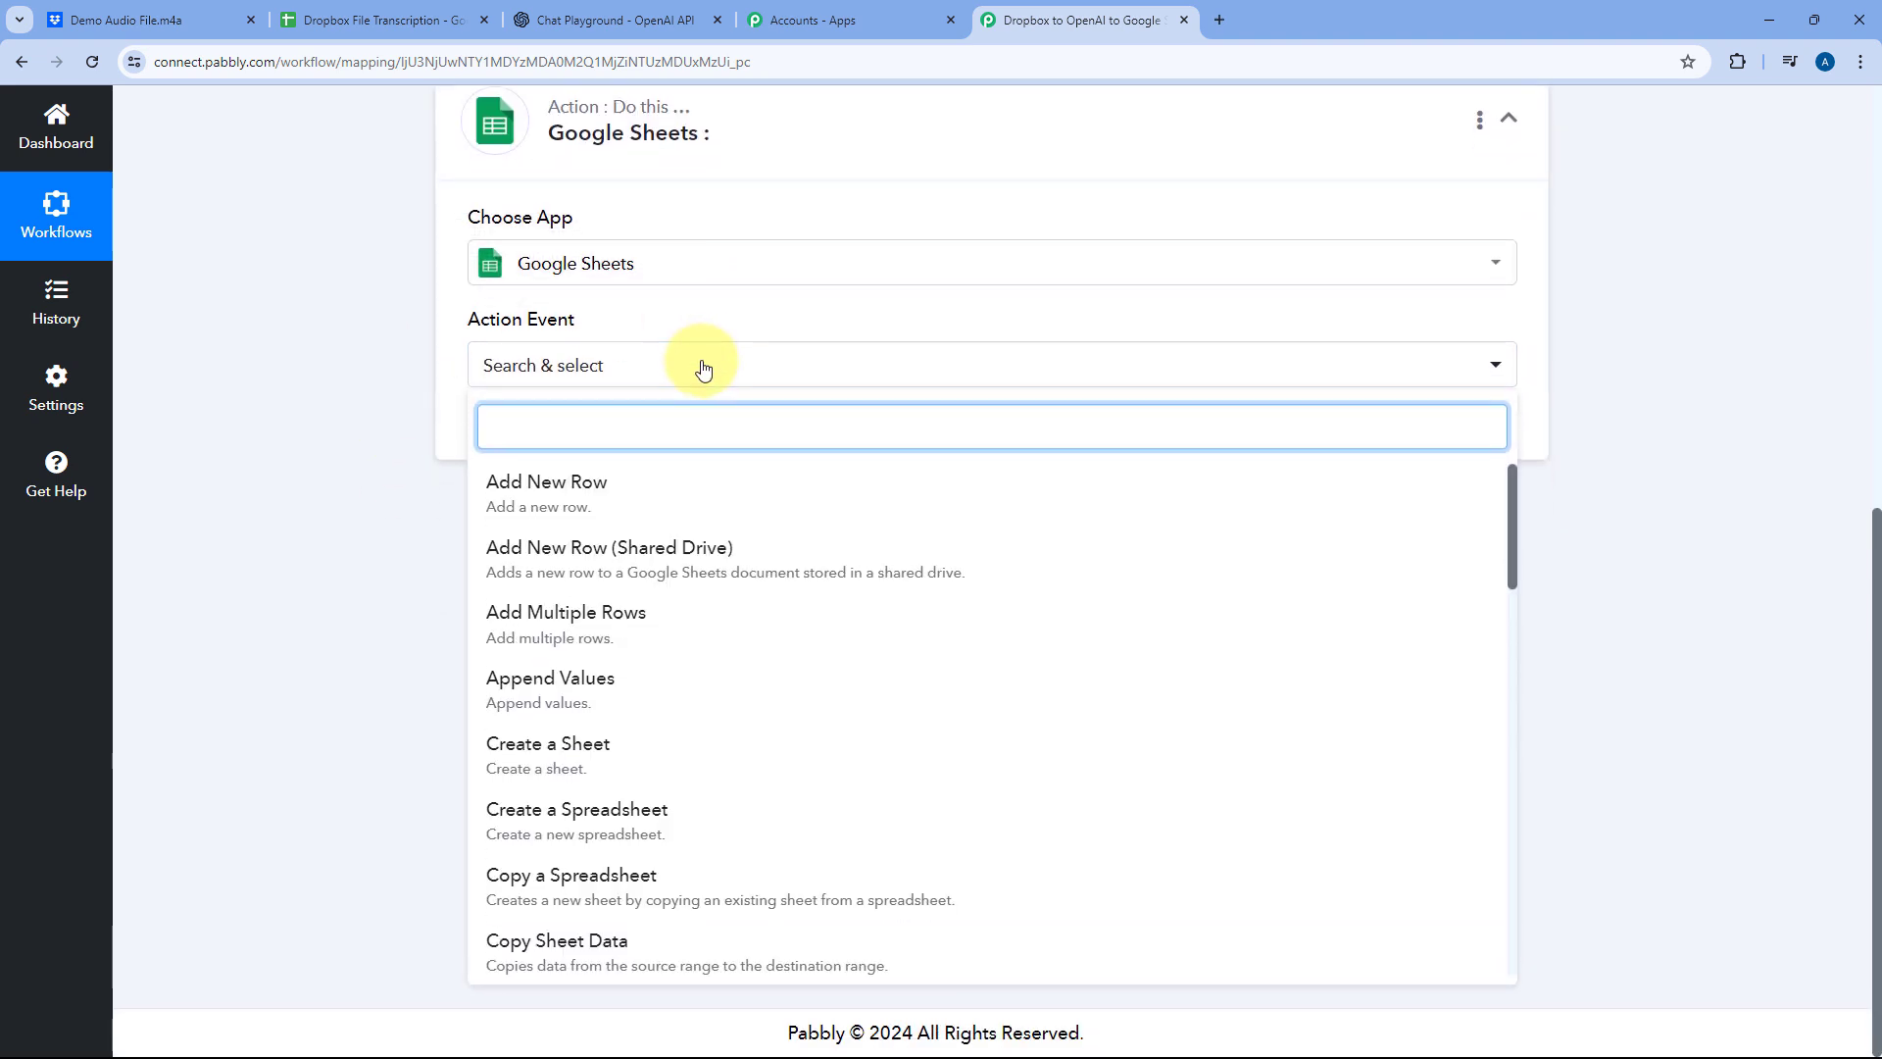
{"action": "left_click", "coordinate": [601, 490]}
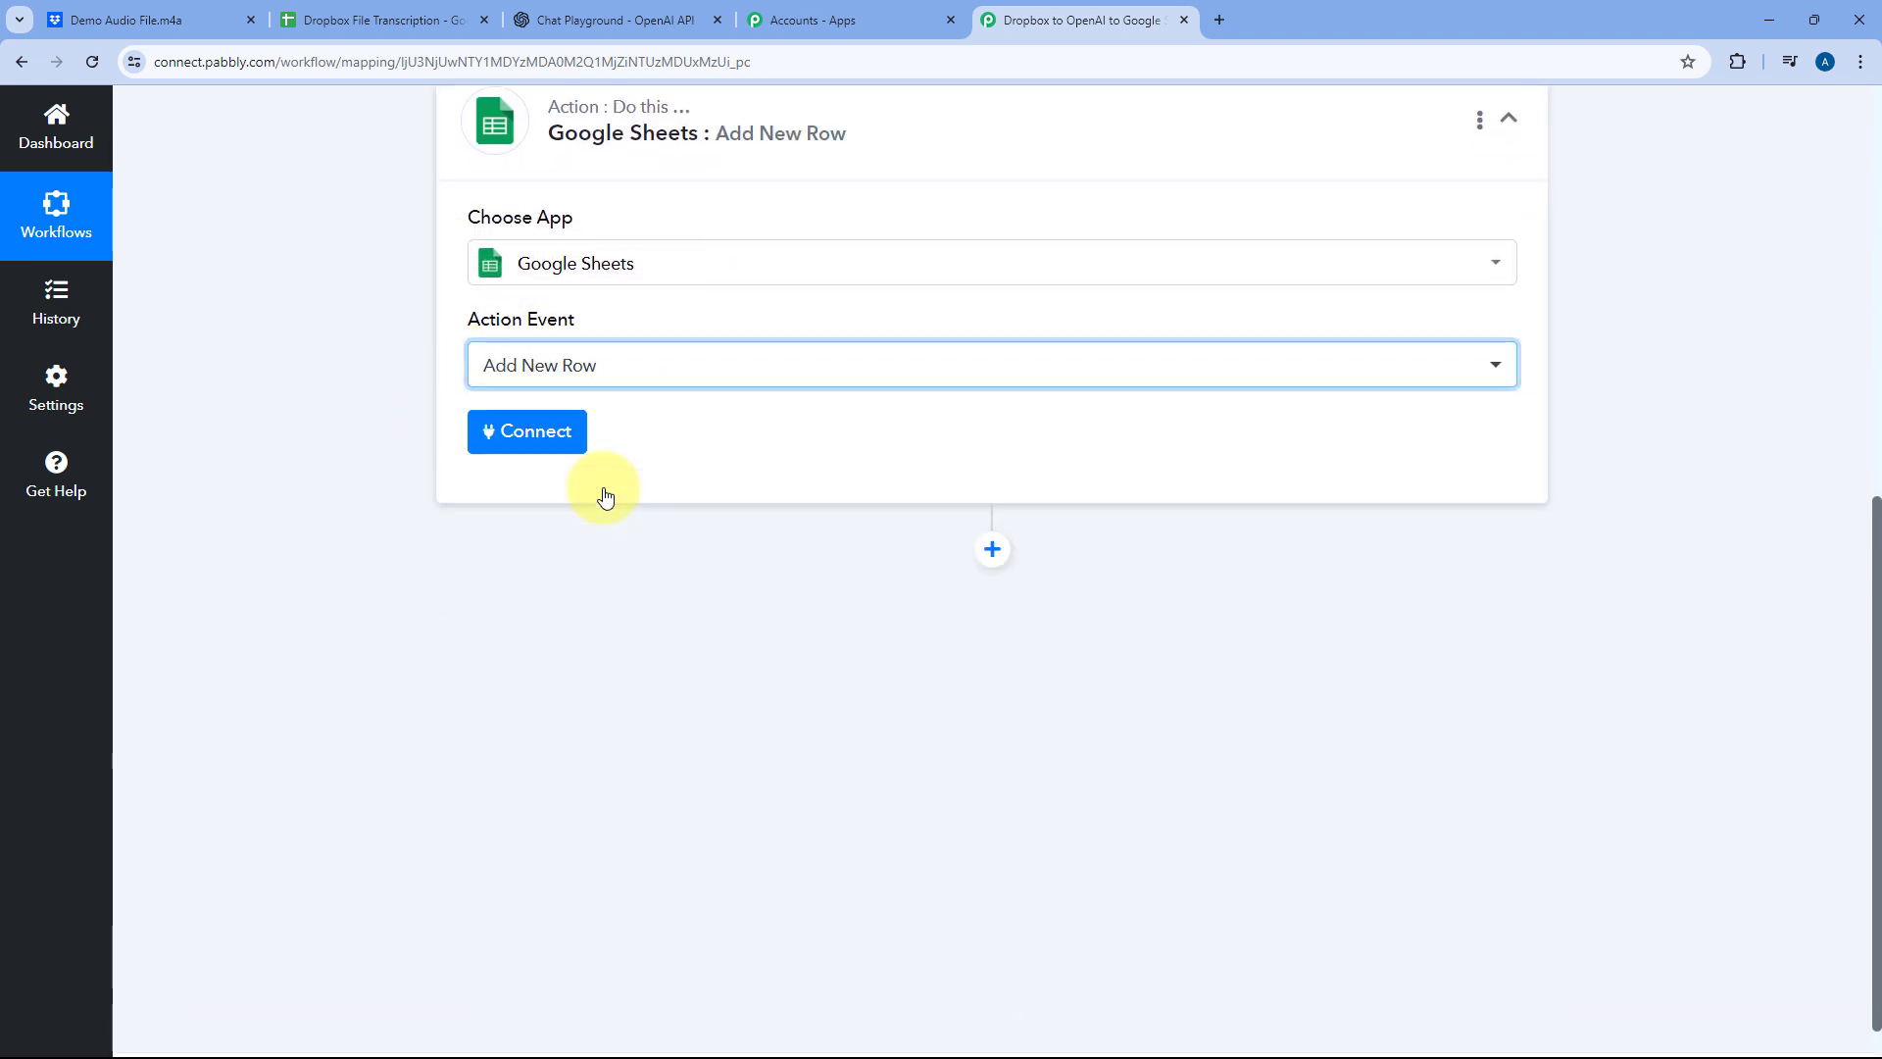
Step: Connect Google Sheets through a new connection, signing in with Google and granting Pabbly Connect Sheets access
{"action": "left_click", "coordinate": [554, 436]}
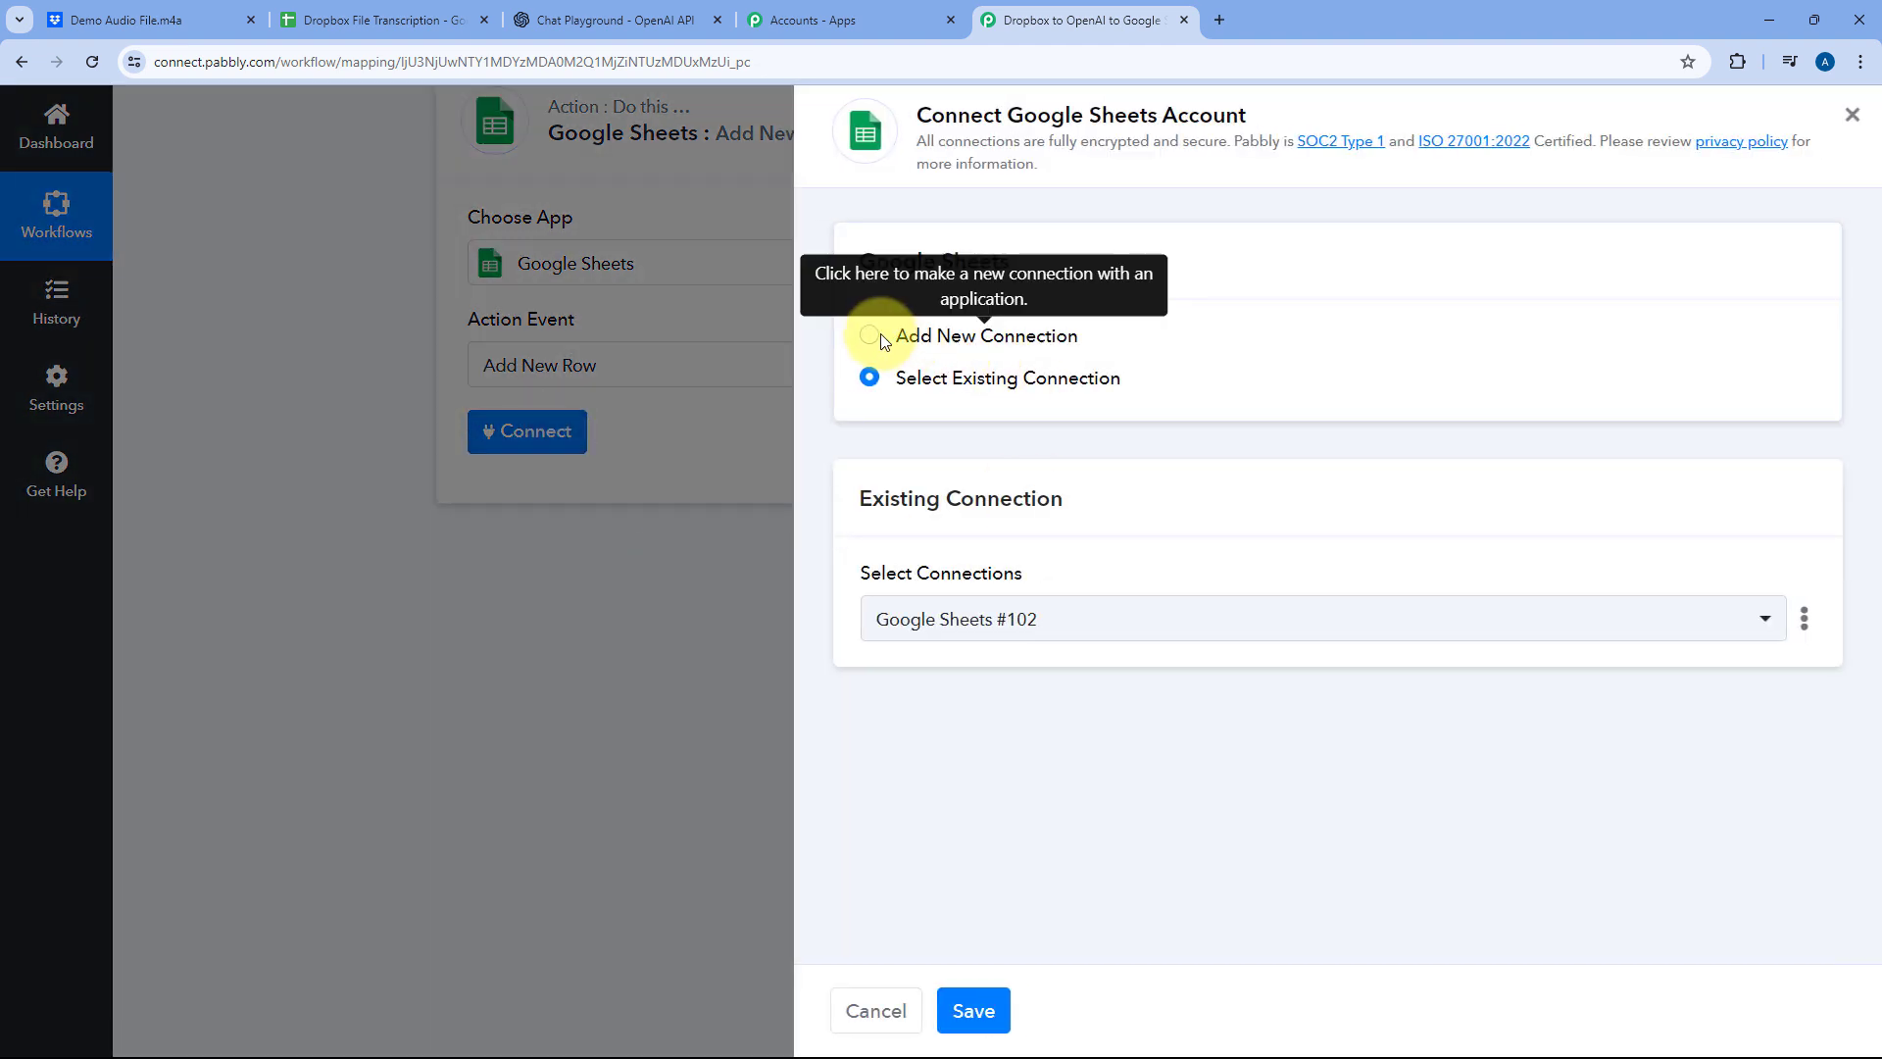
{"action": "left_click", "coordinate": [872, 337]}
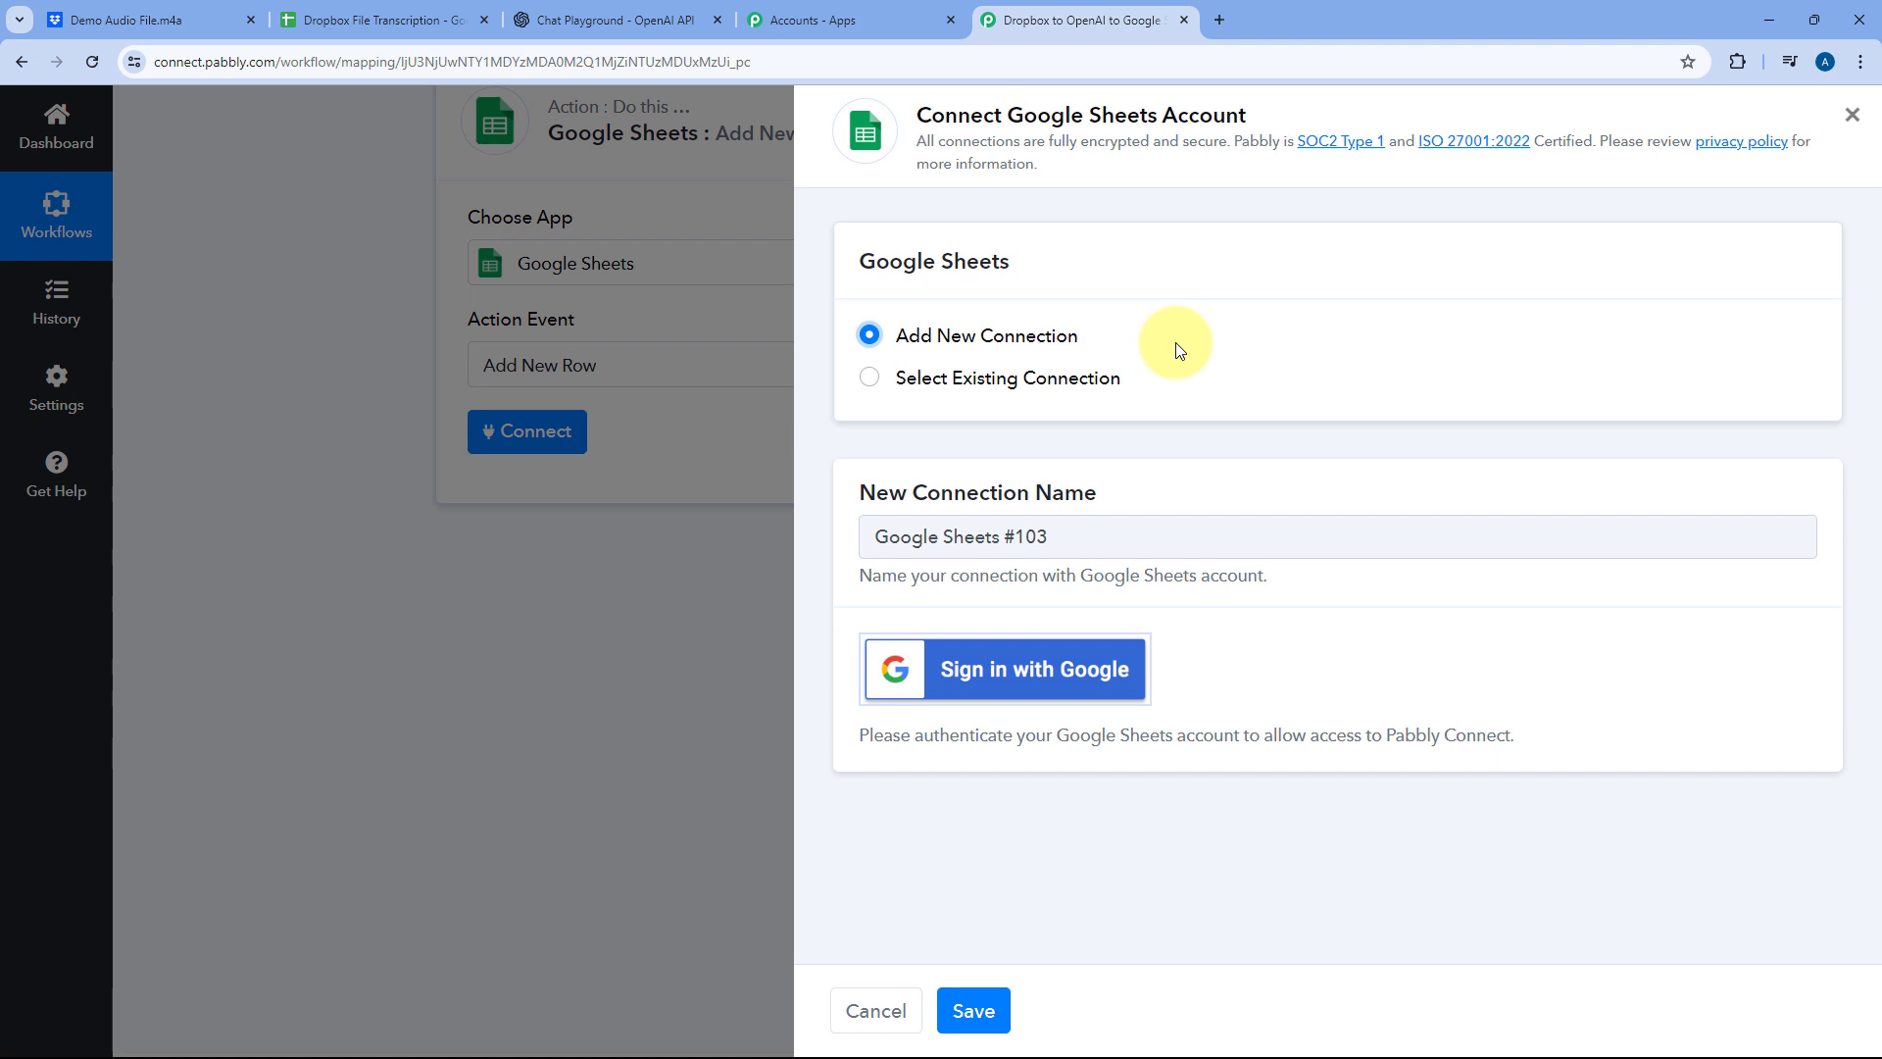
{"action": "left_click", "coordinate": [1054, 670]}
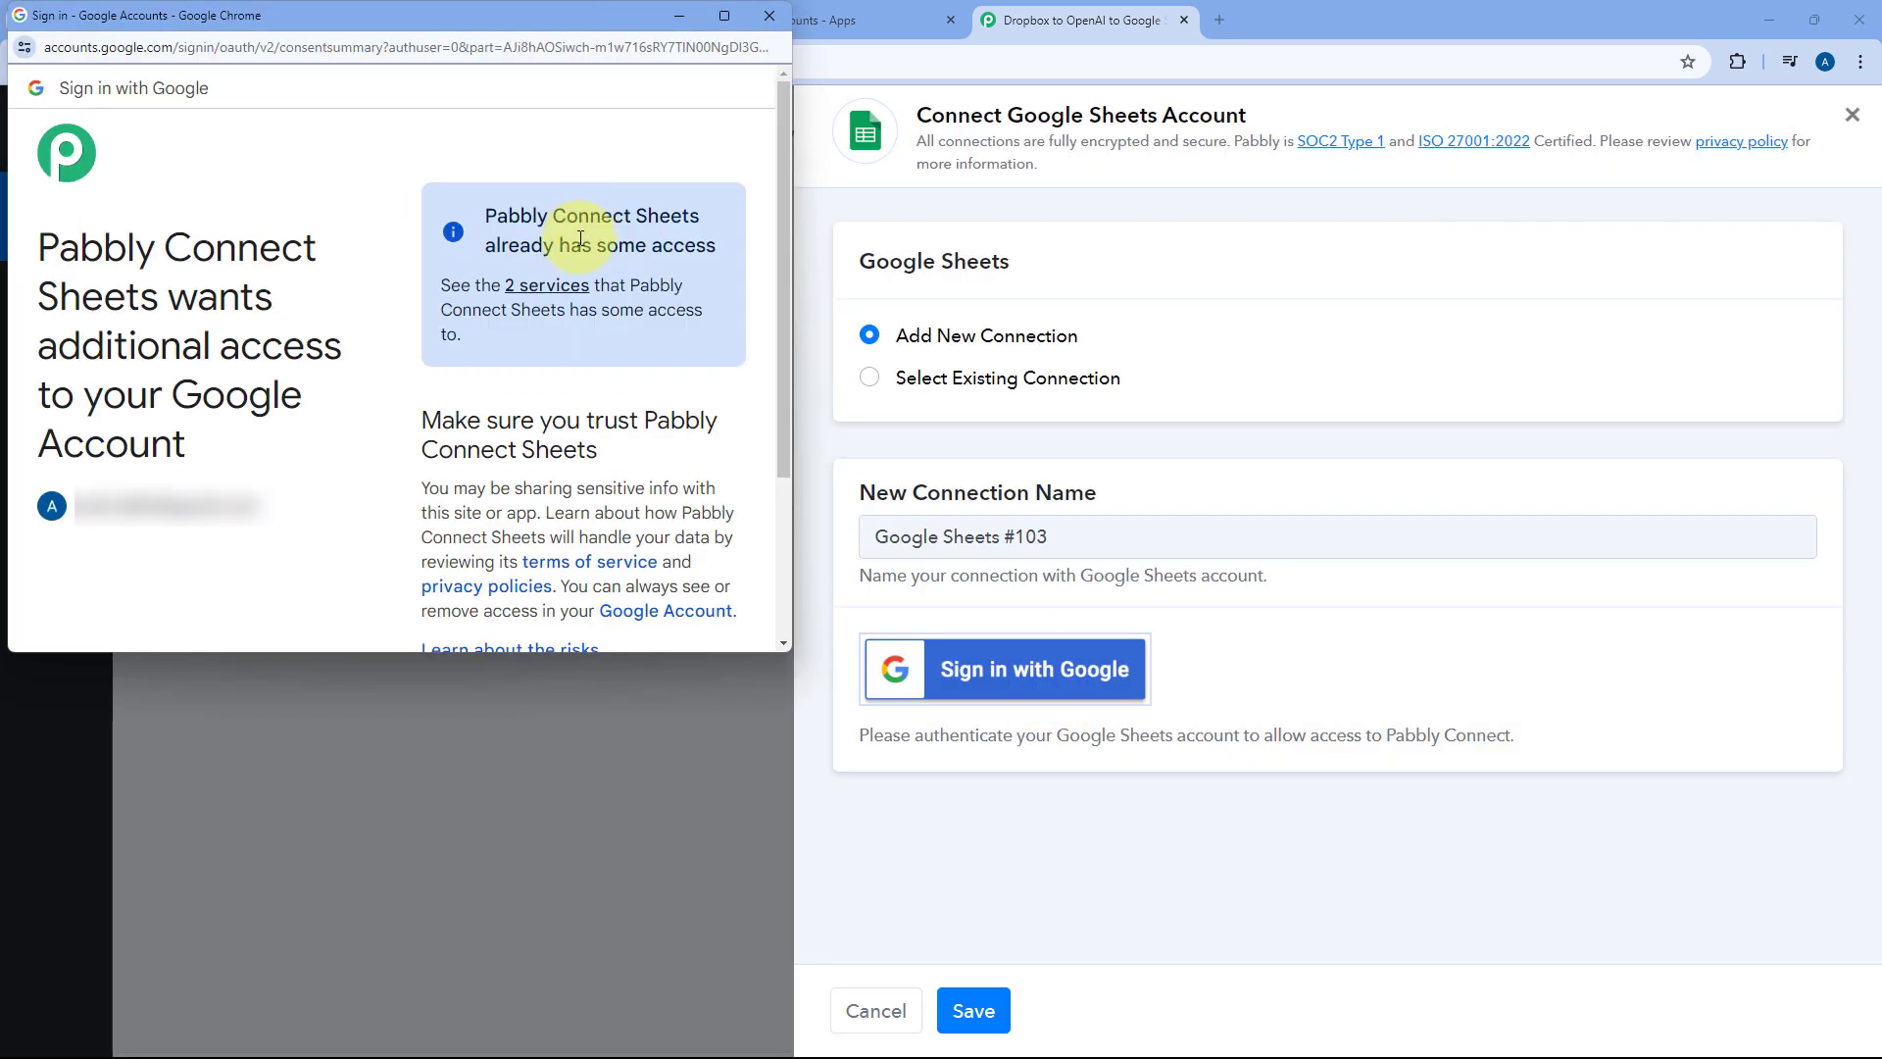
{"action": "scroll", "coordinate": [480, 294], "scroll_direction": "down", "scroll_amount": 3}
{"action": "left_click", "coordinate": [600, 514]}
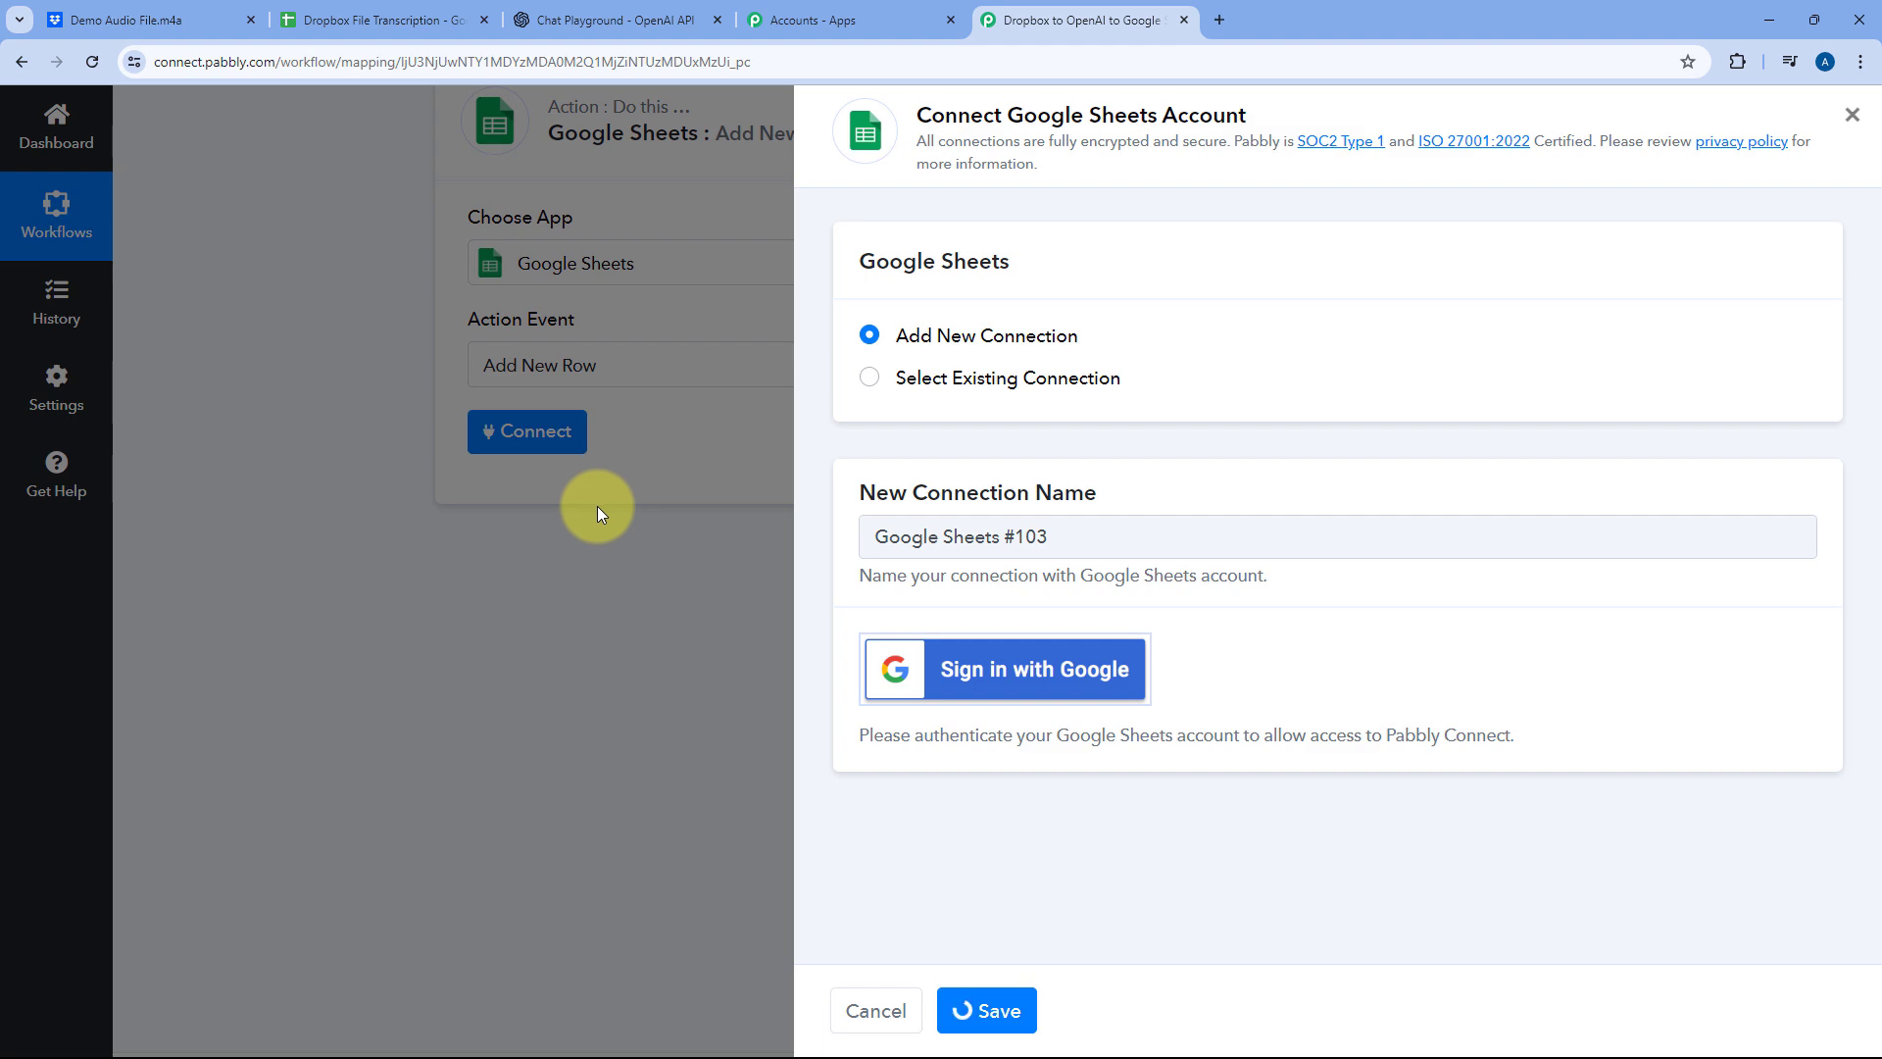
Step: Choose Dropbox File Transcription as the spreadsheet for the new row, checking its column headings in Google Sheets
{"action": "scroll", "coordinate": [926, 402], "scroll_direction": "down", "scroll_amount": 1}
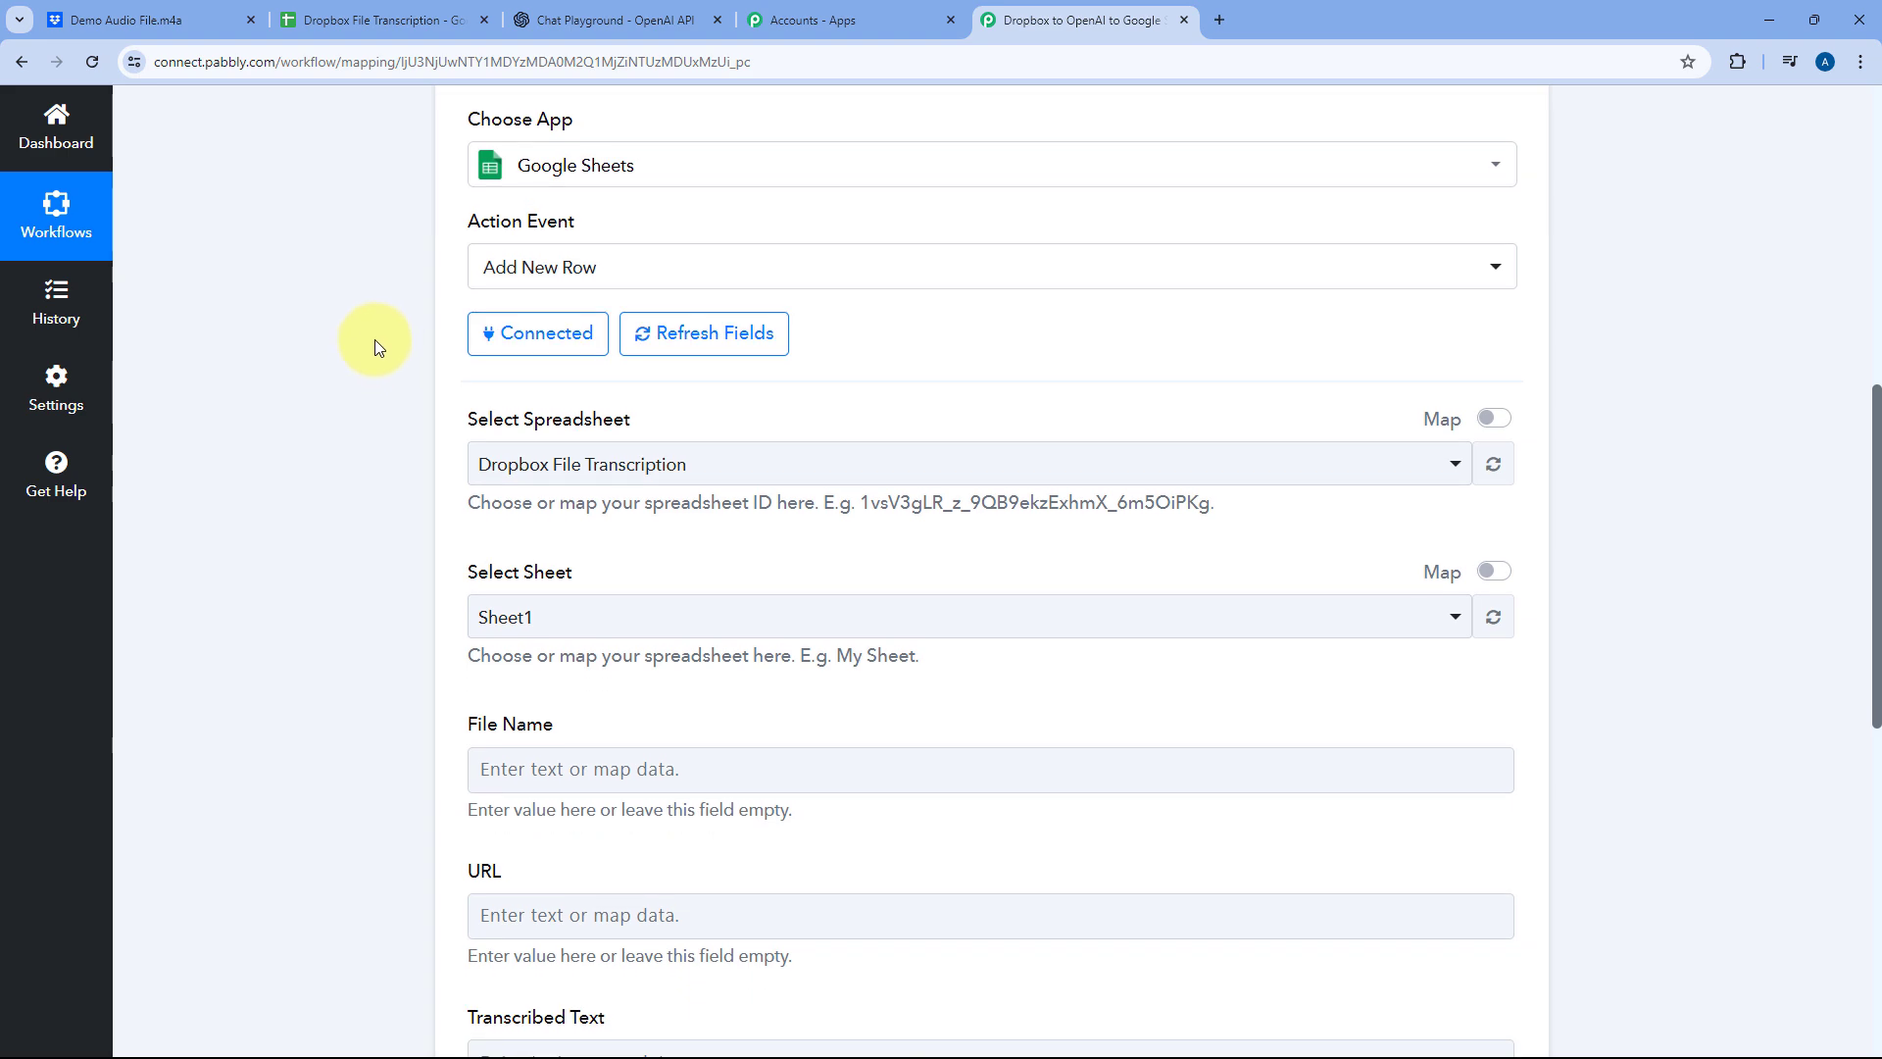
{"action": "left_click", "coordinate": [916, 465]}
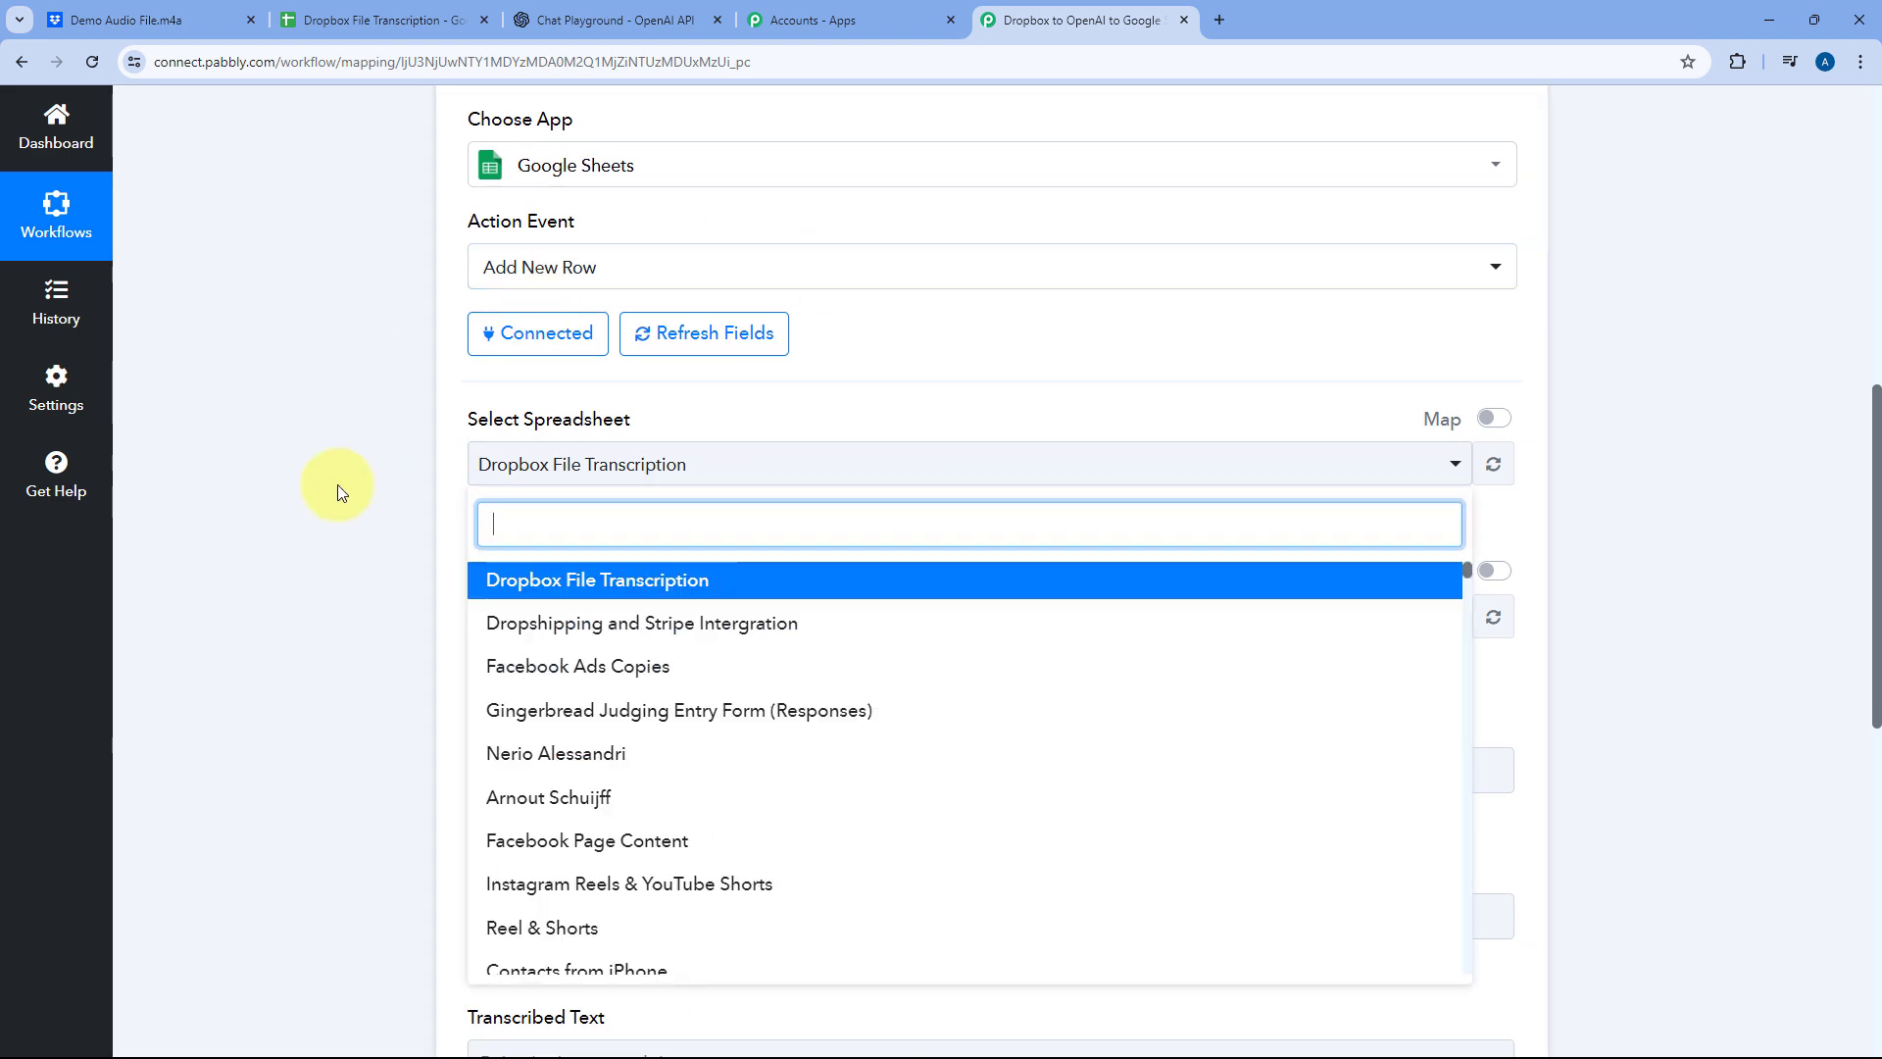
{"action": "scroll", "coordinate": [349, 491], "scroll_direction": "down", "scroll_amount": 2}
{"action": "scroll", "coordinate": [775, 432], "scroll_direction": "down", "scroll_amount": 6}
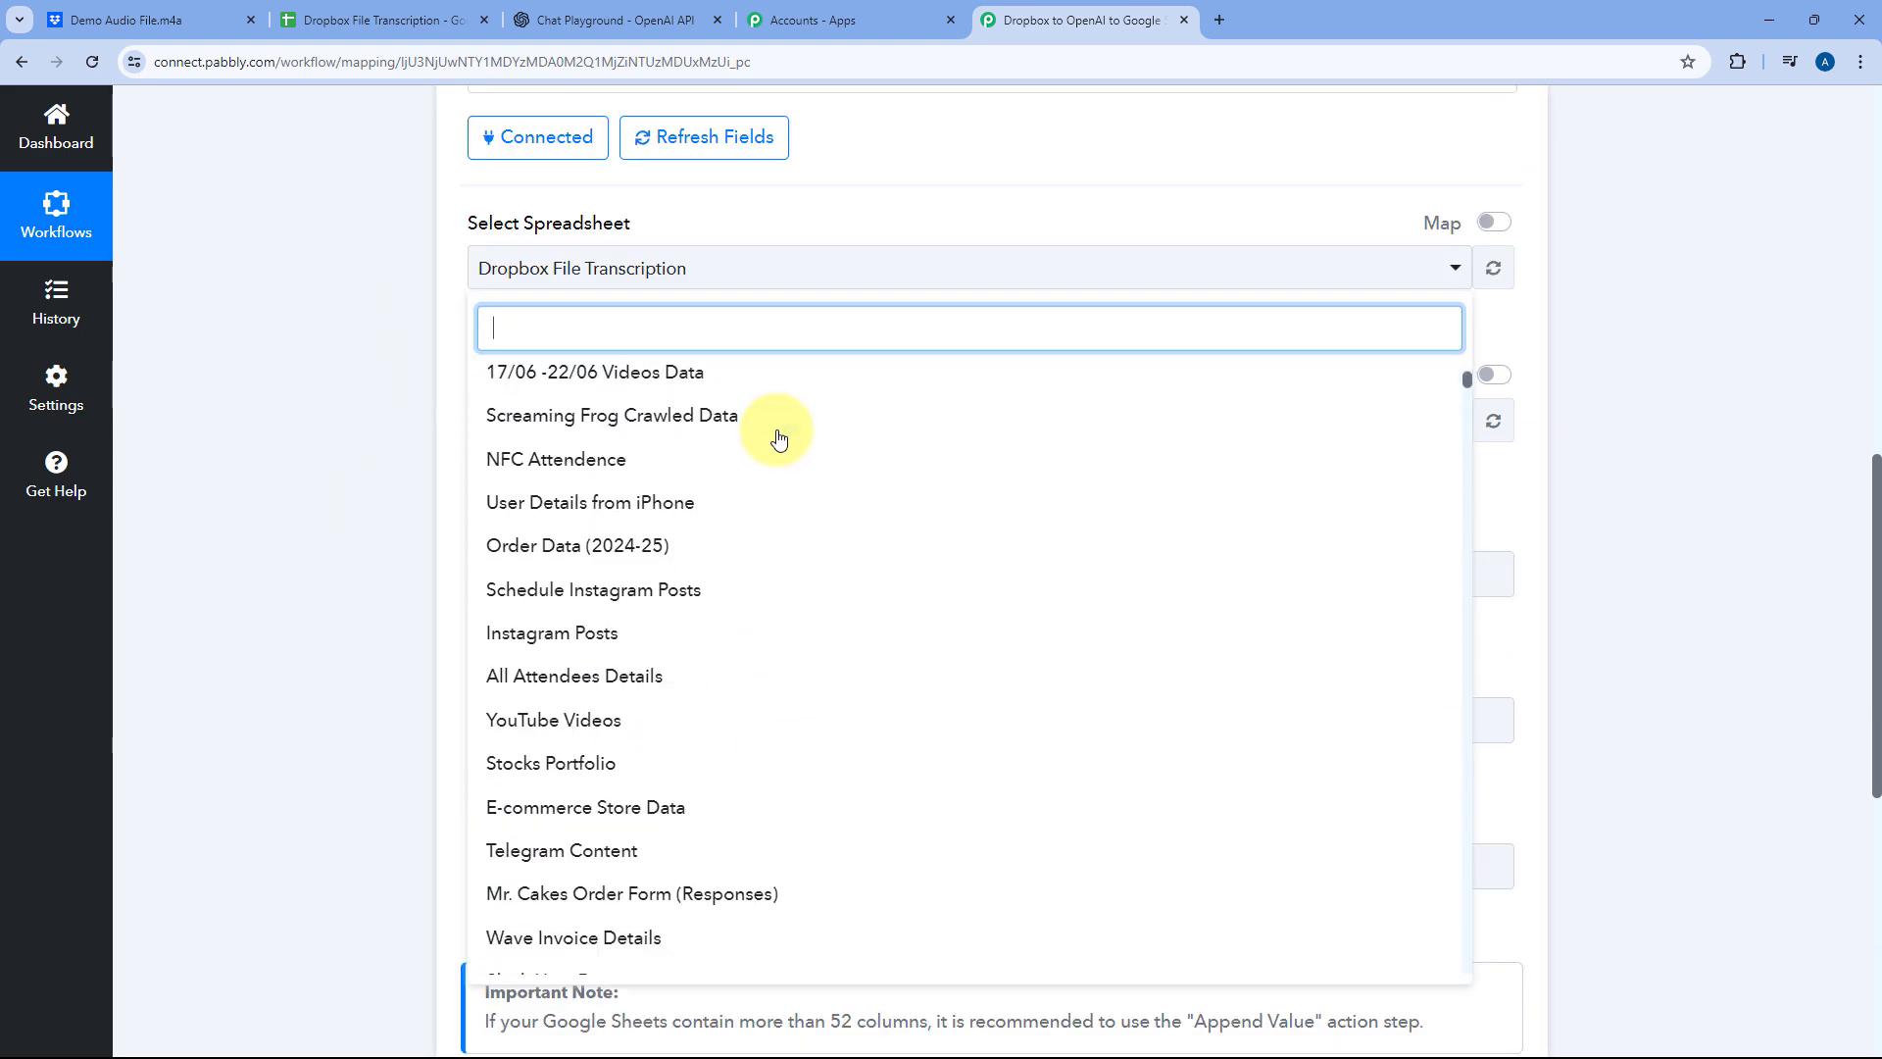
{"action": "scroll", "coordinate": [756, 481], "scroll_direction": "up", "scroll_amount": 6}
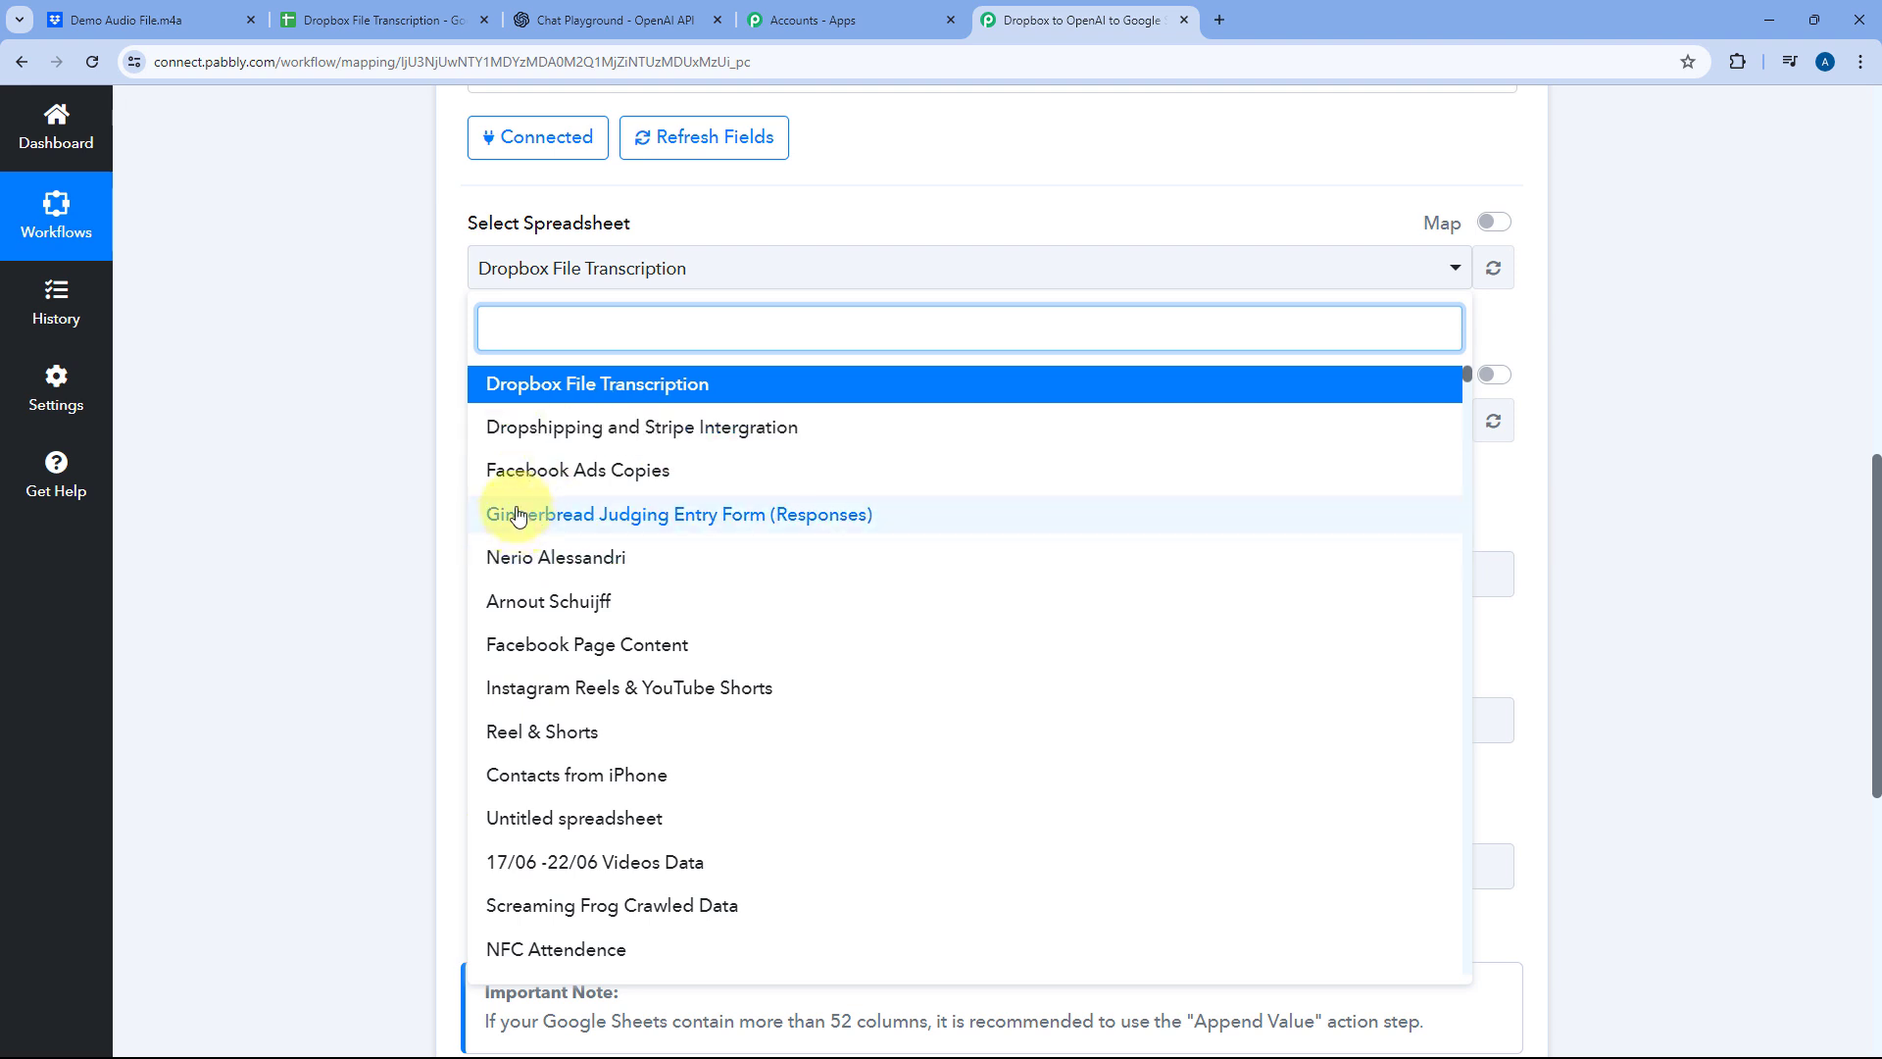
{"action": "left_click", "coordinate": [299, 10]}
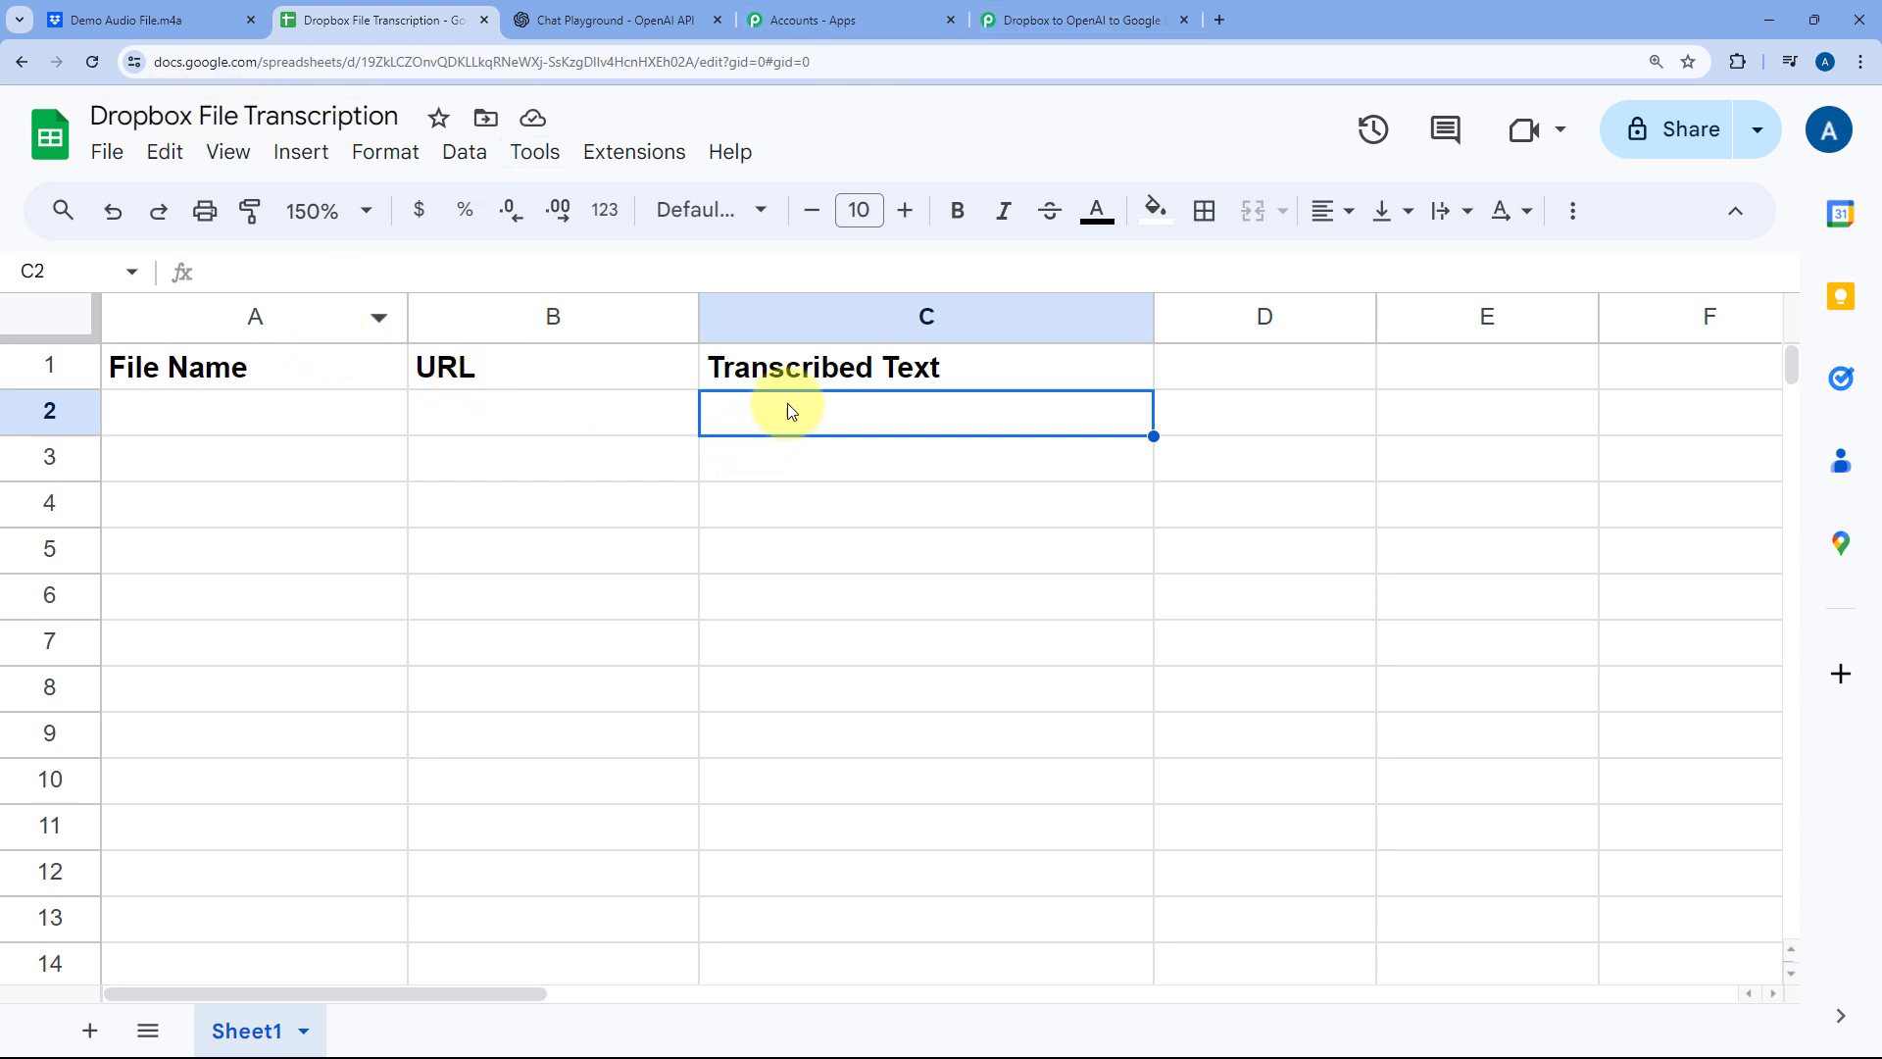
{"action": "left_click", "coordinate": [1105, 10]}
{"action": "left_click", "coordinate": [630, 388]}
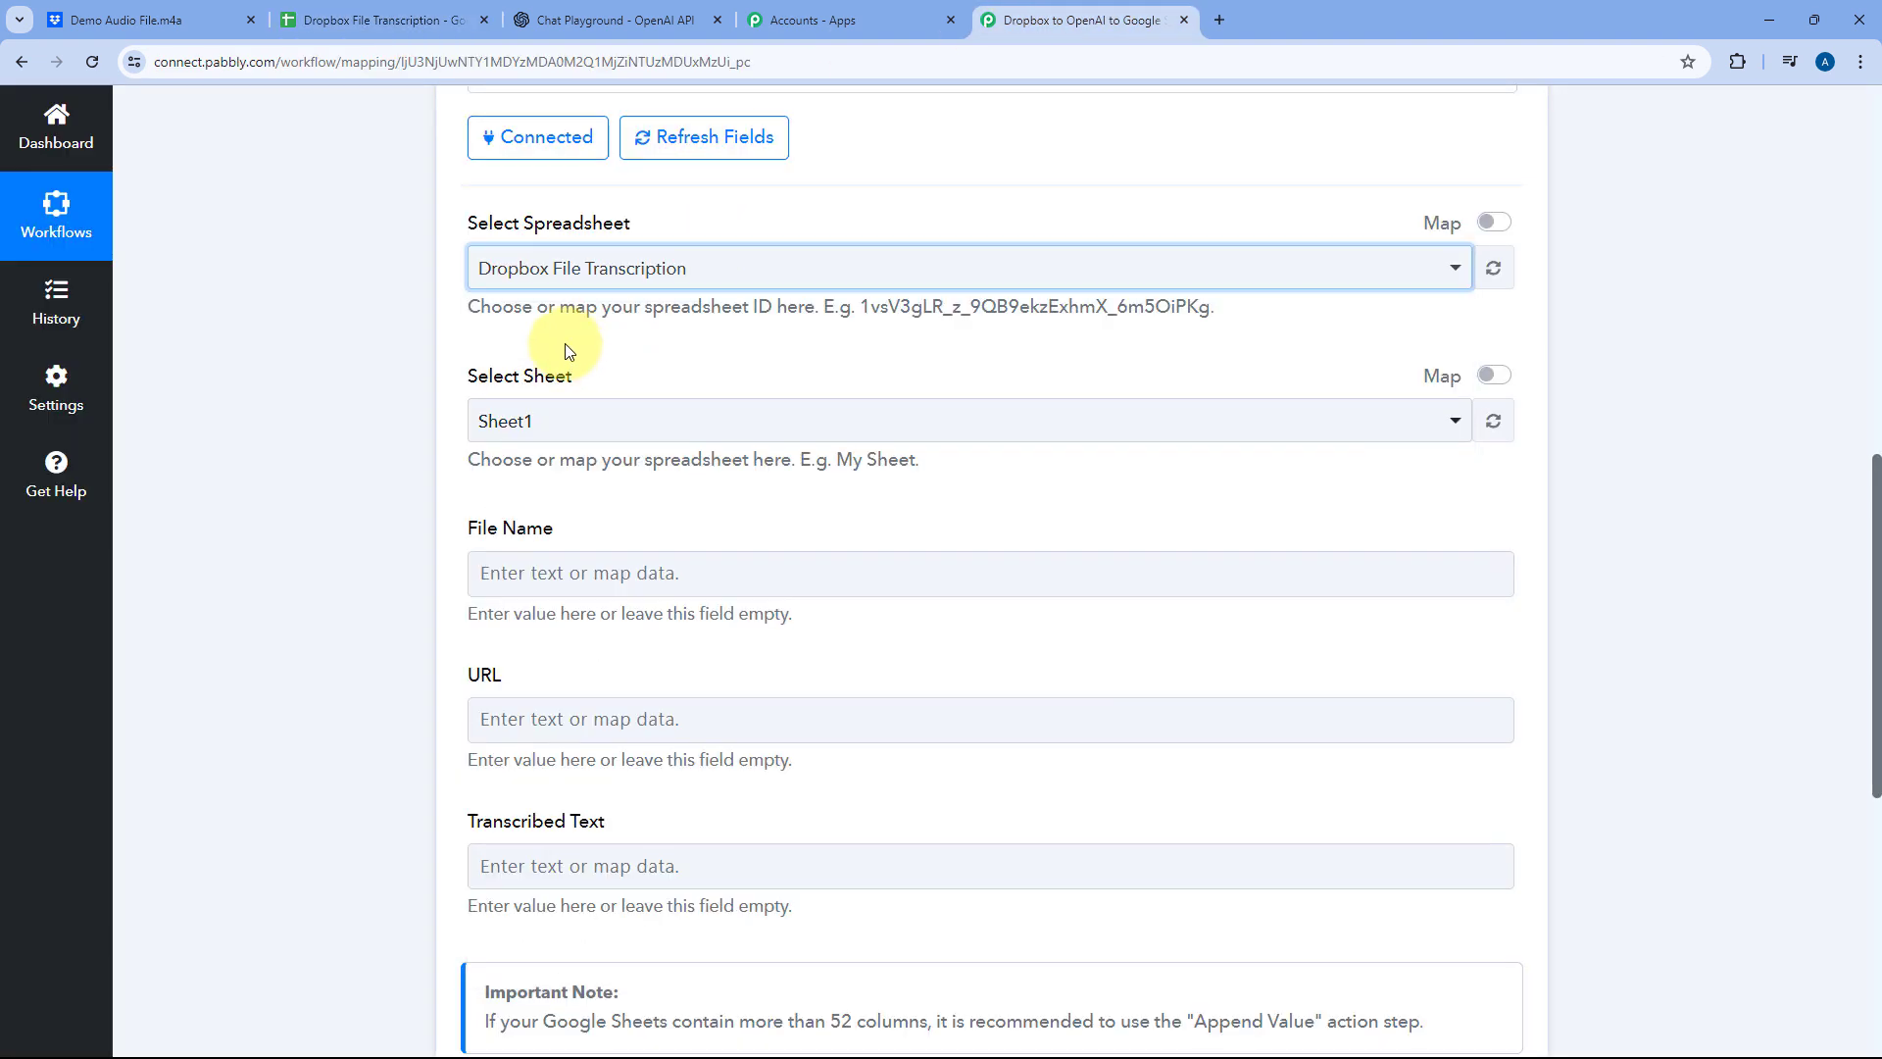
Step: Check the sheet's name in Google Sheets and select Sheet1 as the destination sheet in the workflow action
{"action": "scroll", "coordinate": [549, 351], "scroll_direction": "down", "scroll_amount": 1}
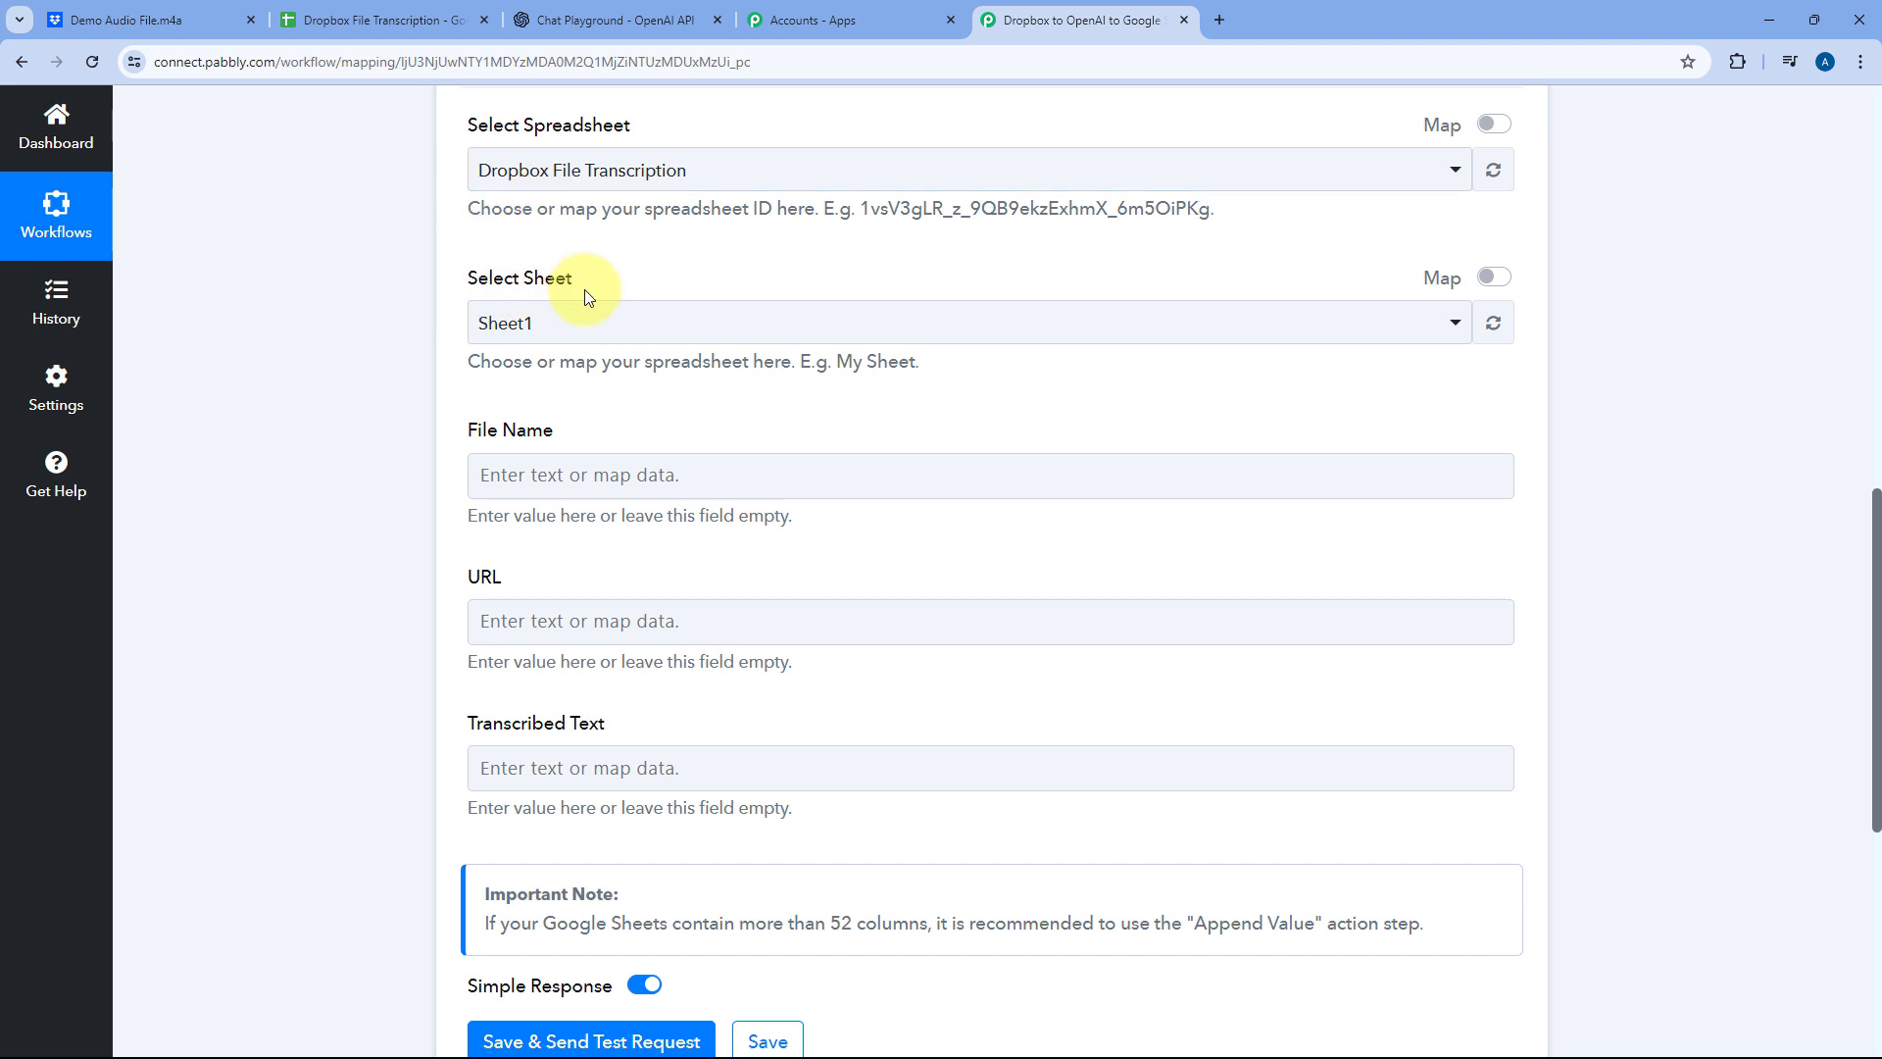
{"action": "left_click", "coordinate": [387, 20]}
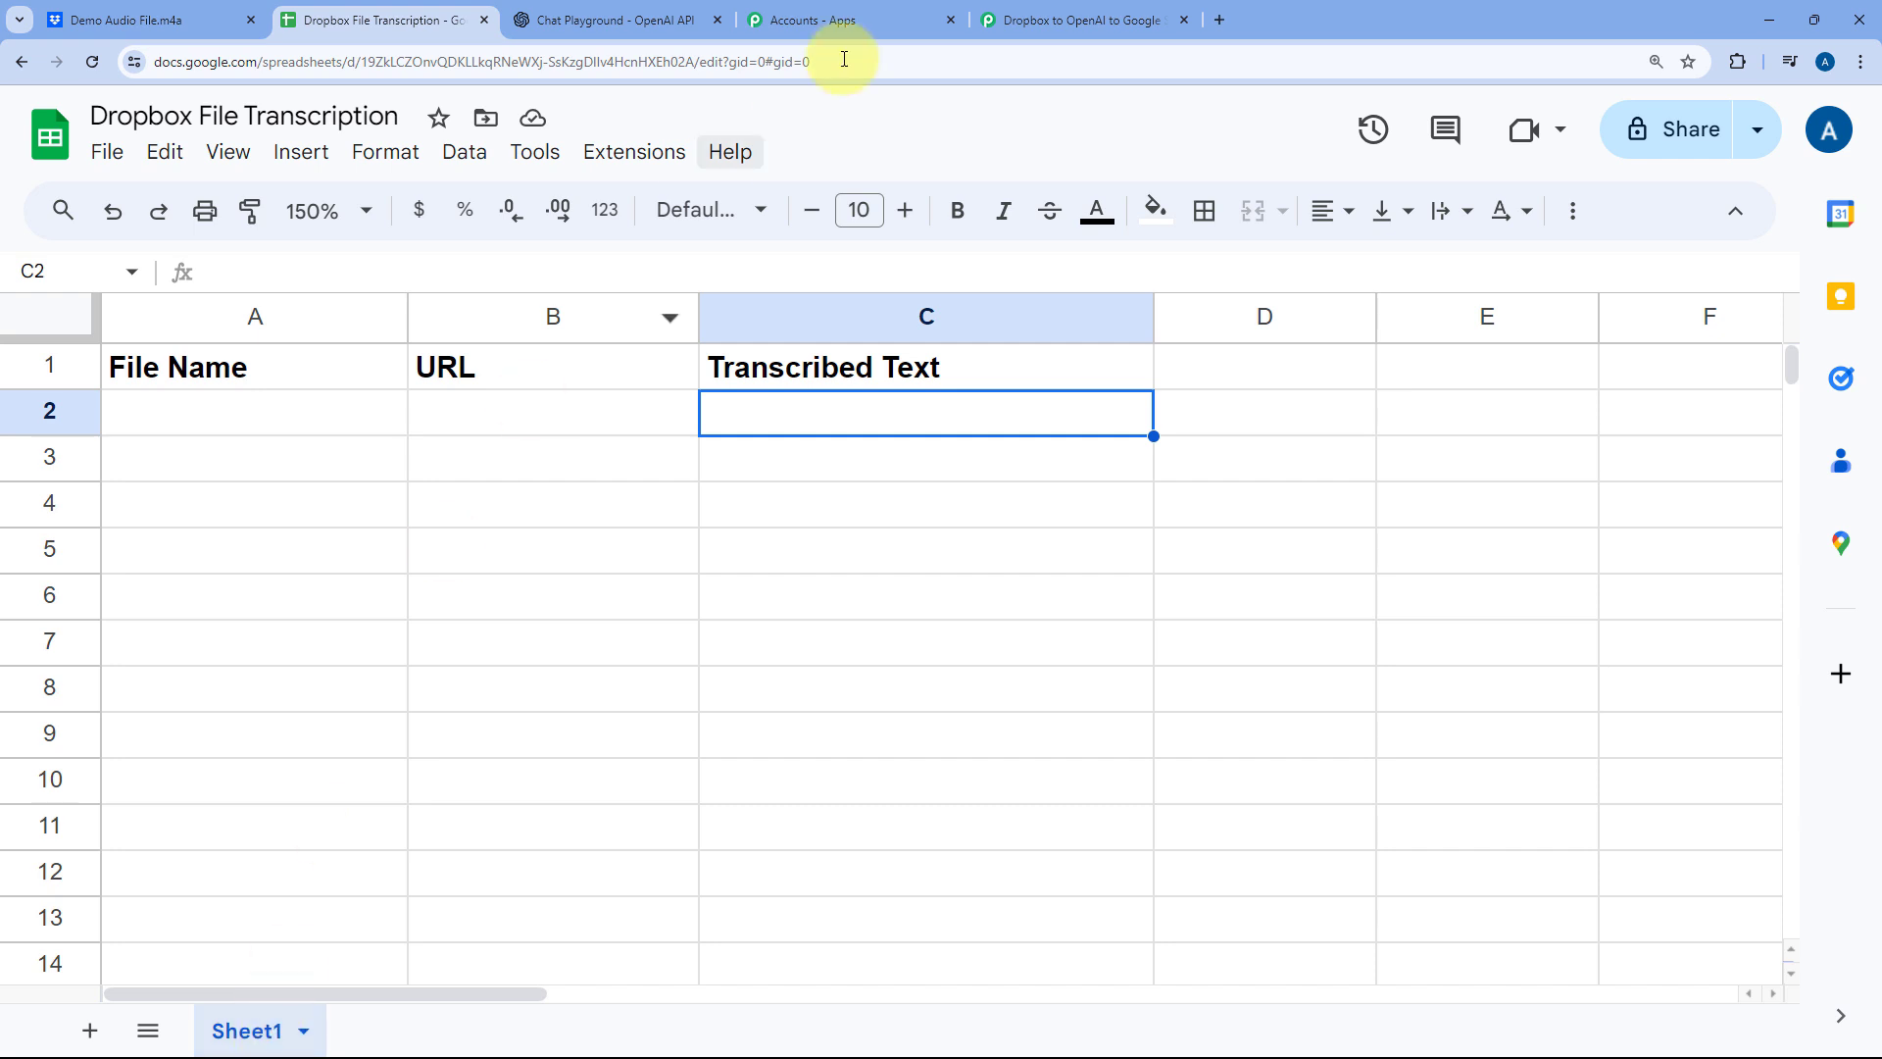
{"action": "left_click", "coordinate": [1020, 20]}
{"action": "left_click", "coordinate": [586, 334]}
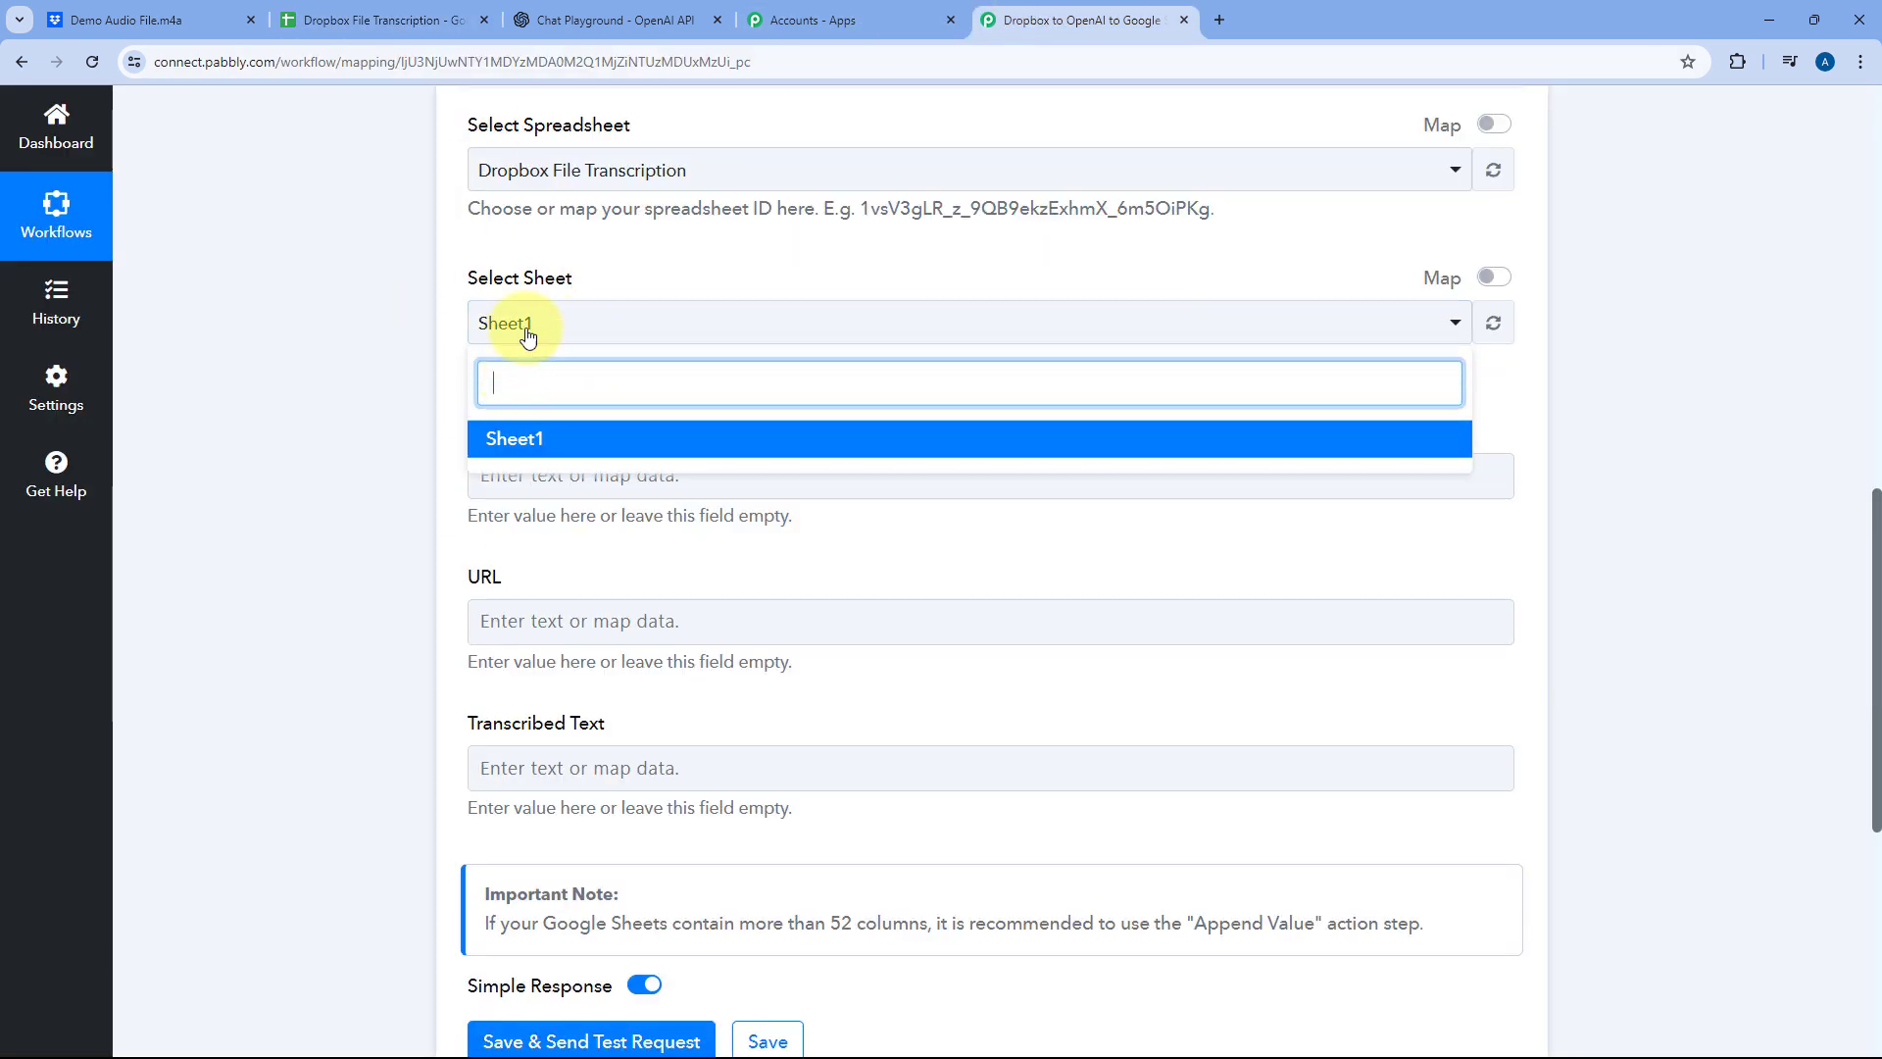
{"action": "left_click", "coordinate": [533, 438]}
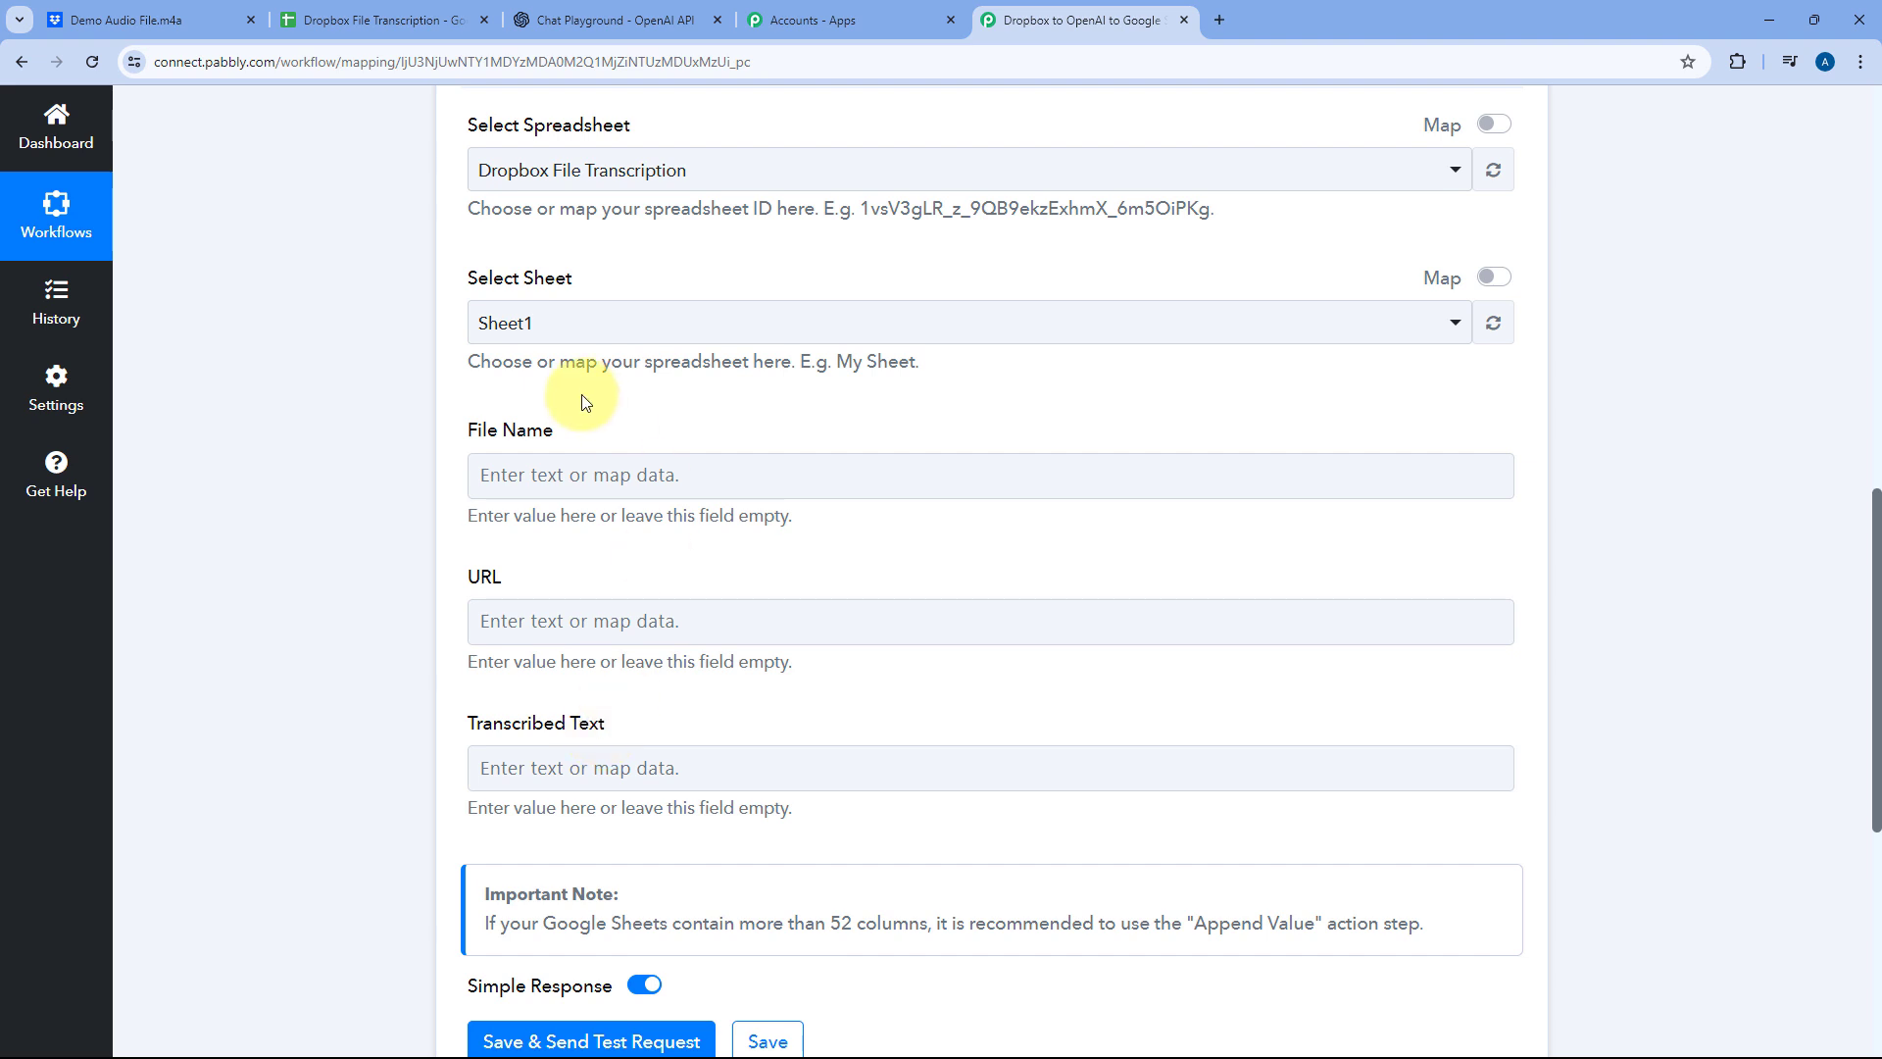
Step: Map the File Name field to Res1 Name from the Dropbox New File trigger
{"action": "left_click", "coordinate": [520, 477]}
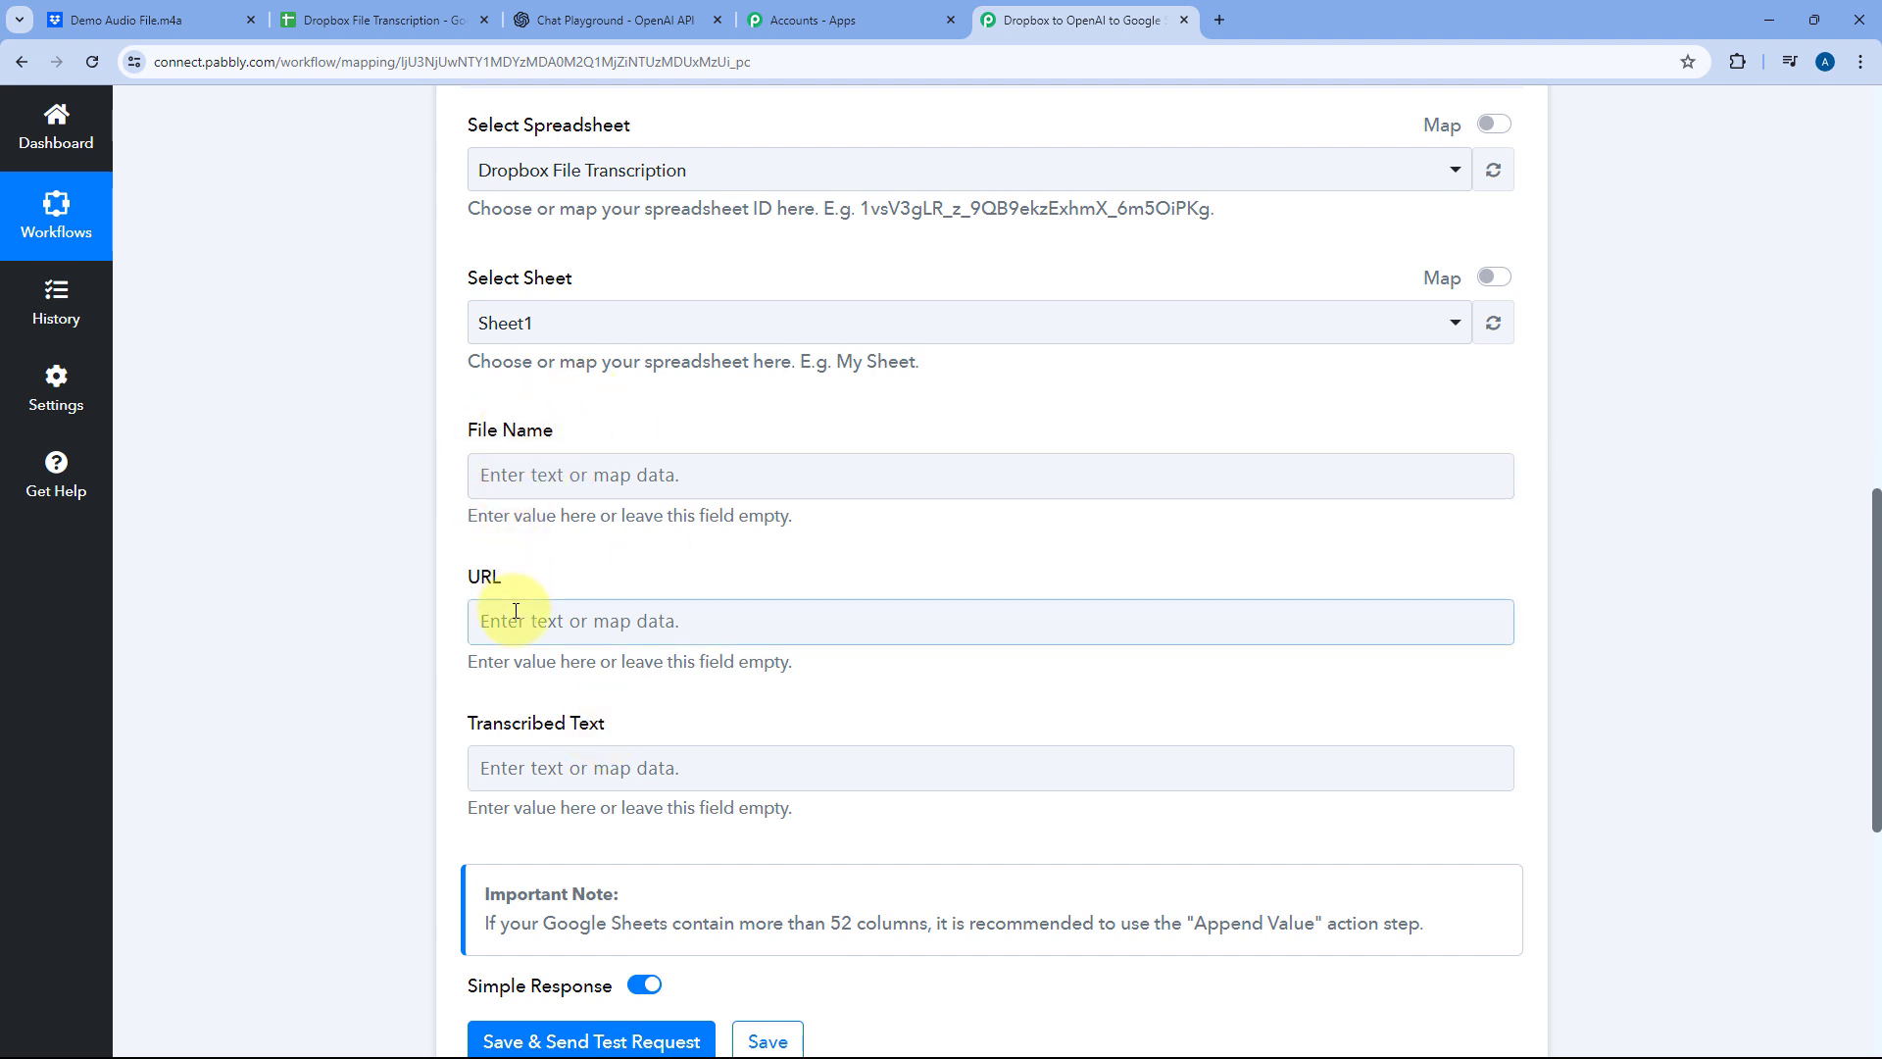
{"action": "left_click", "coordinate": [507, 464]}
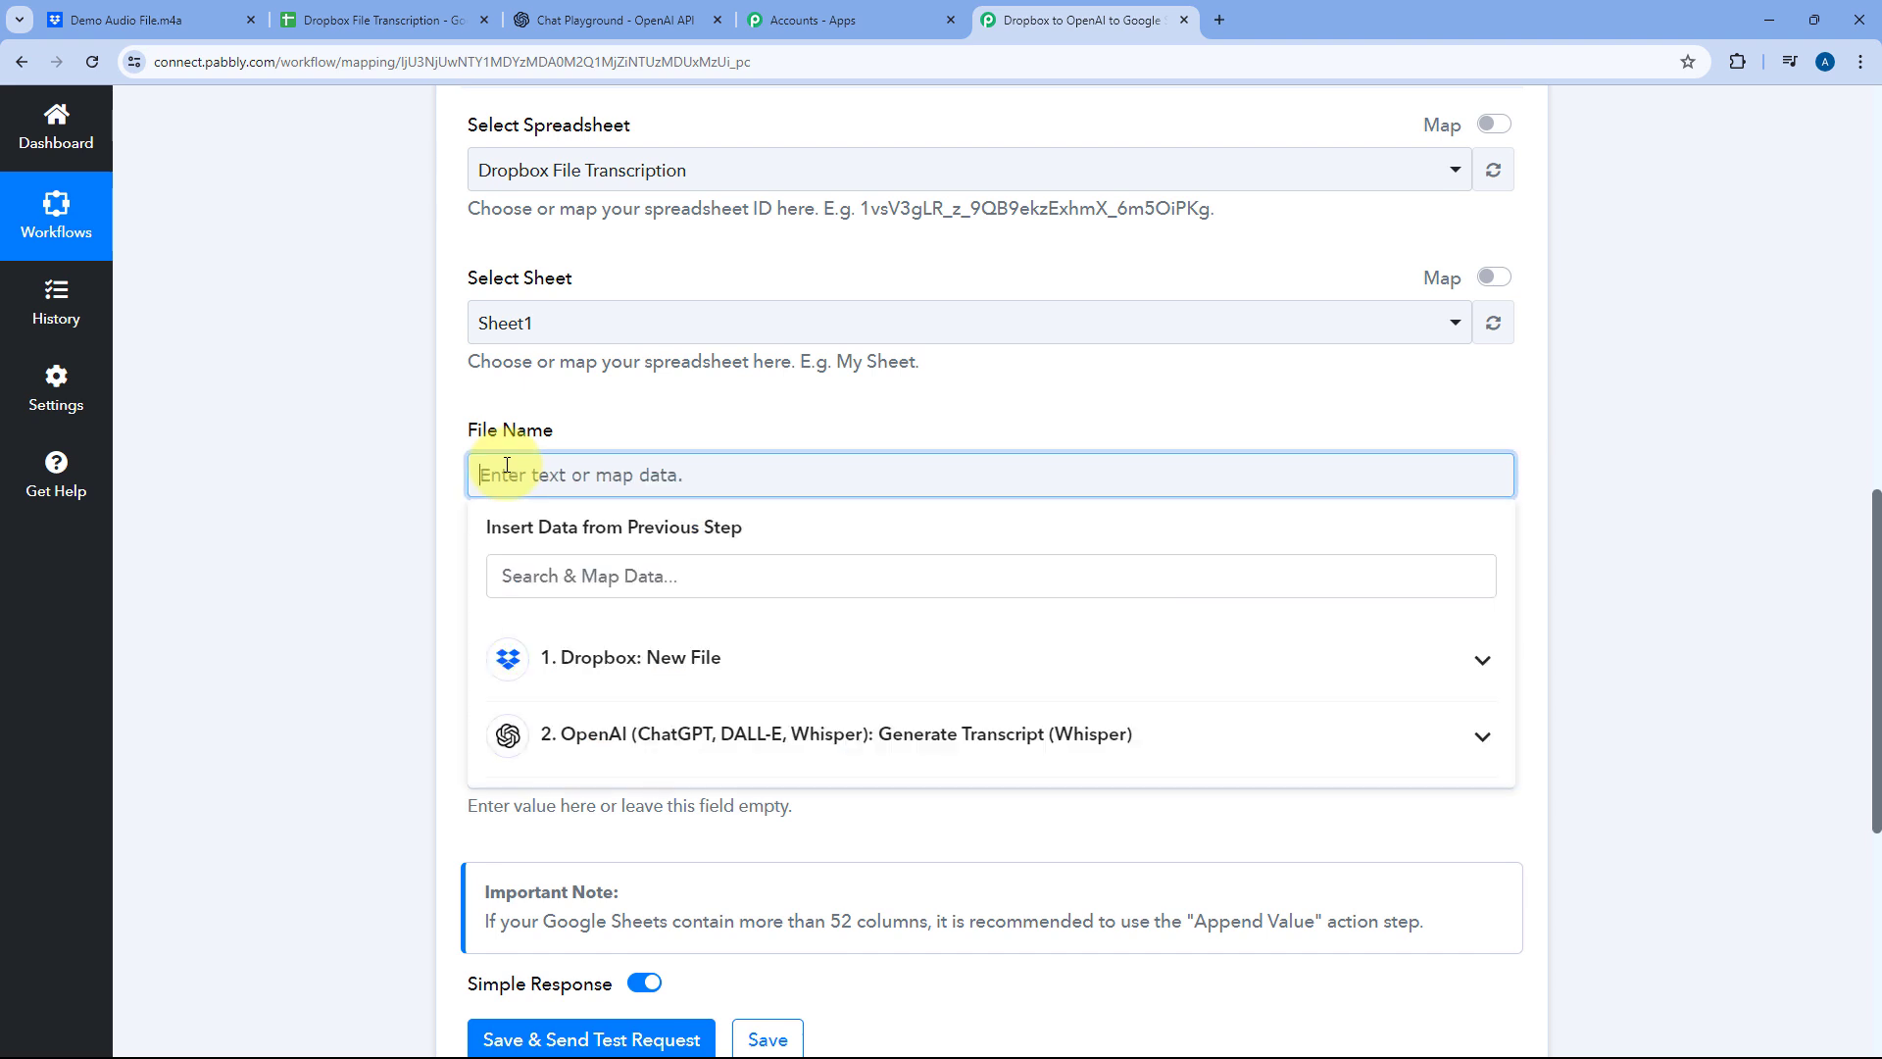
{"action": "scroll", "coordinate": [504, 621], "scroll_direction": "down", "scroll_amount": 1}
{"action": "left_click", "coordinate": [773, 553]}
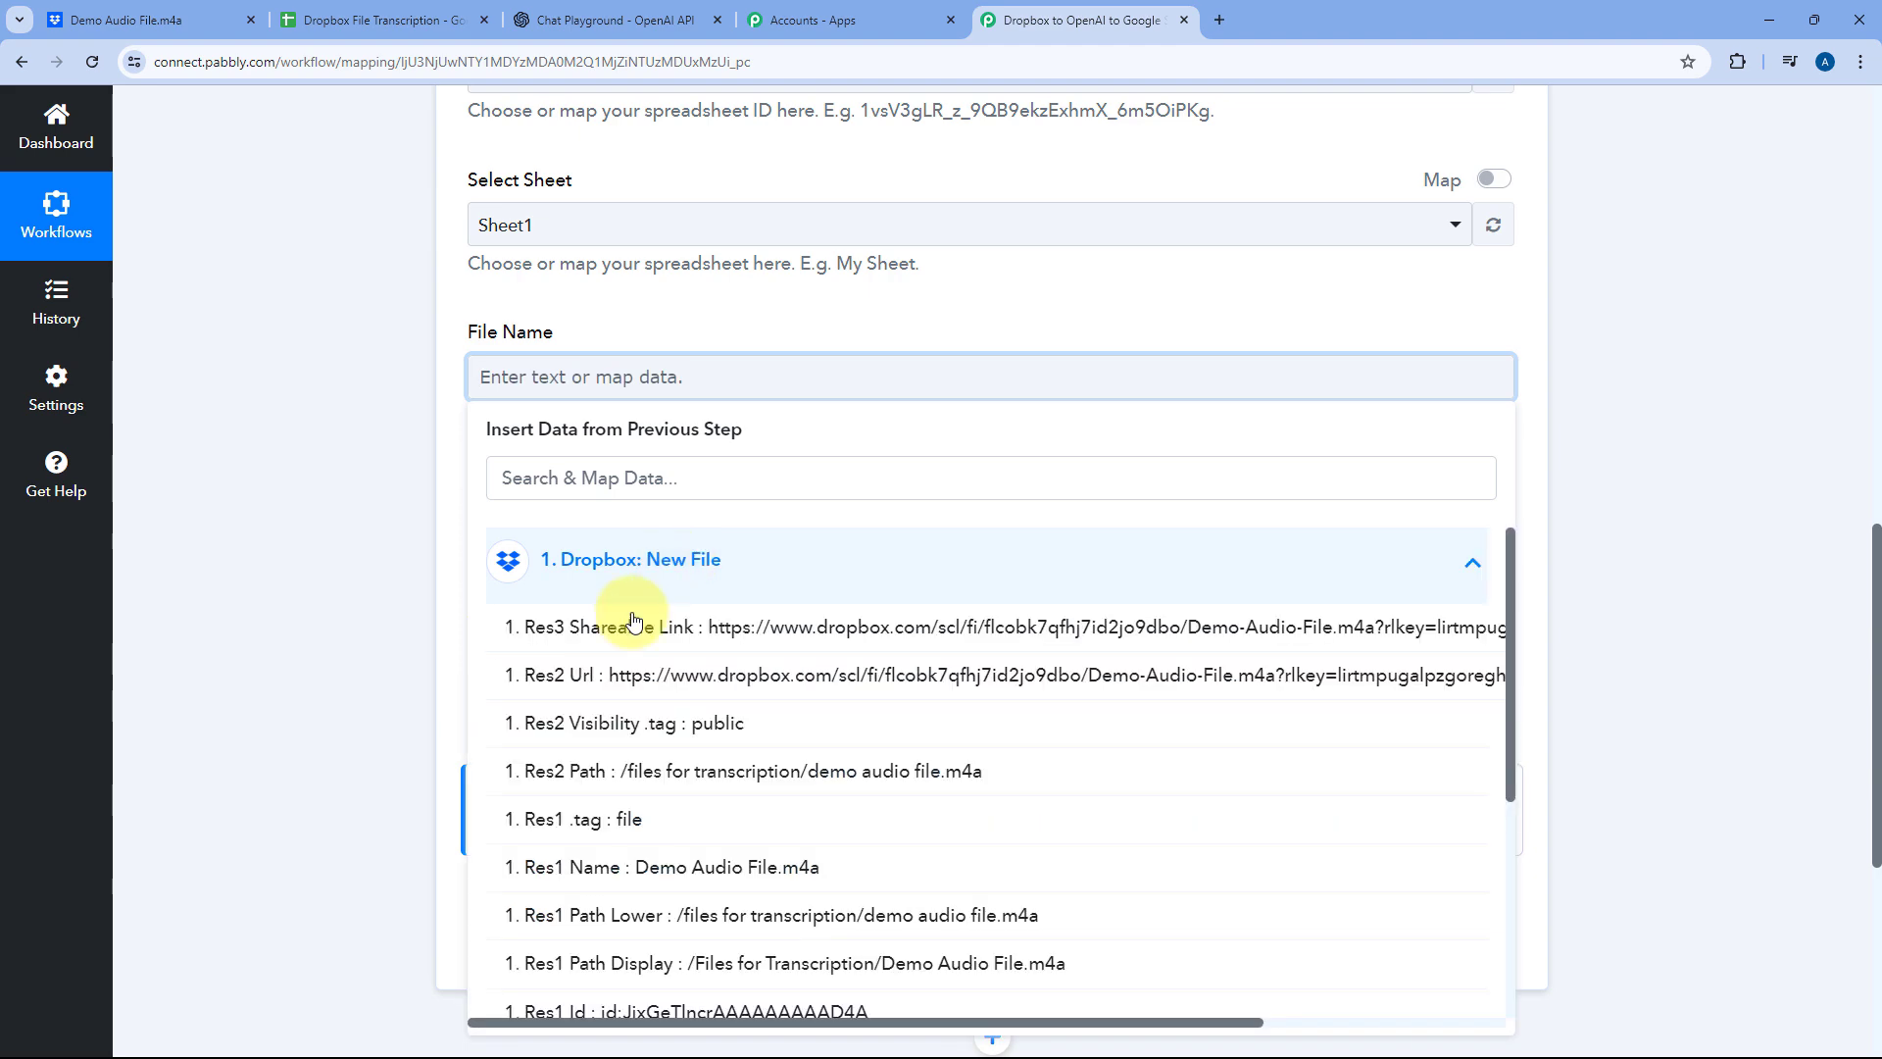
{"action": "scroll", "coordinate": [687, 666], "scroll_direction": "down", "scroll_amount": 1}
{"action": "scroll", "coordinate": [759, 687], "scroll_direction": "down", "scroll_amount": 2}
{"action": "left_click", "coordinate": [537, 667]}
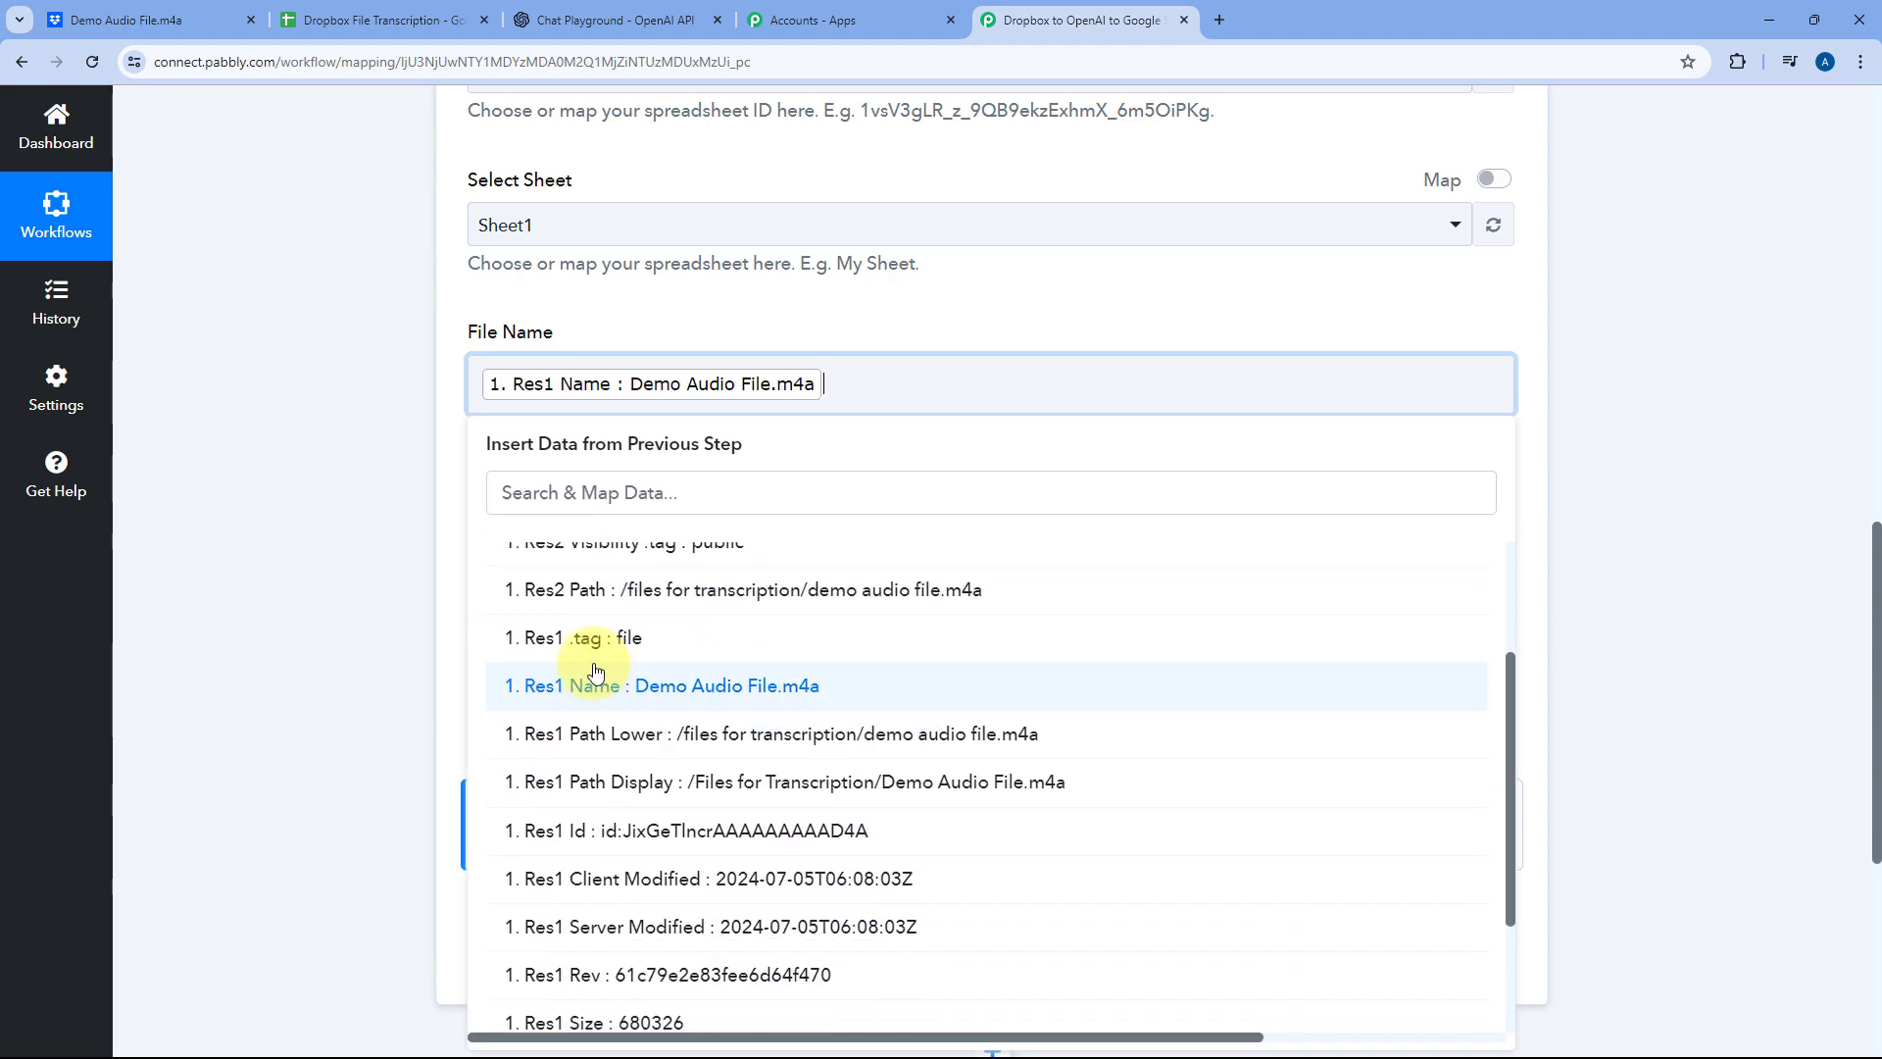
{"action": "left_click", "coordinate": [628, 320]}
Step: Map the URL field to Res3 Shareable Link from the Dropbox New File trigger
{"action": "left_click", "coordinate": [529, 536]}
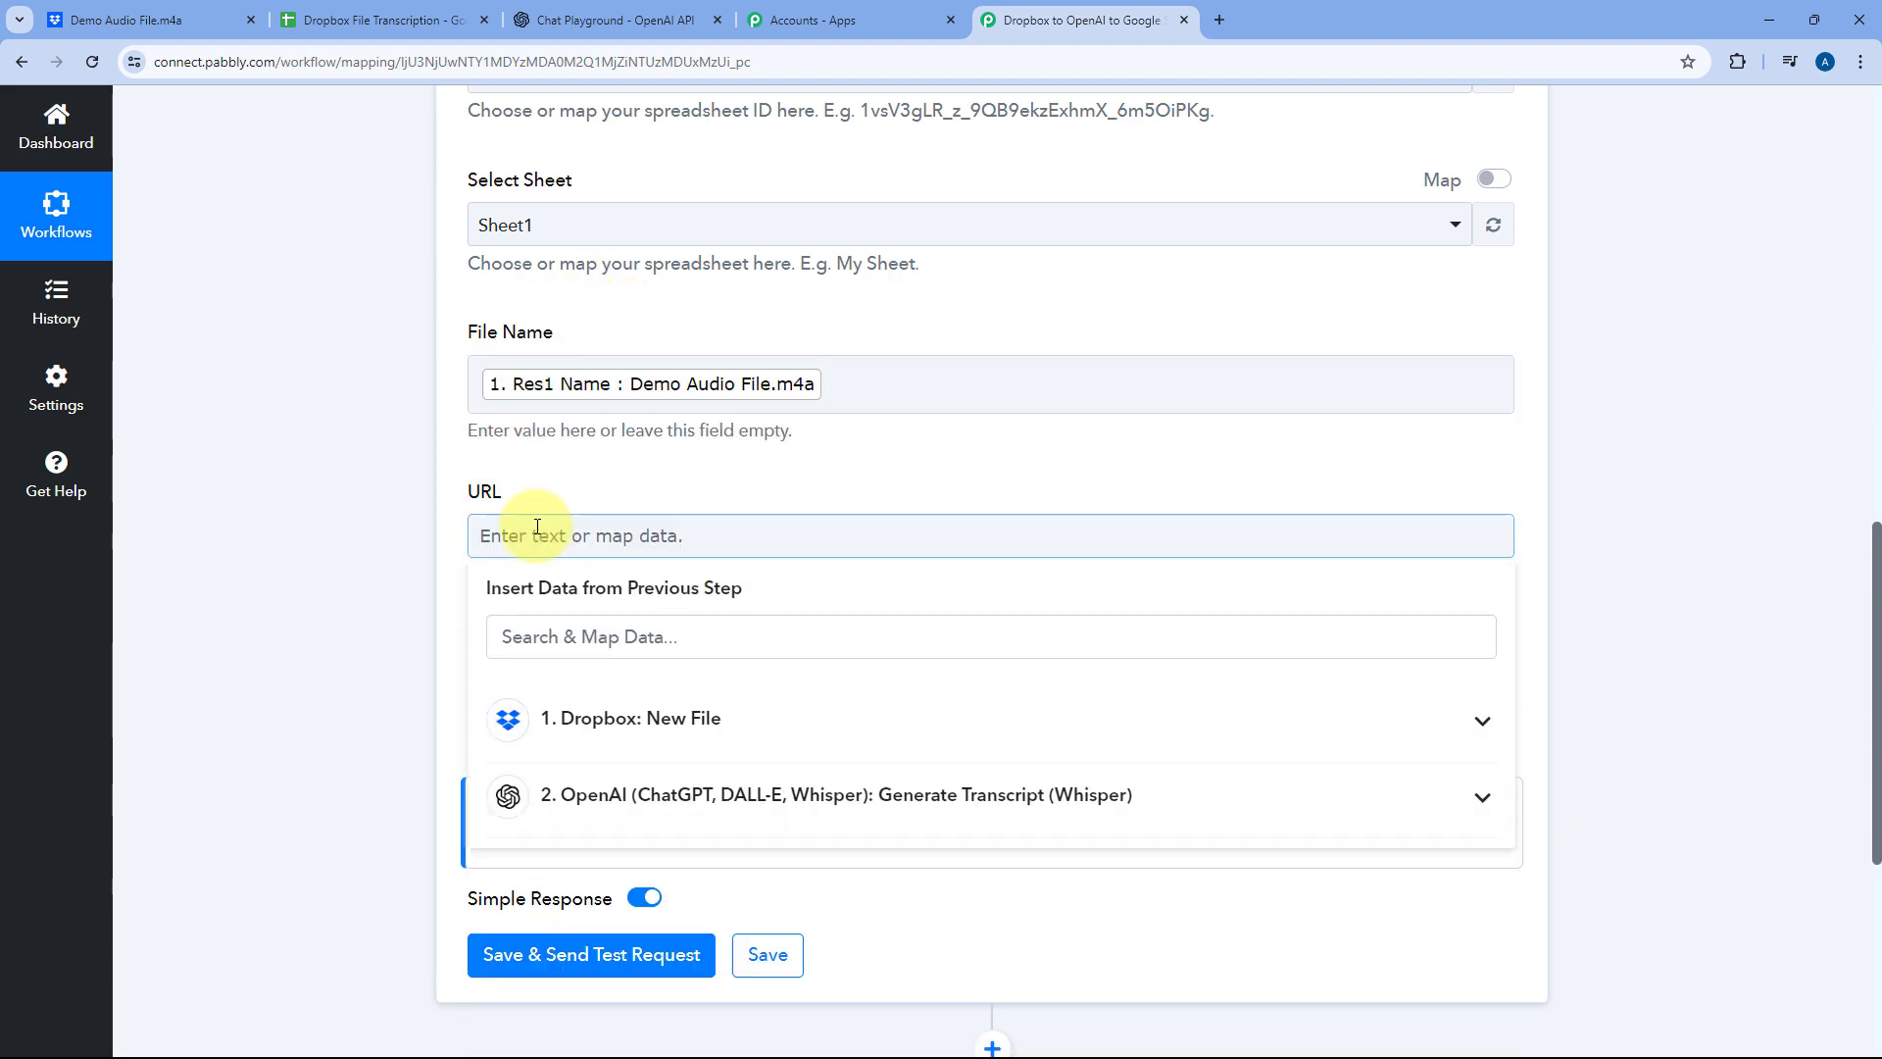
{"action": "left_click", "coordinate": [588, 752]}
{"action": "left_click", "coordinate": [600, 784]}
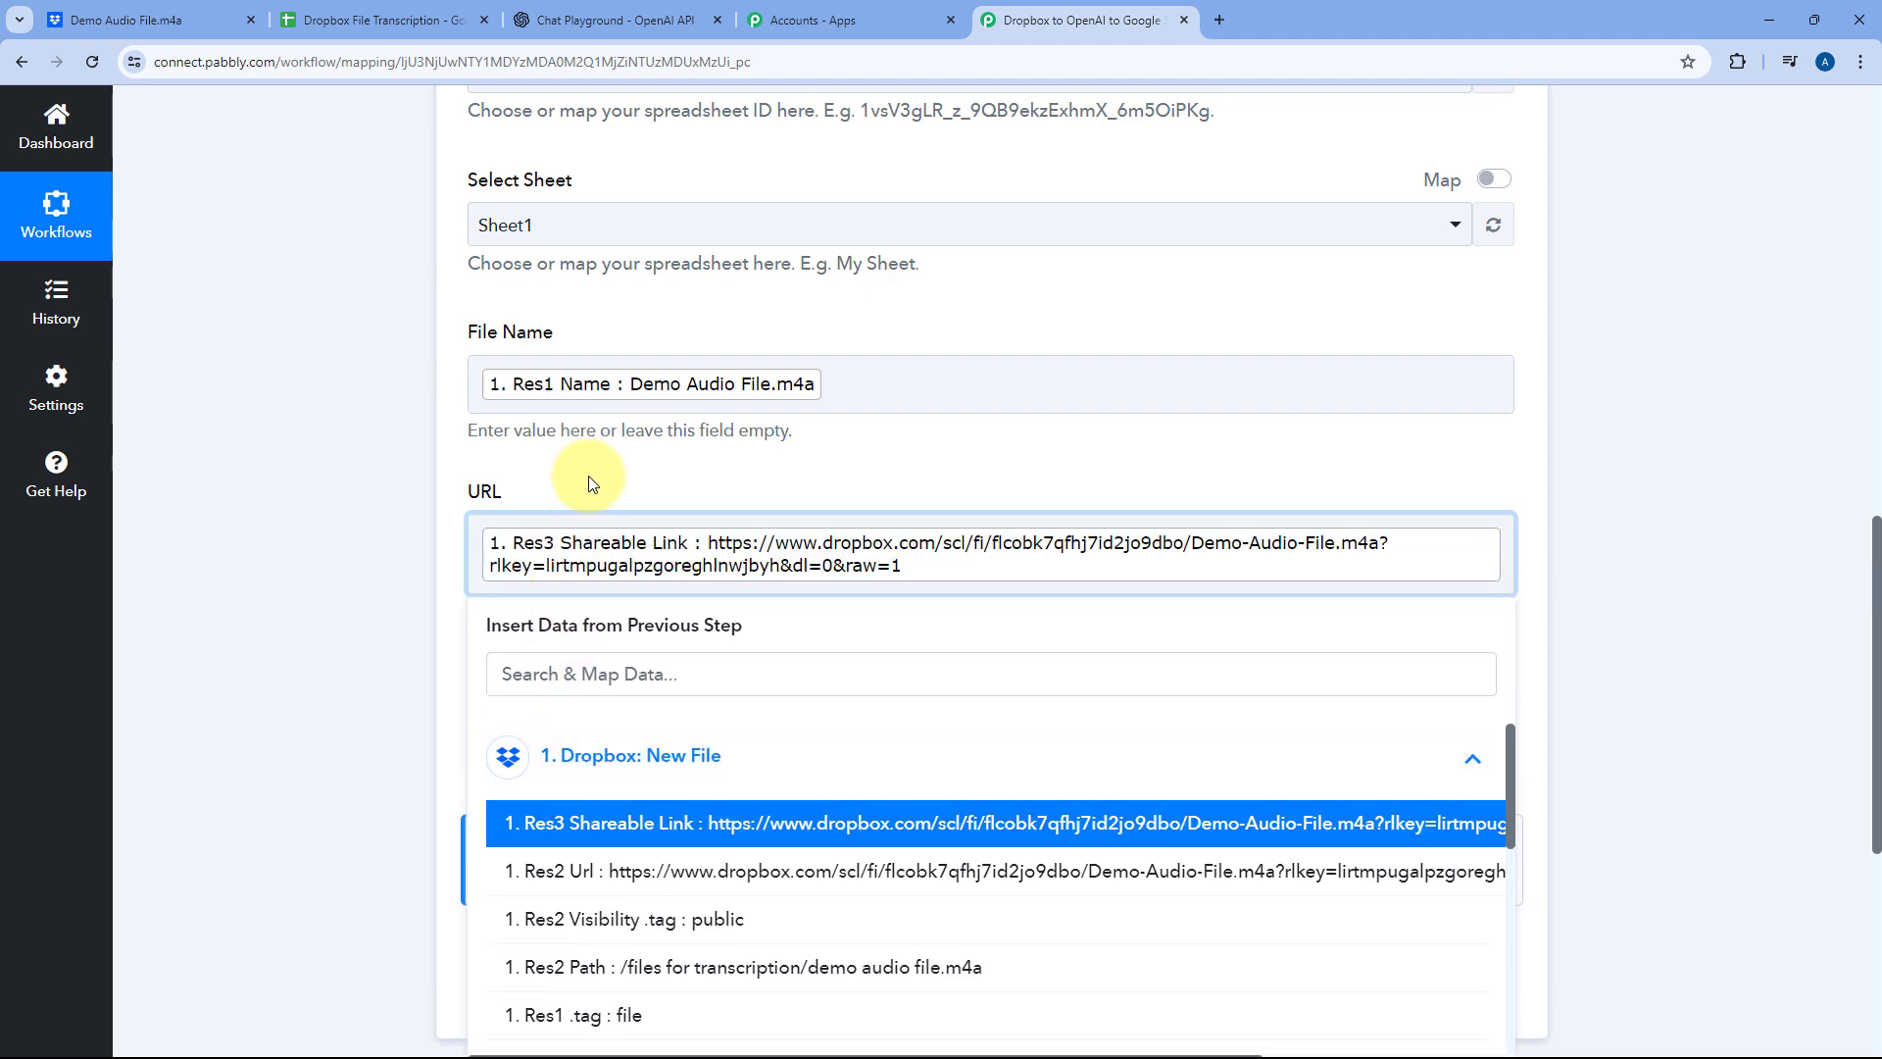
{"action": "left_click", "coordinate": [593, 481]}
Step: Map the Transcribed Text field to Text from the OpenAI Generate Transcript response
{"action": "scroll", "coordinate": [593, 482], "scroll_direction": "down", "scroll_amount": 2}
{"action": "left_click", "coordinate": [539, 517]}
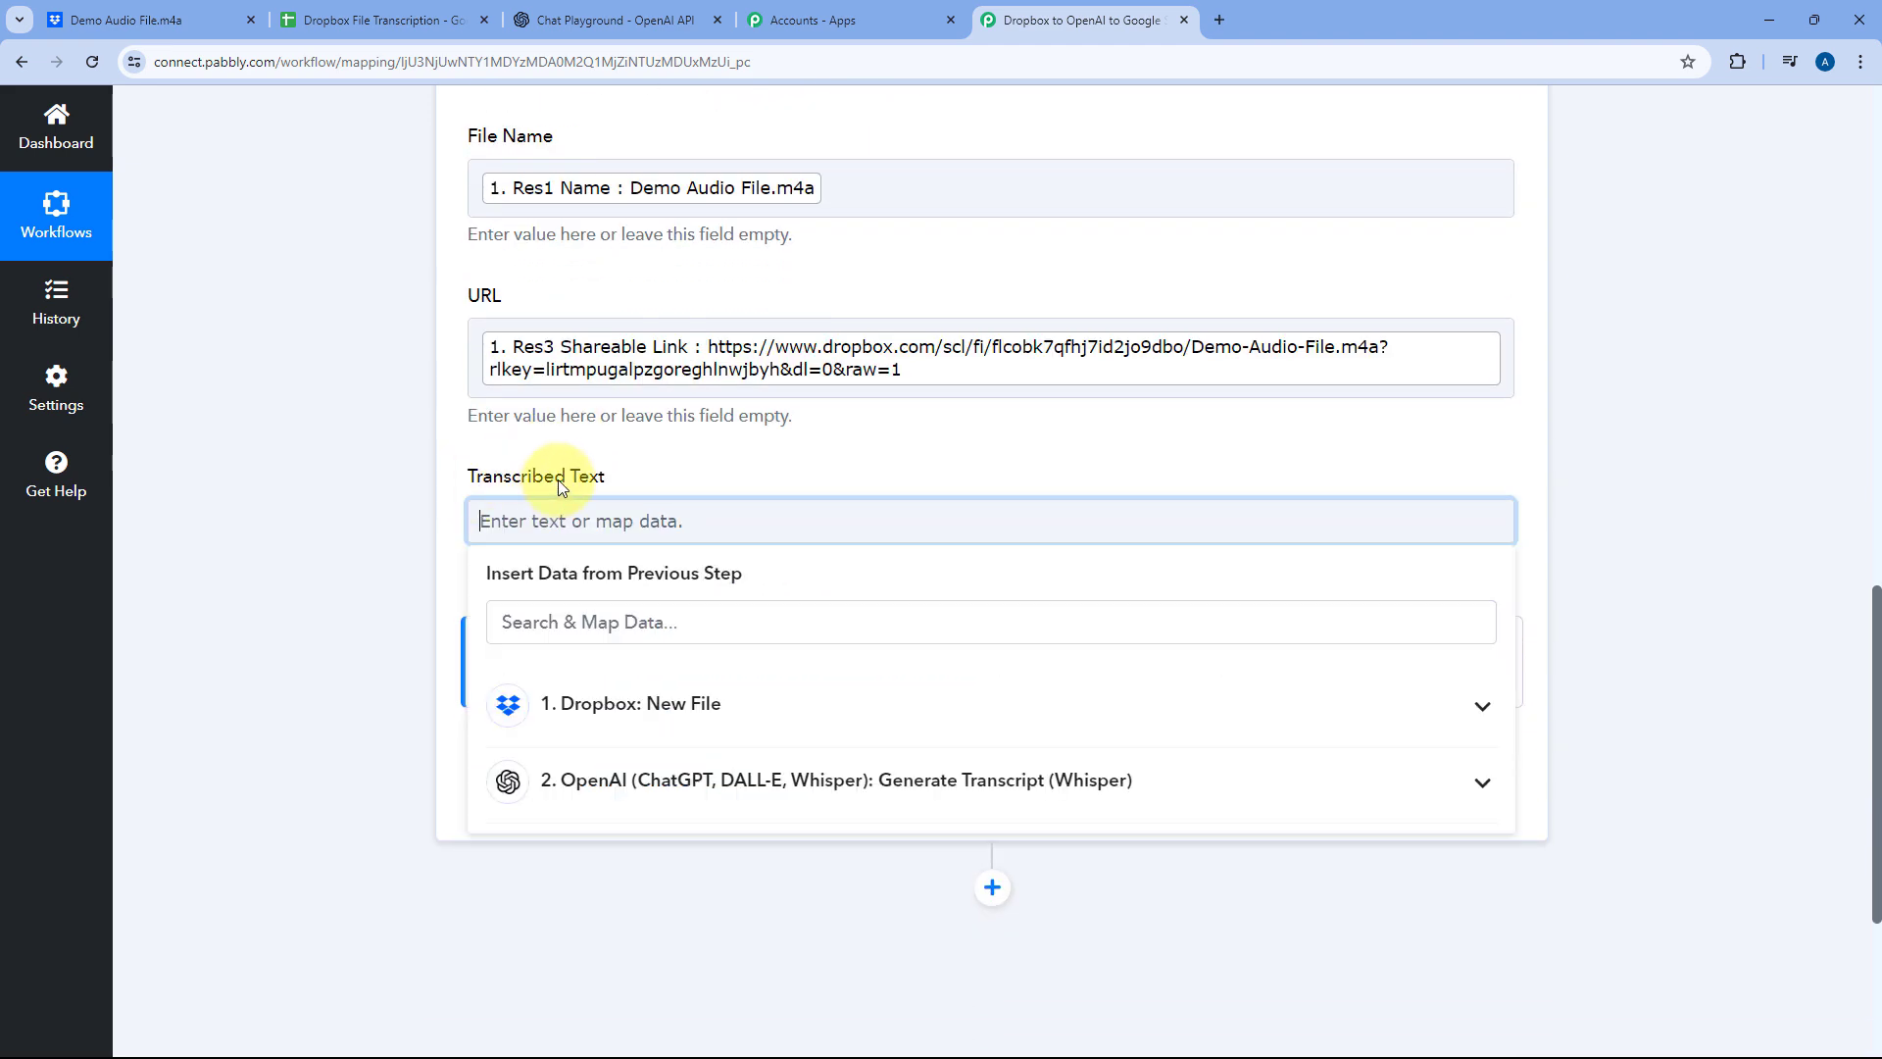
{"action": "left_click", "coordinate": [684, 791]}
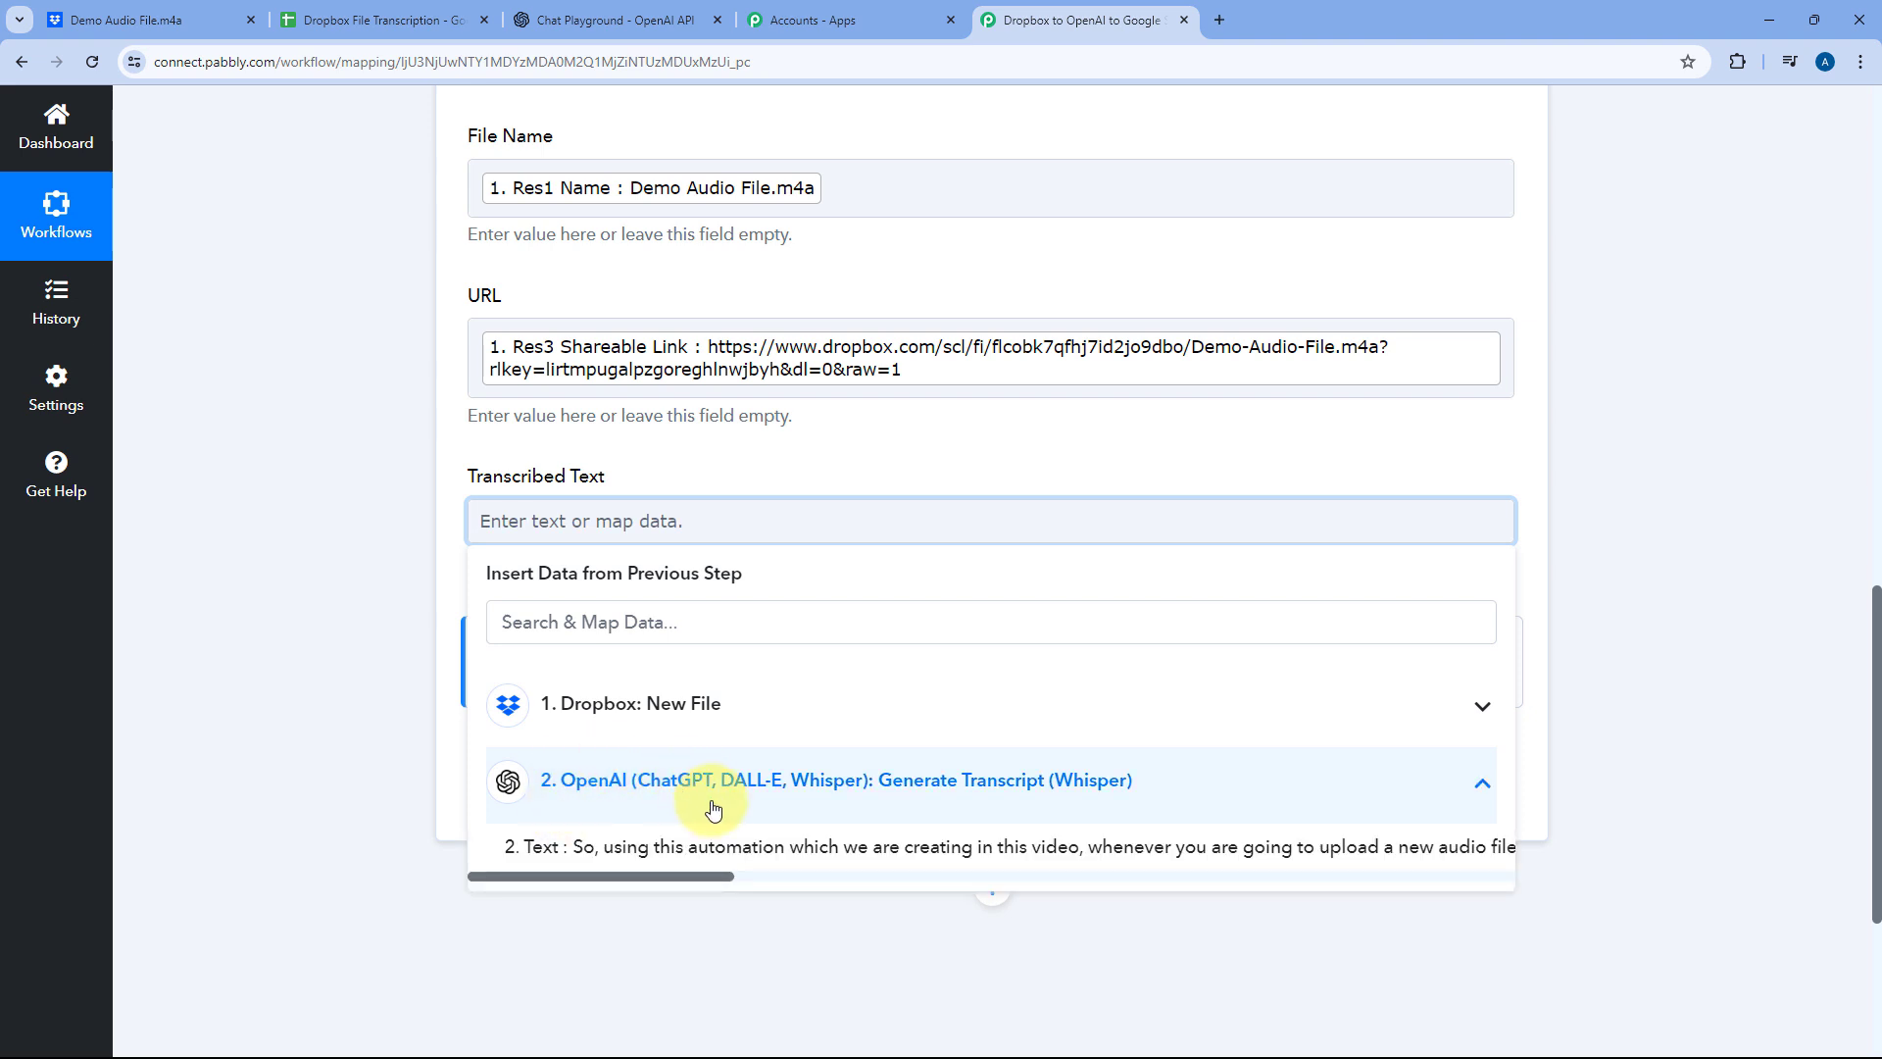
{"action": "left_click", "coordinate": [698, 846]}
{"action": "left_click", "coordinate": [676, 453]}
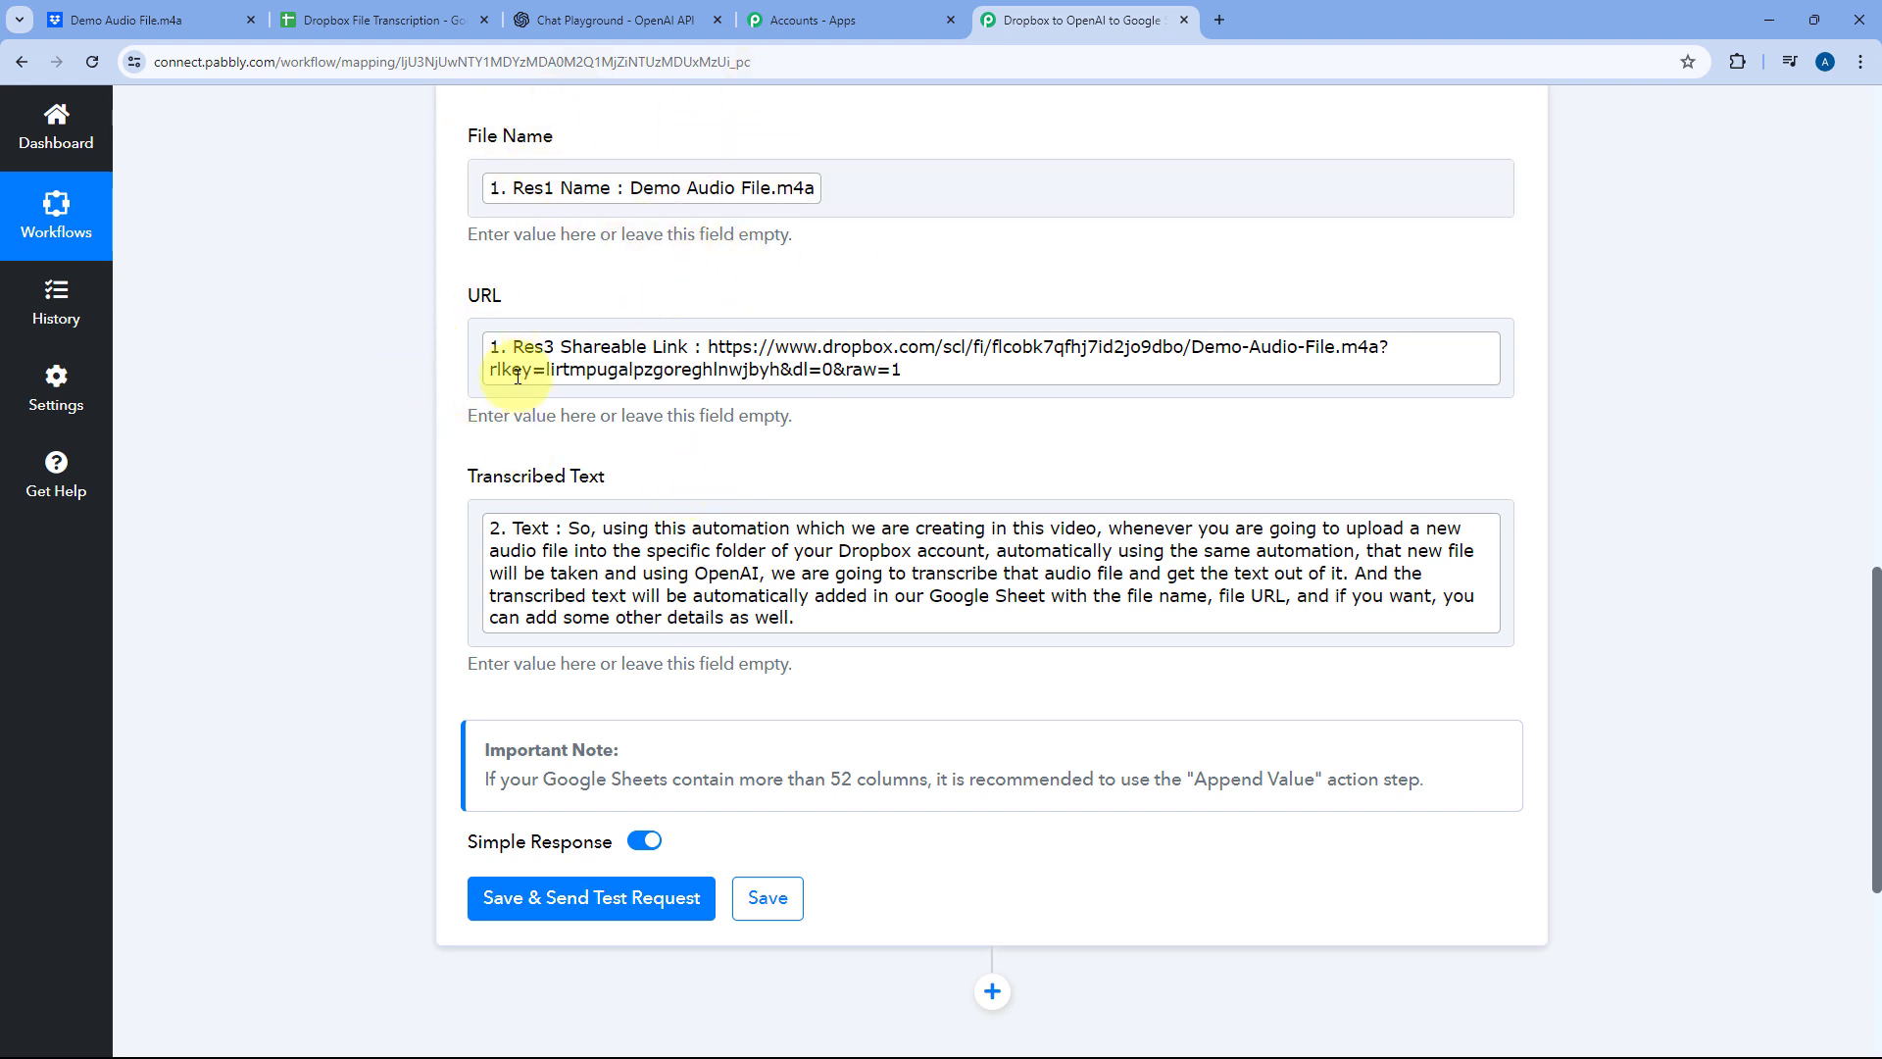
Step: Close the Demo Audio File preview in Dropbox to show the Files for Transcription folder, and return to the Pabbly Connect workflow
{"action": "left_click", "coordinate": [172, 20]}
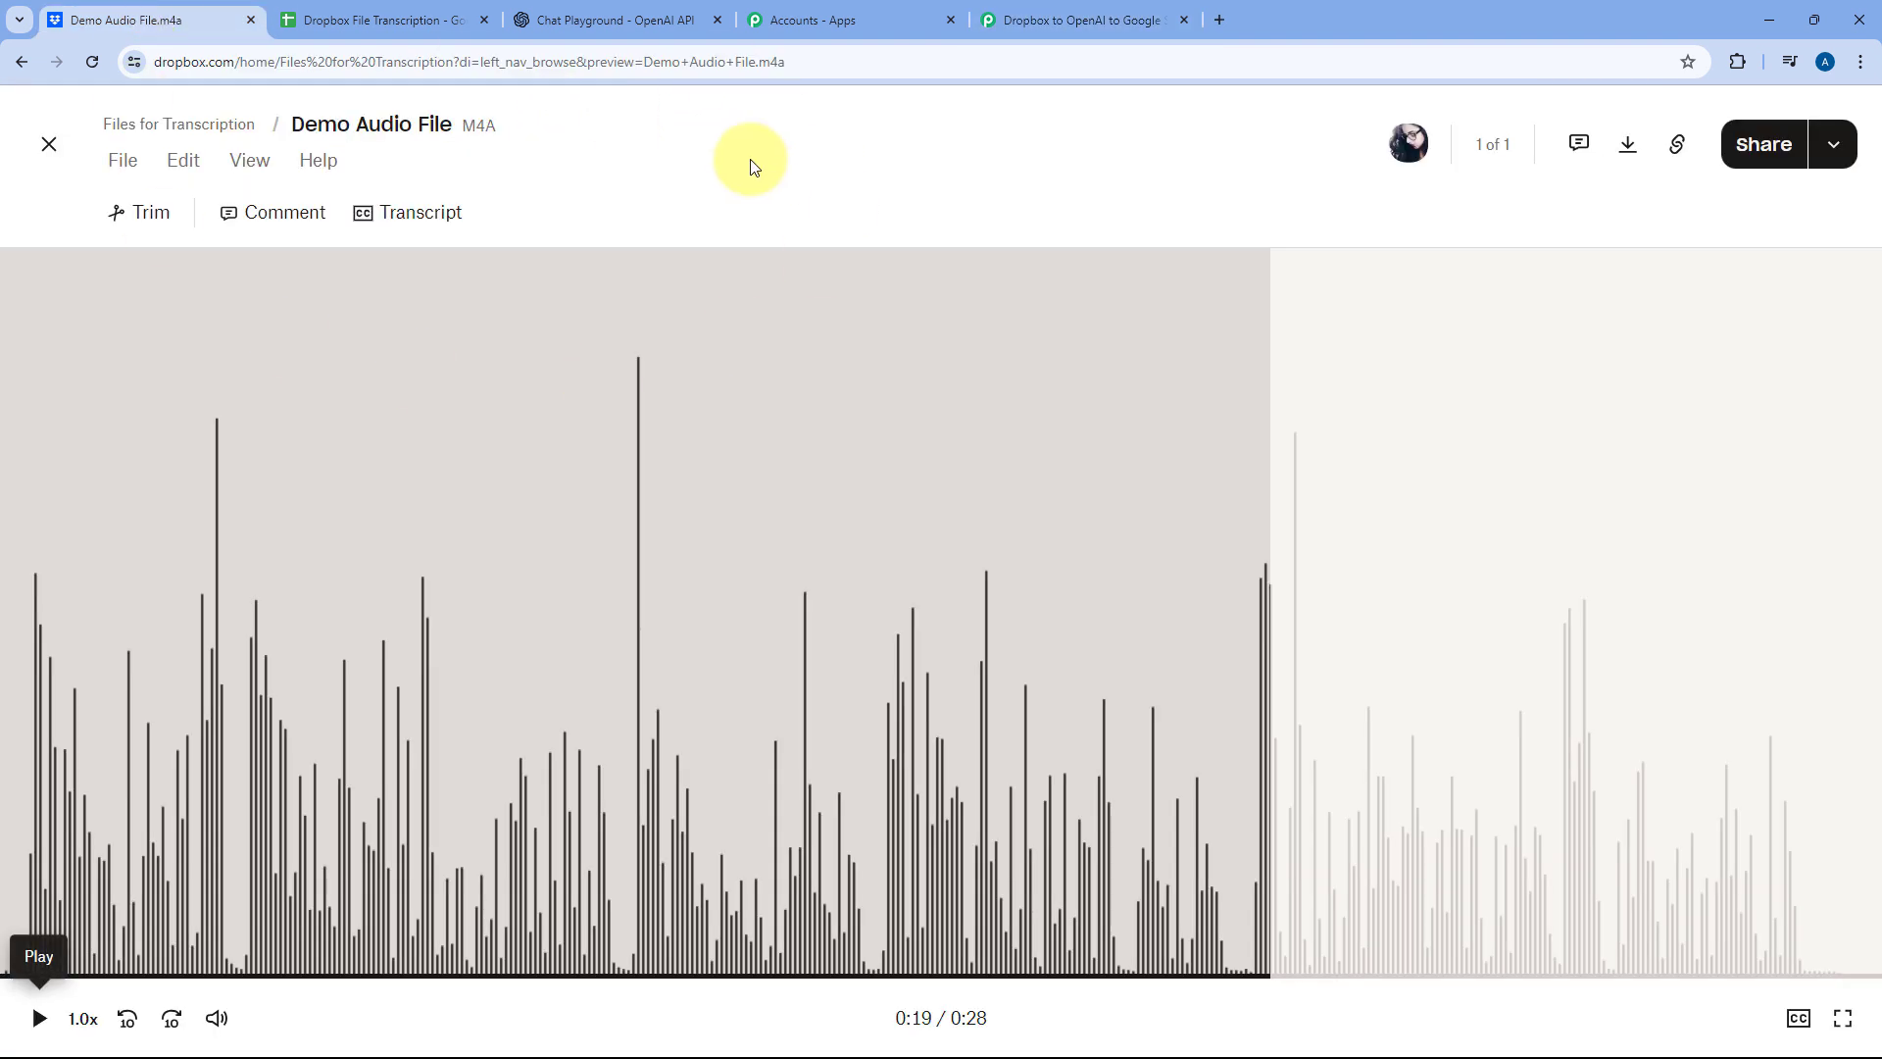
{"action": "left_click", "coordinate": [49, 145]}
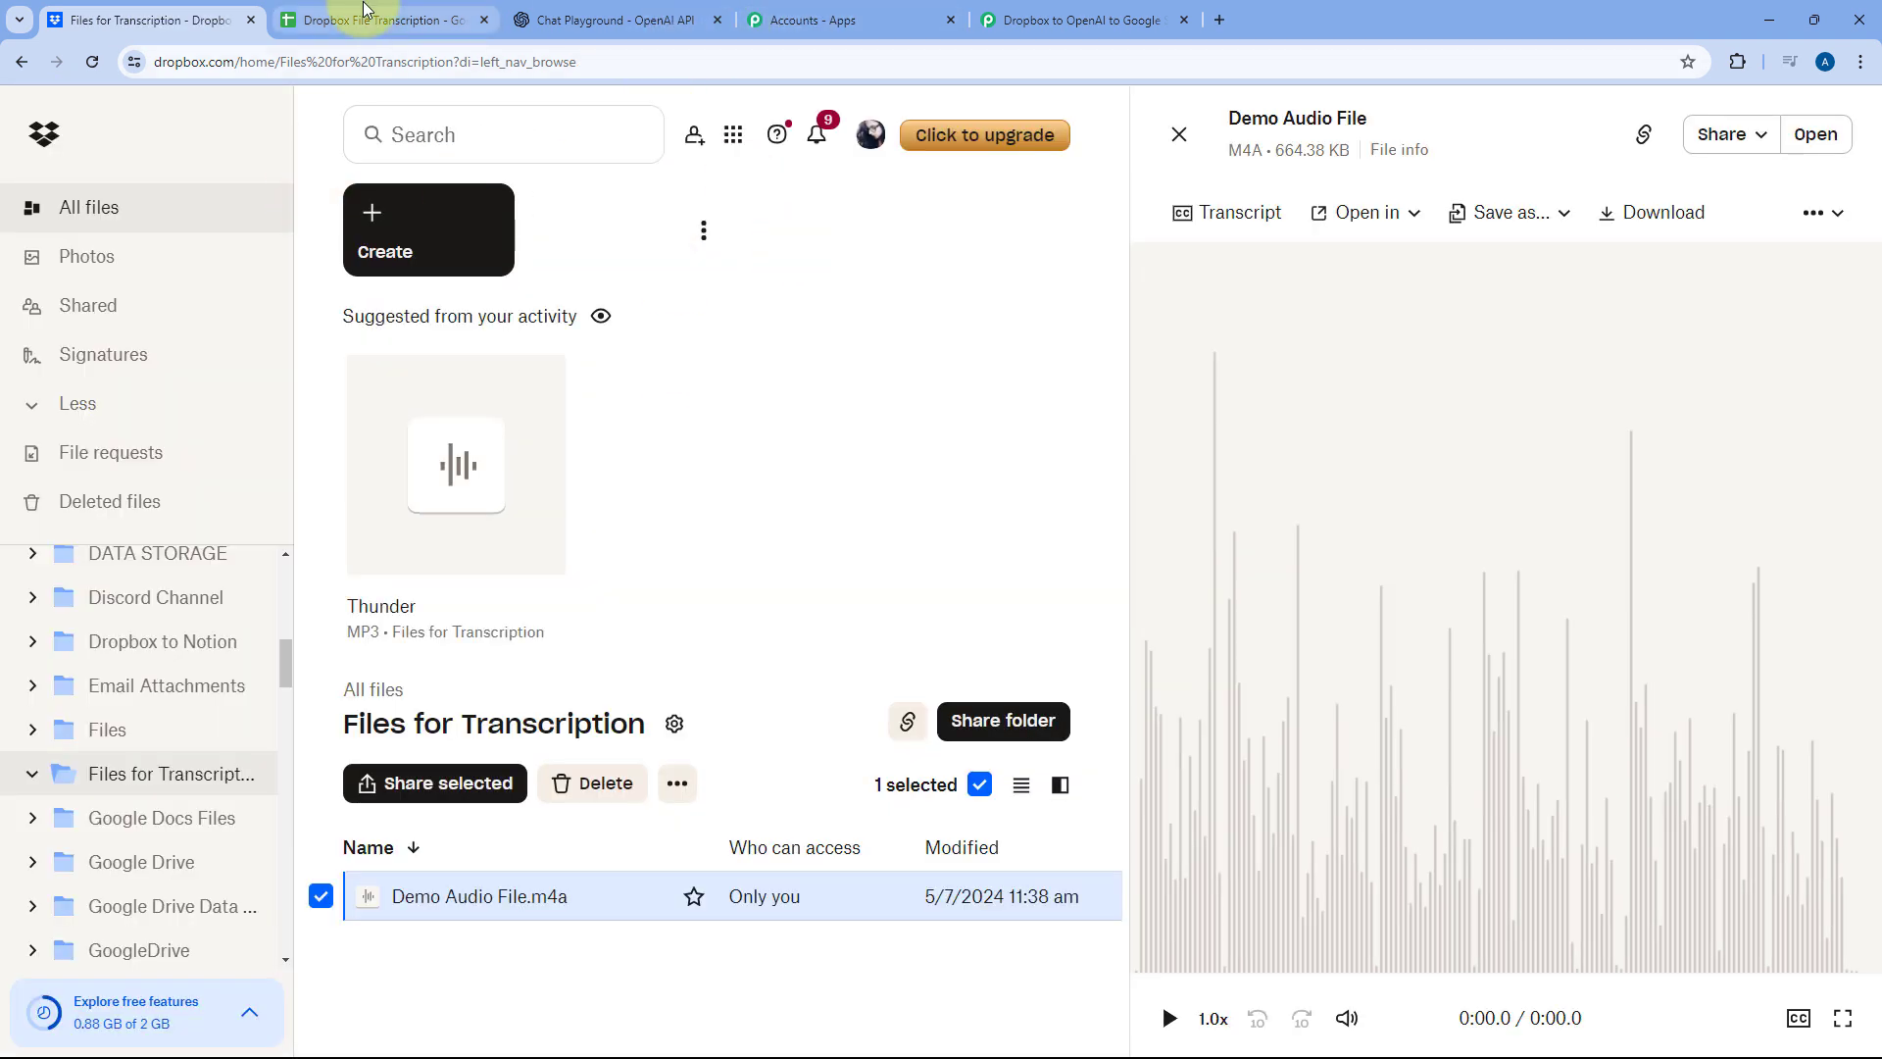
{"action": "left_click", "coordinate": [1078, 20]}
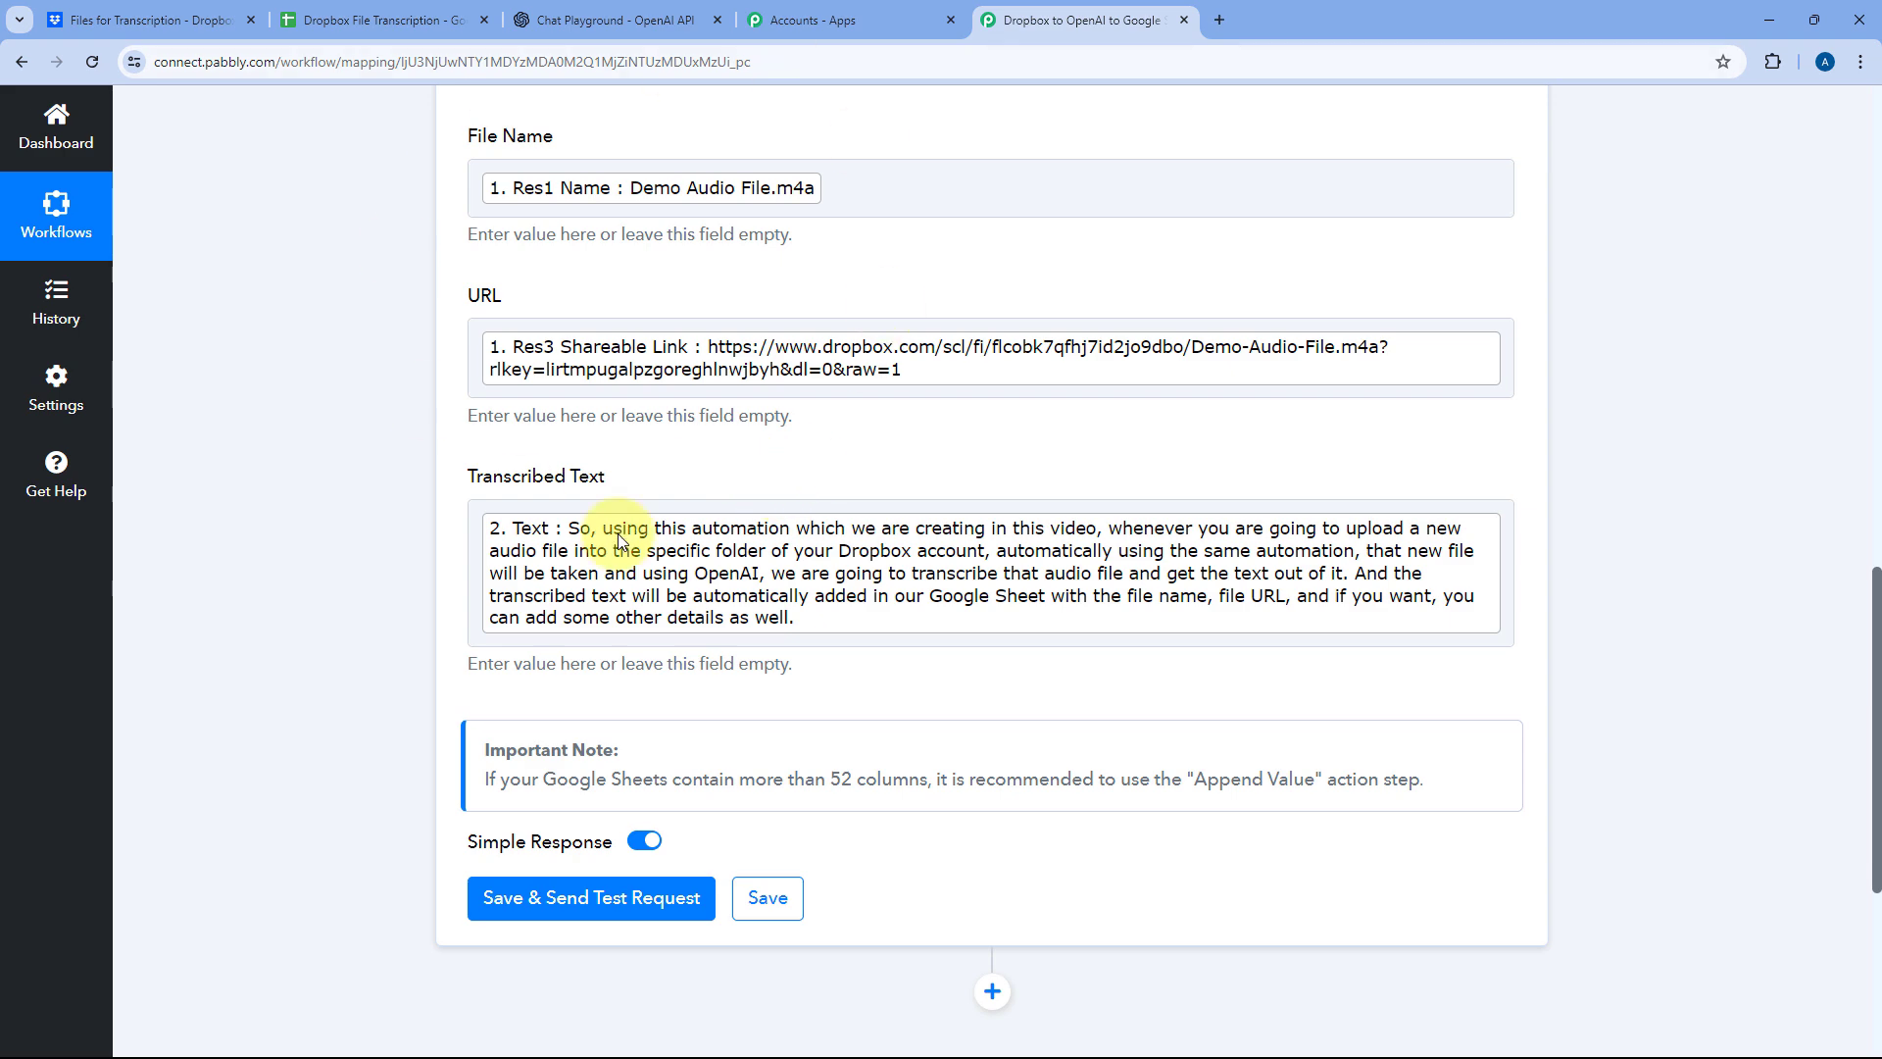
Step: Save the Google Sheets action with a test request and review the received response against the mapped fields
{"action": "scroll", "coordinate": [500, 549], "scroll_direction": "down", "scroll_amount": 2}
{"action": "left_click", "coordinate": [598, 724]}
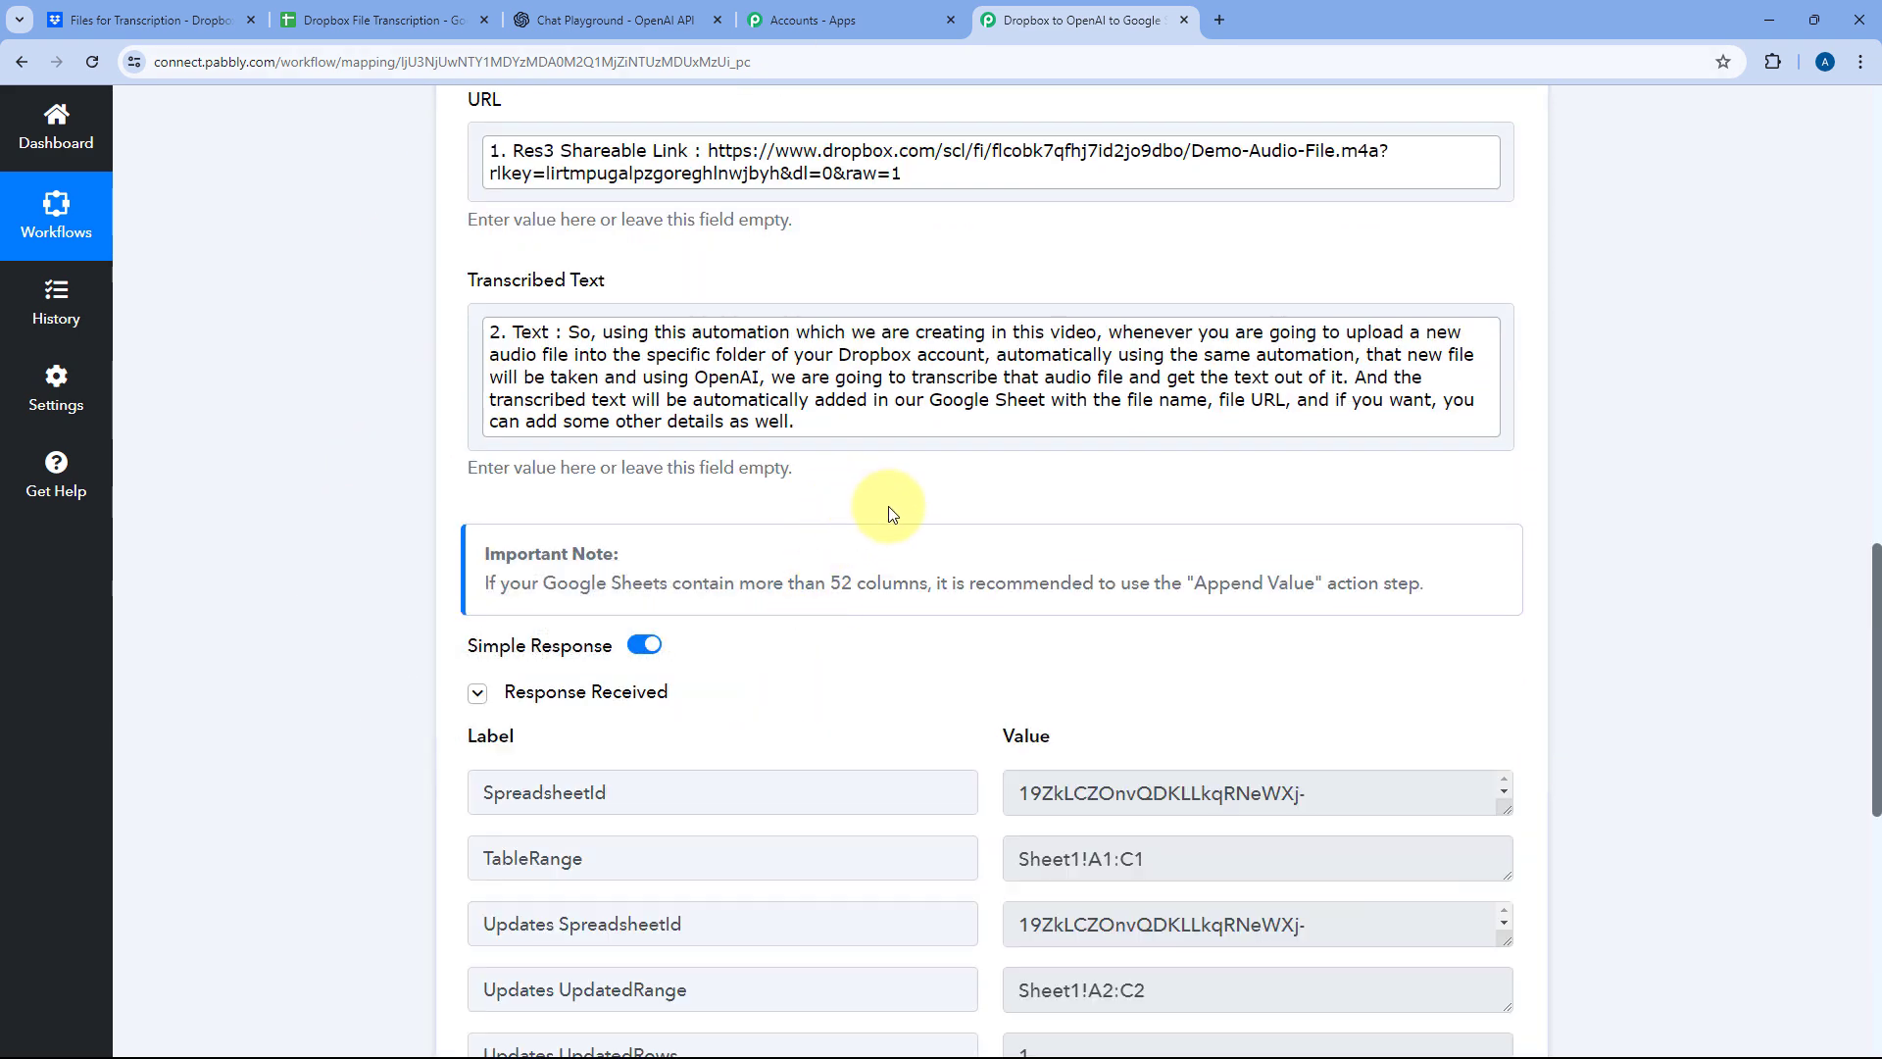
{"action": "scroll", "coordinate": [890, 516], "scroll_direction": "down", "scroll_amount": 4}
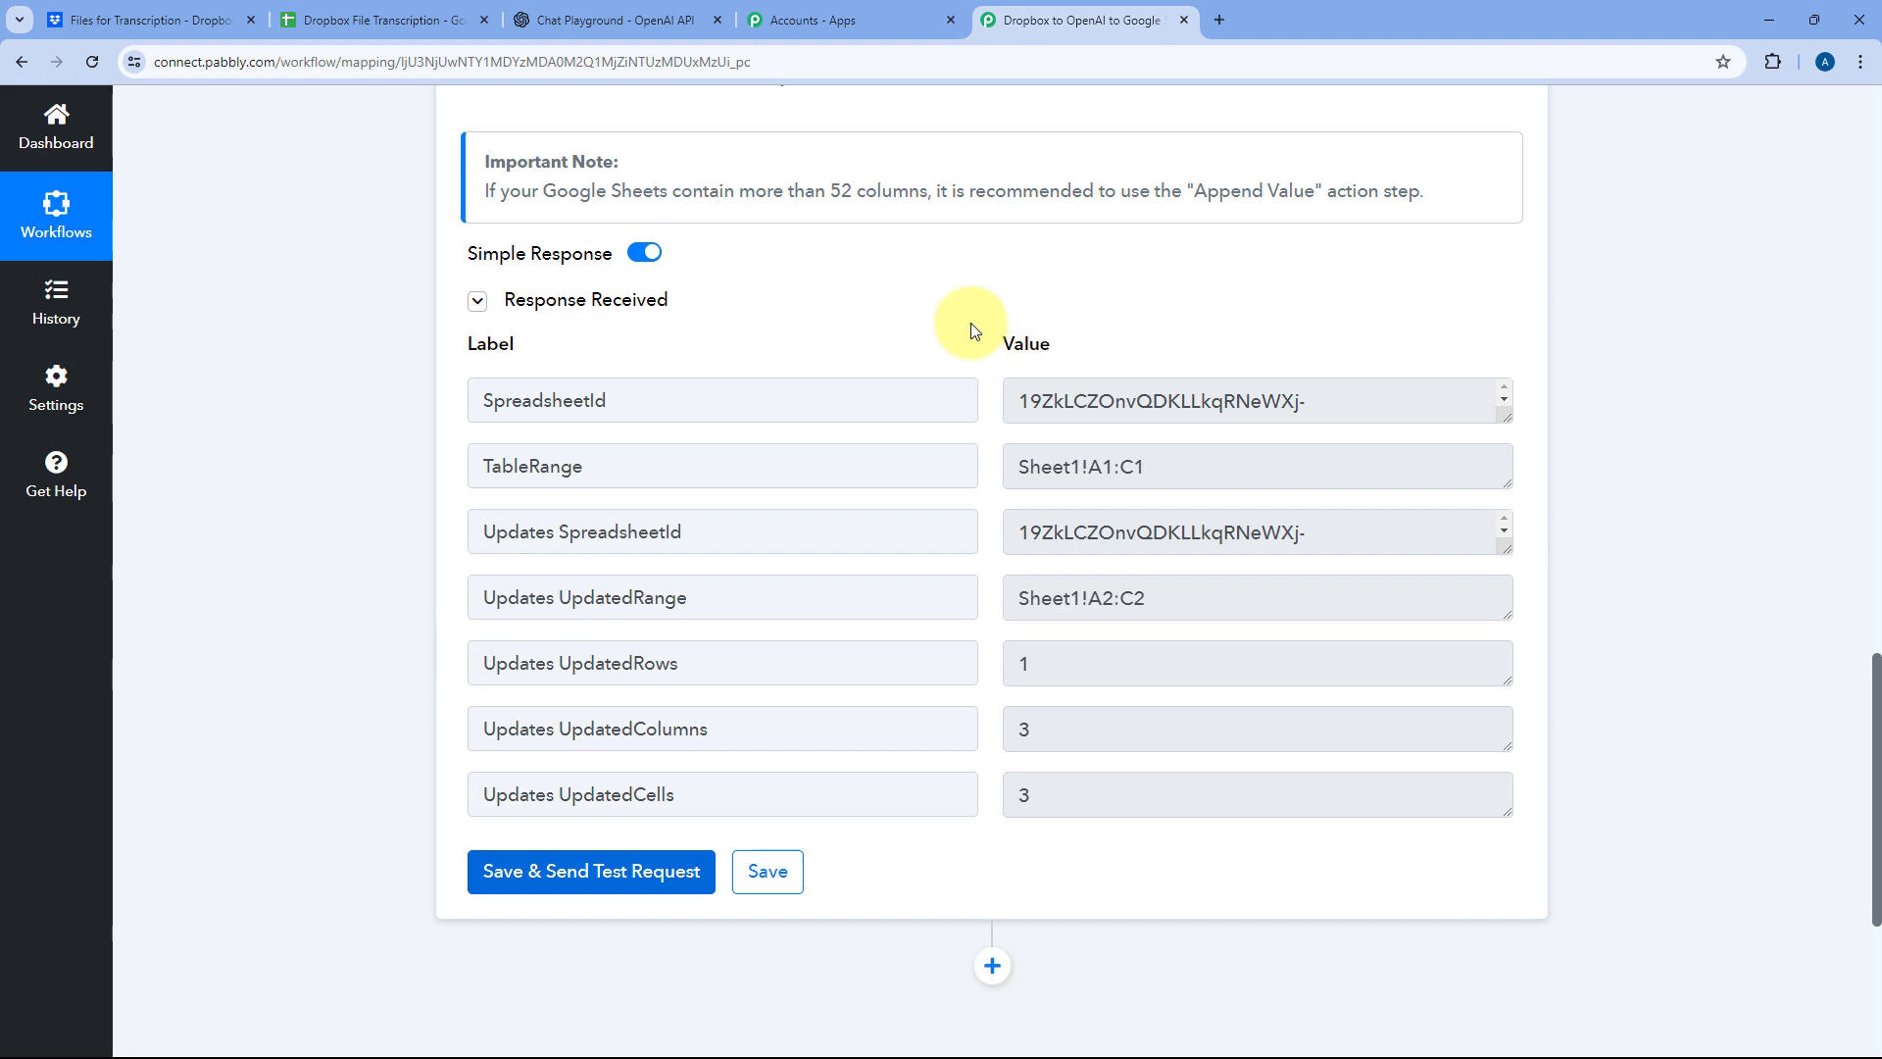
{"action": "scroll", "coordinate": [971, 328], "scroll_direction": "up", "scroll_amount": 8}
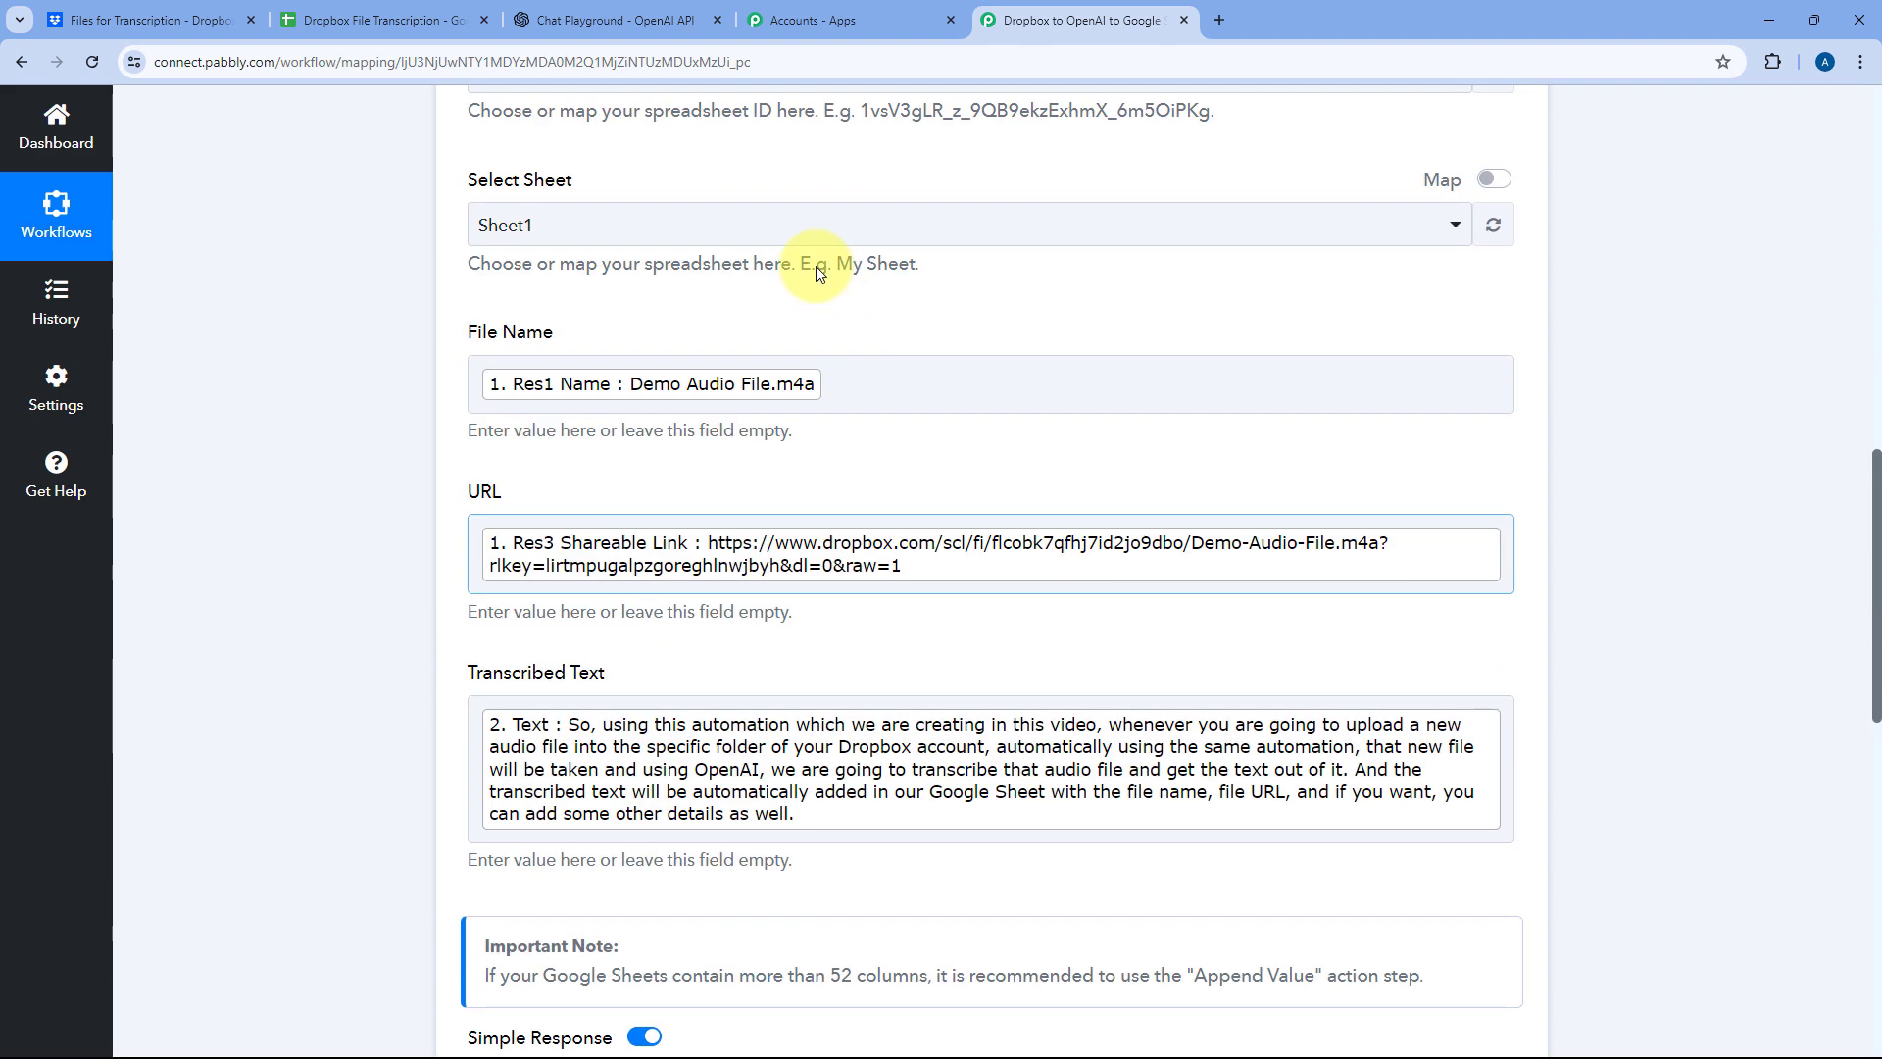
Step: Collapse the Google Sheets action, switch to the Dropbox File Transcription spreadsheet, and remove bold formatting from row 2
{"action": "scroll", "coordinate": [862, 349], "scroll_direction": "up", "scroll_amount": 5}
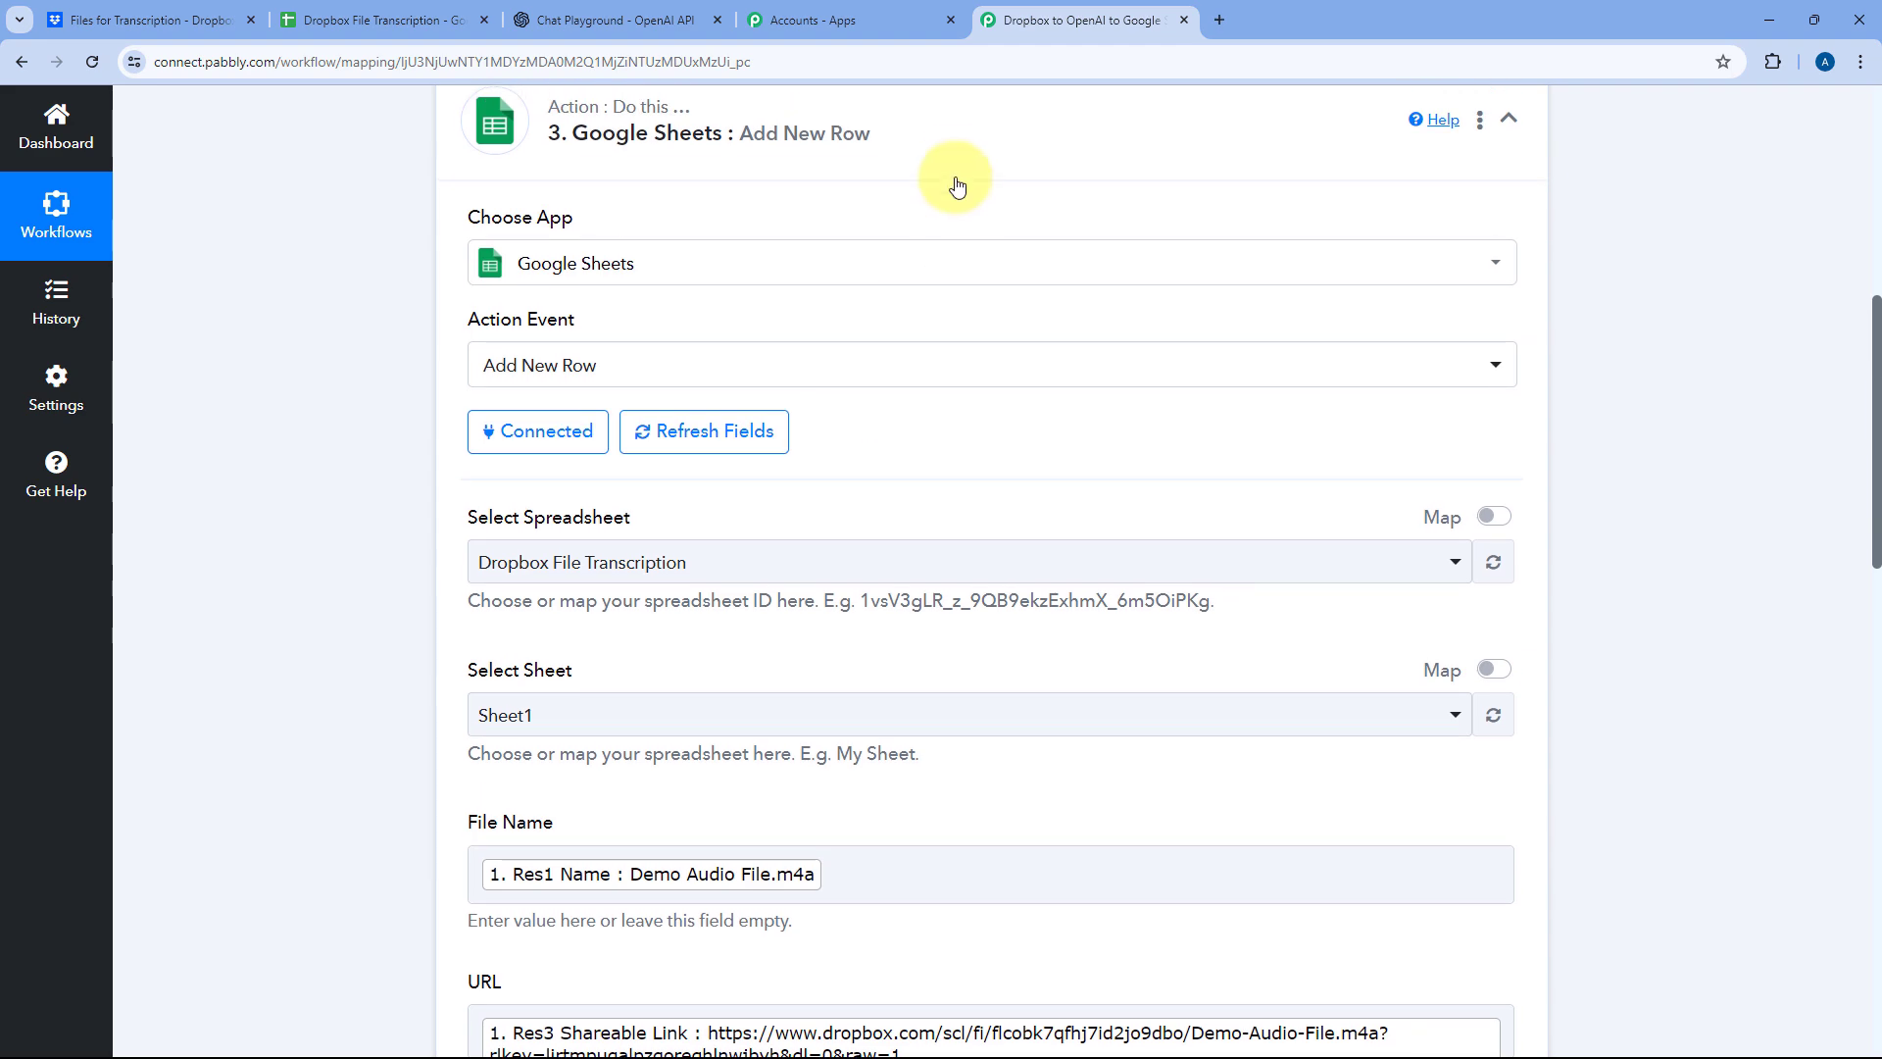
{"action": "left_click", "coordinate": [955, 162]}
{"action": "scroll", "coordinate": [690, 271], "scroll_direction": "up", "scroll_amount": 5}
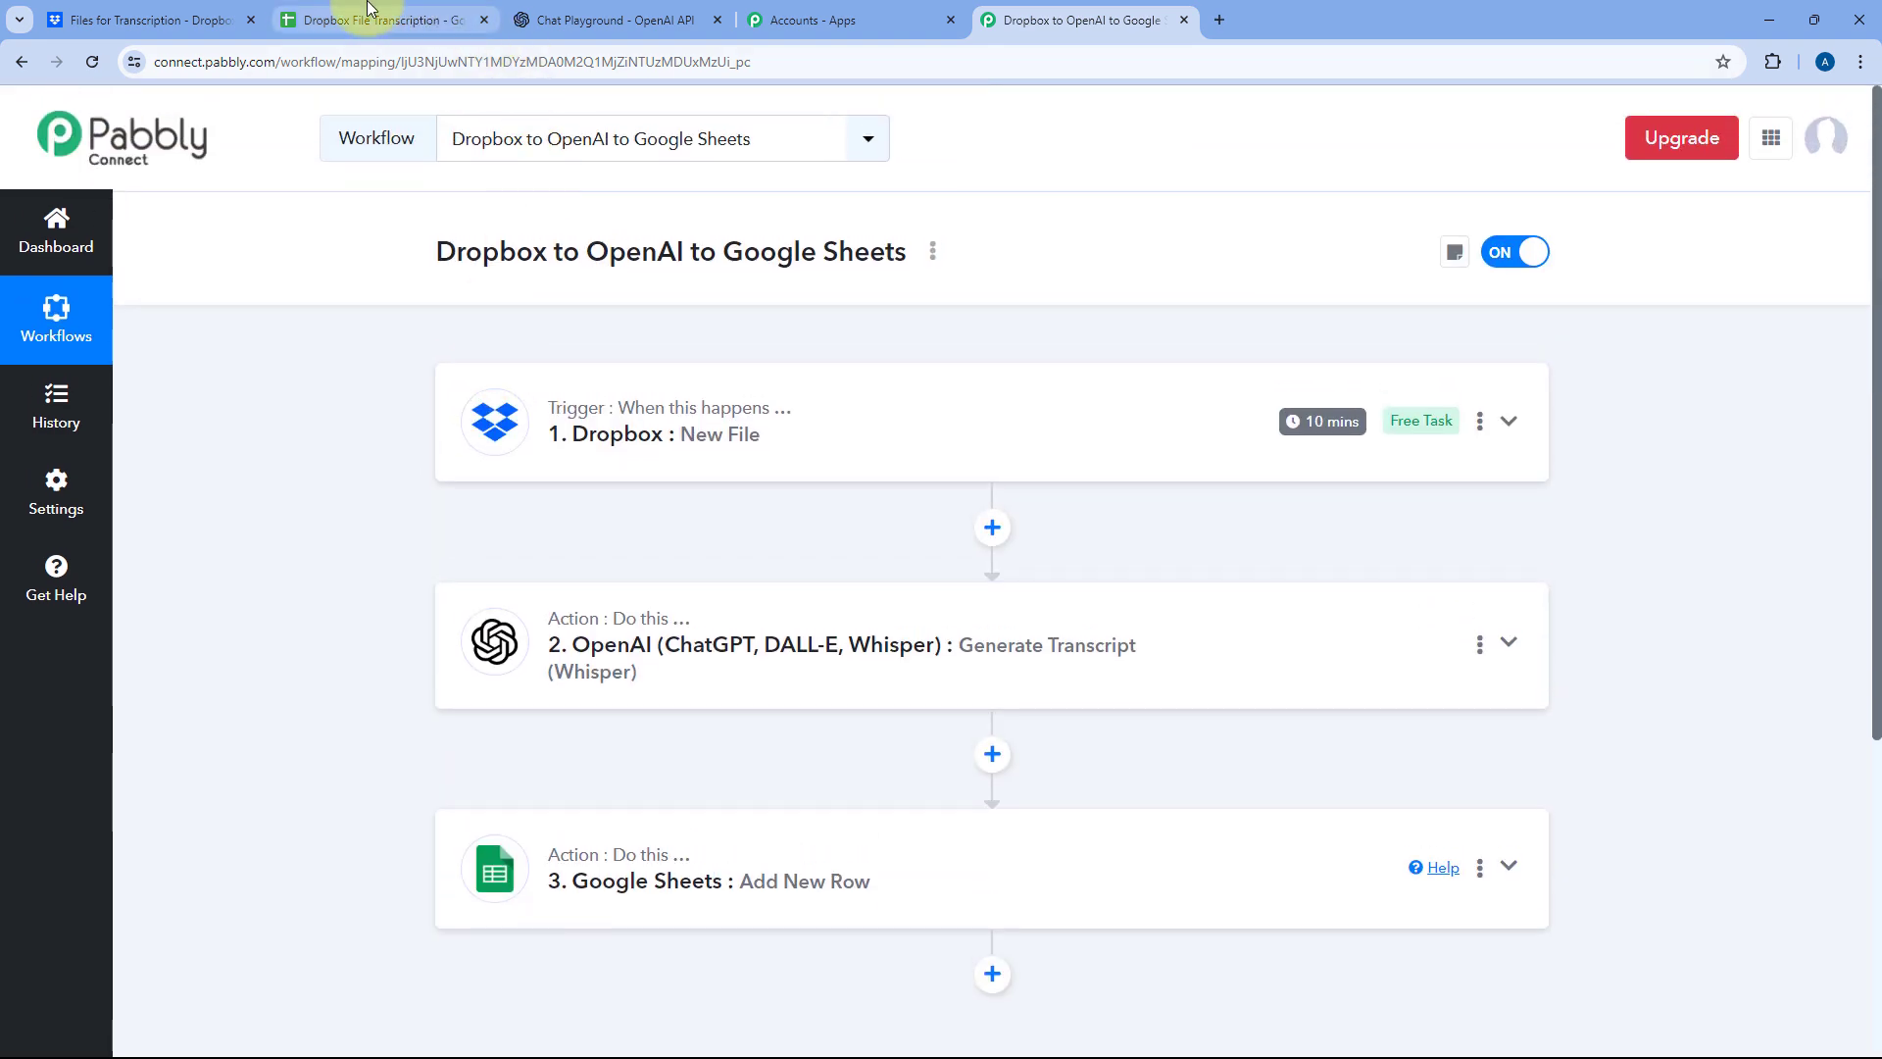
{"action": "left_click", "coordinate": [371, 8]}
{"action": "left_click", "coordinate": [54, 411]}
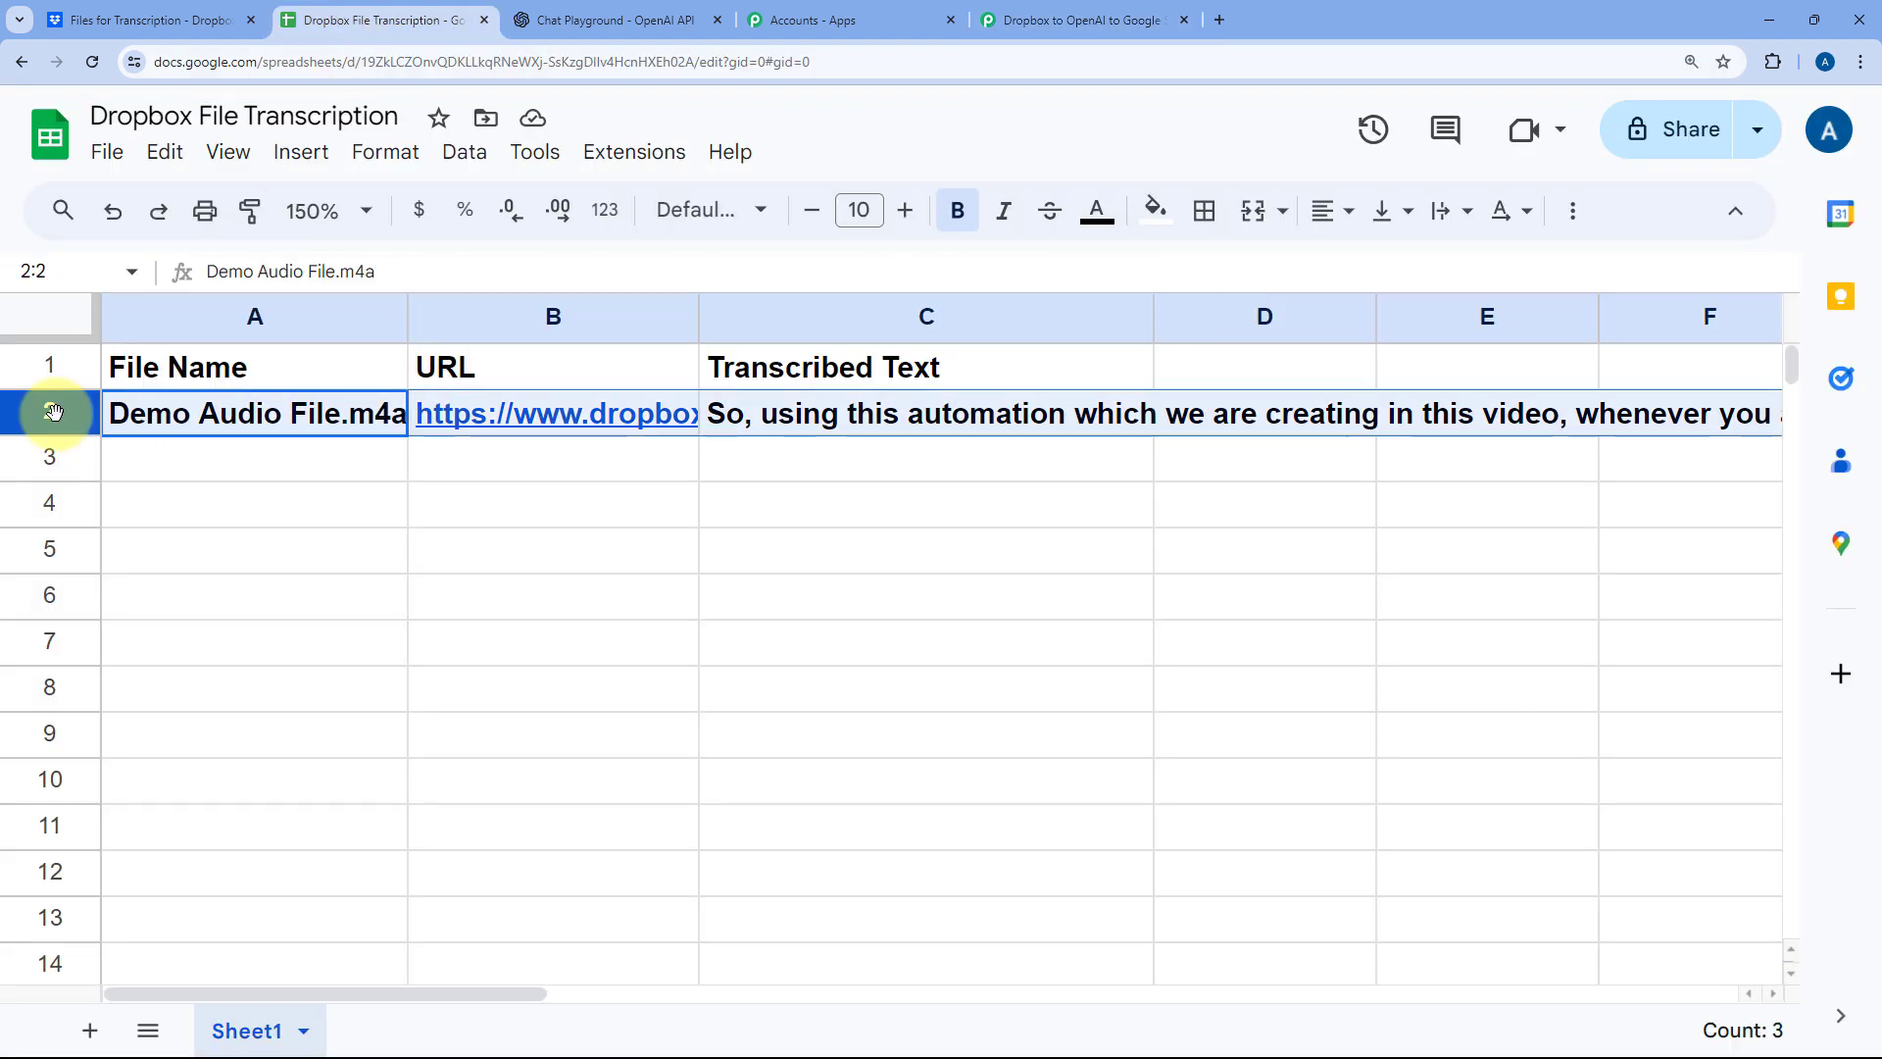
{"action": "key", "text": "ctrl+b"}
{"action": "left_click", "coordinate": [328, 456]}
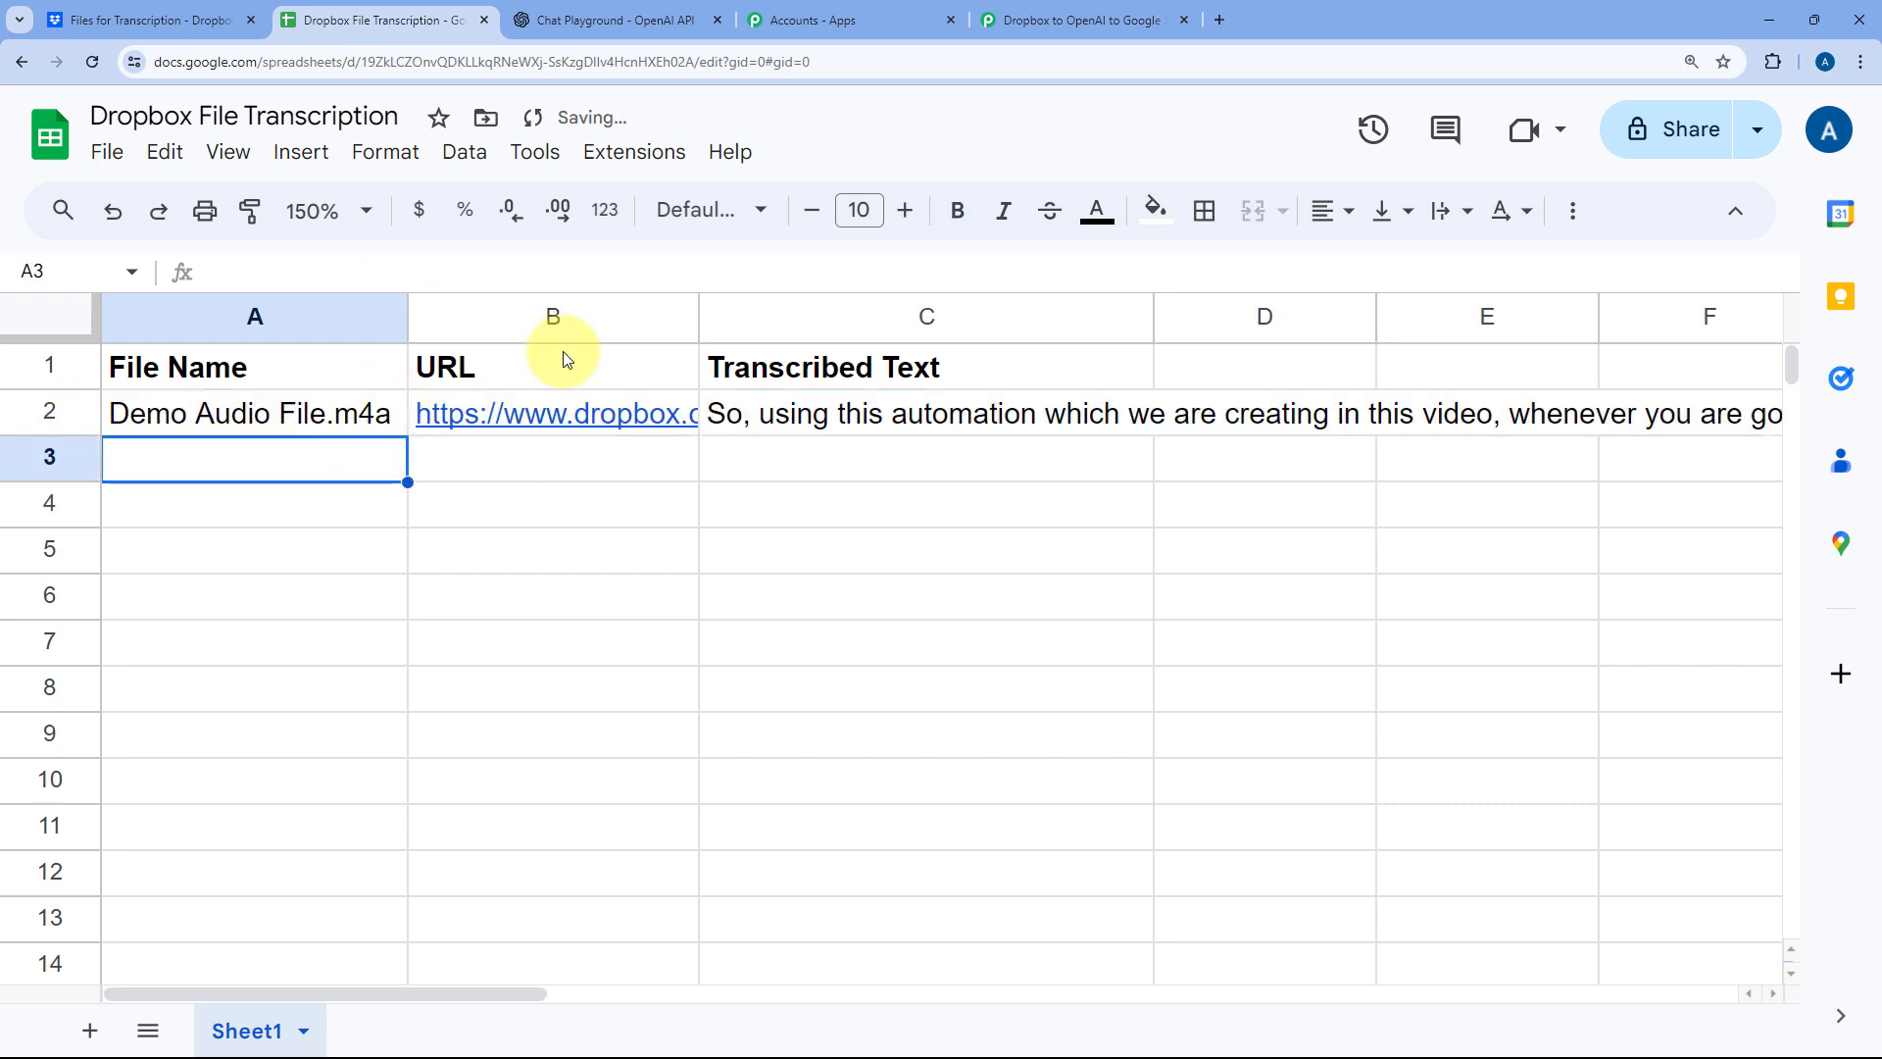
Step: Check row 2's file name, open its Dropbox URL and close the opened page, and view the full transcribed text in C2
{"action": "left_click", "coordinate": [286, 414]}
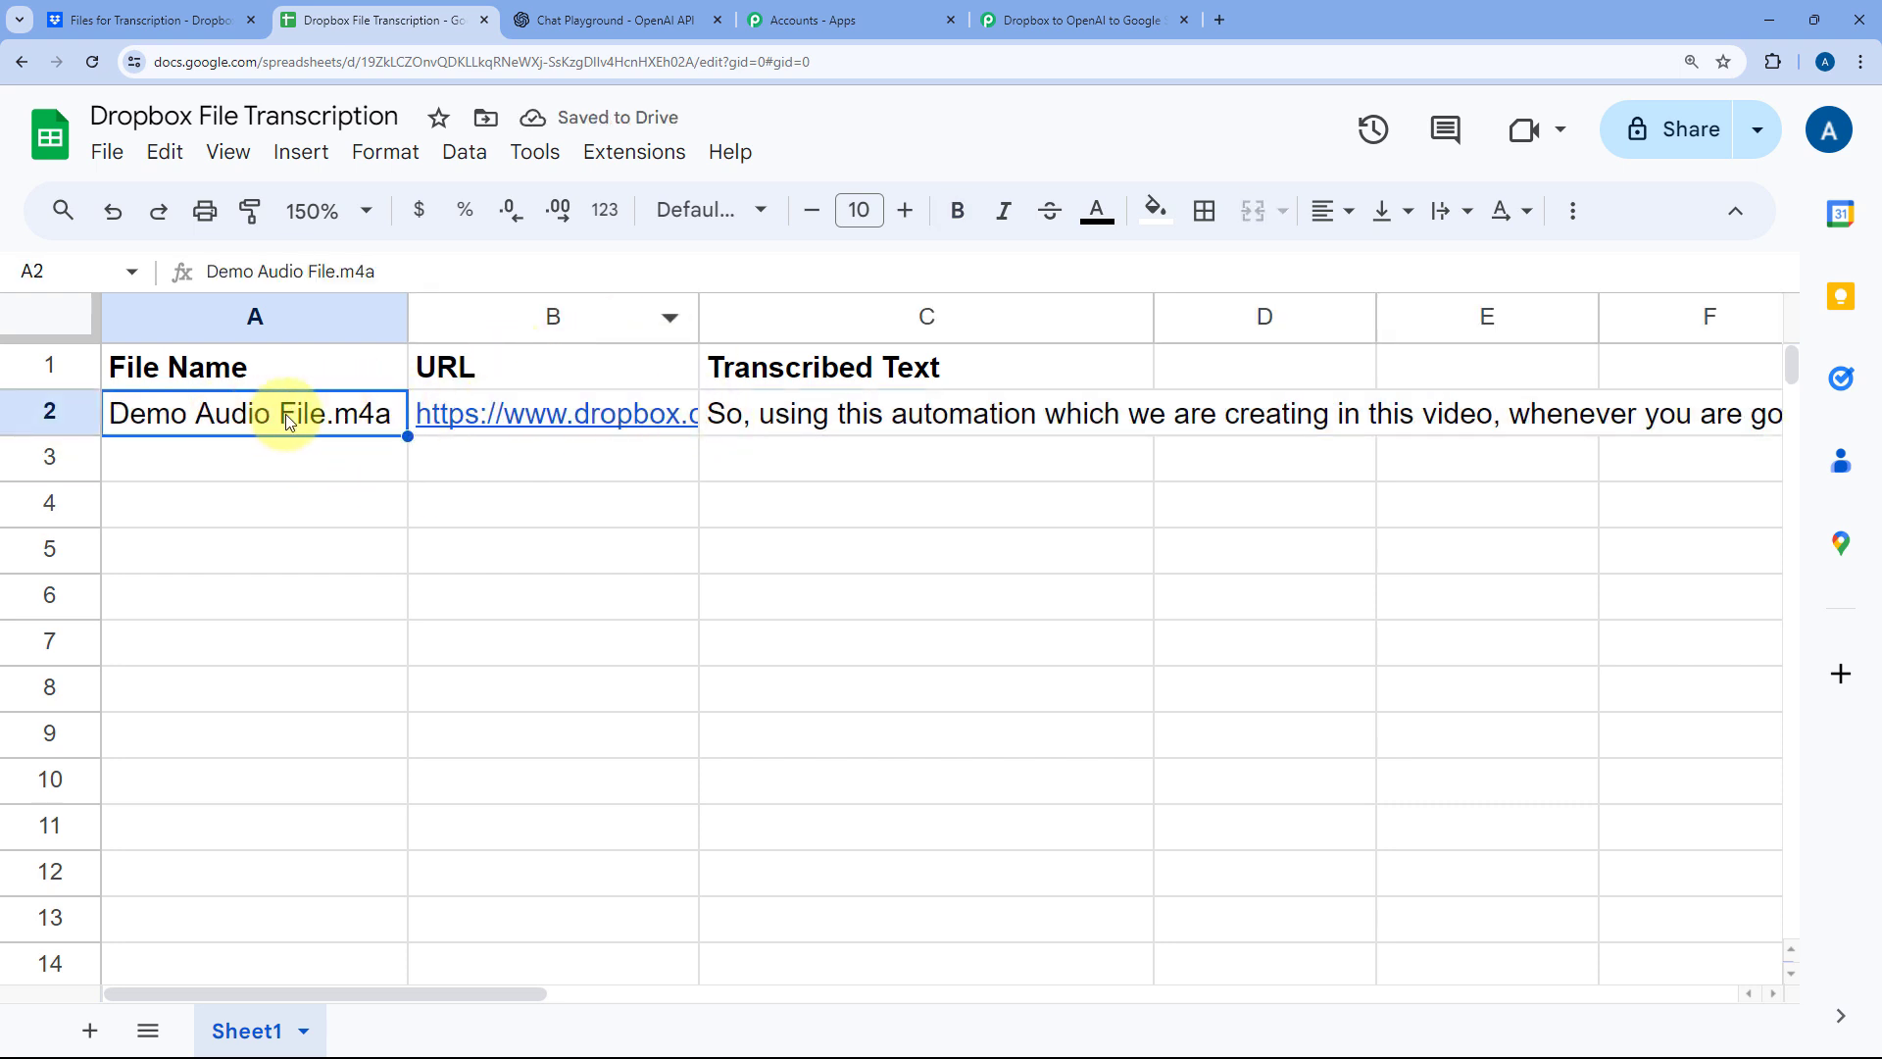
{"action": "left_click", "coordinate": [521, 409]}
{"action": "left_click", "coordinate": [637, 464]}
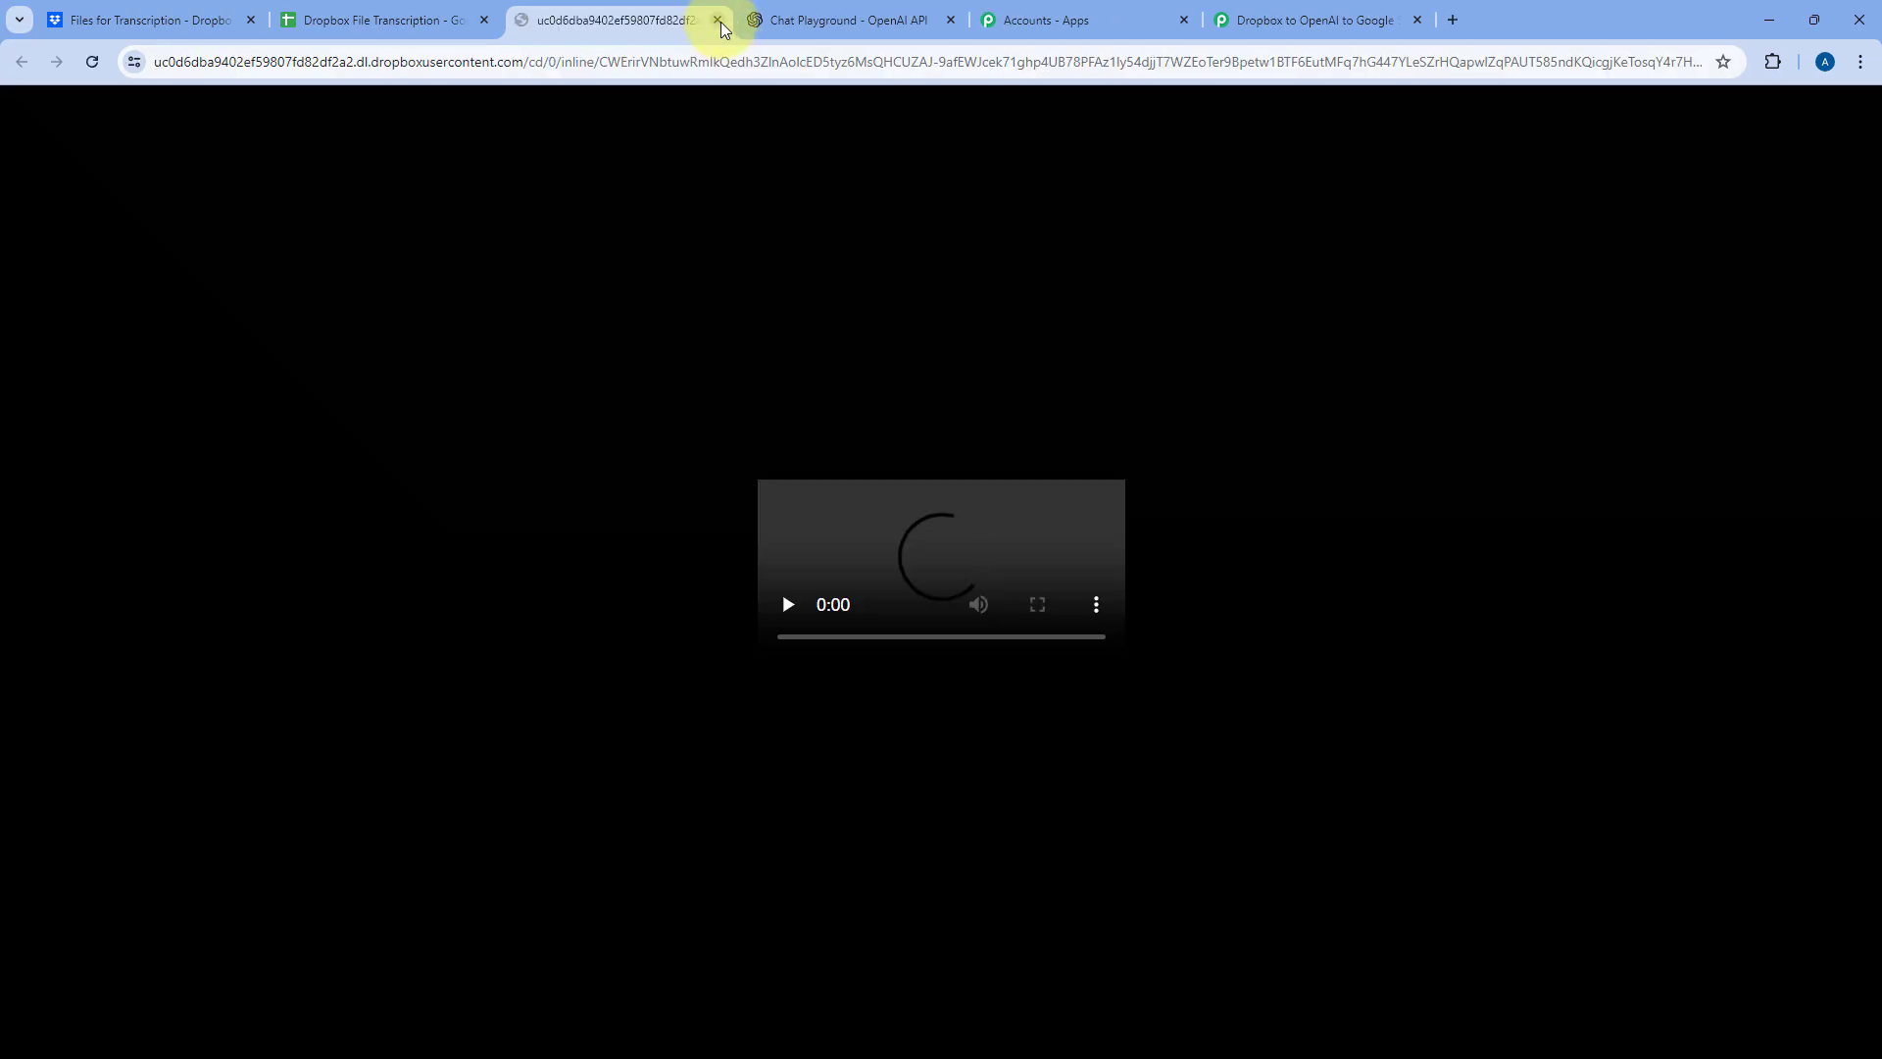
{"action": "left_click", "coordinate": [718, 19]}
{"action": "double_click", "coordinate": [894, 402]}
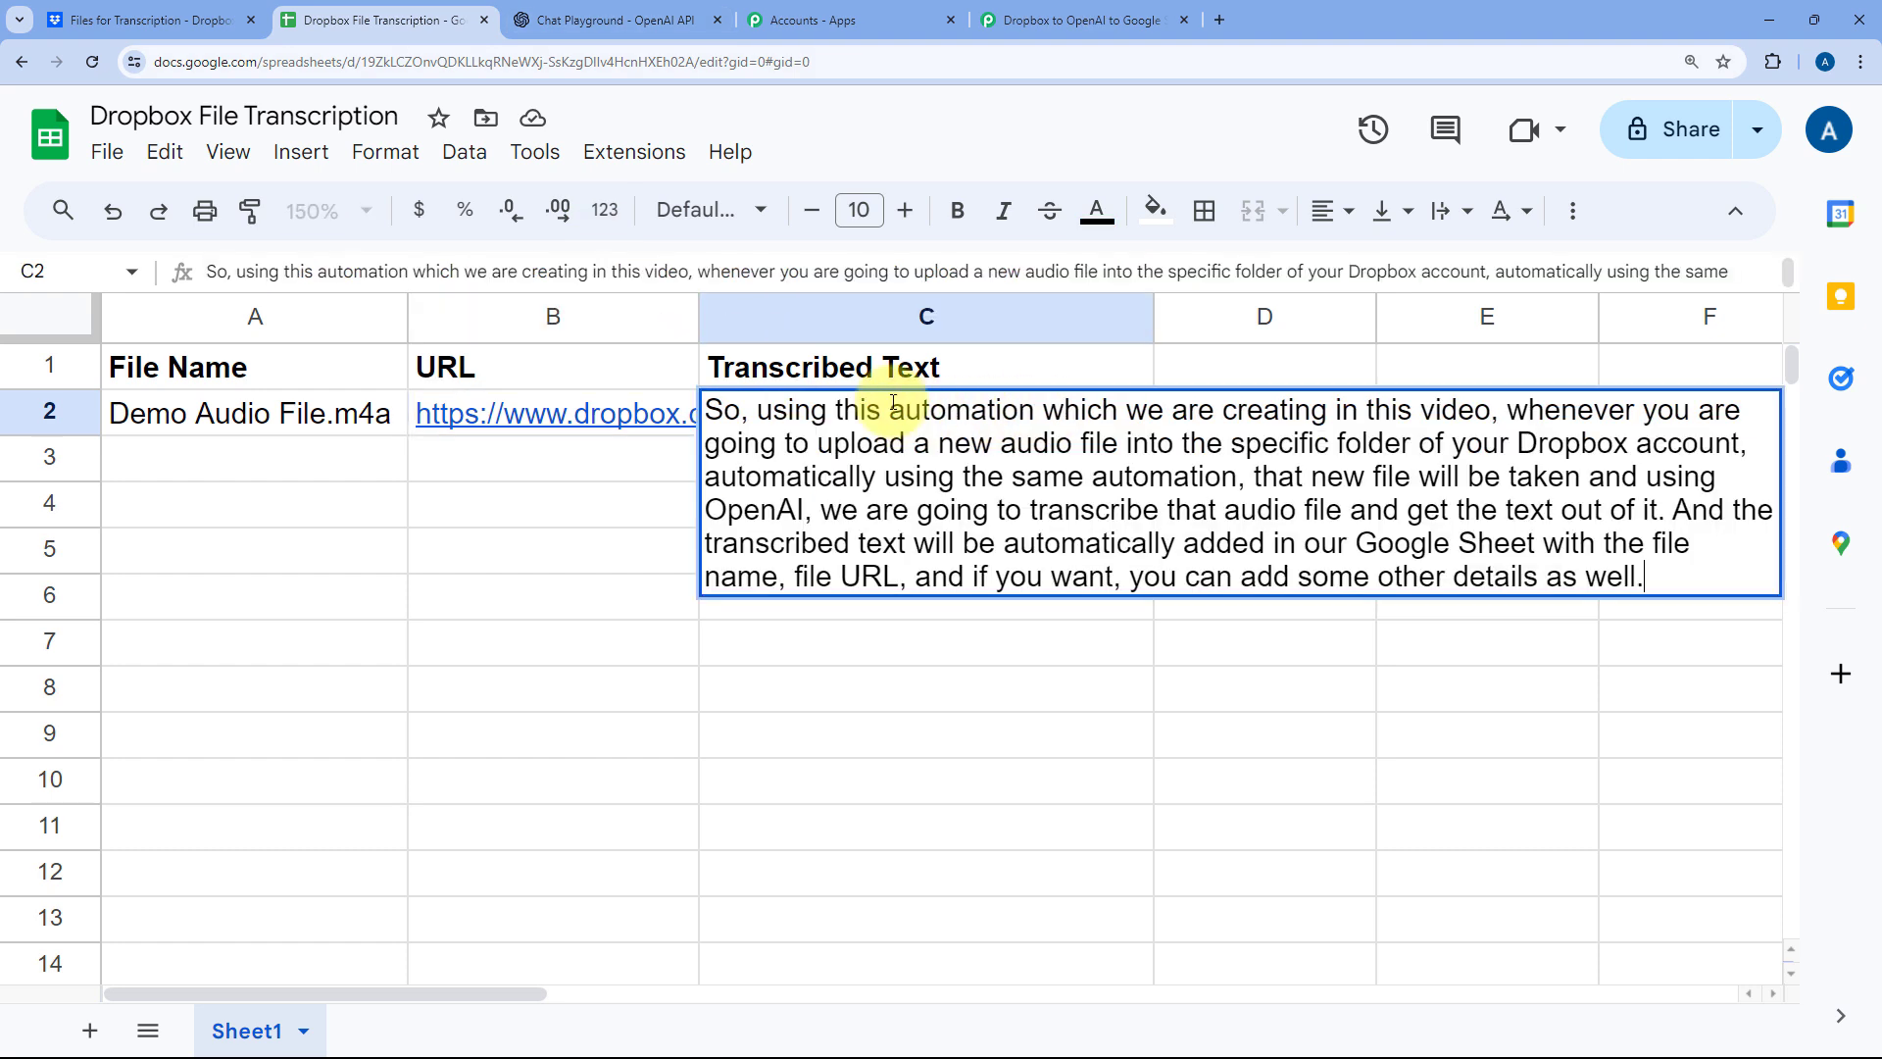
Step: Set text wrapping to Clip for the whole sheet so long text stays within its column
{"action": "left_click", "coordinate": [59, 316]}
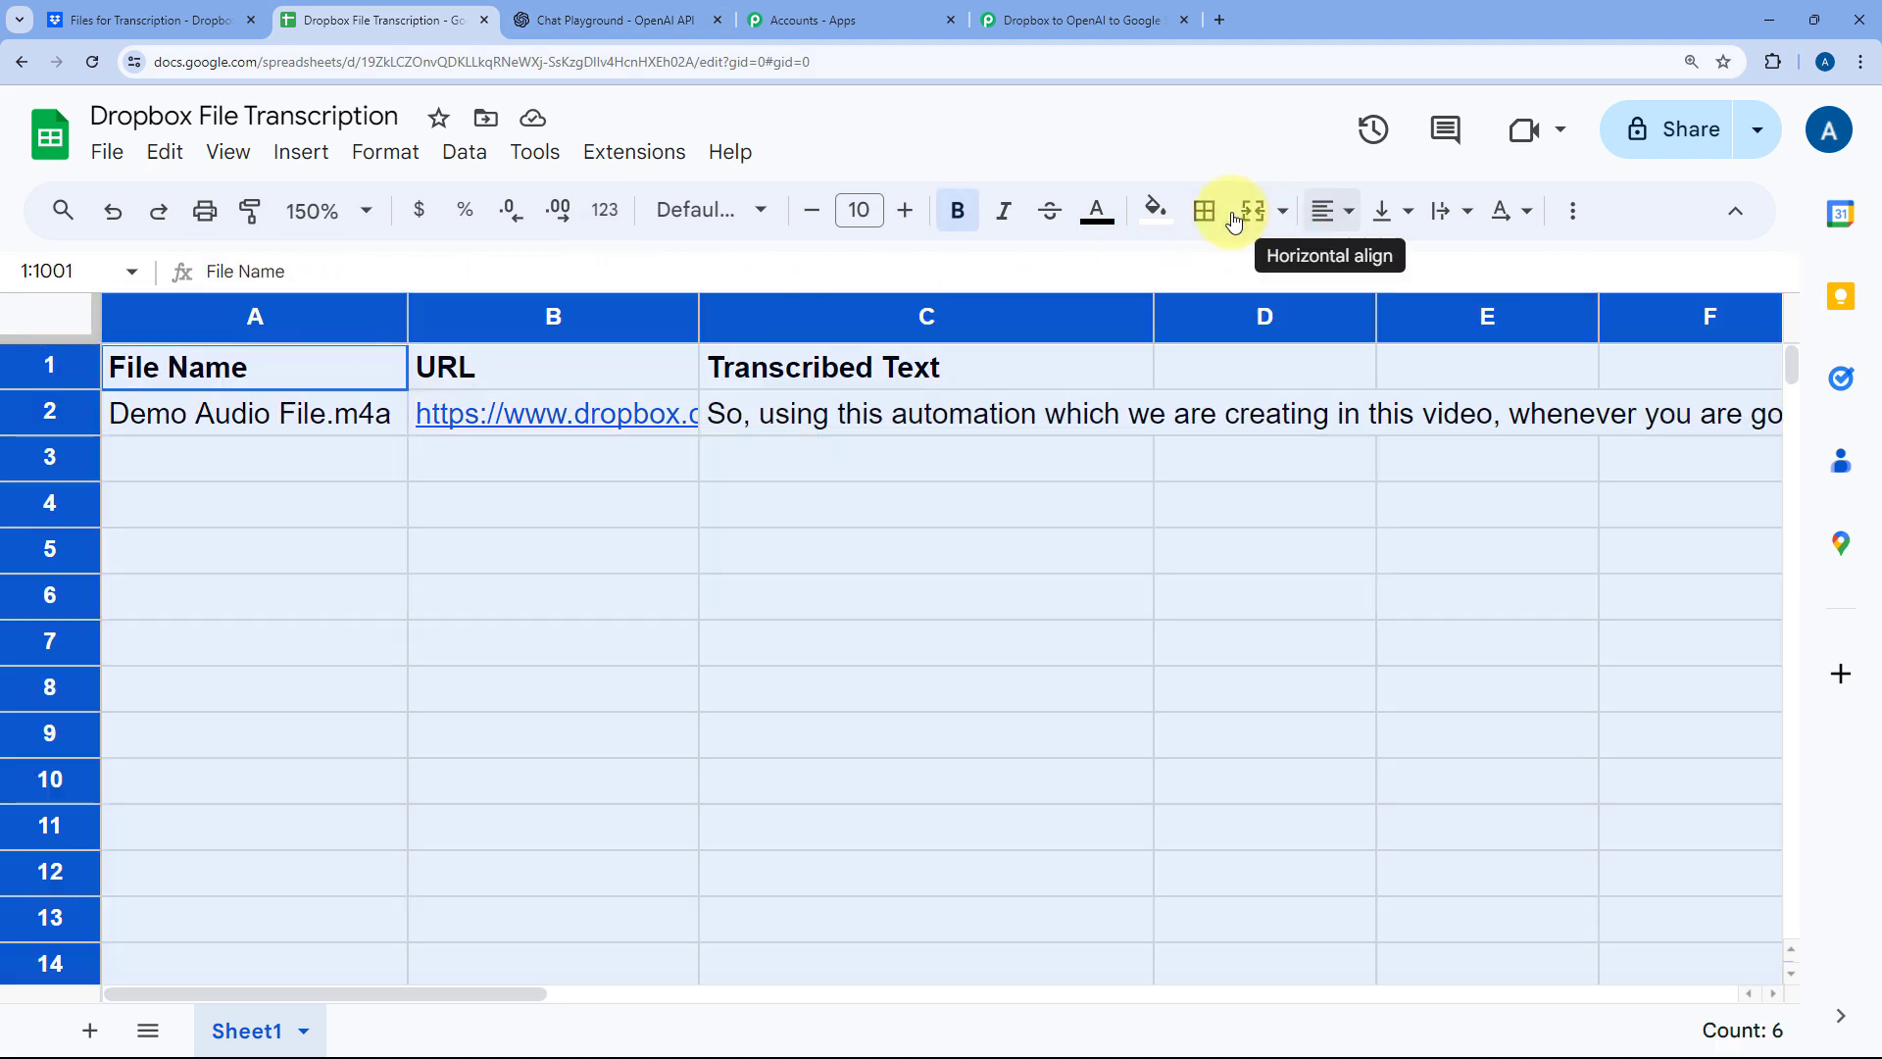
{"action": "left_click", "coordinate": [1449, 210]}
{"action": "left_click", "coordinate": [1538, 265]}
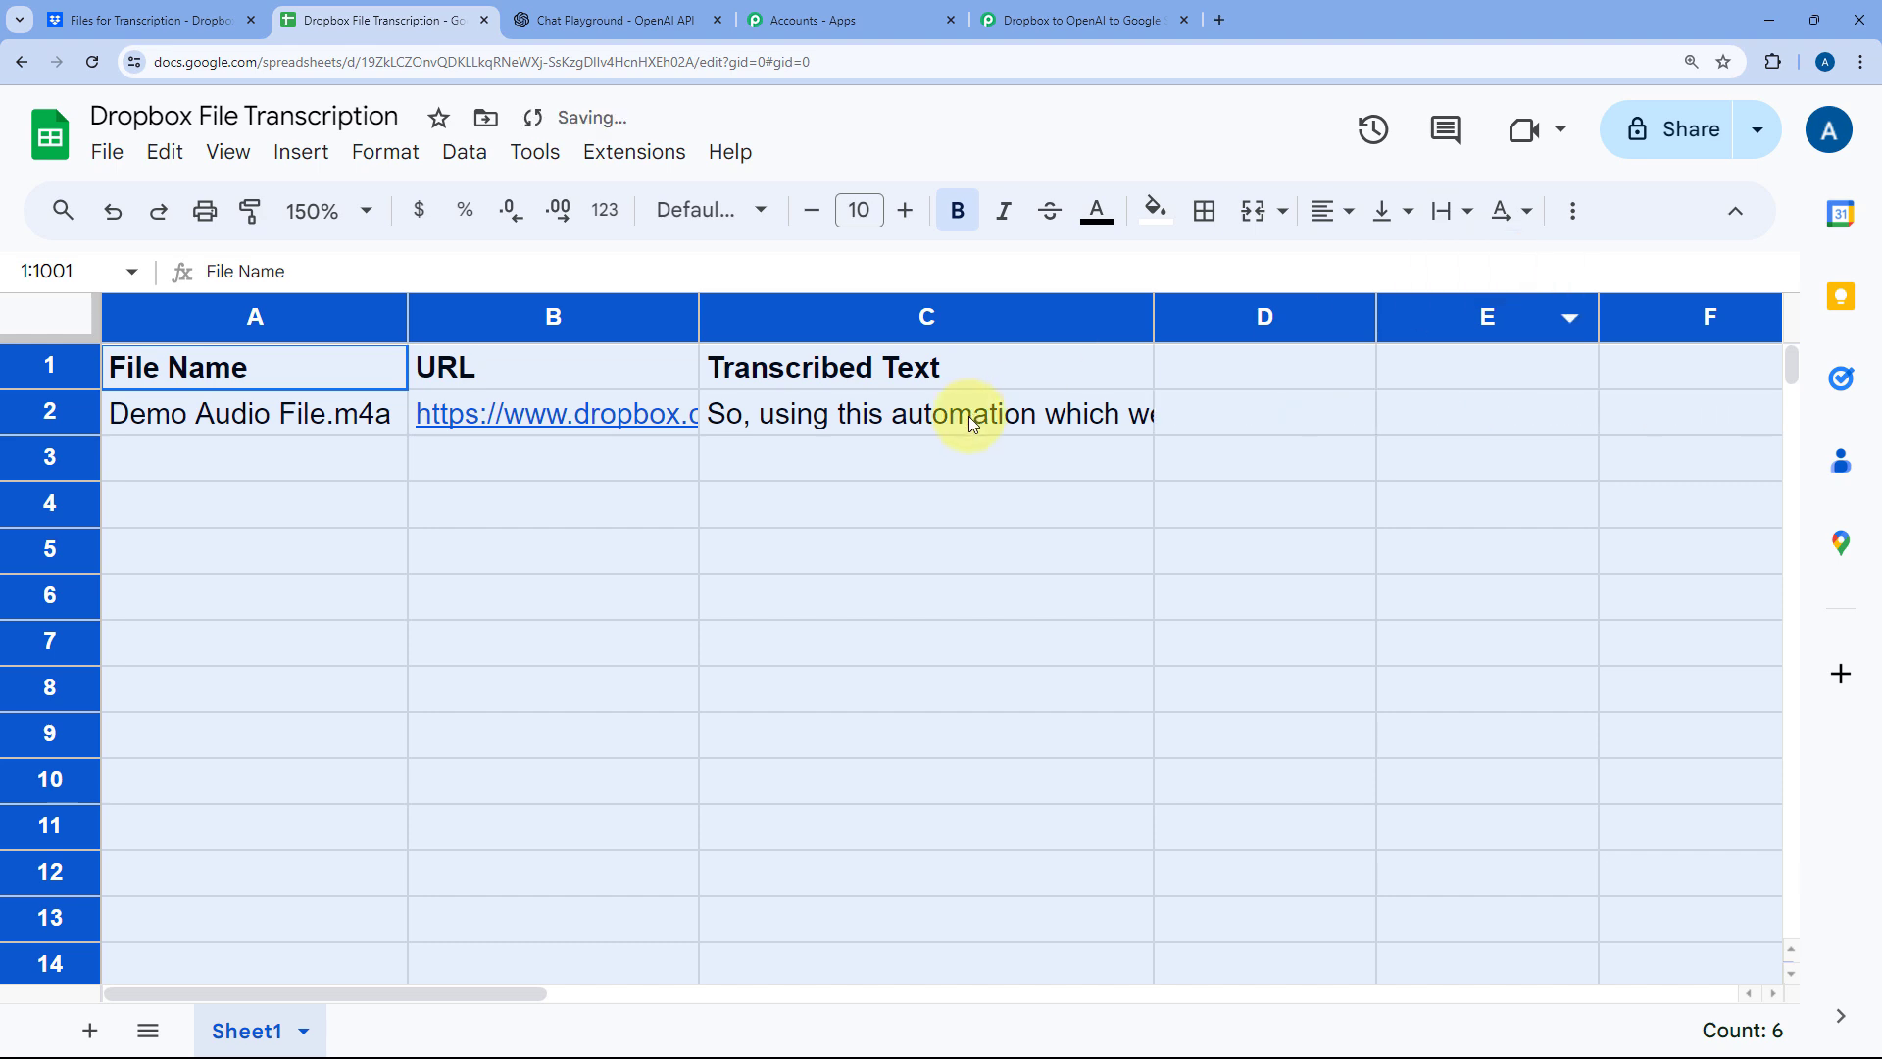
{"action": "double_click", "coordinate": [969, 415]}
{"action": "left_click", "coordinate": [492, 472]}
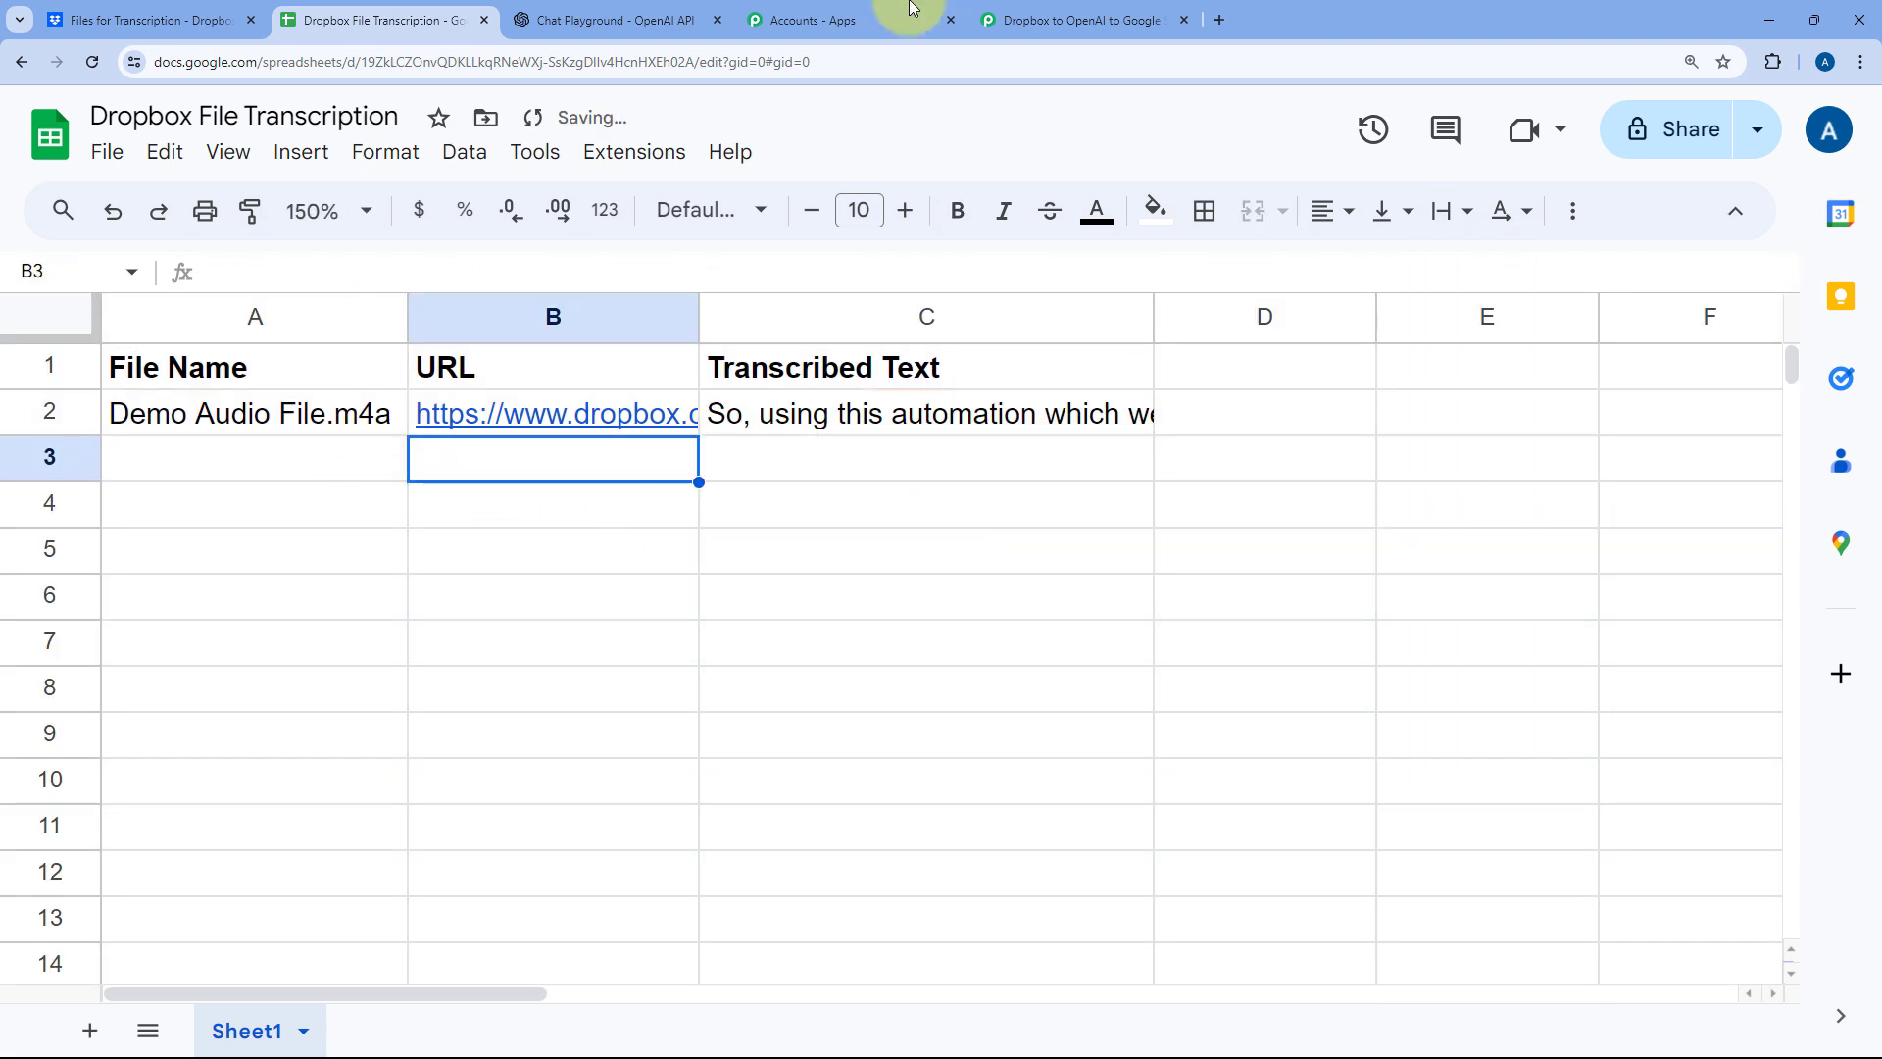
Step: Switch to Dropbox, close the Demo Audio File preview, and upload Real Time Test Audio to the Files for Transcription folder
{"action": "left_click", "coordinate": [1031, 6]}
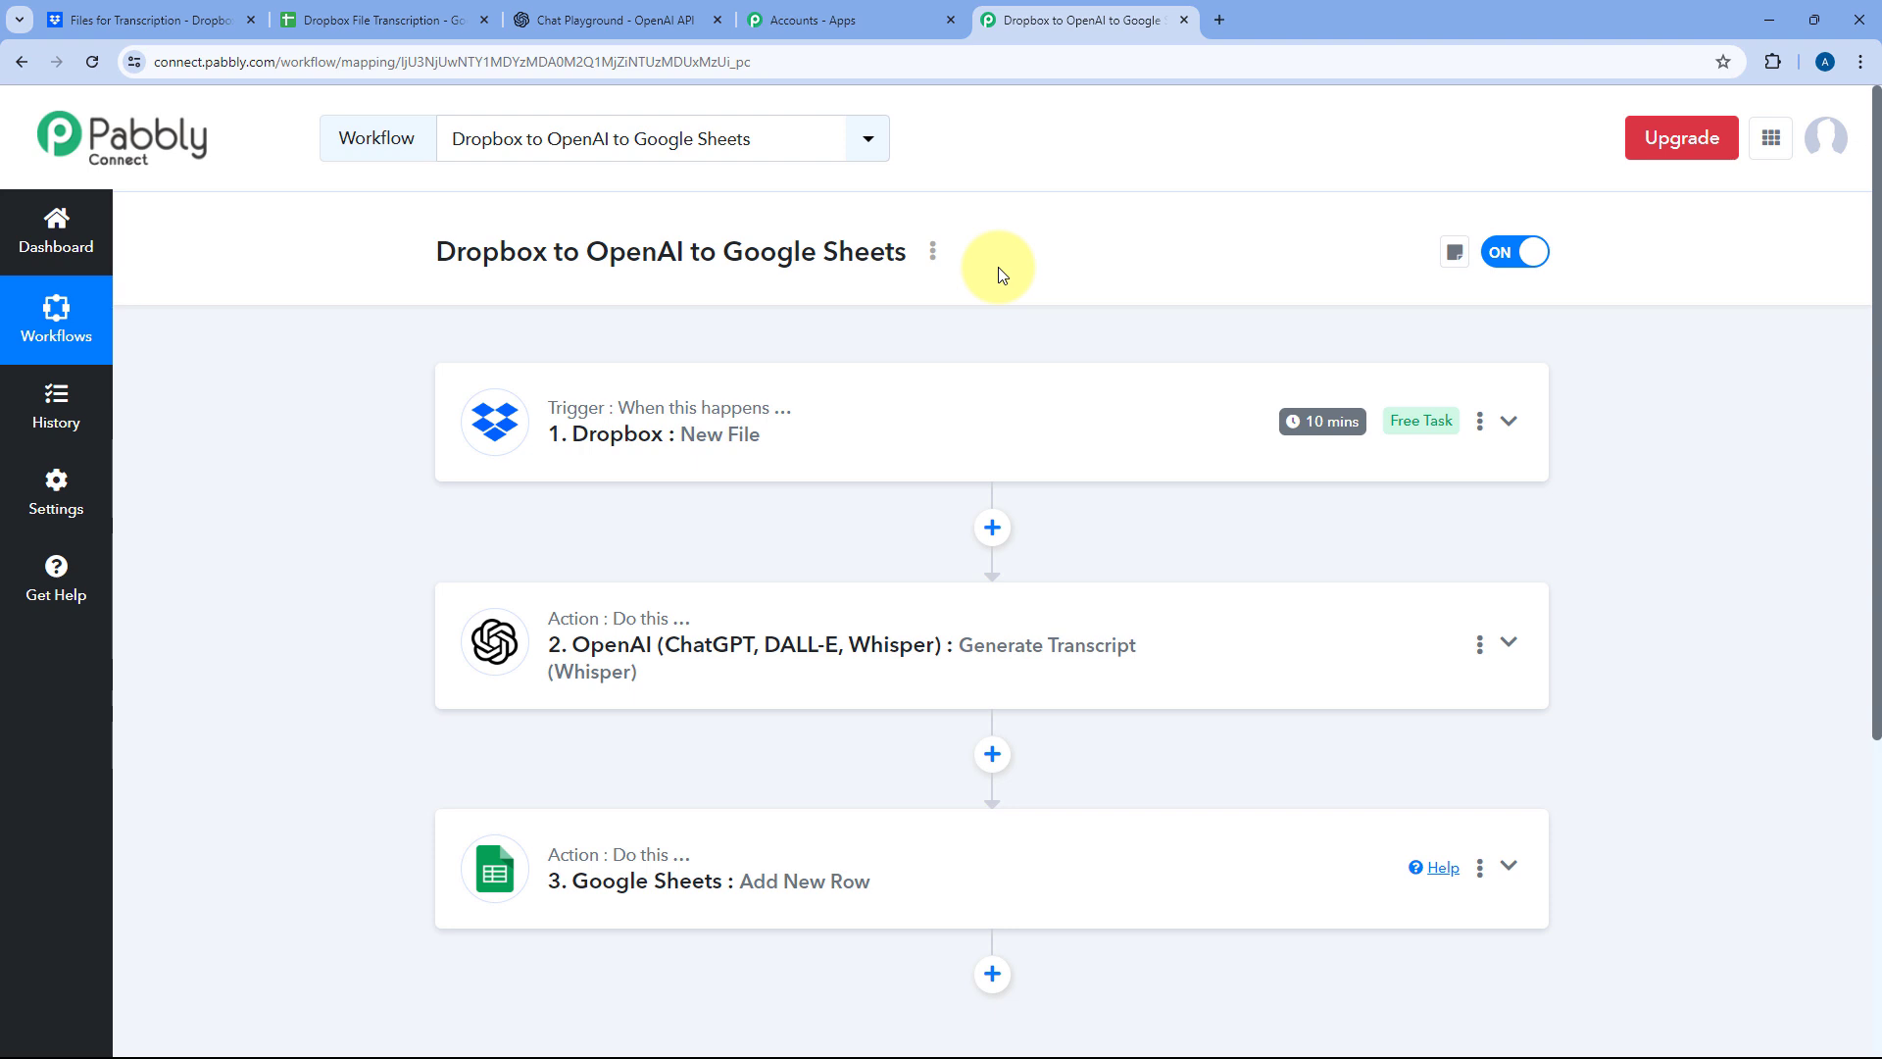
{"action": "left_click", "coordinate": [147, 20]}
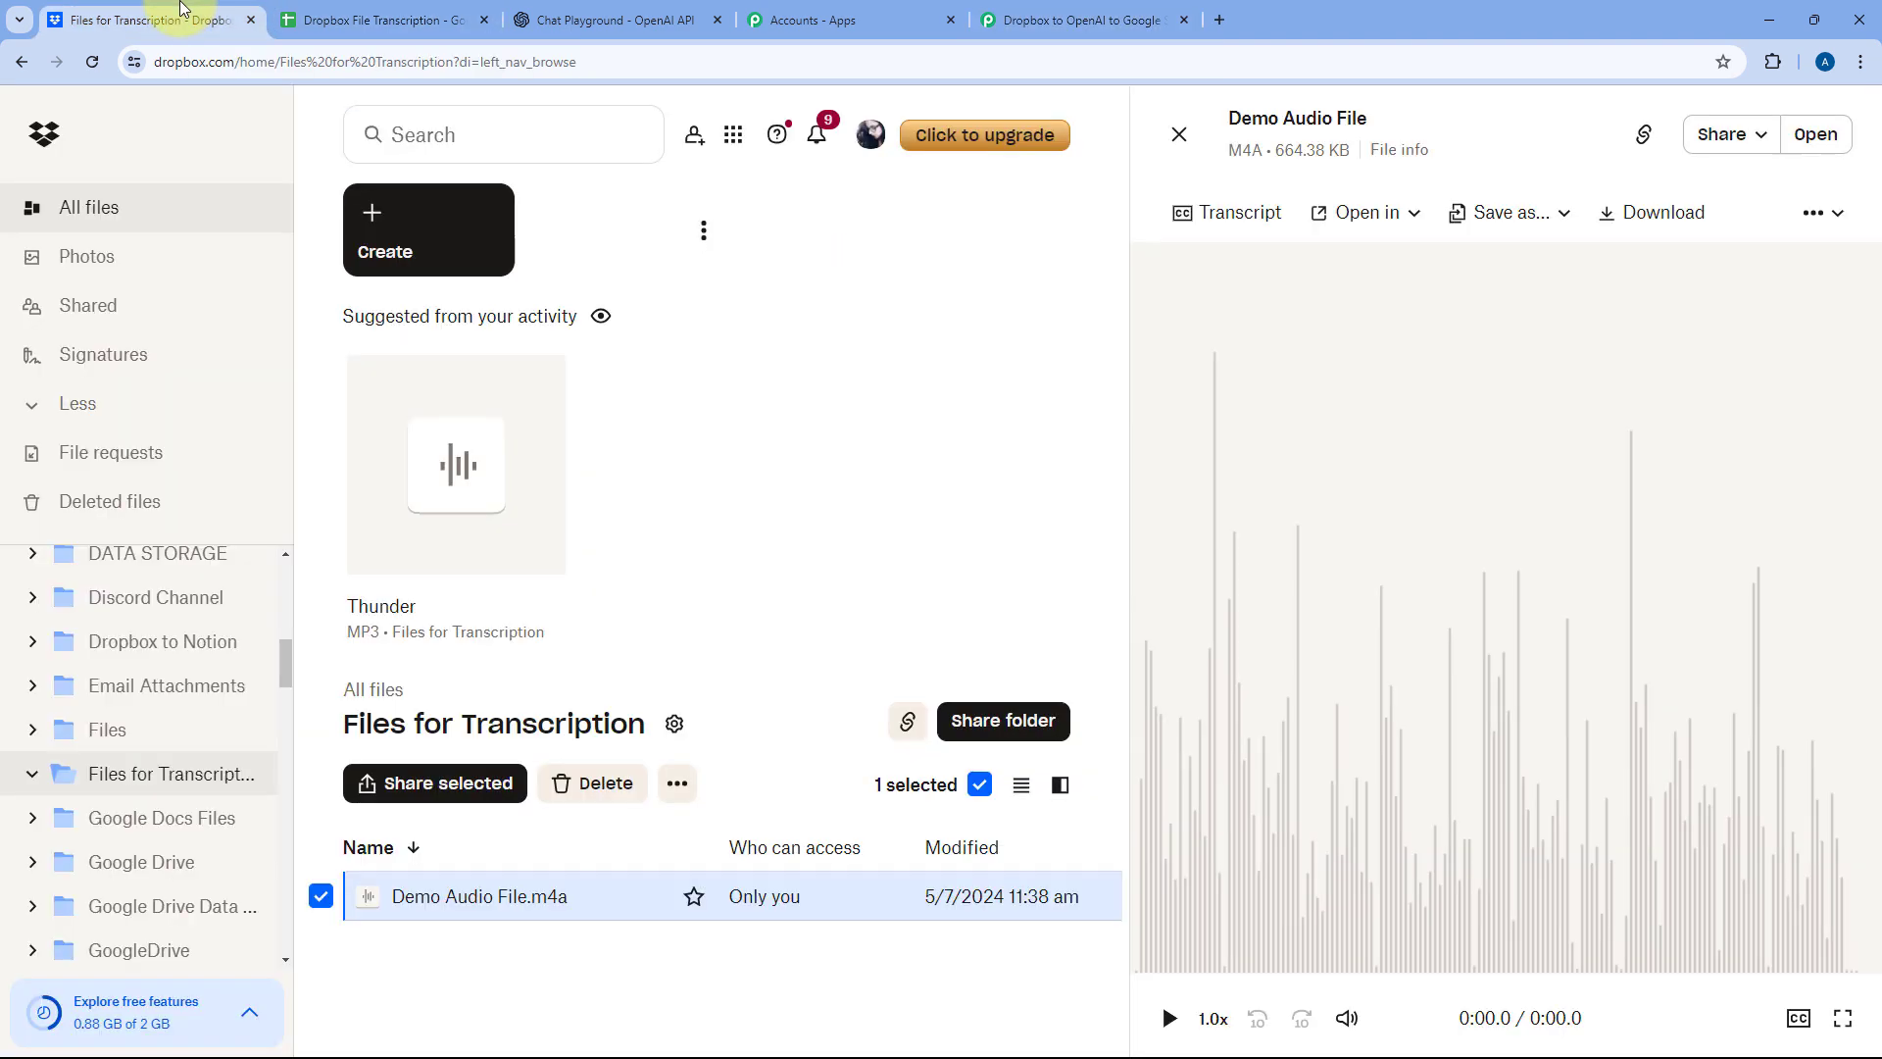
{"action": "left_click", "coordinate": [1180, 135]}
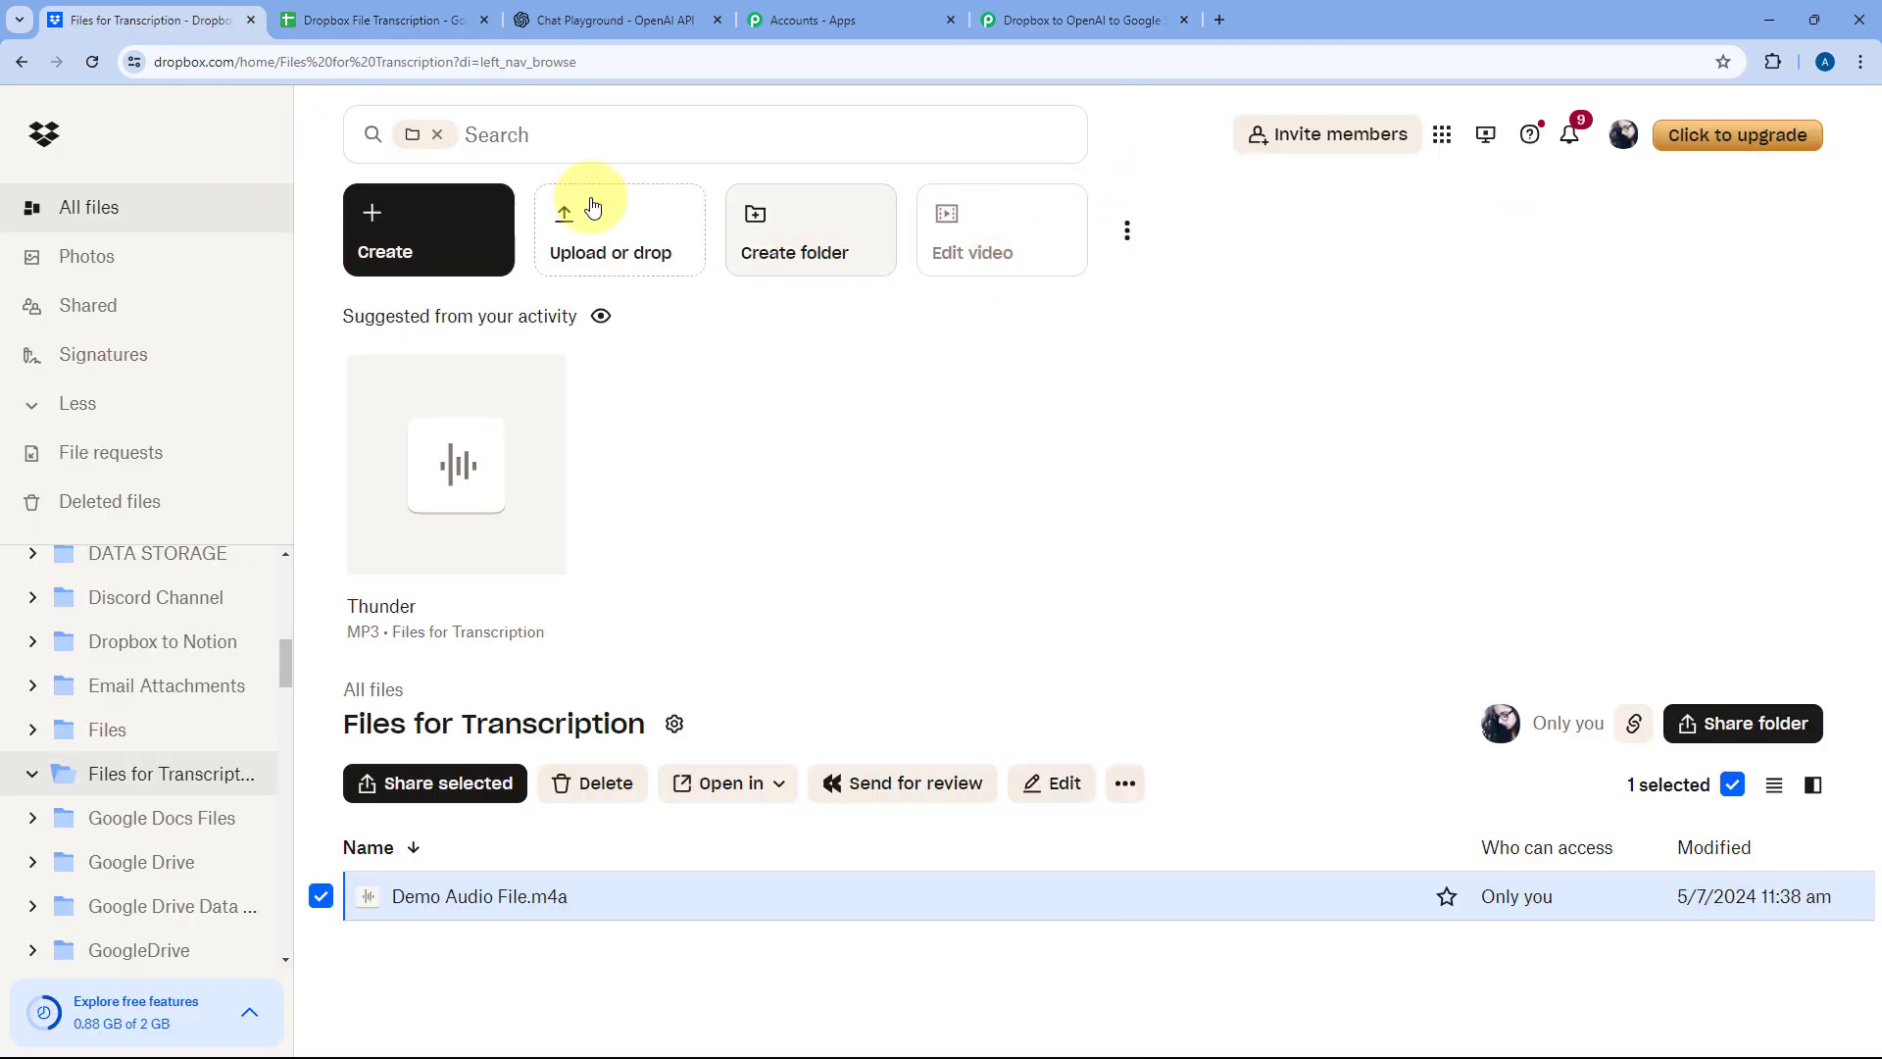
{"action": "left_click", "coordinate": [643, 210]}
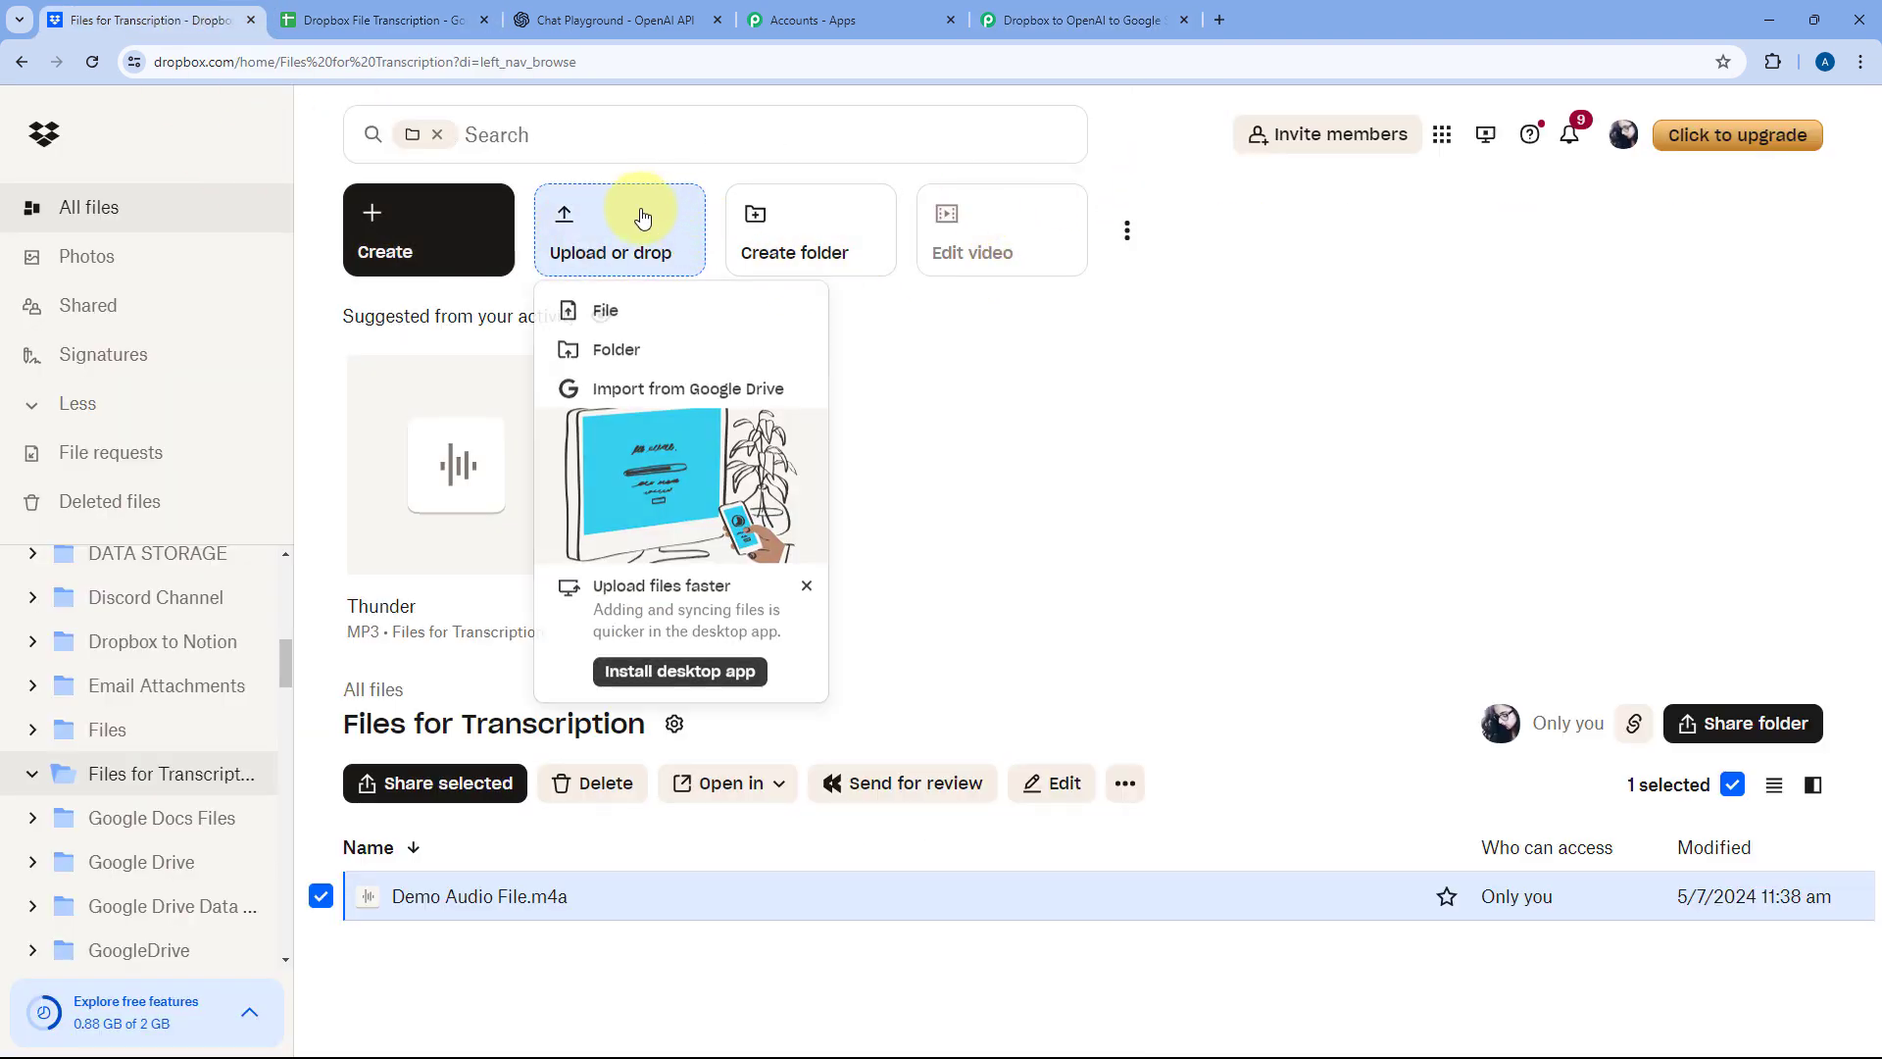
{"action": "left_click", "coordinate": [615, 311]}
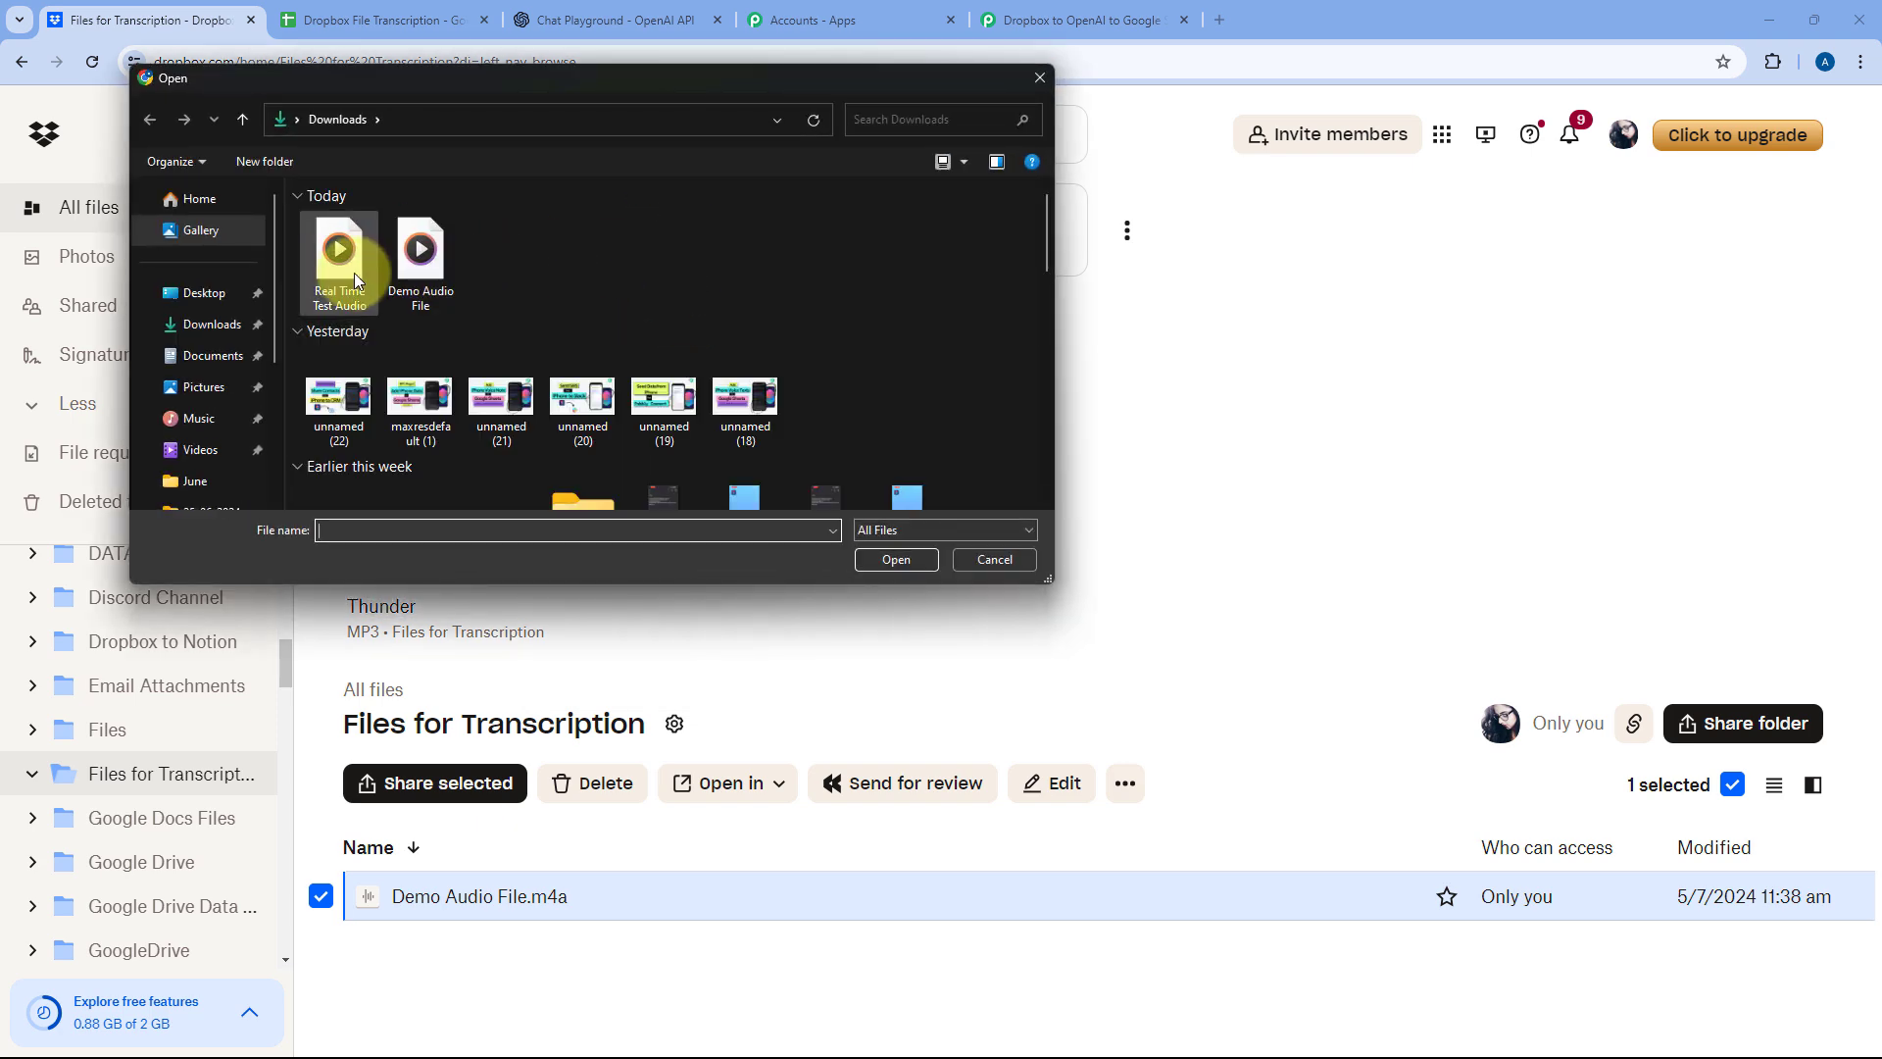
{"action": "left_click", "coordinate": [348, 264]}
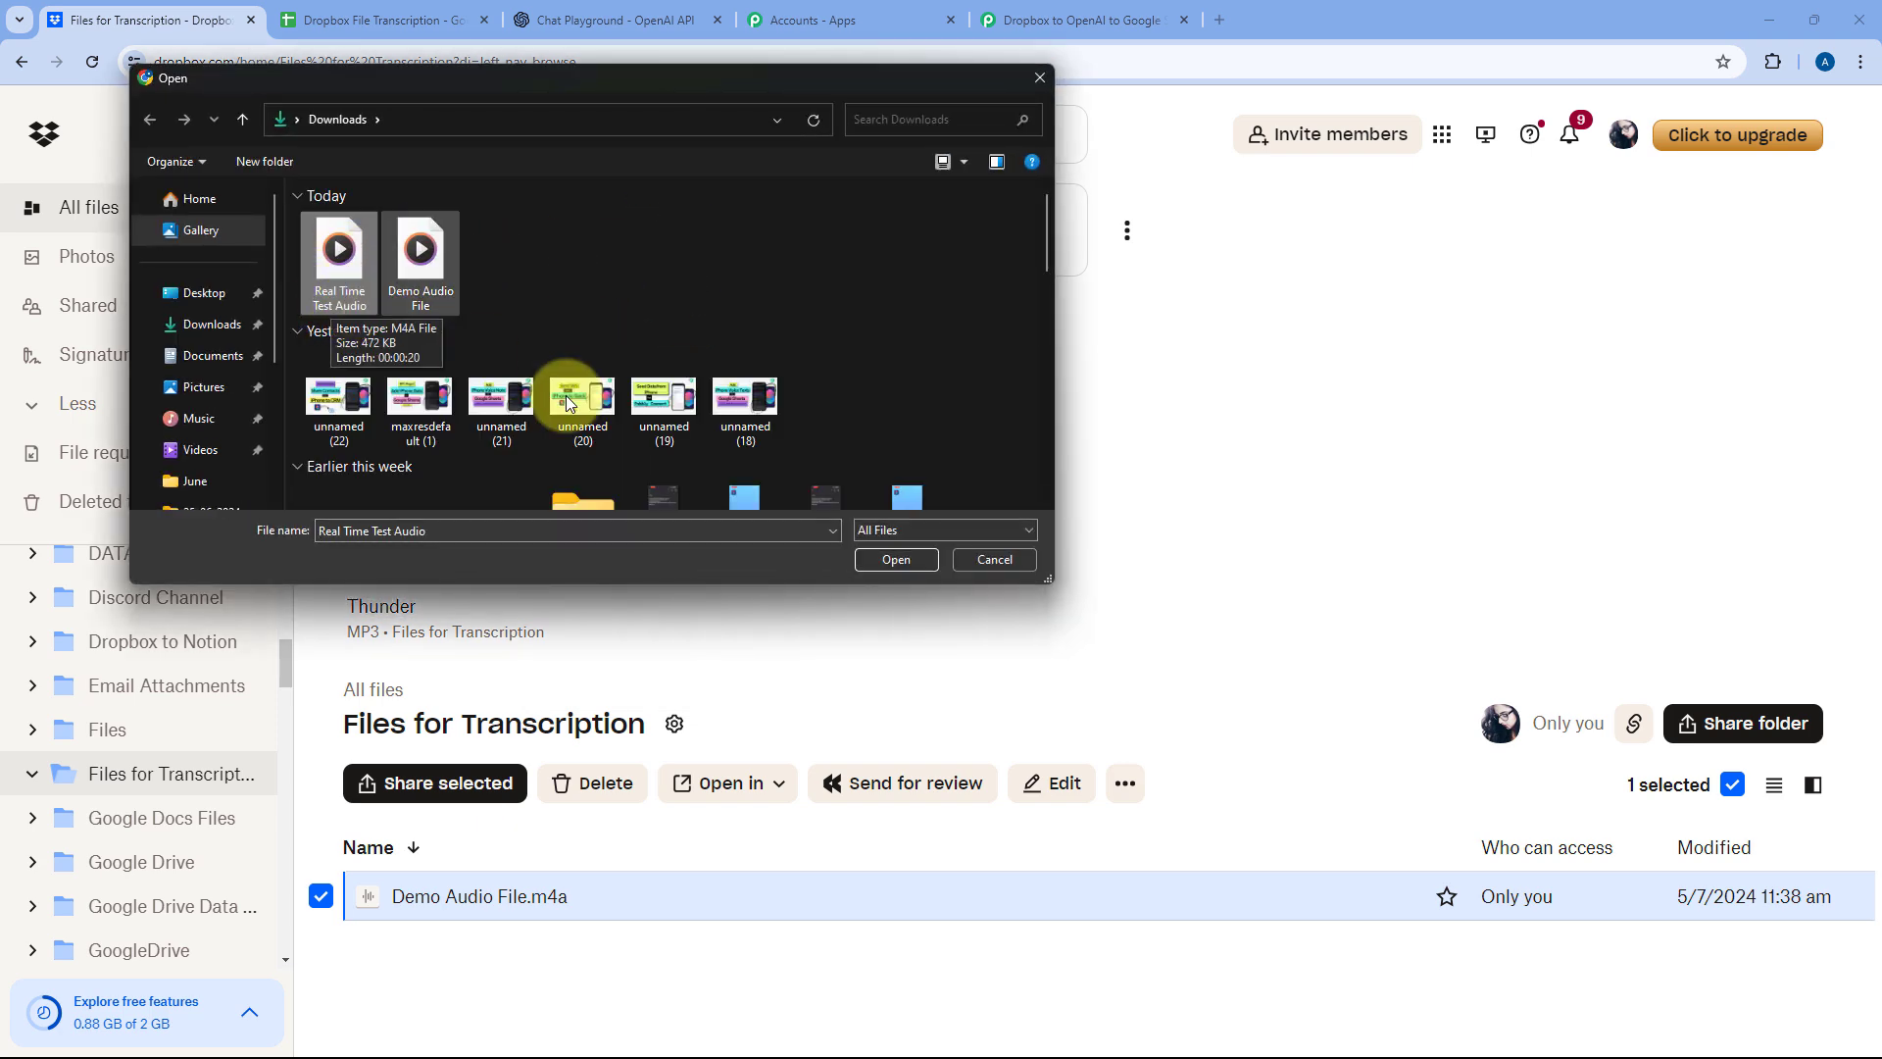
{"action": "left_click", "coordinate": [873, 555]}
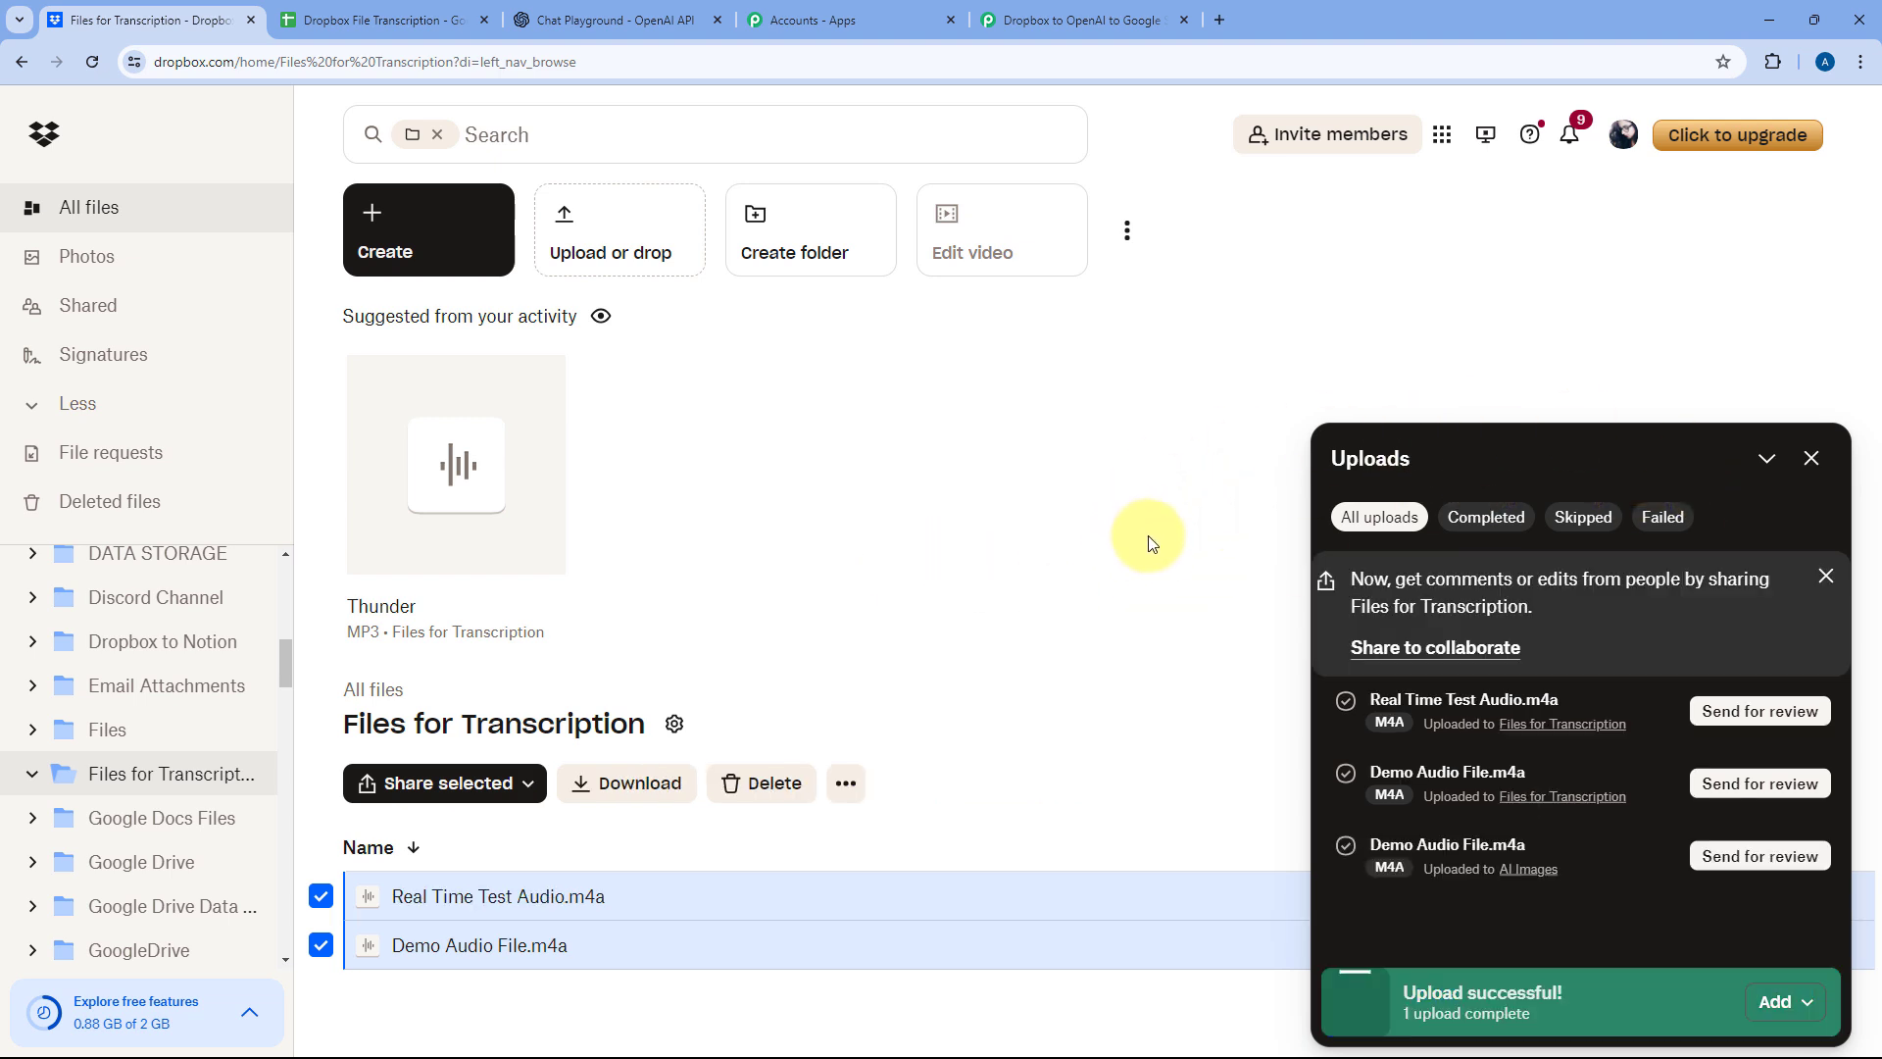
{"action": "left_click", "coordinate": [1809, 459]}
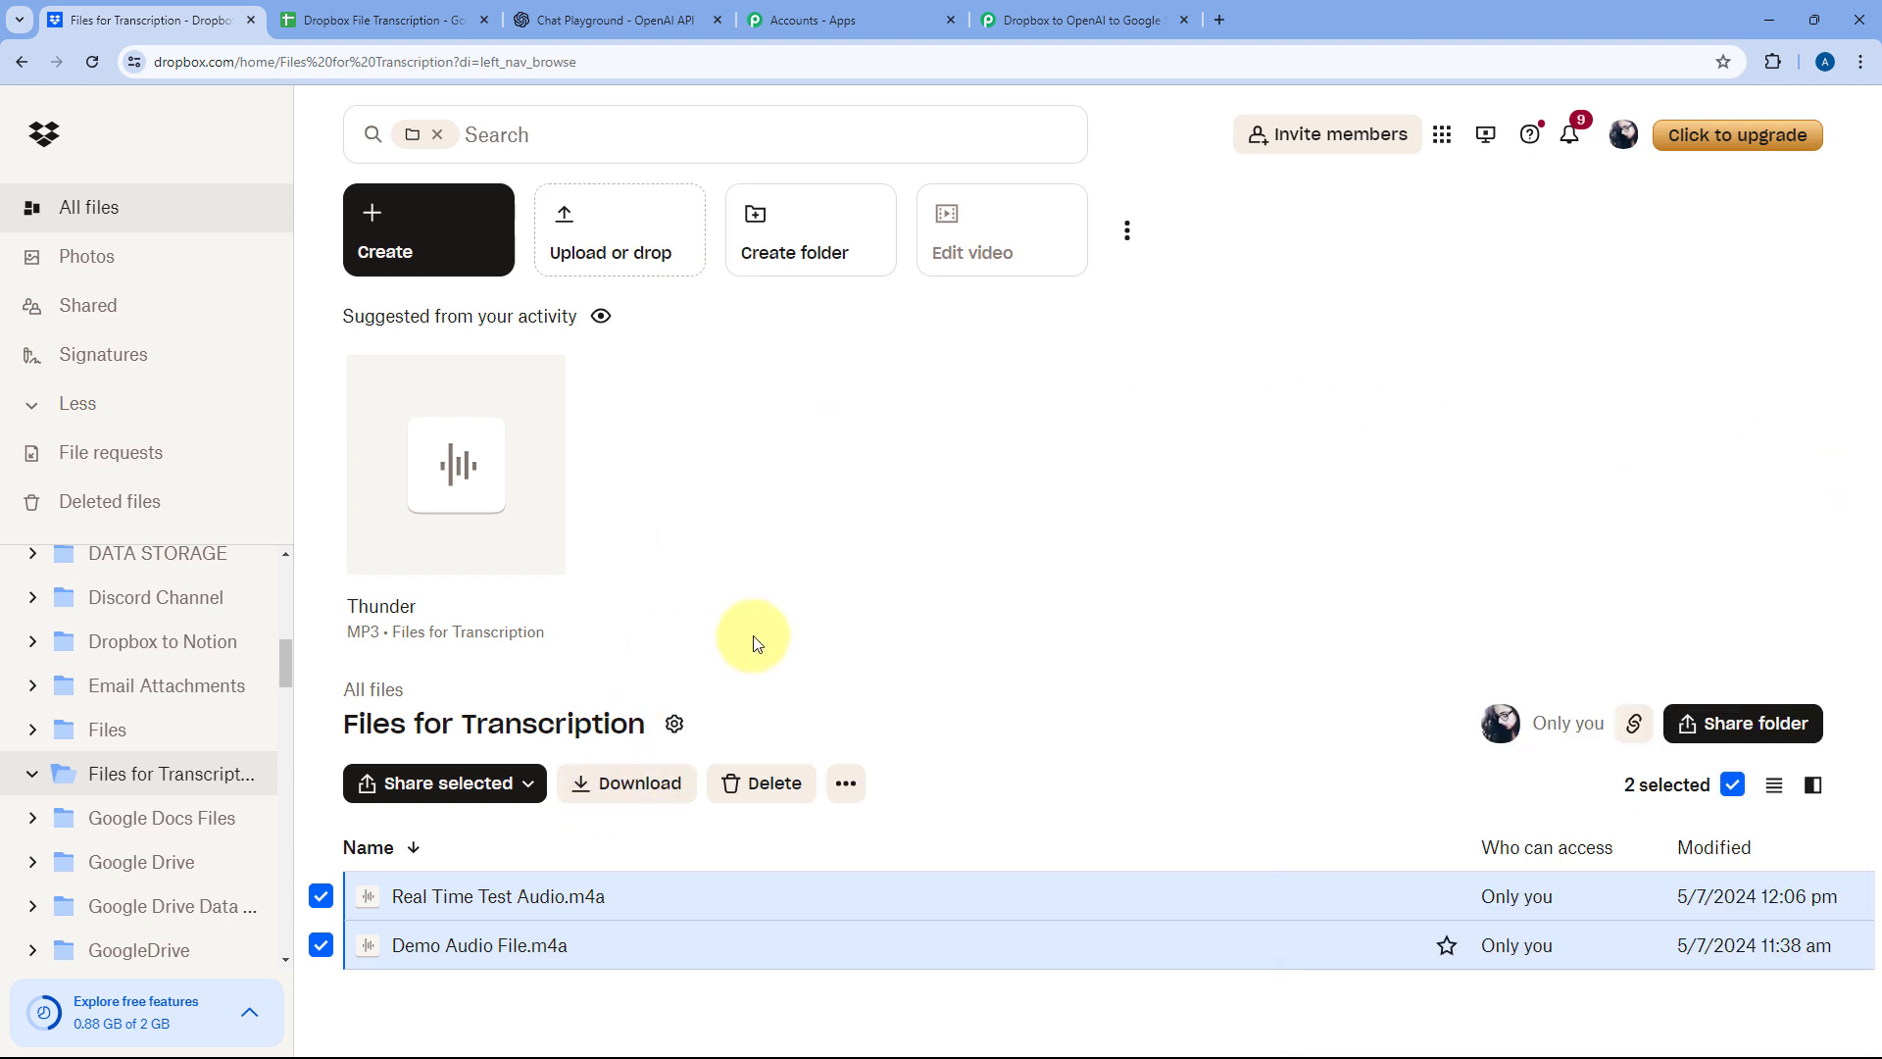
Step: Review the Pabbly Connect workflow, the Files for Transcription folder in Dropbox, and the Google Sheets spreadsheet, and return to the workflow
{"action": "left_click", "coordinate": [1039, 19]}
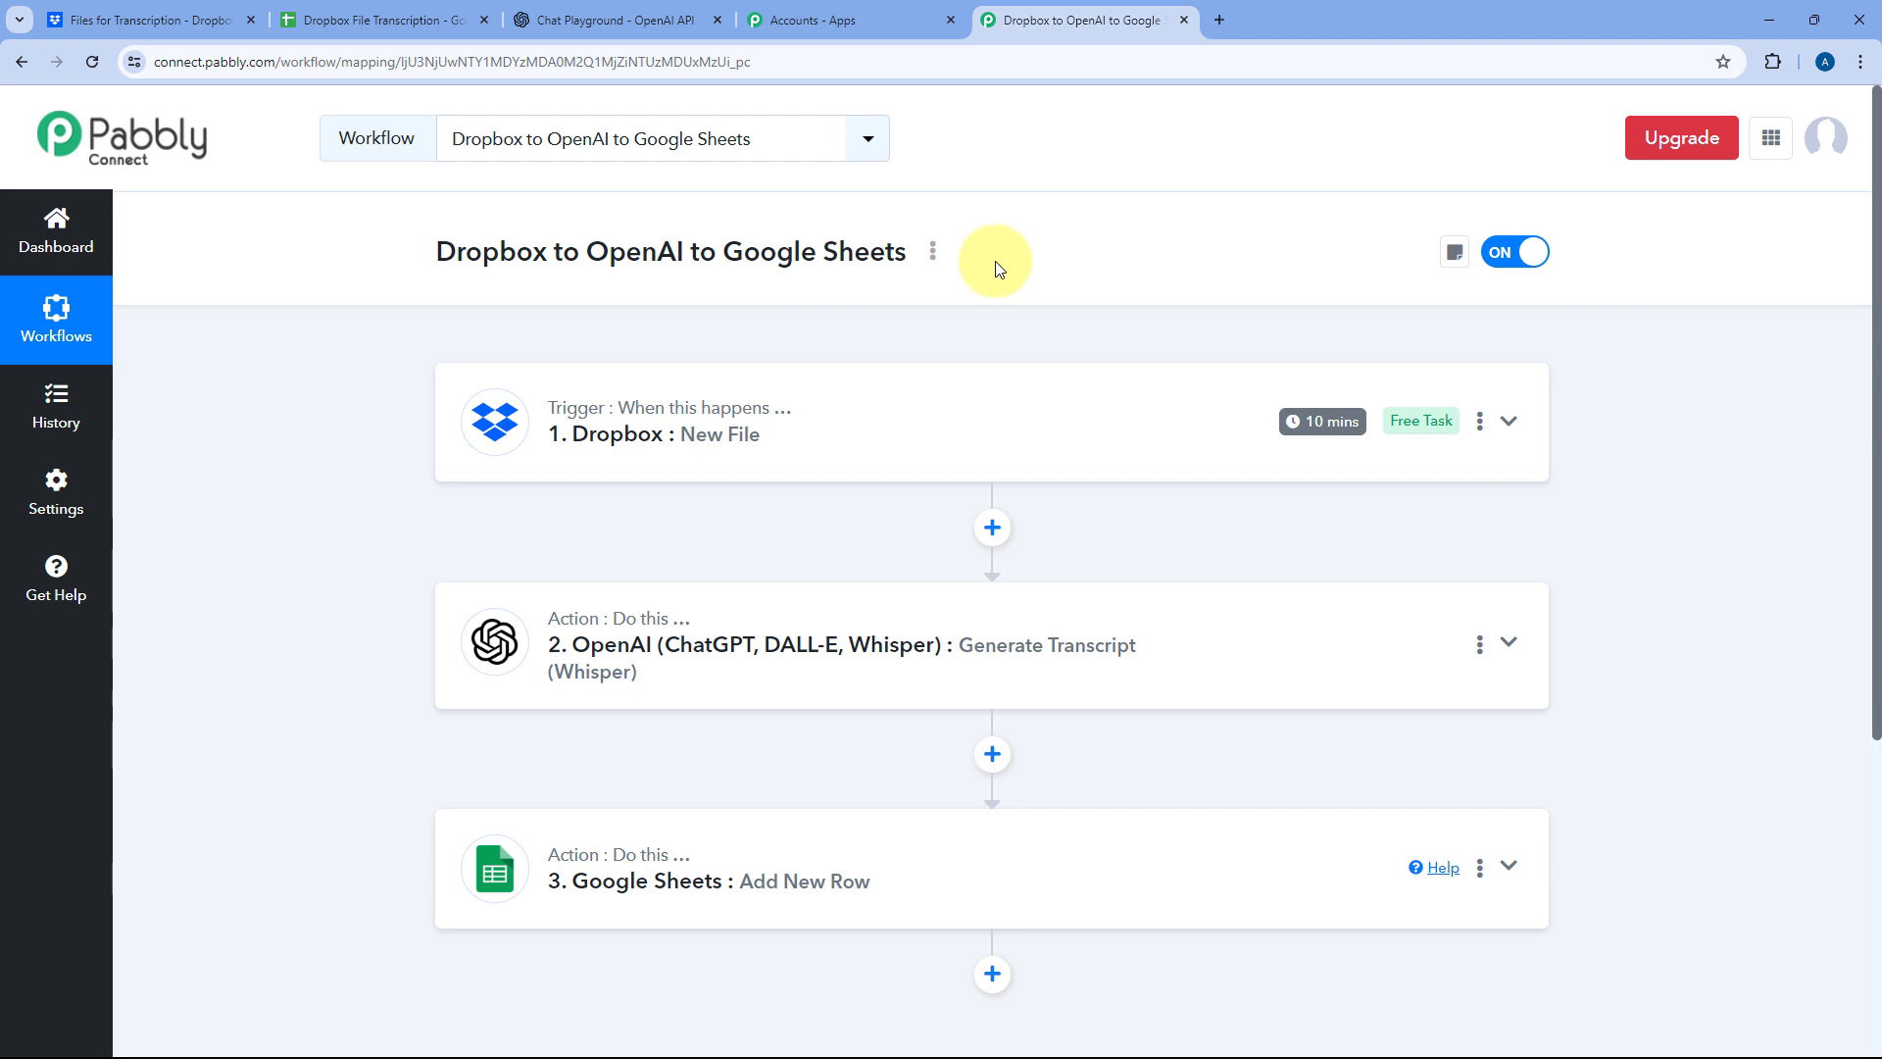
{"action": "left_click", "coordinate": [133, 20]}
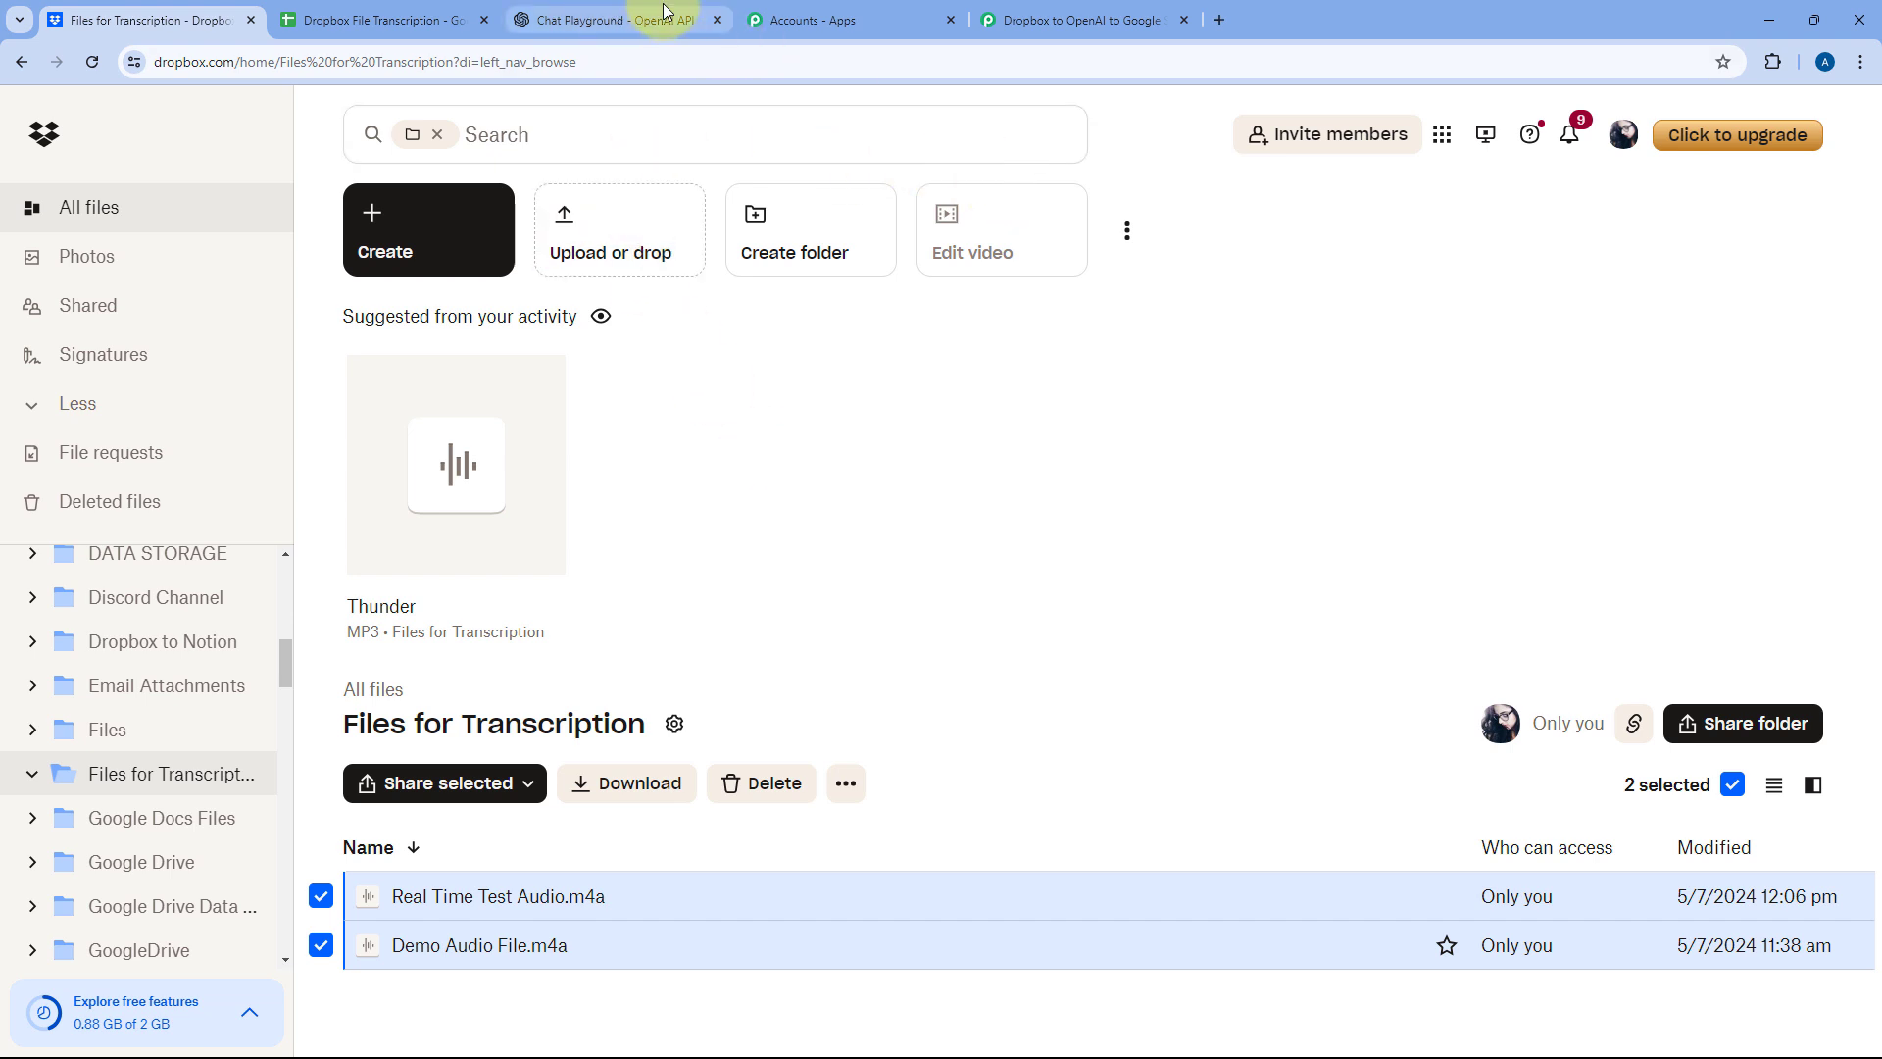
{"action": "left_click", "coordinate": [438, 8]}
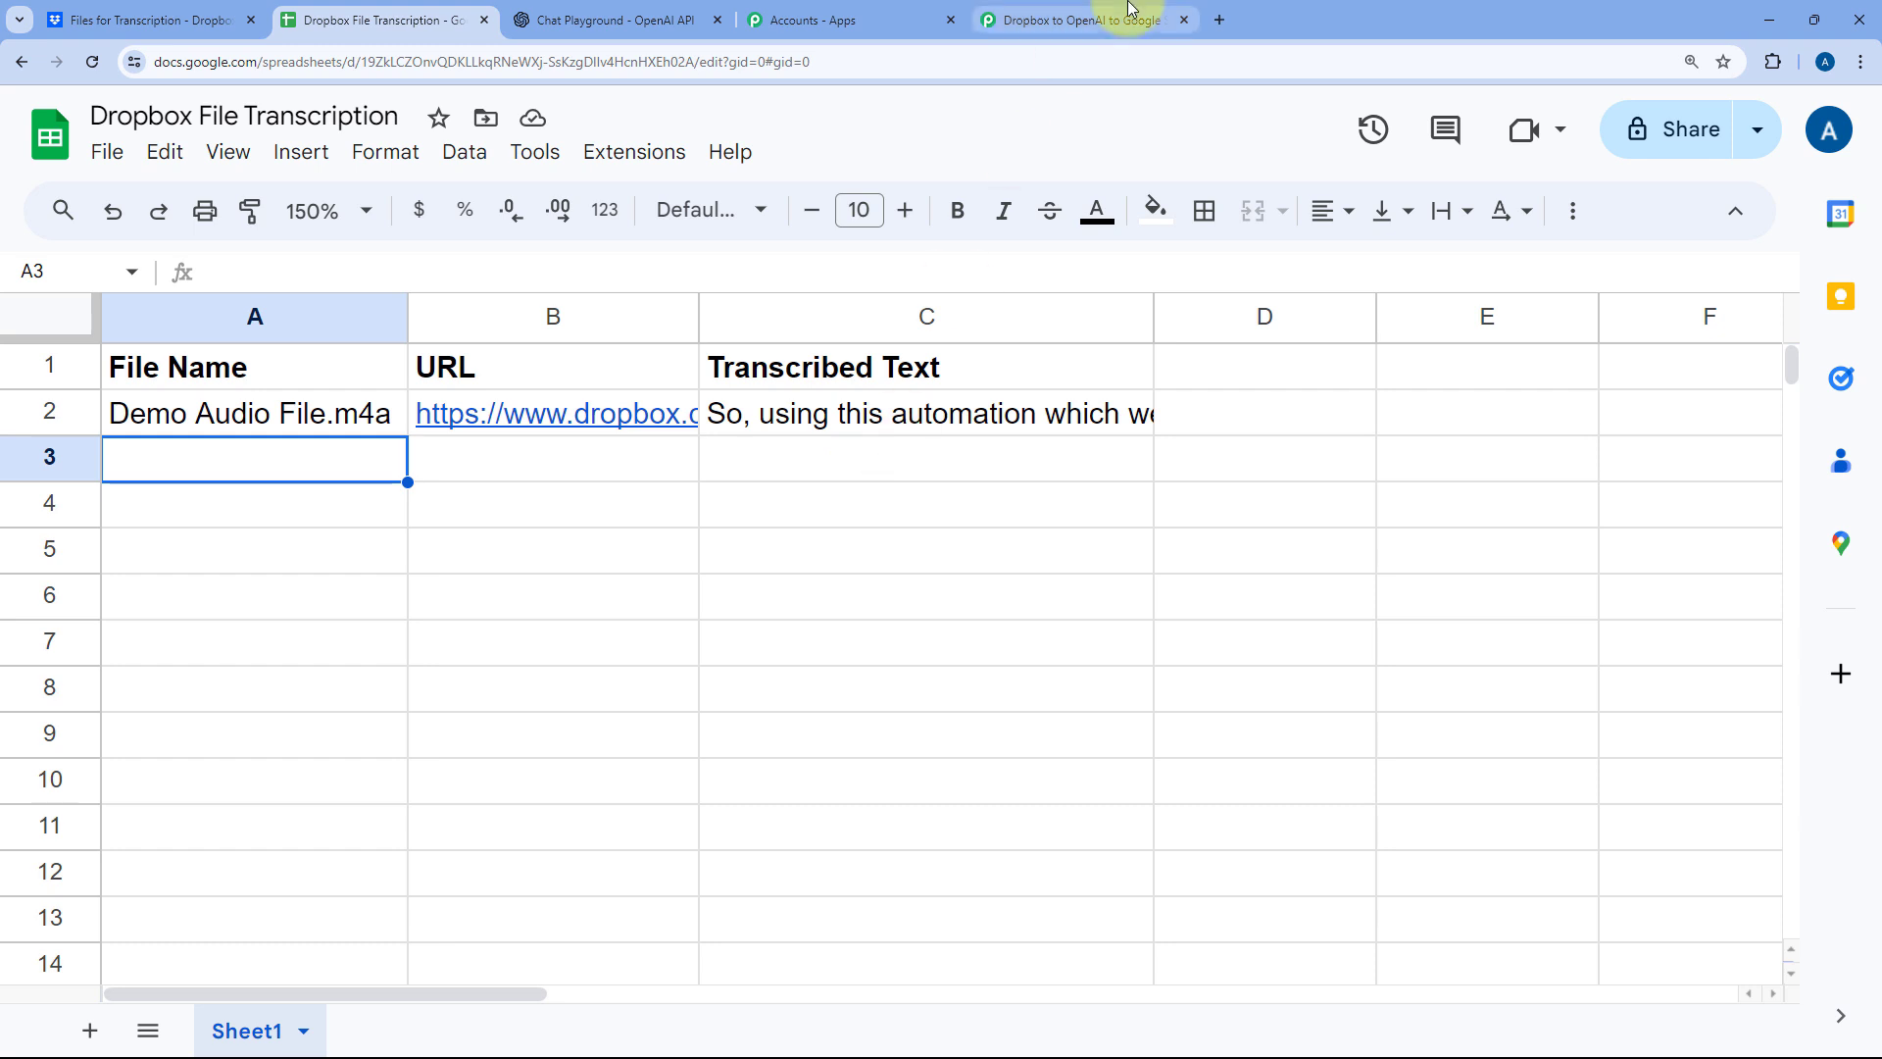
{"action": "left_click", "coordinate": [1057, 16]}
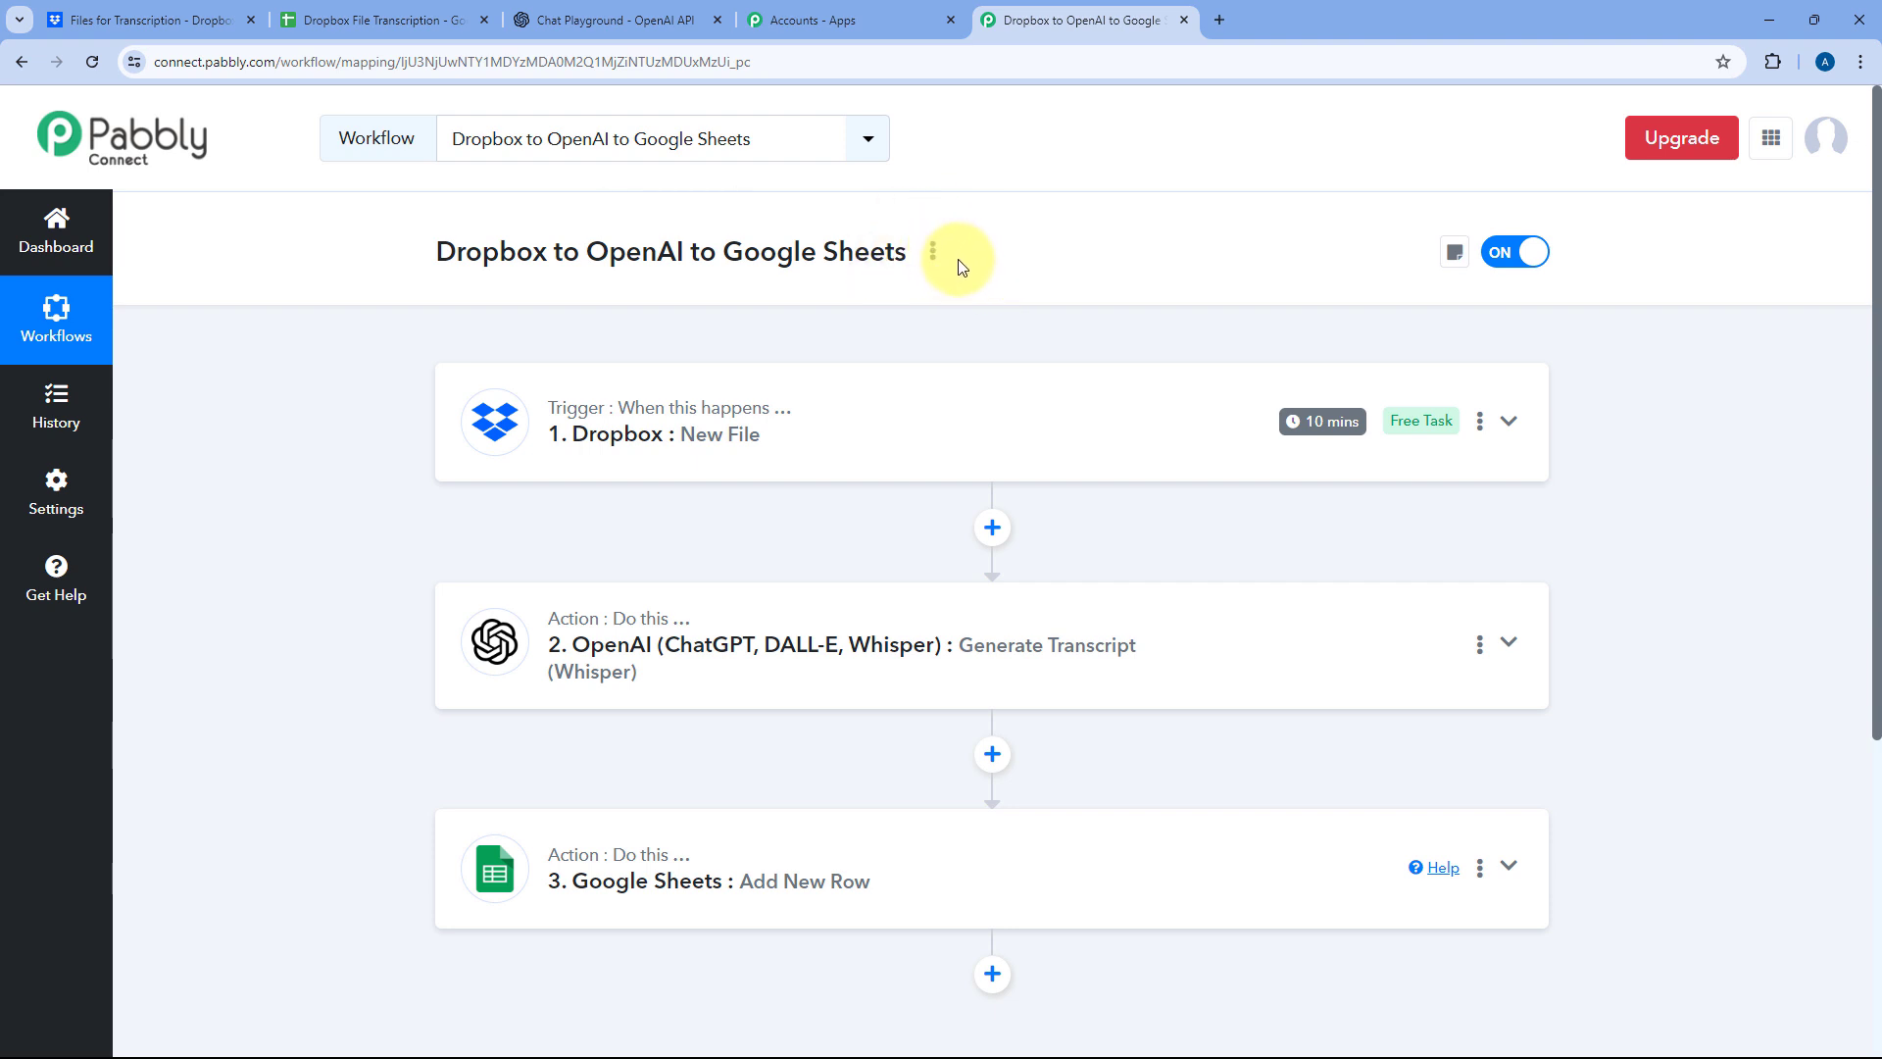
Step: Inspect the file name, URL and transcribed text in row 3 of the spreadsheet, and return through Dropbox to the Pabbly Connect workflow
{"action": "left_click", "coordinate": [294, 20]}
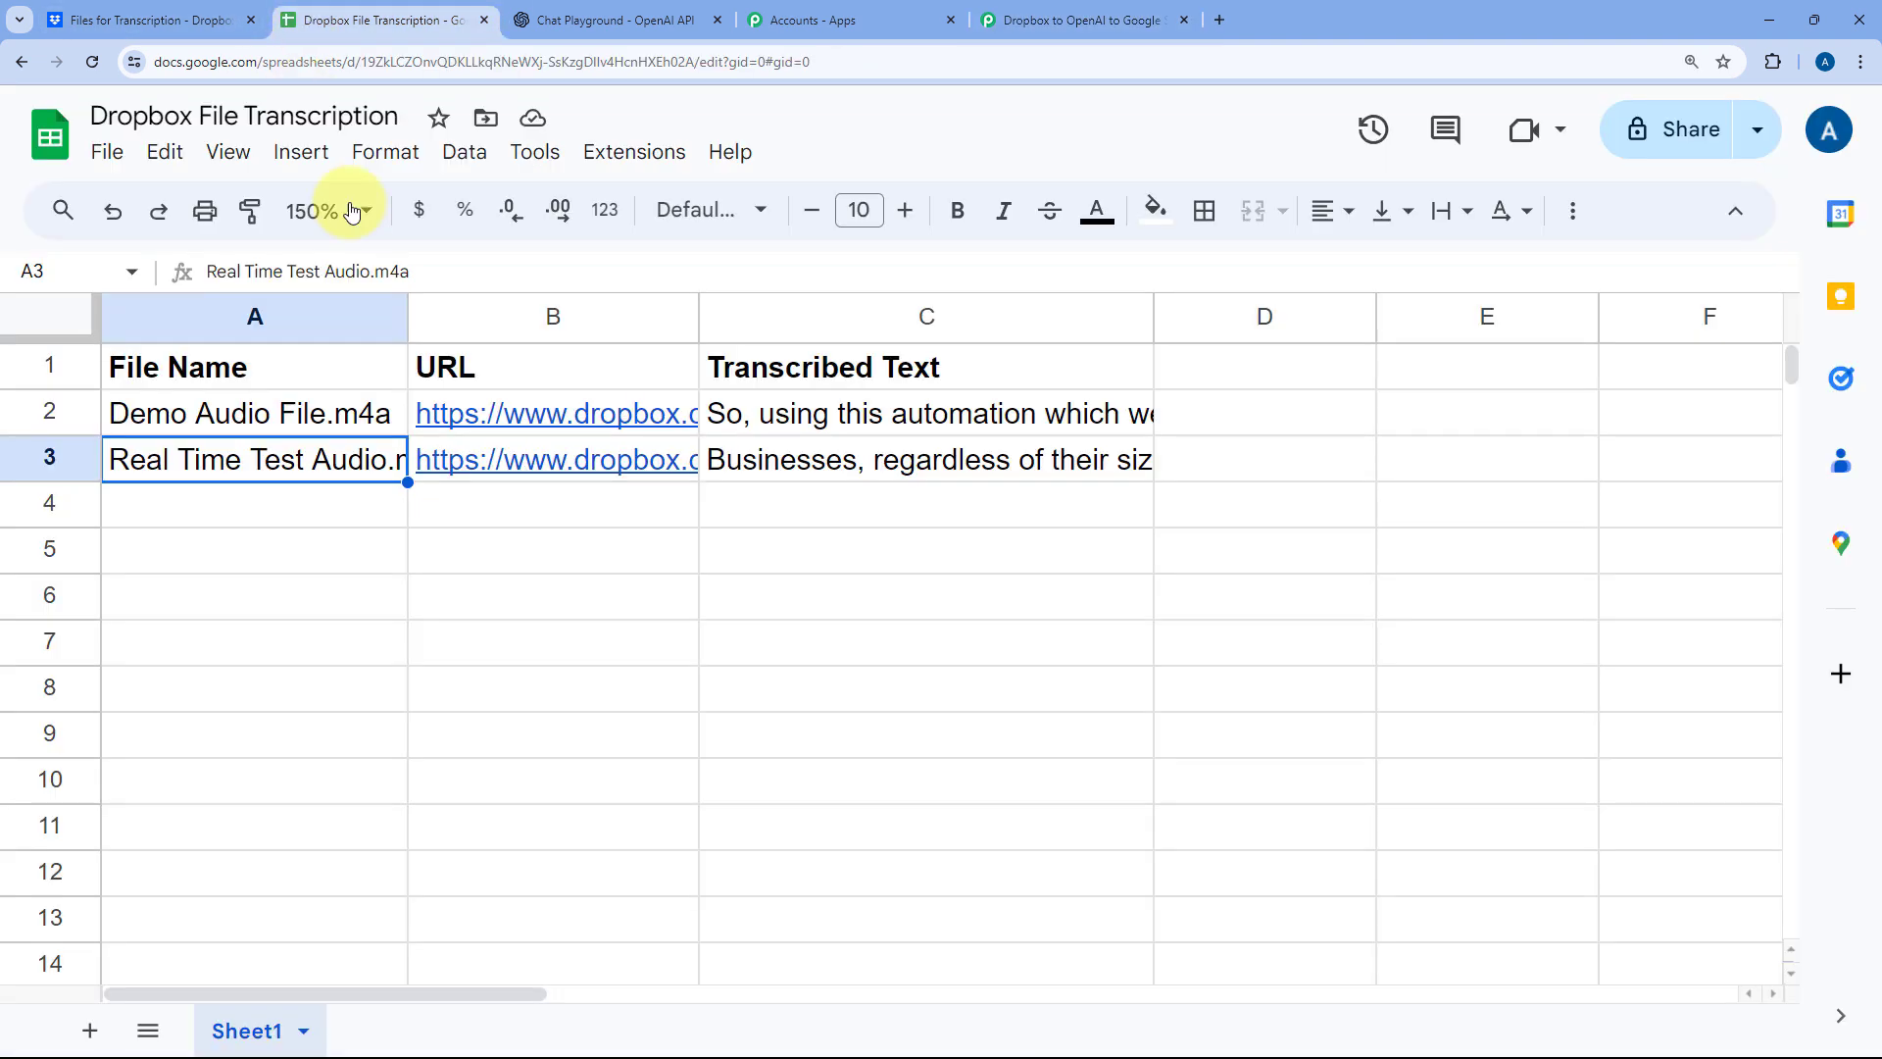
{"action": "double_click", "coordinate": [280, 466]}
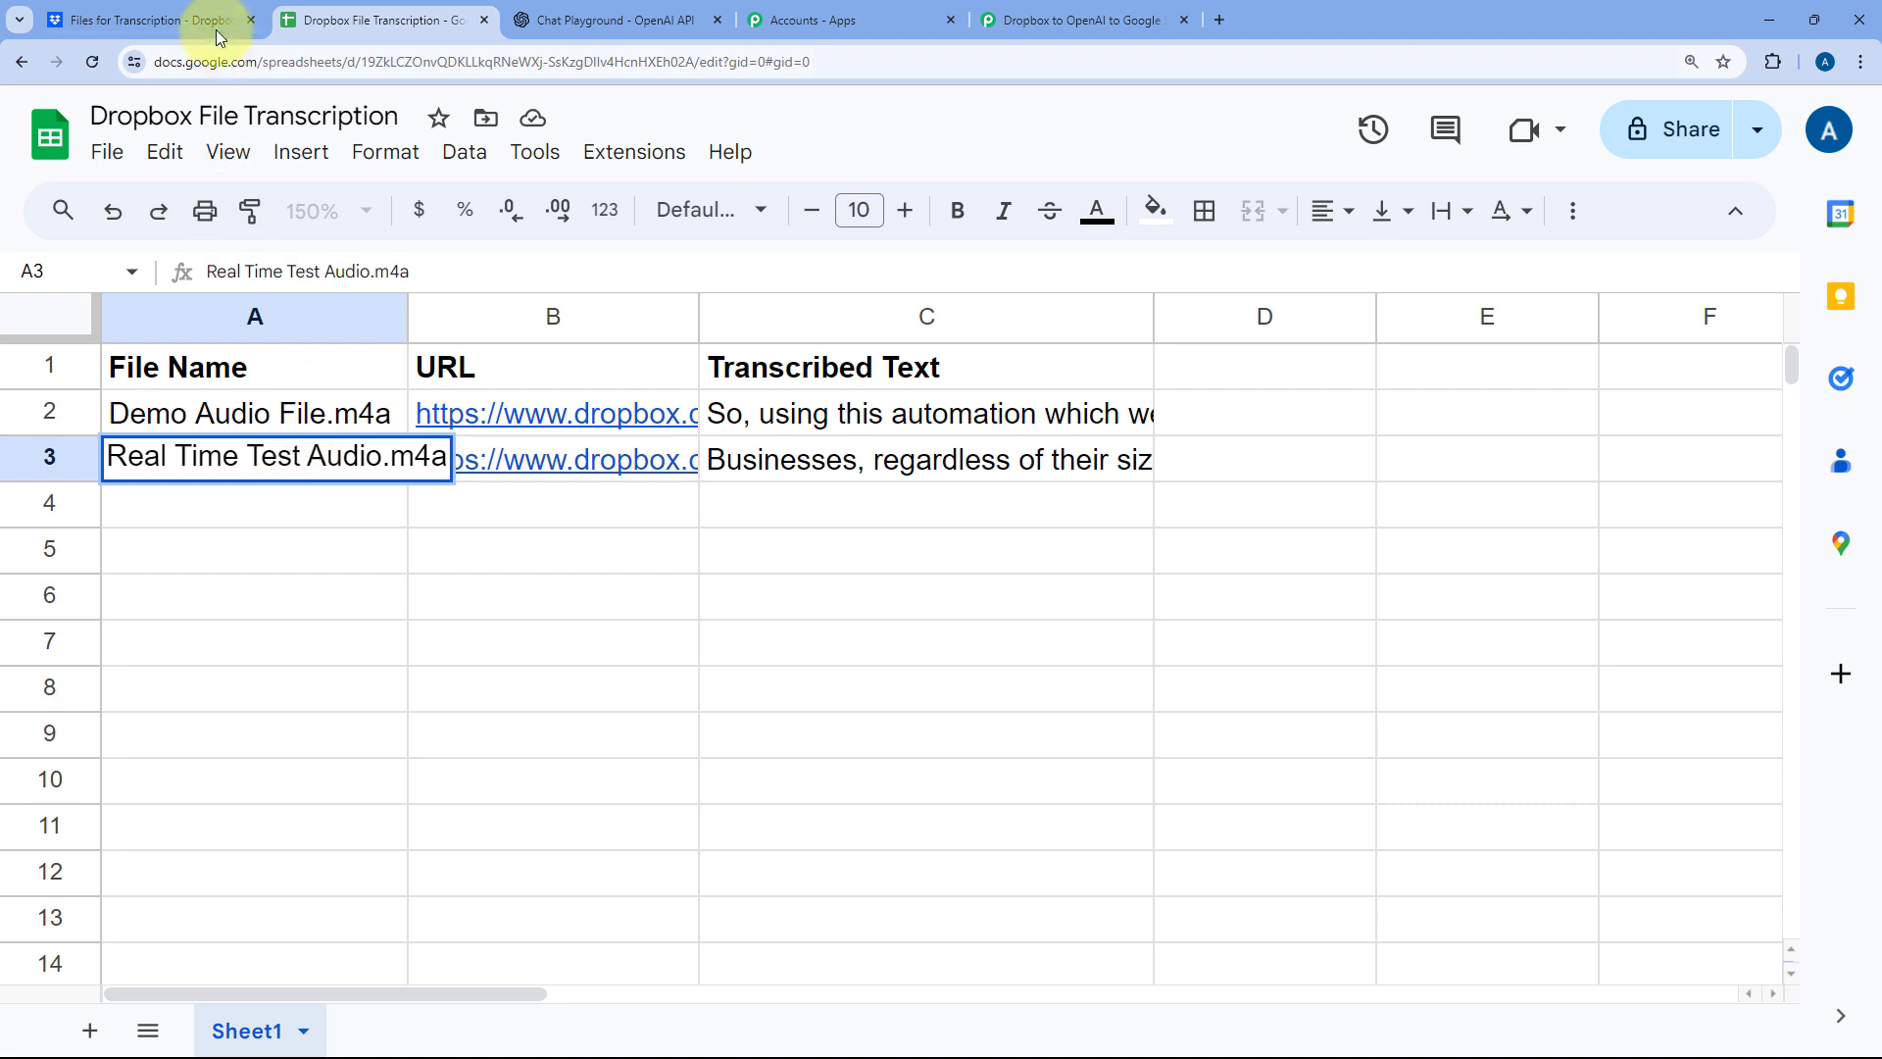
{"action": "left_click", "coordinate": [638, 468]}
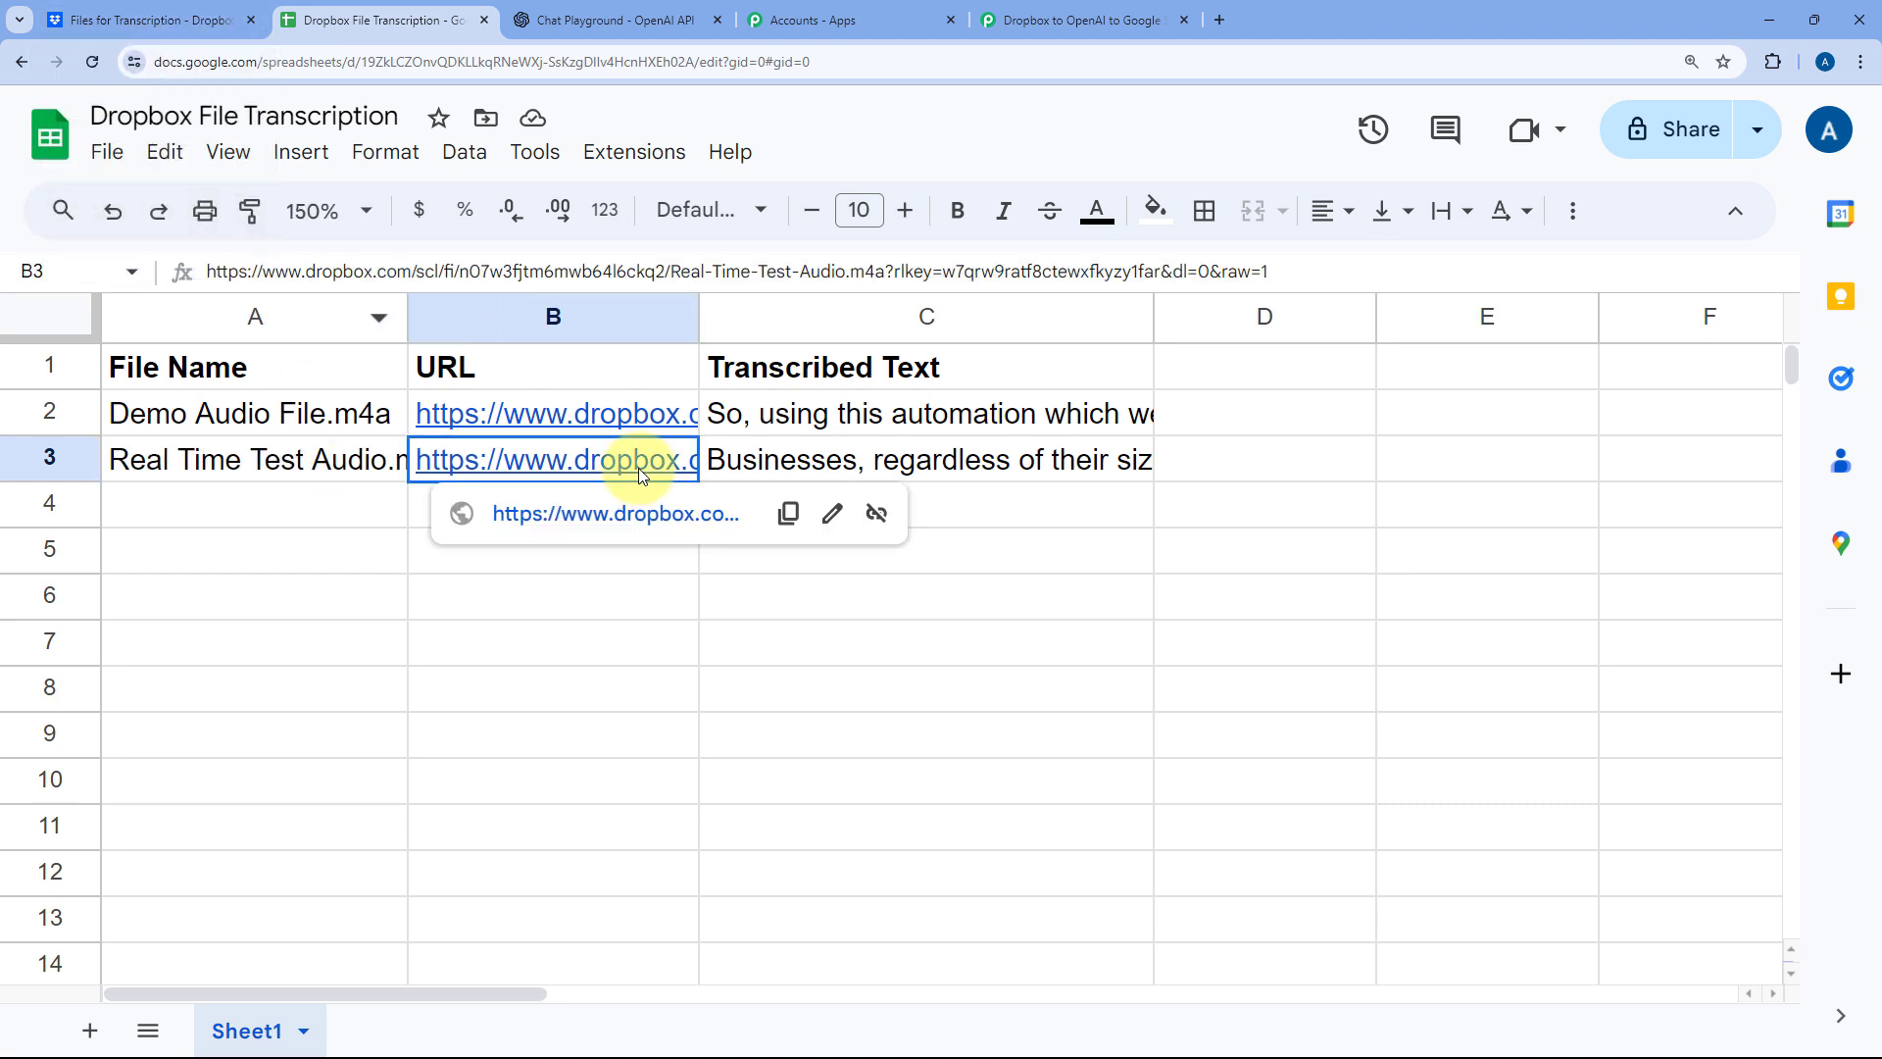
{"action": "double_click", "coordinate": [845, 459]}
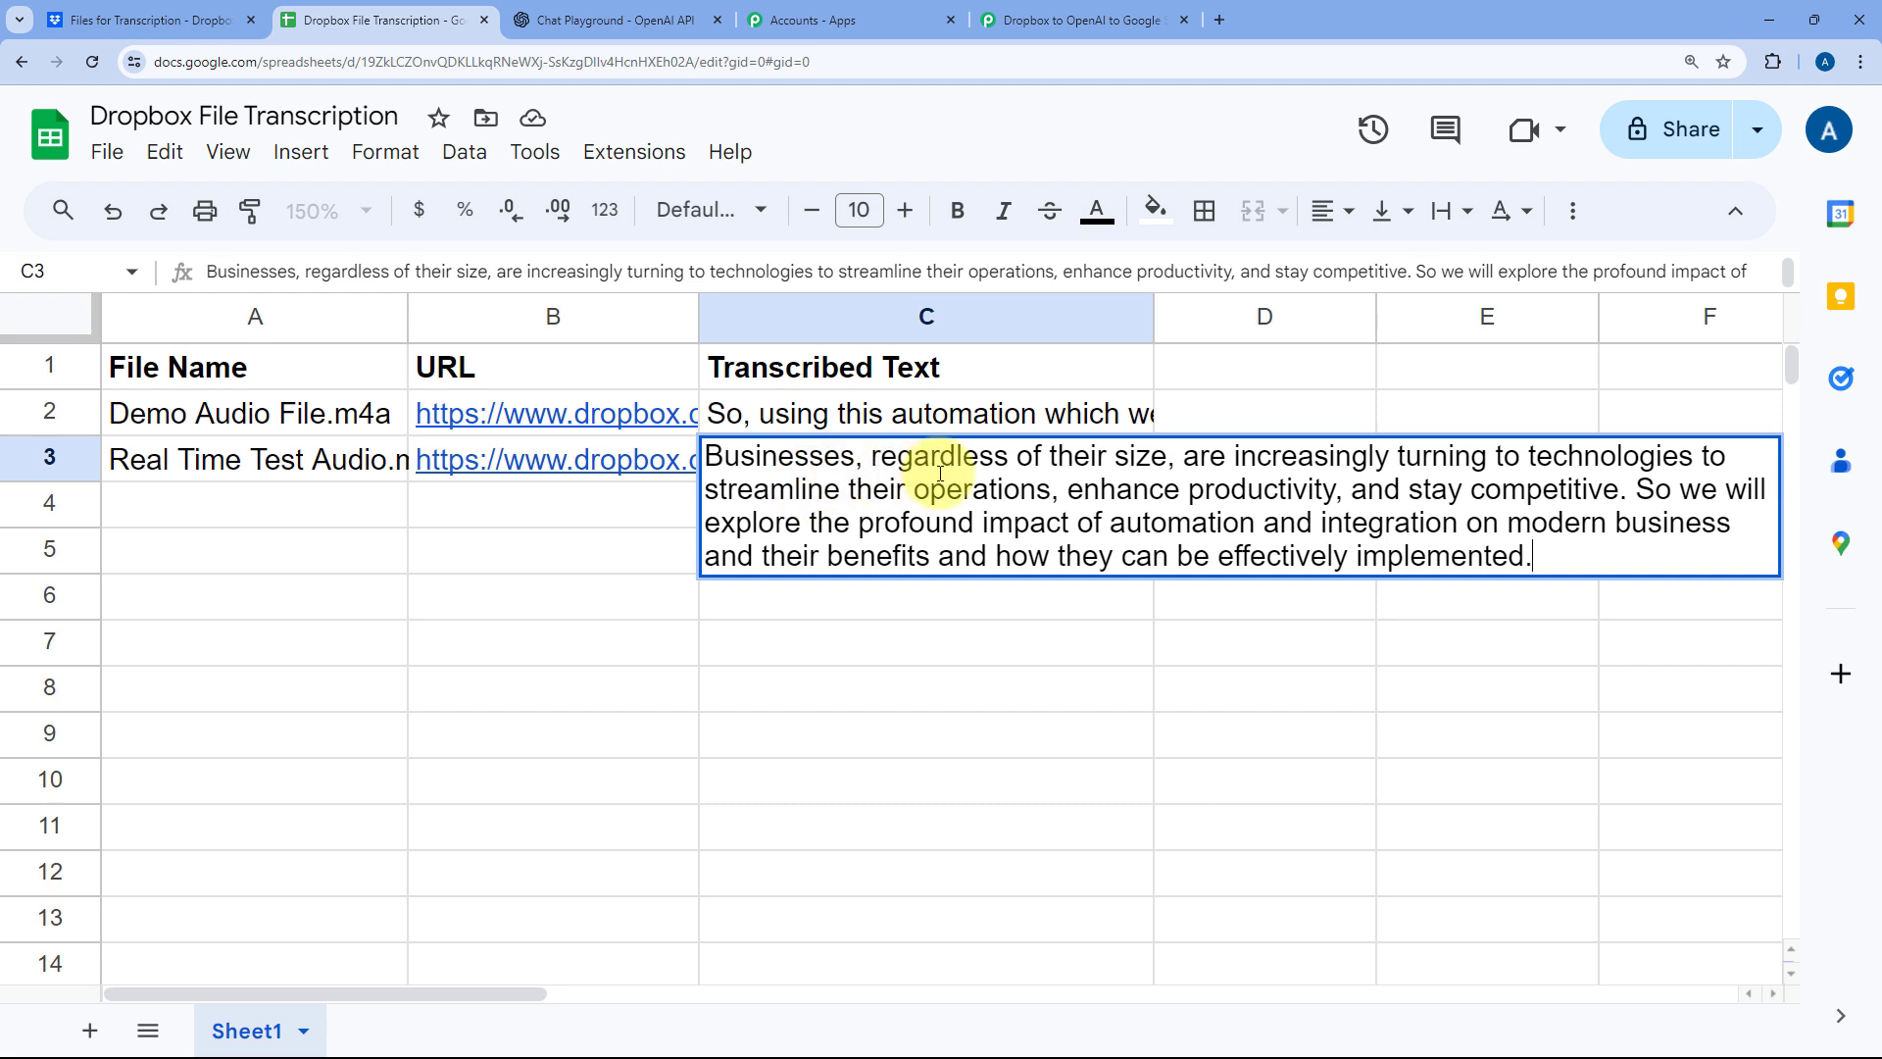
{"action": "left_click_drag", "start_coordinate": [1545, 561], "coordinate": [693, 454]}
{"action": "left_click", "coordinate": [655, 497]}
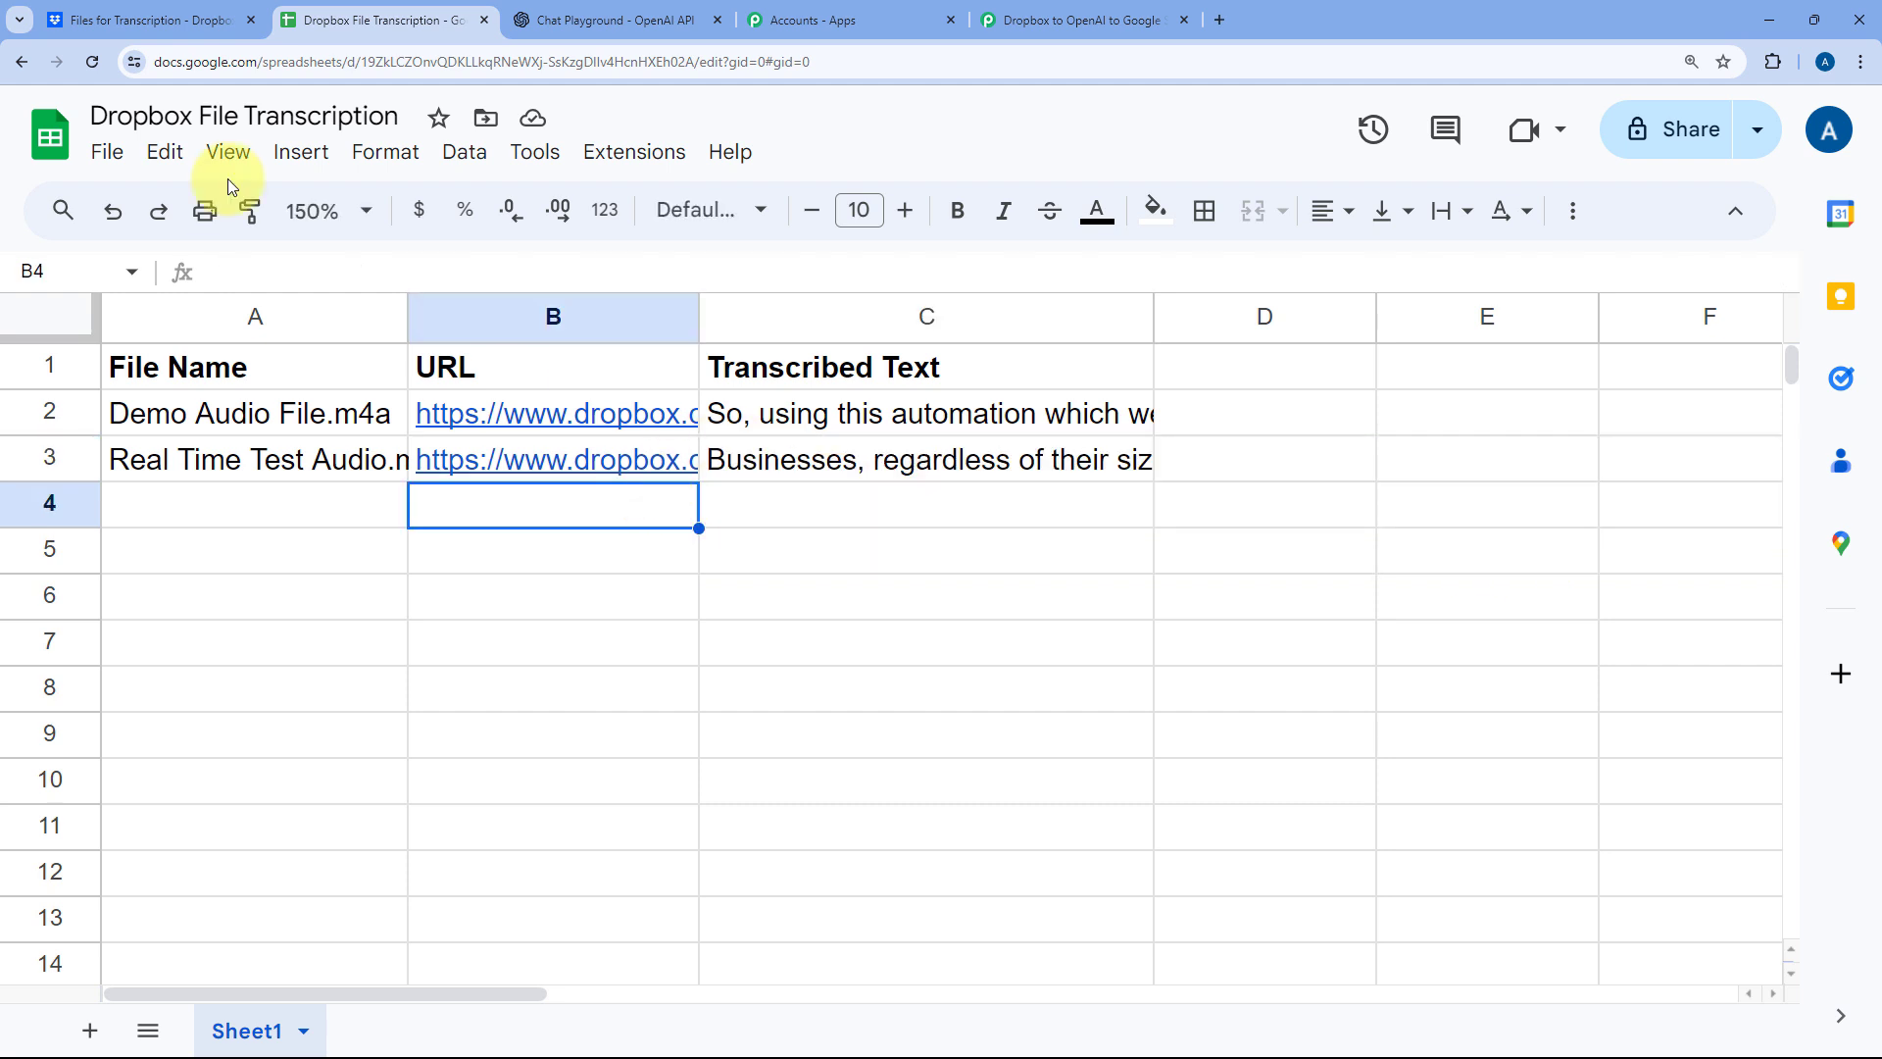
{"action": "left_click", "coordinate": [145, 22]}
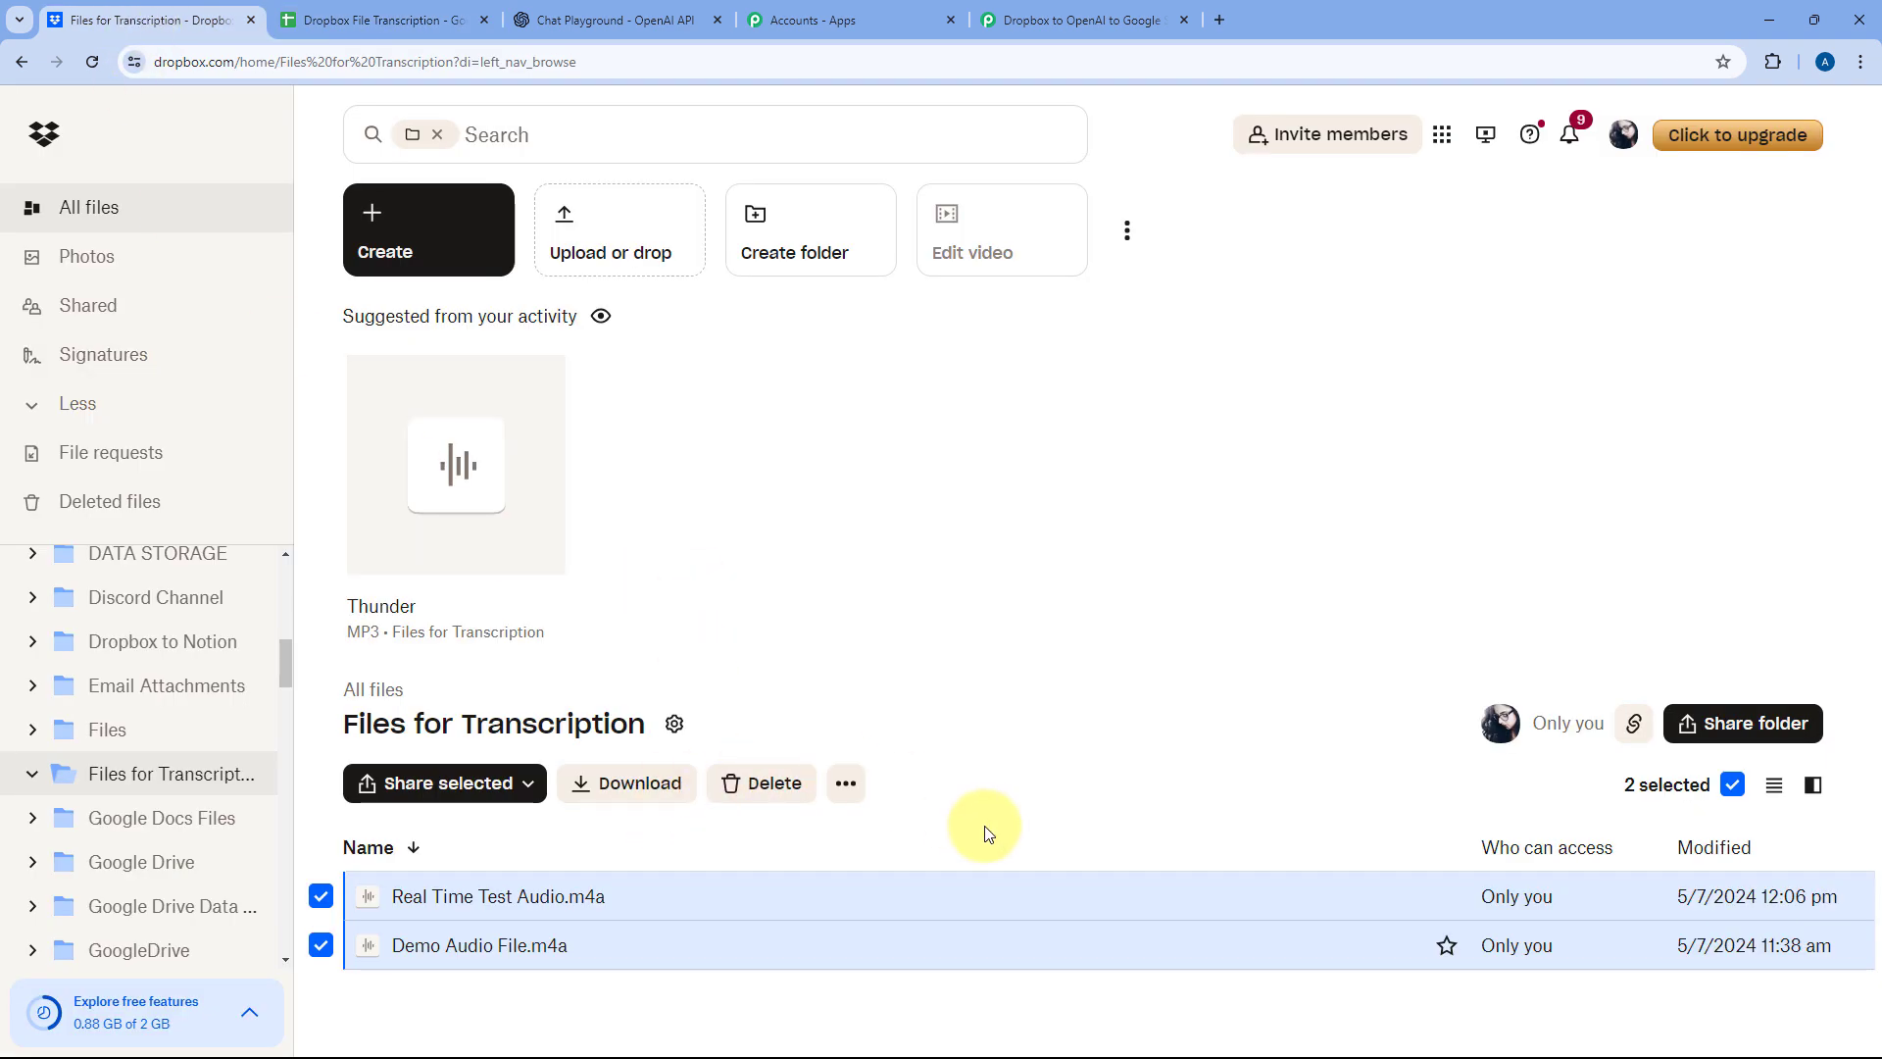
{"action": "left_click", "coordinate": [1078, 19]}
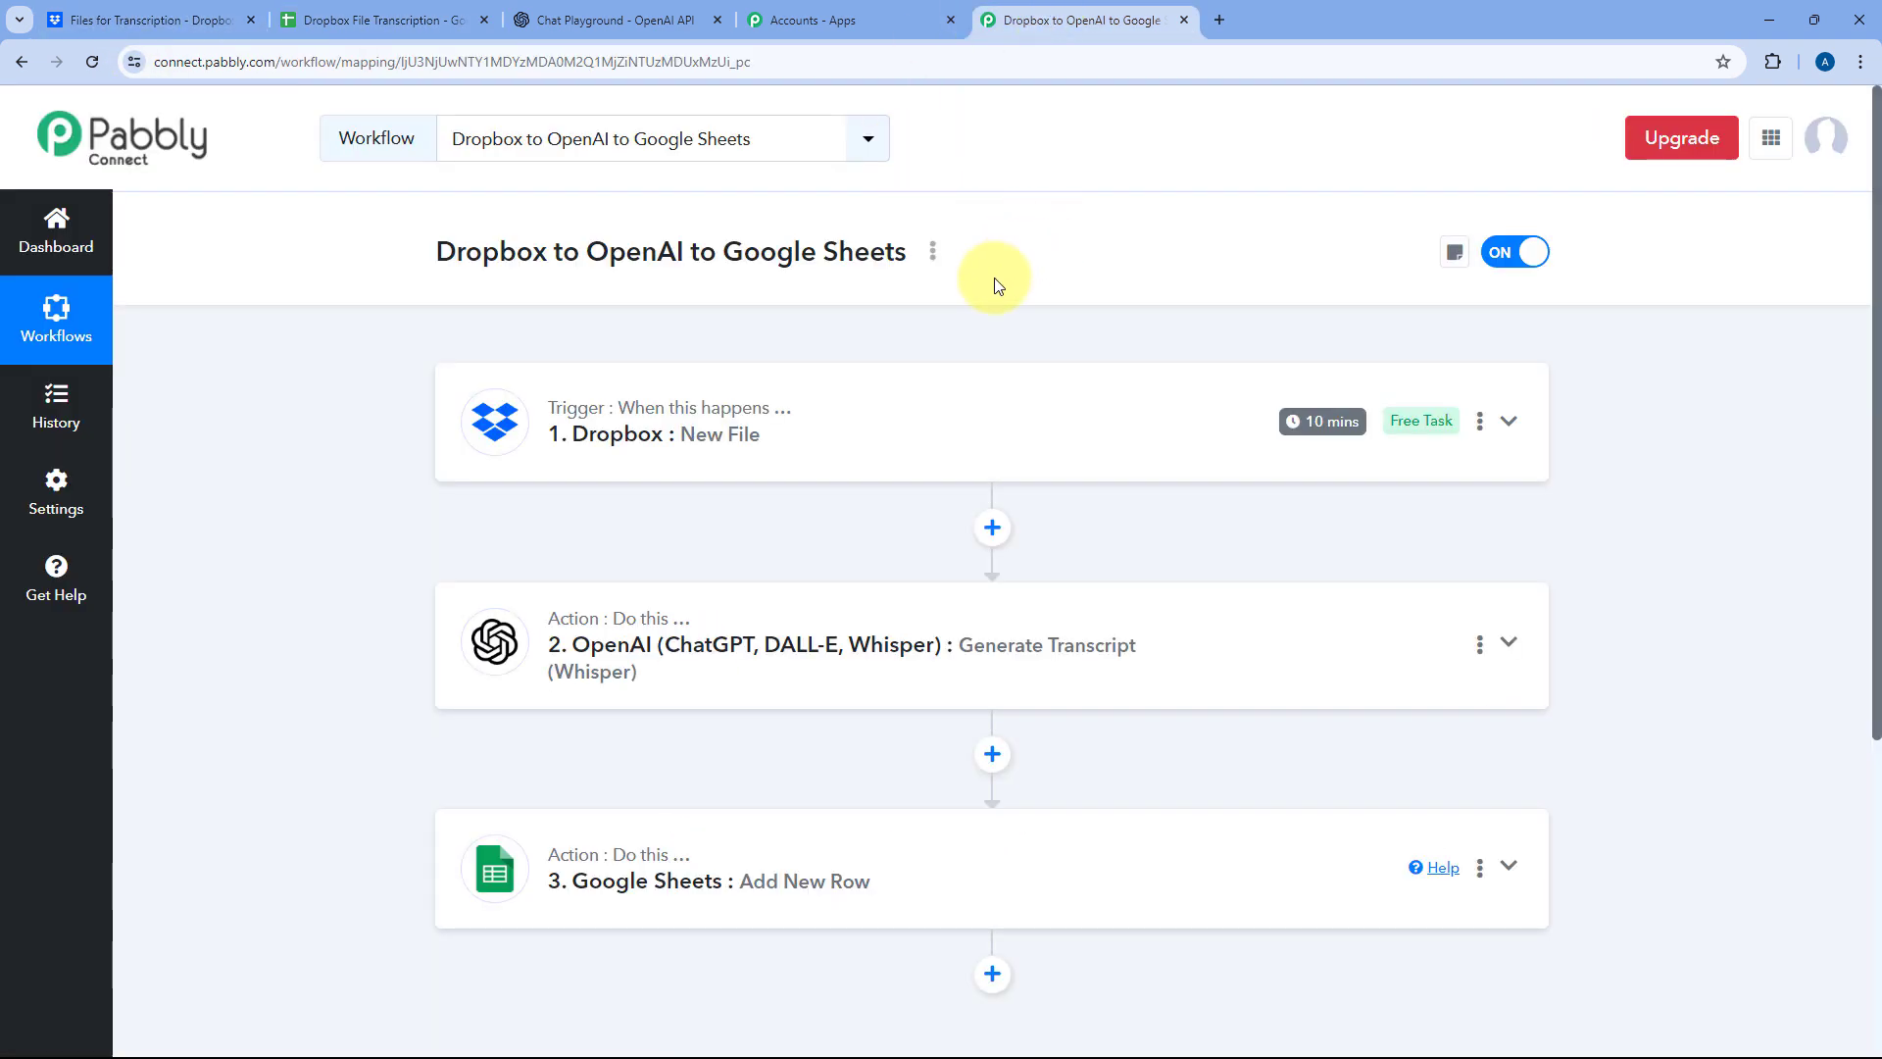